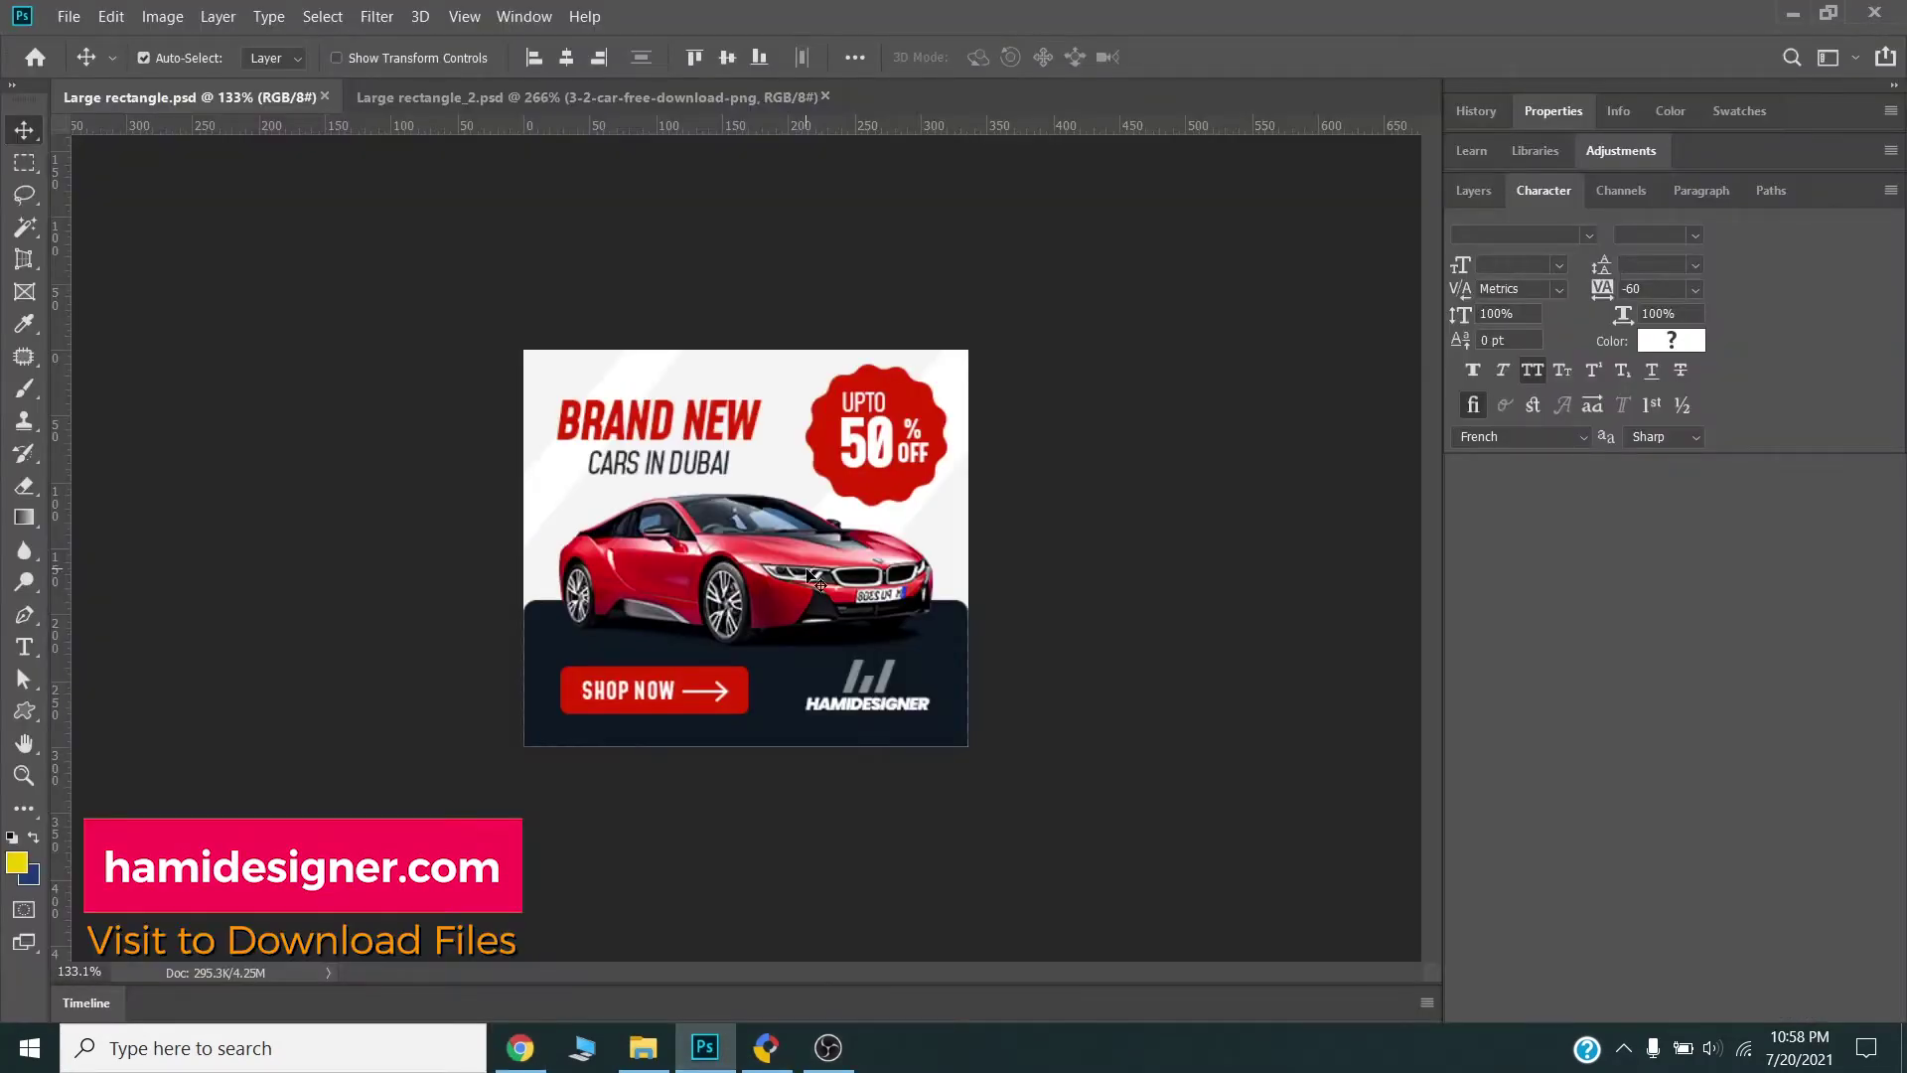
- Collapse the tag, btn and logo groups in the Layers panel, then select the Brand New layer
scroll(771, 579, "up", 1)
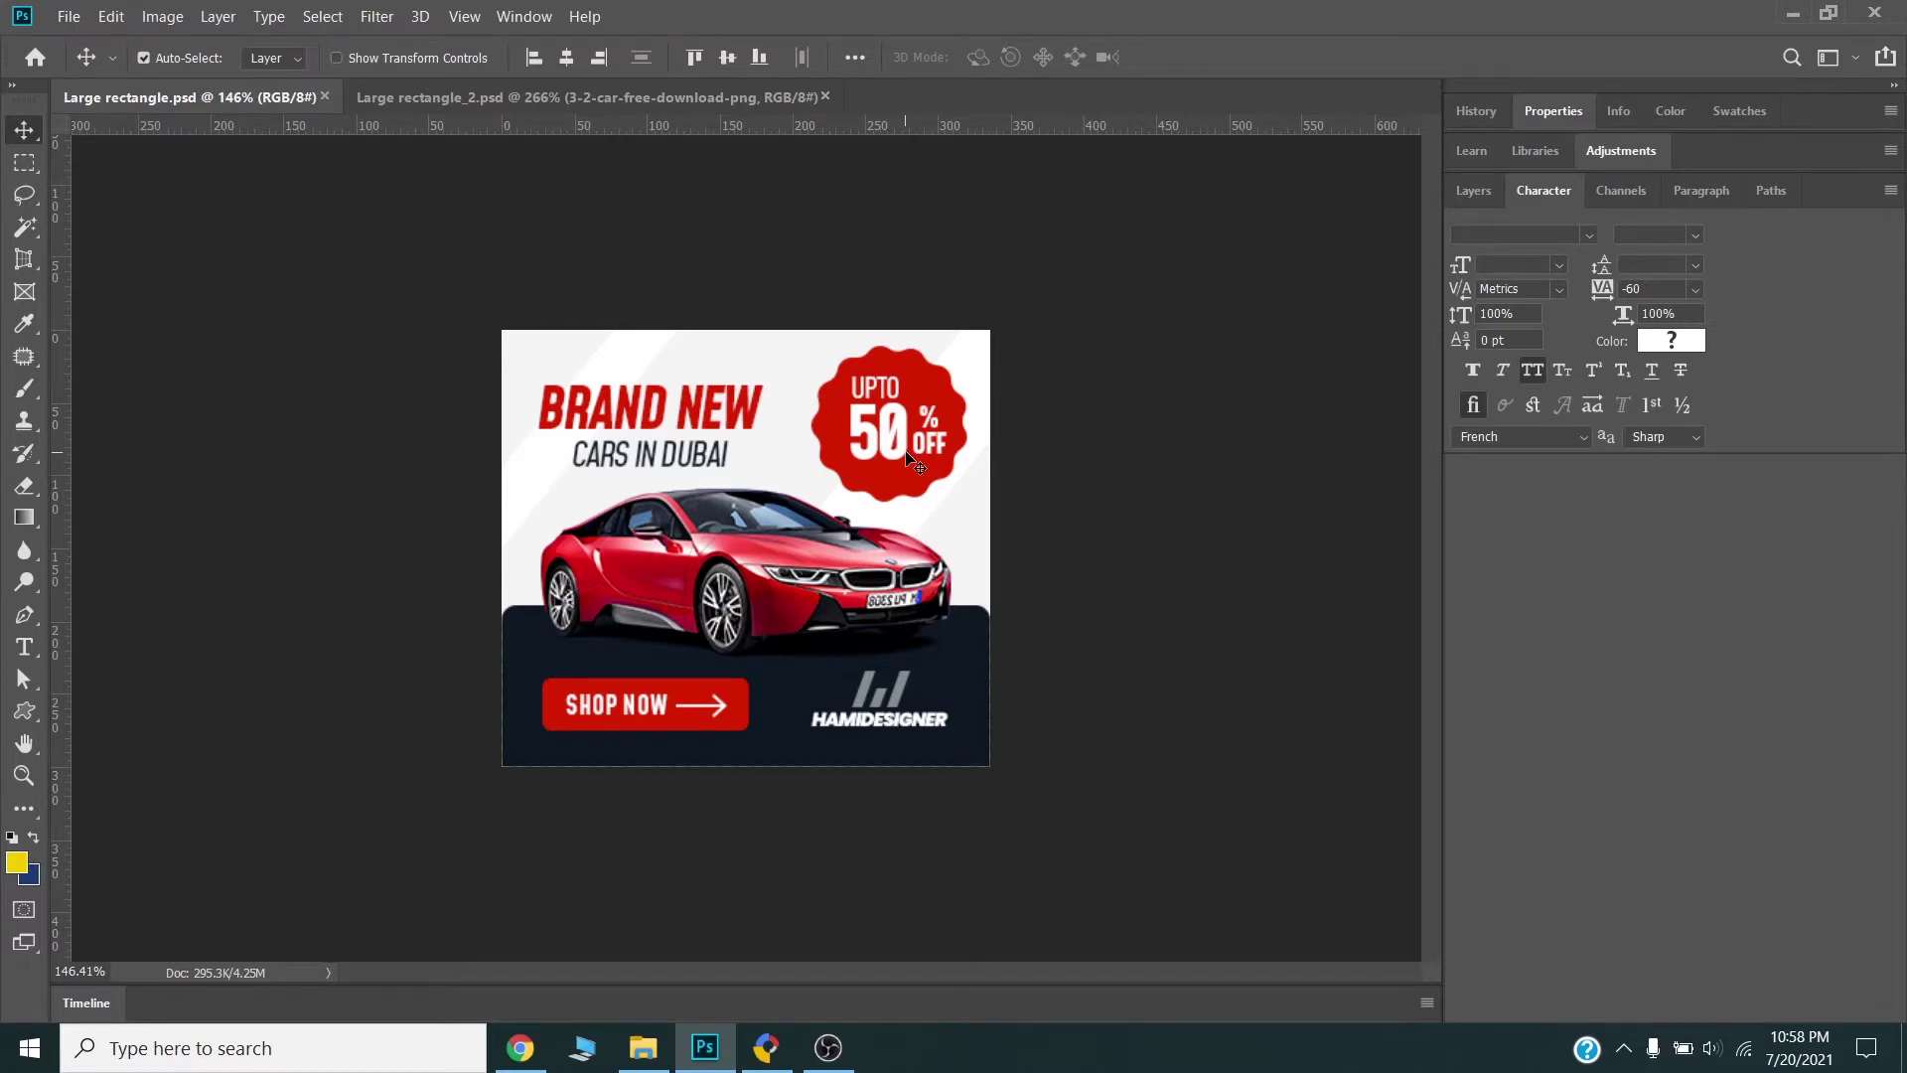
left_click(1474, 189)
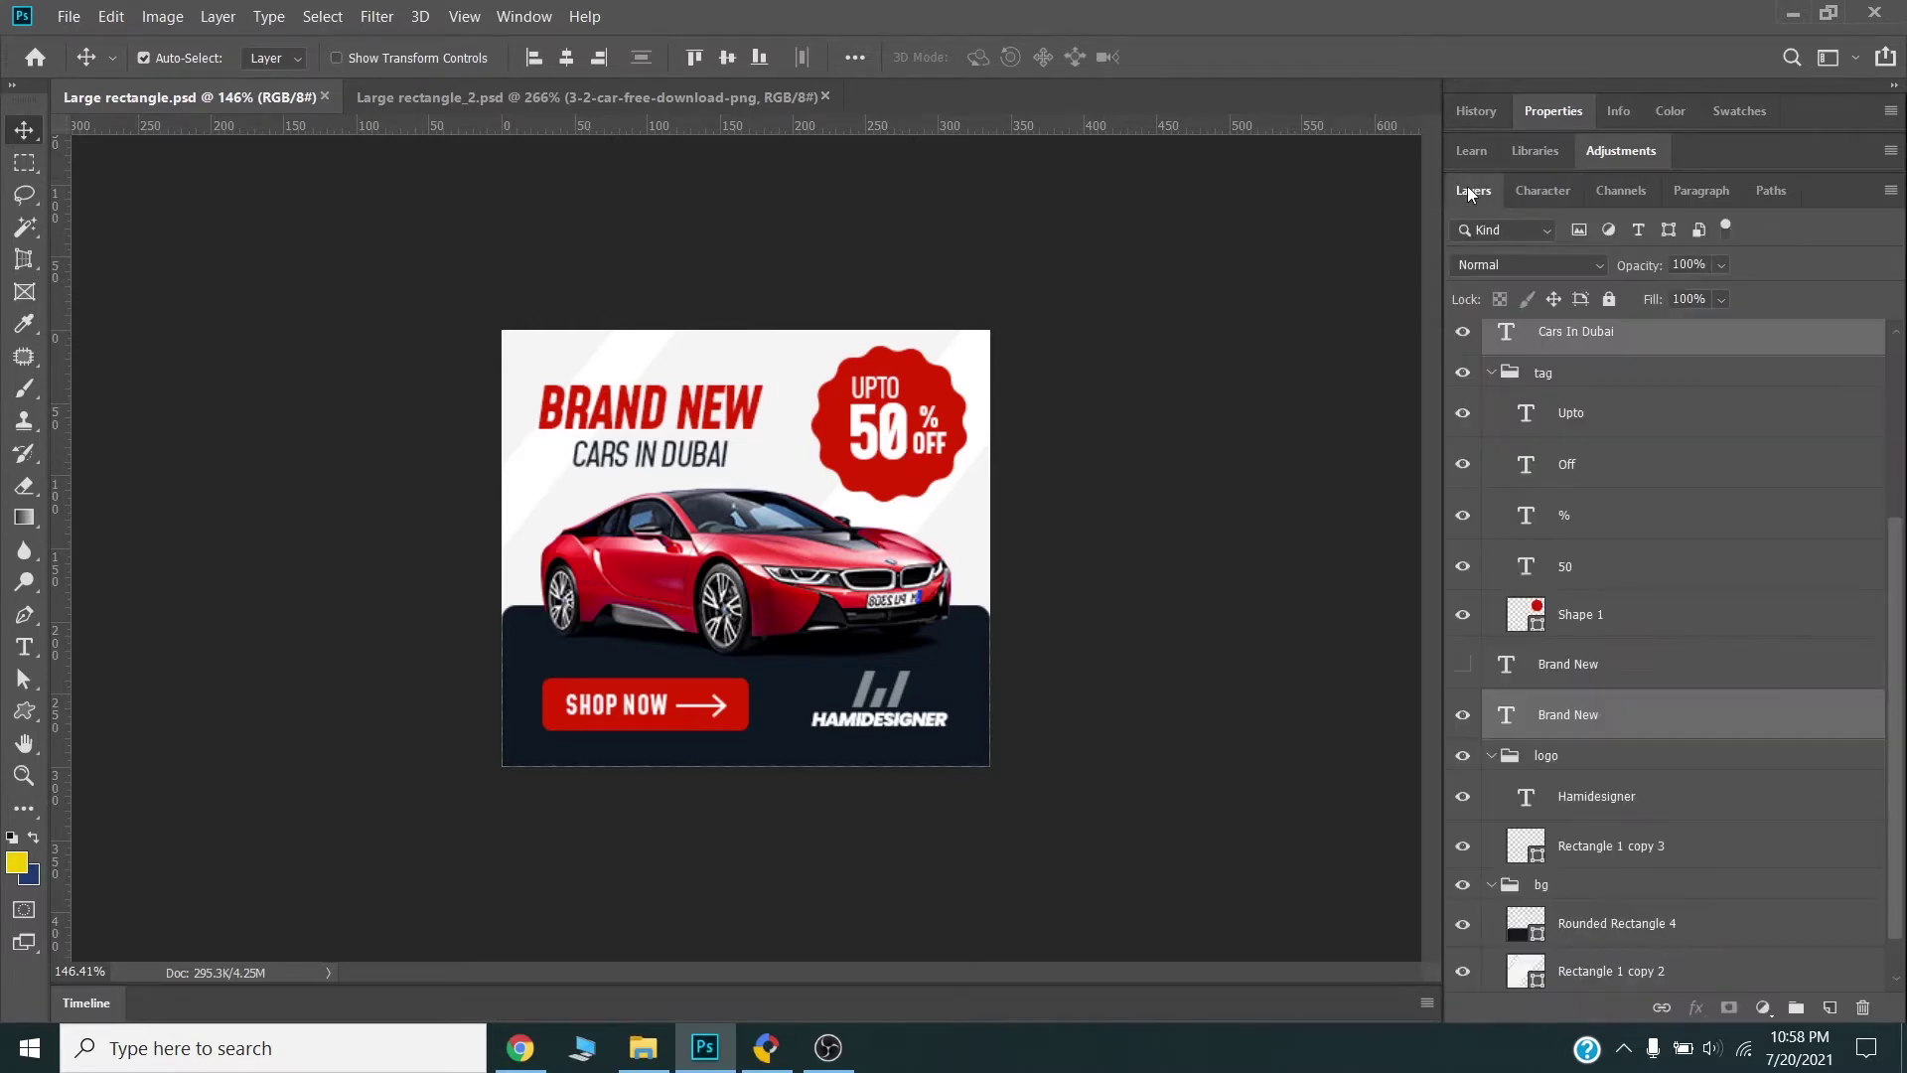
left_click(1491, 374)
scroll(1686, 589, "up", 2)
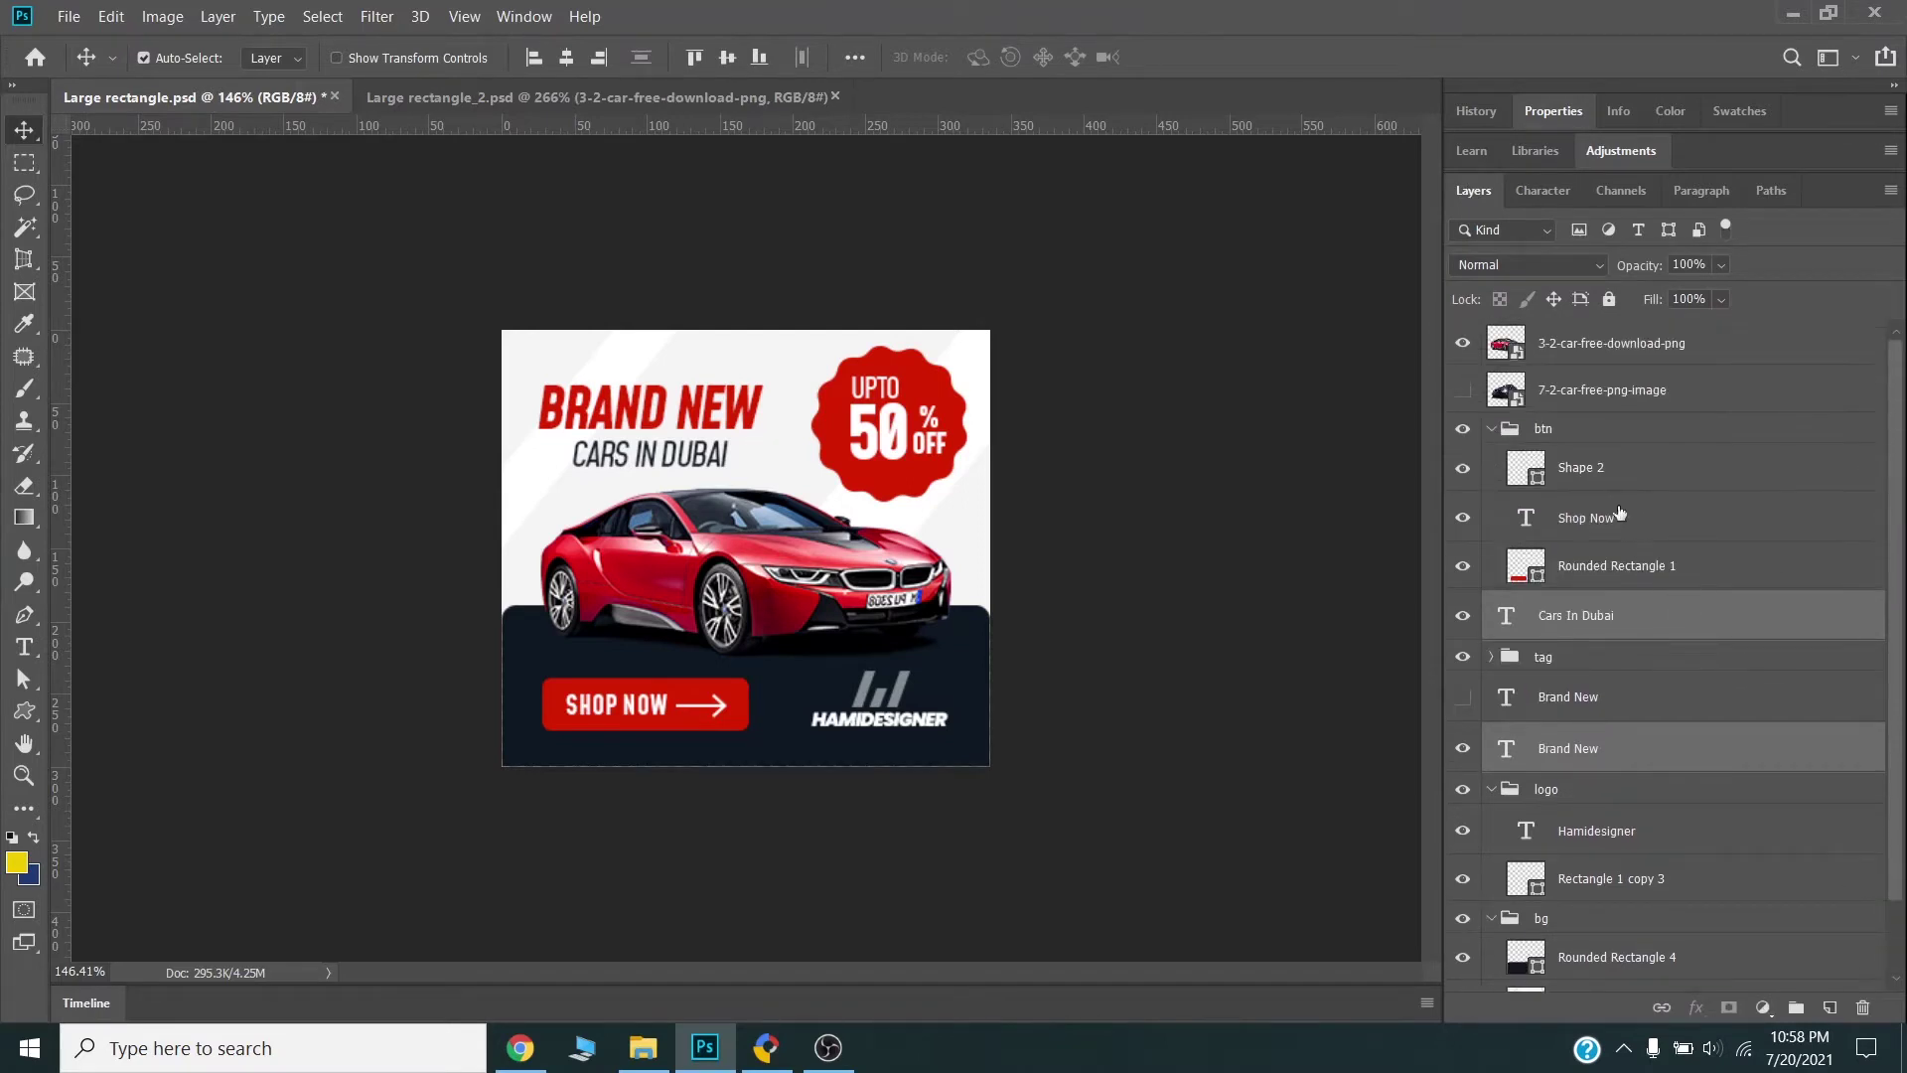
left_click(1492, 429)
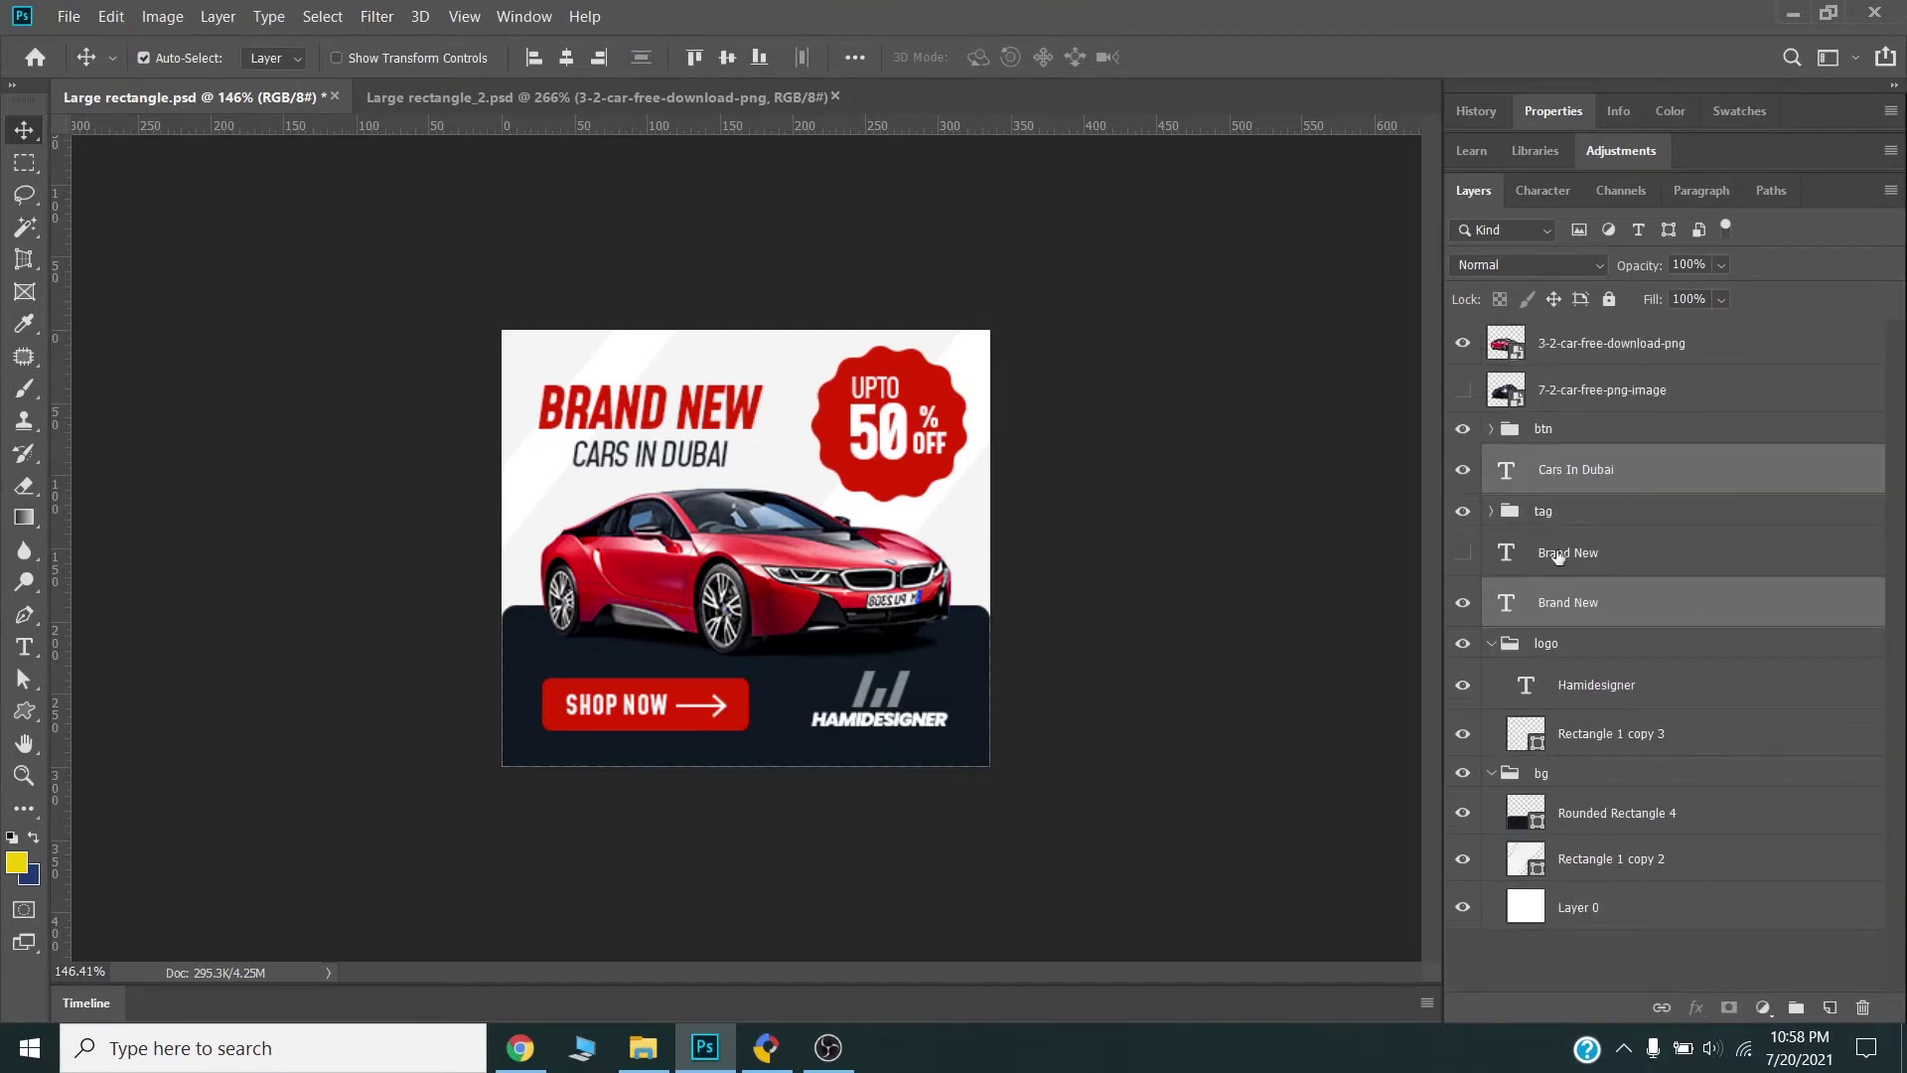
left_click(1492, 643)
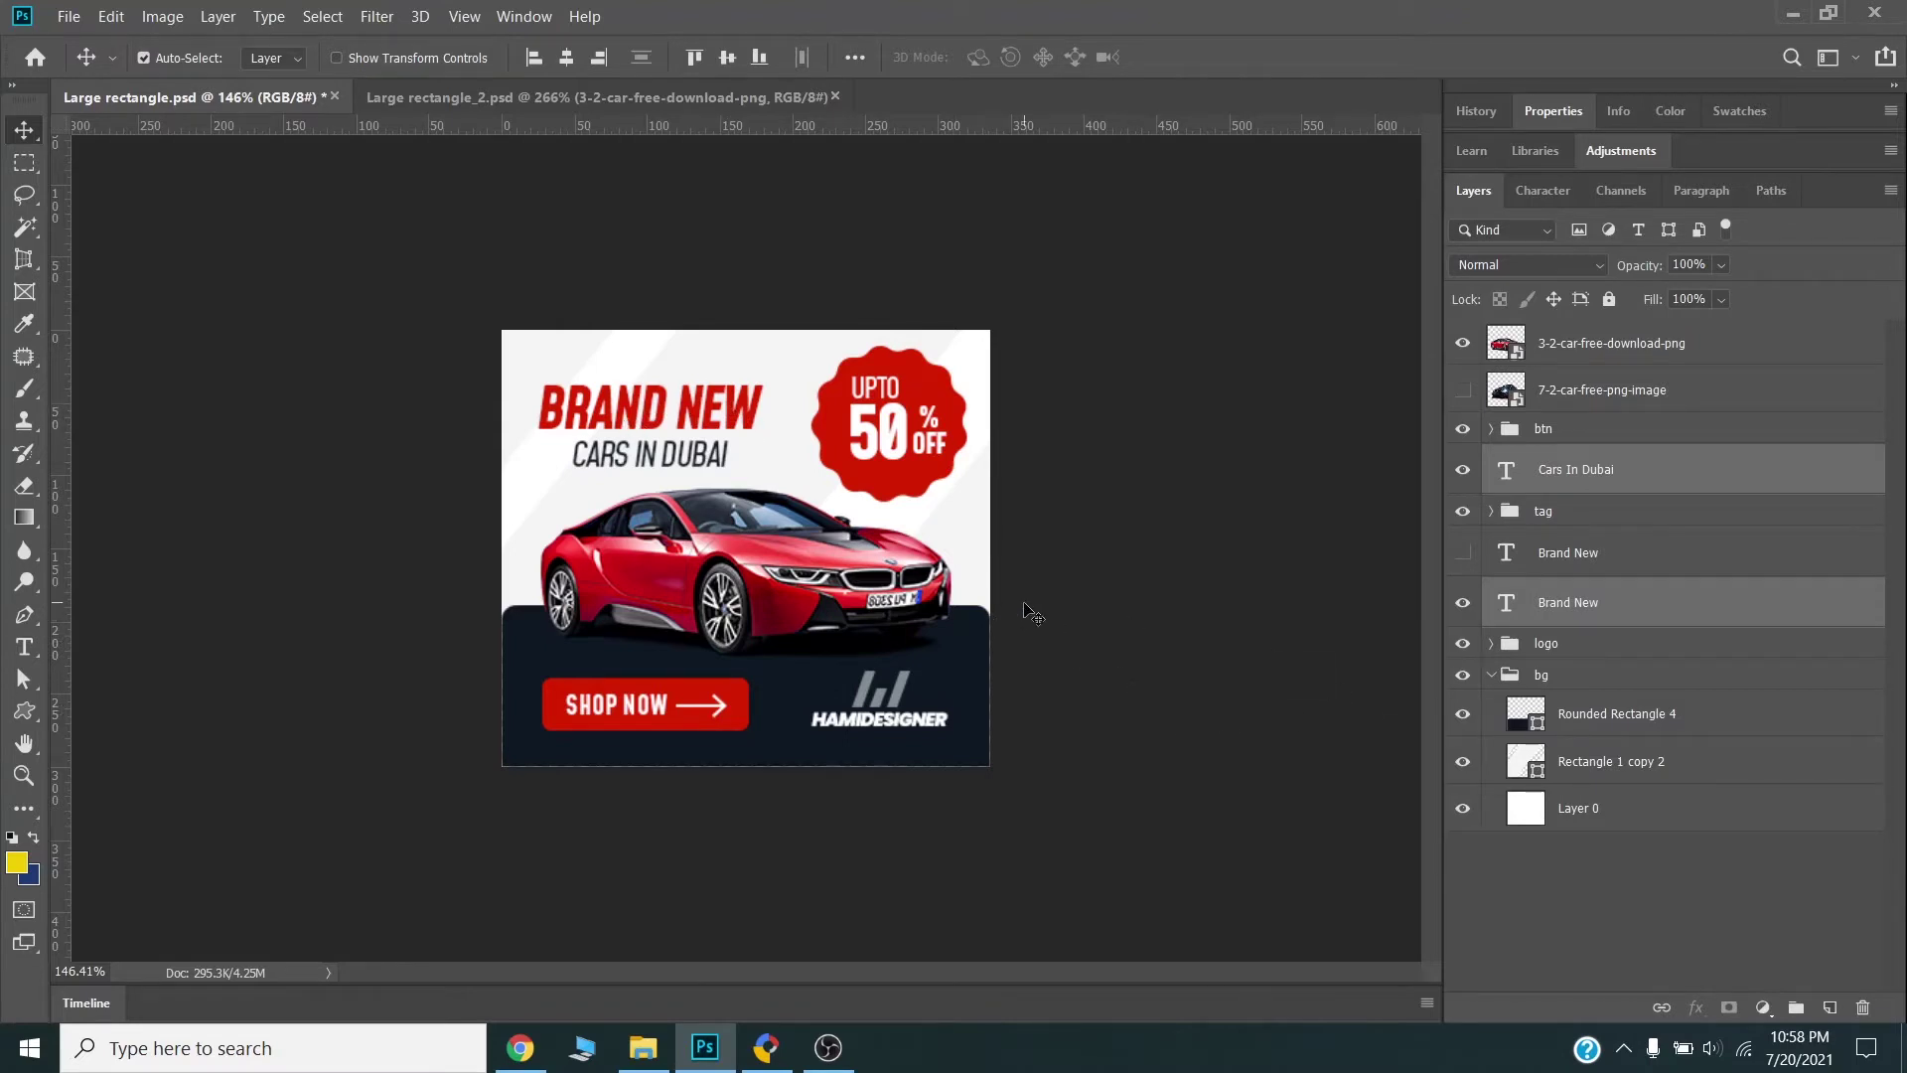
left_click(733, 434)
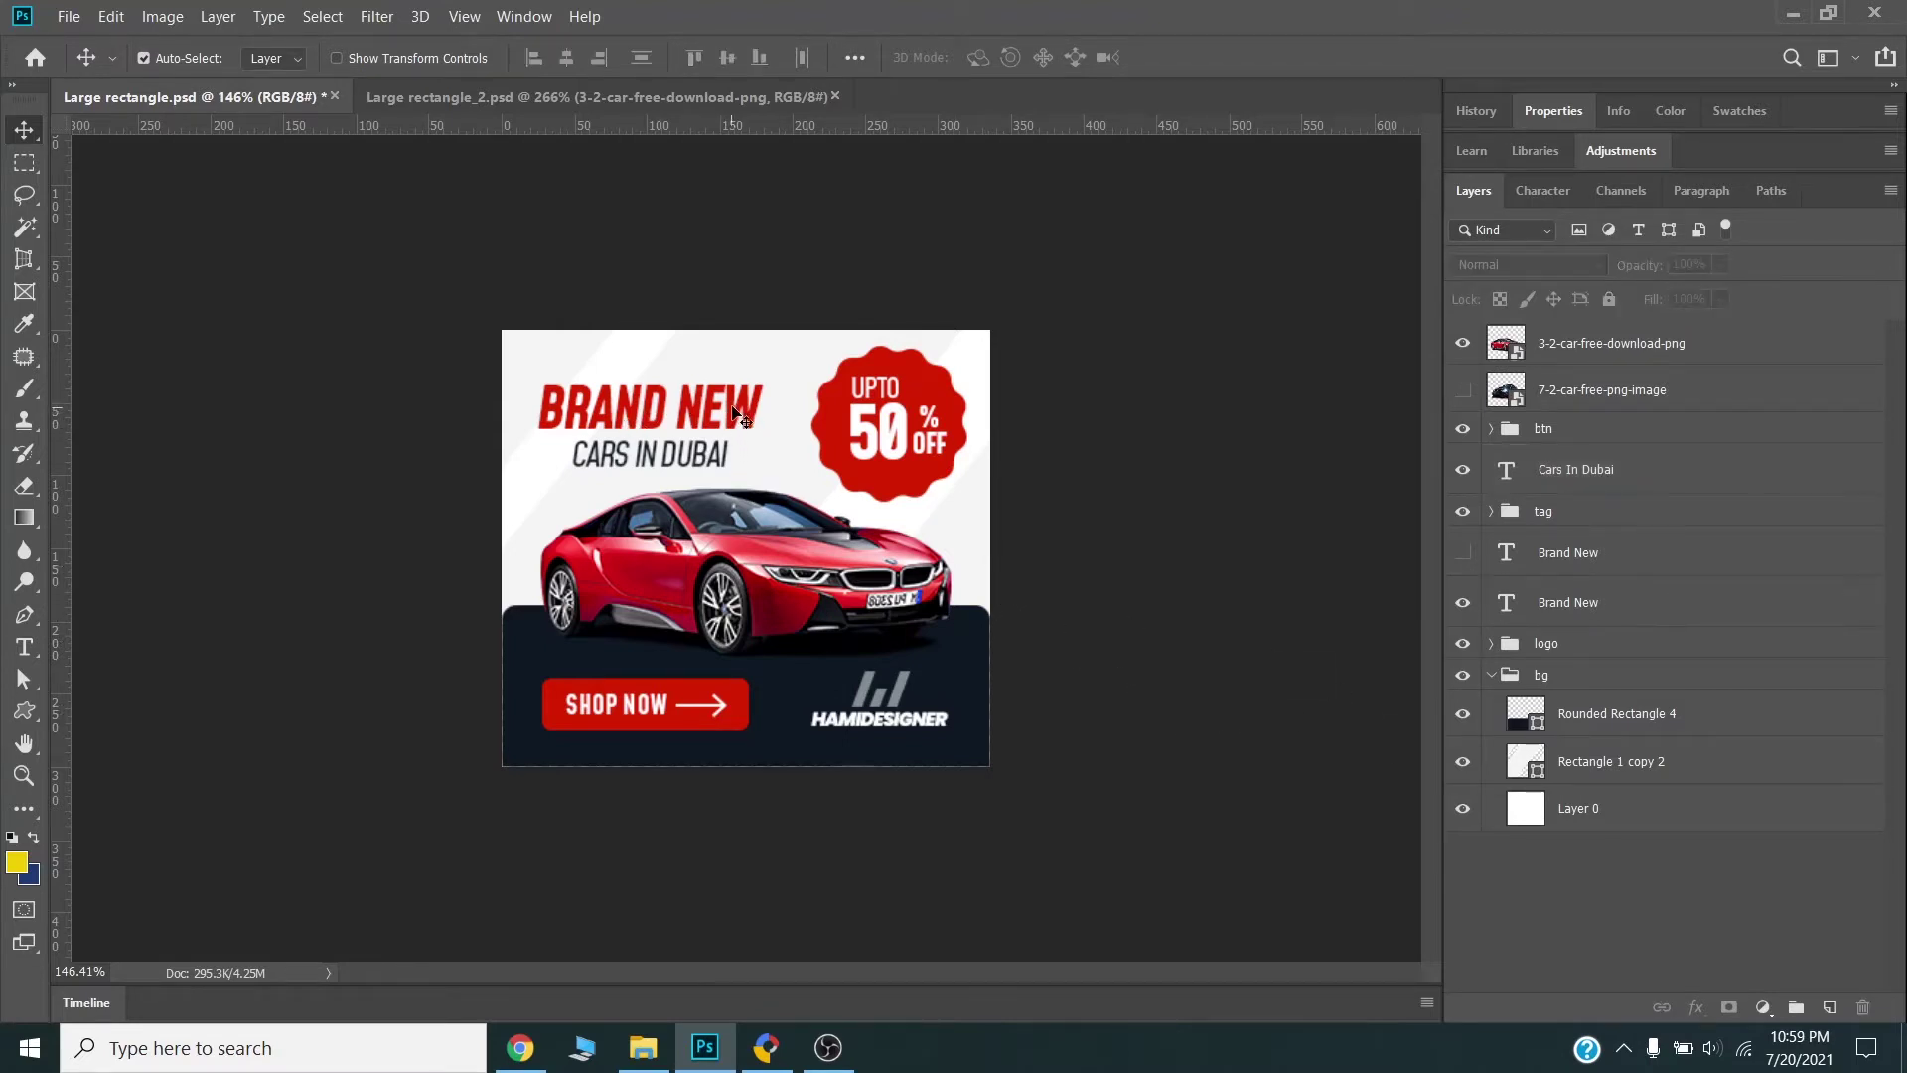
- Quick-export the Brand New and Cars In Dubai text layers as PNGs into the Demo folder
right_click(1602, 610)
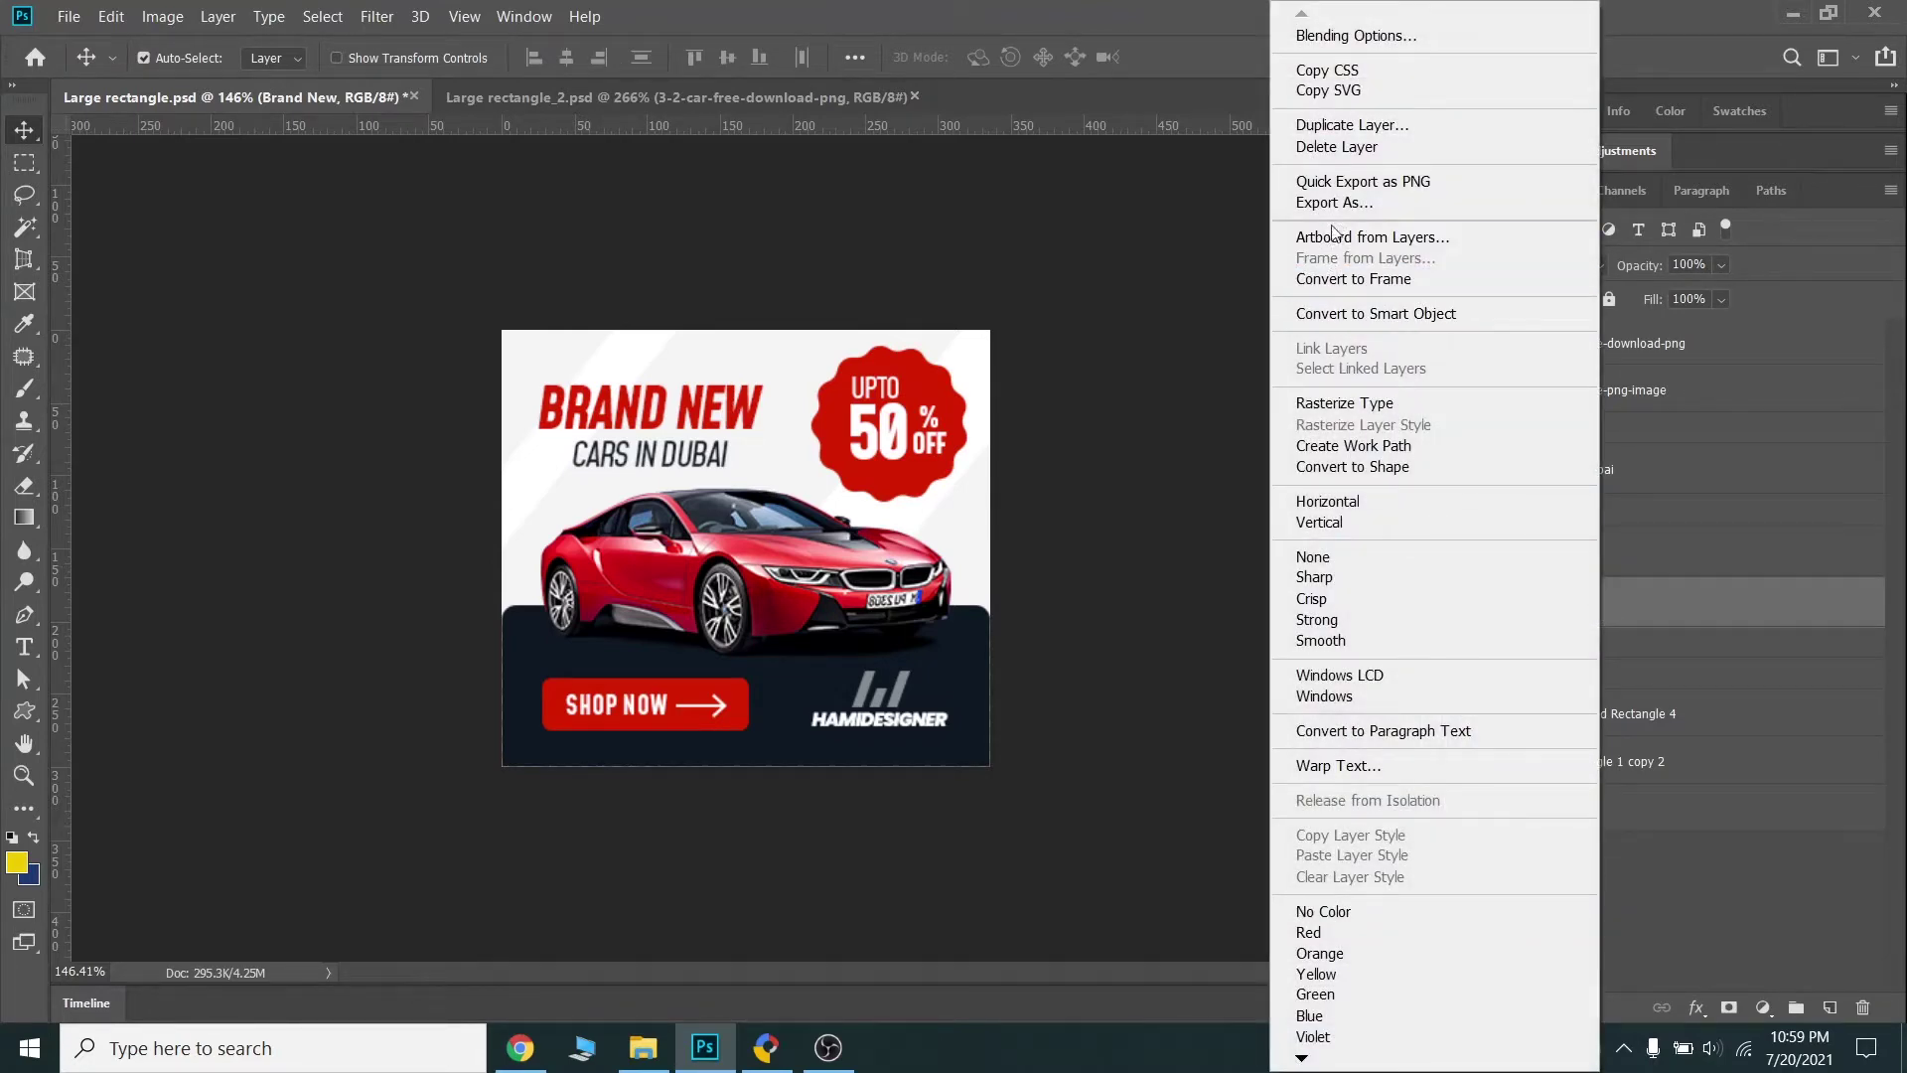
left_click(1353, 183)
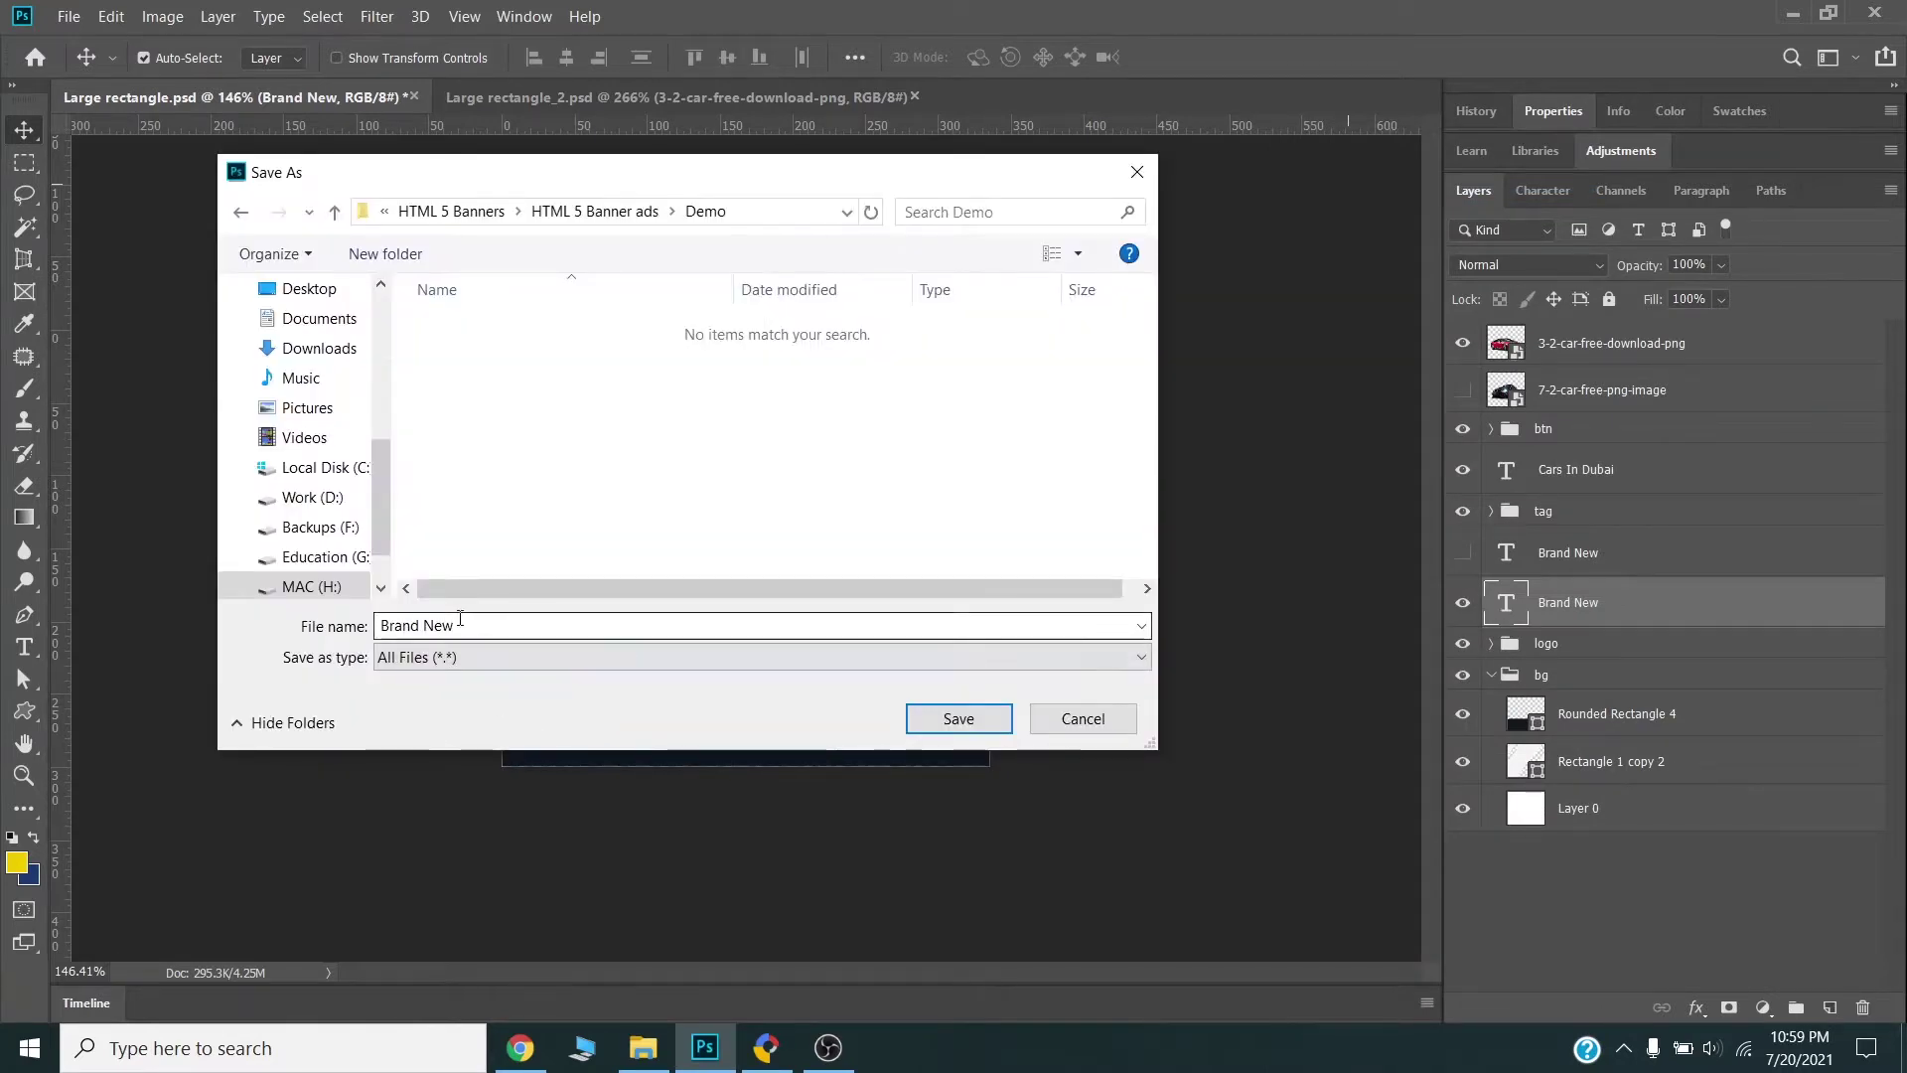
left_click(984, 725)
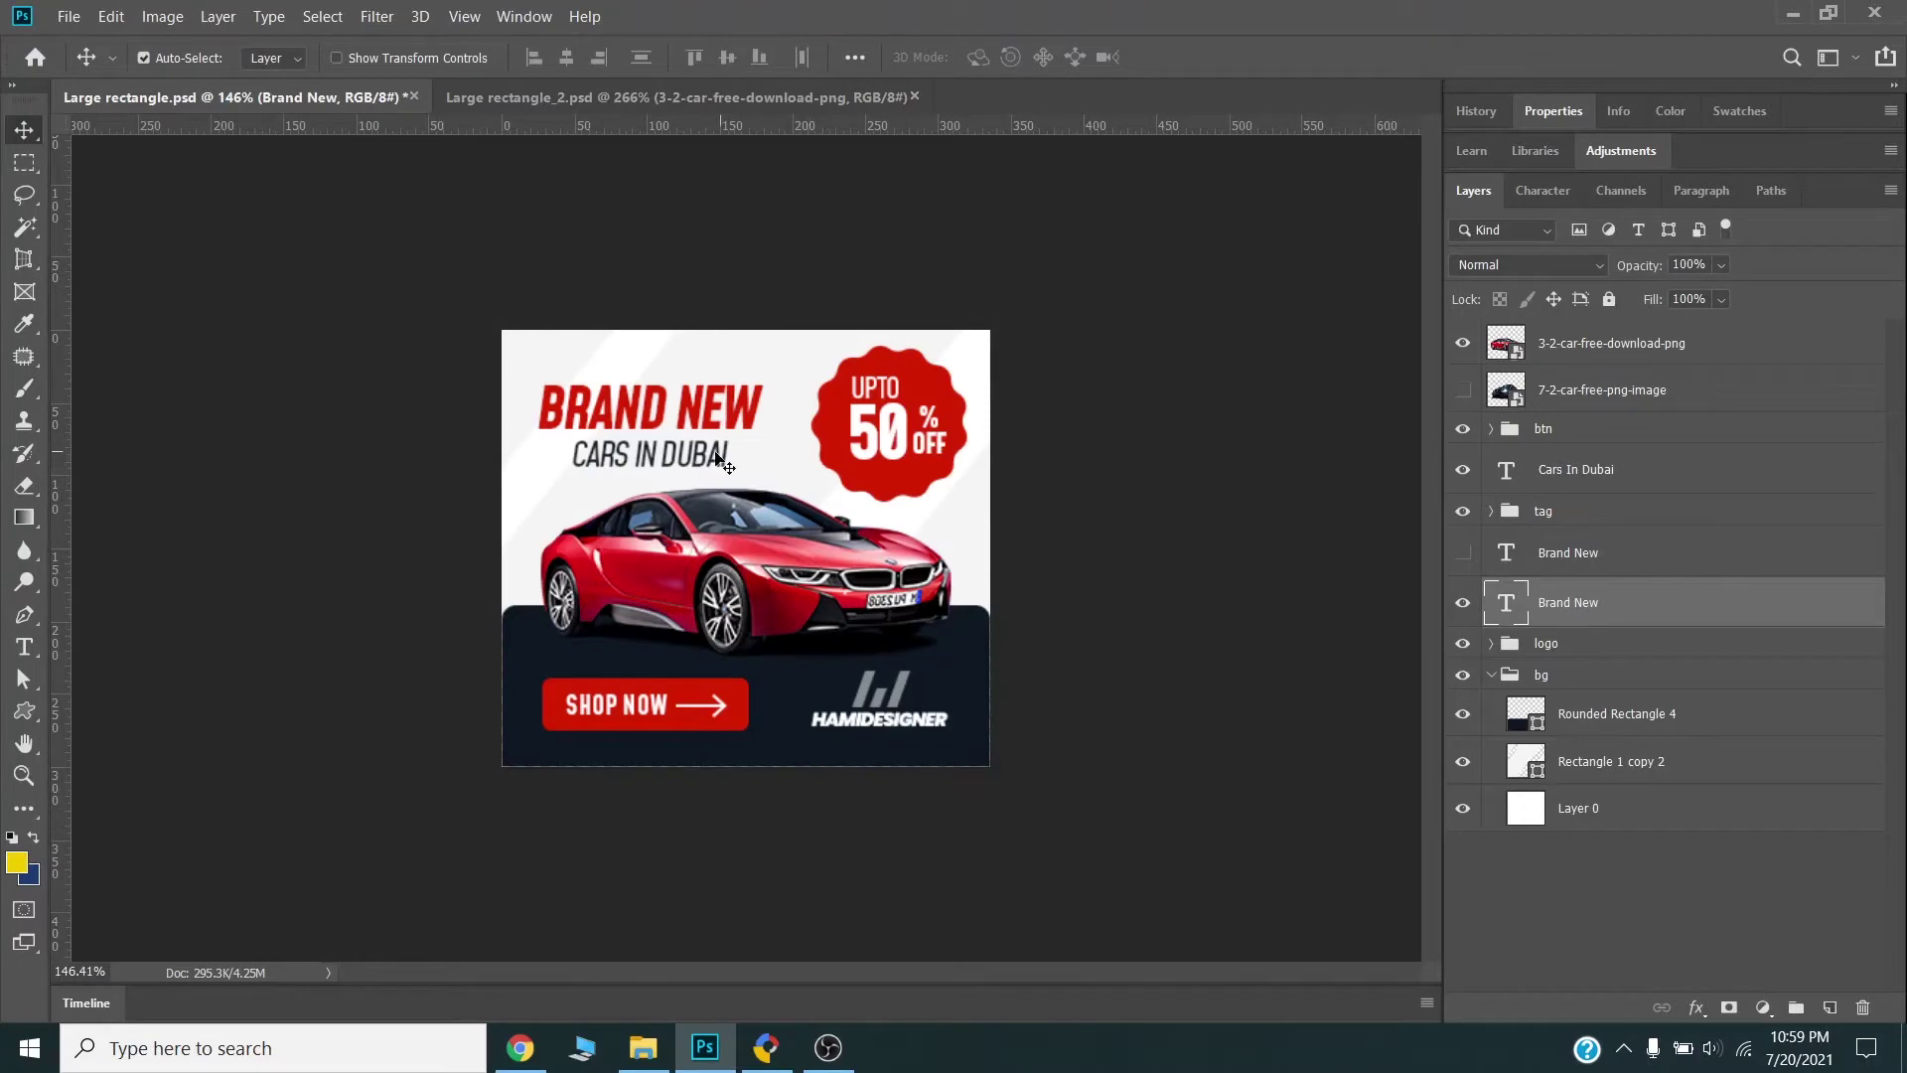
left_click(717, 459)
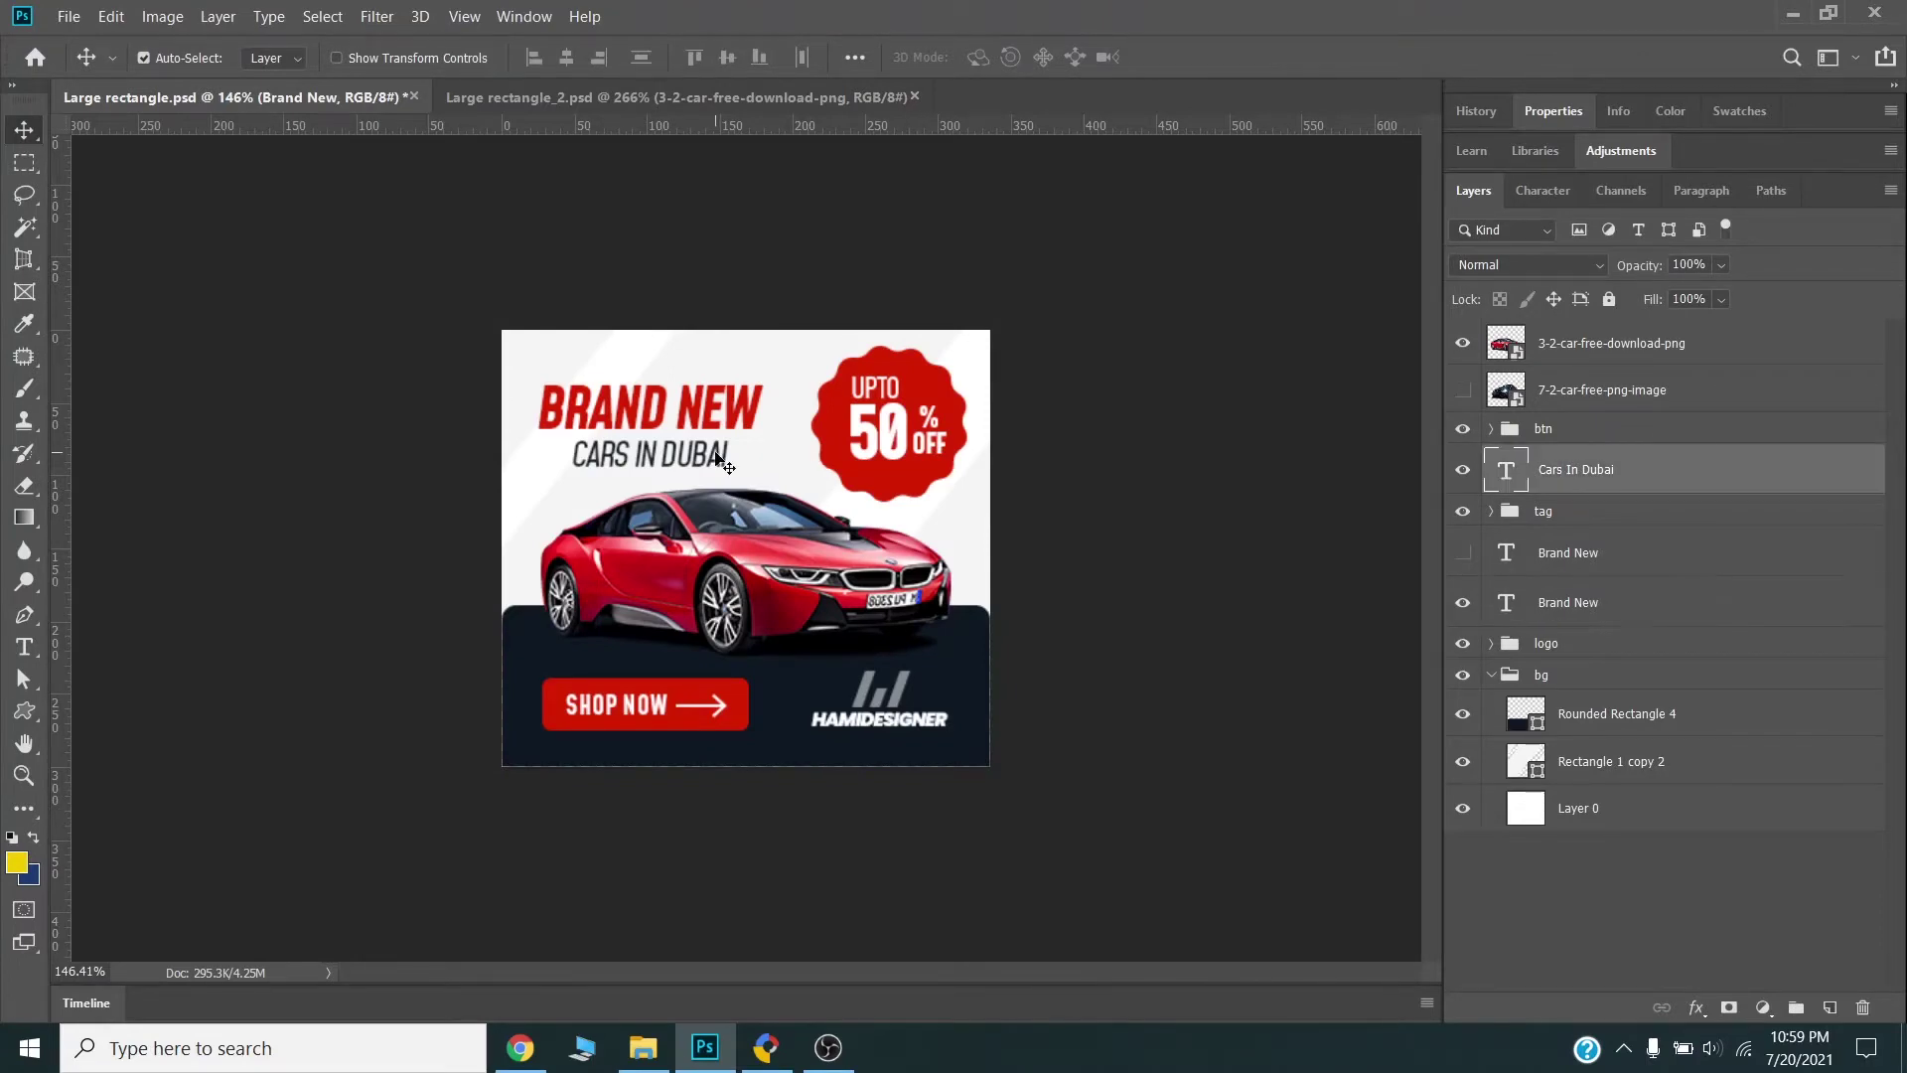
right_click(1643, 473)
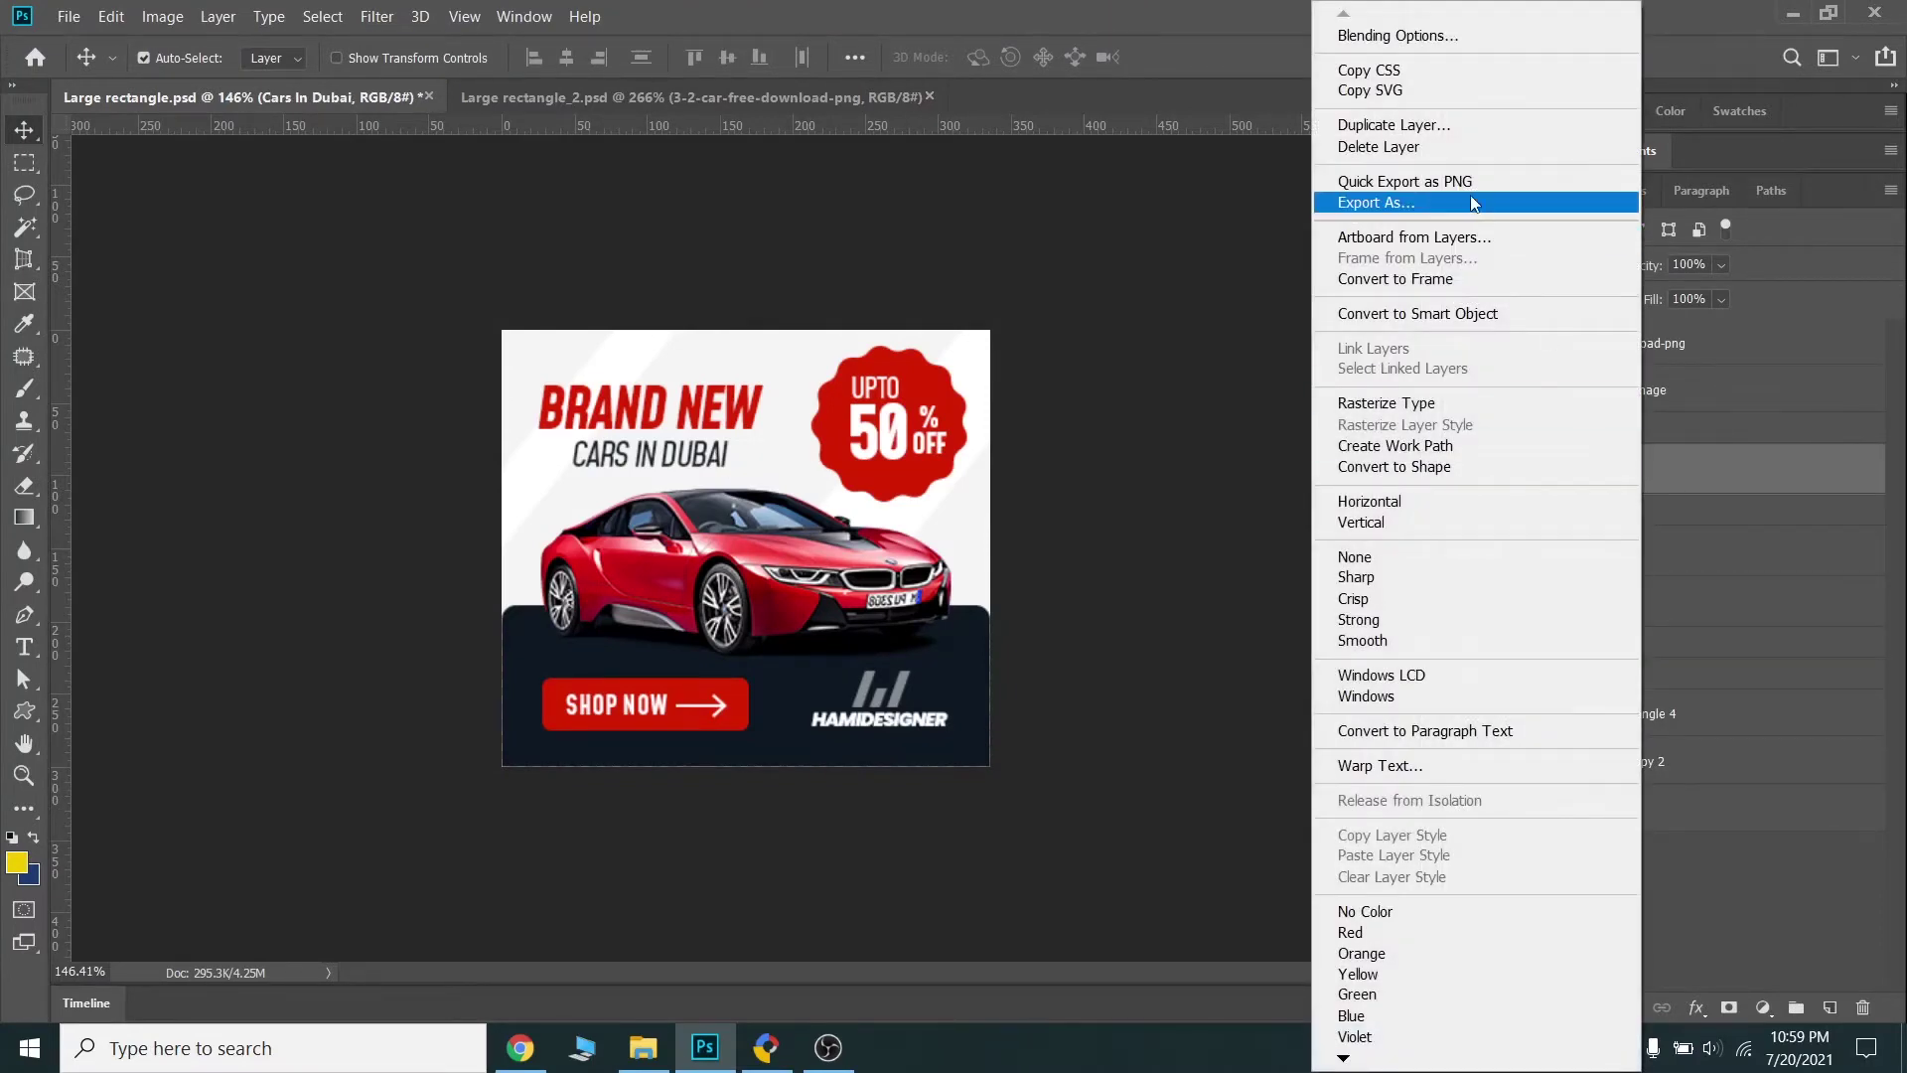
left_click(1470, 188)
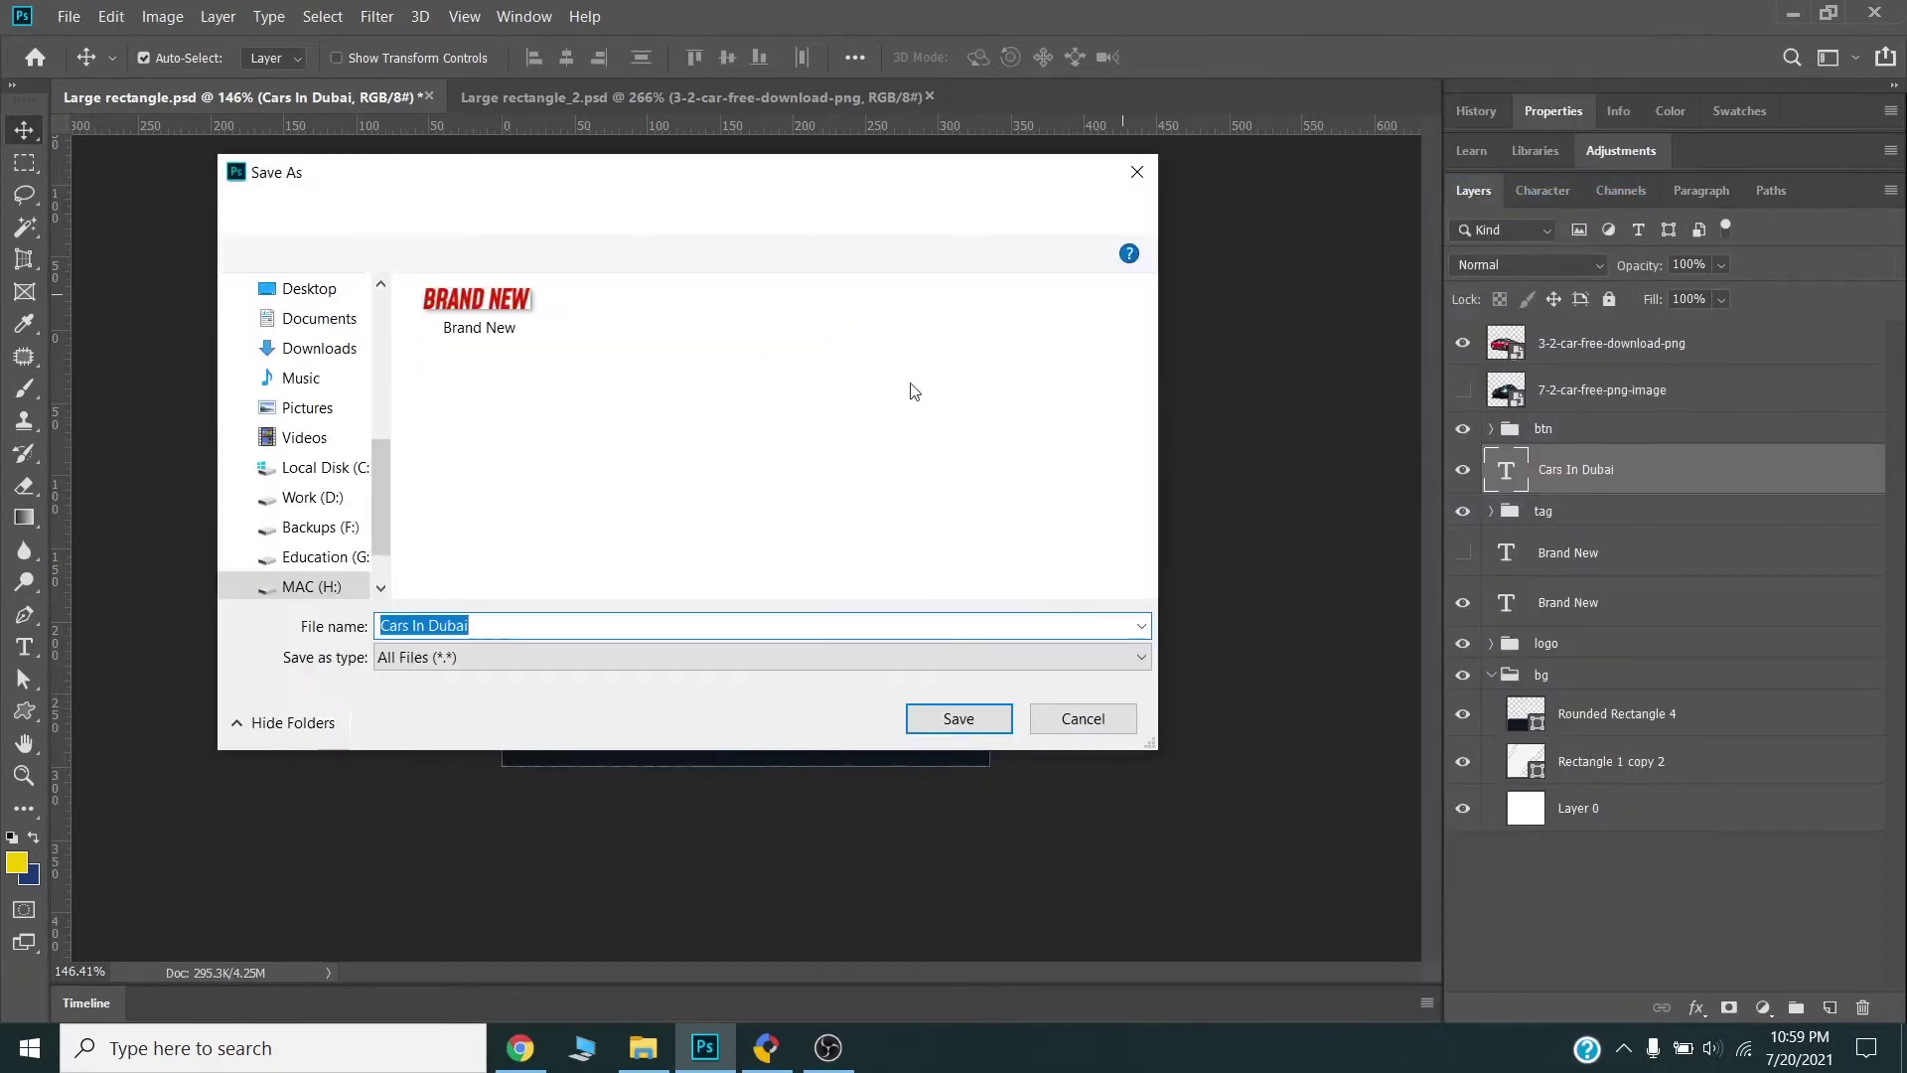
left_click(958, 718)
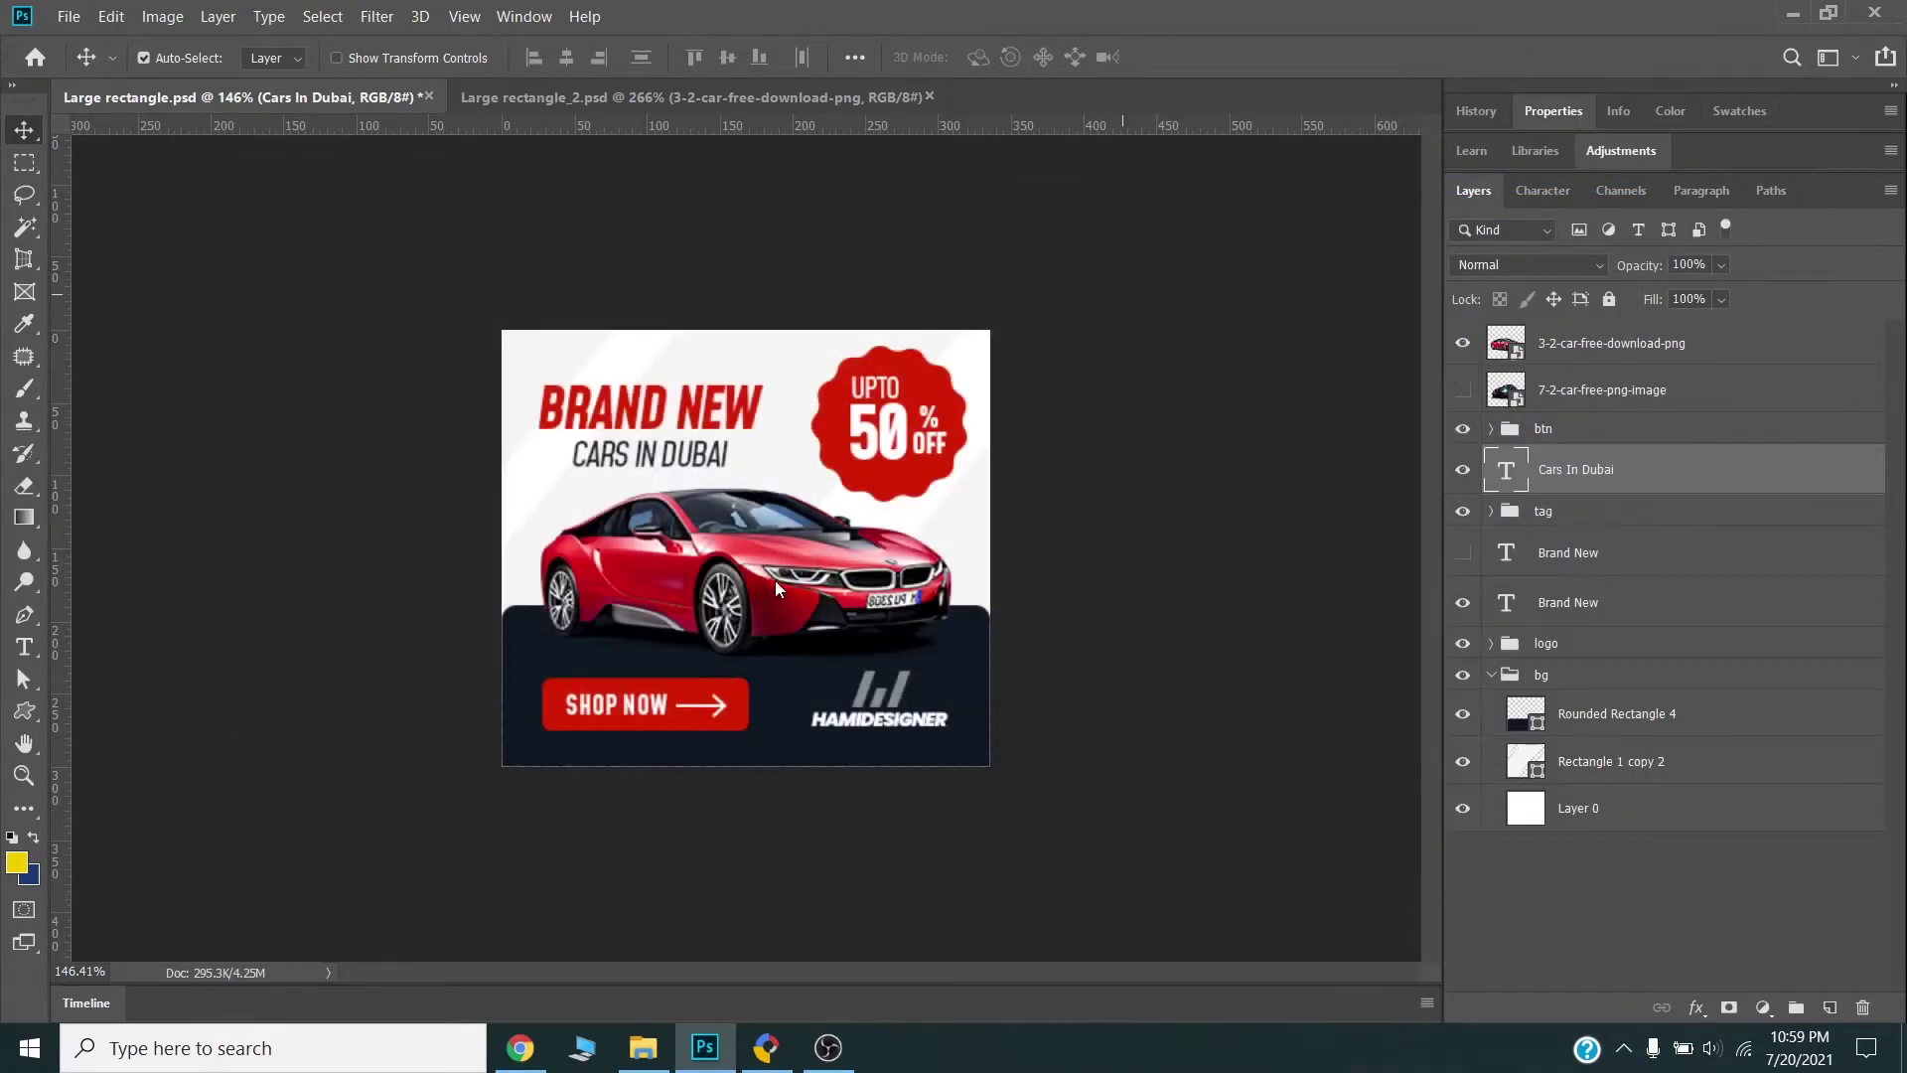
- Quick-export the red car image layer as a PNG into the Demo folder
left_click(775, 580)
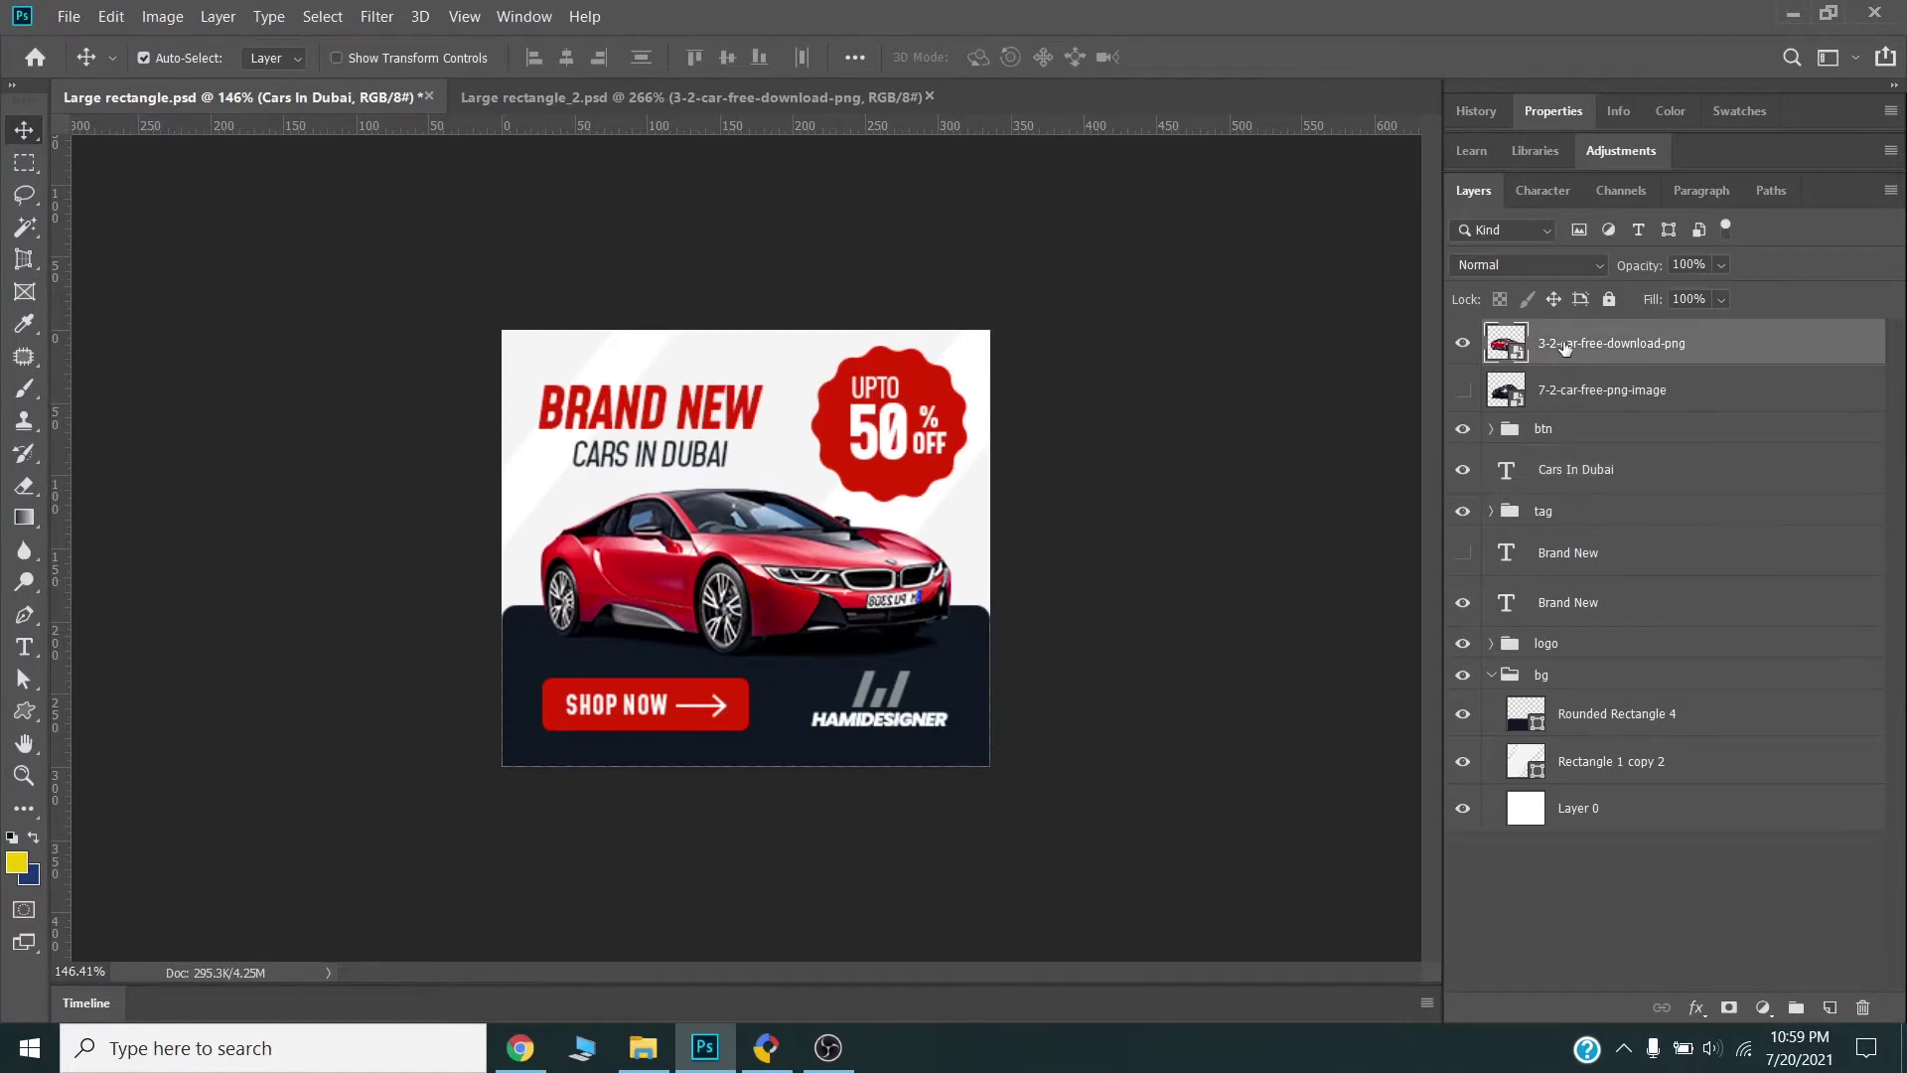
right_click(1565, 347)
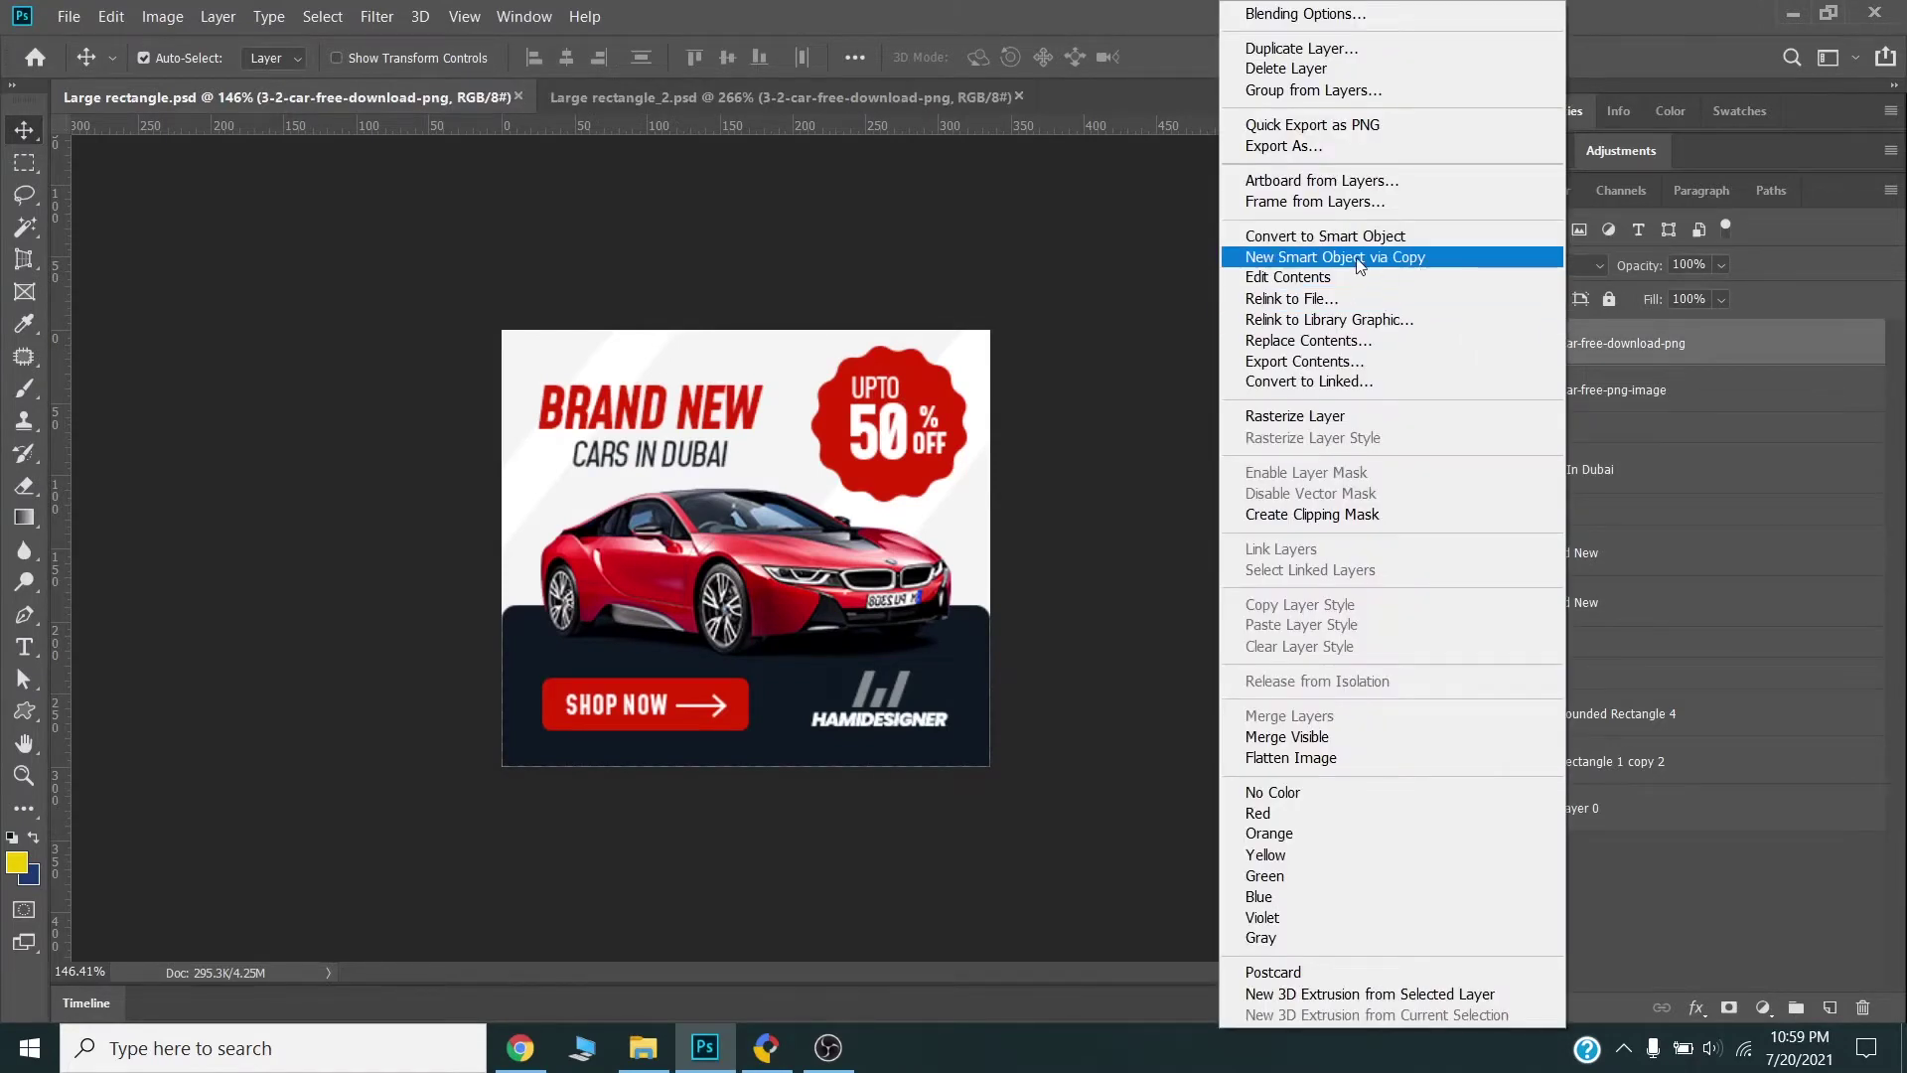
left_click(1331, 127)
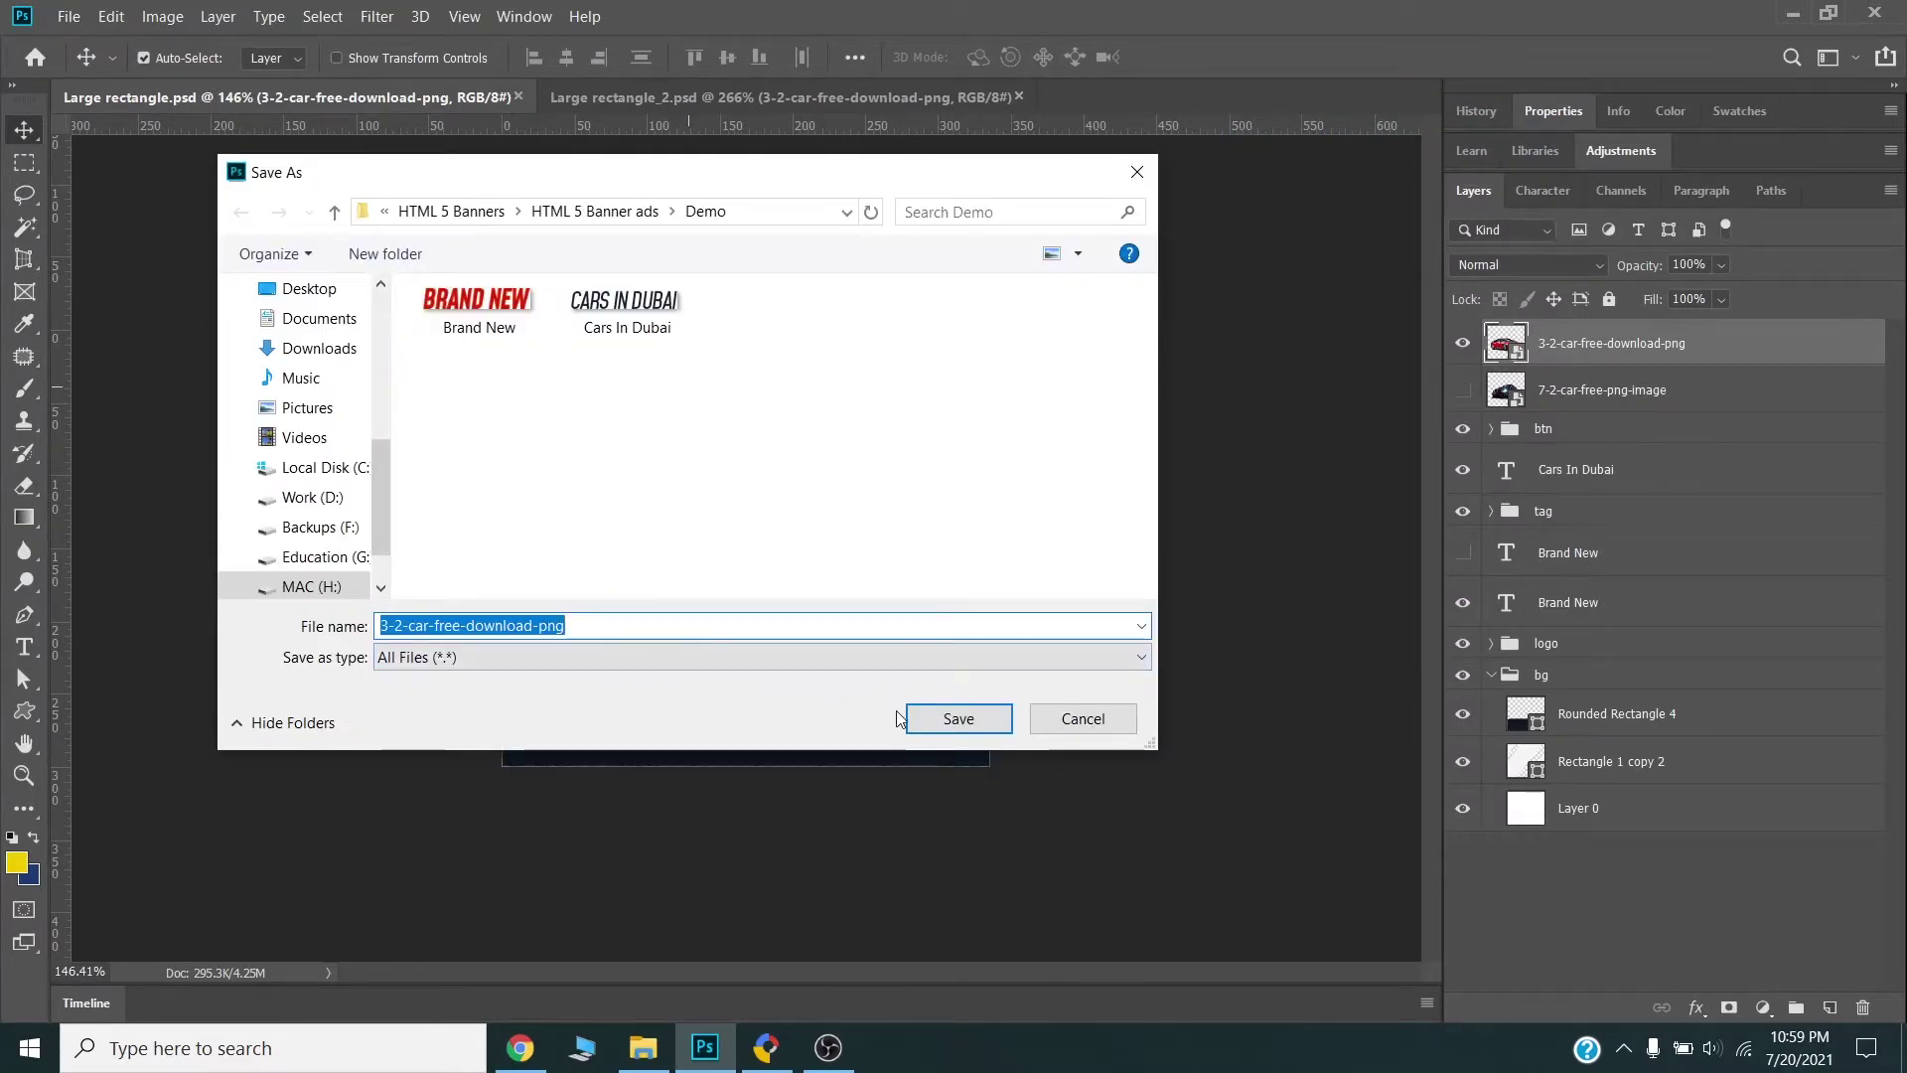
left_click(958, 719)
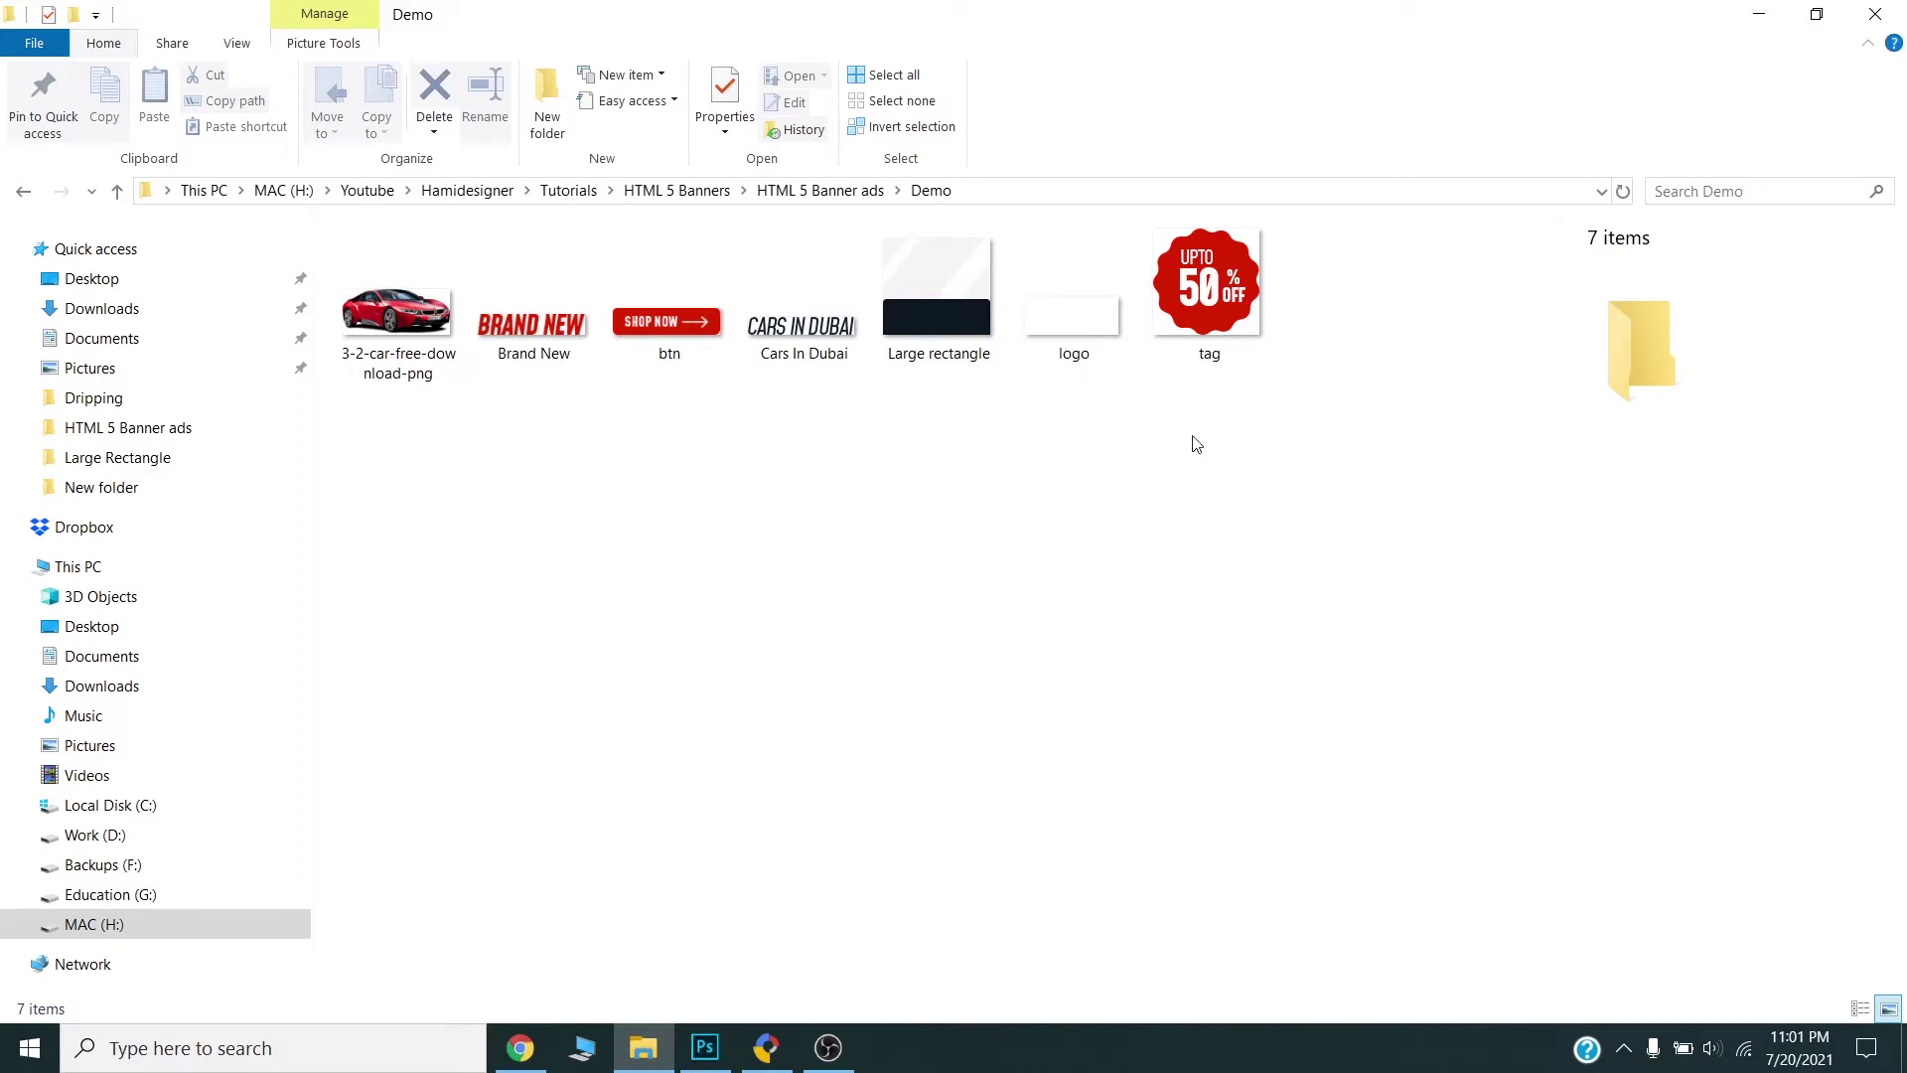
left_click(766, 1048)
- Start a new file named Large_rectangle and set its destination folder
left_click(84, 44)
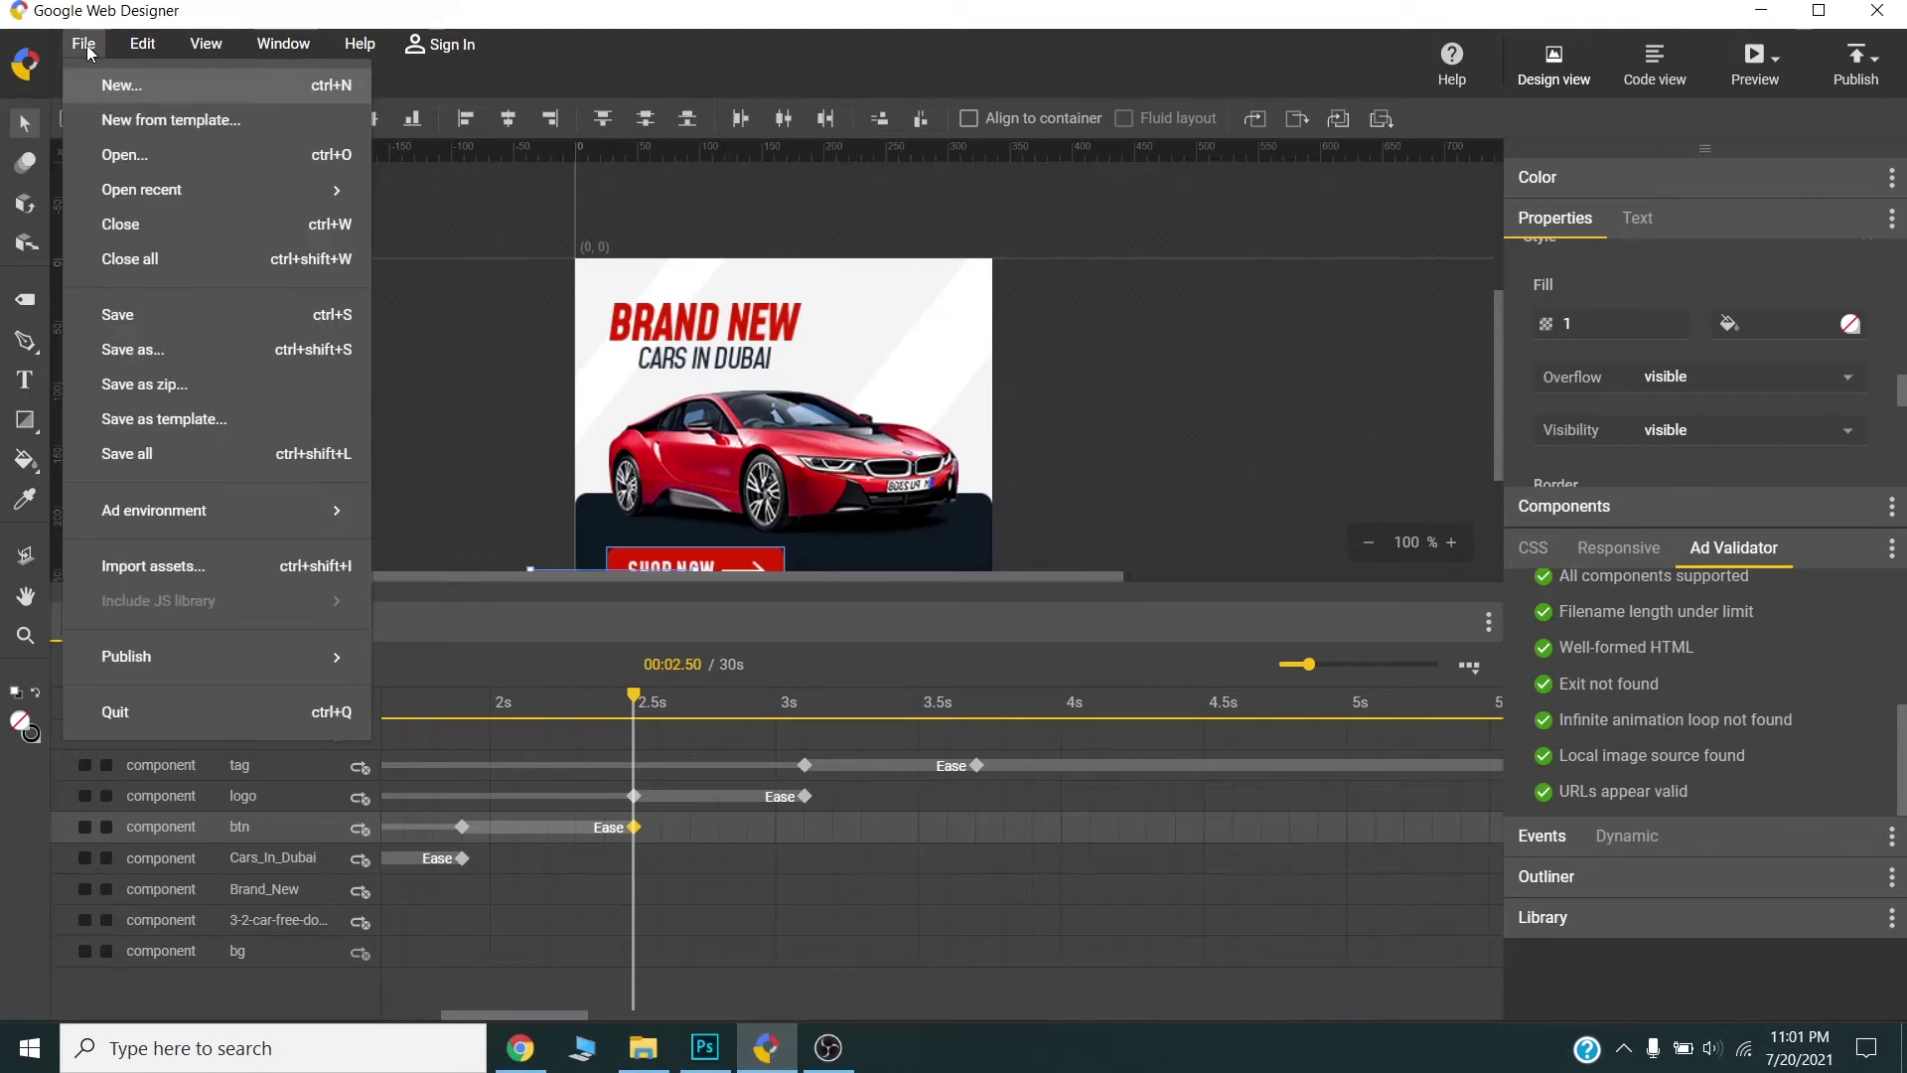
left_click(109, 85)
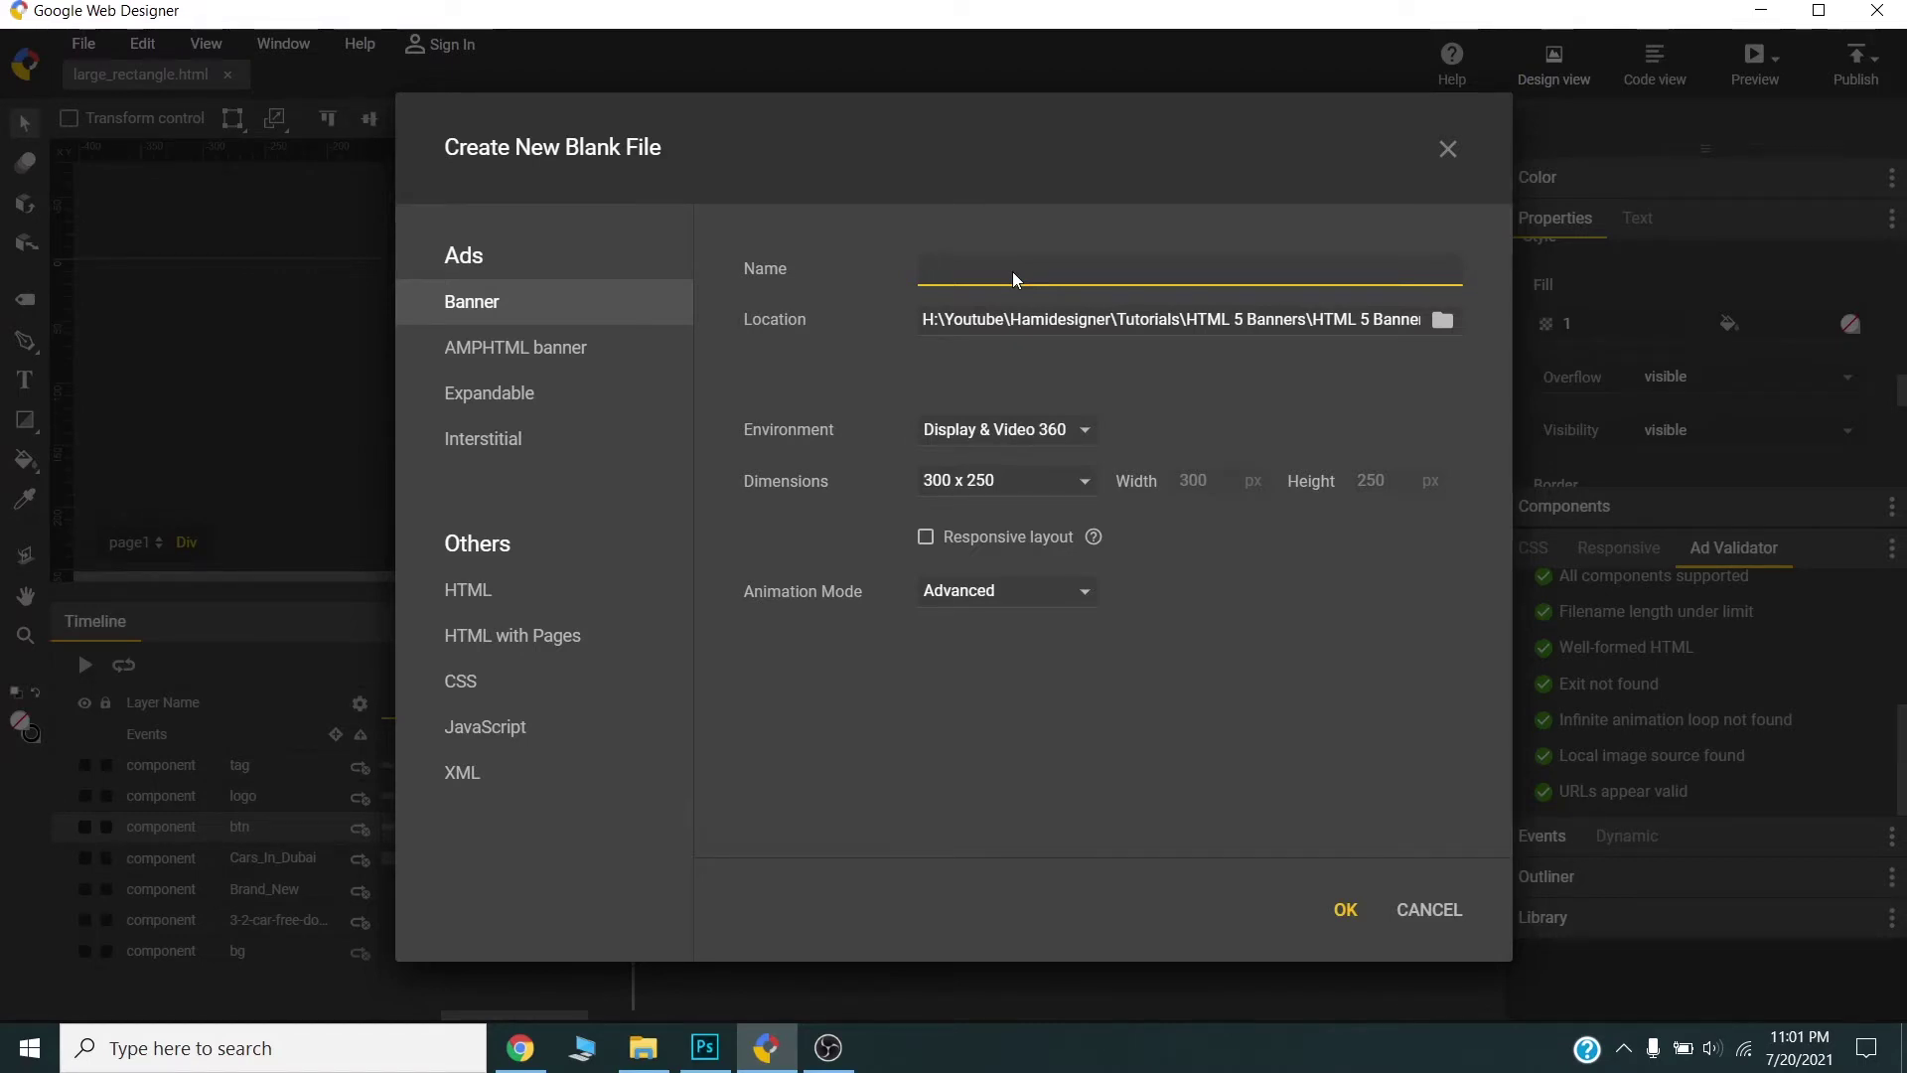
type("Large_rec")
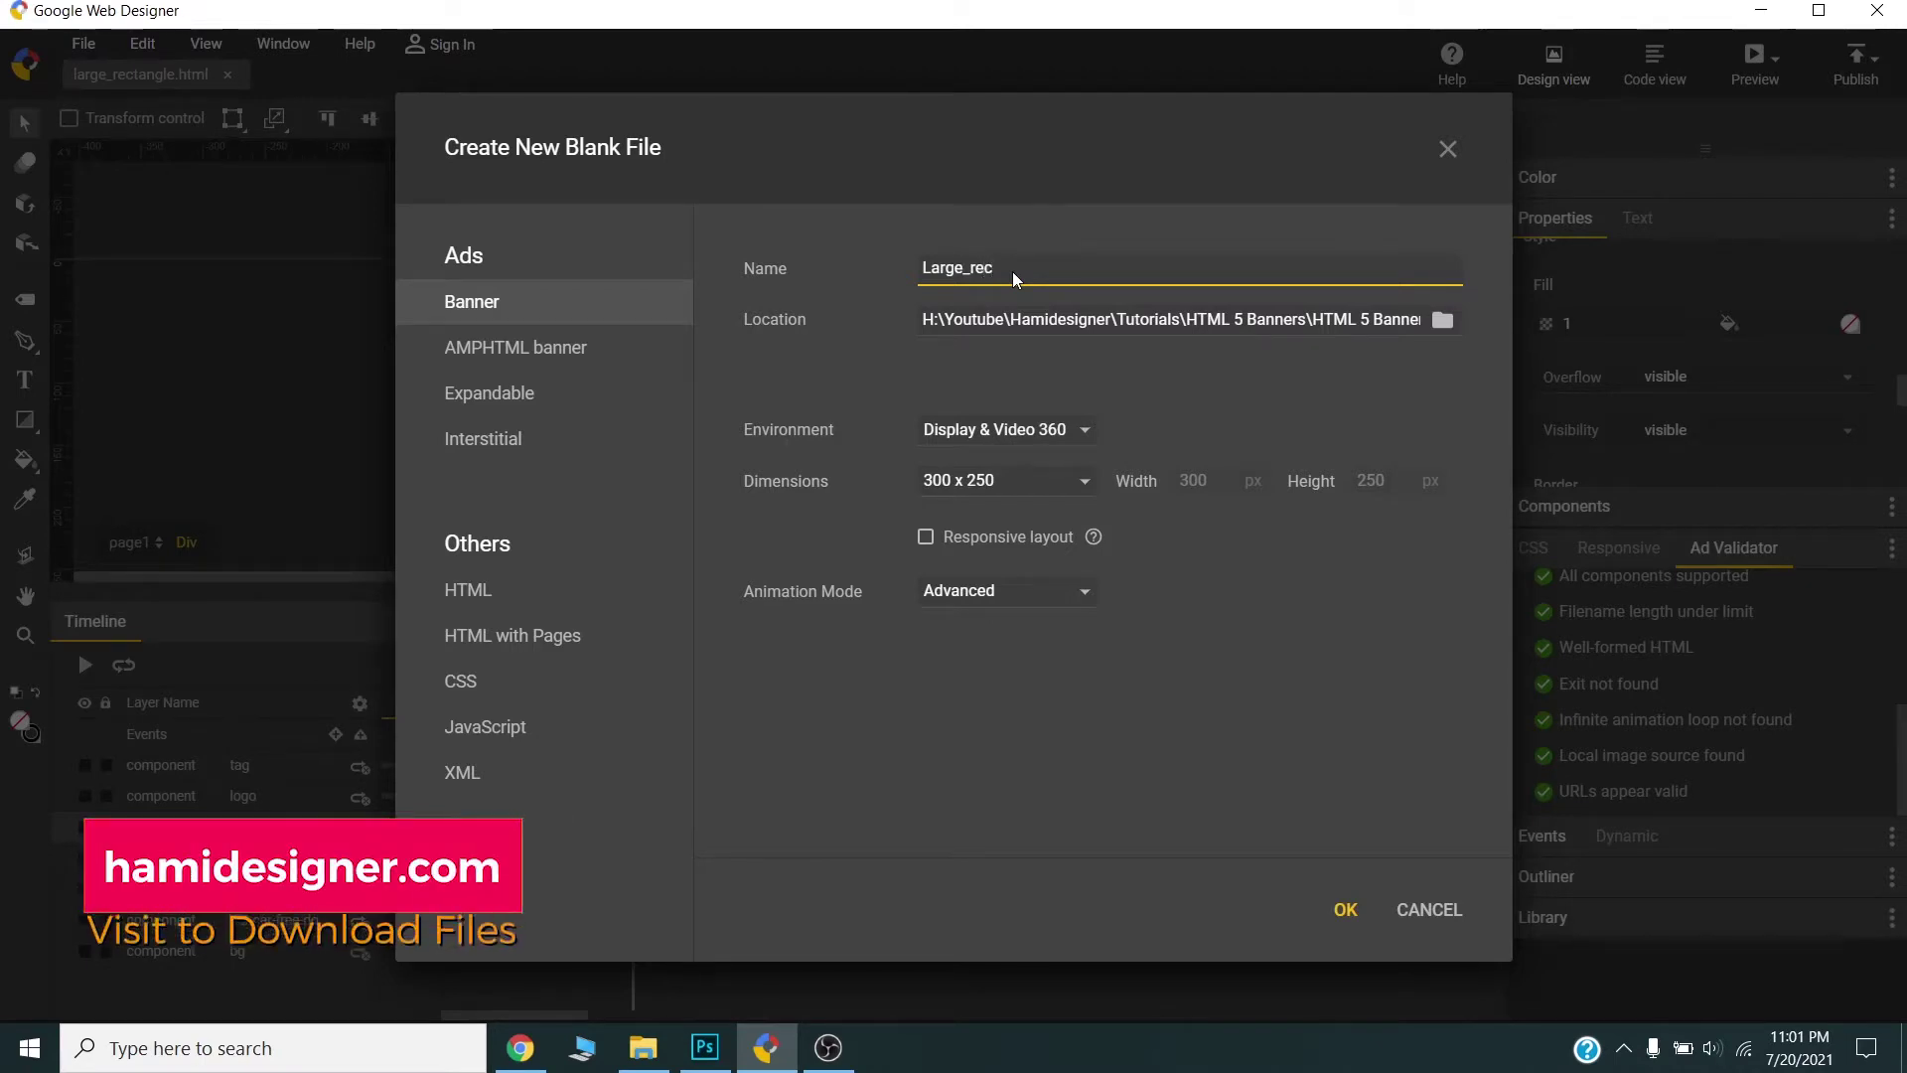
type("tangle")
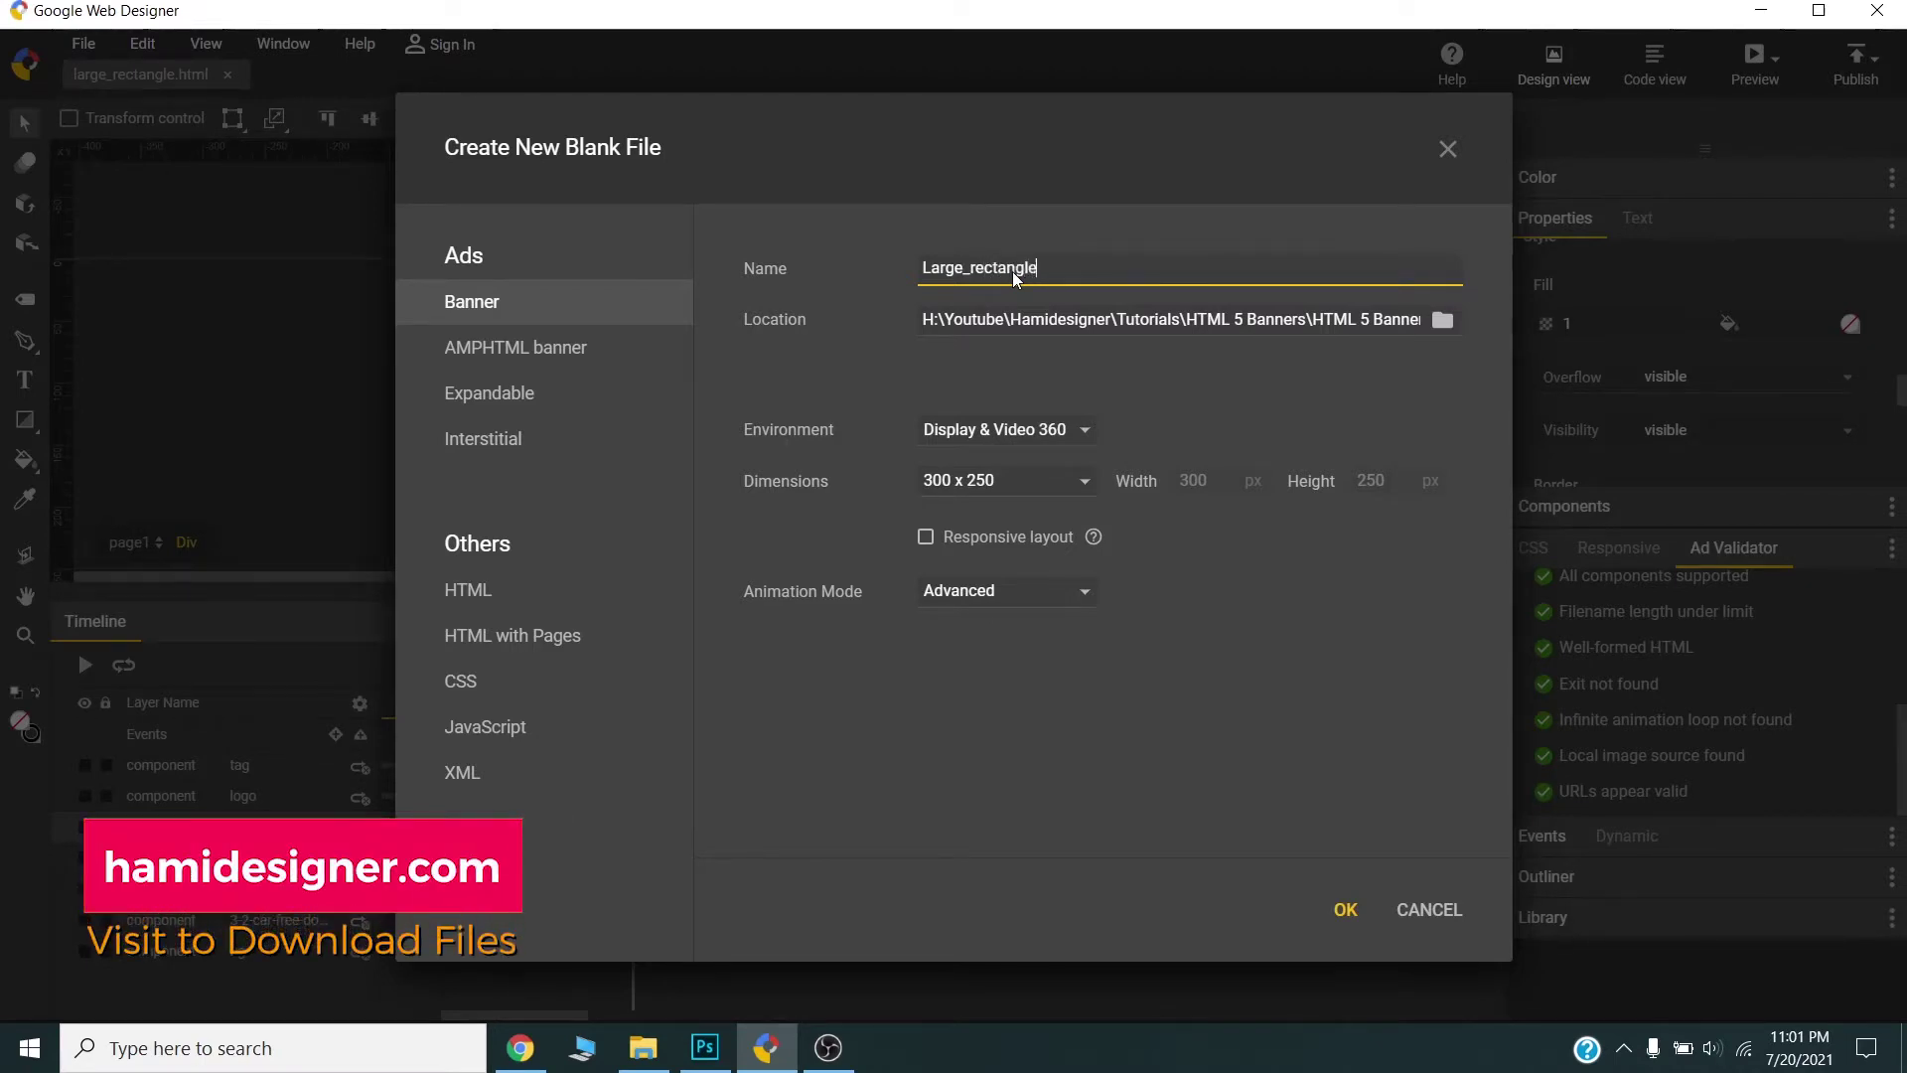
left_click(1371, 323)
type("H:\\Youtube\\Hamidesigner\\Tutorials\\HTML 5 Banners\\HTML 5 Banner ads\\Demo")
left_click(731, 586)
- Choose the Google Ads environment with a custom 336 × 300 px size and create the file
left_click(1085, 434)
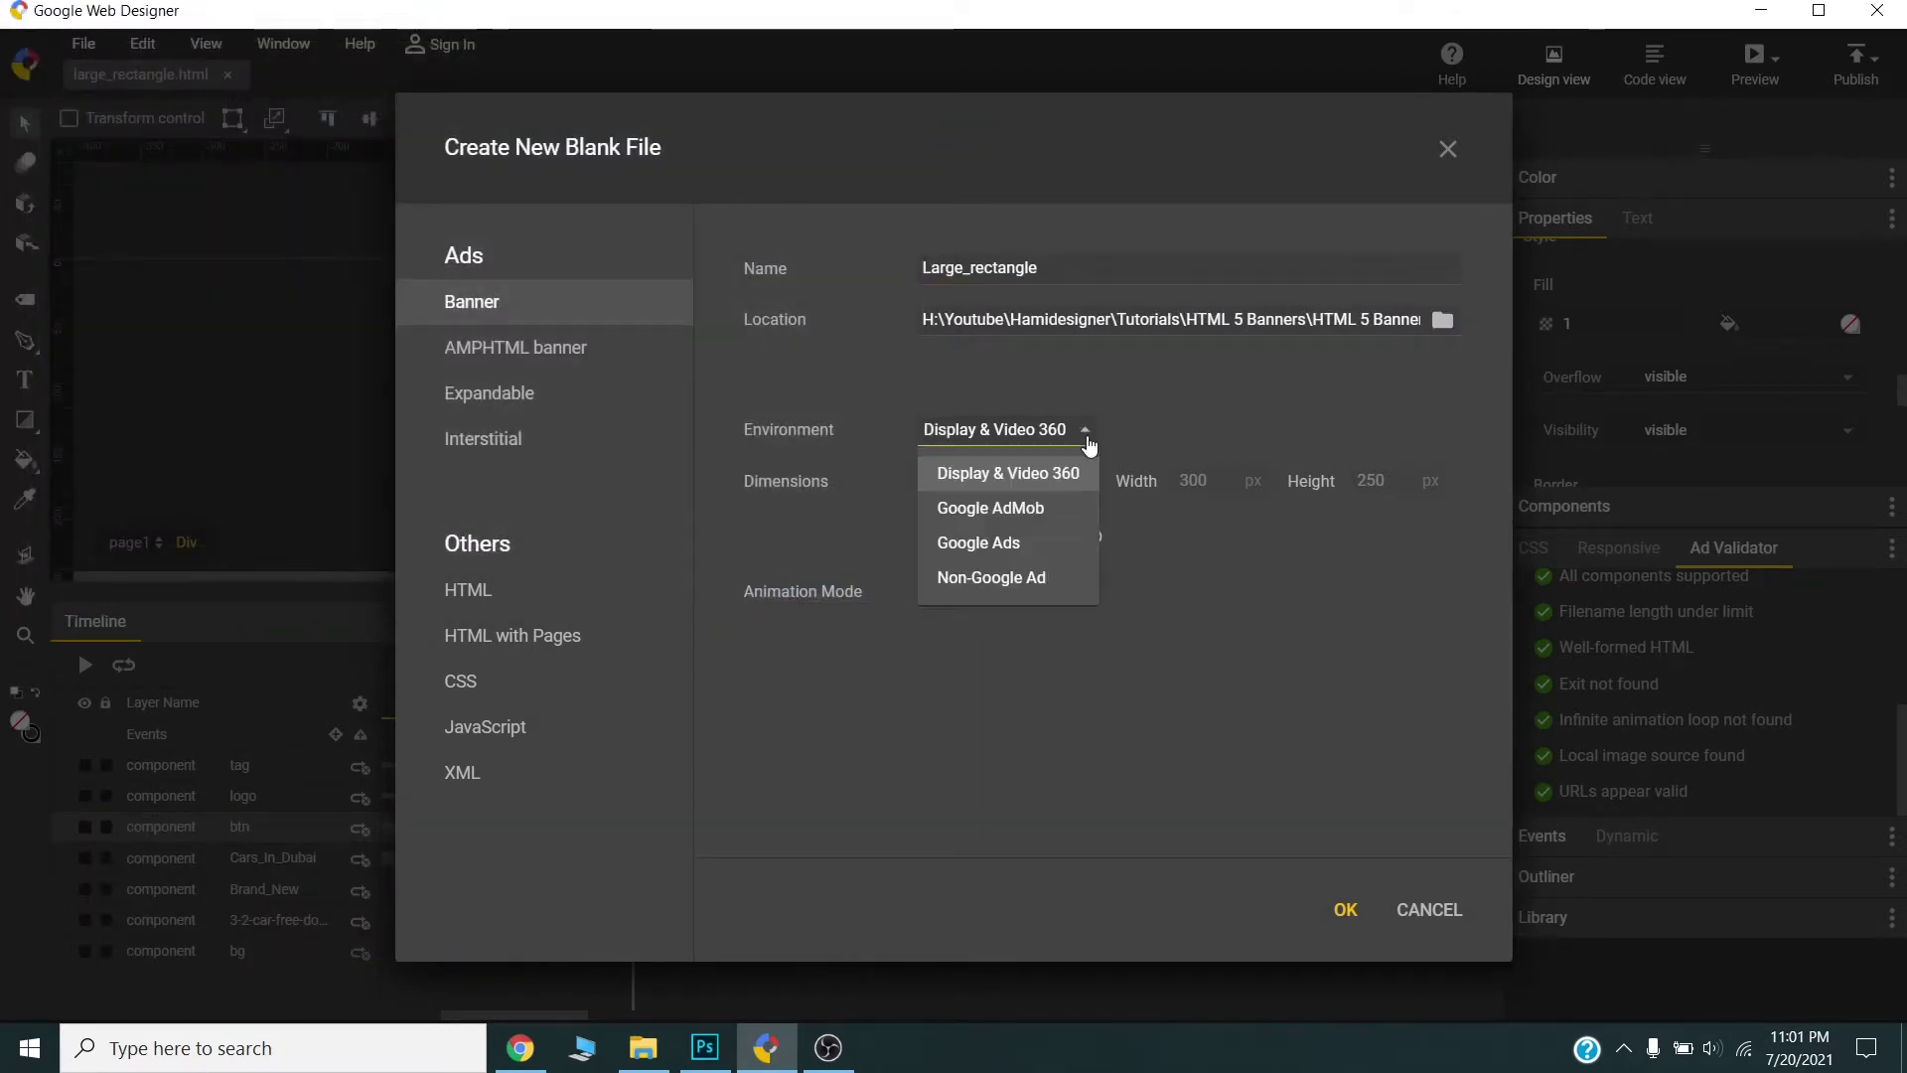
left_click(962, 544)
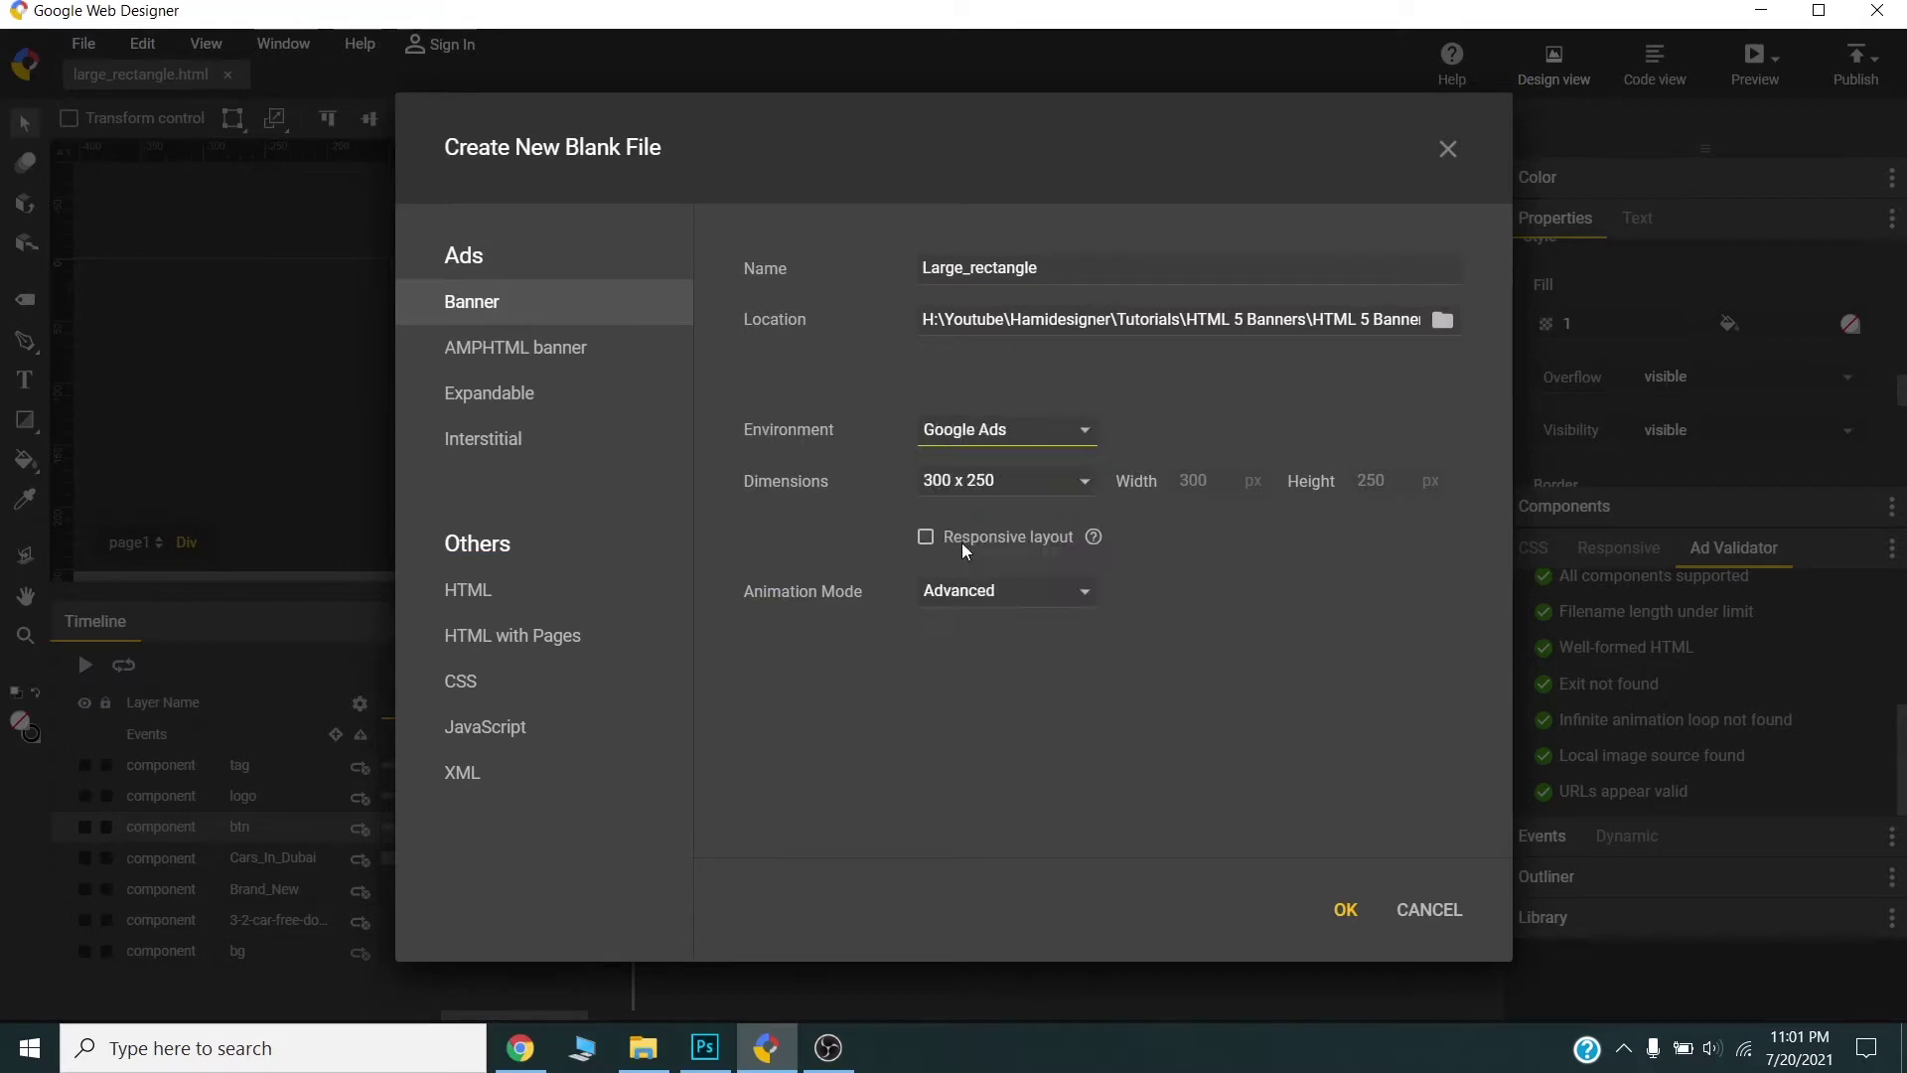
left_click(1085, 487)
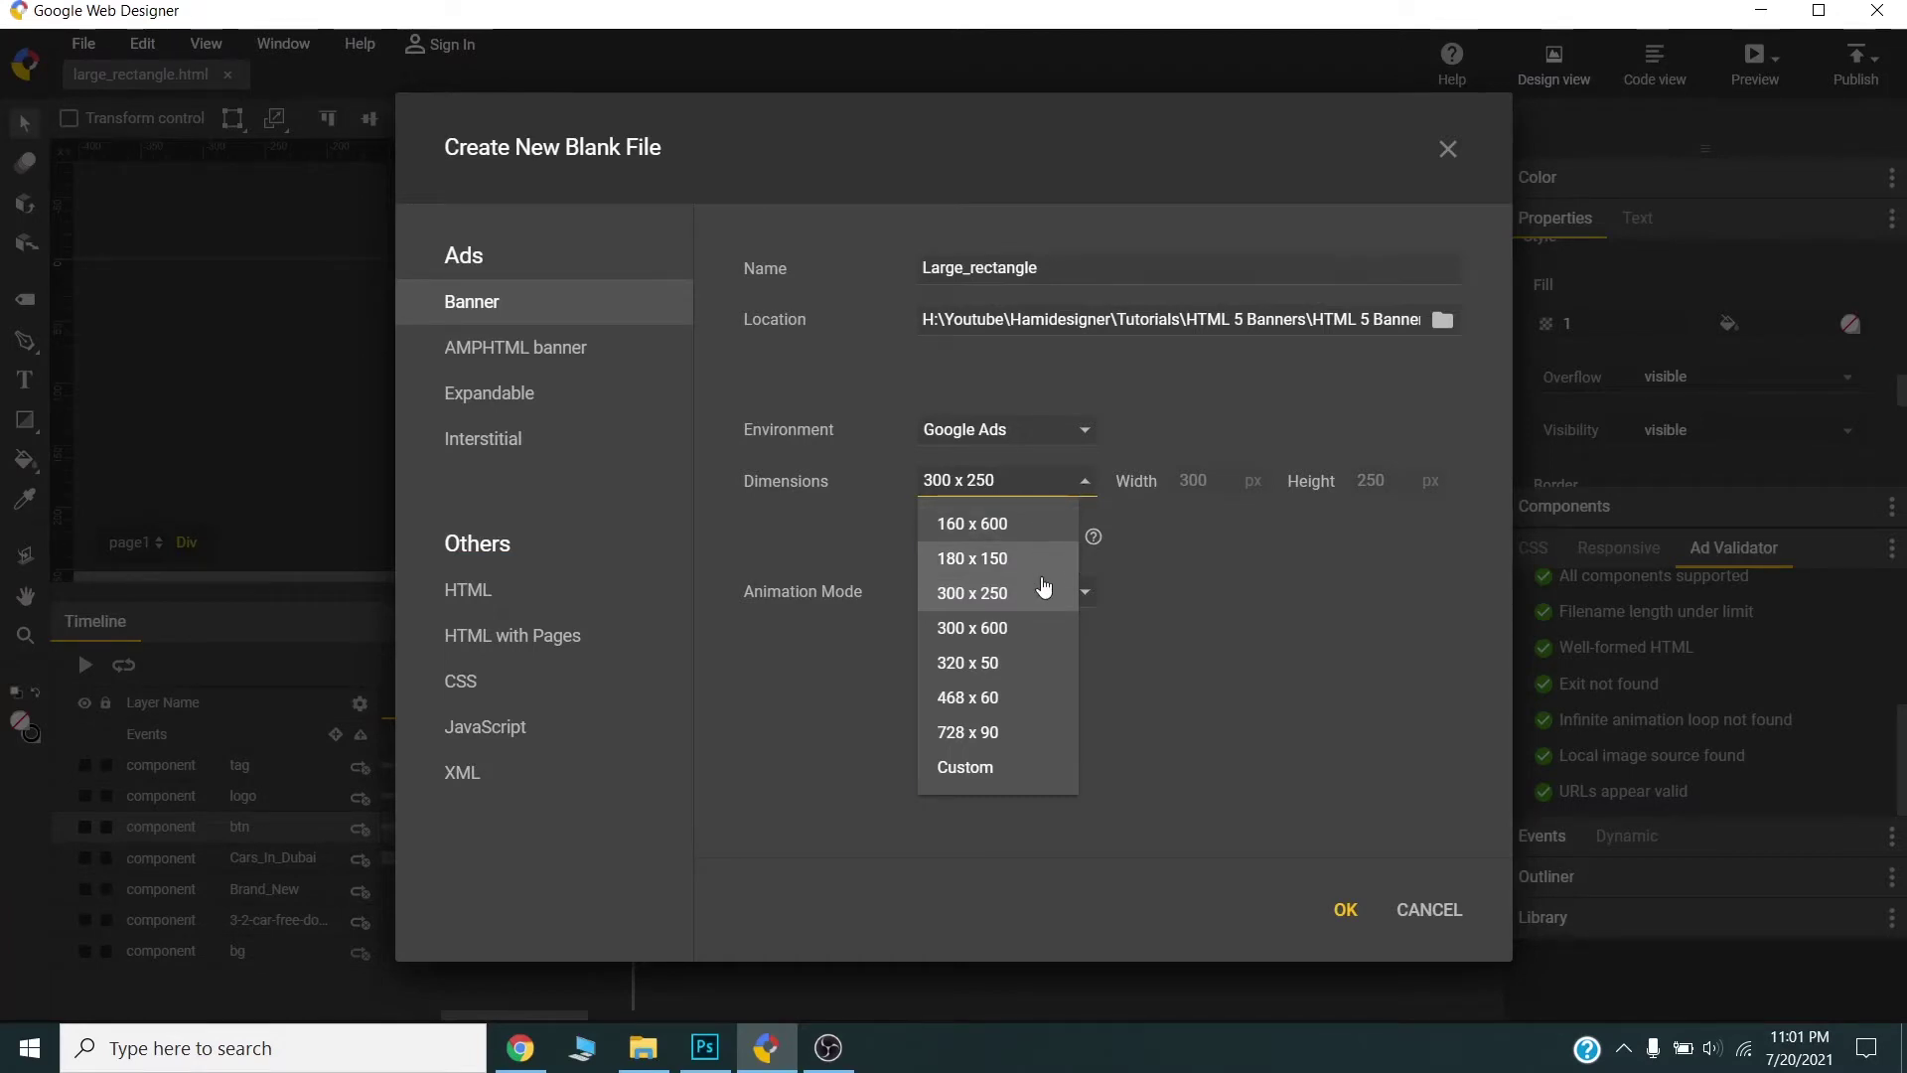
left_click(1031, 773)
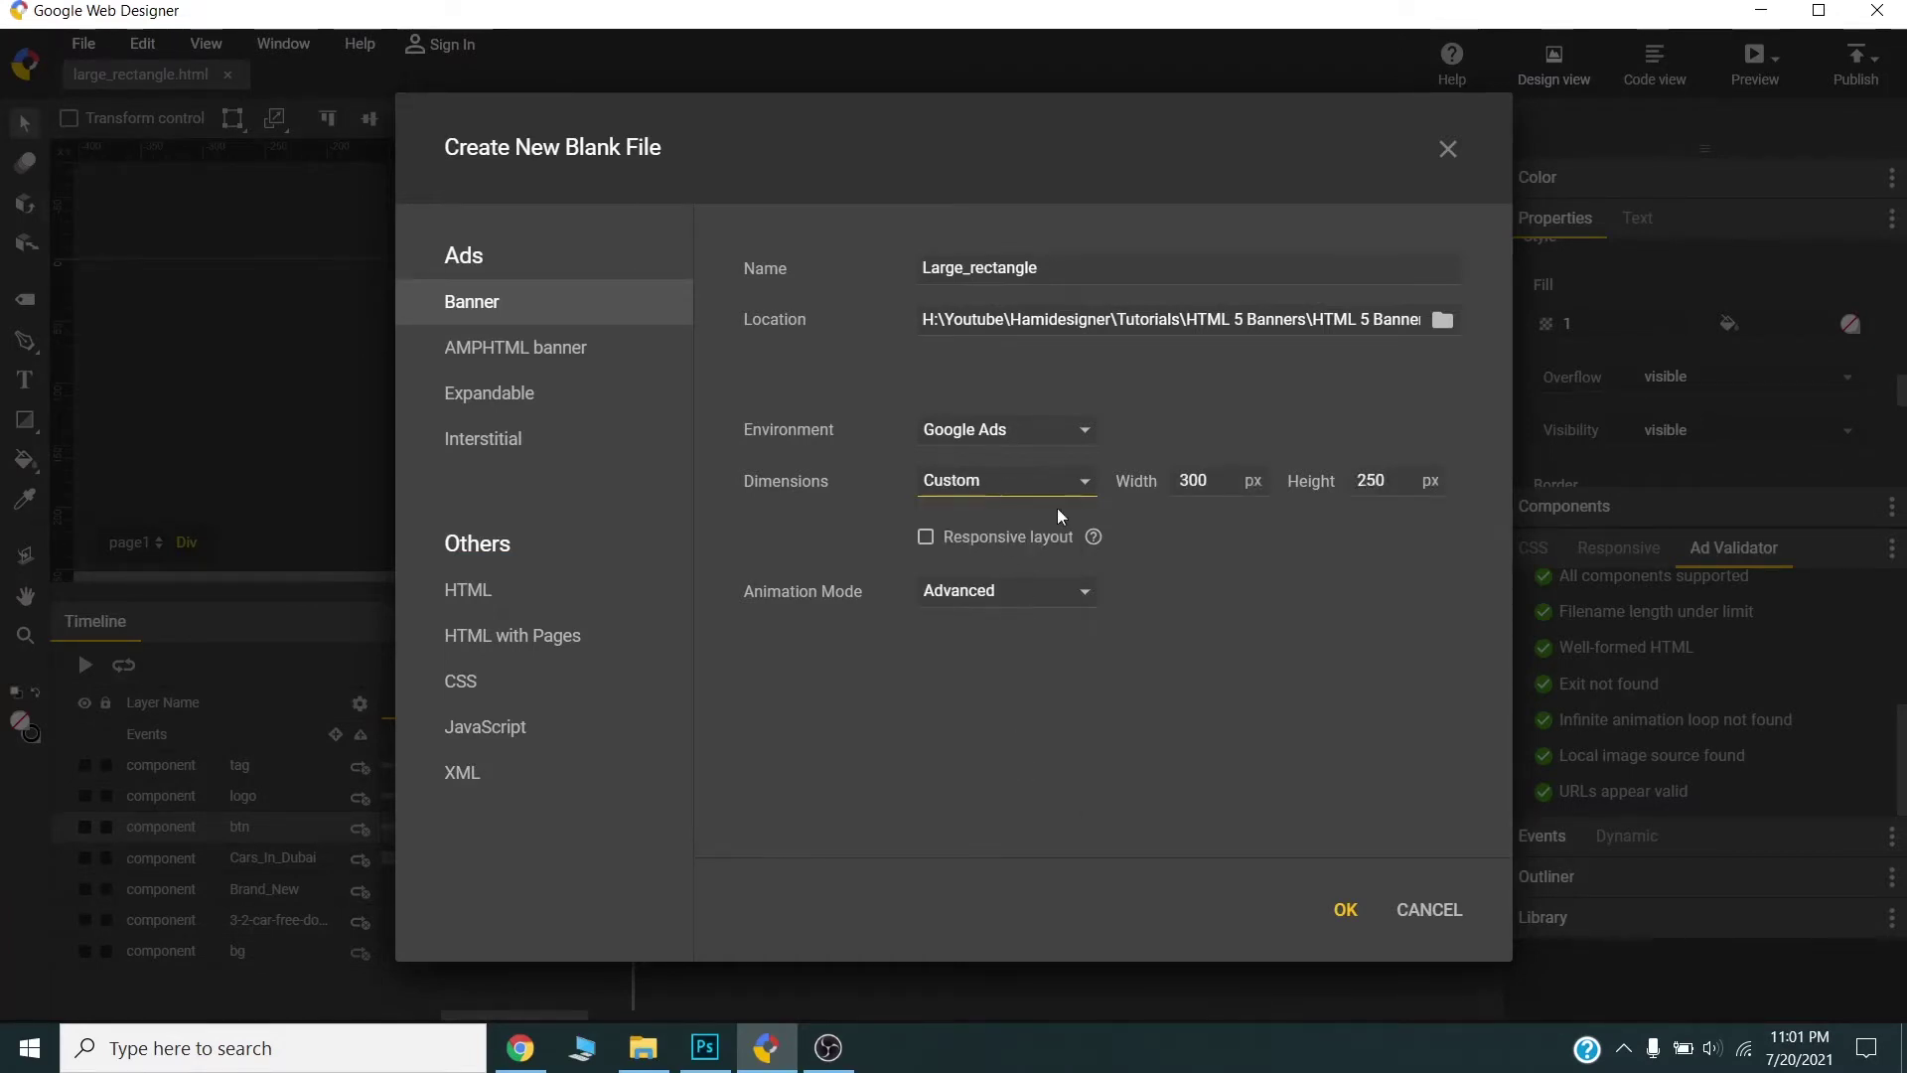
double_click(1224, 485)
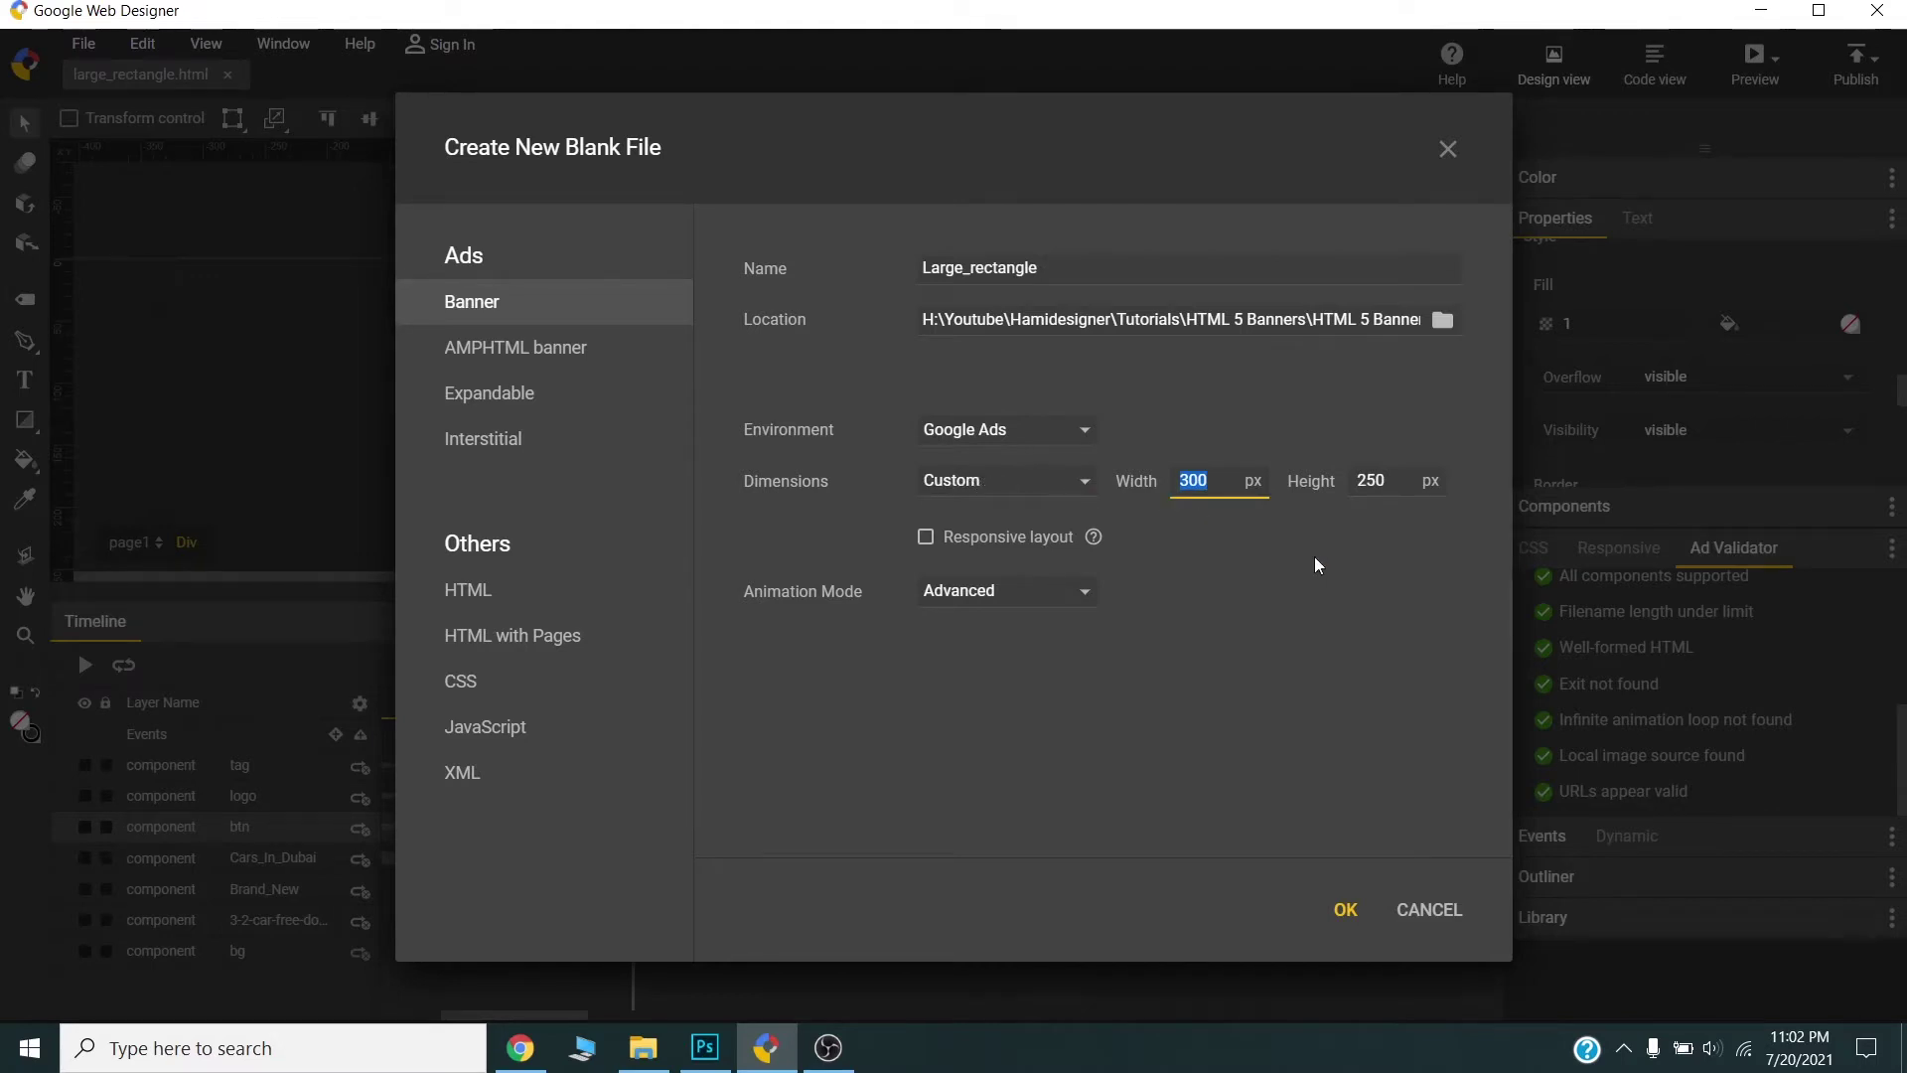
type("336")
key("Tab")
type("6")
key("BackSpace")
type("300")
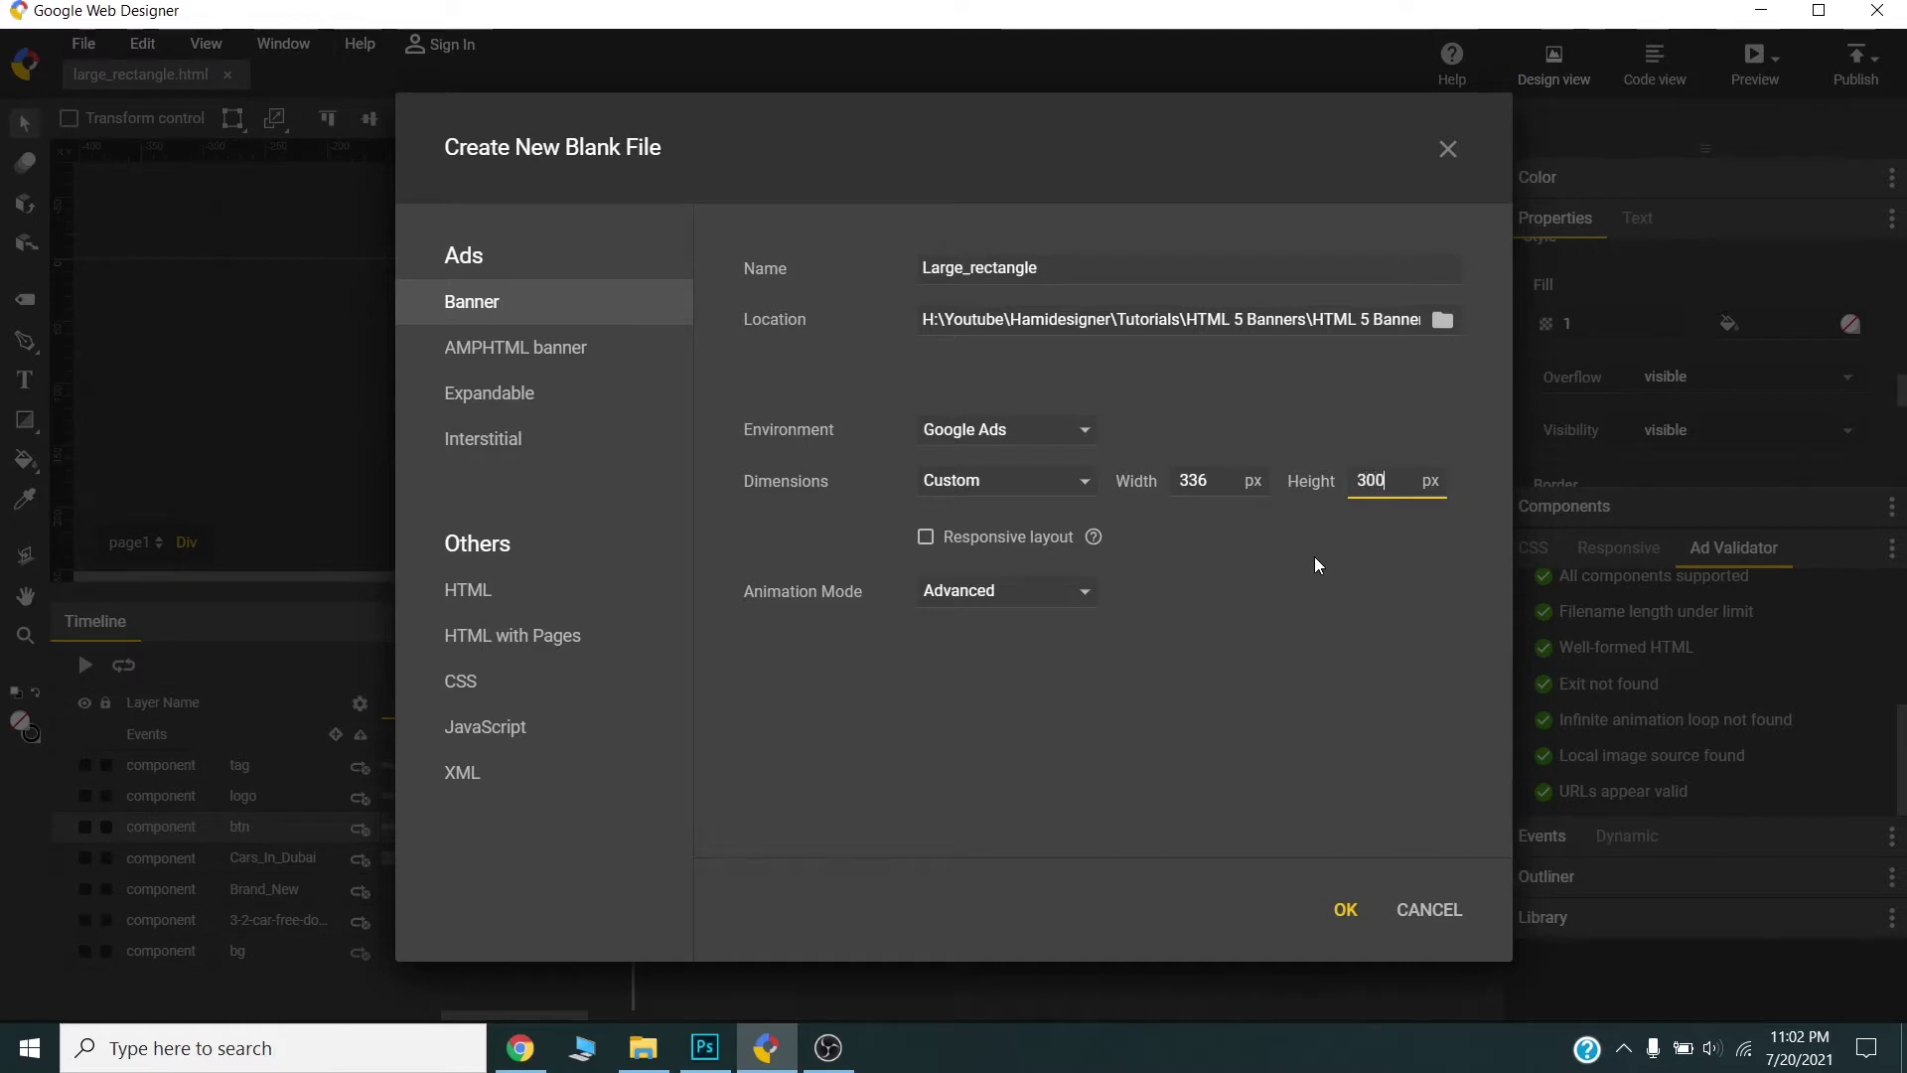
key("Tab")
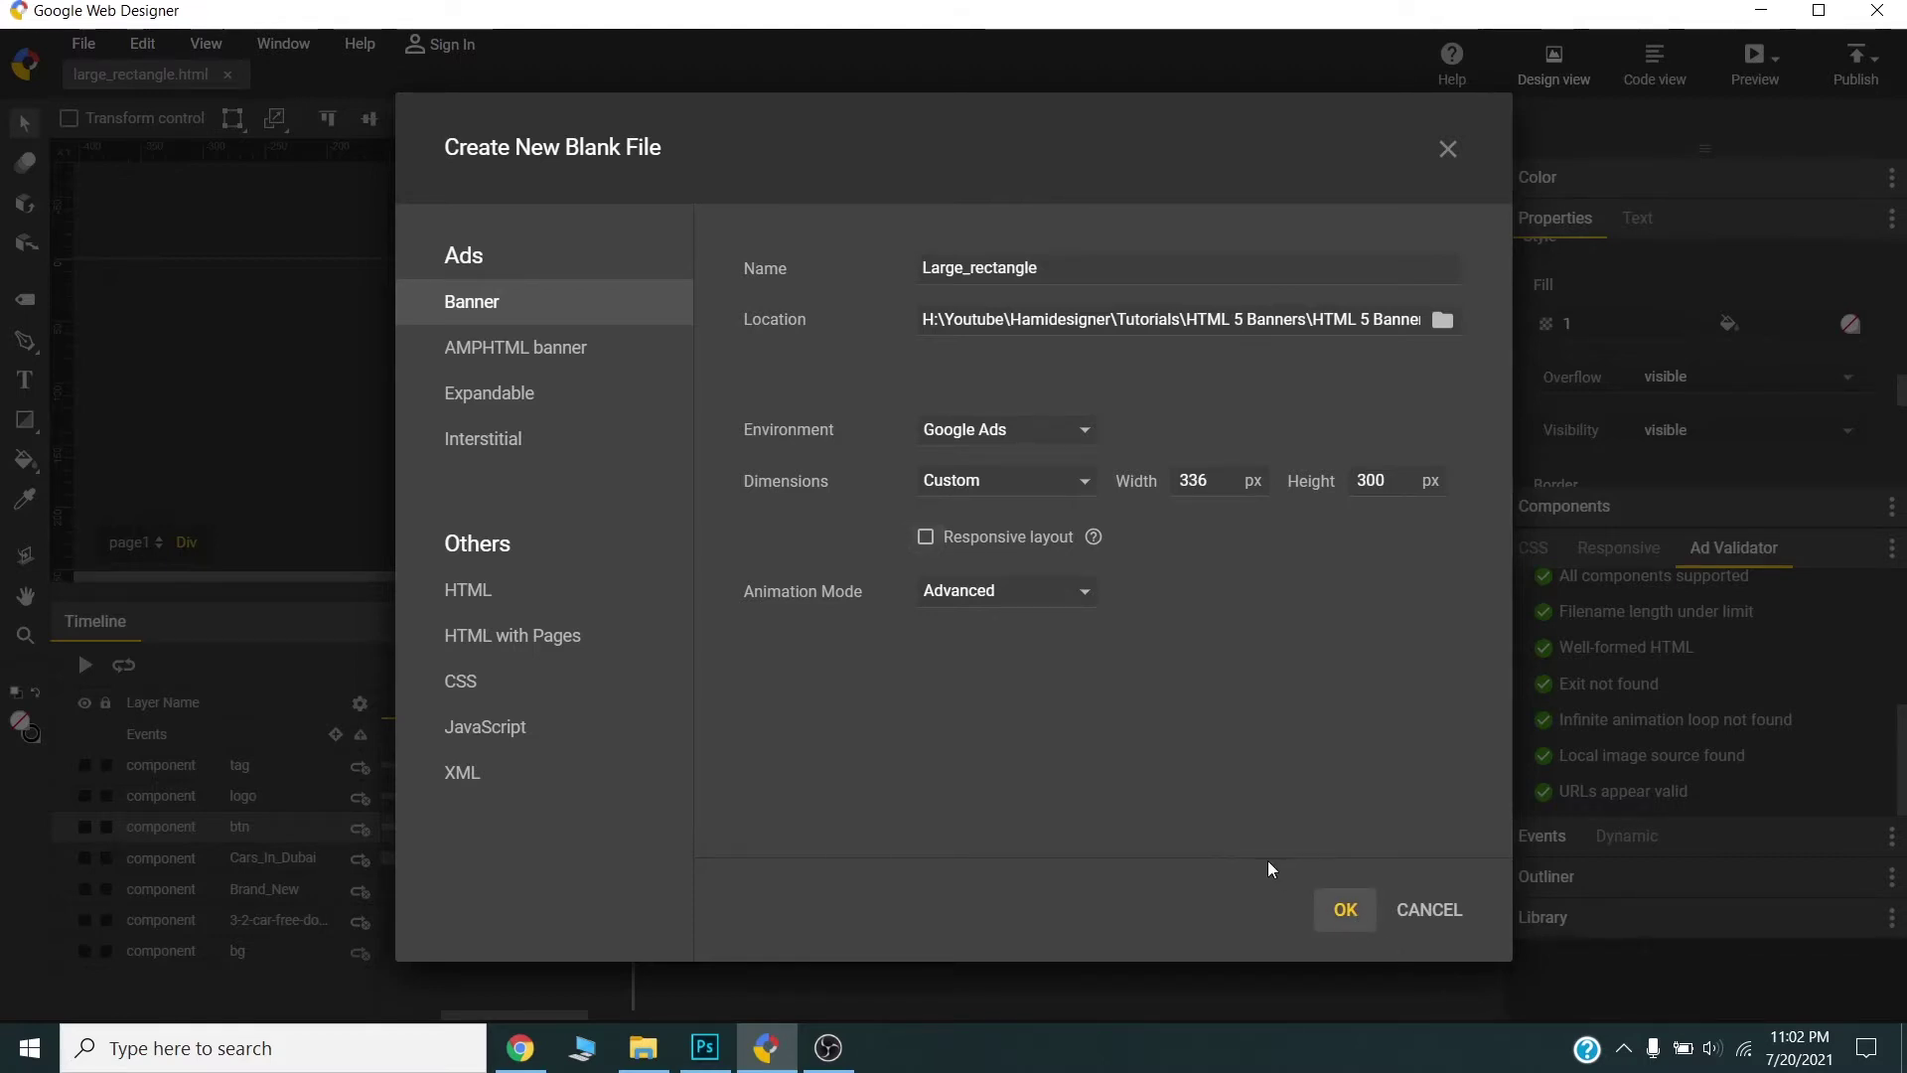
left_click(1346, 909)
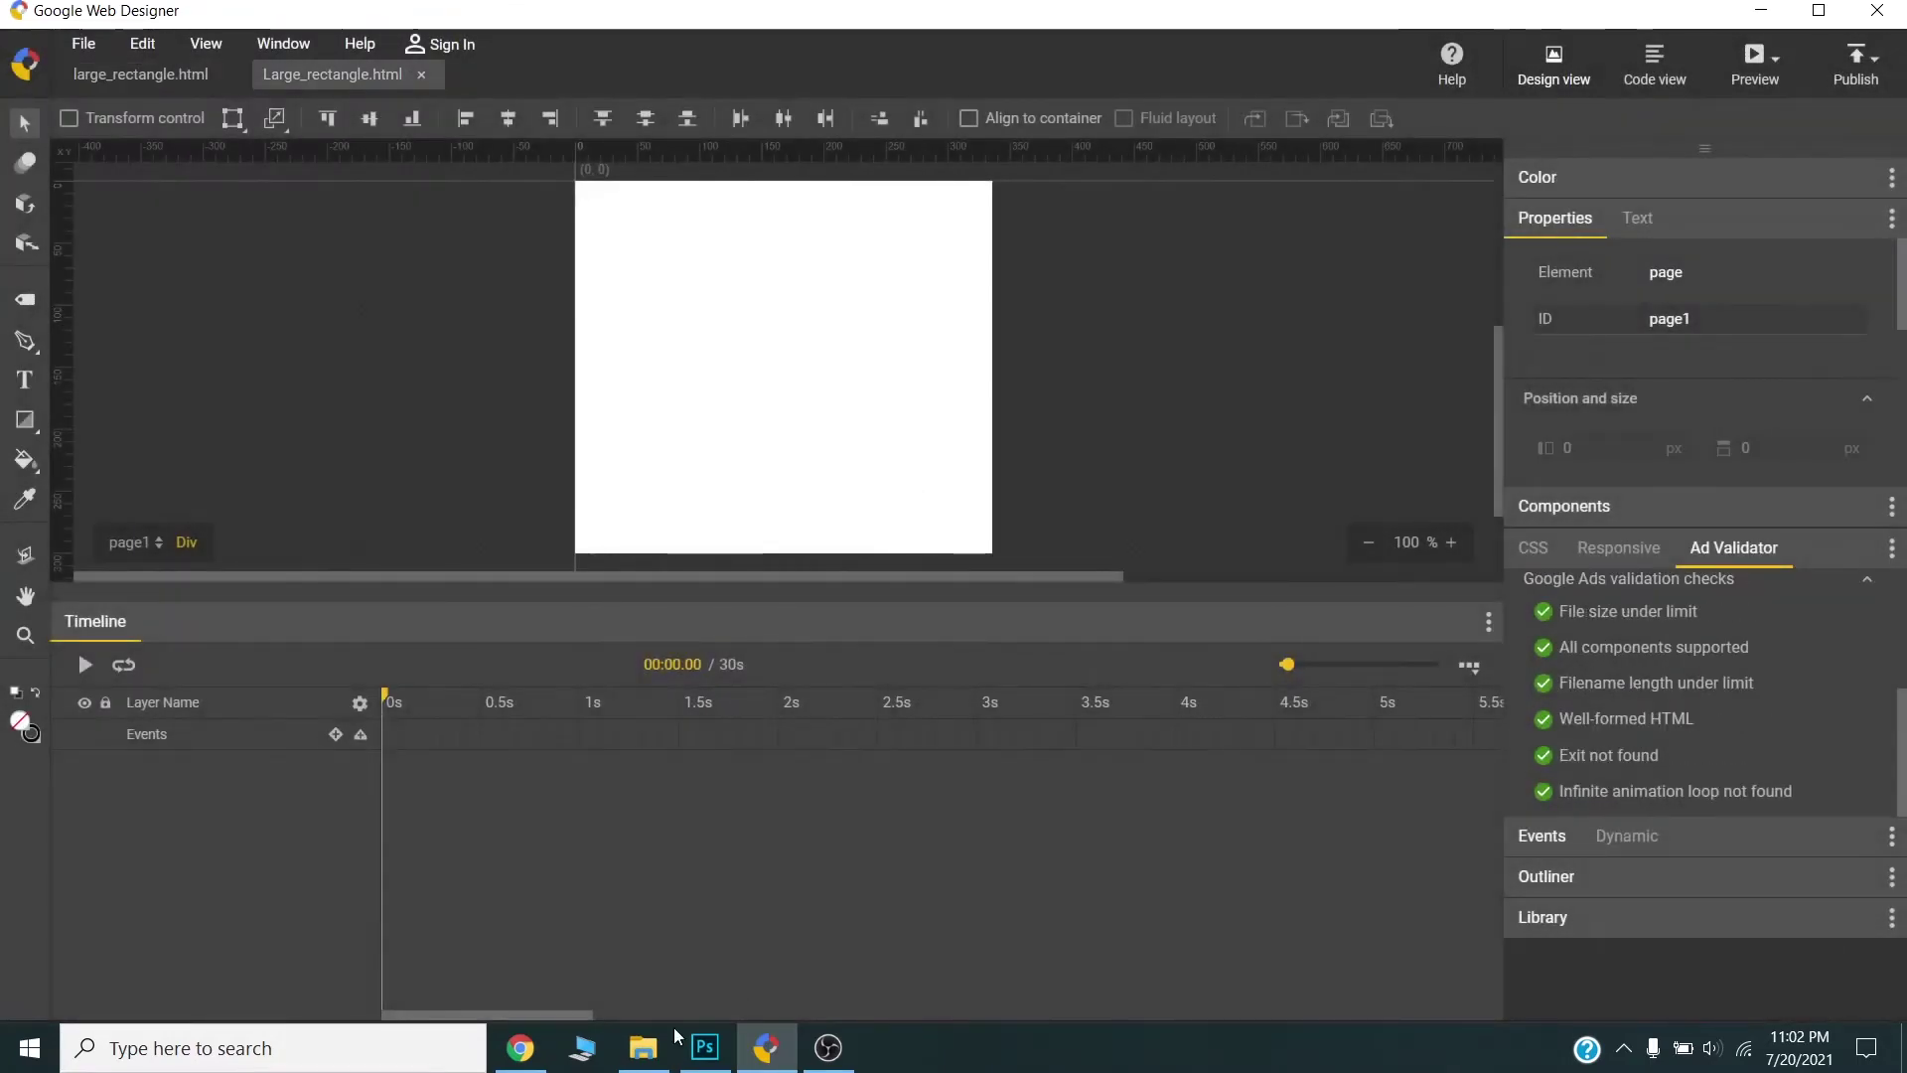
- Drag the seven exported images from the Demo folder onto the Large_rectangle stage
left_click(674, 1038)
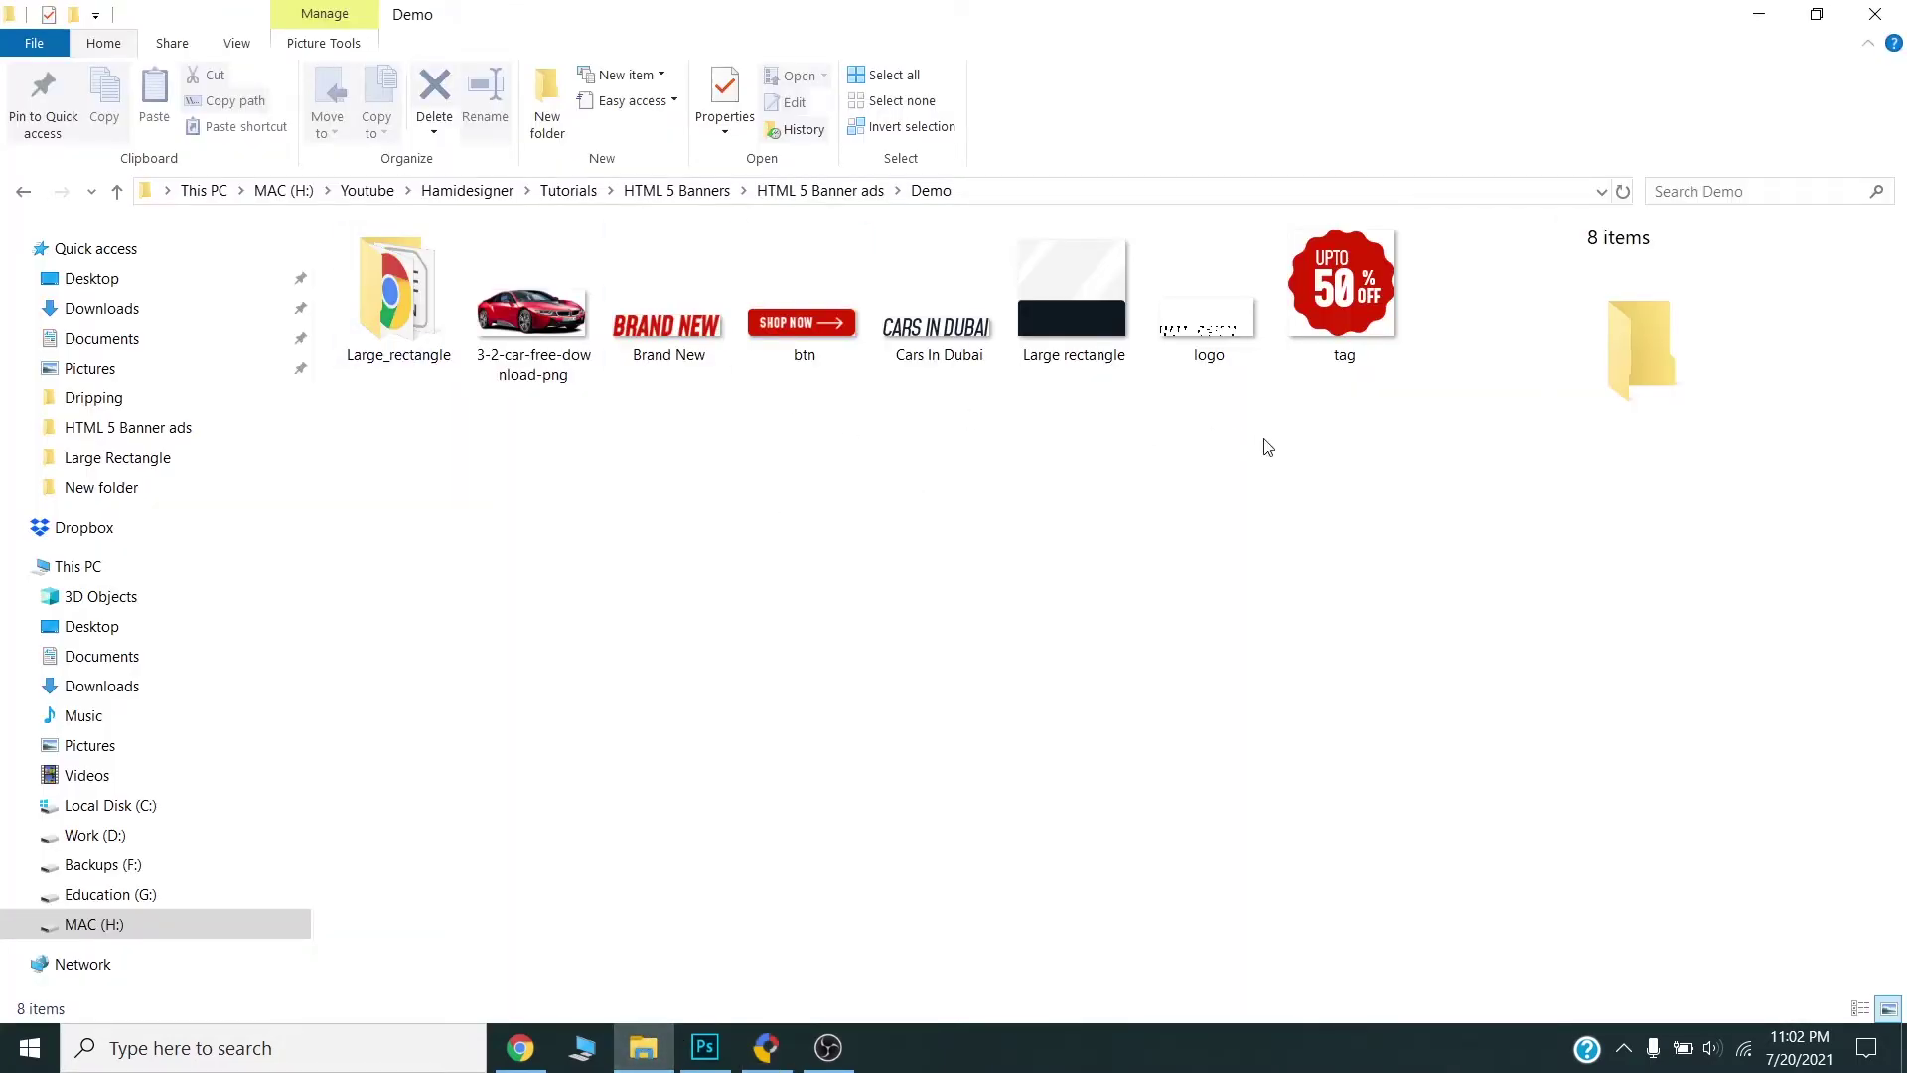
left_click_drag(1391, 421, 475, 223)
left_click_drag(531, 308, 719, 339)
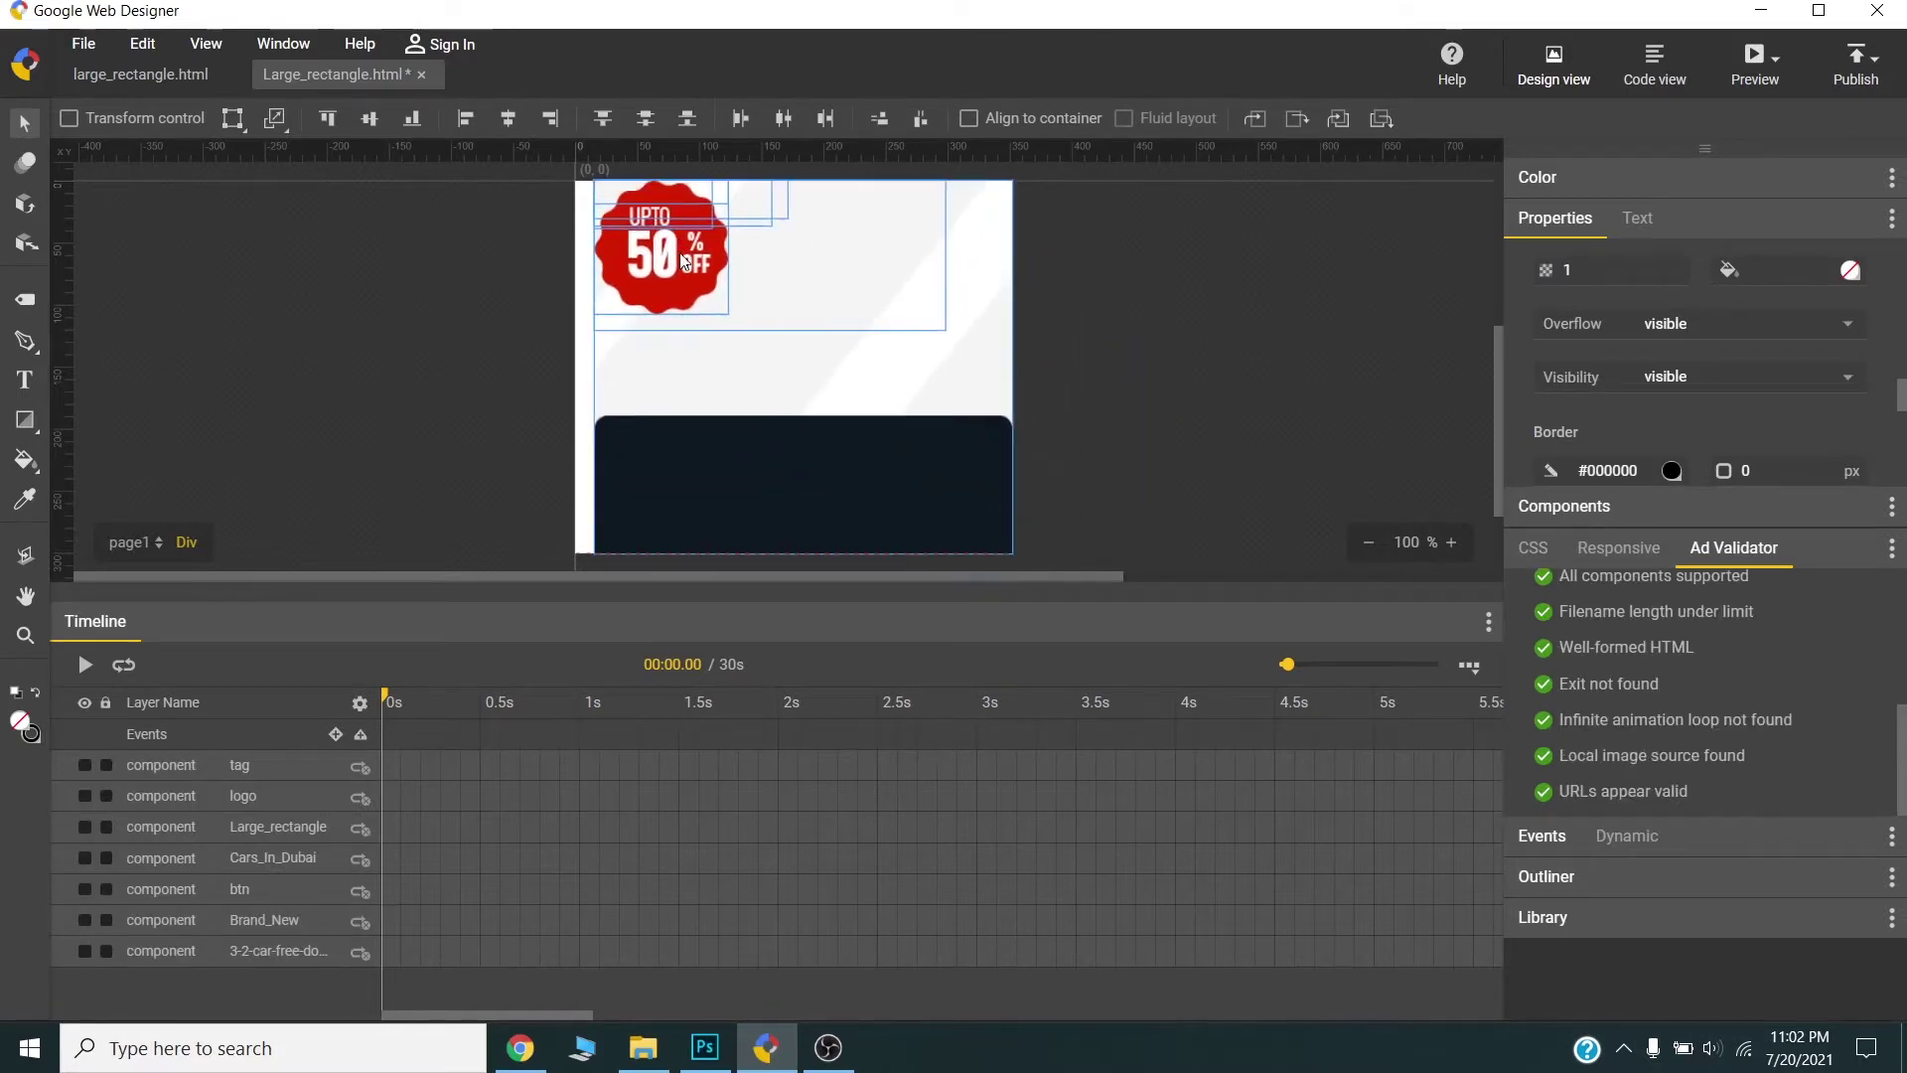
- Send the Large_rectangle background to the back, align it left to the ad, and lock it
left_click(1052, 437)
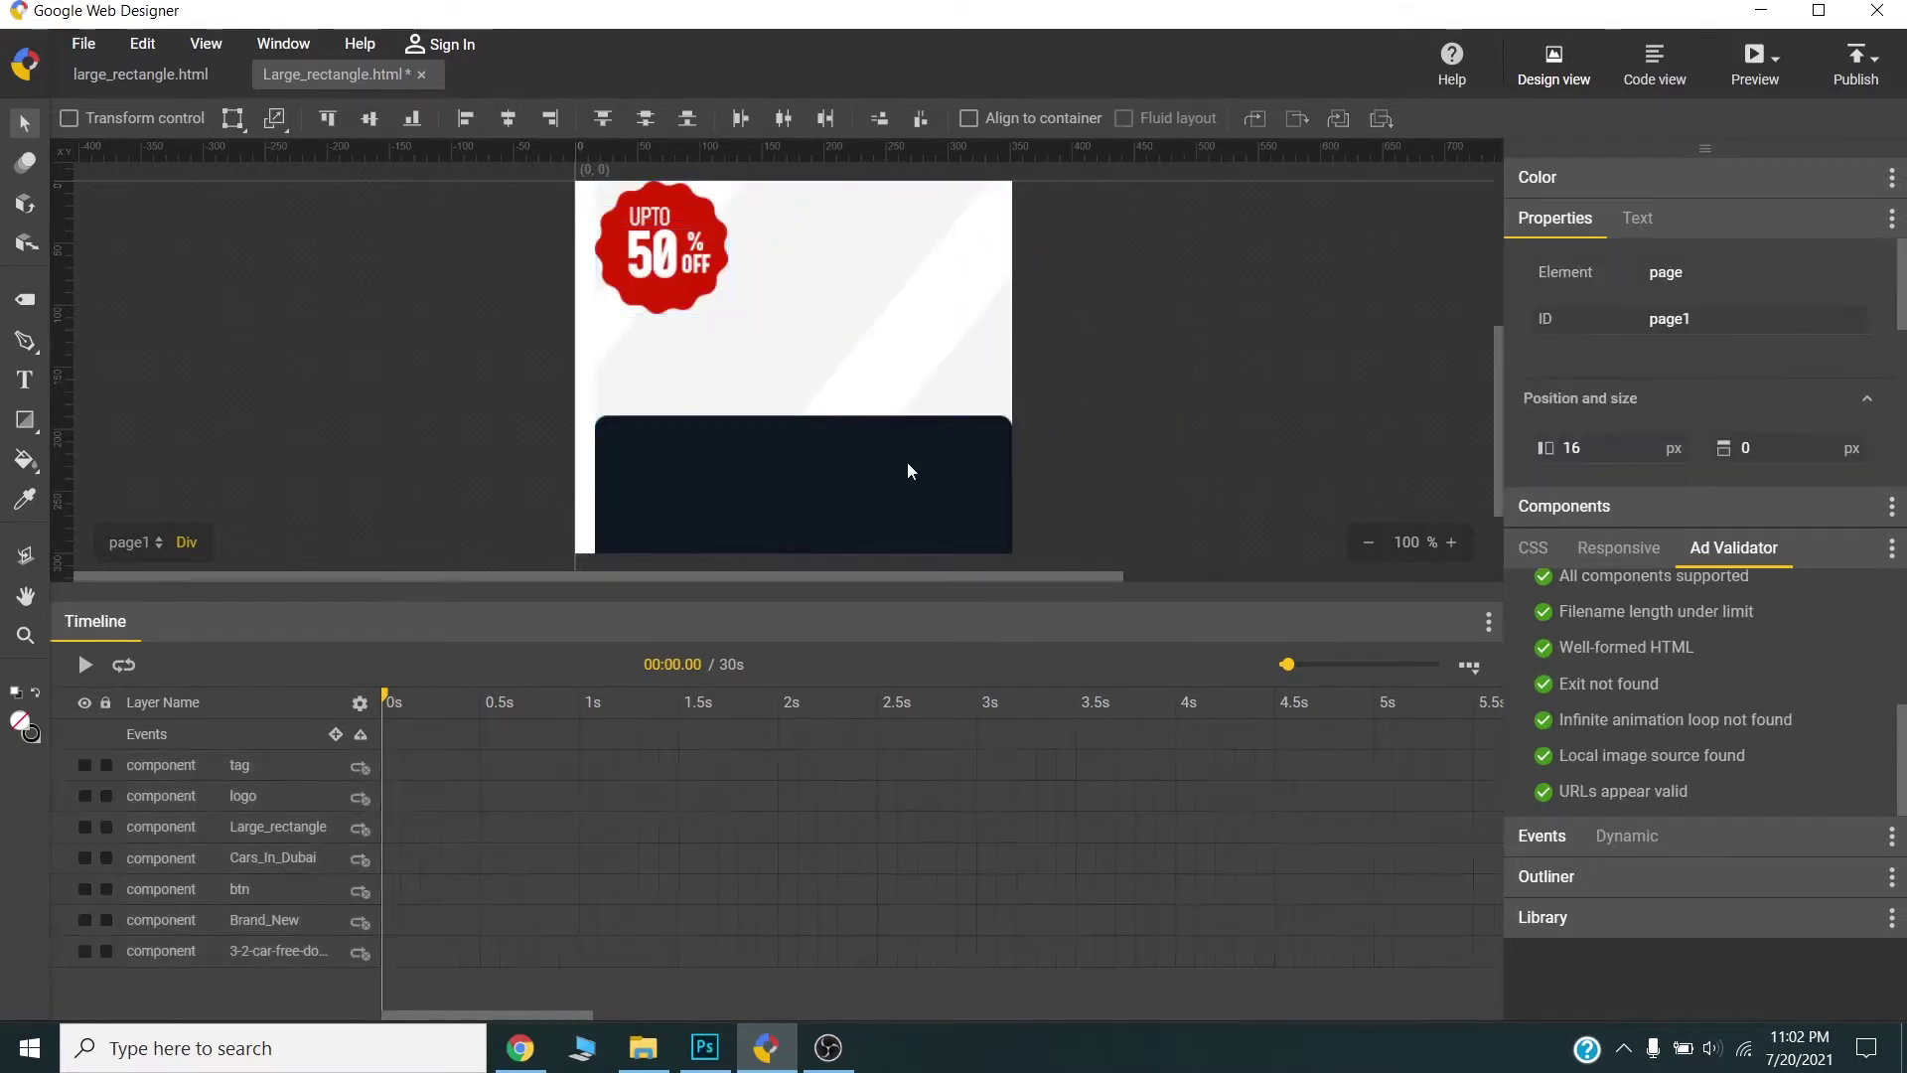
left_click(906, 462)
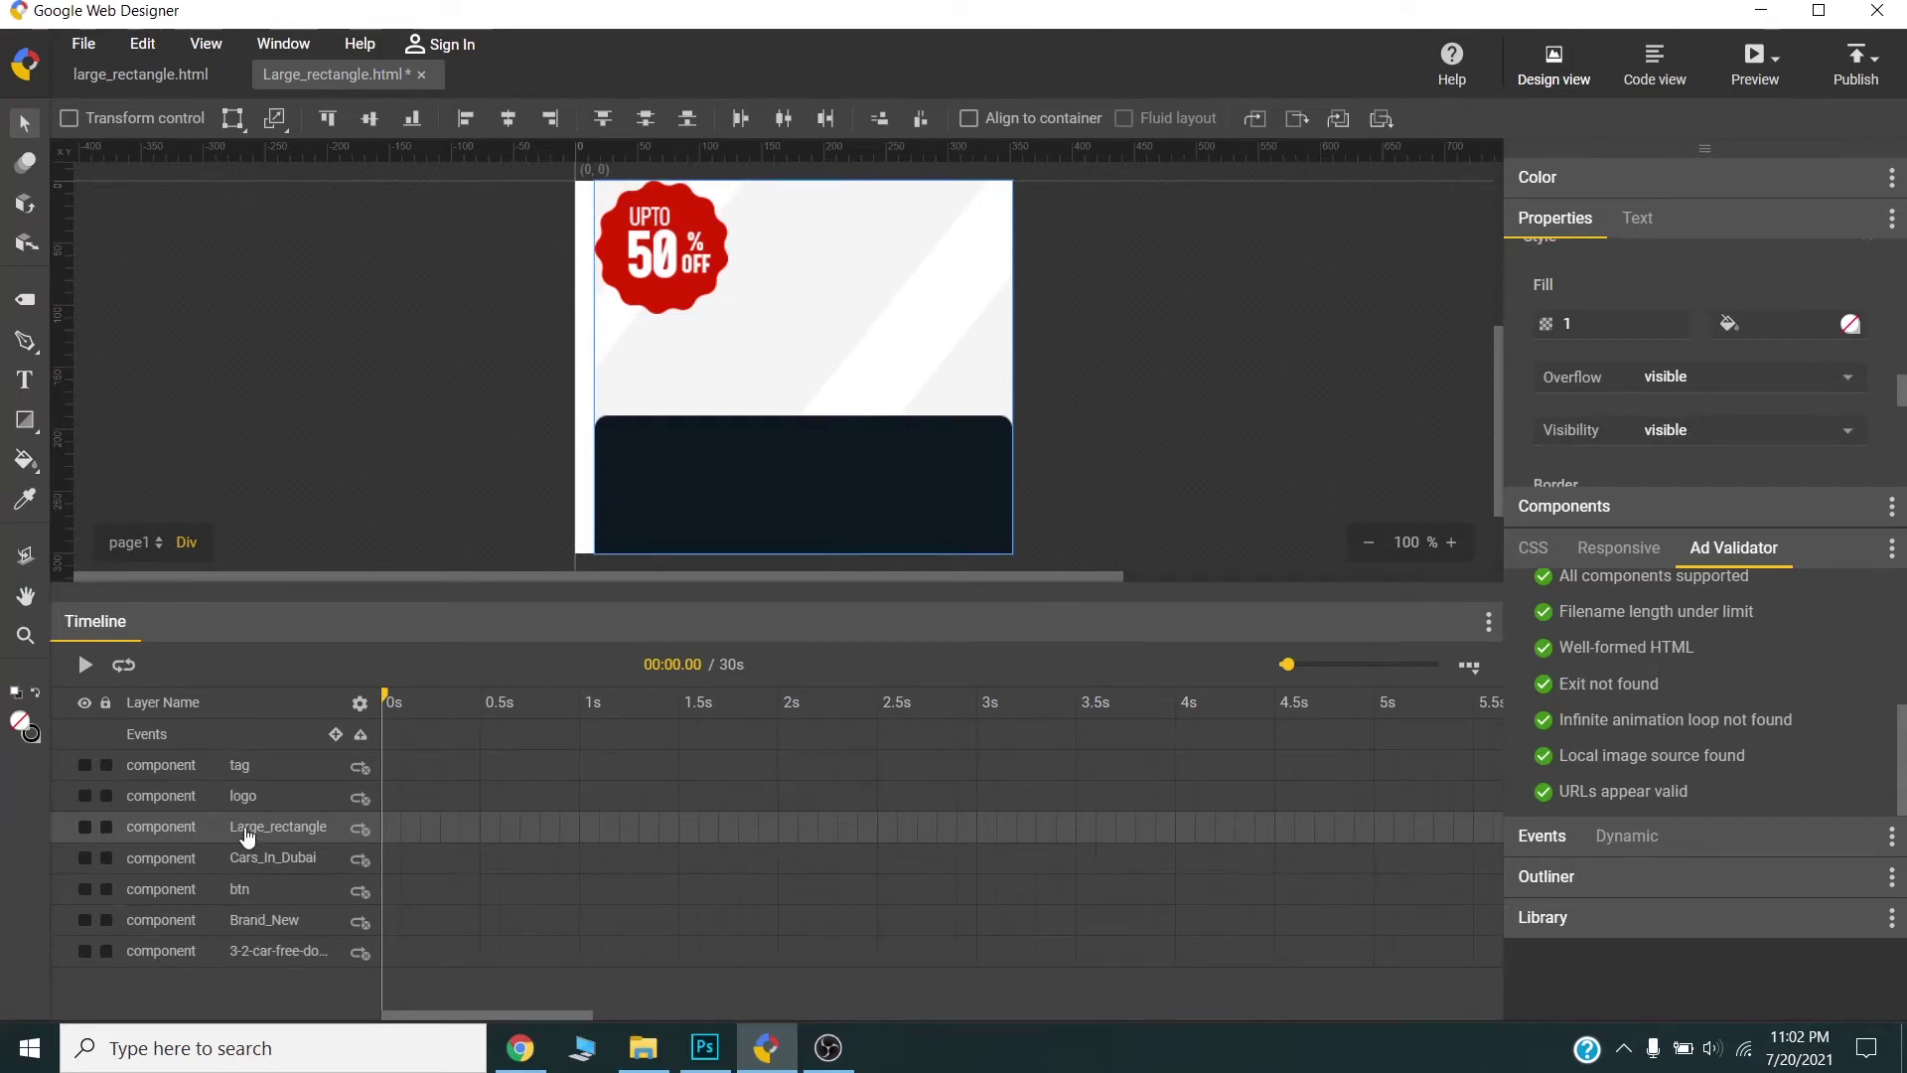
left_click(1382, 119)
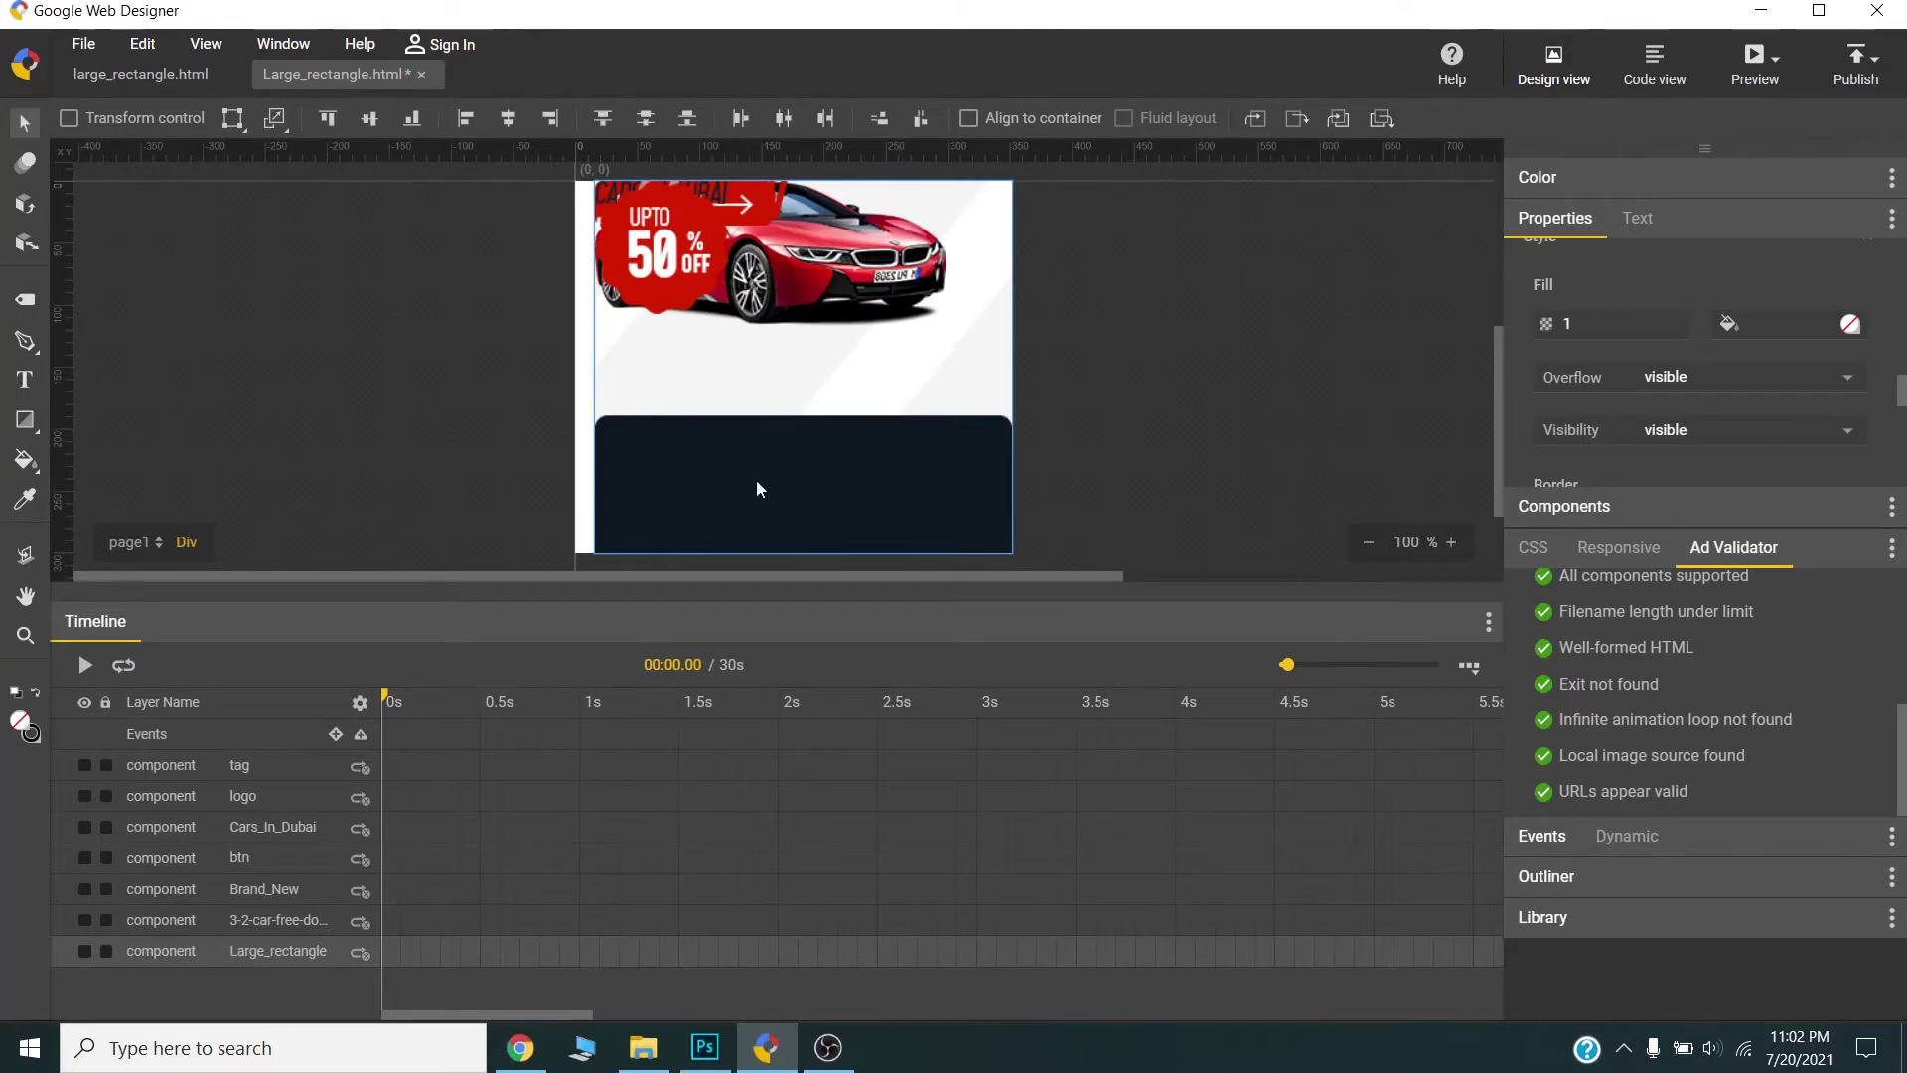
left_click(970, 120)
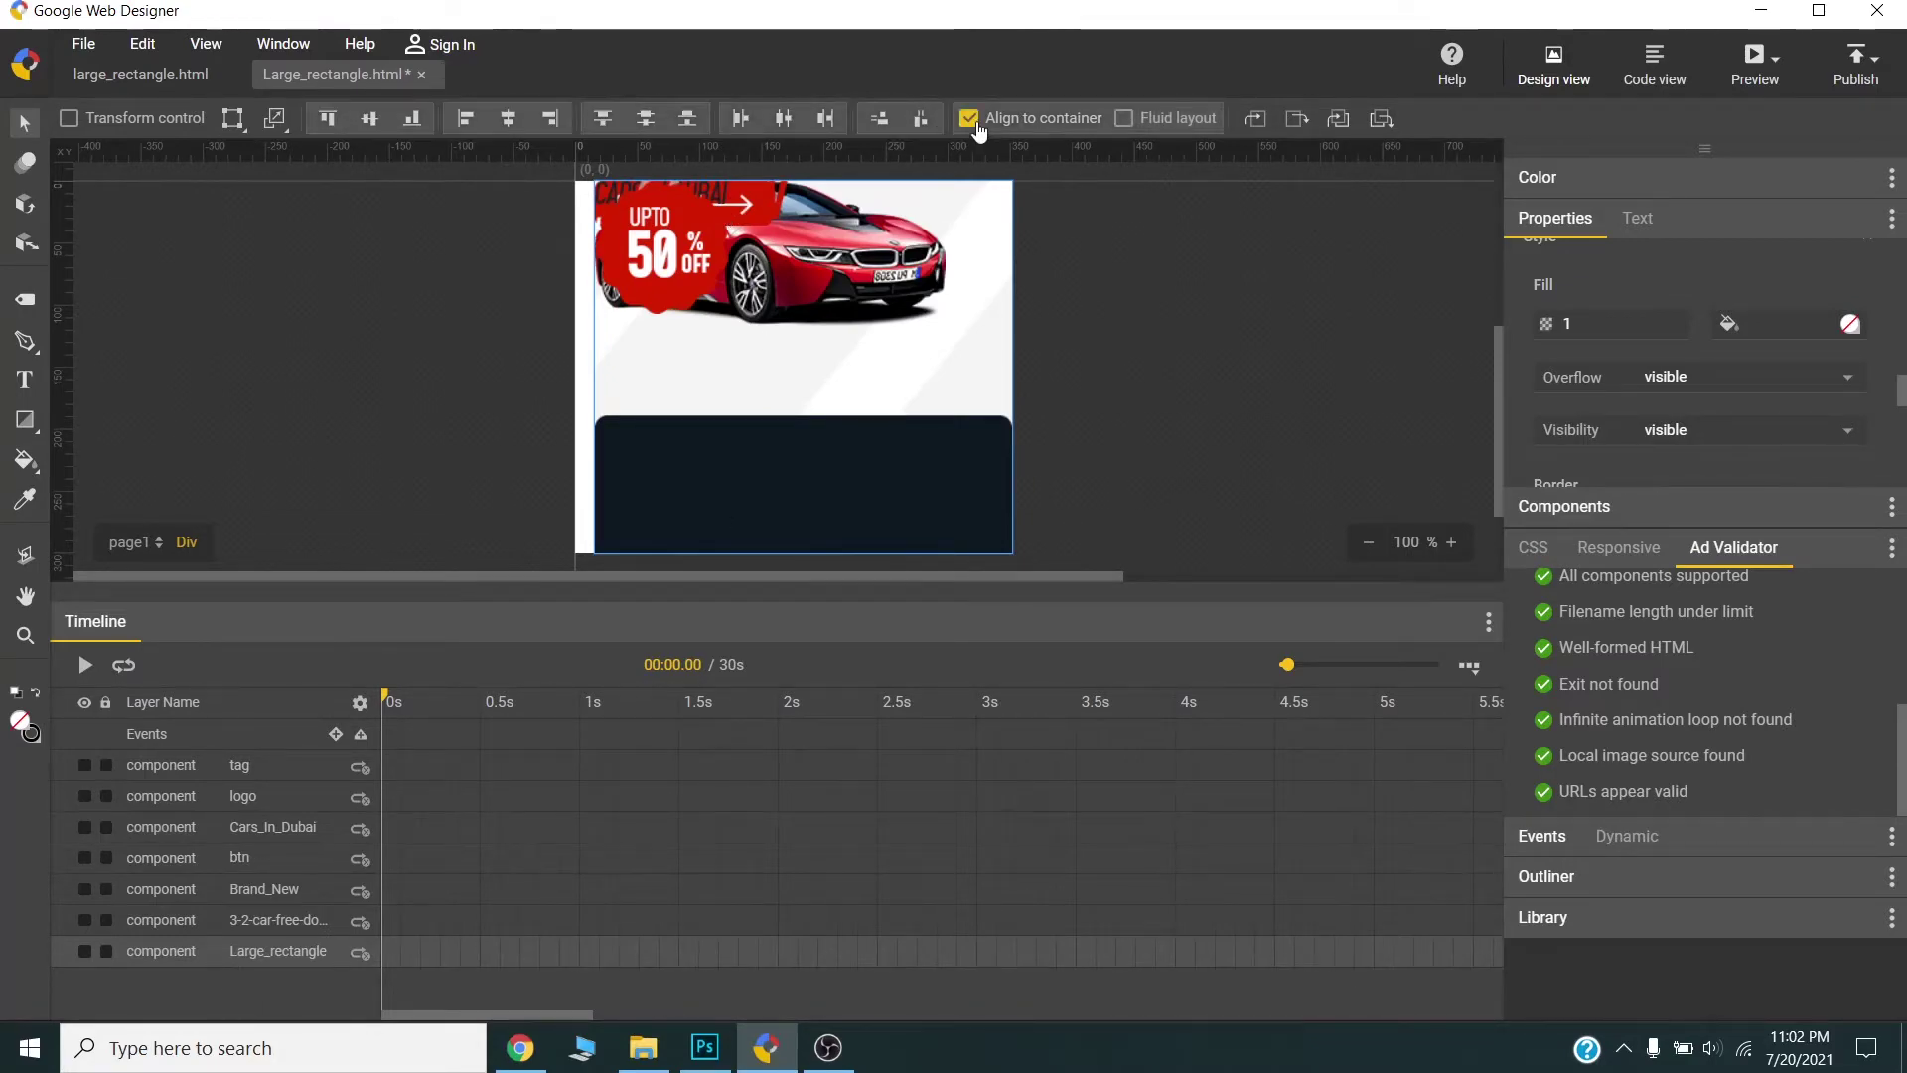
left_click(466, 118)
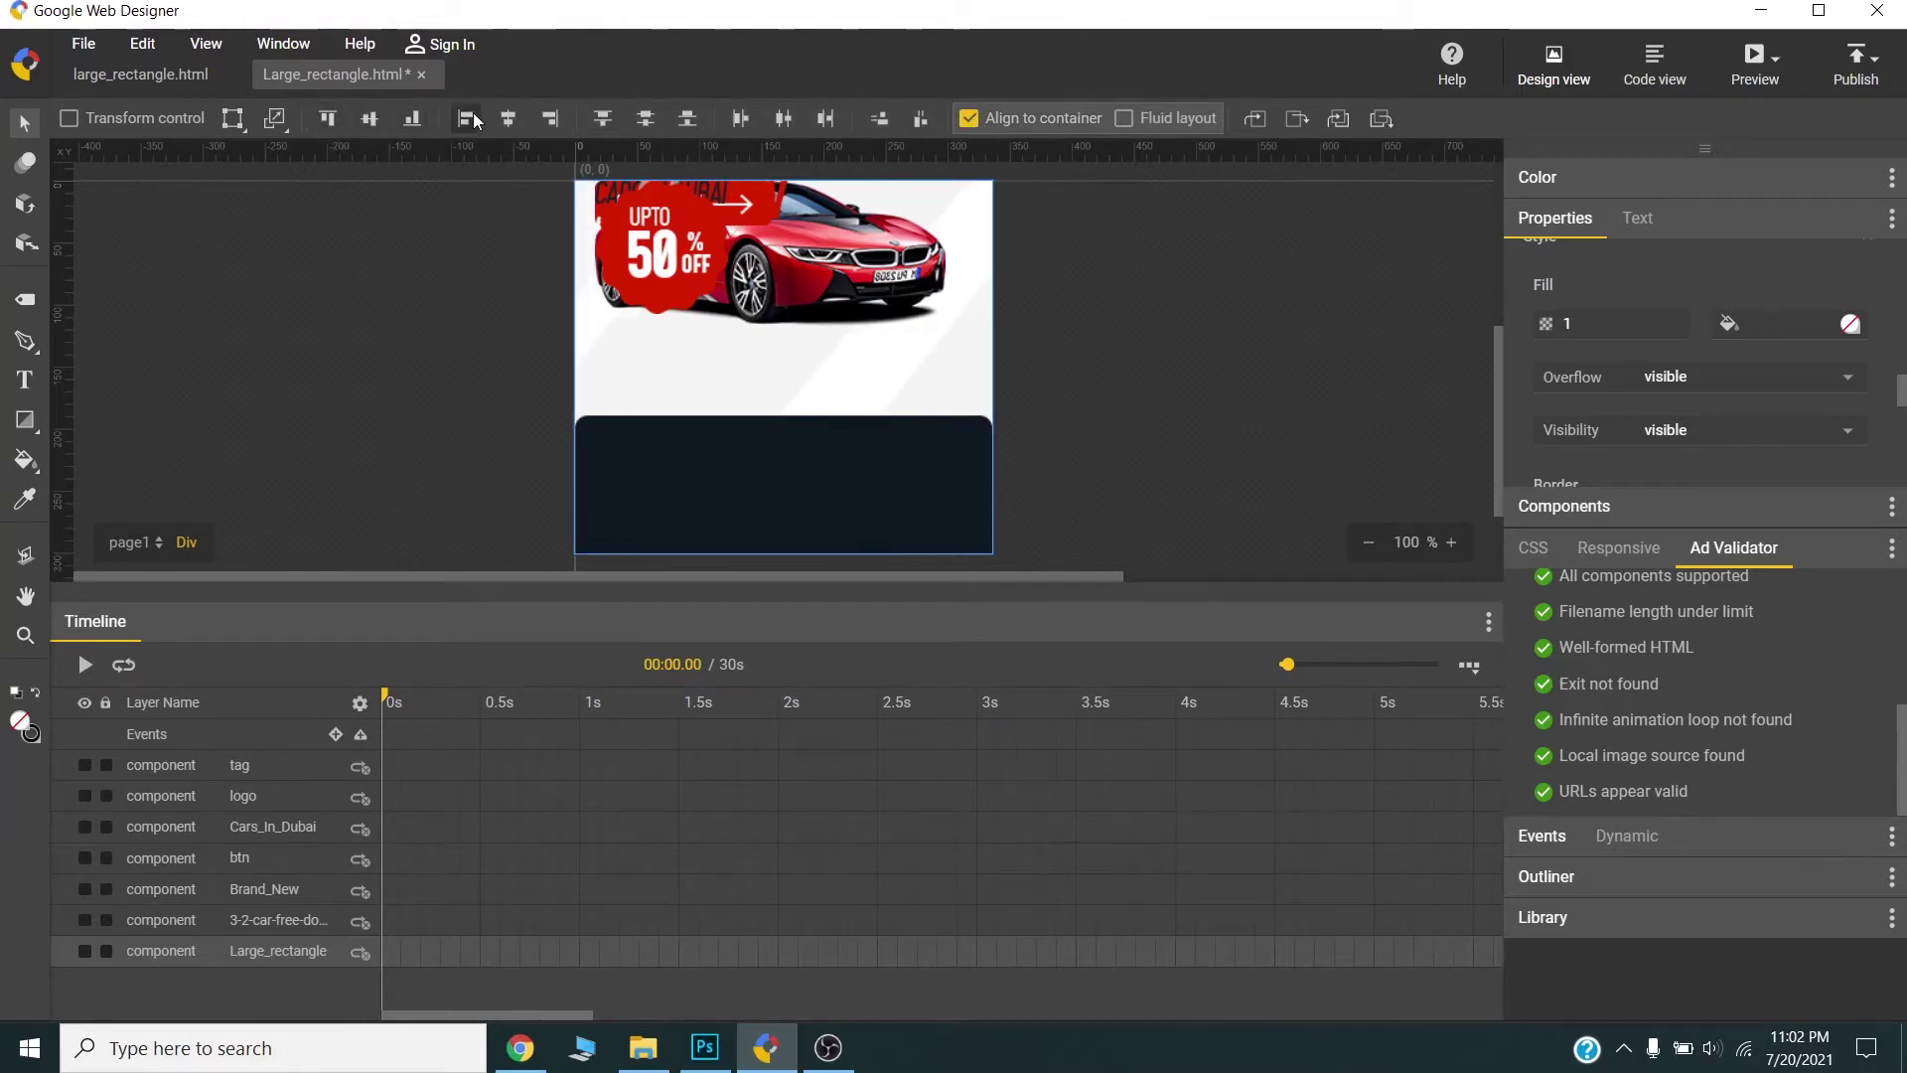
left_click(107, 952)
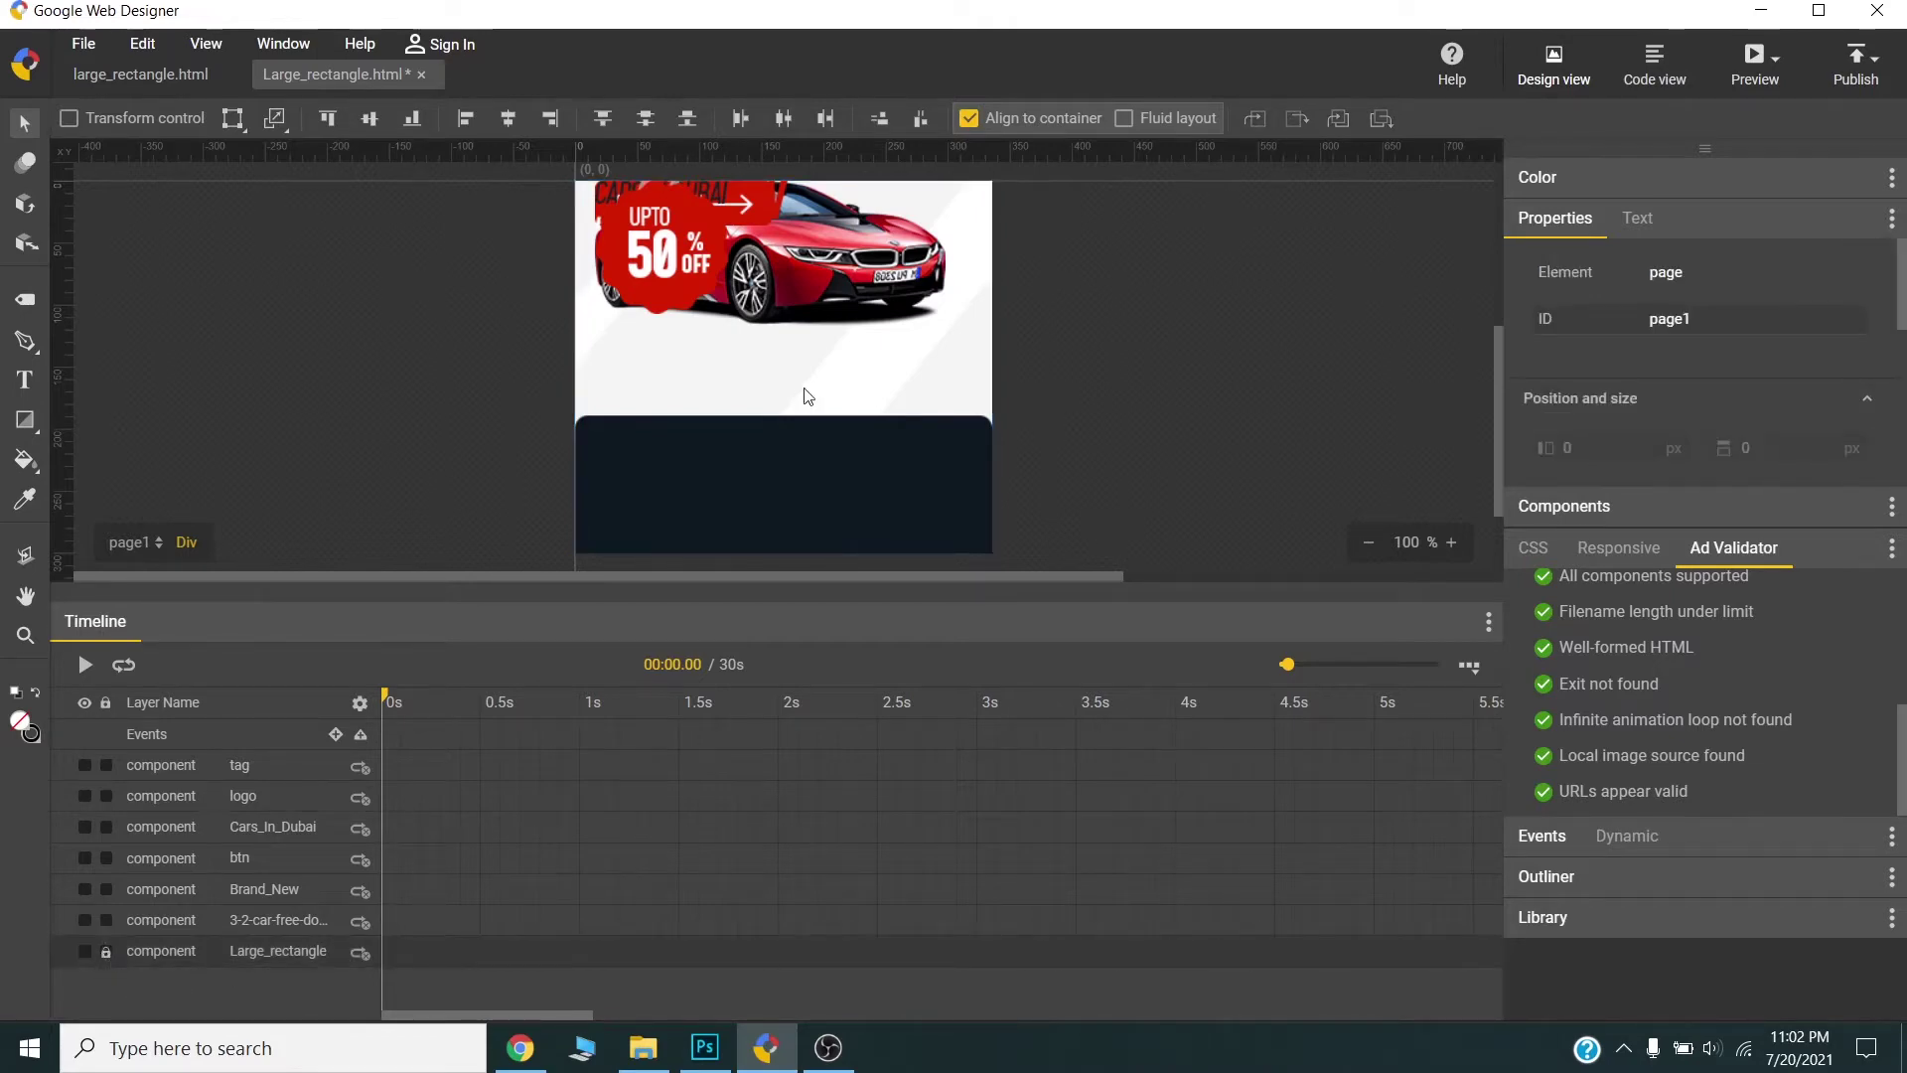
- Move the car down onto the dark panel and reveal all Photoshop mockup layers for reference
left_click(863, 353)
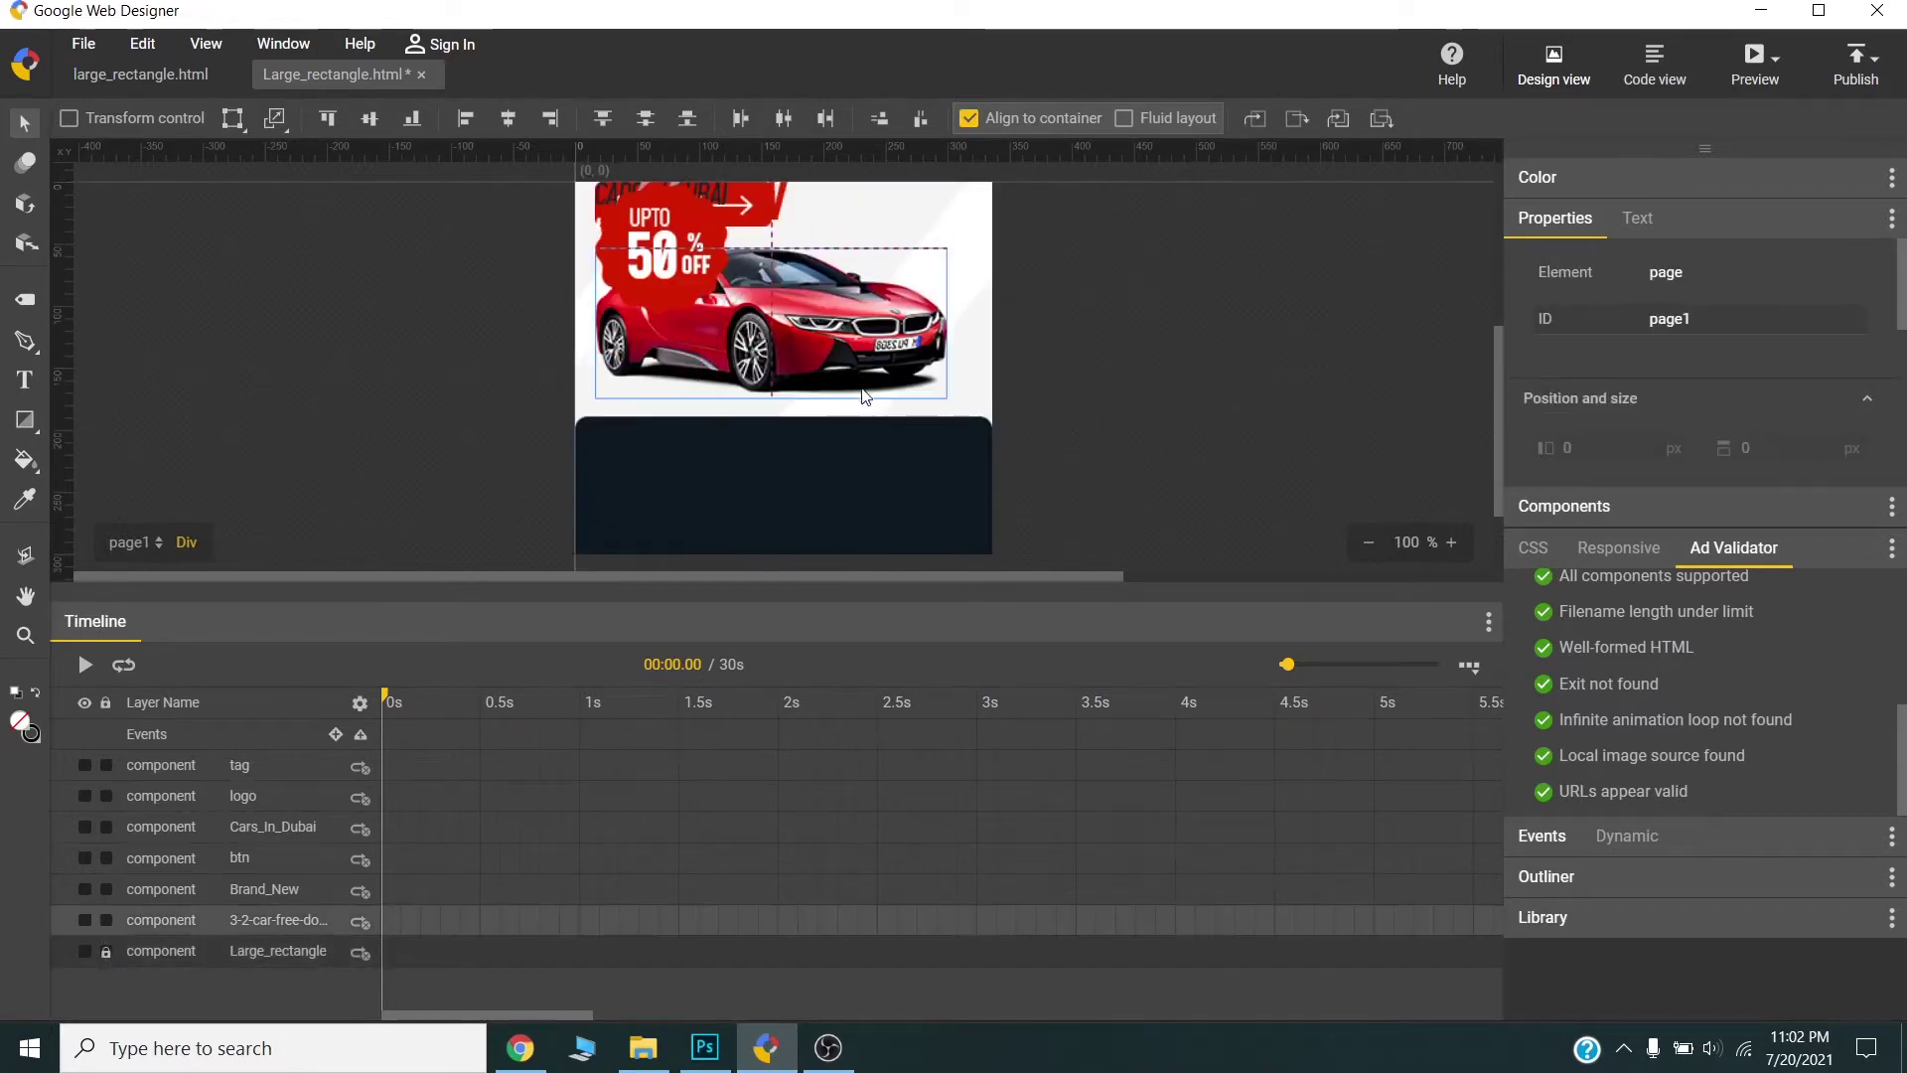
left_click_drag(866, 395, 879, 461)
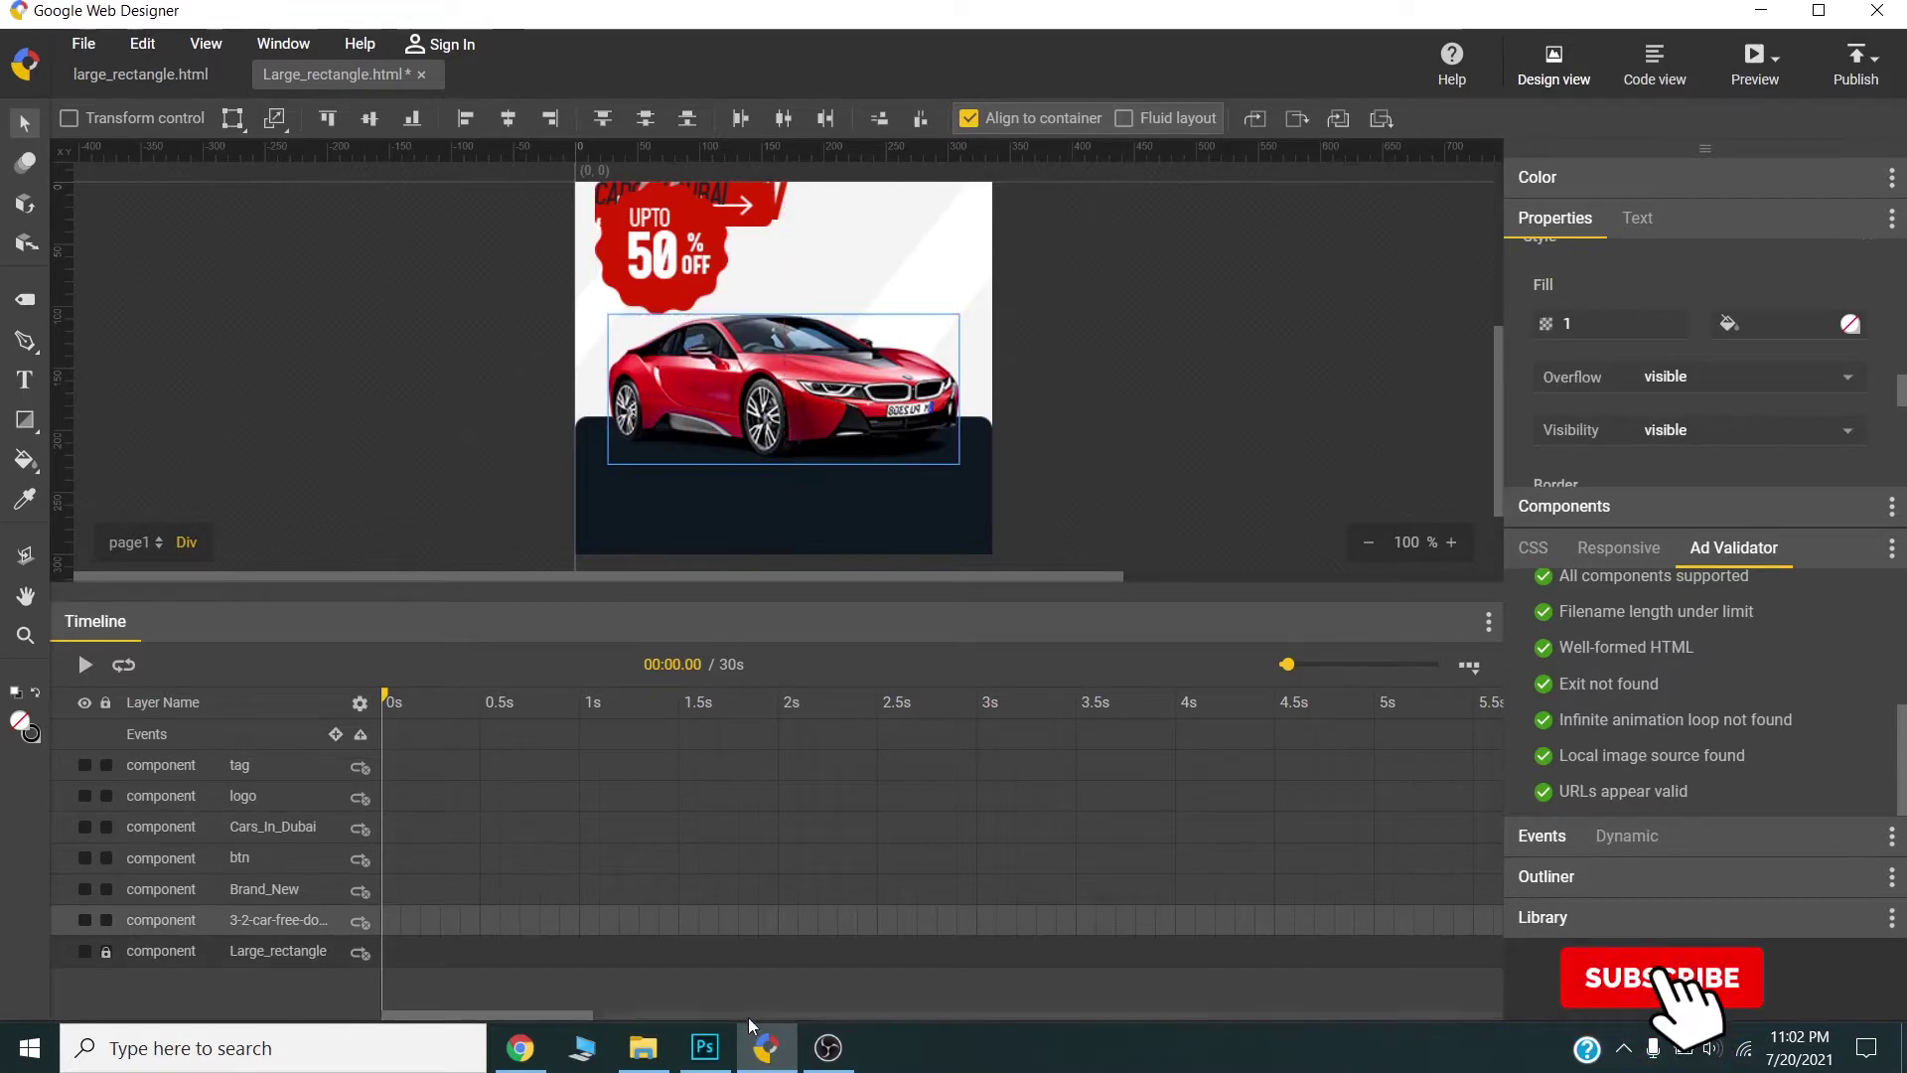
left_click(705, 1048)
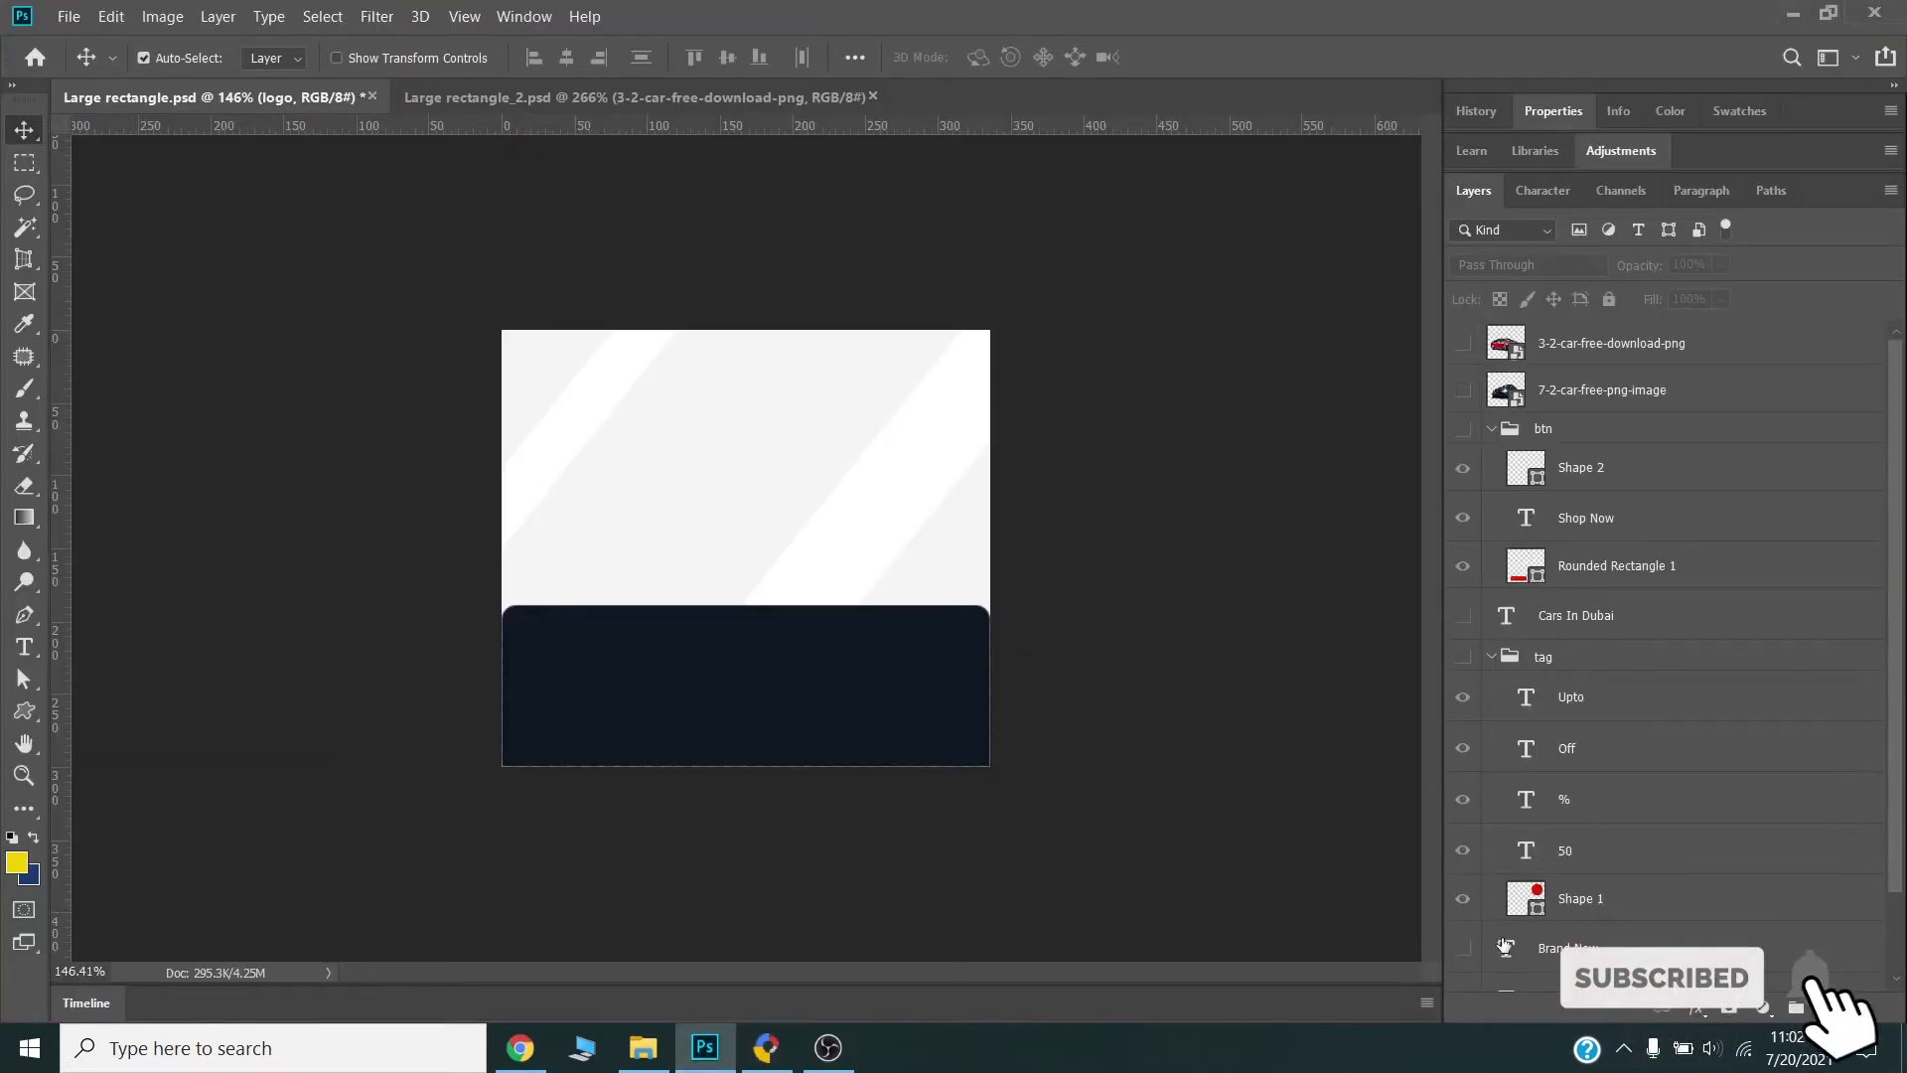
scroll(1506, 947, "down", 2)
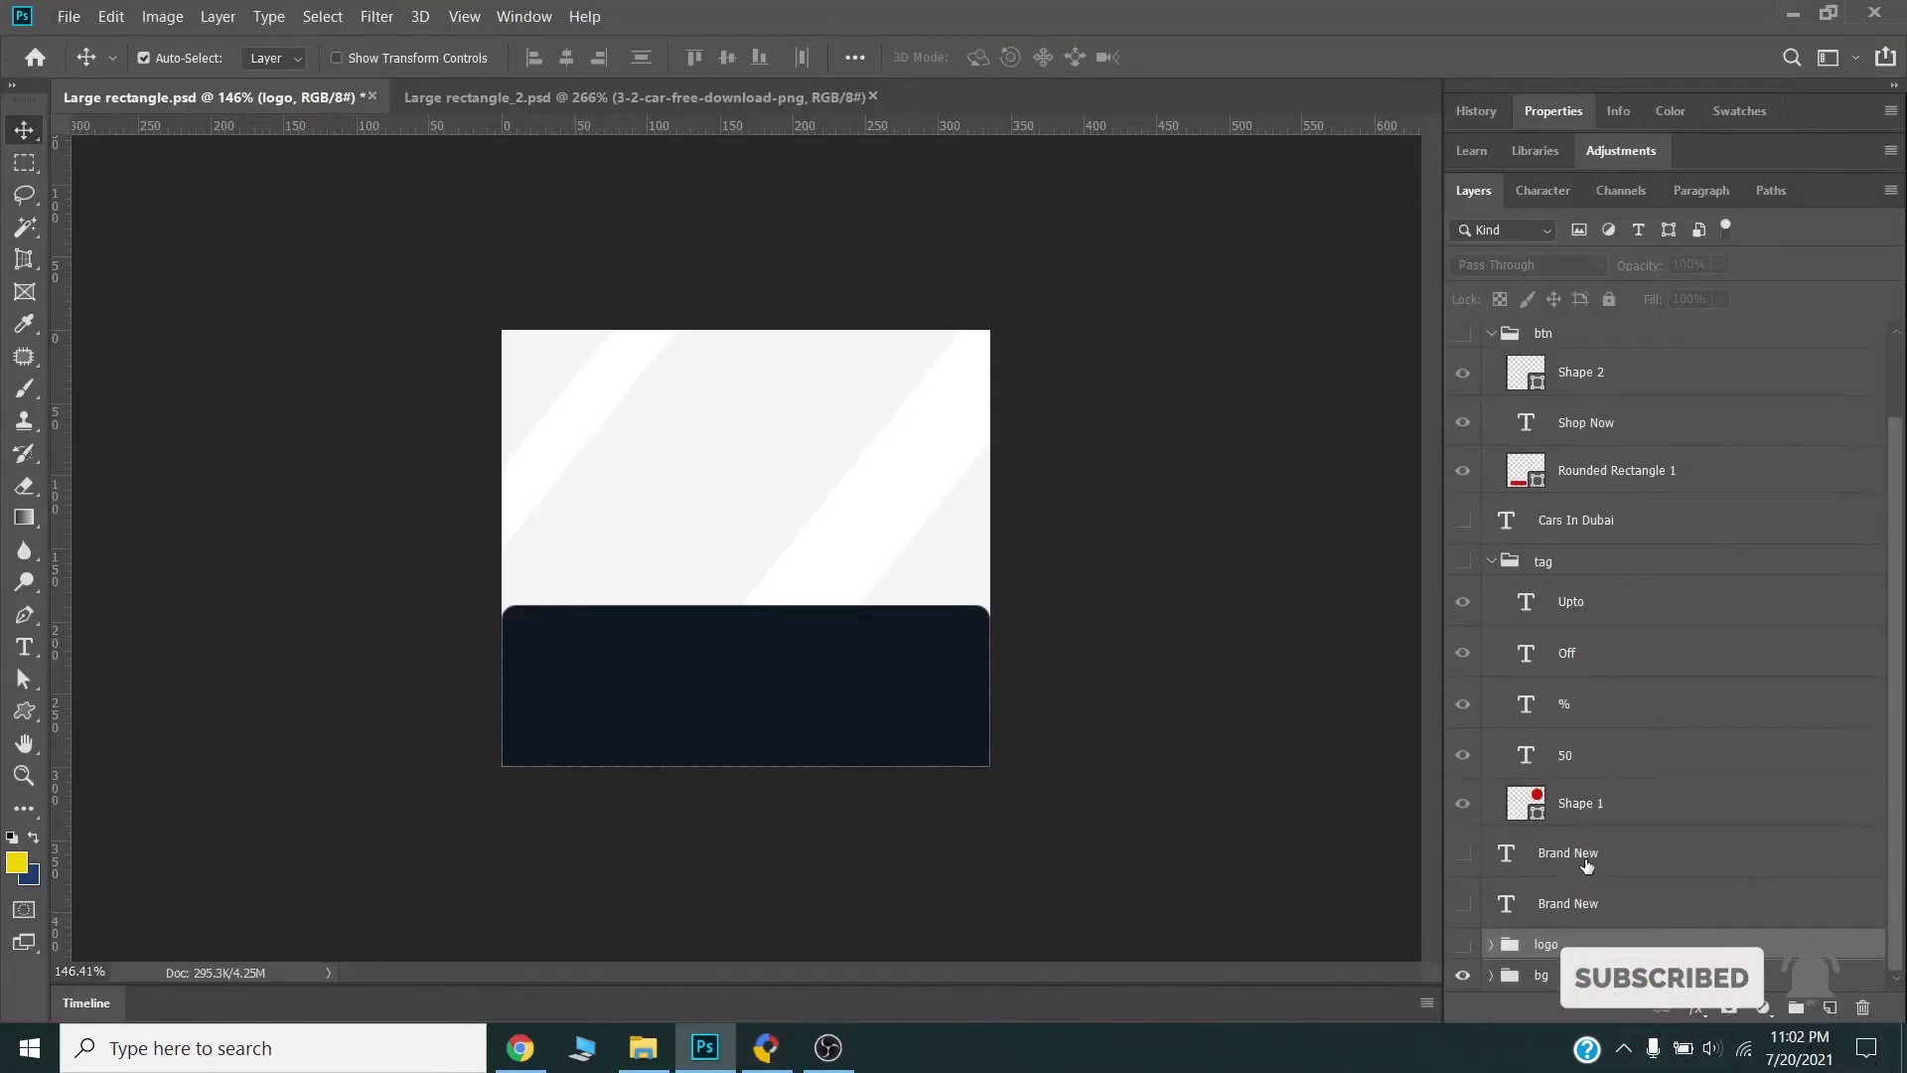
left_click(1464, 975, "alt")
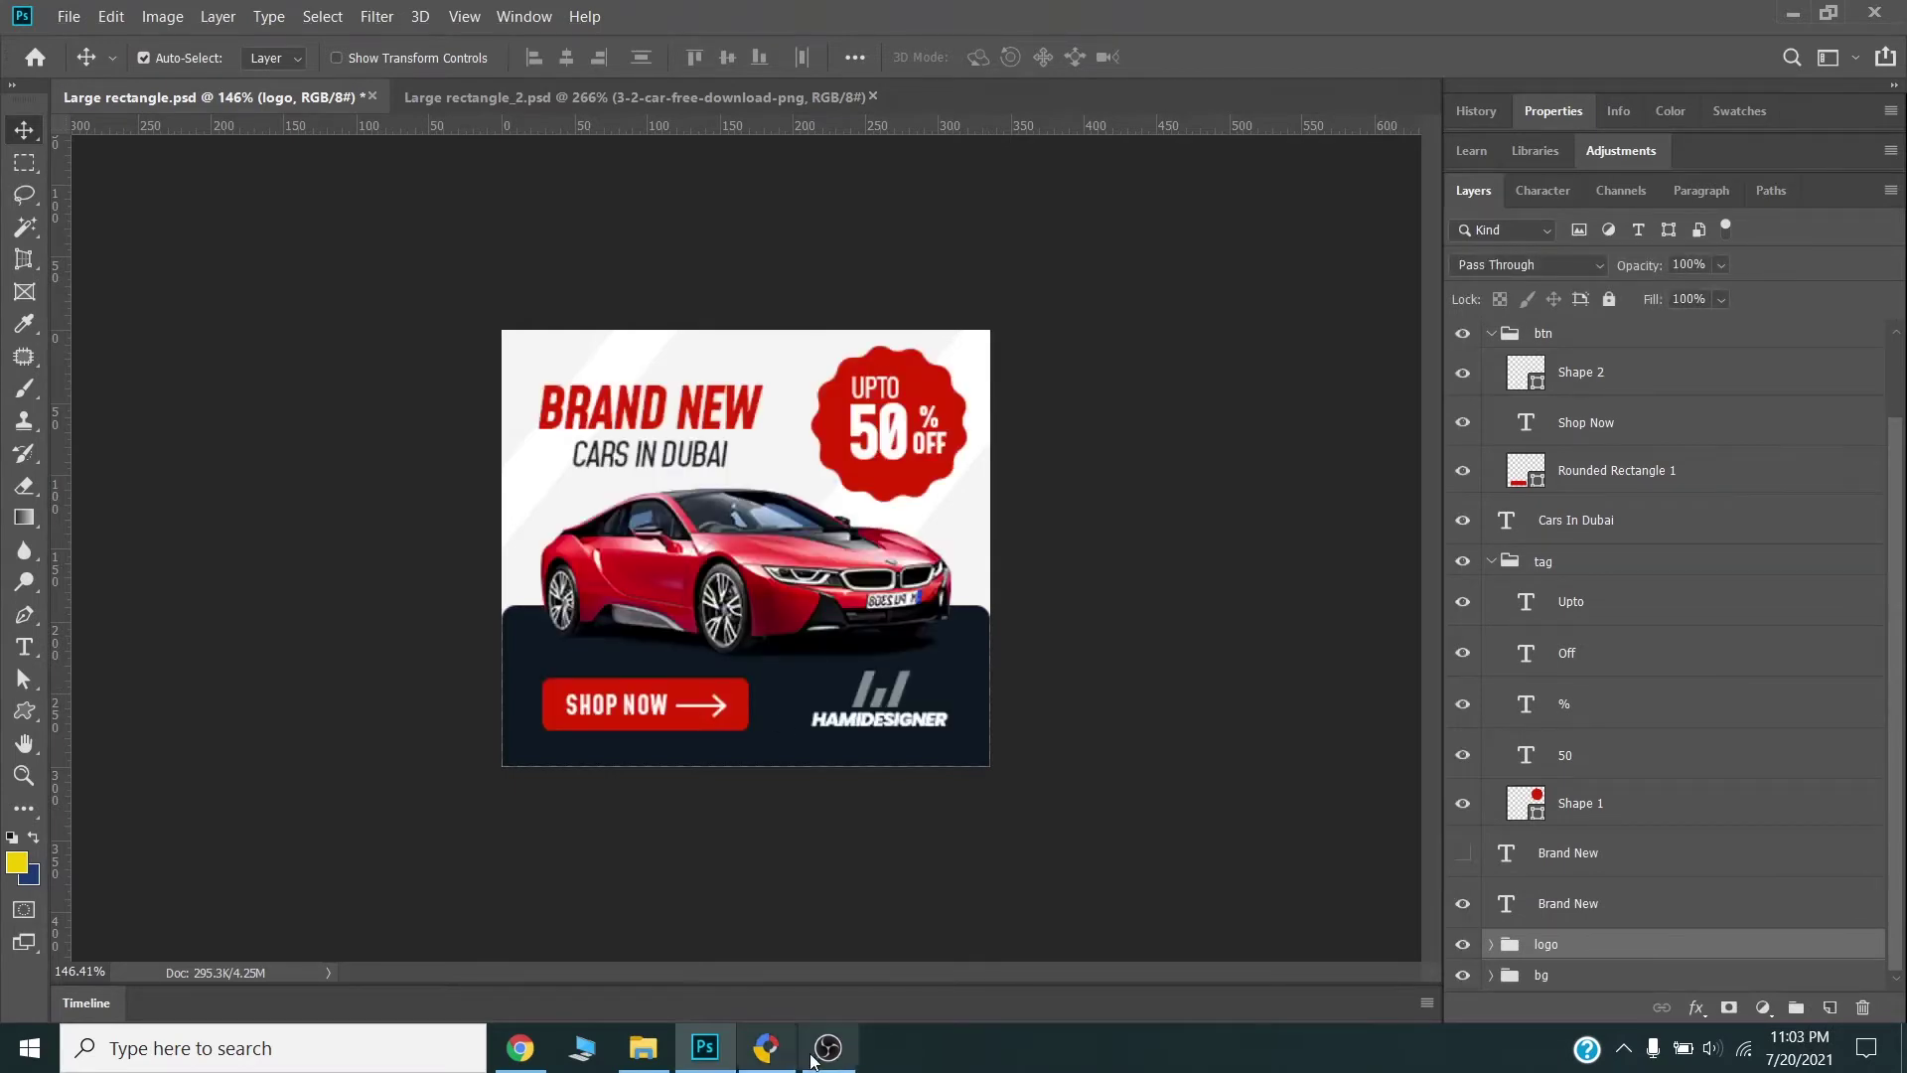
- Move the 50% OFF badge to the banner's top-right corner
left_click(768, 1049)
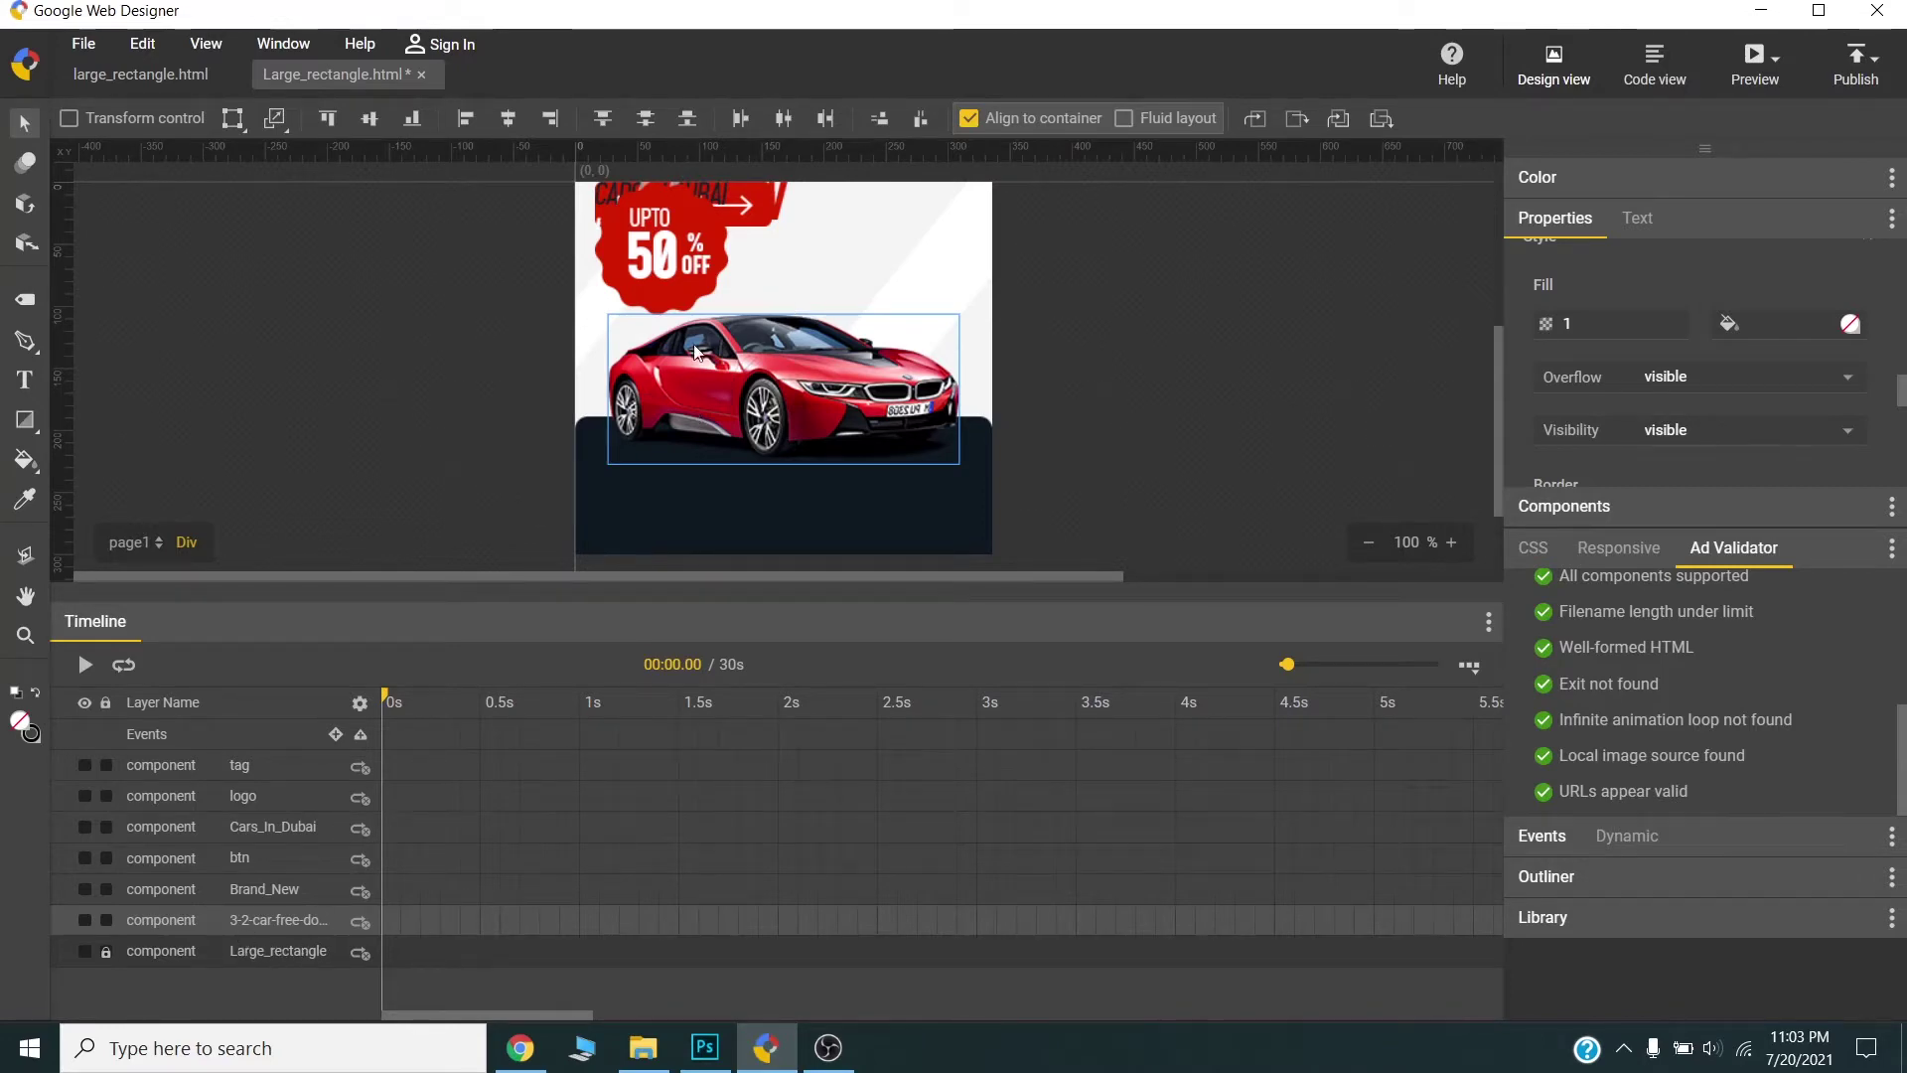
left_click_drag(680, 248, 911, 248)
scroll(879, 296, "up", 5)
scroll(878, 296, "down", 4)
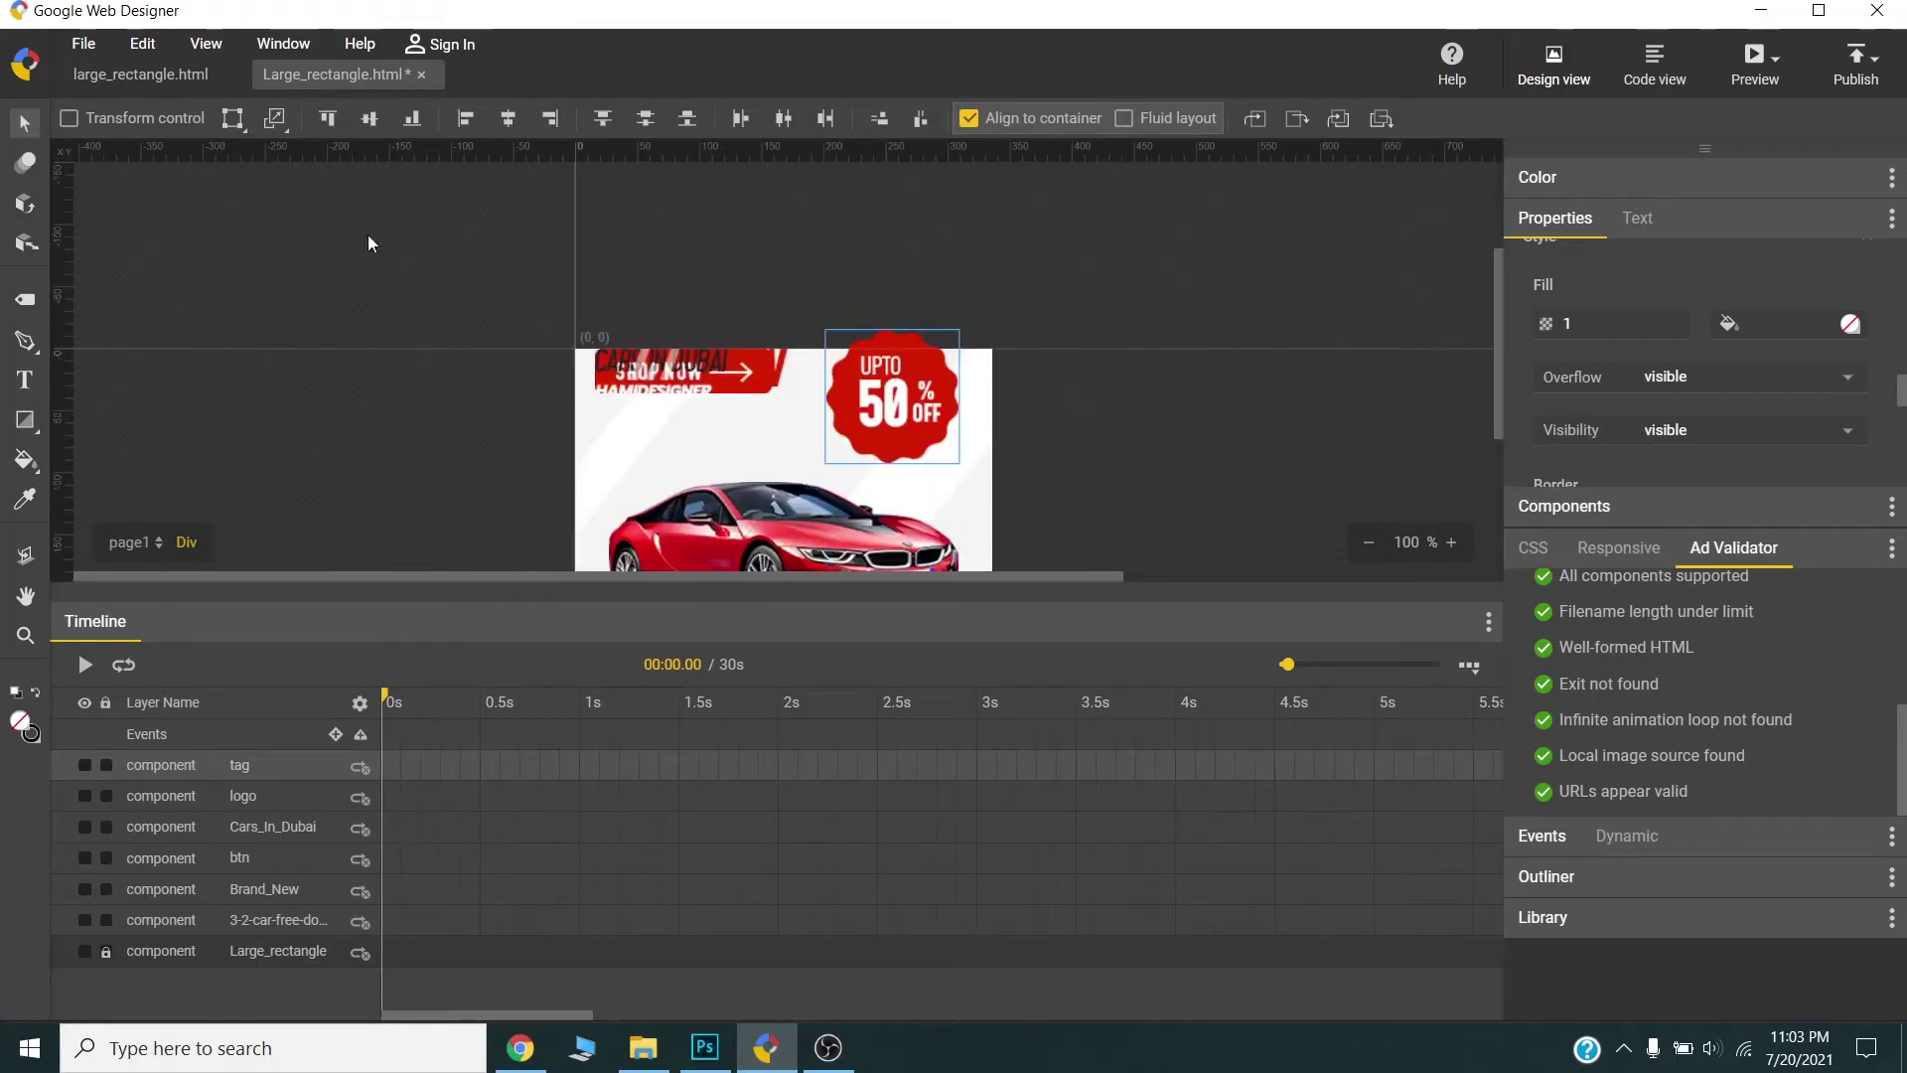
left_click_drag(922, 391, 926, 419)
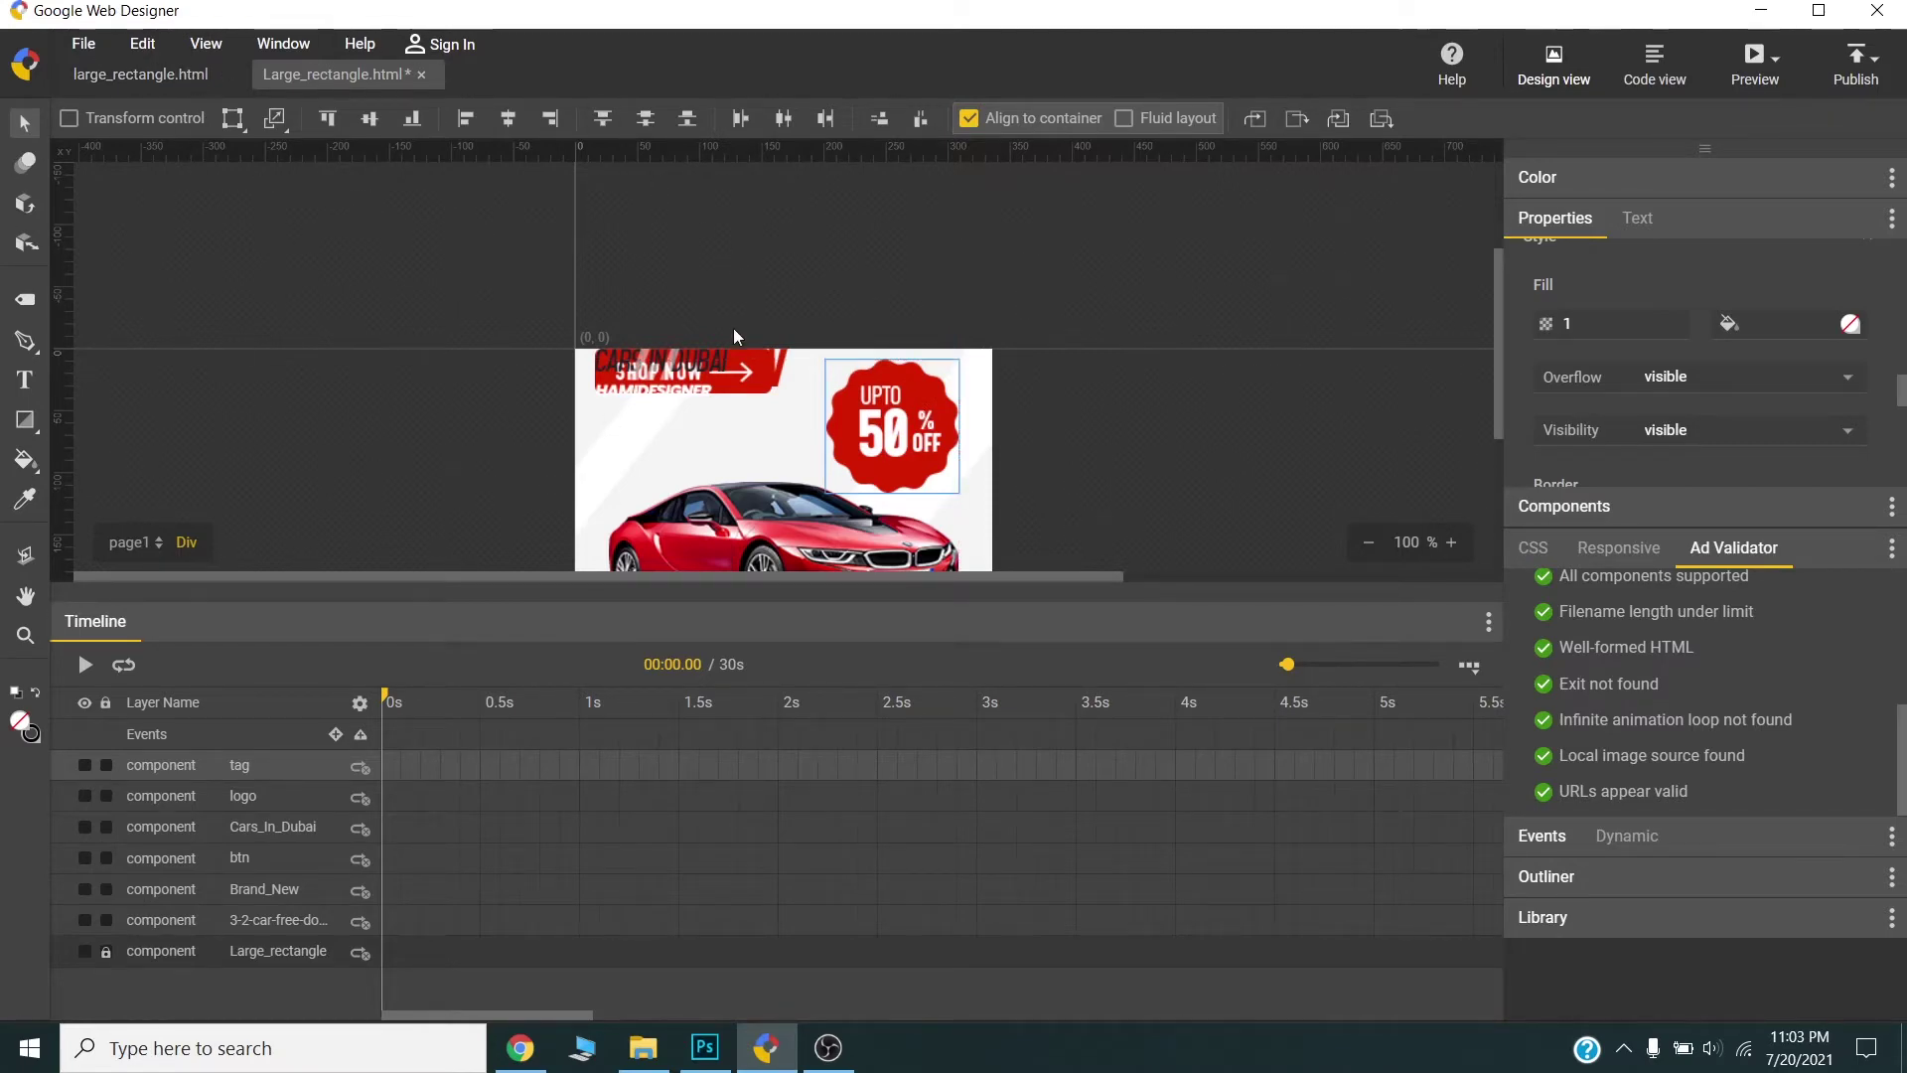
scroll(741, 366, "down", 3)
scroll(741, 365, "up", 2)
left_click_drag(741, 298, 690, 377)
scroll(735, 447, "down", 3)
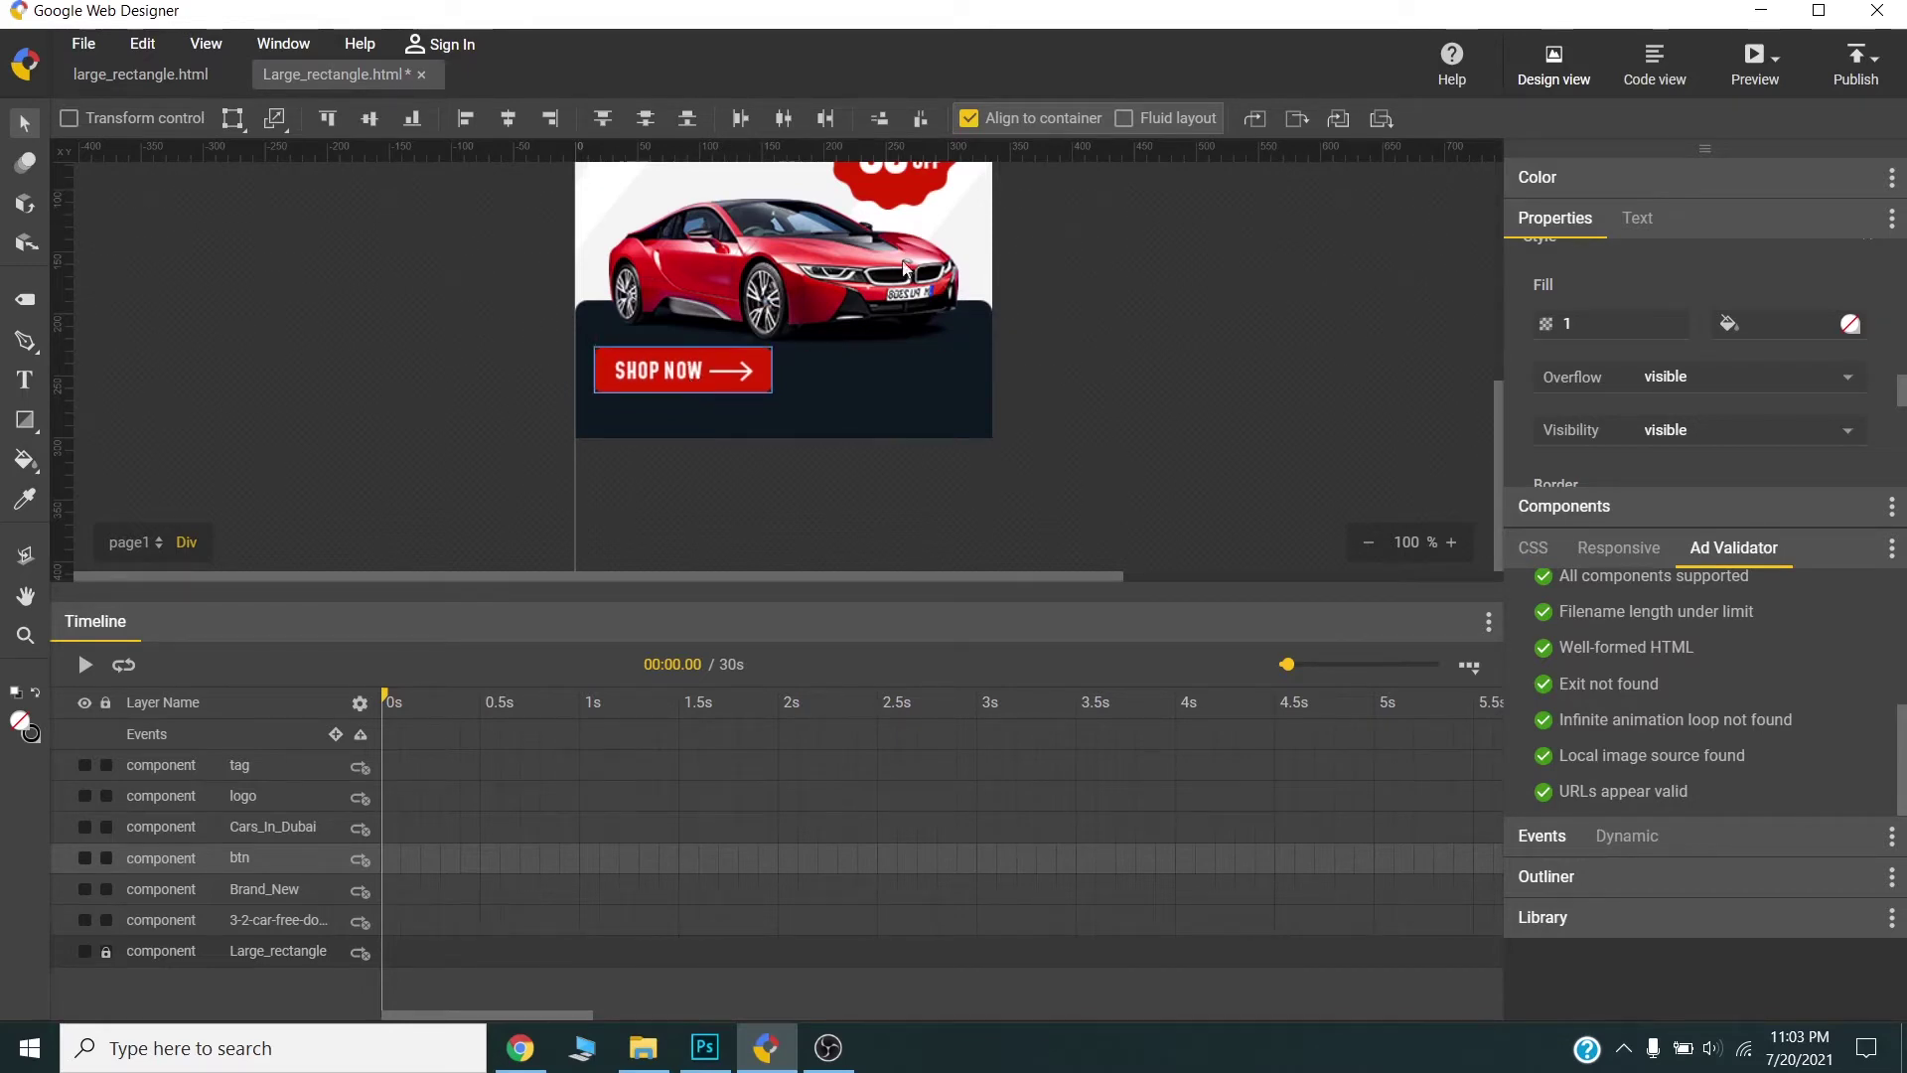
scroll(894, 254, "up", 6)
scroll(816, 308, "down", 6)
scroll(807, 225, "up", 3)
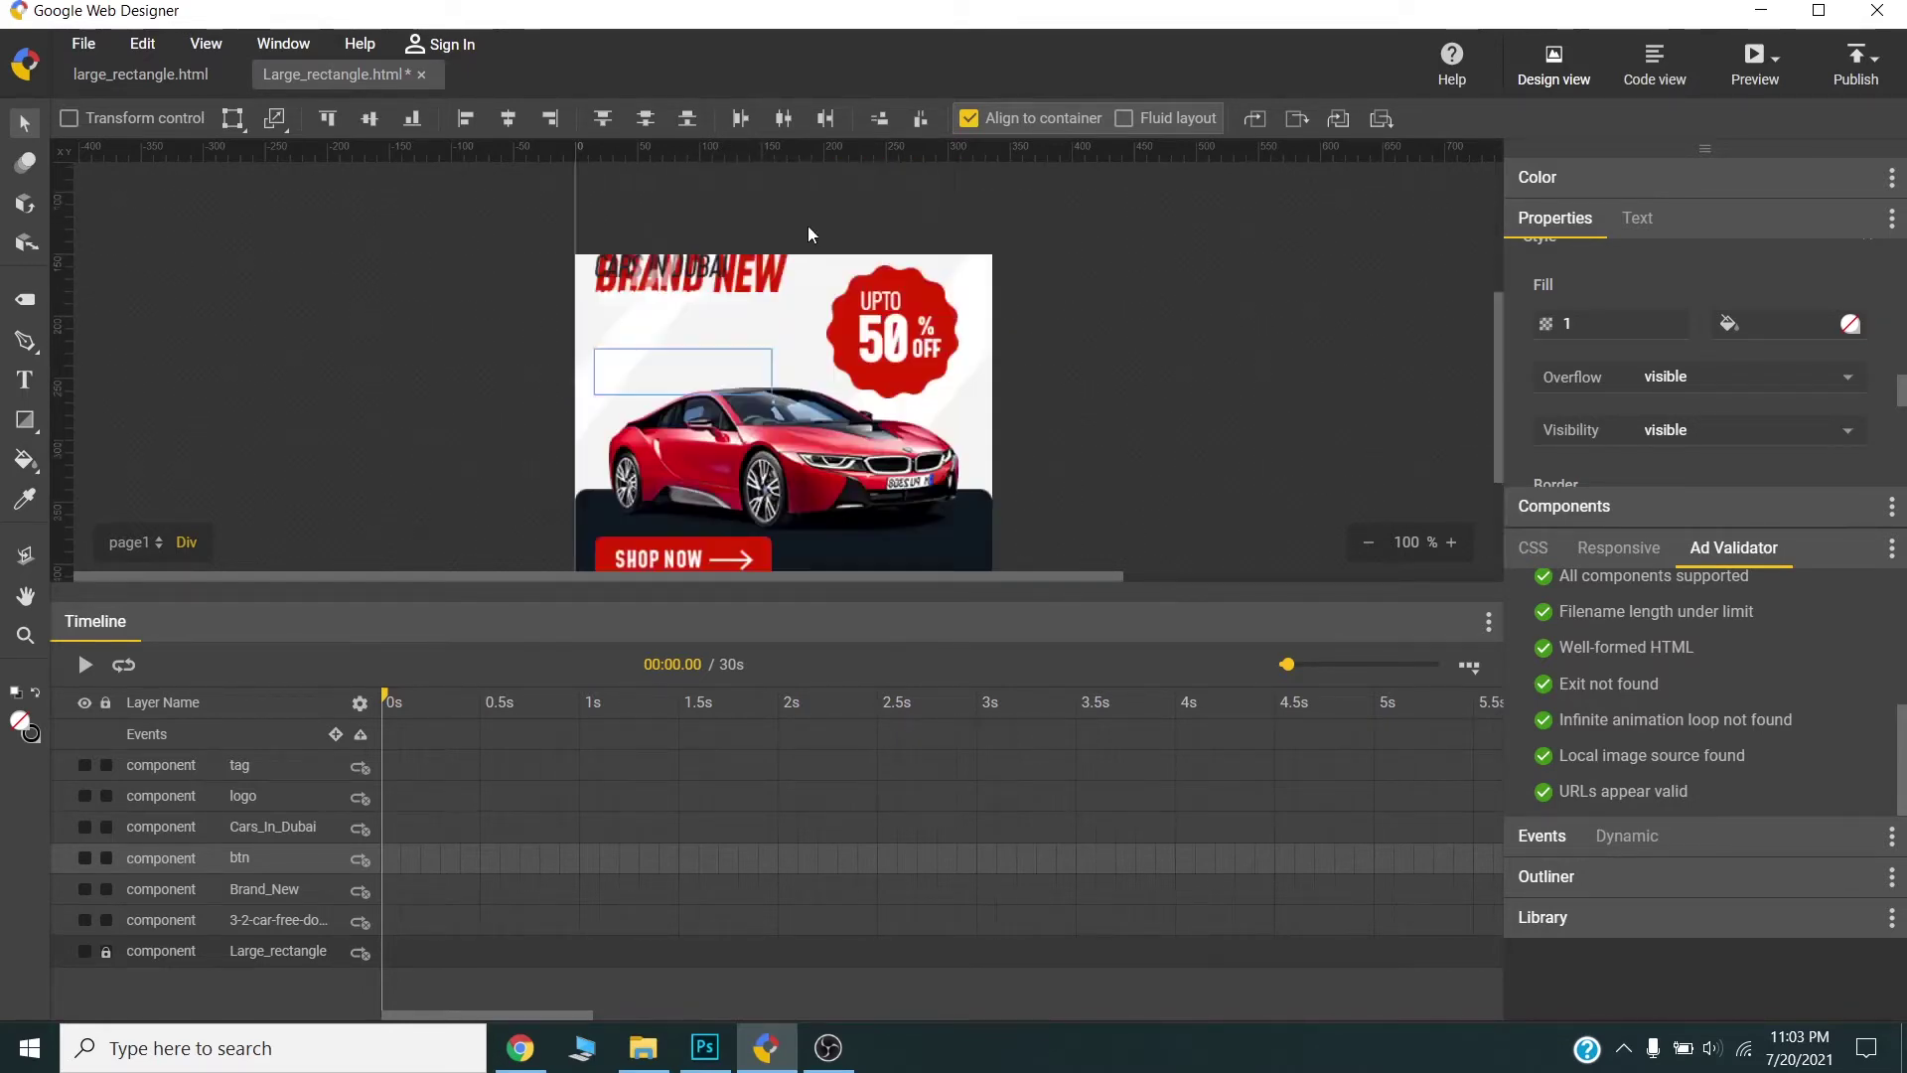
- Shift BRAND NEW down, then middle-align the SHOP NOW button and logo onto the bottom panel
left_click(799, 308)
left_click_drag(817, 331, 944, 541)
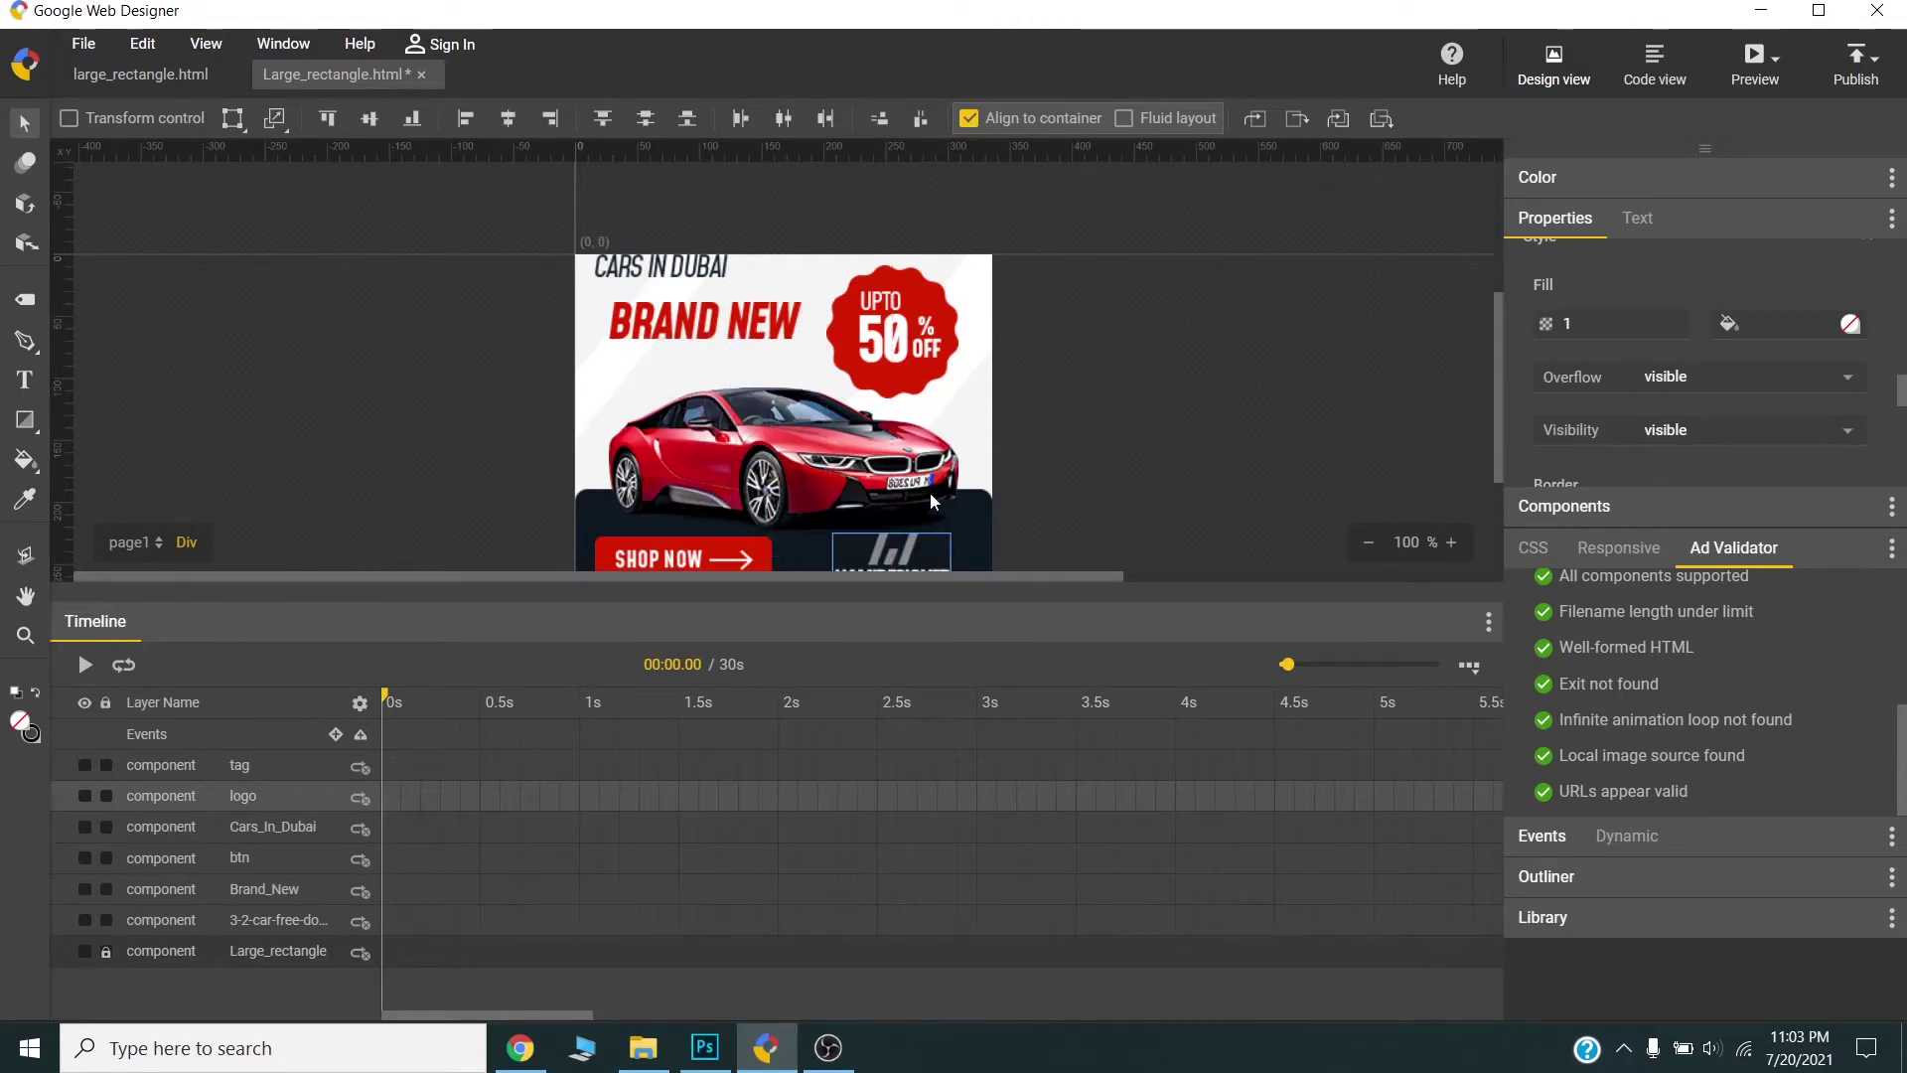
scroll(927, 493, "down", 2)
left_click(739, 381, "shift")
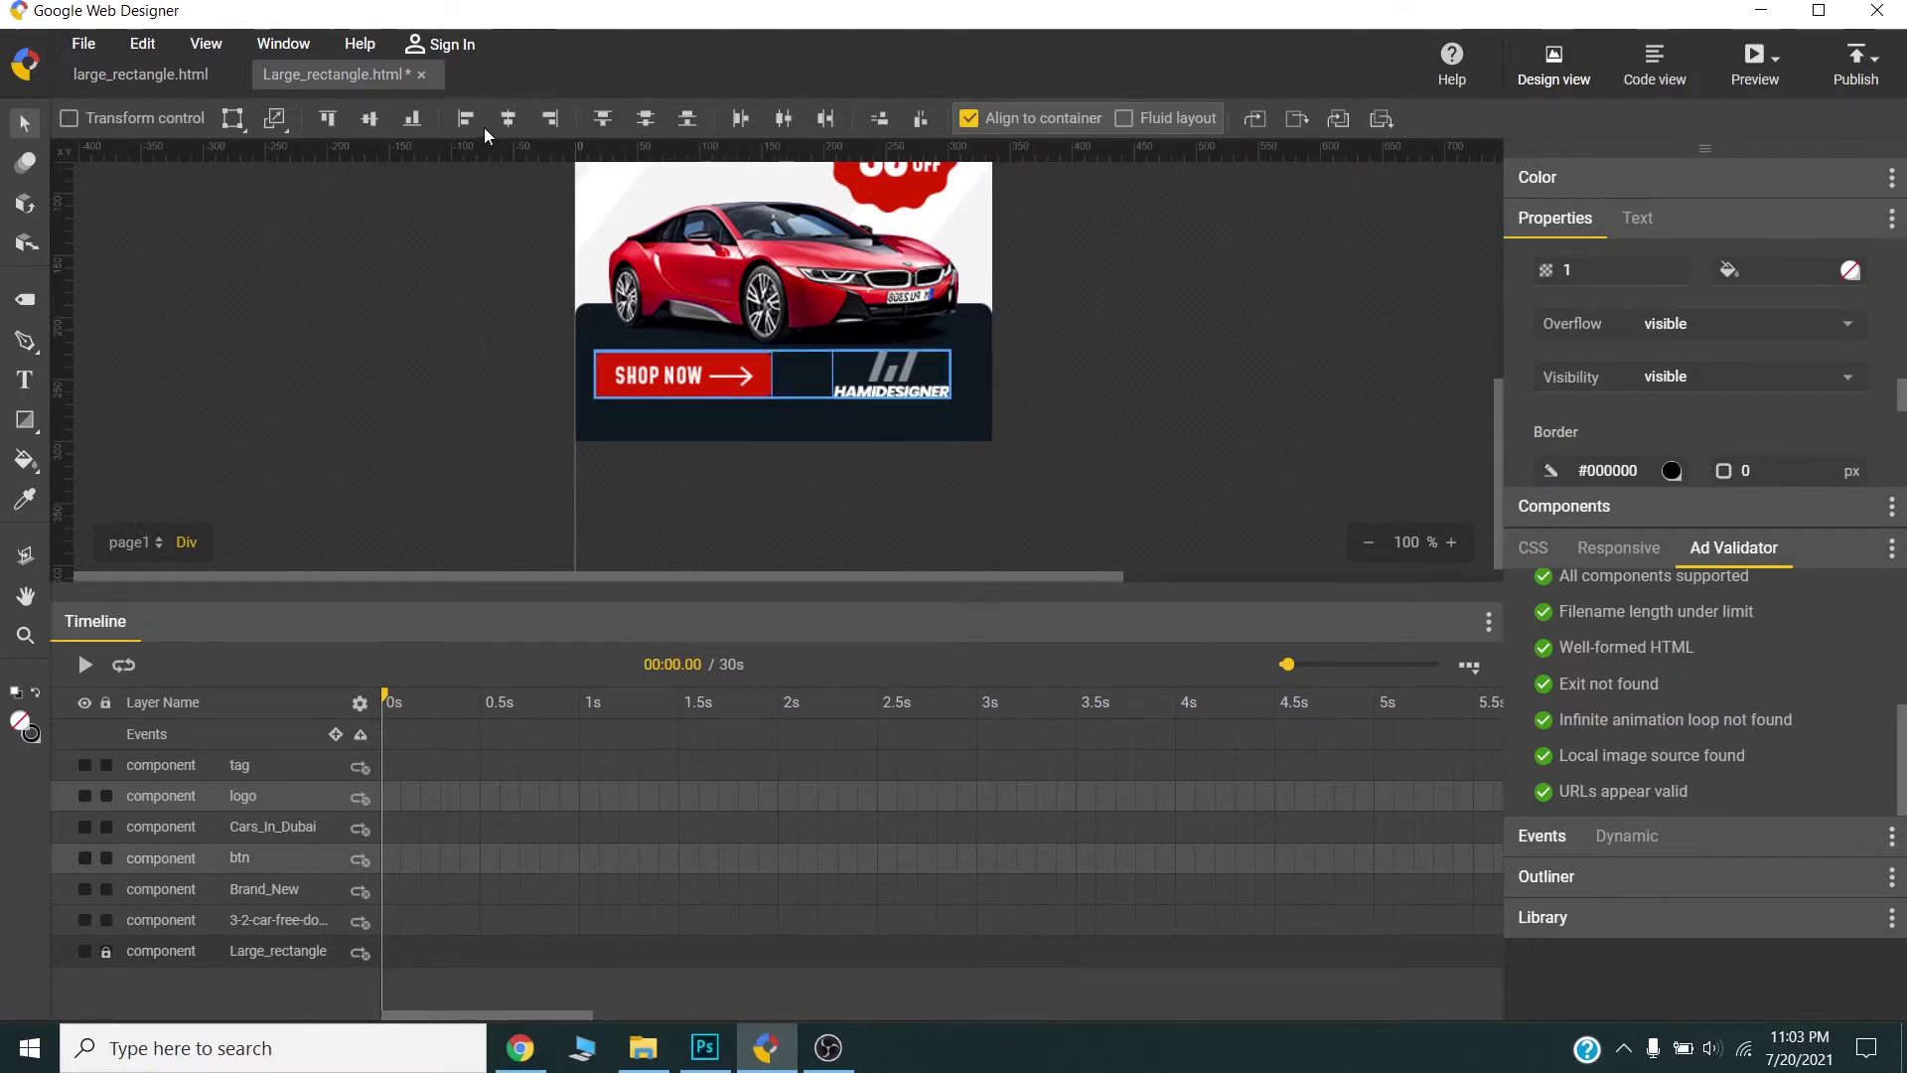
left_click(370, 119)
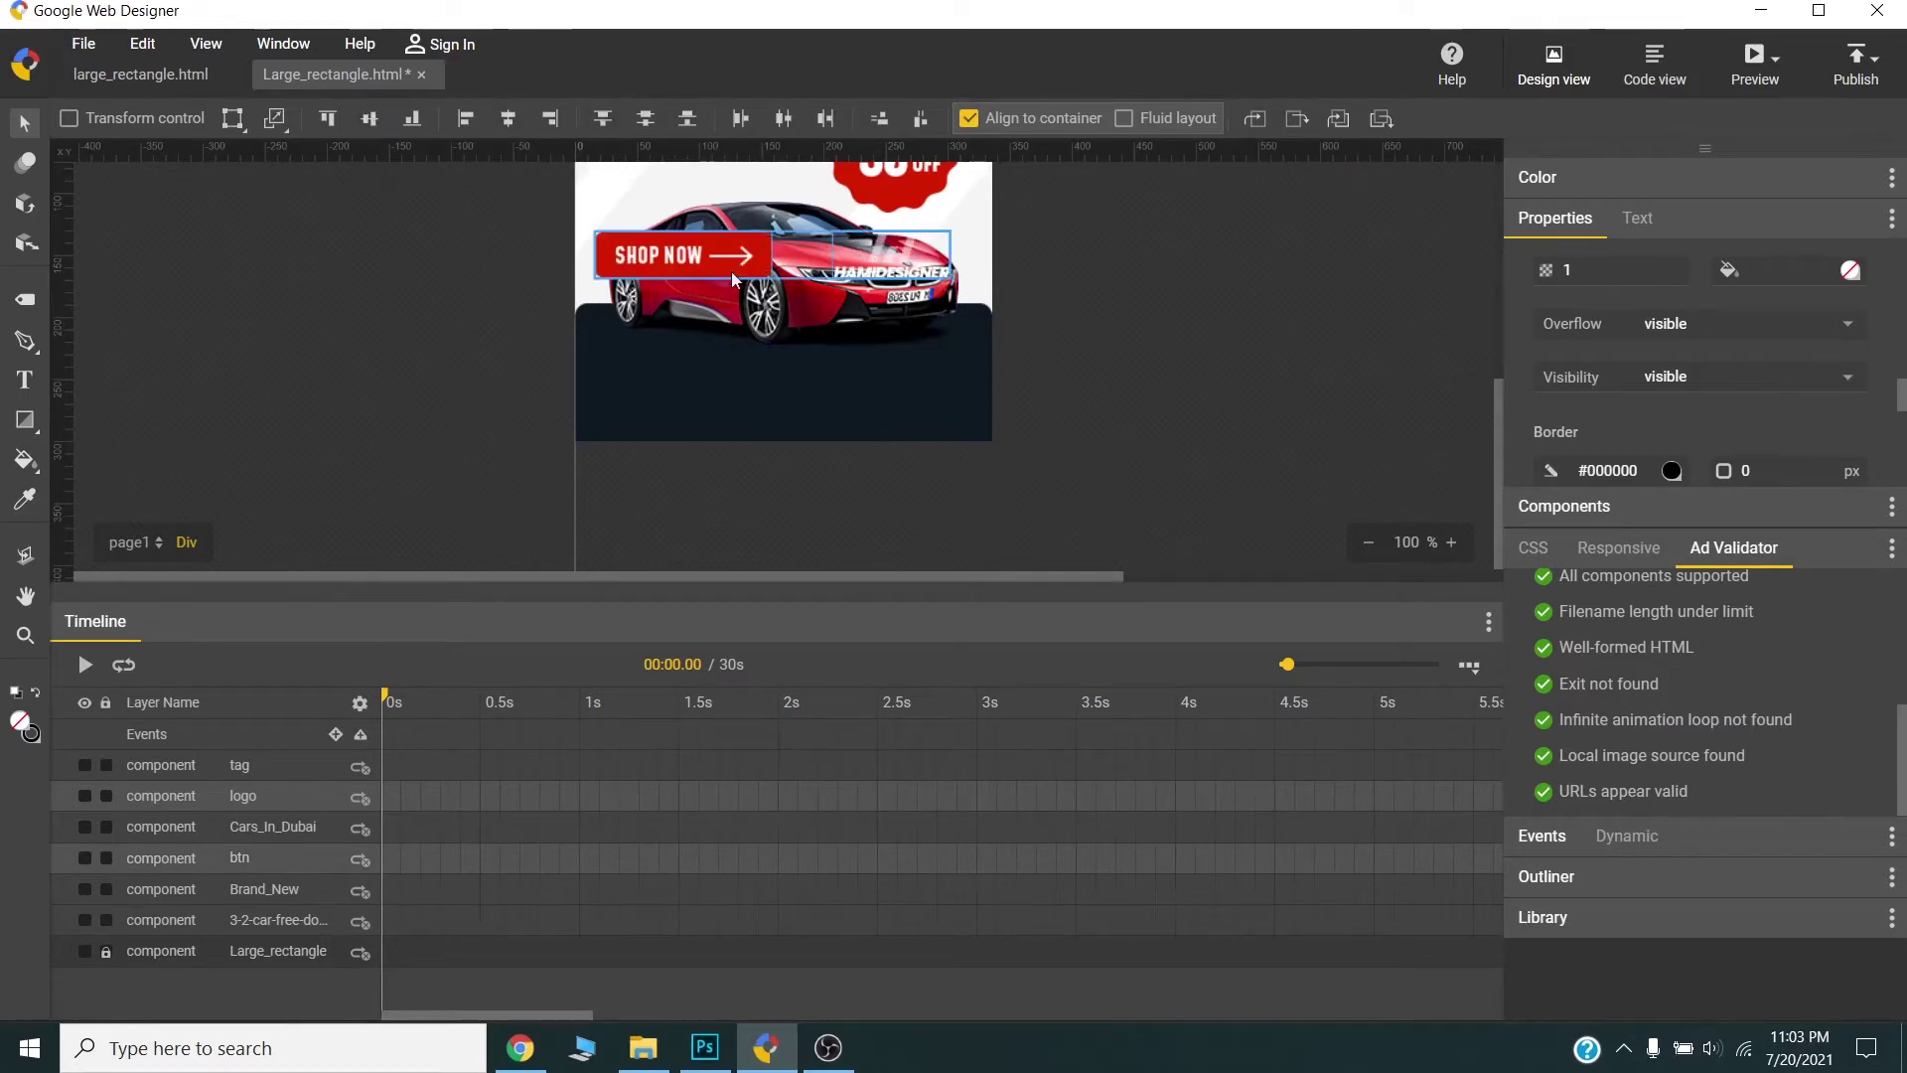
left_click_drag(731, 286, 730, 390)
- Position BRAND NEW near the top-left with CARS IN DUBAI nudged just beneath it
left_click(767, 298)
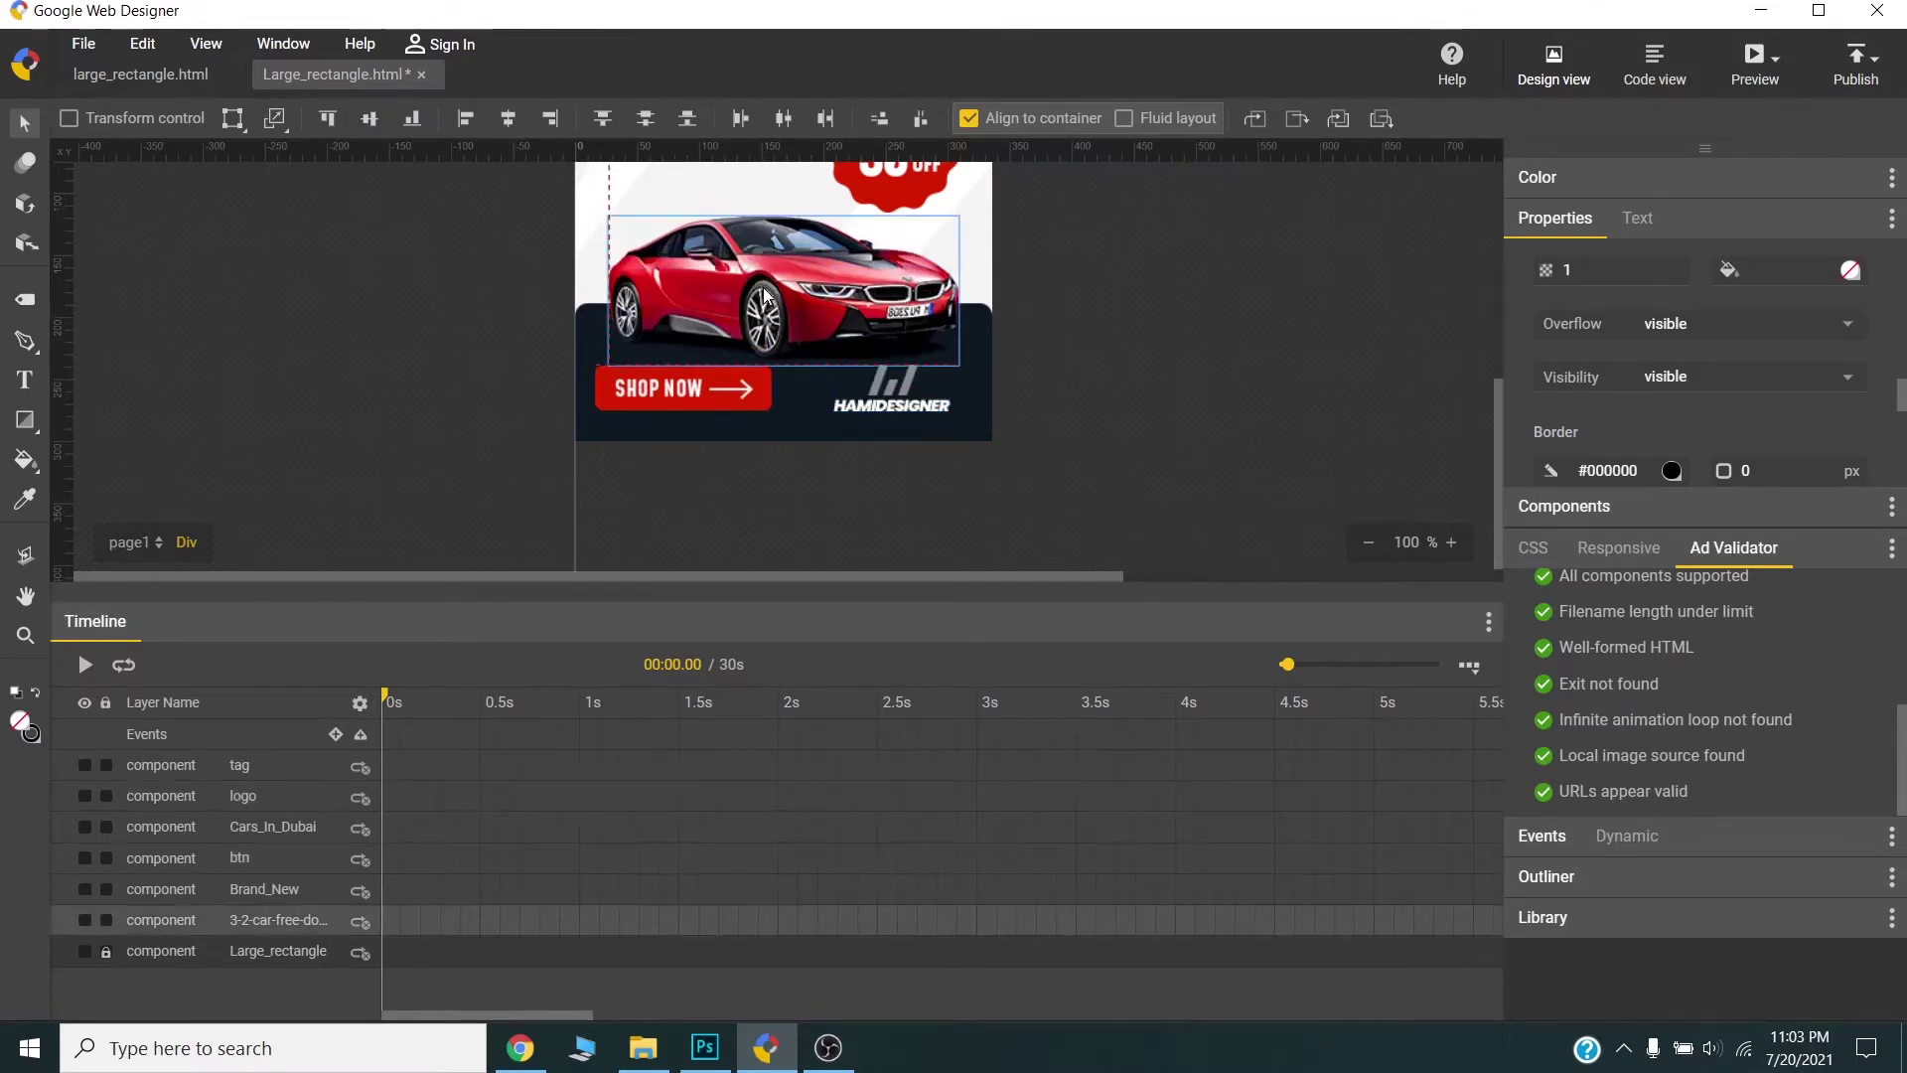
scroll(767, 298, "up", 1)
left_click(760, 333)
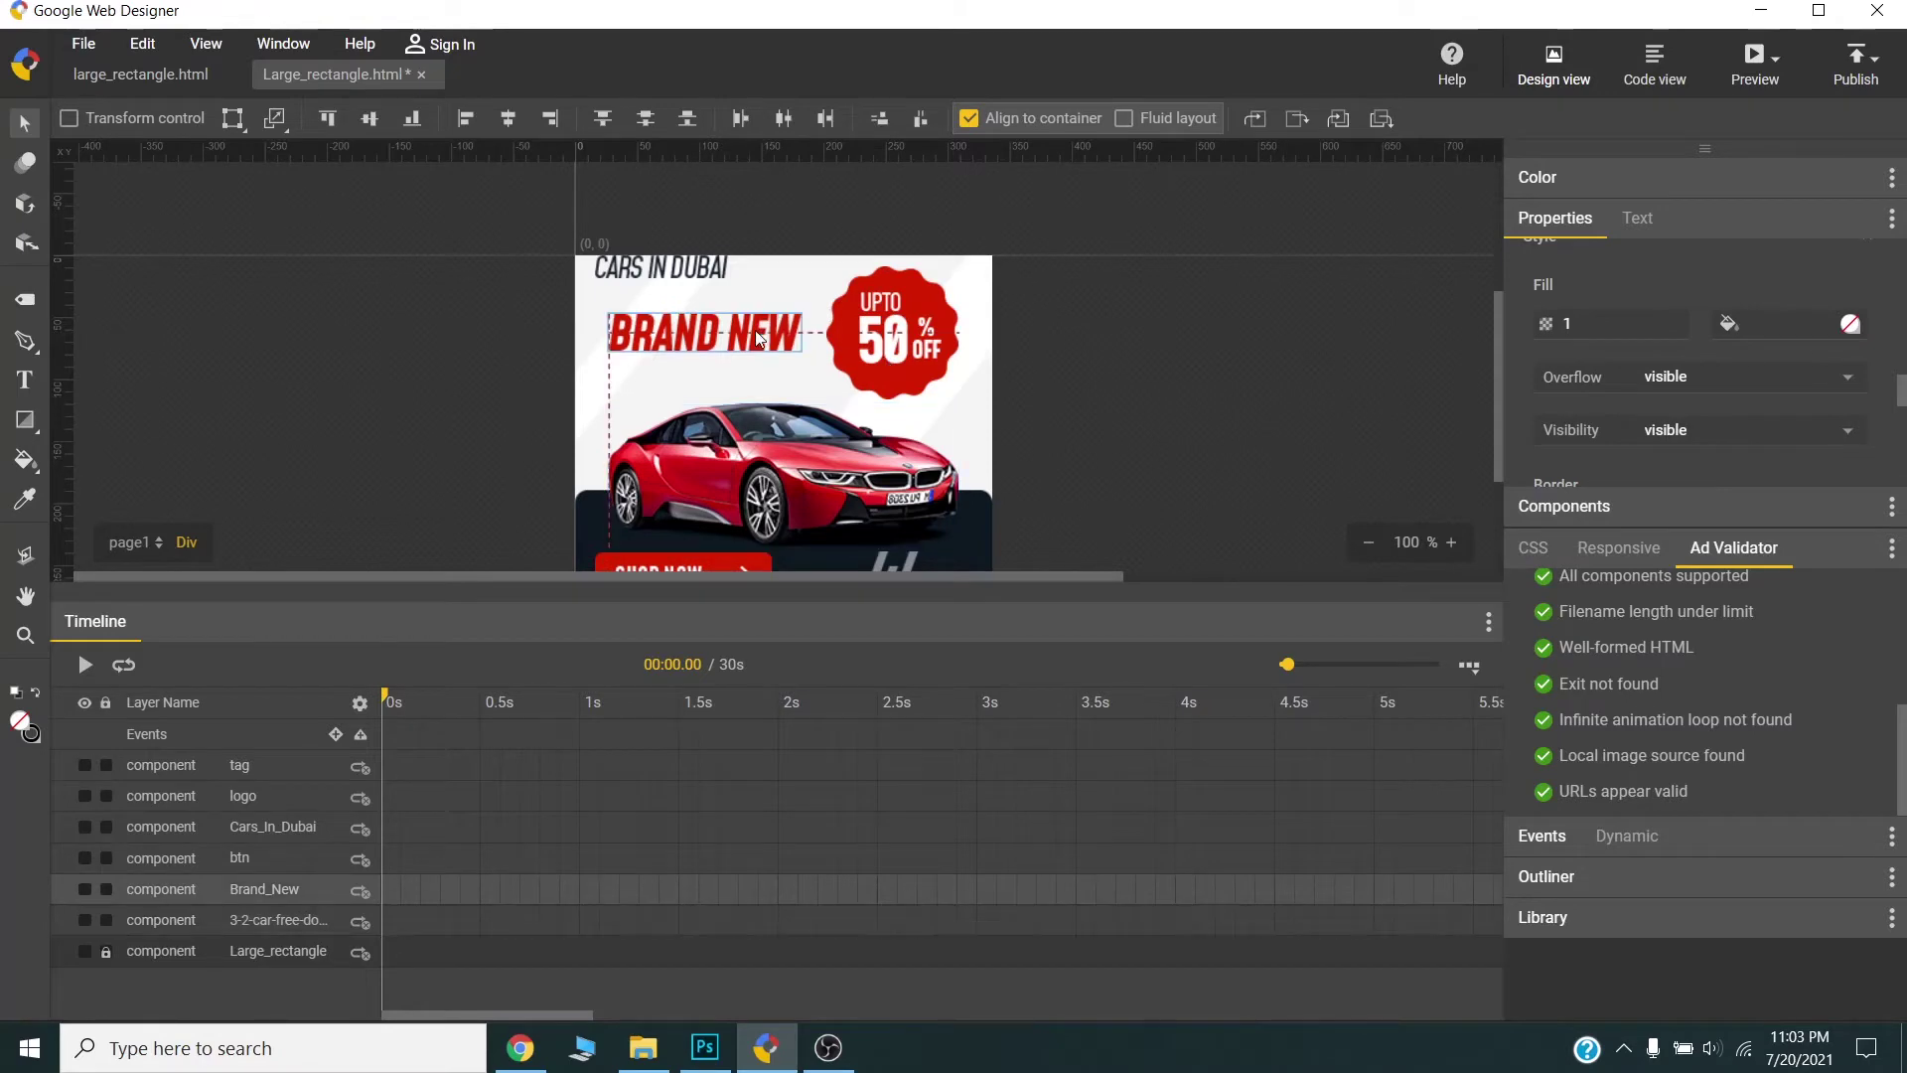
left_click_drag(760, 332, 735, 368)
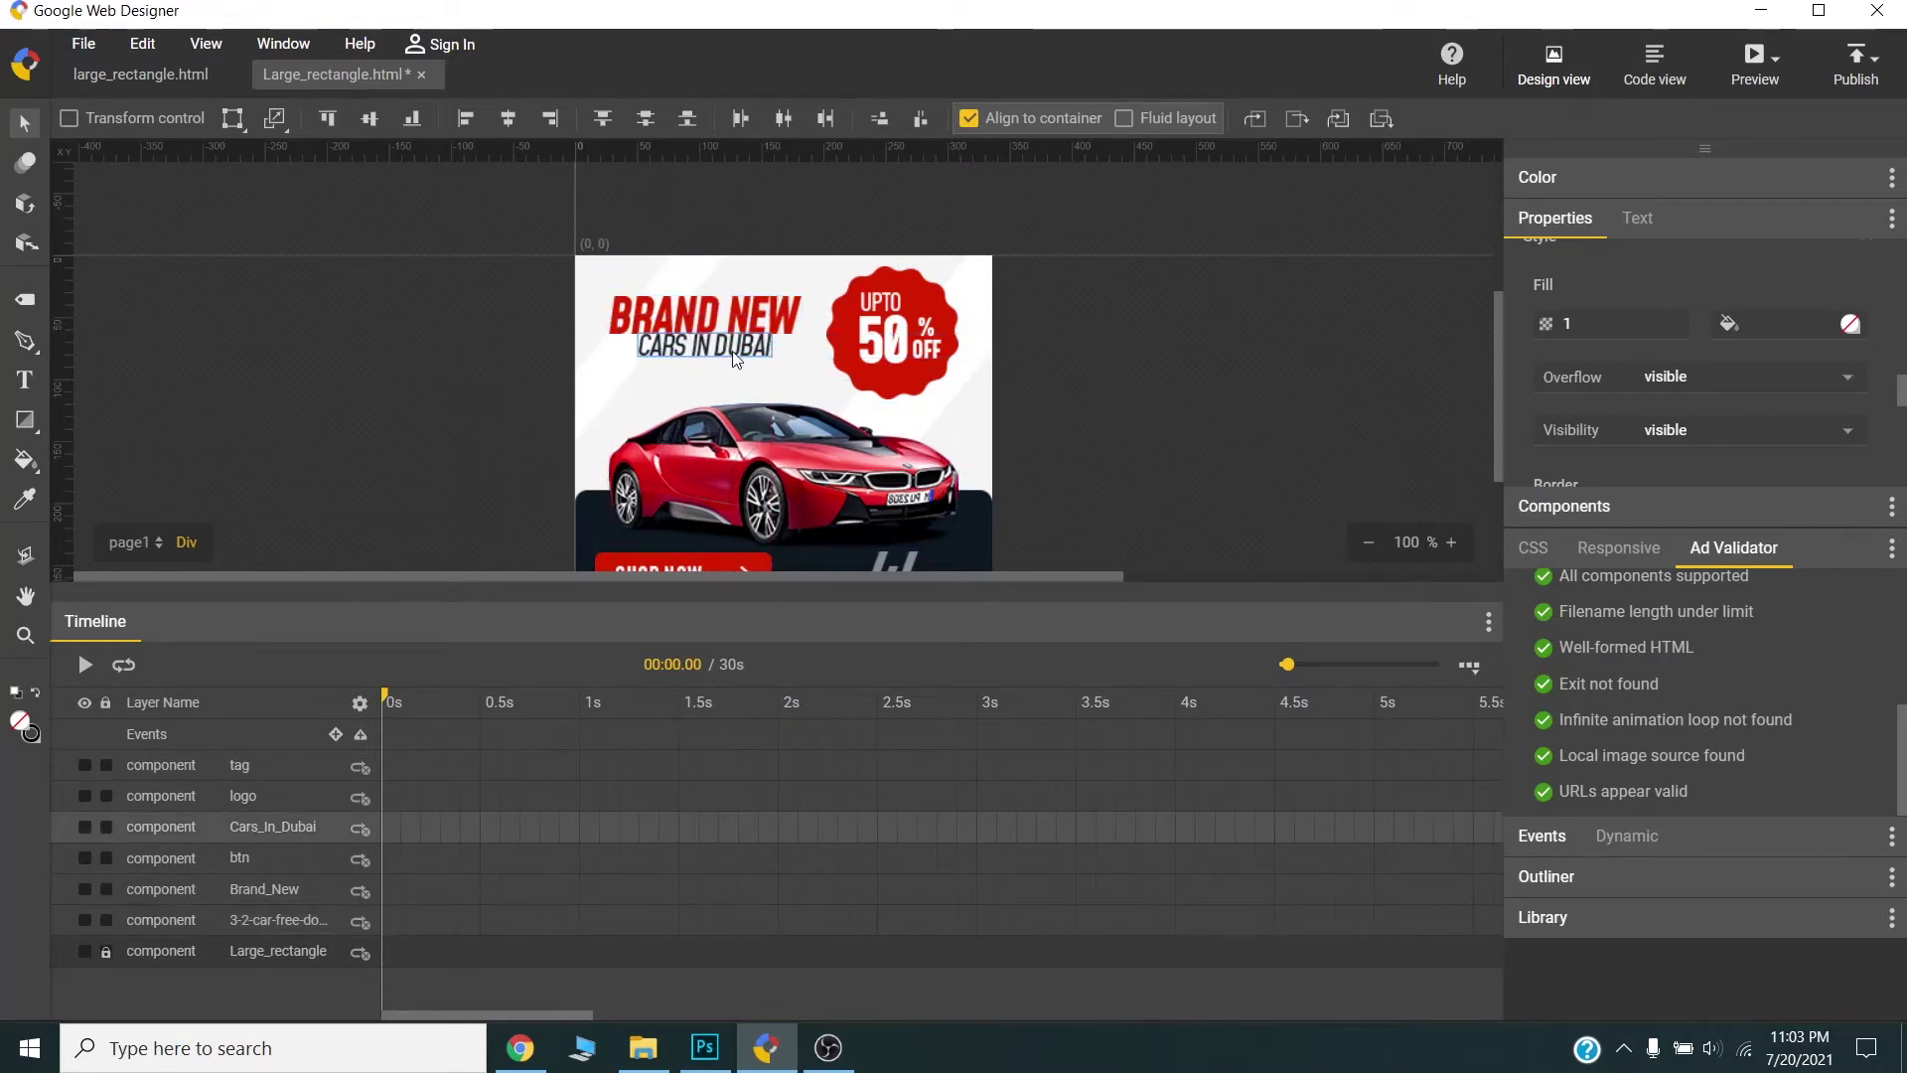
key("Down")
key("Down")
key("Down")
key("Down")
key("Down")
key("Down")
key("Down")
key("Down")
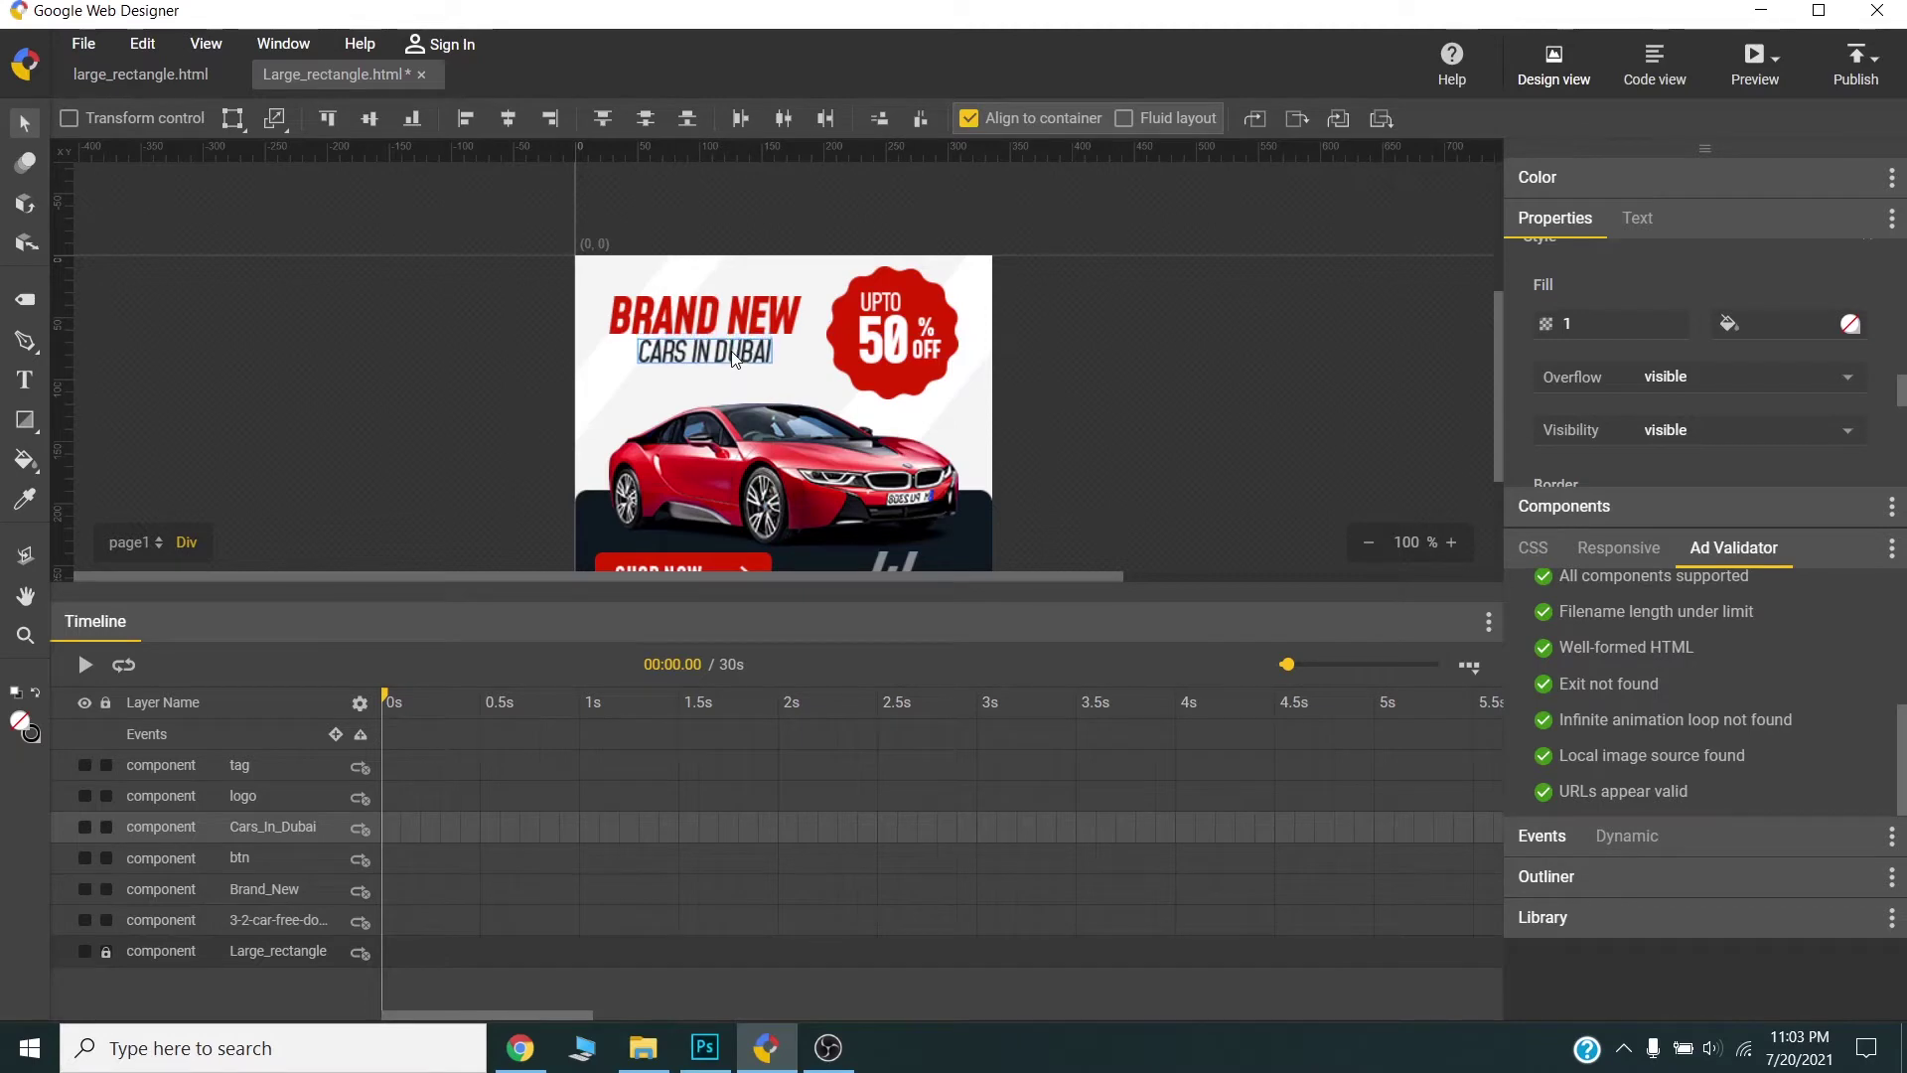
key("Left")
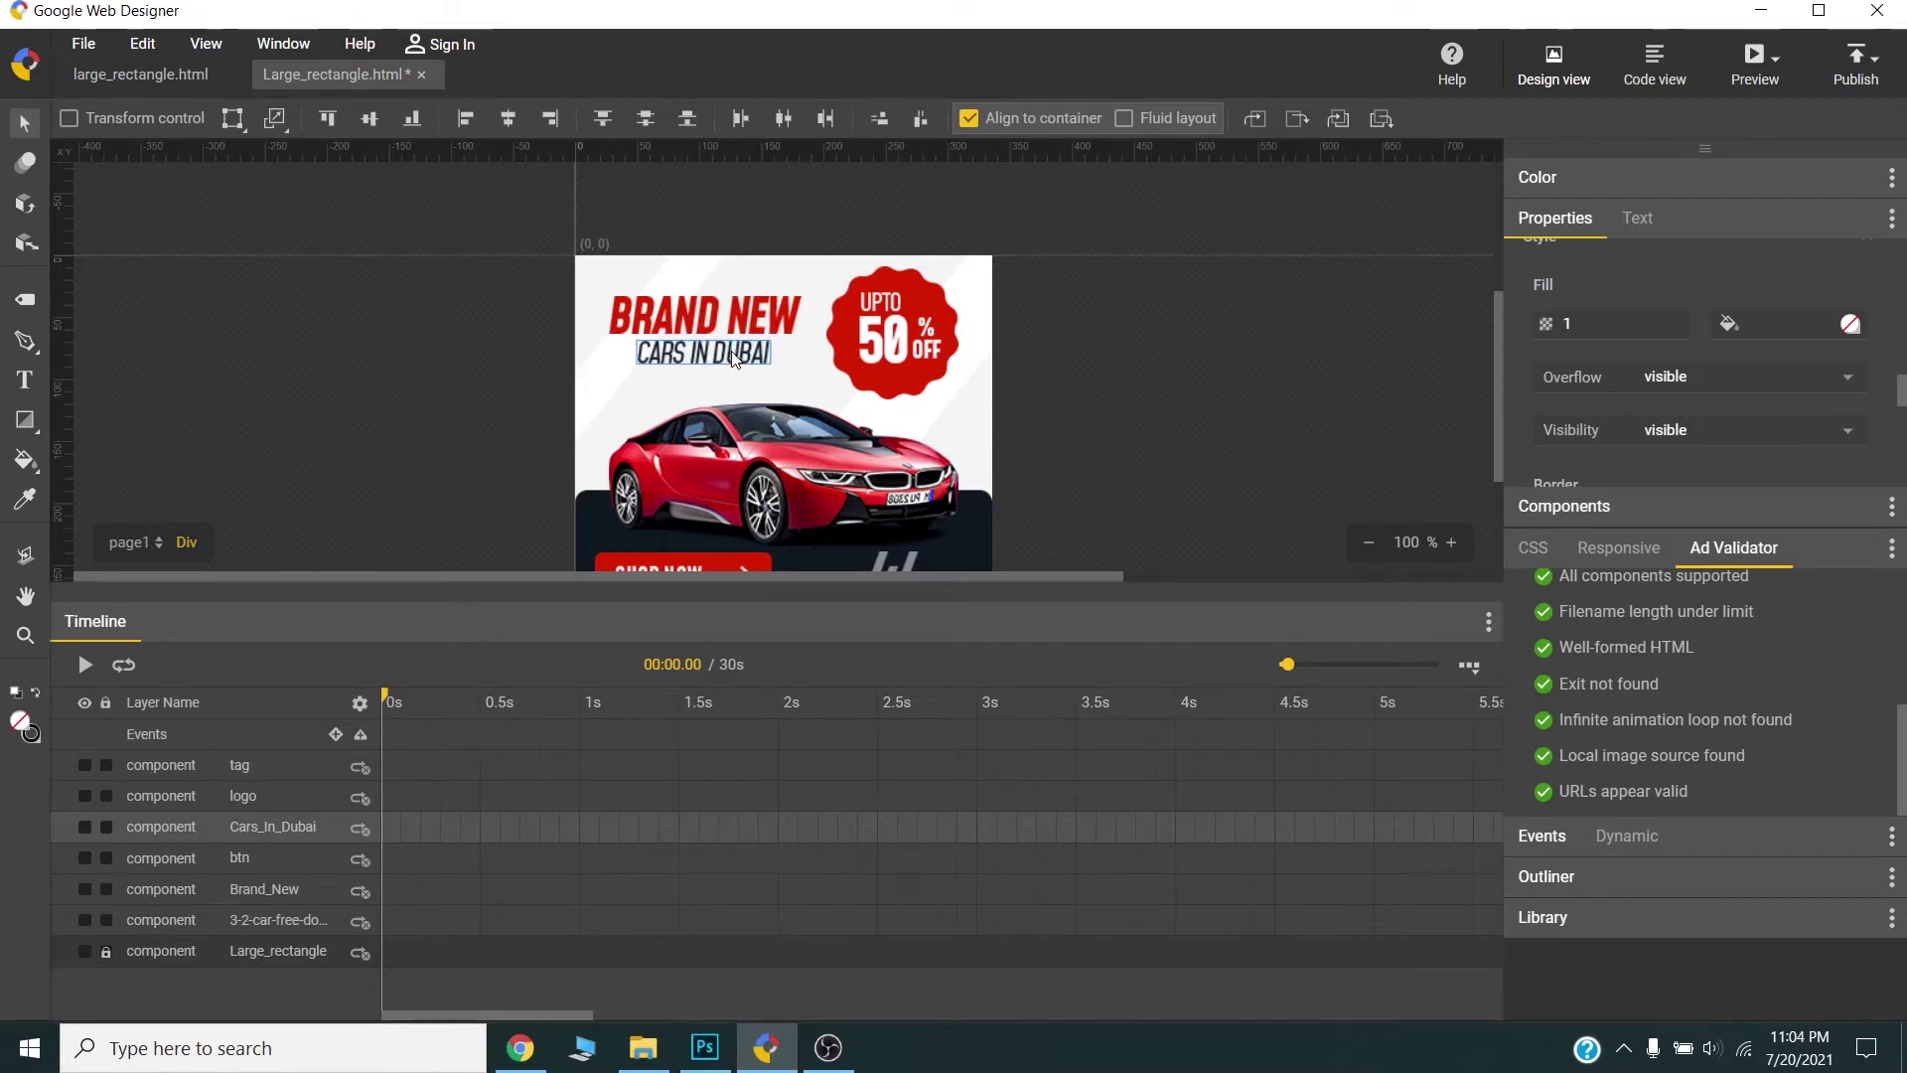
left_click(711, 320)
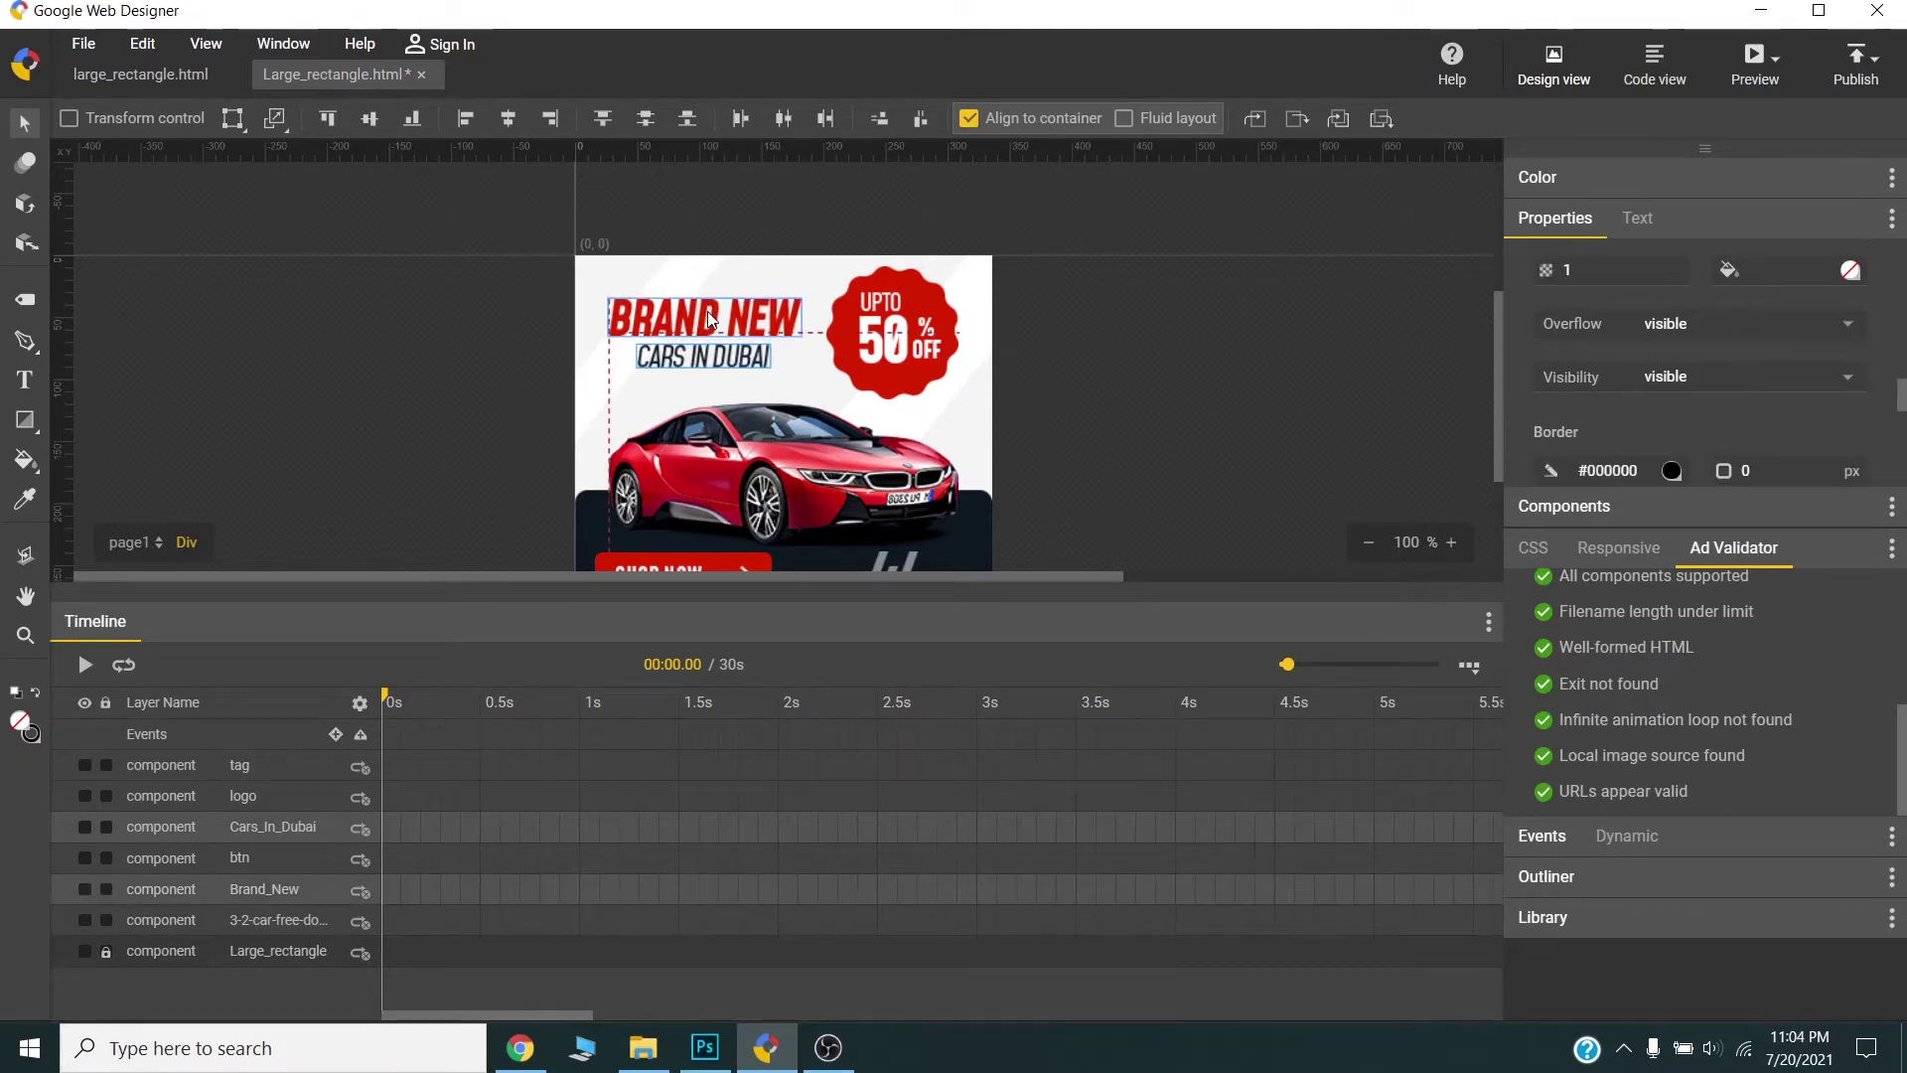
left_click_drag(710, 327, 710, 344)
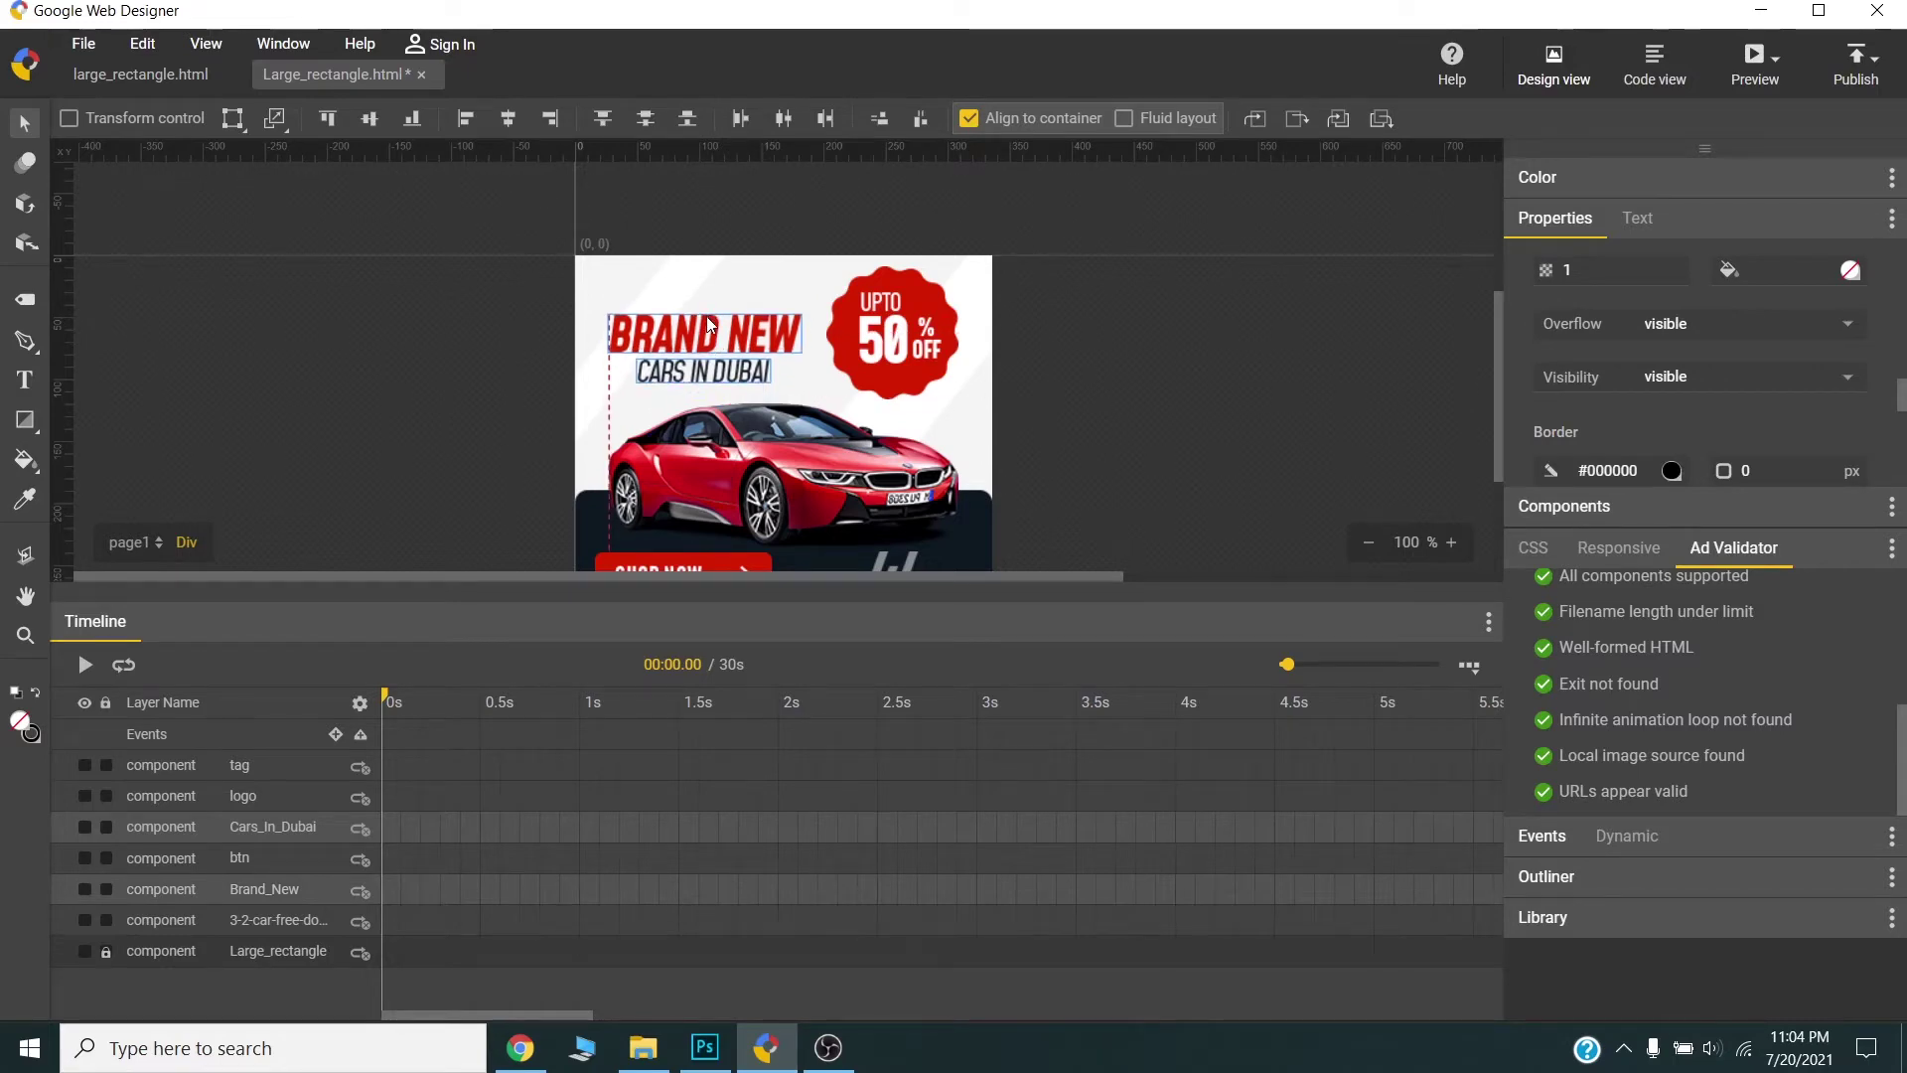
- Fine-tune the 50% OFF badge slightly lower on the banner
left_click(897, 338)
left_click_drag(897, 337, 897, 355)
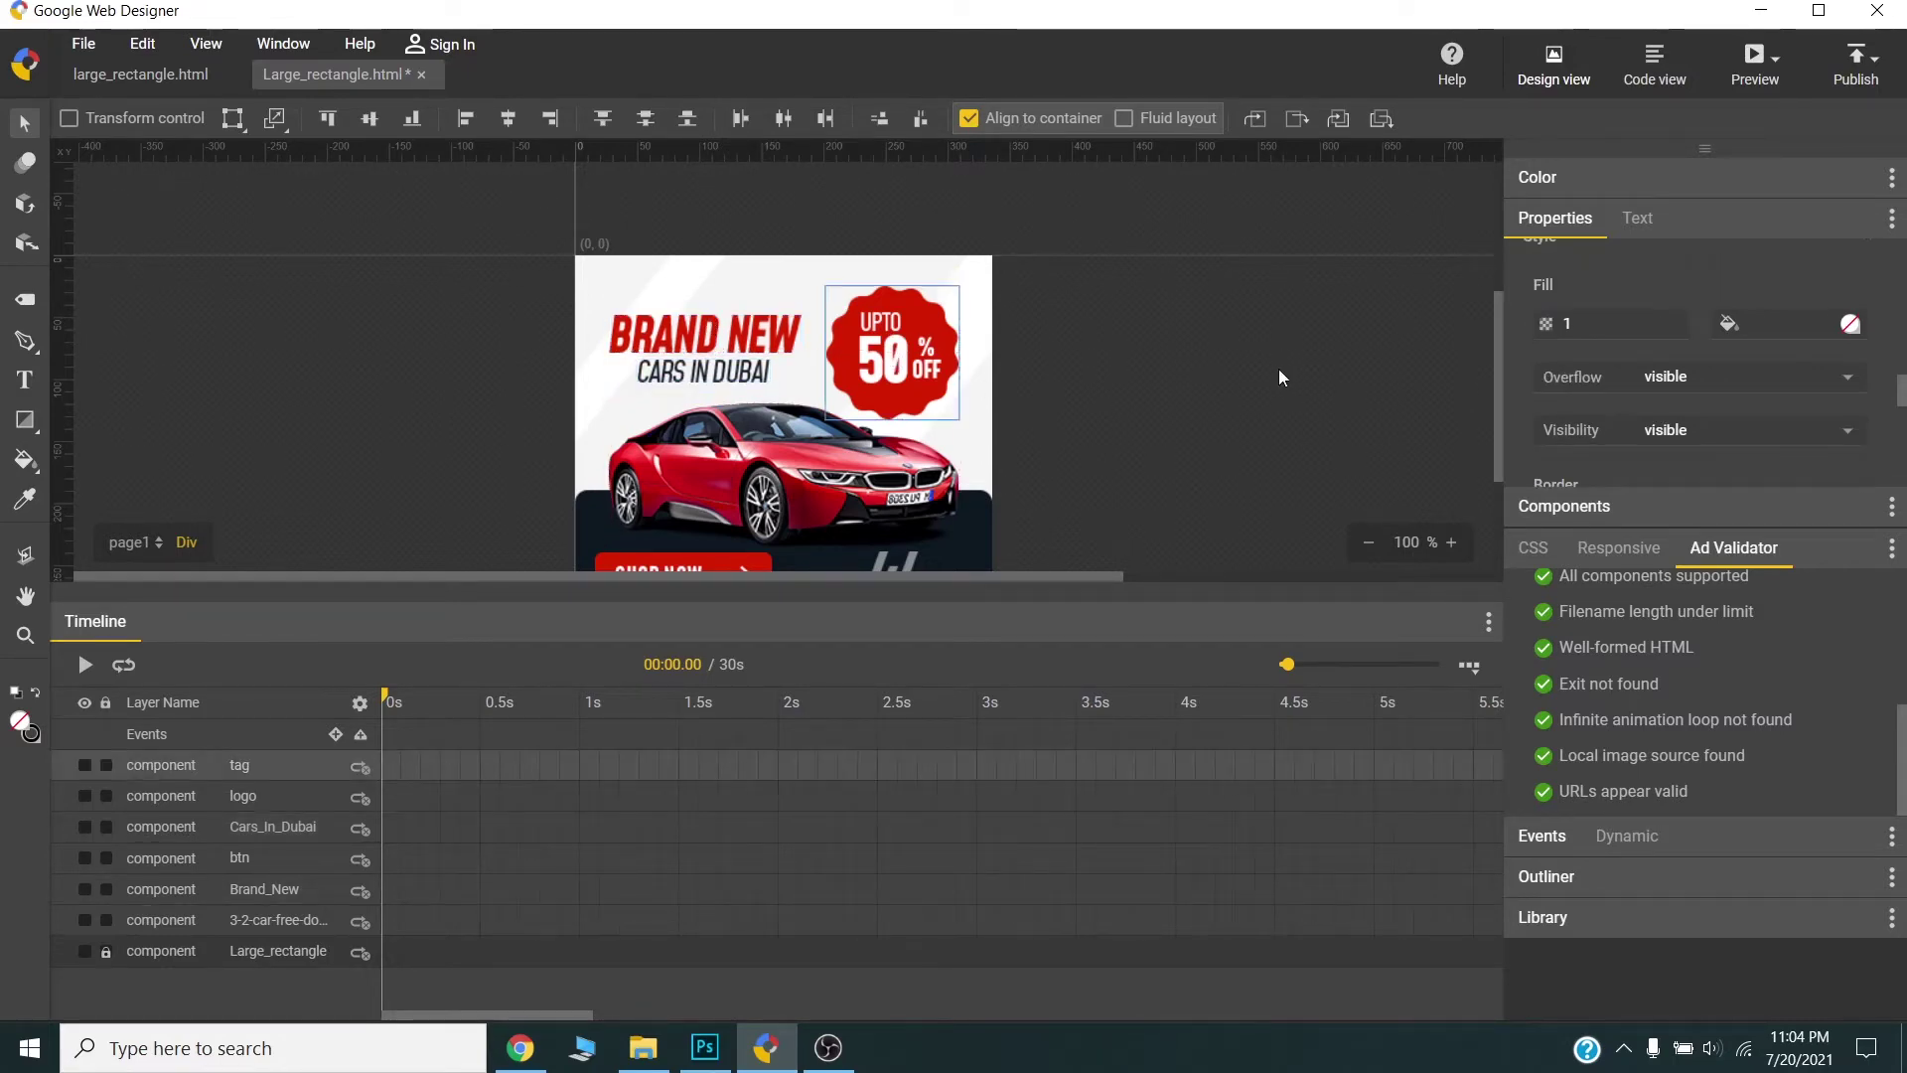
key("Up")
key("Up")
key("Up")
key("Up")
key("Up")
key("Up")
key("Up")
key("Up")
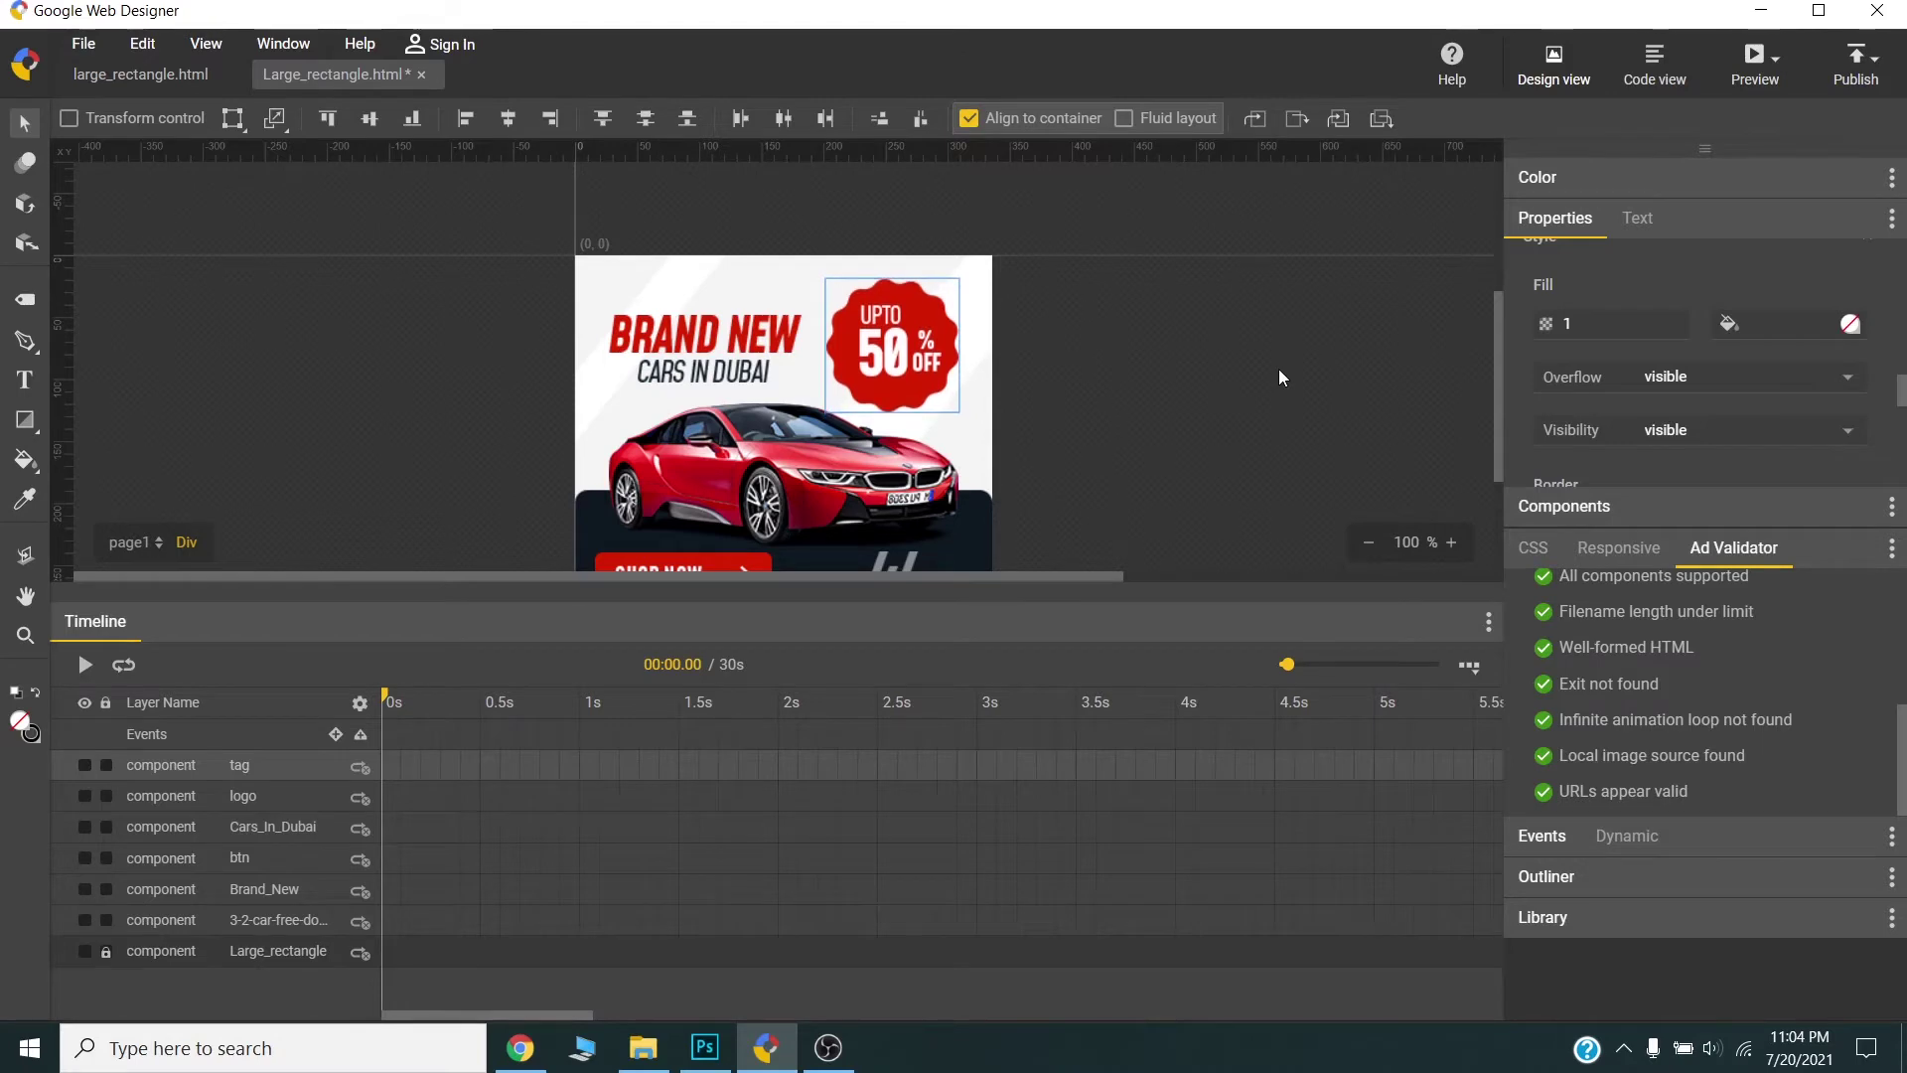
scroll(894, 278, "down", 2)
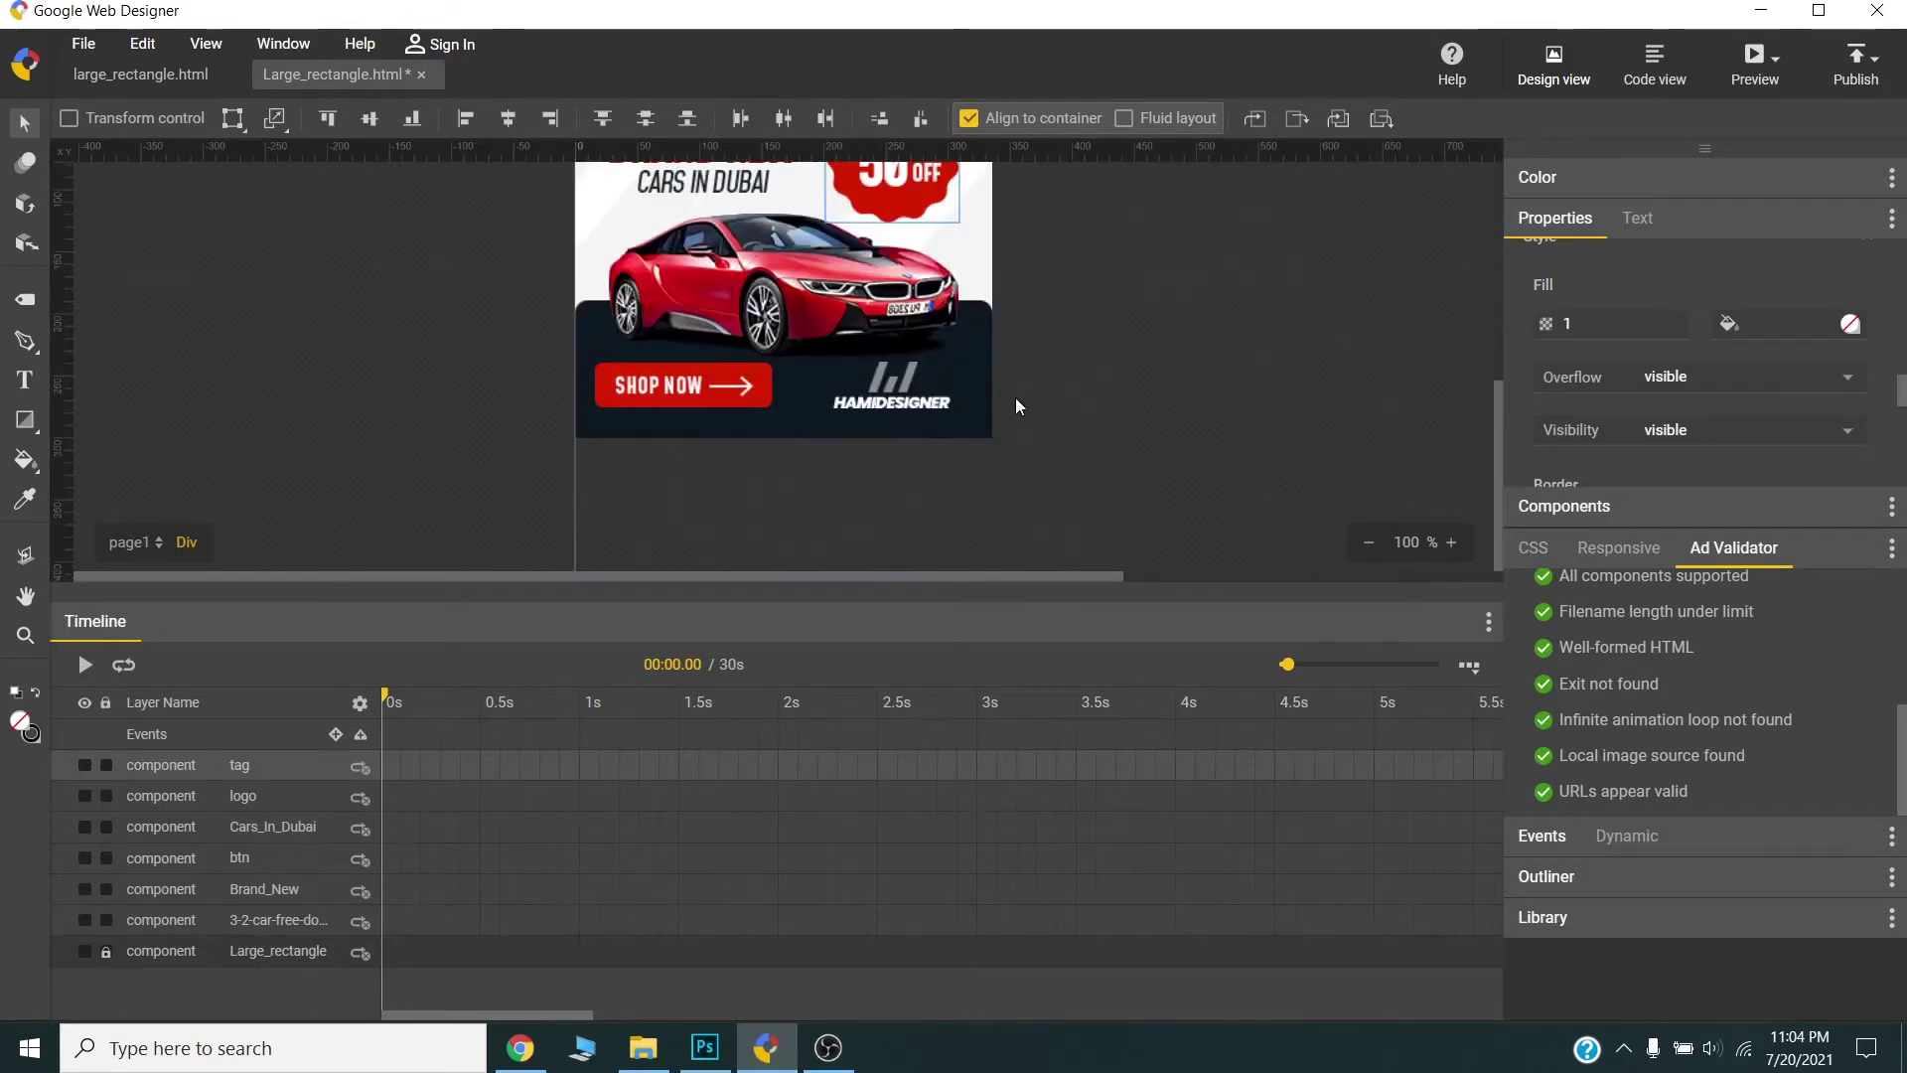
scroll(1063, 402, "up", 2)
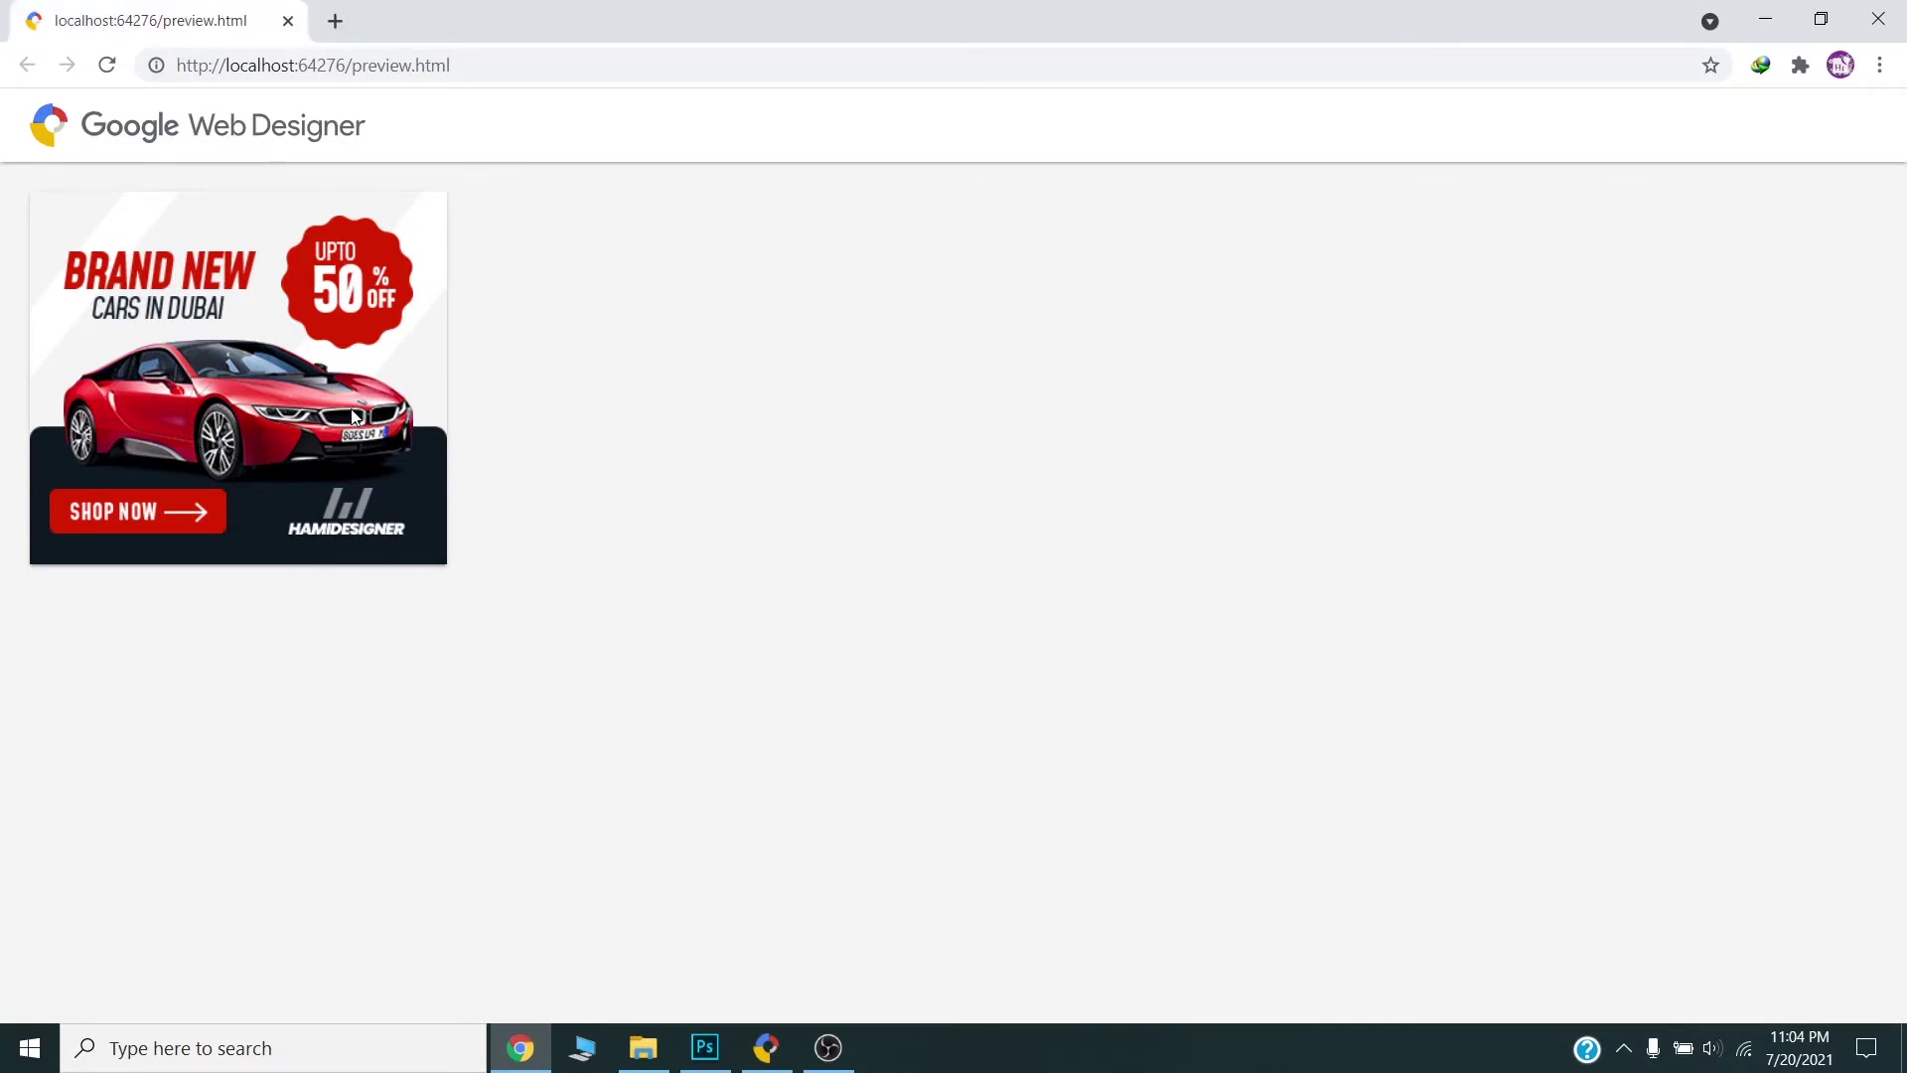
- Send the Cars_In_Dubai and Brand_New text layers back two levels
left_click(766, 1047)
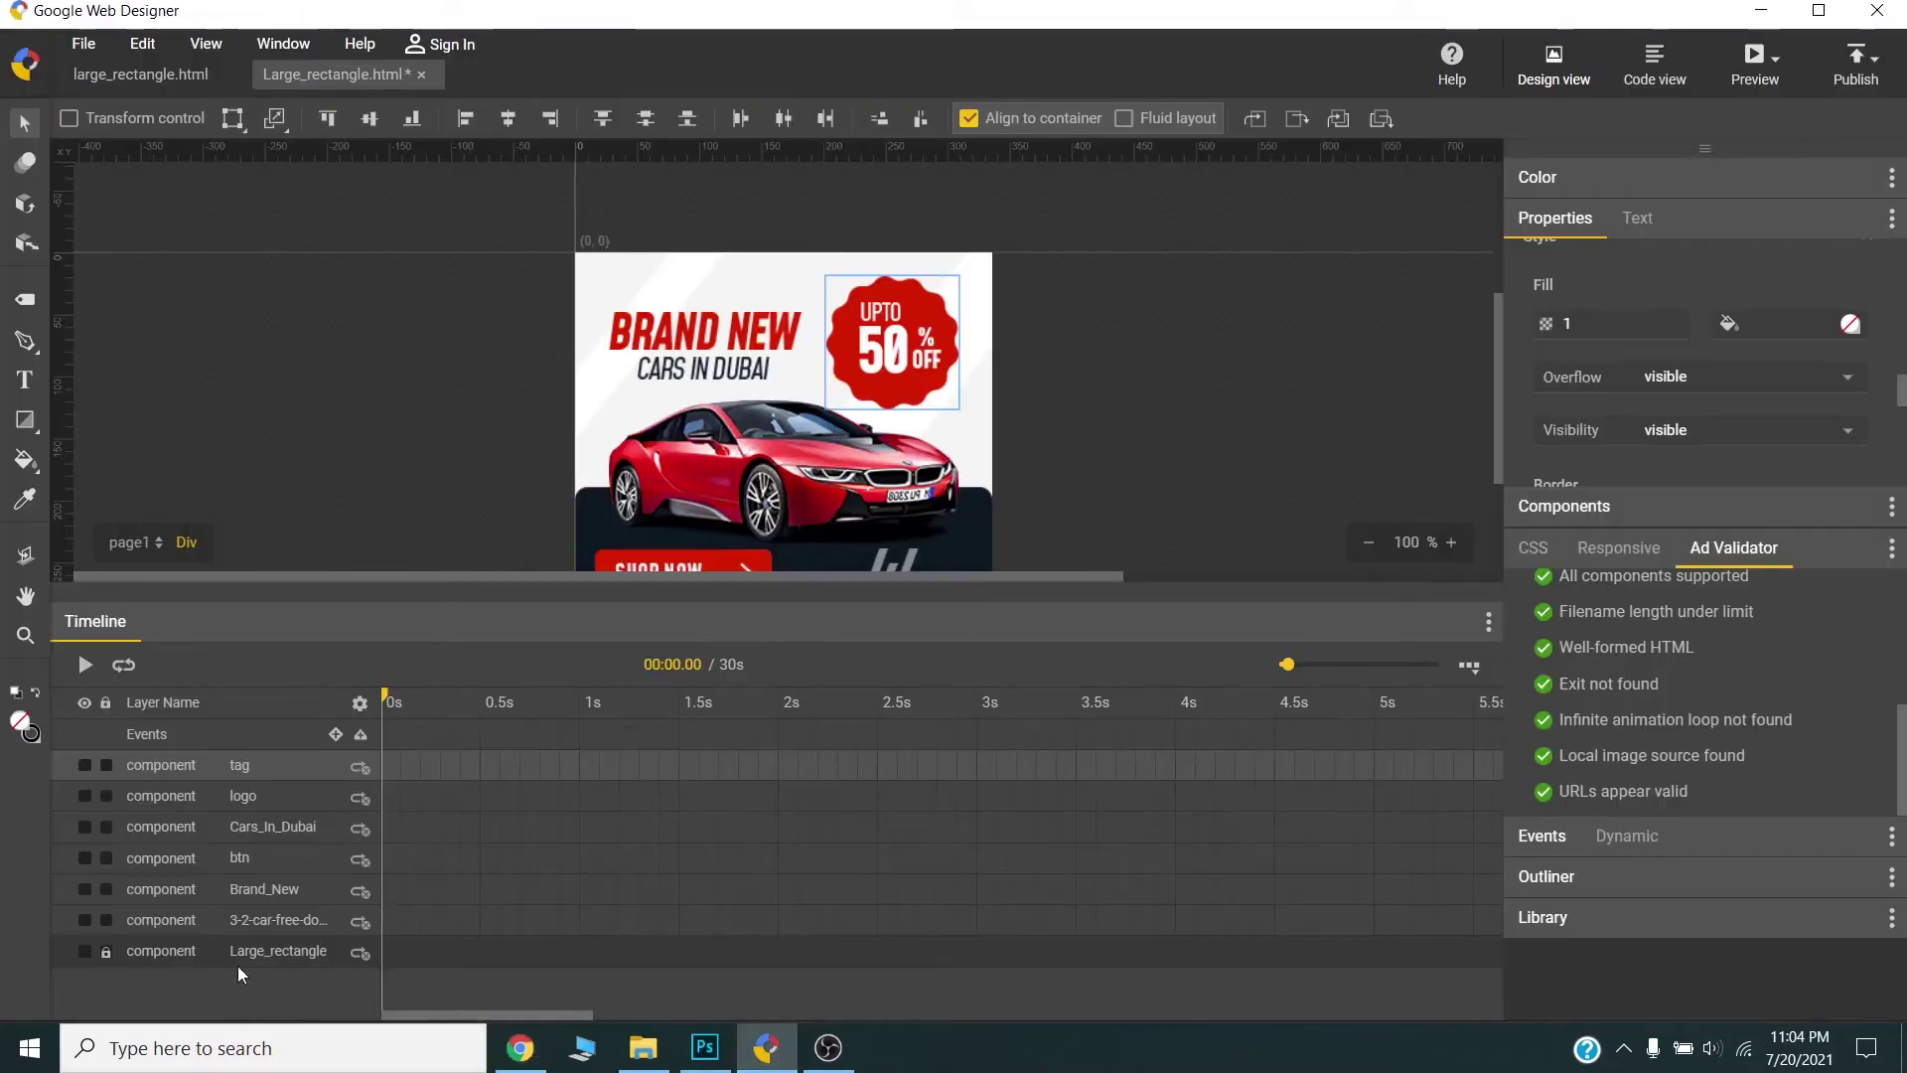
left_click(227, 894)
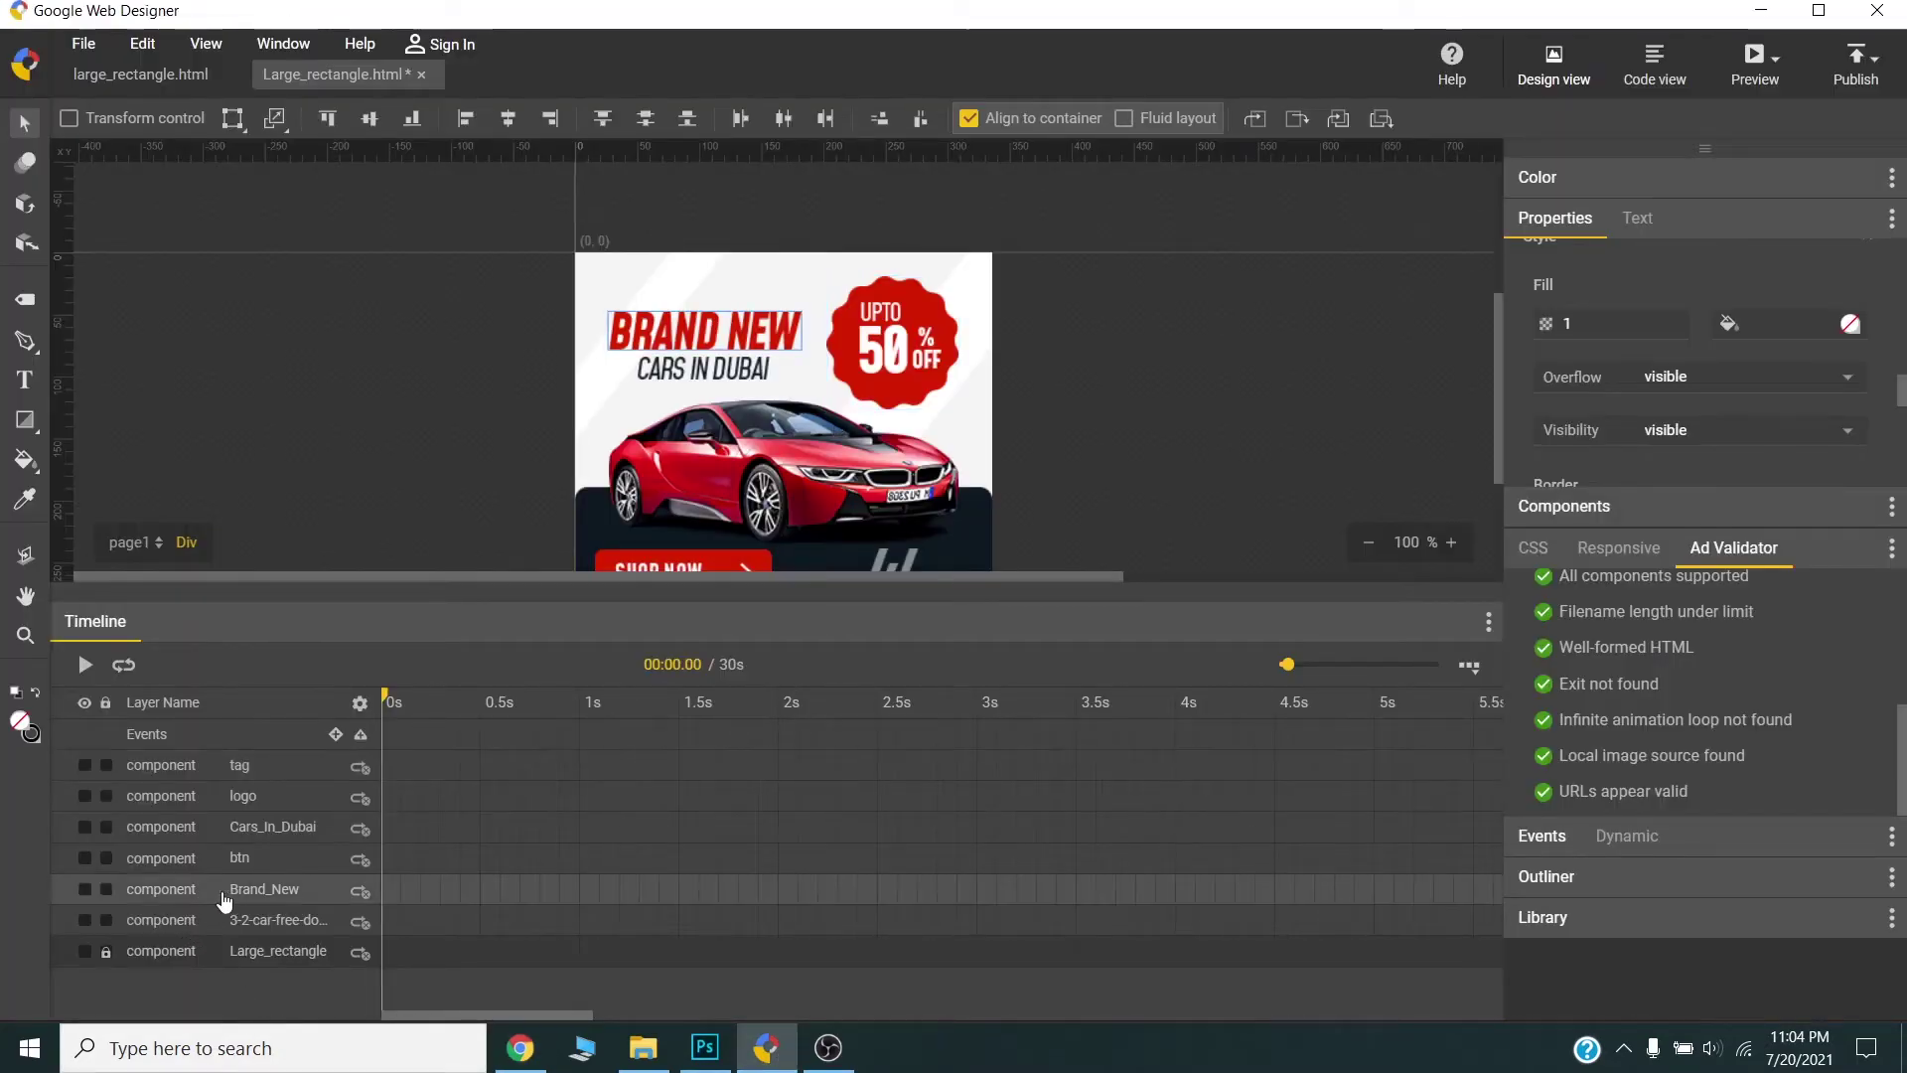
left_click(277, 837)
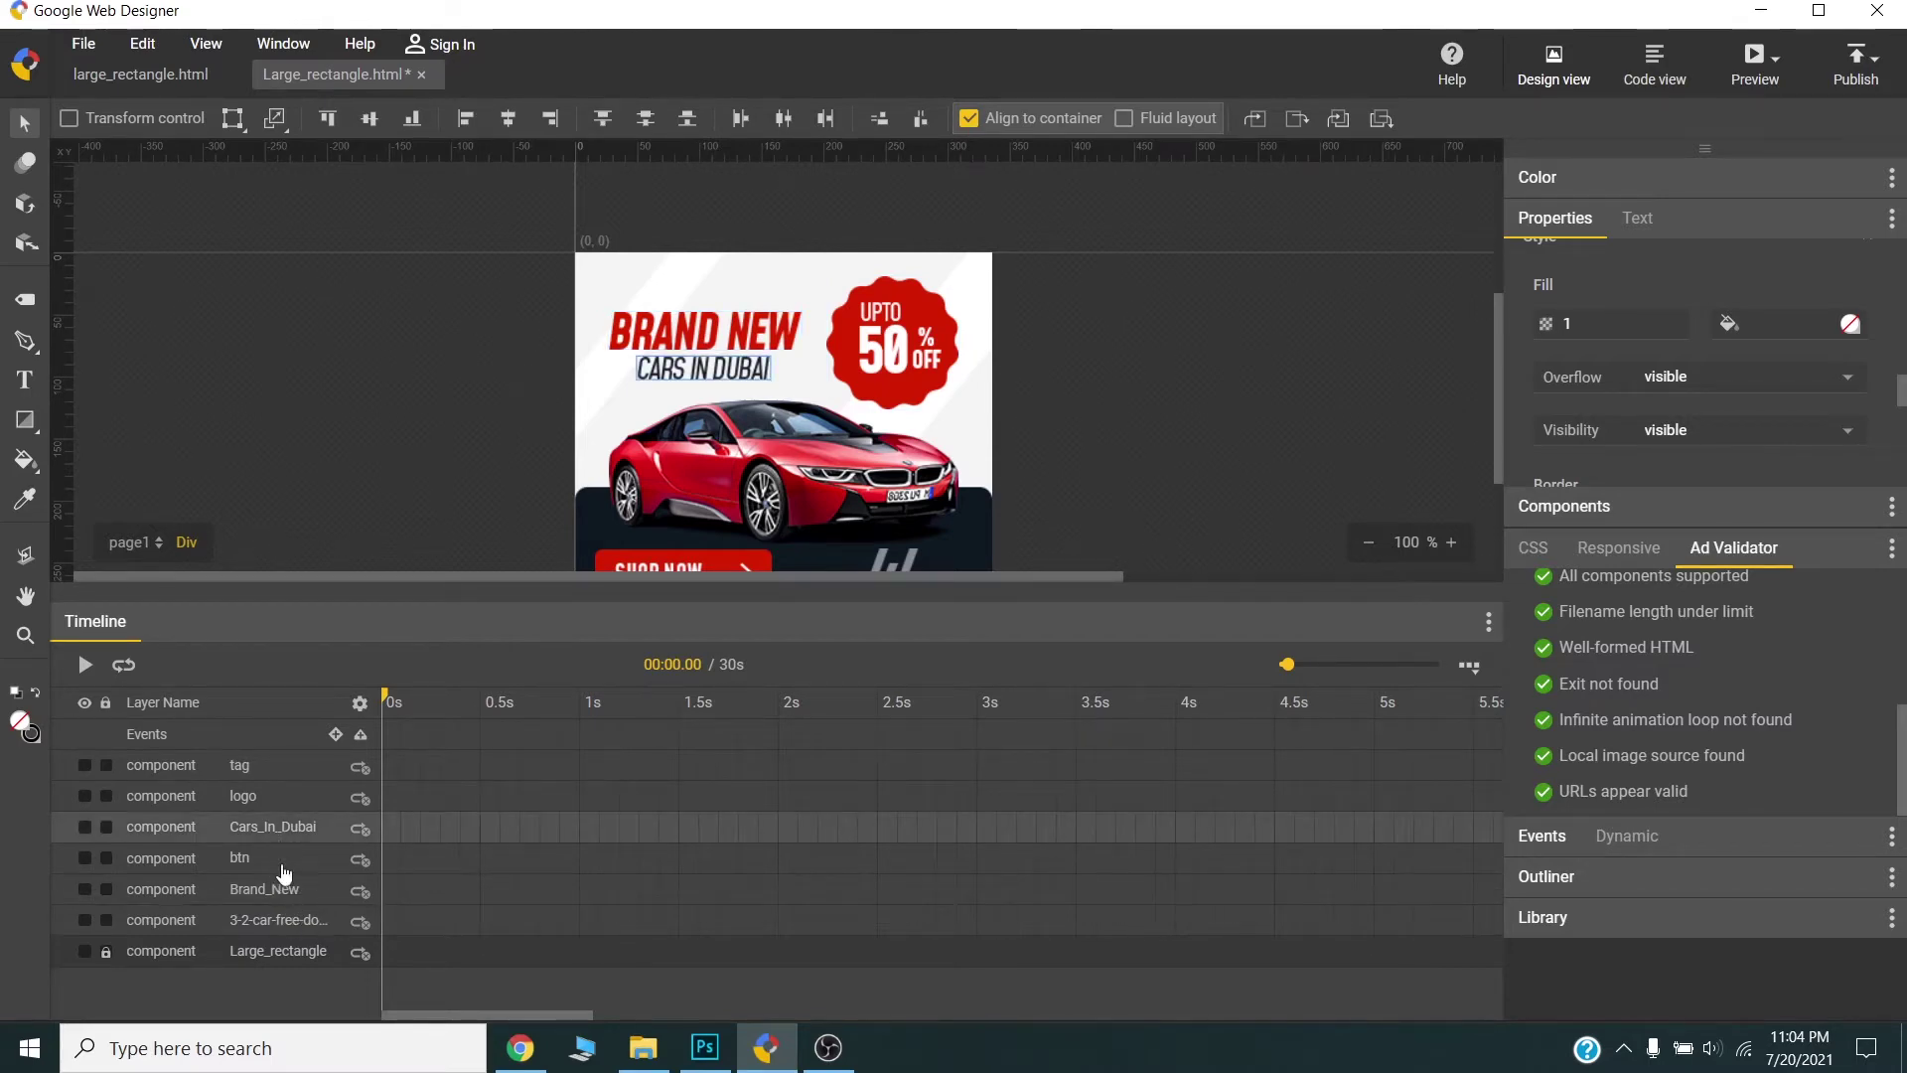
left_click(279, 897, "shift")
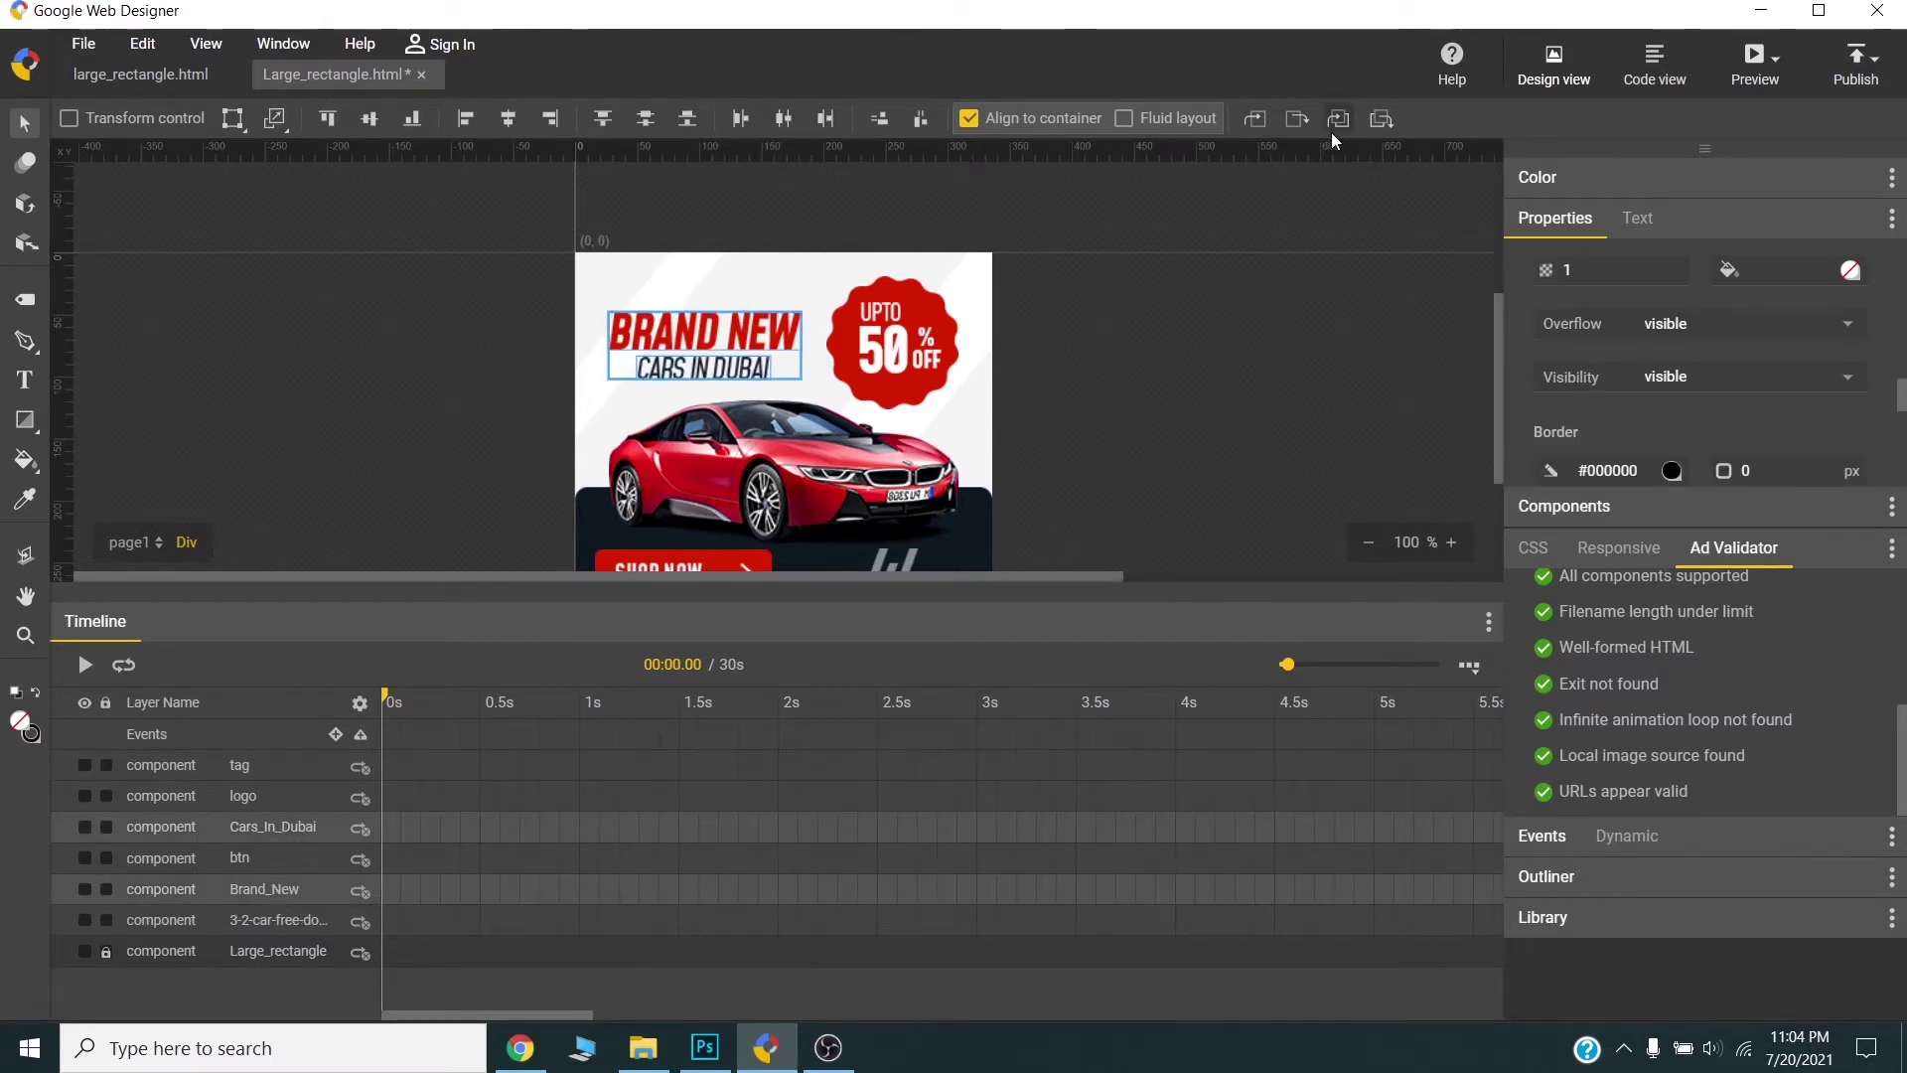
left_click(1297, 120)
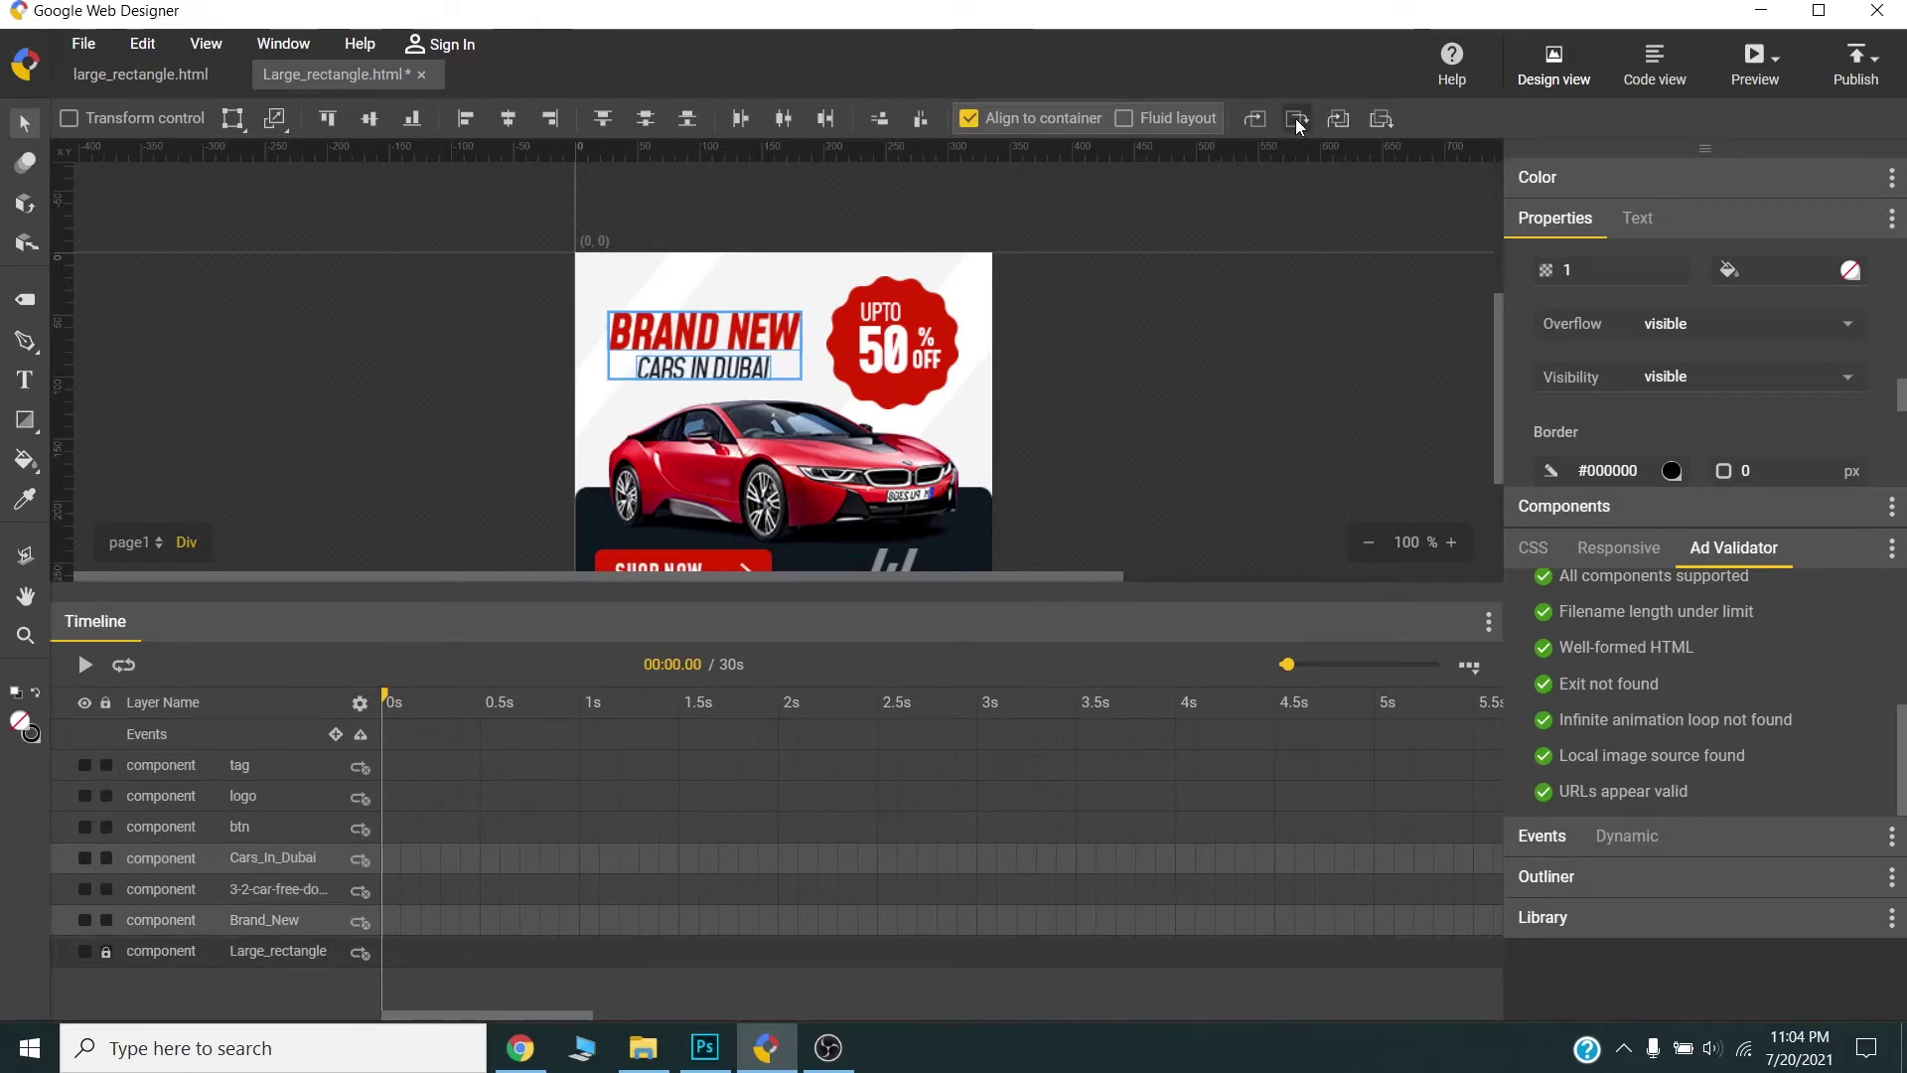
left_click(1298, 120)
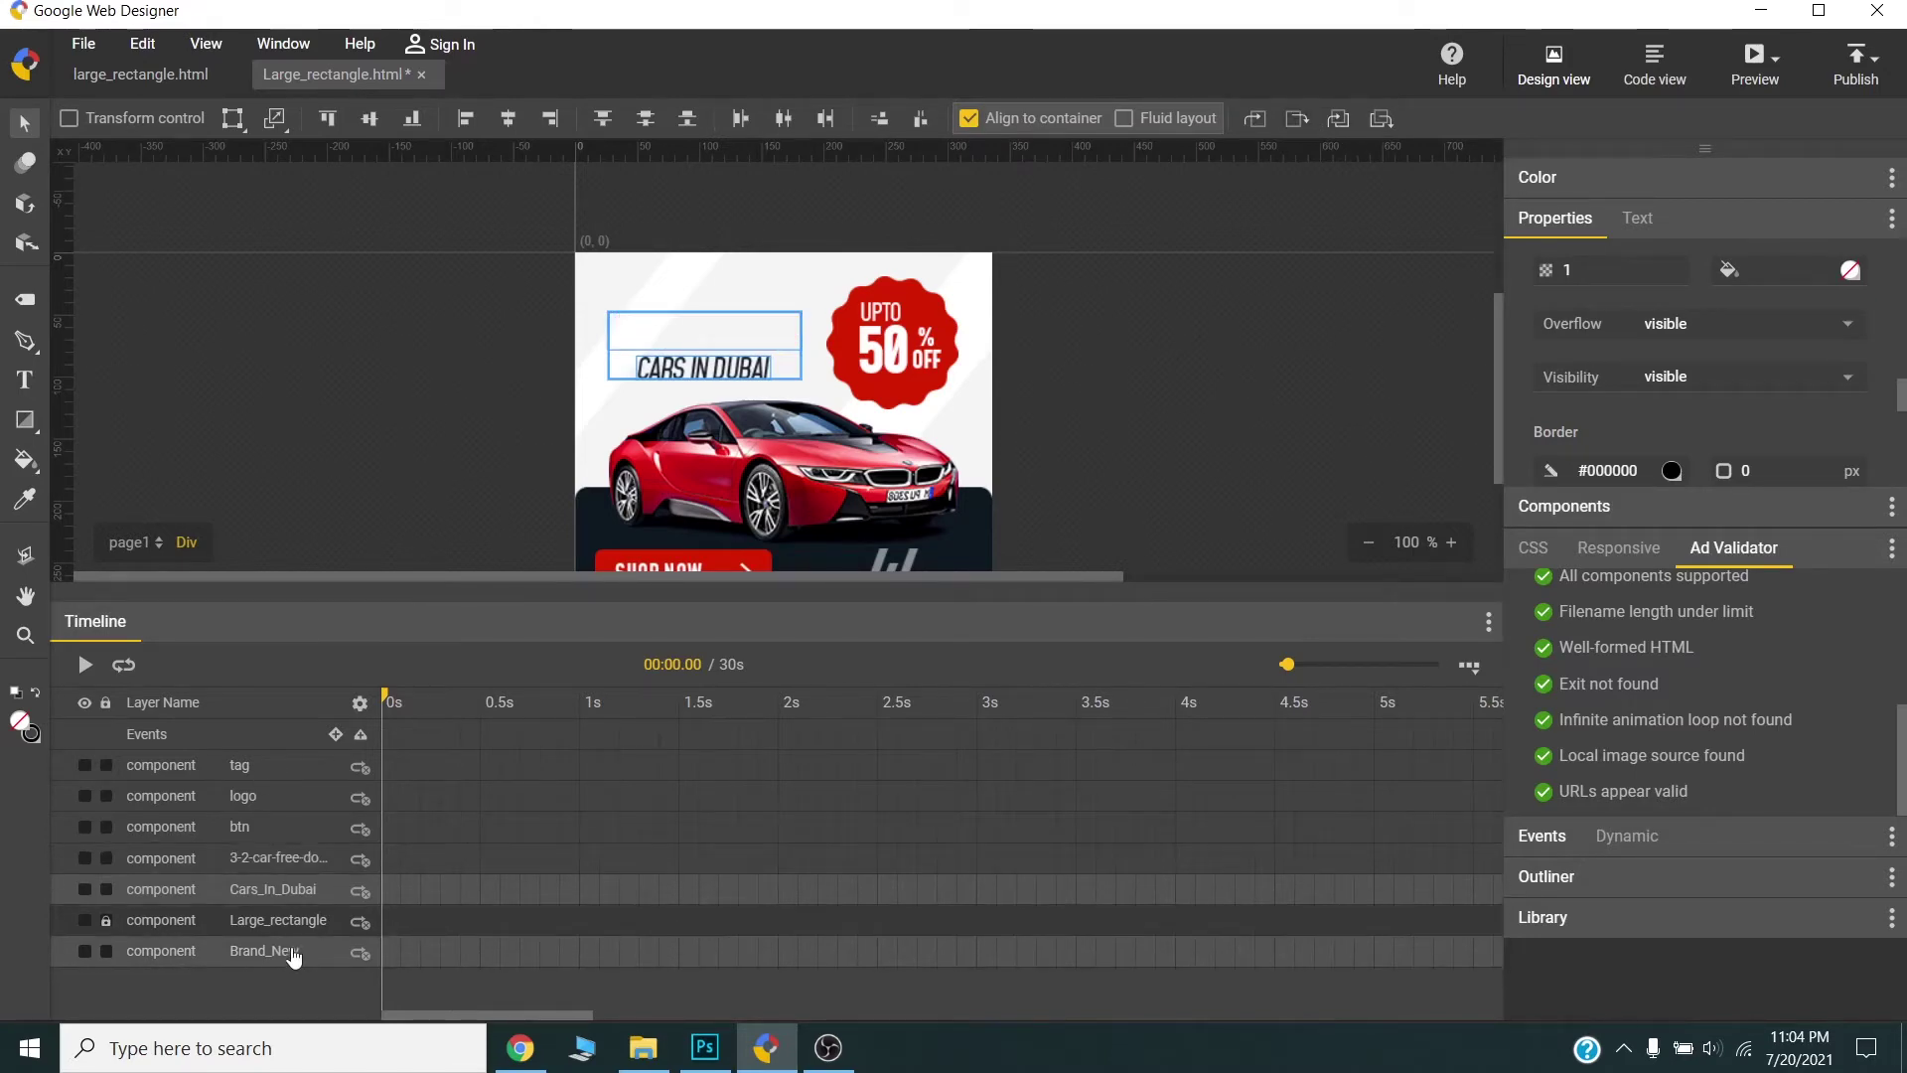
- Place Brand_New and the car image just above Large_rectangle, and tag below btn
left_click_drag(288, 951, 283, 906)
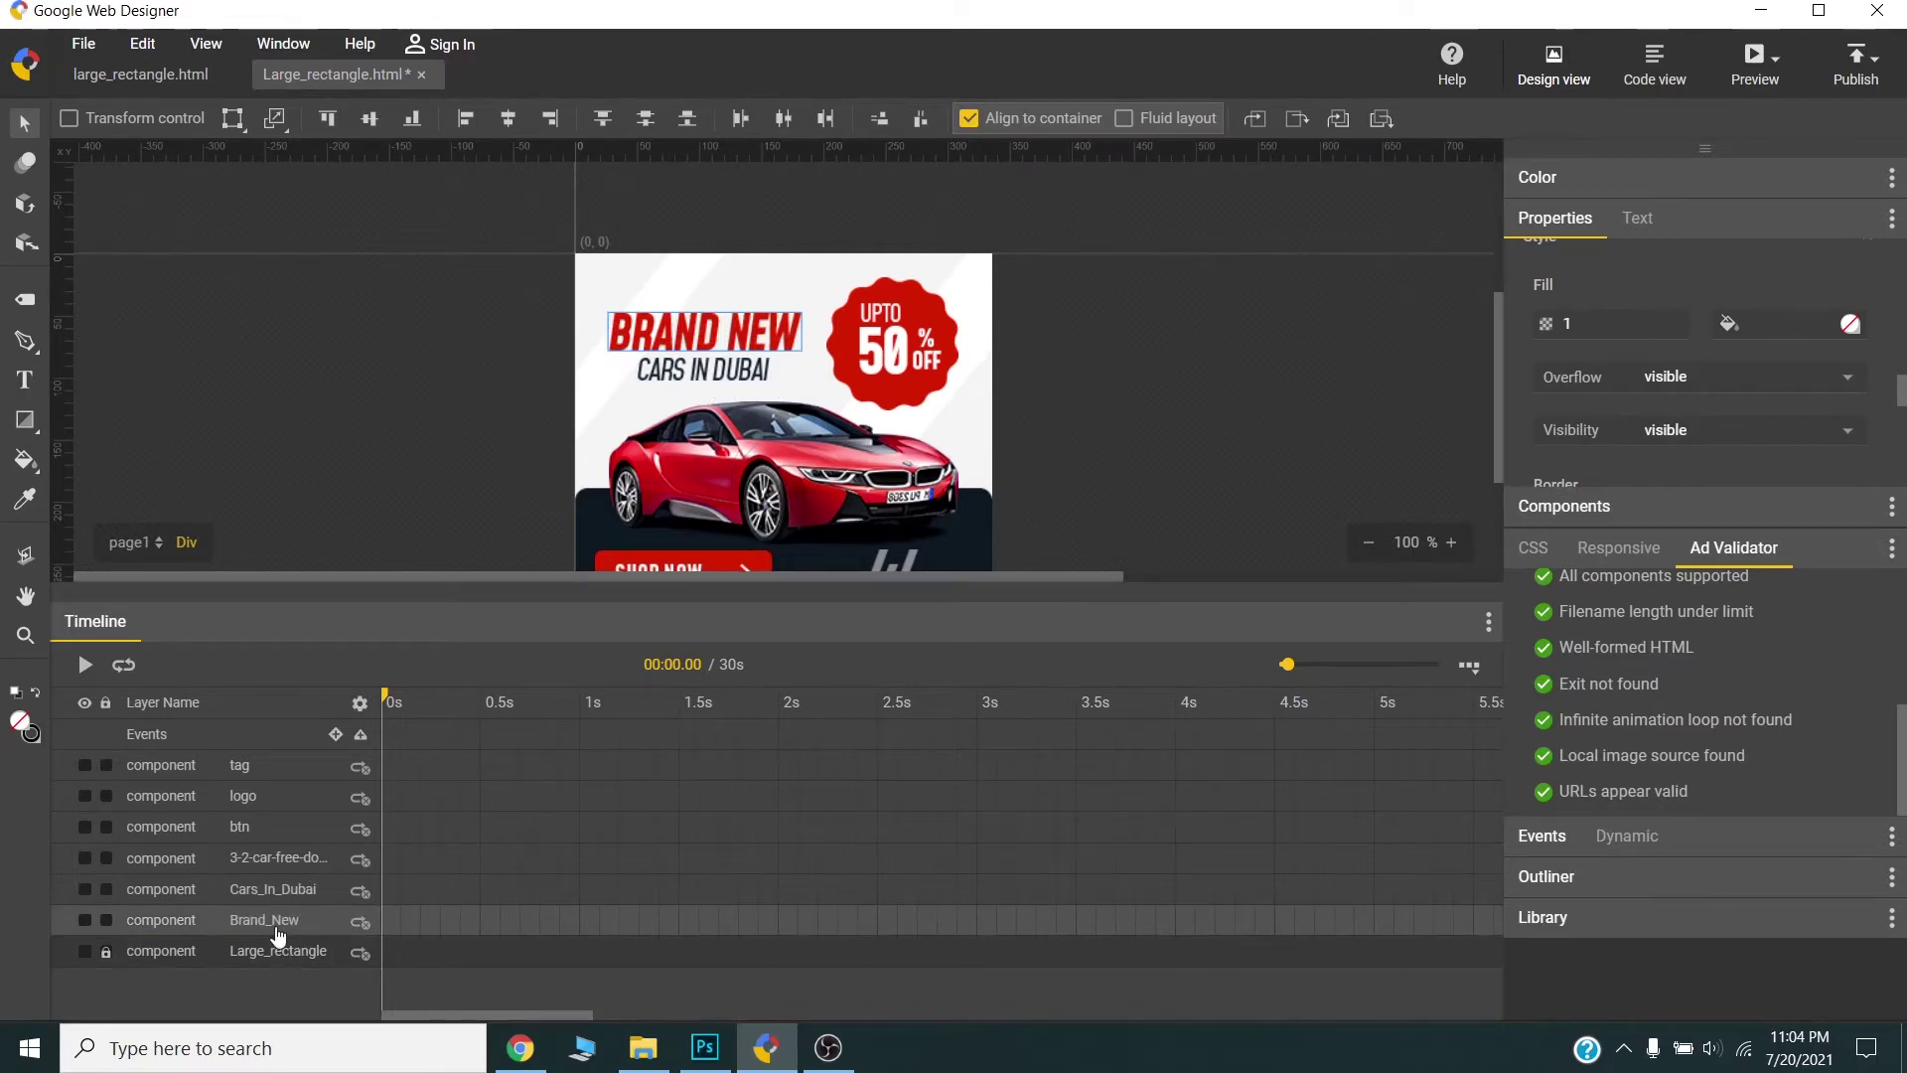
left_click_drag(251, 868, 271, 934)
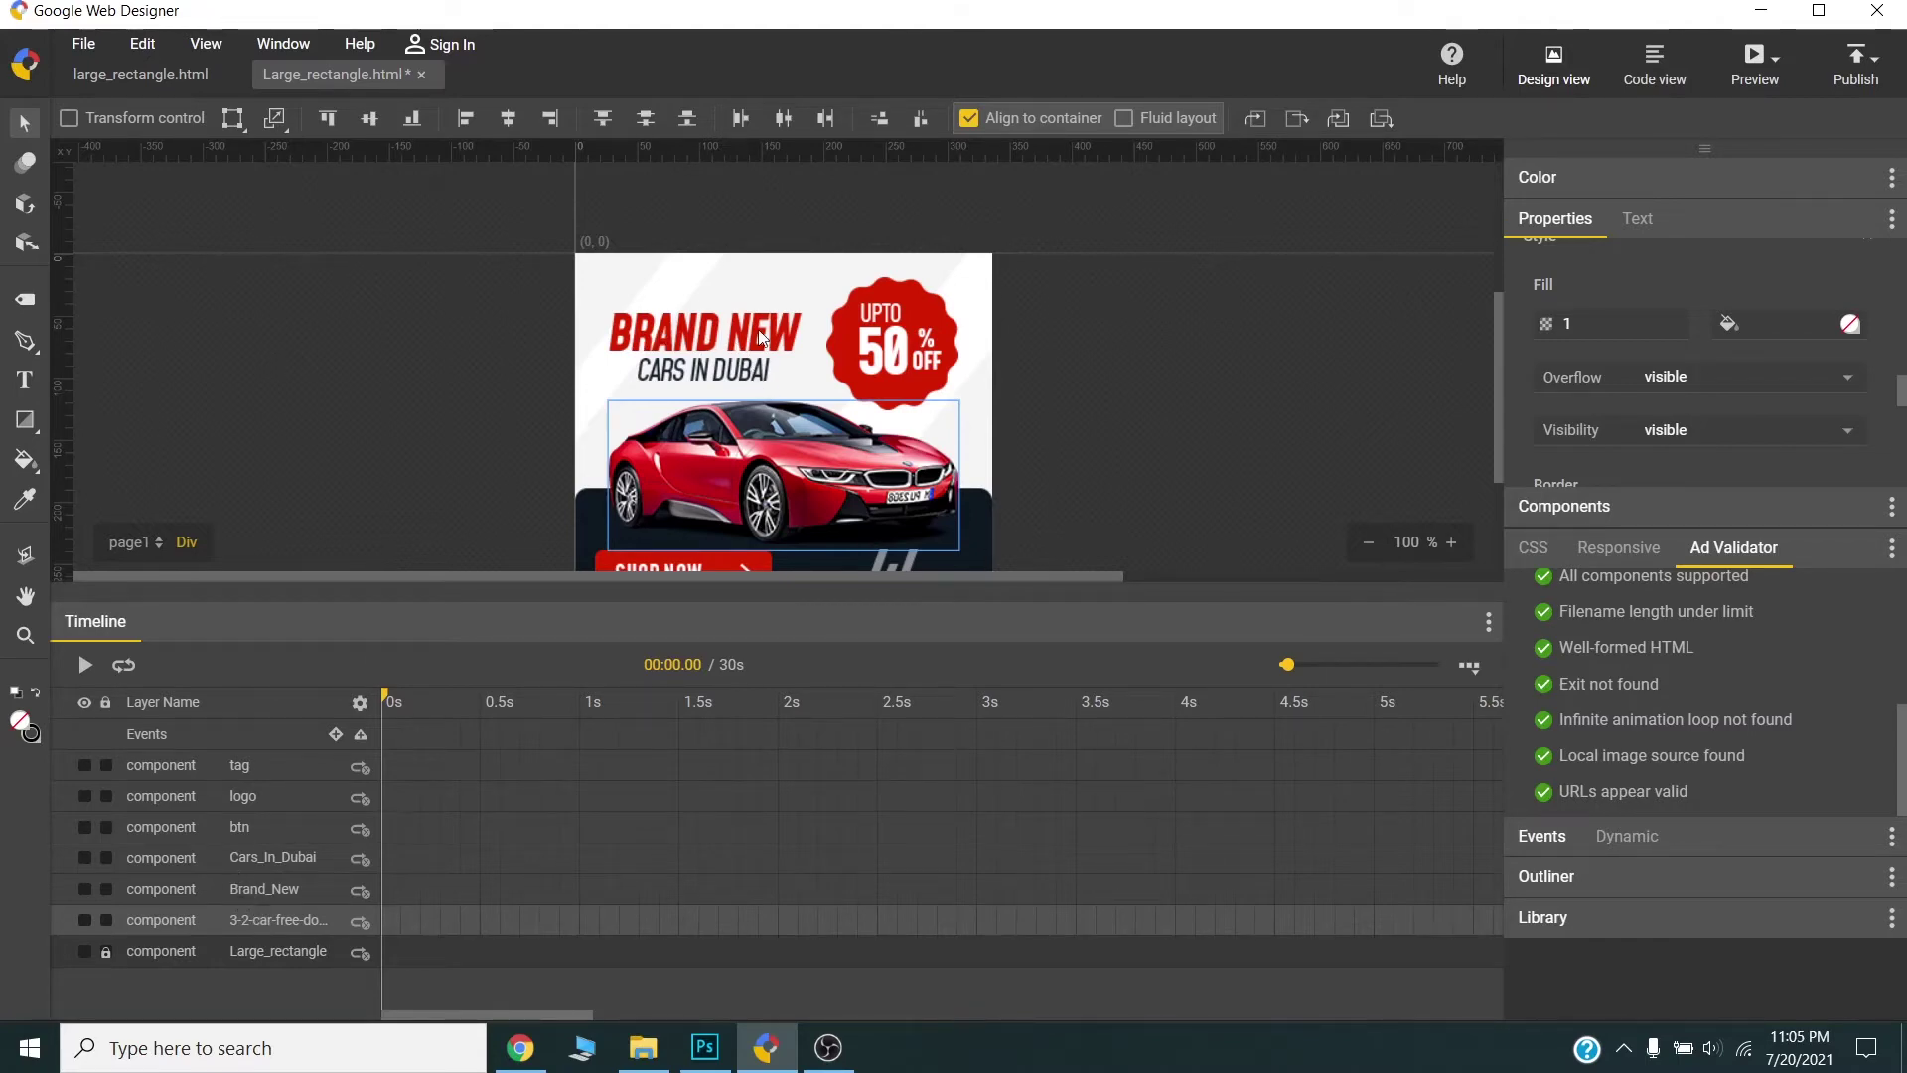
left_click(248, 828)
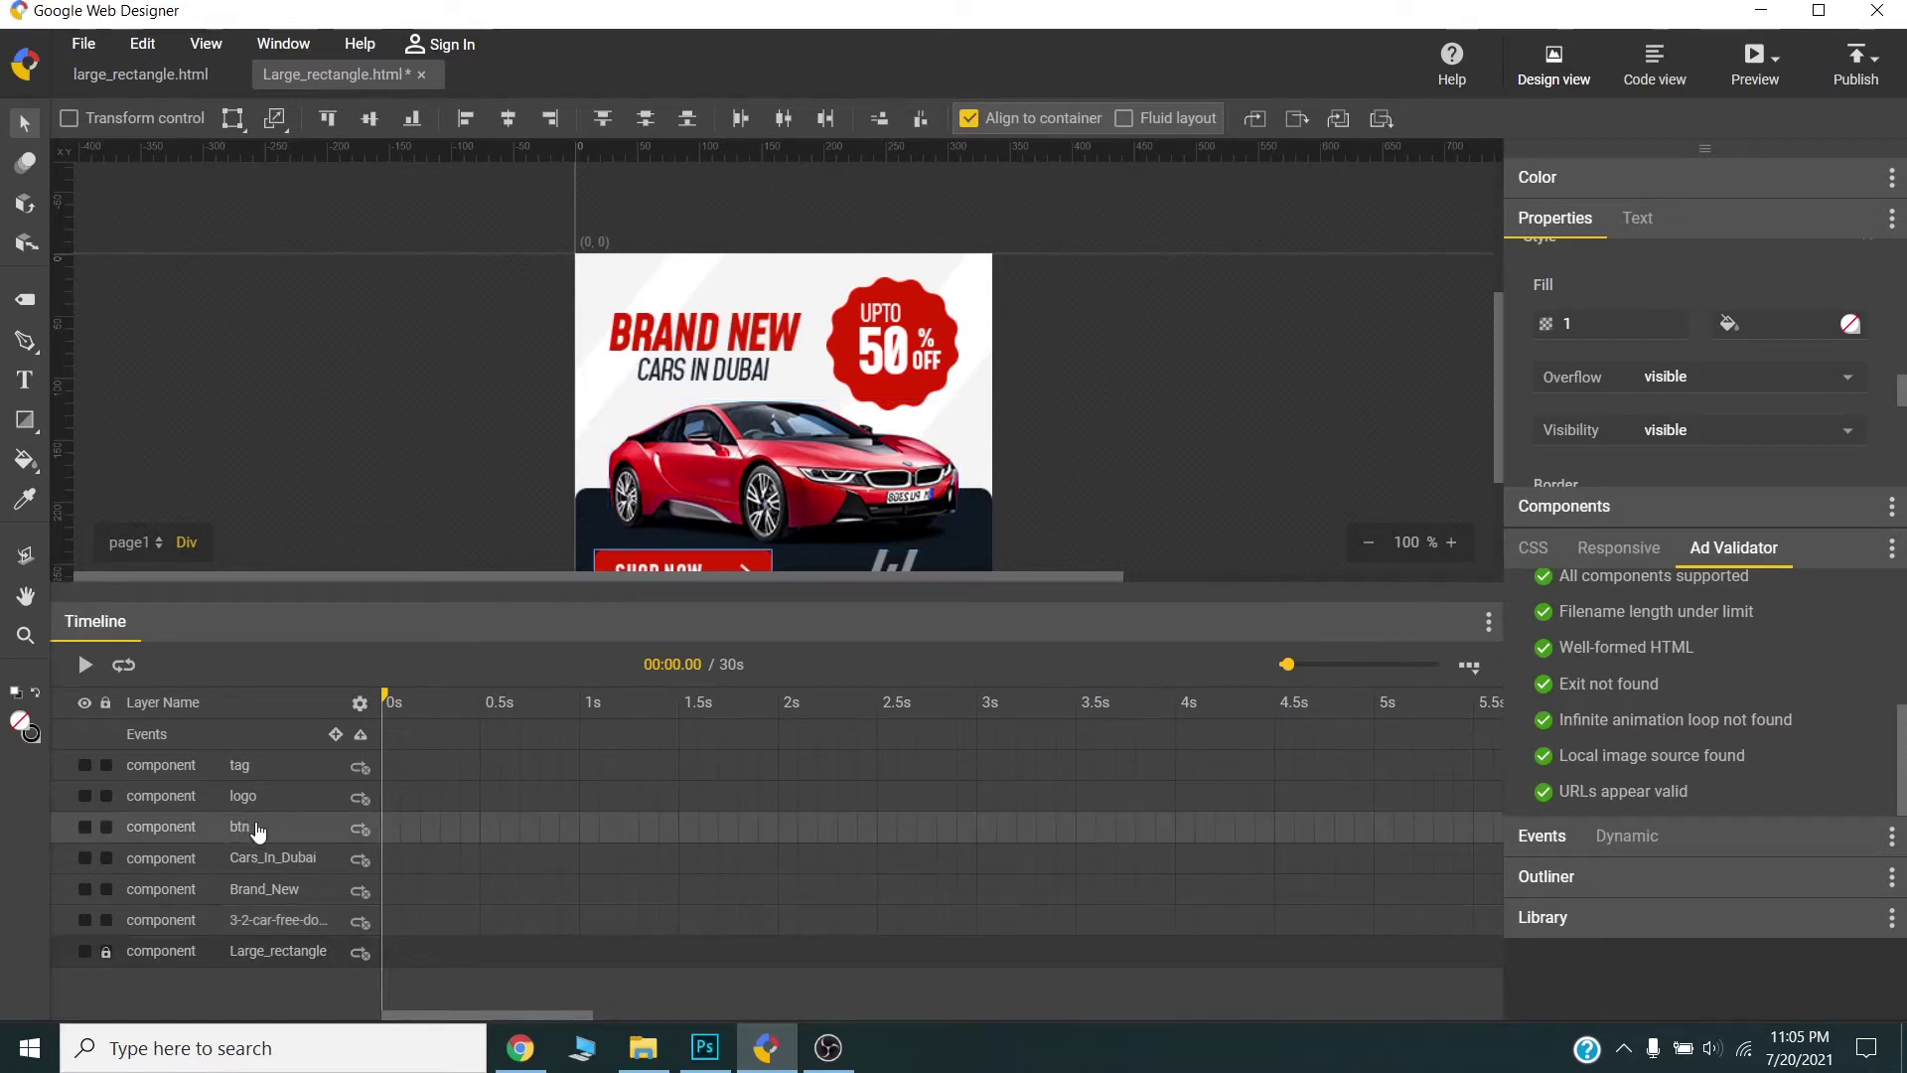
left_click_drag(269, 775, 266, 854)
left_click(263, 773)
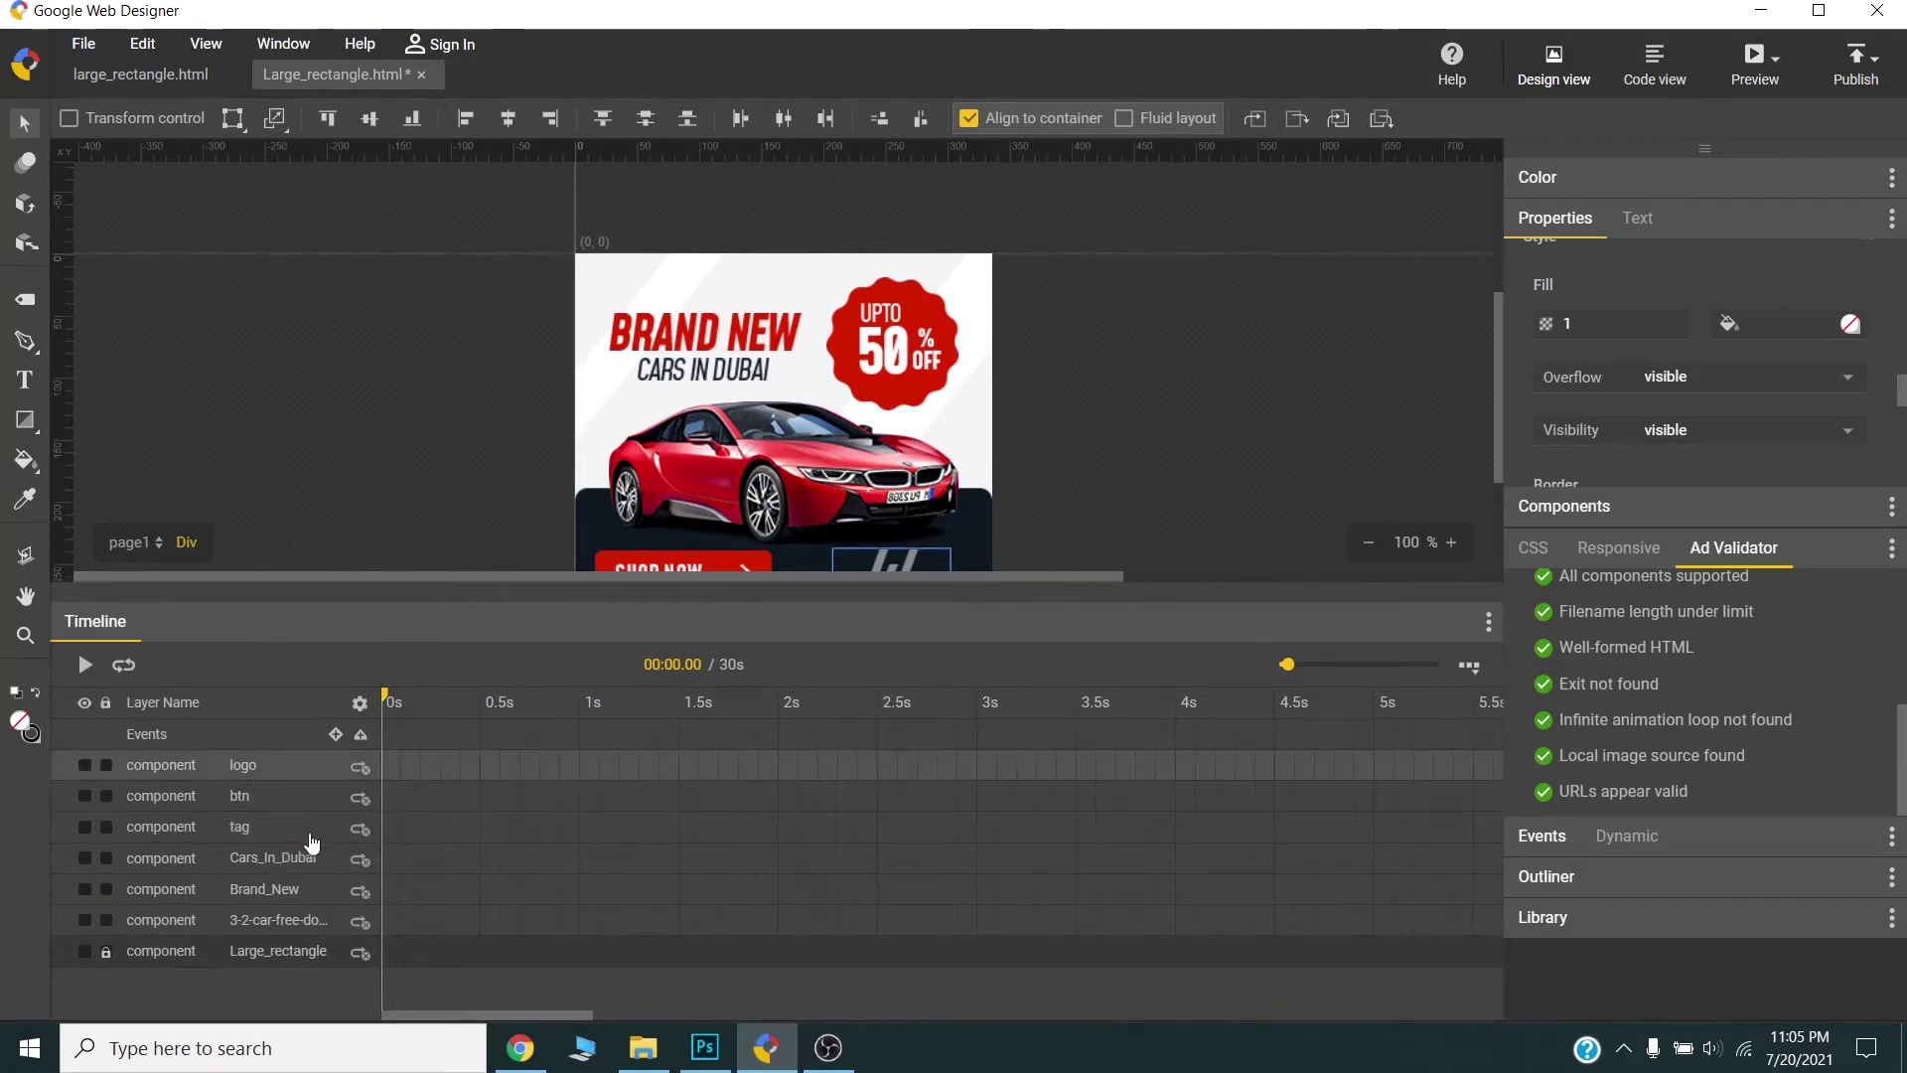
- Select all six component layers and insert keyframes at 0.2s and 0.7s
left_click(290, 921)
left_click(251, 773, "shift")
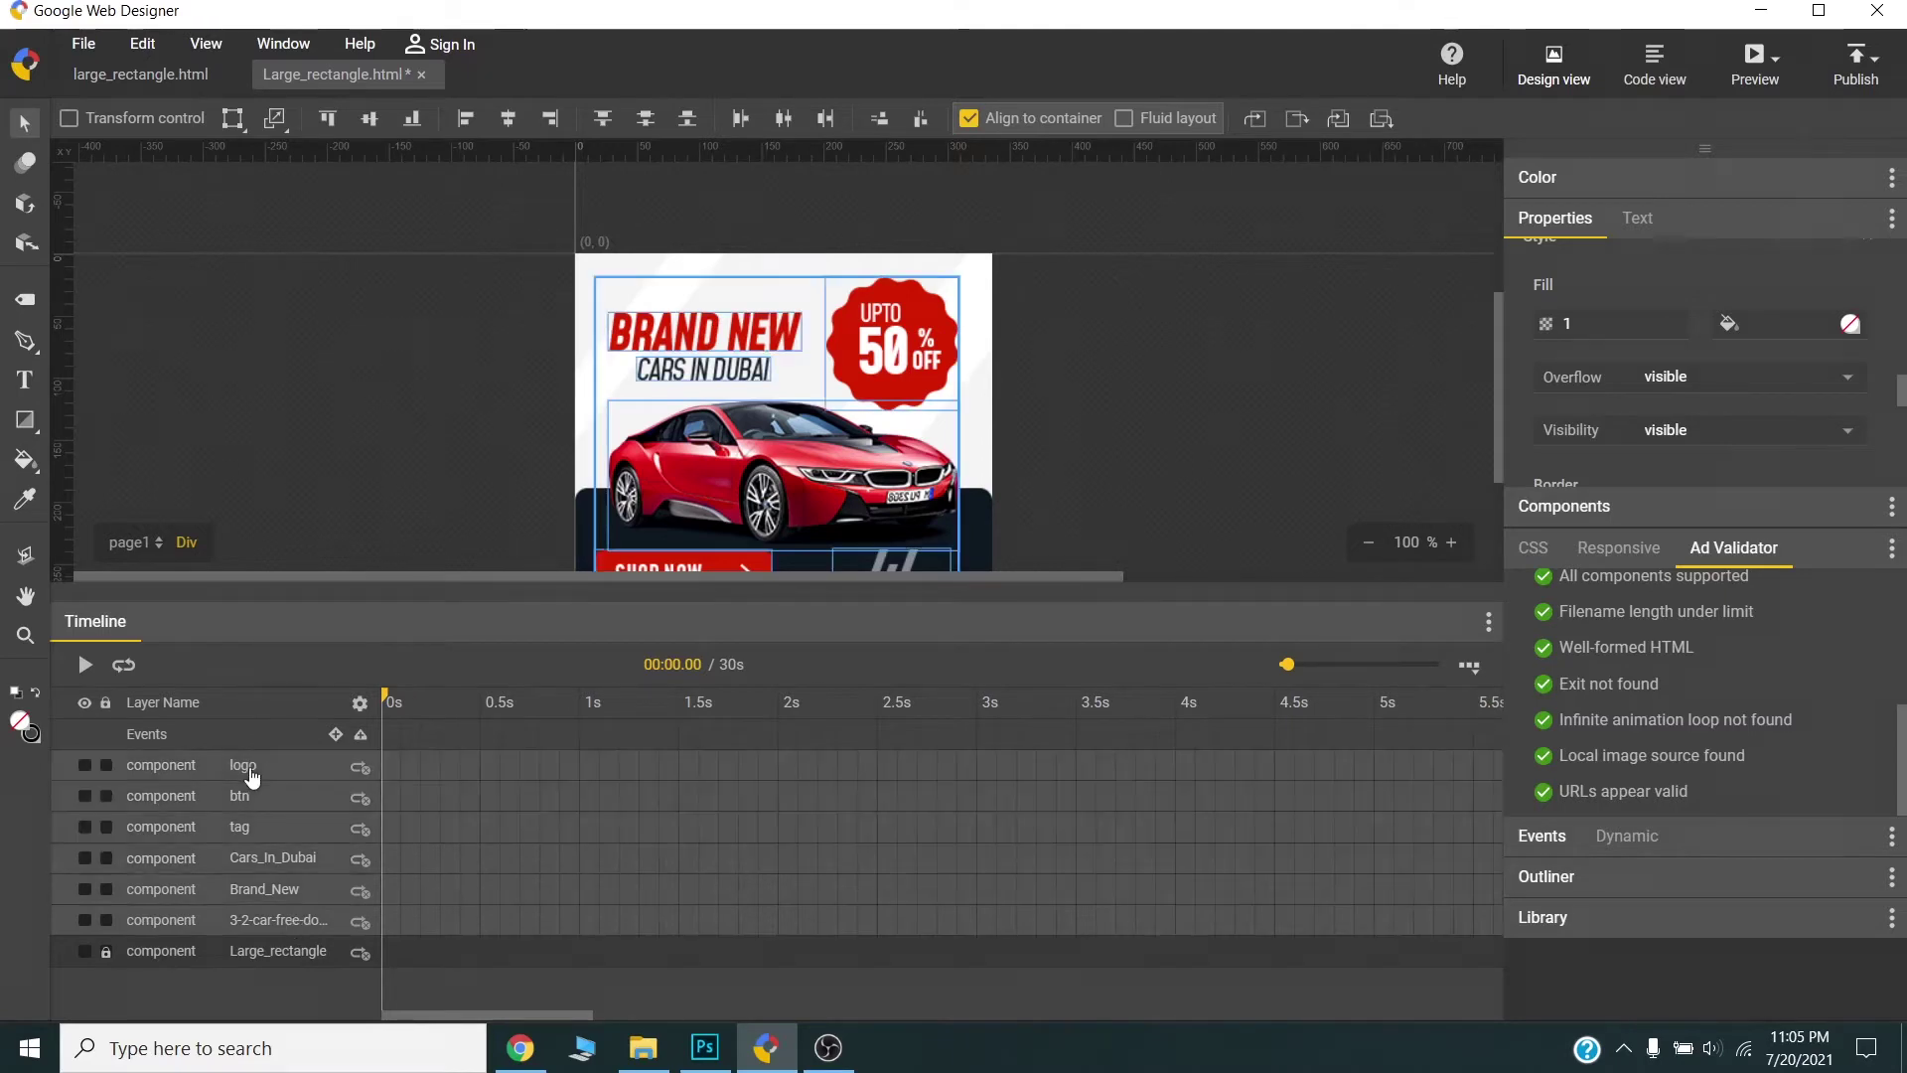
left_click(415, 927)
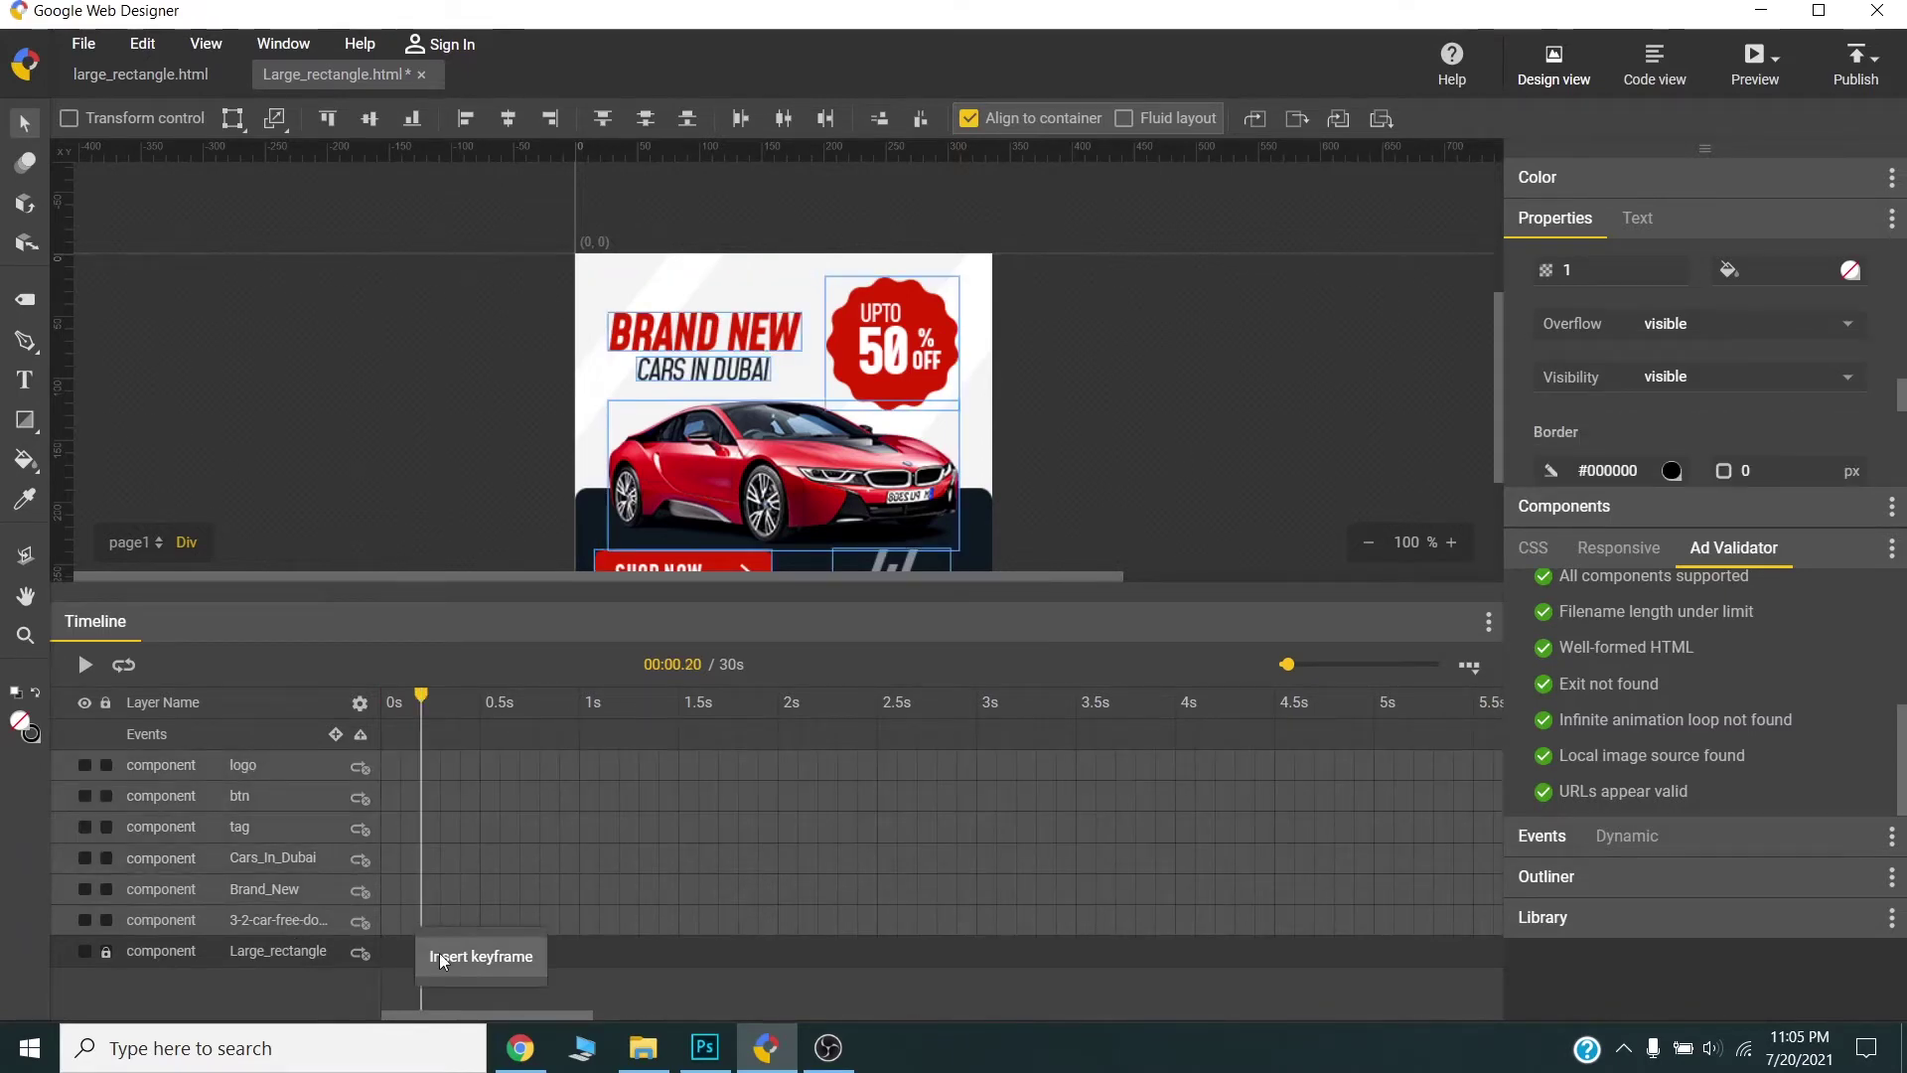
key("F6")
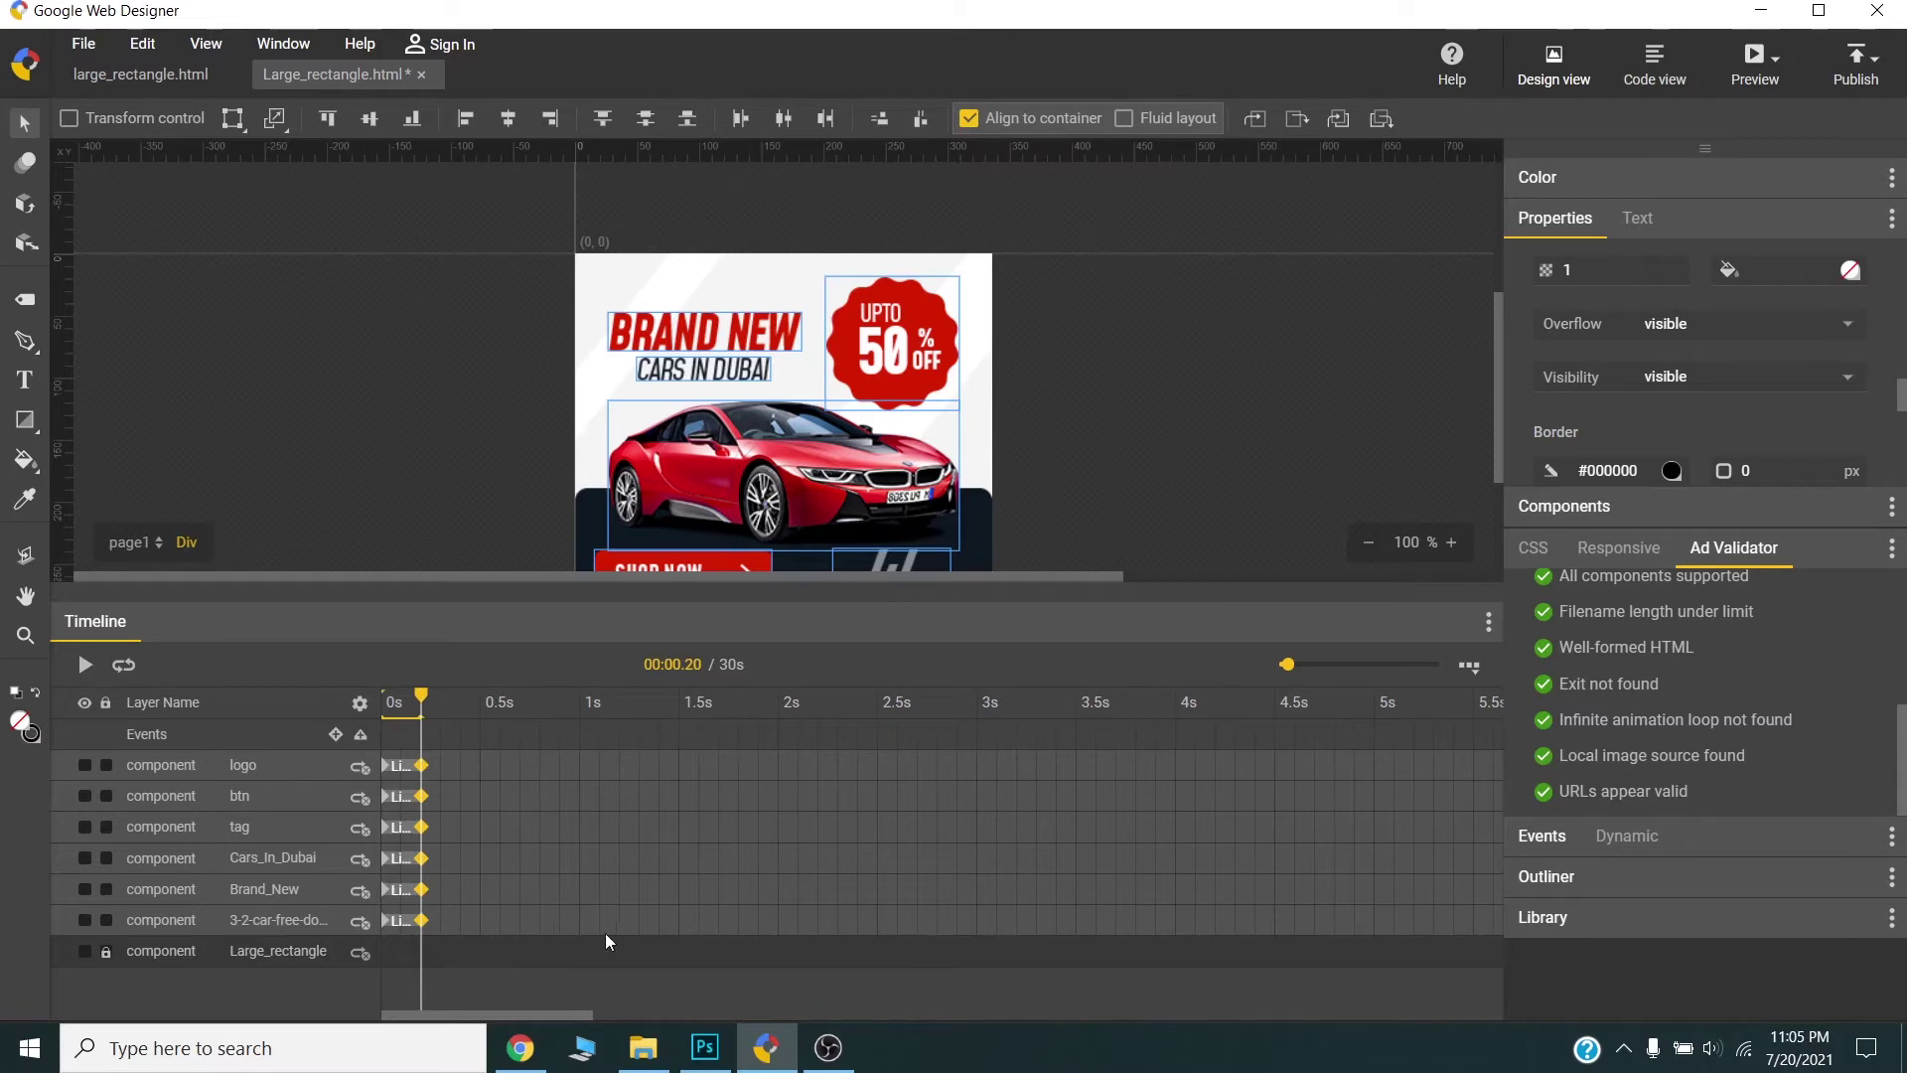
left_click(520, 920)
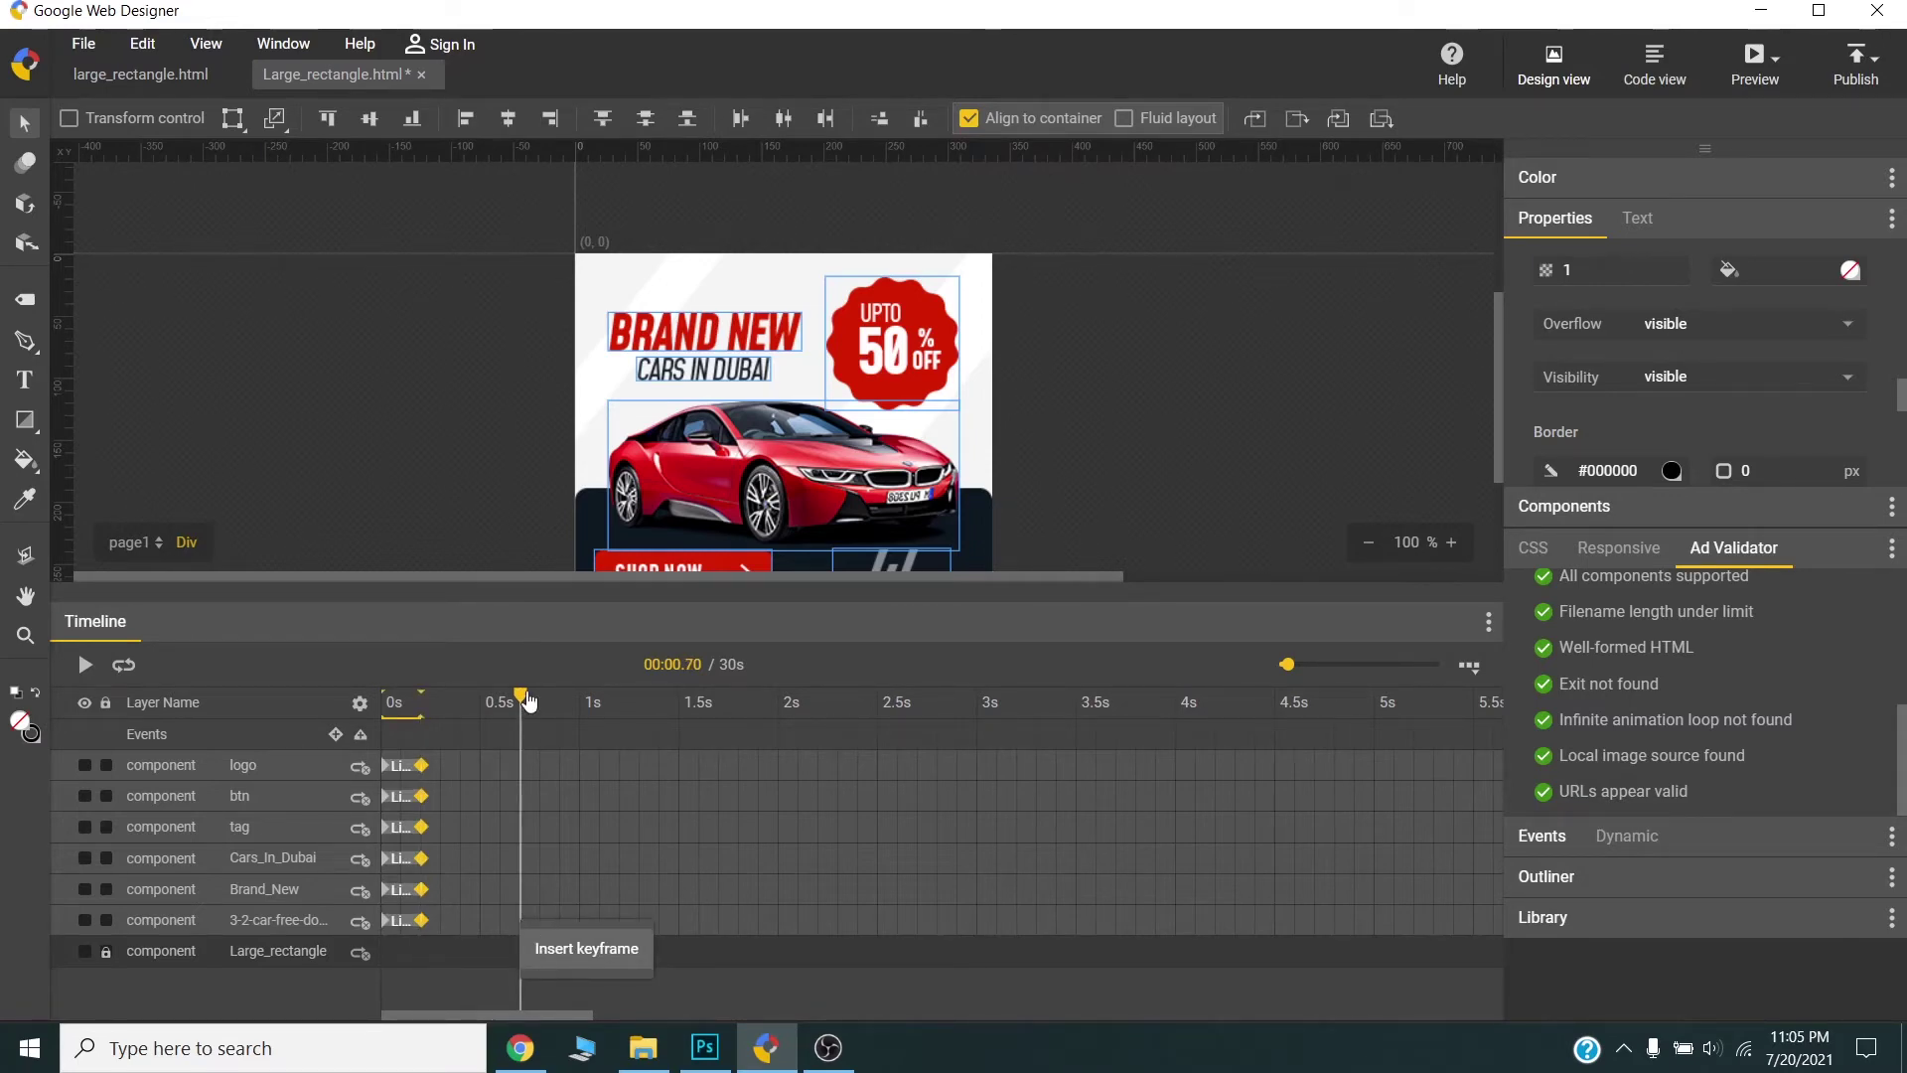
left_click(568, 948)
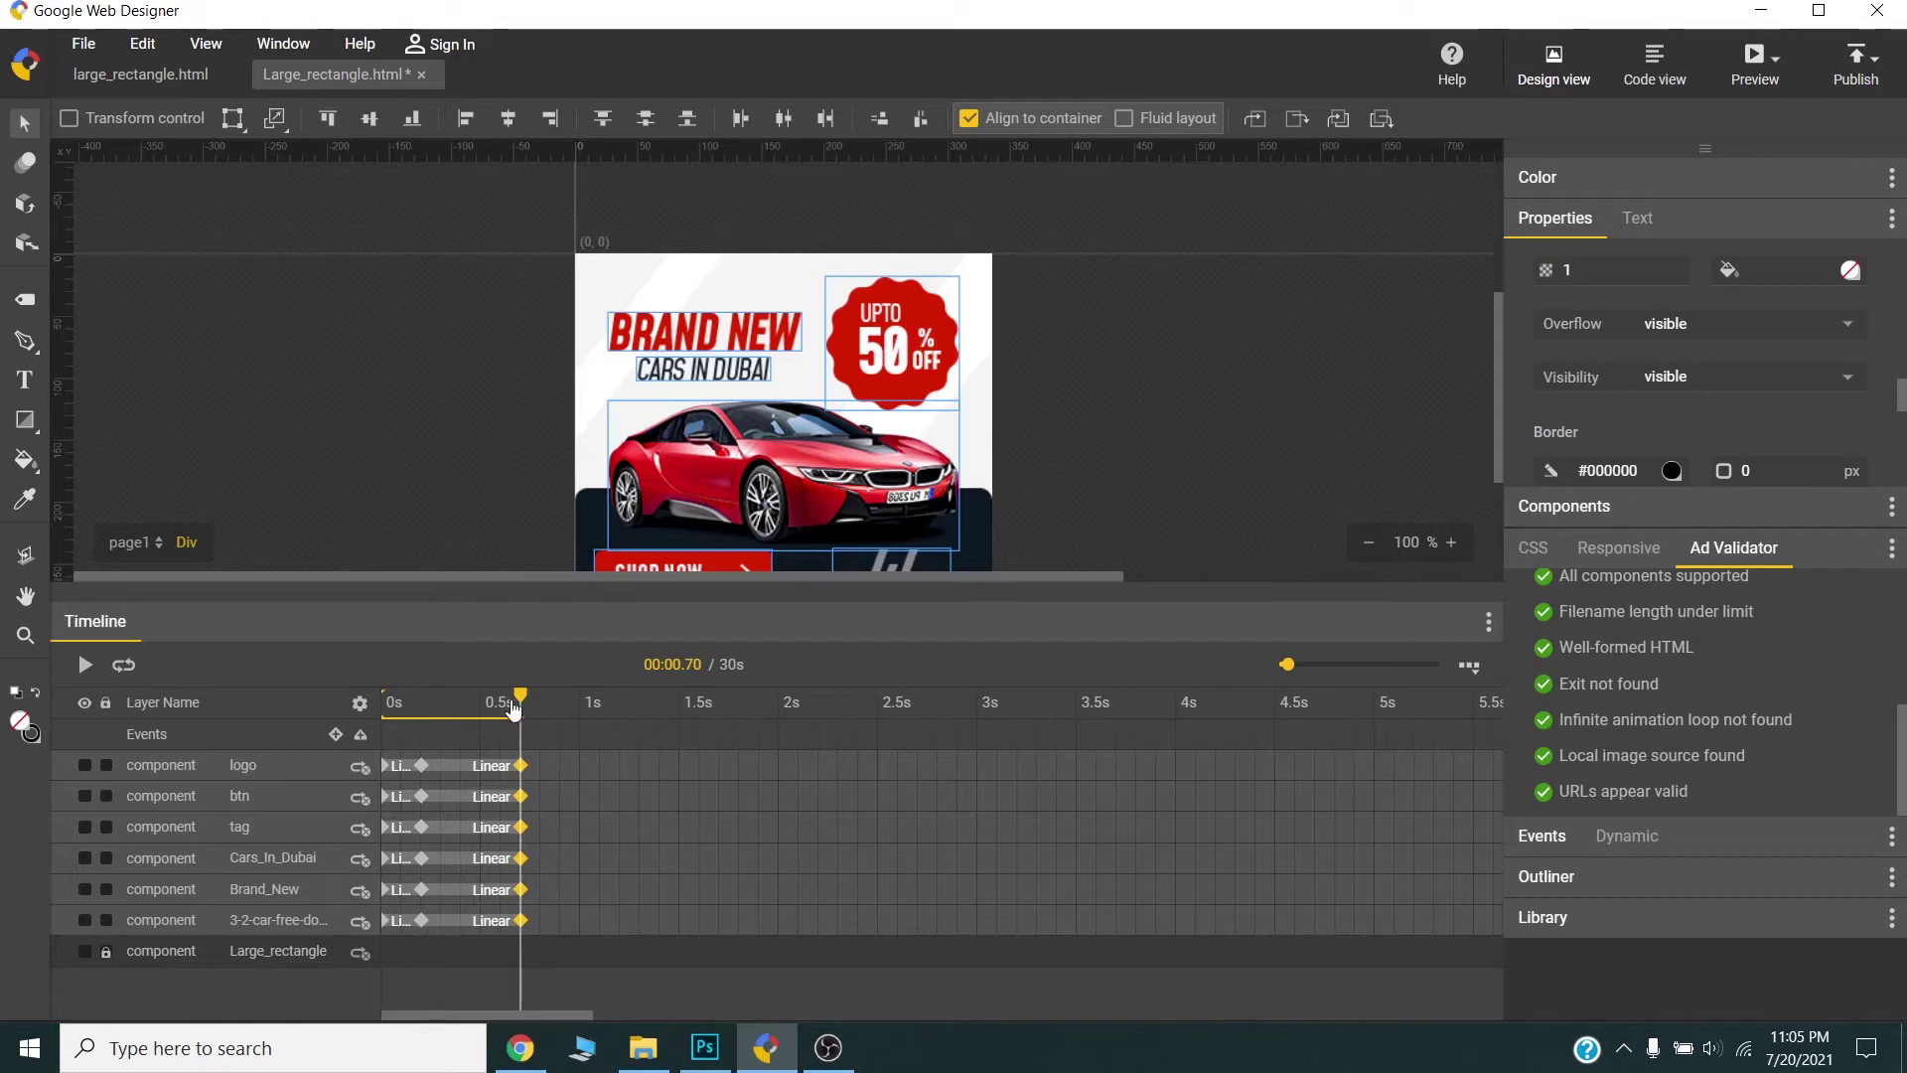
left_click_drag(516, 706, 421, 703)
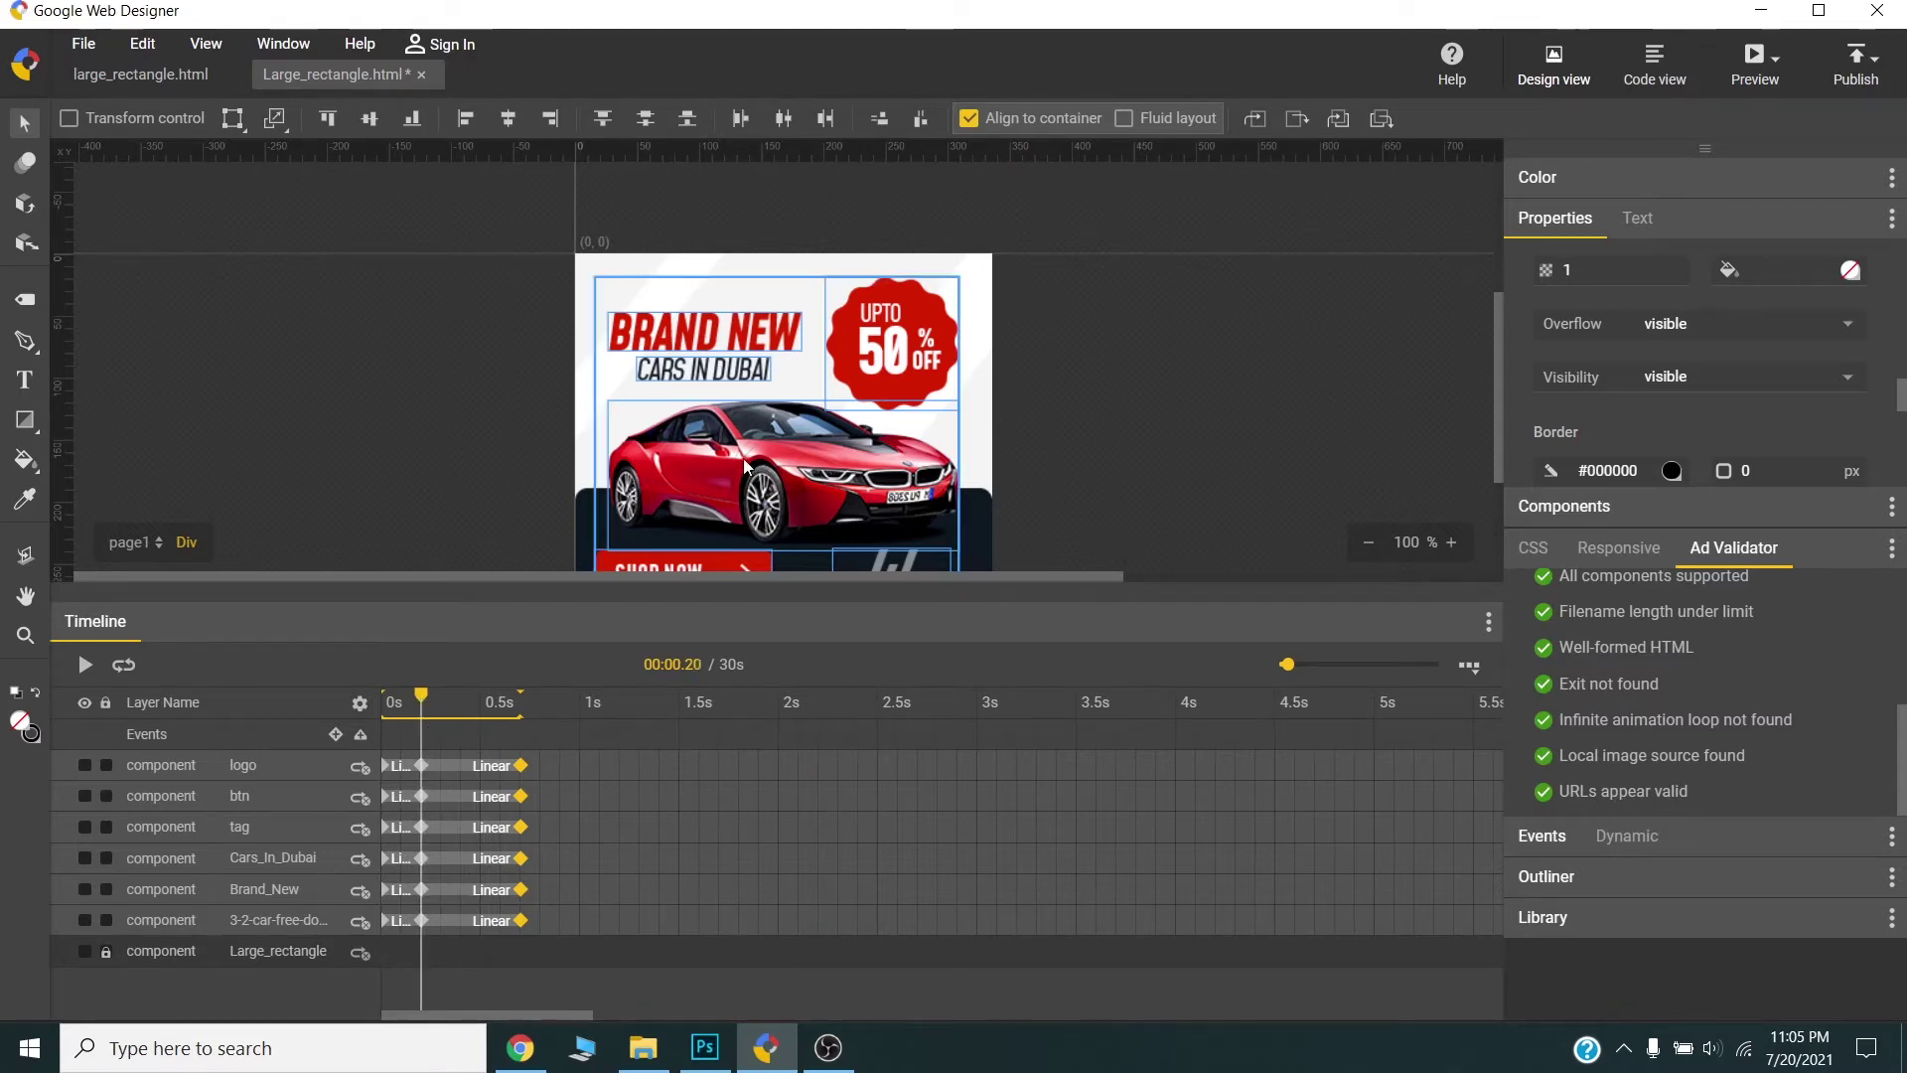
- Drag the car image off the banner's left edge to X -222 px at 0.2s
left_click(1034, 414)
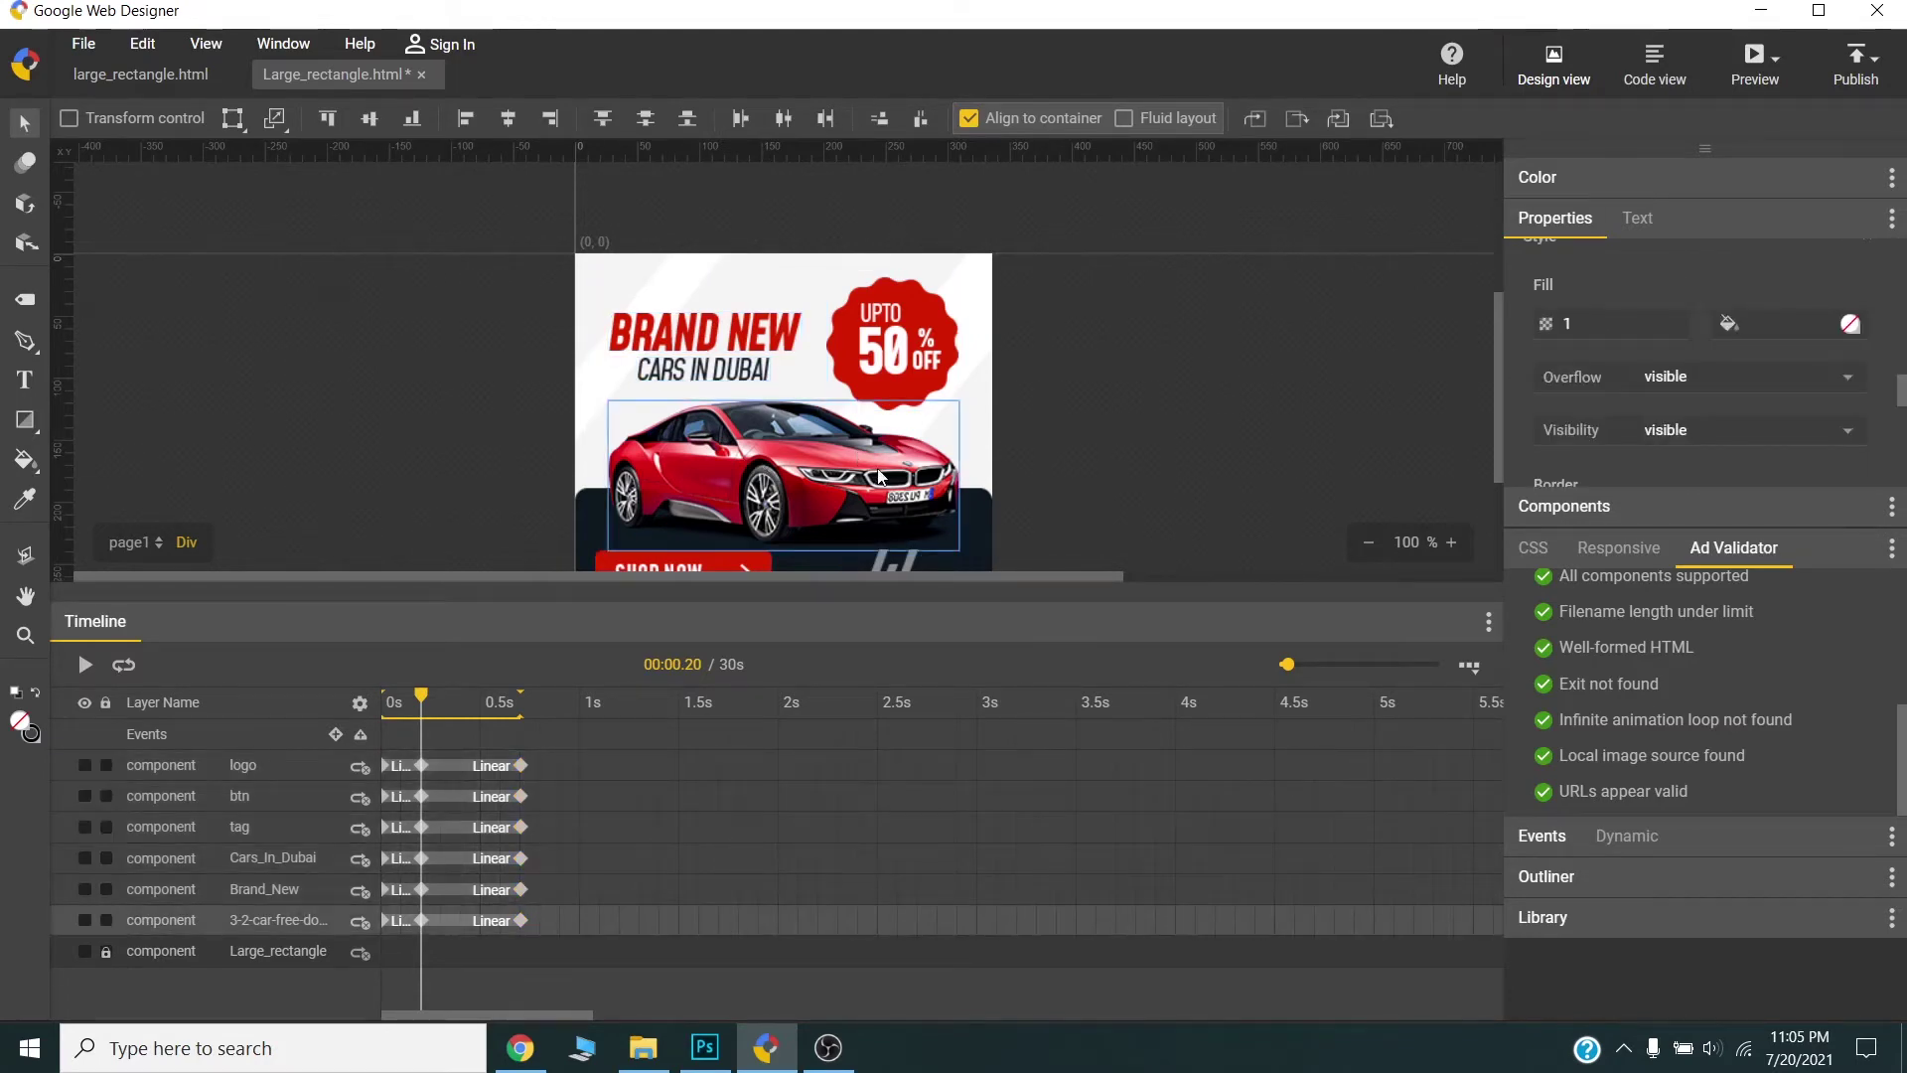
scroll(879, 476, "down", 2)
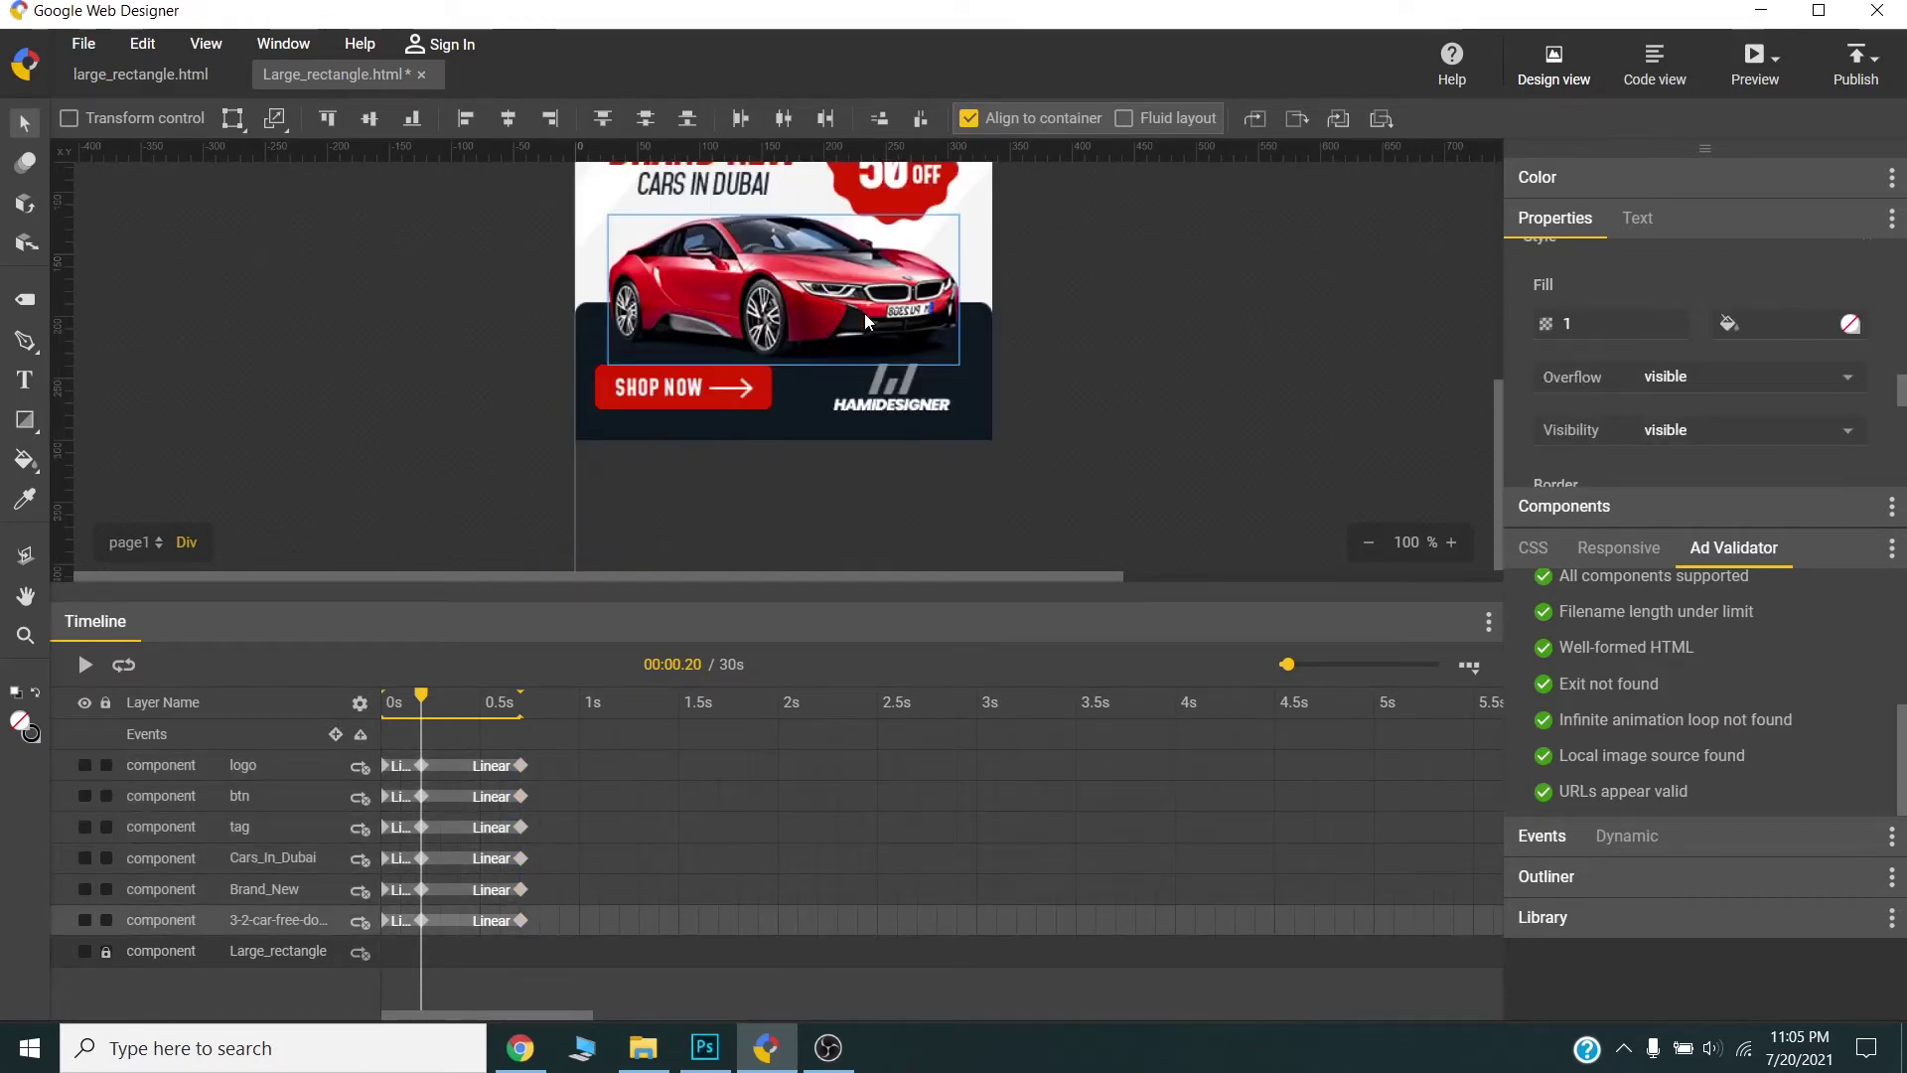
left_click_drag(866, 320, 600, 307)
scroll(1661, 276, "up", 3)
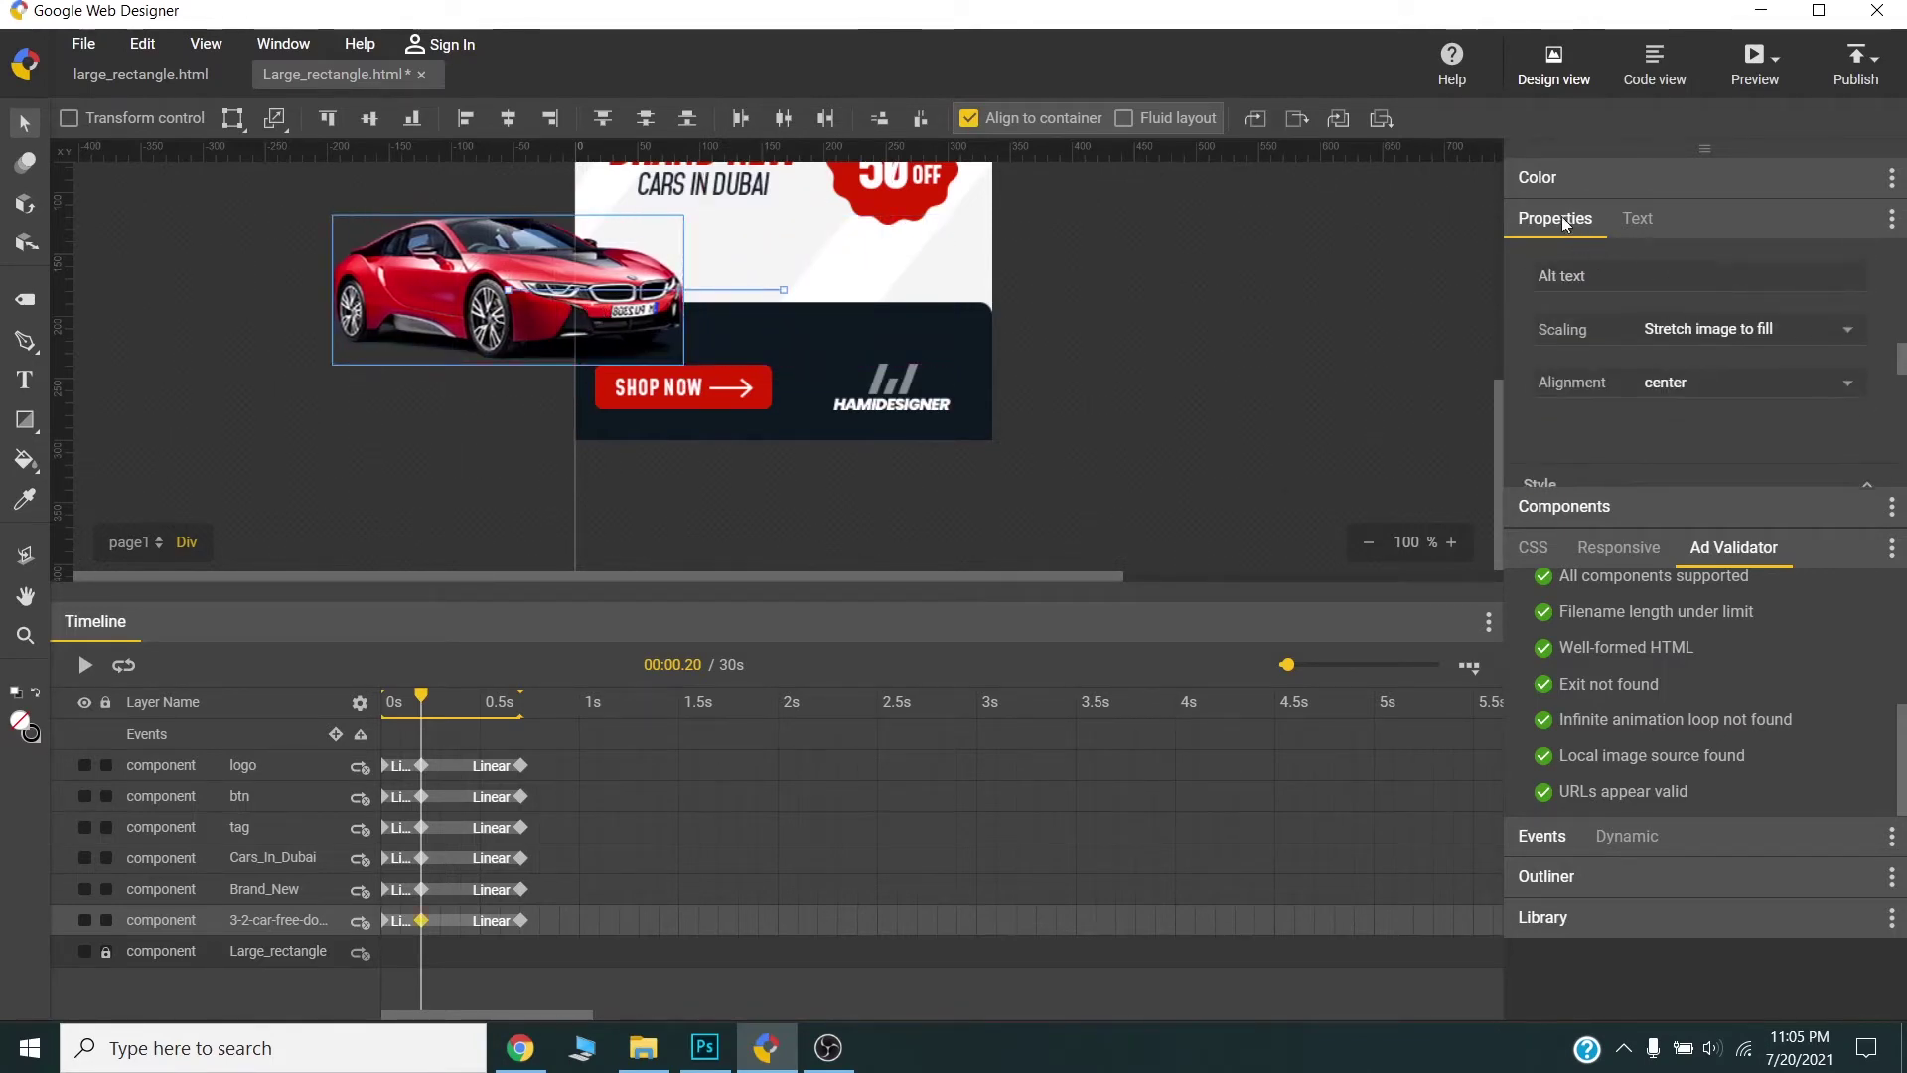
- Collapse the Ad Validator and enlarge the Properties panel to view the car's transform
left_click(1712, 553)
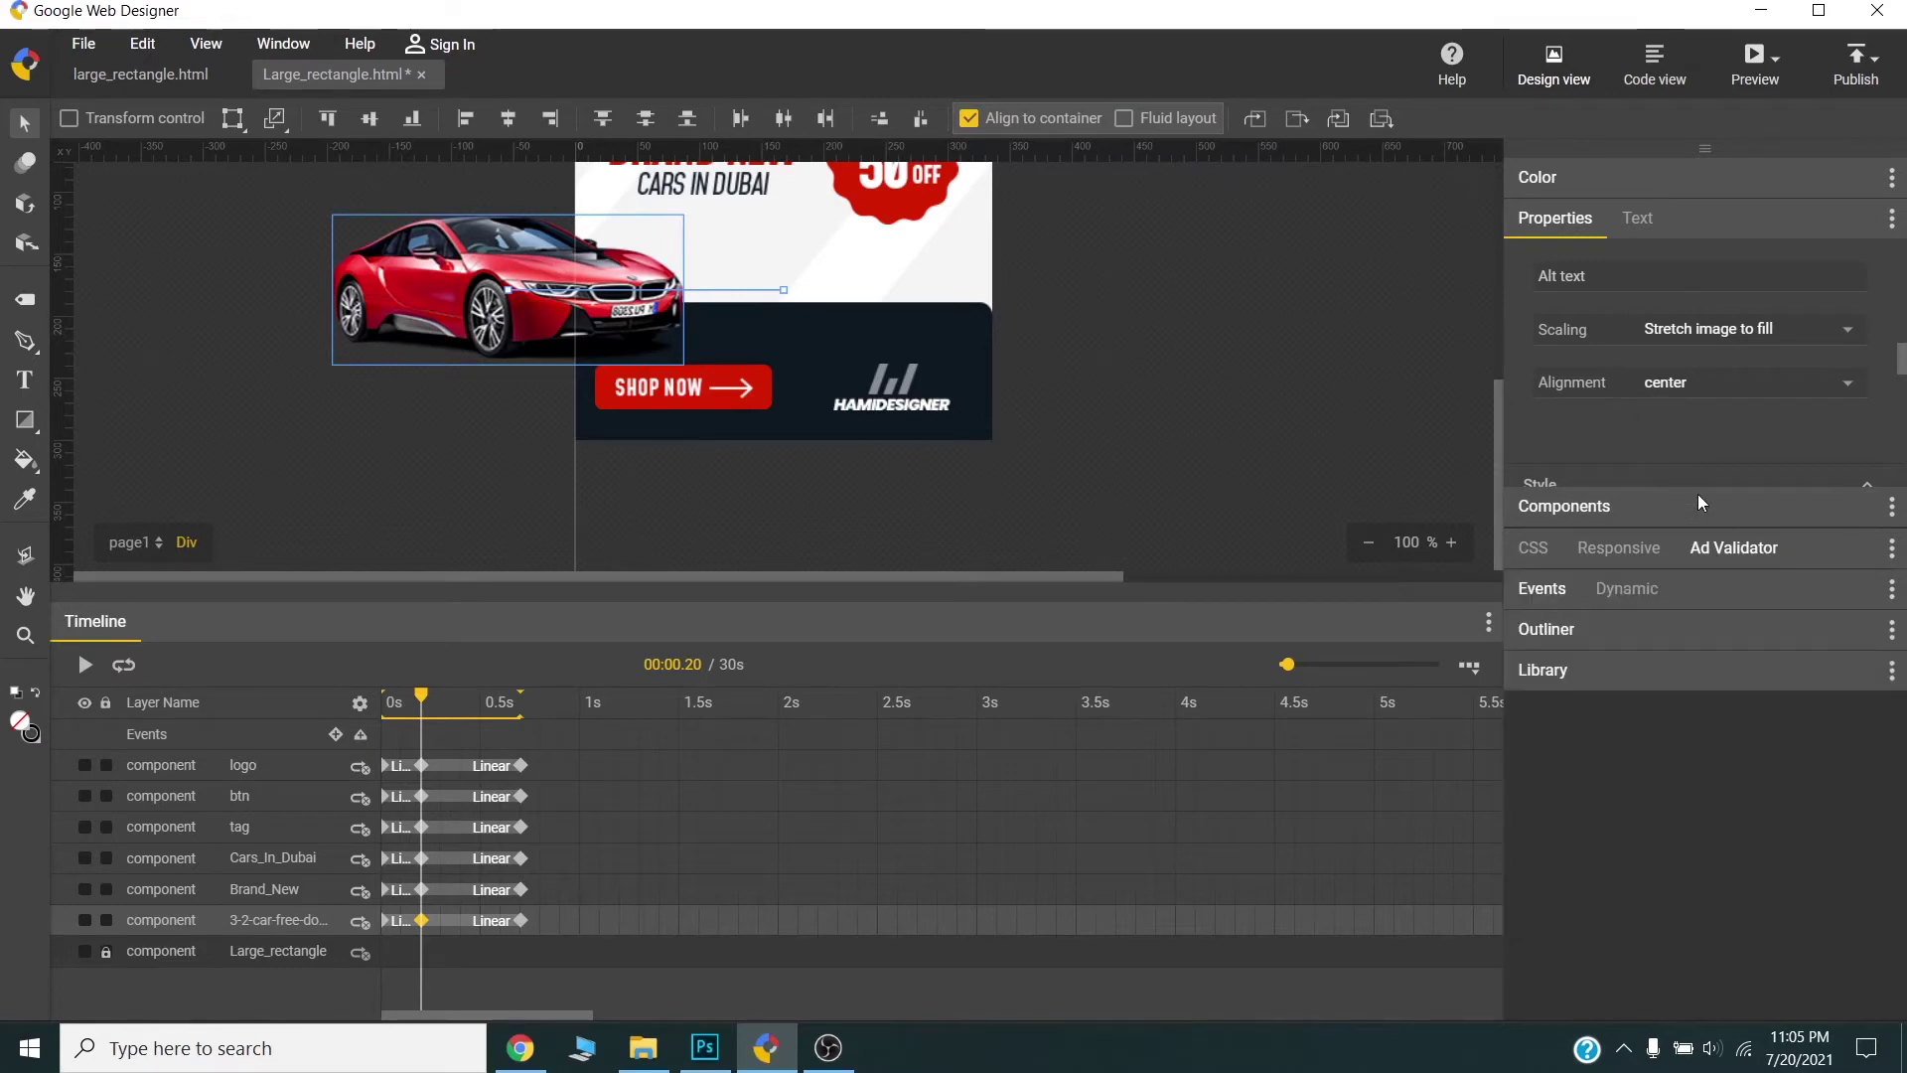
left_click_drag(1697, 491, 1694, 918)
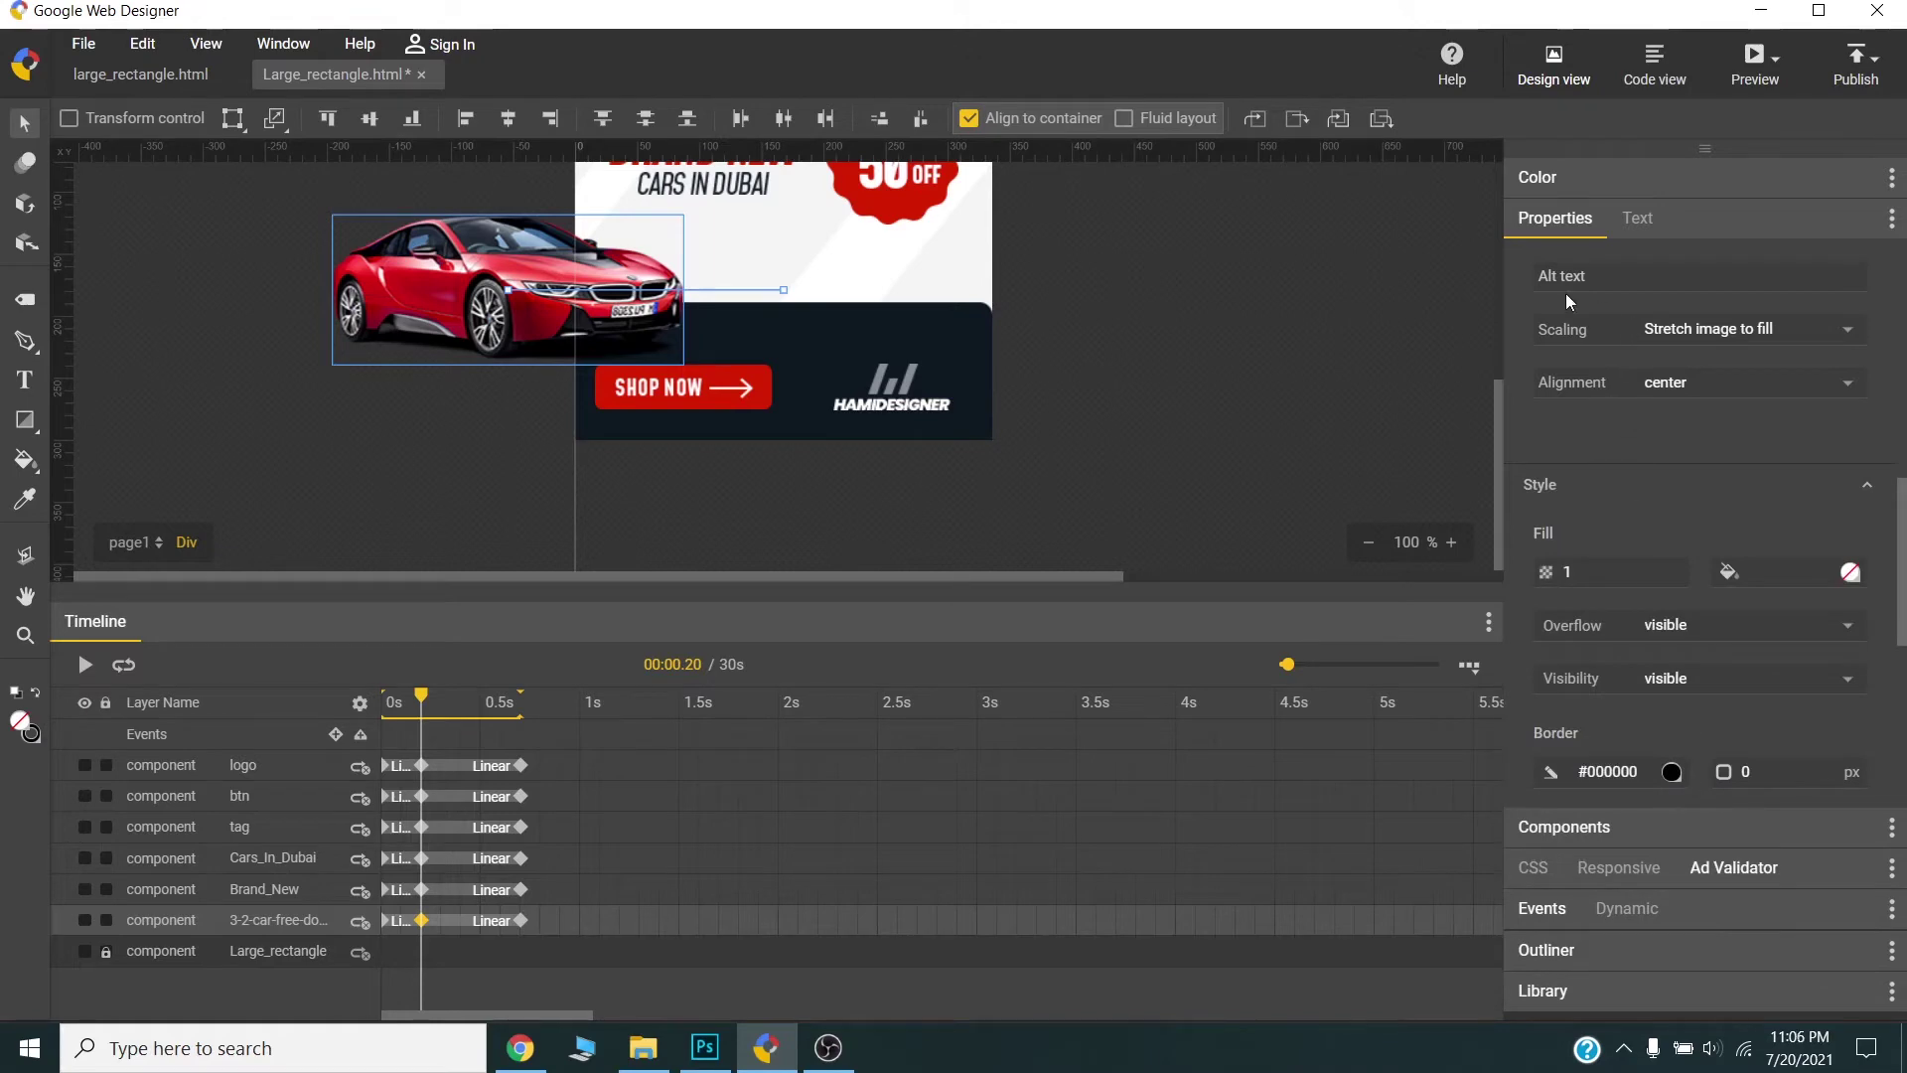
scroll(1665, 420, "up", 4)
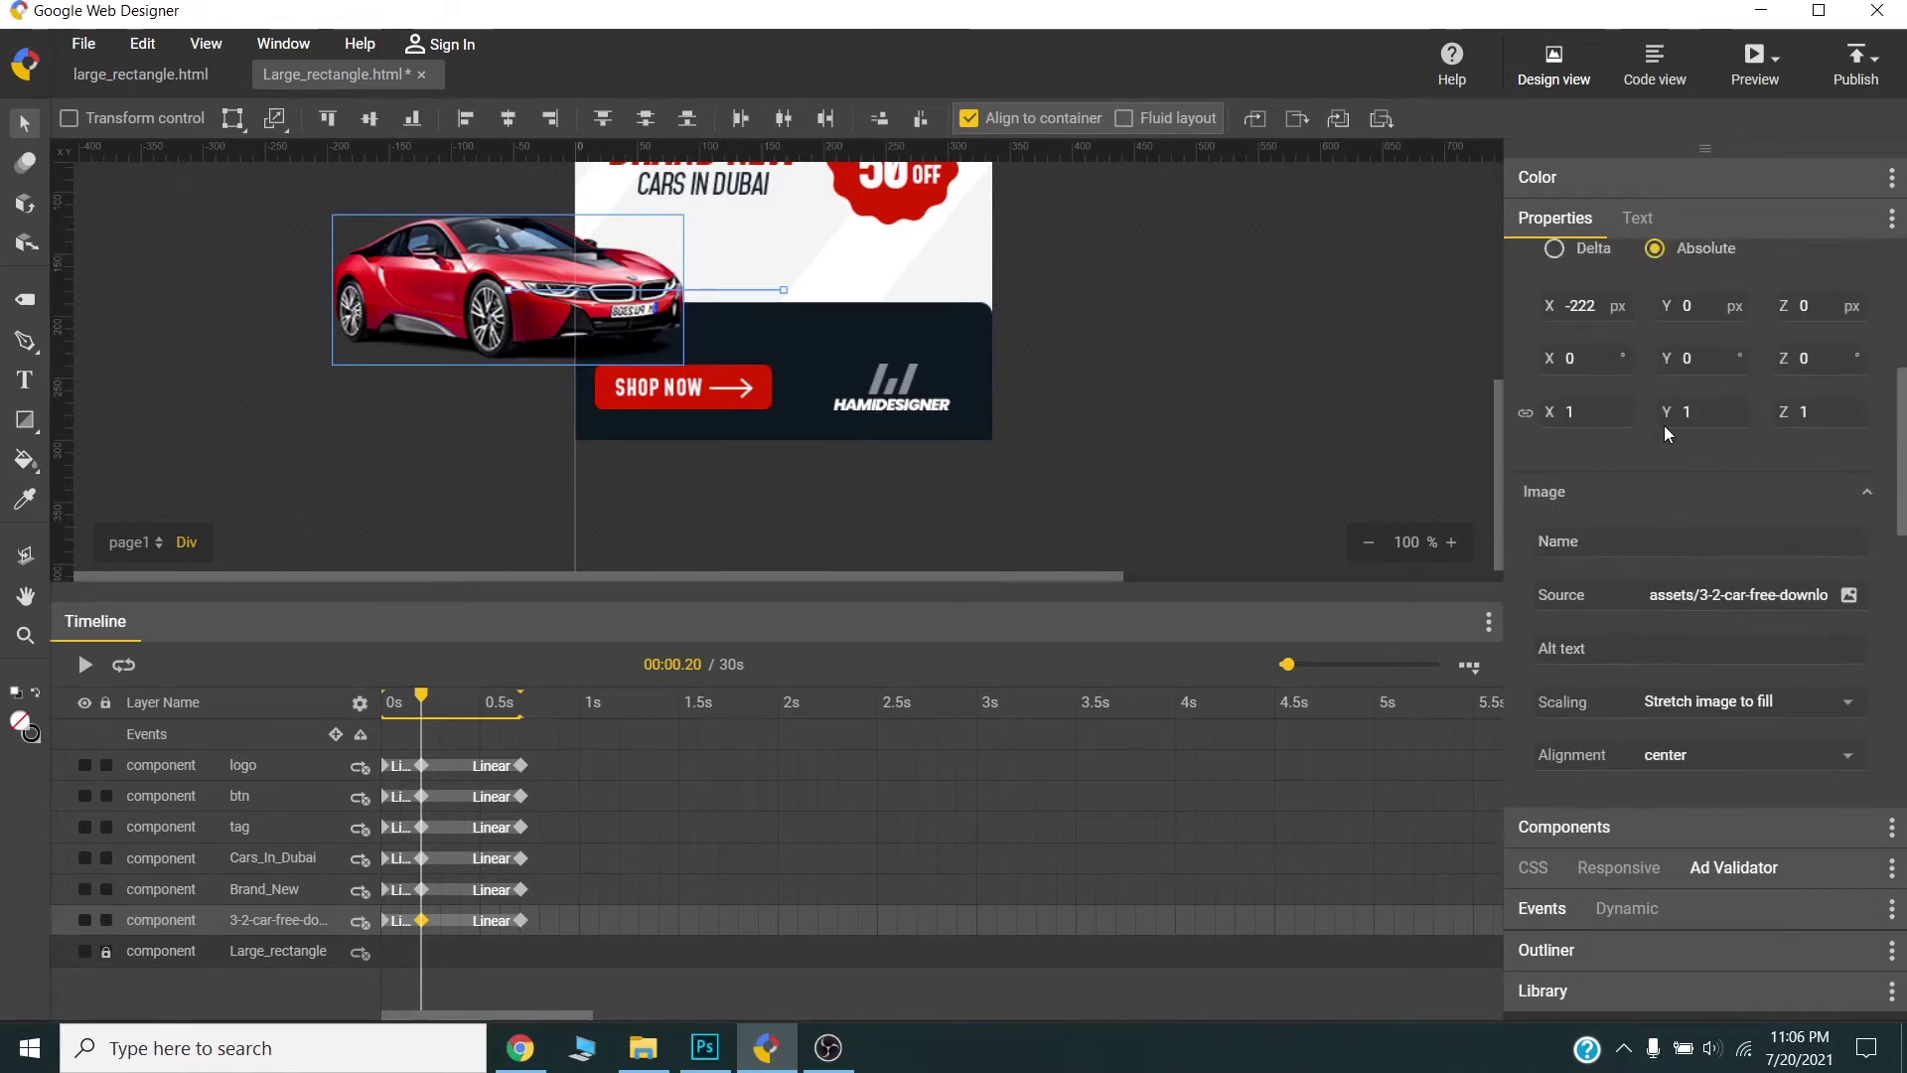
scroll(1665, 425, "up", 5)
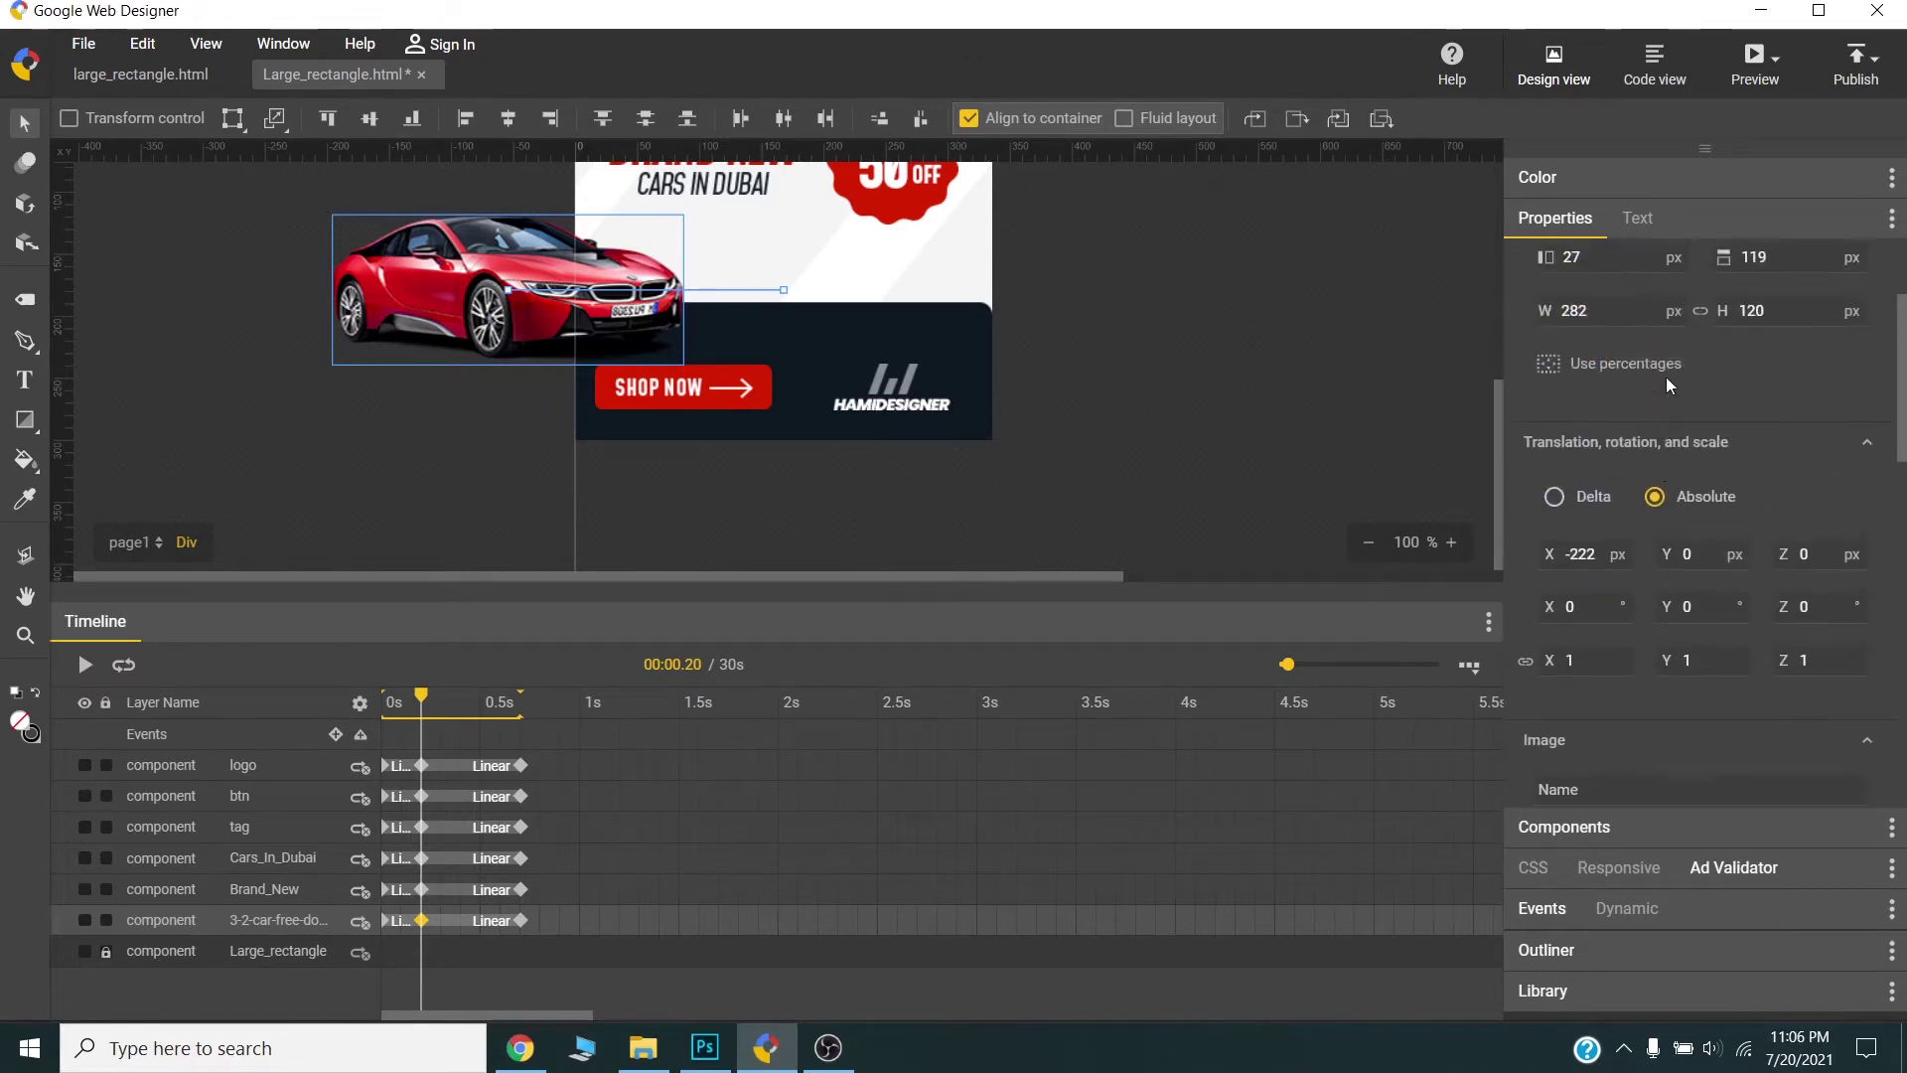
scroll(1669, 385, "up", 4)
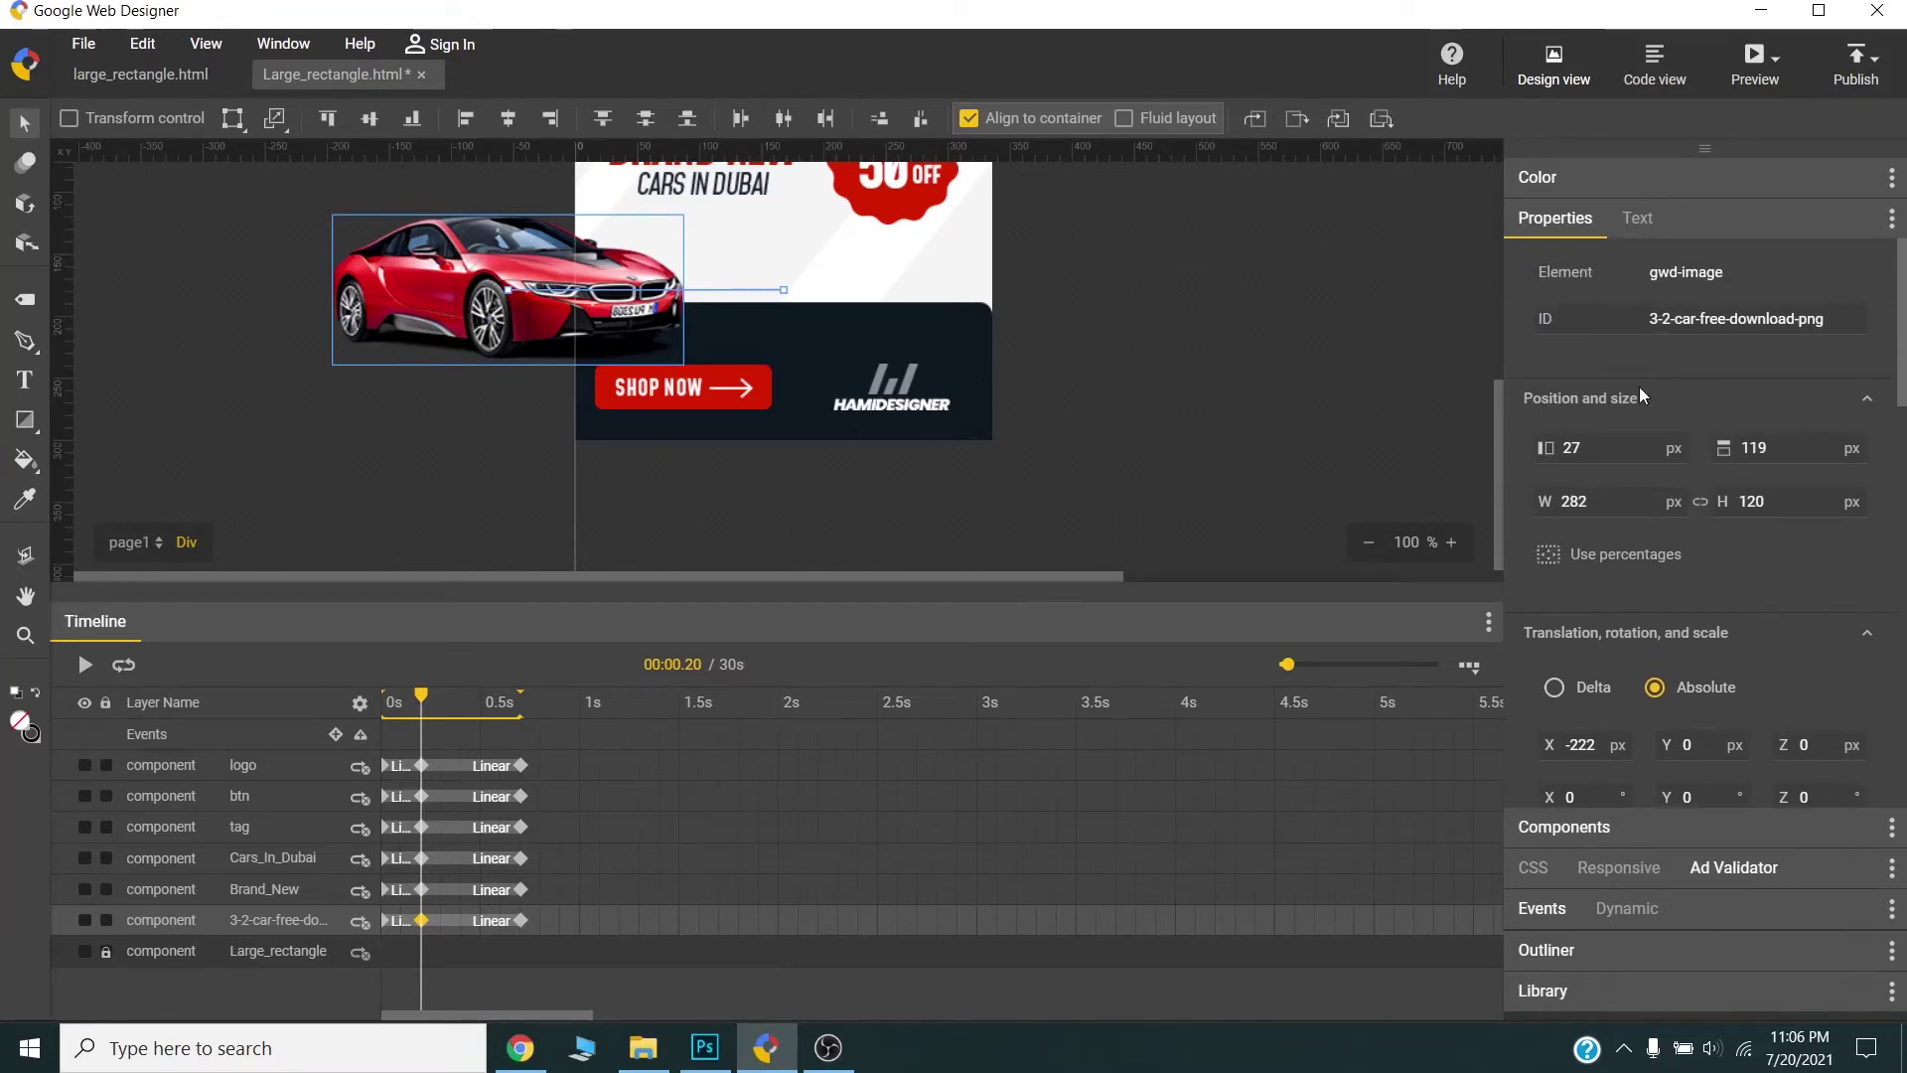
scroll(1736, 620, "down", 1)
scroll(1736, 620, "down", 4)
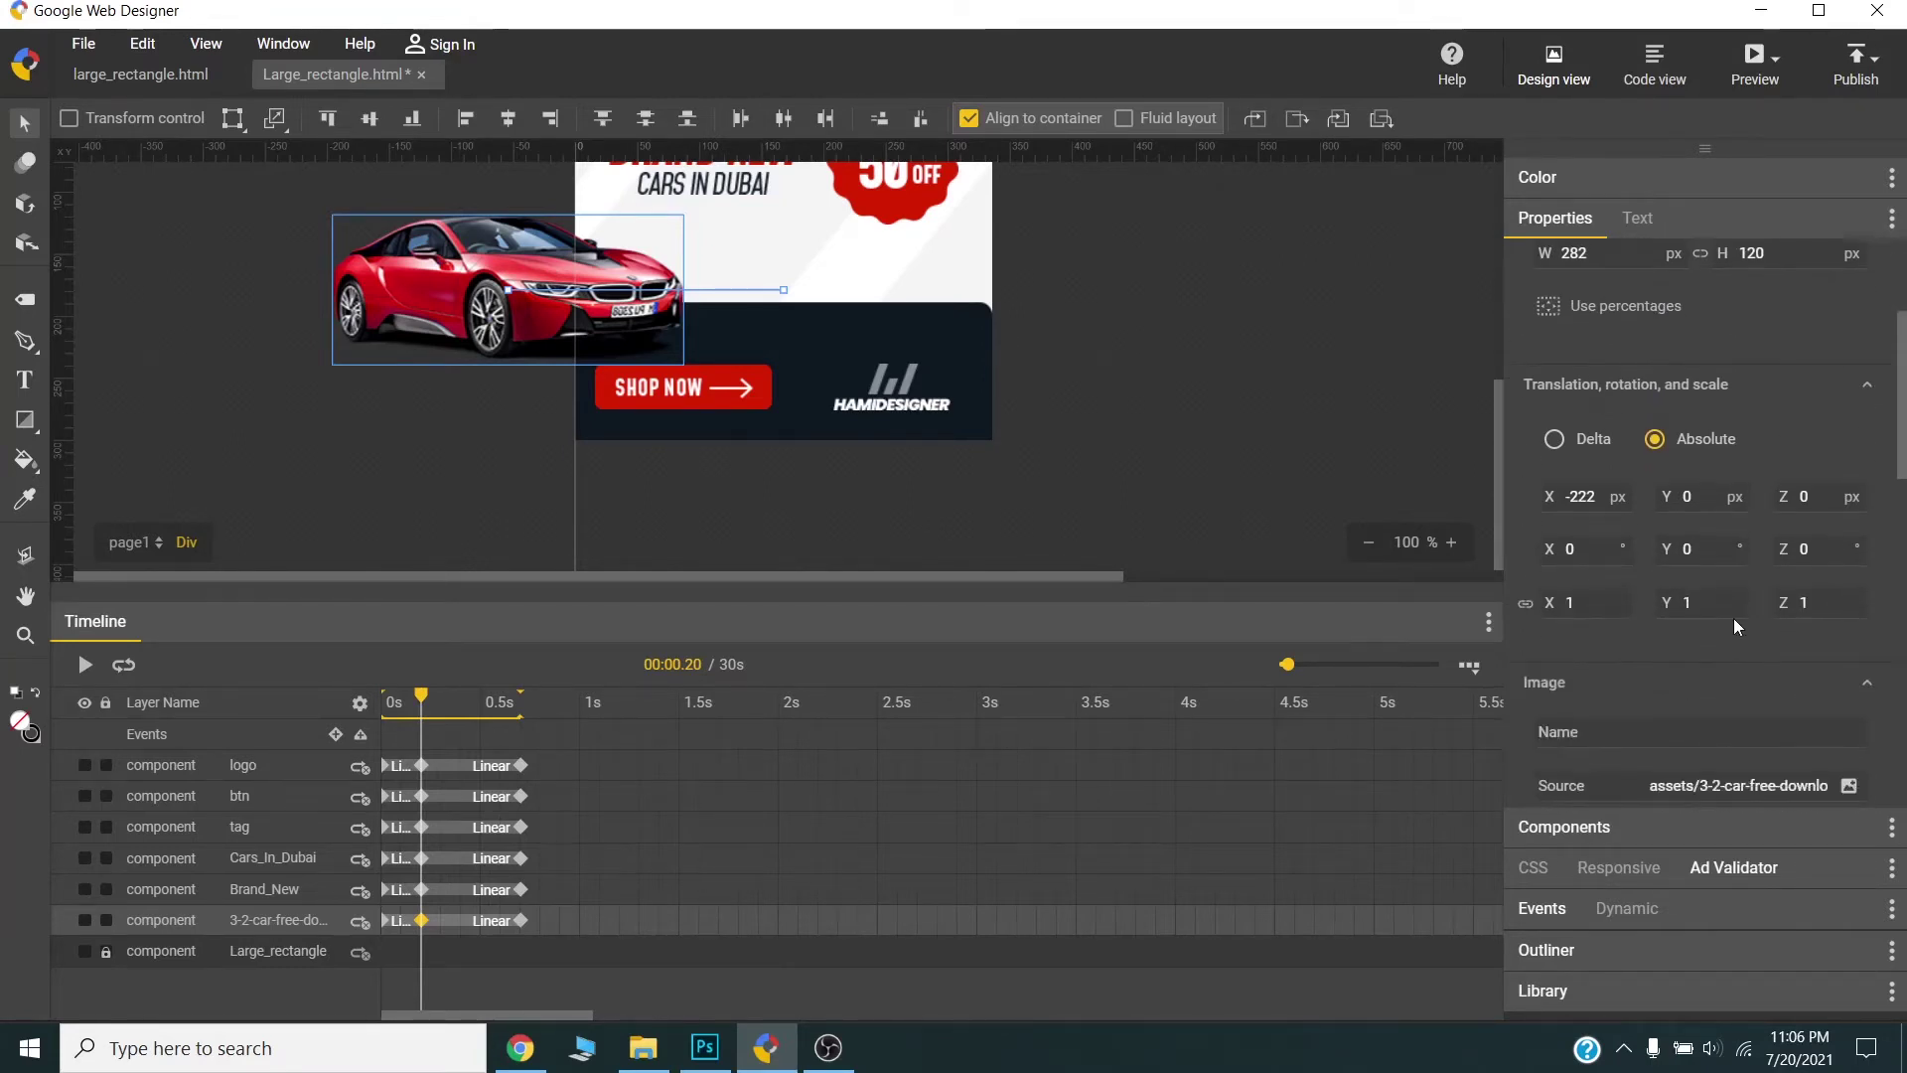
- Change the car's horizontal scale value in the Properties panel
left_click(1571, 604)
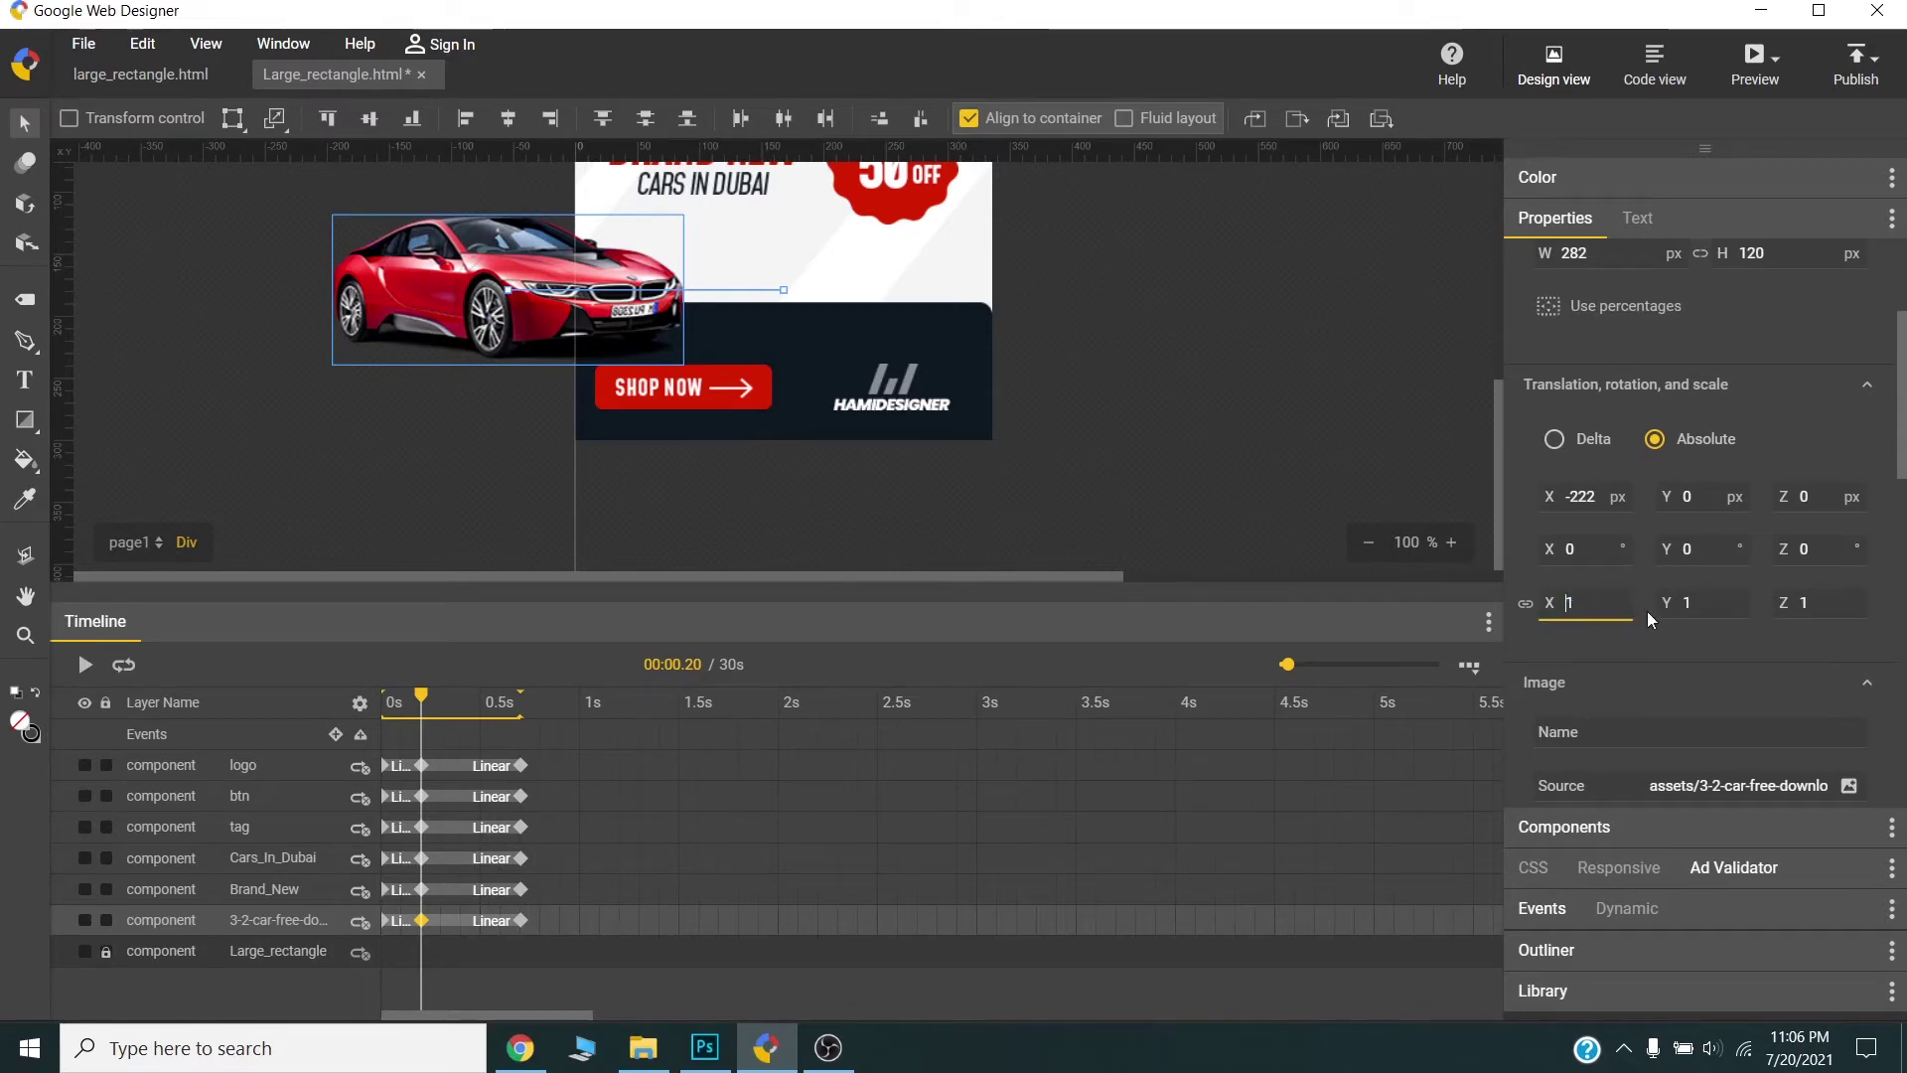
key("ctrl+a")
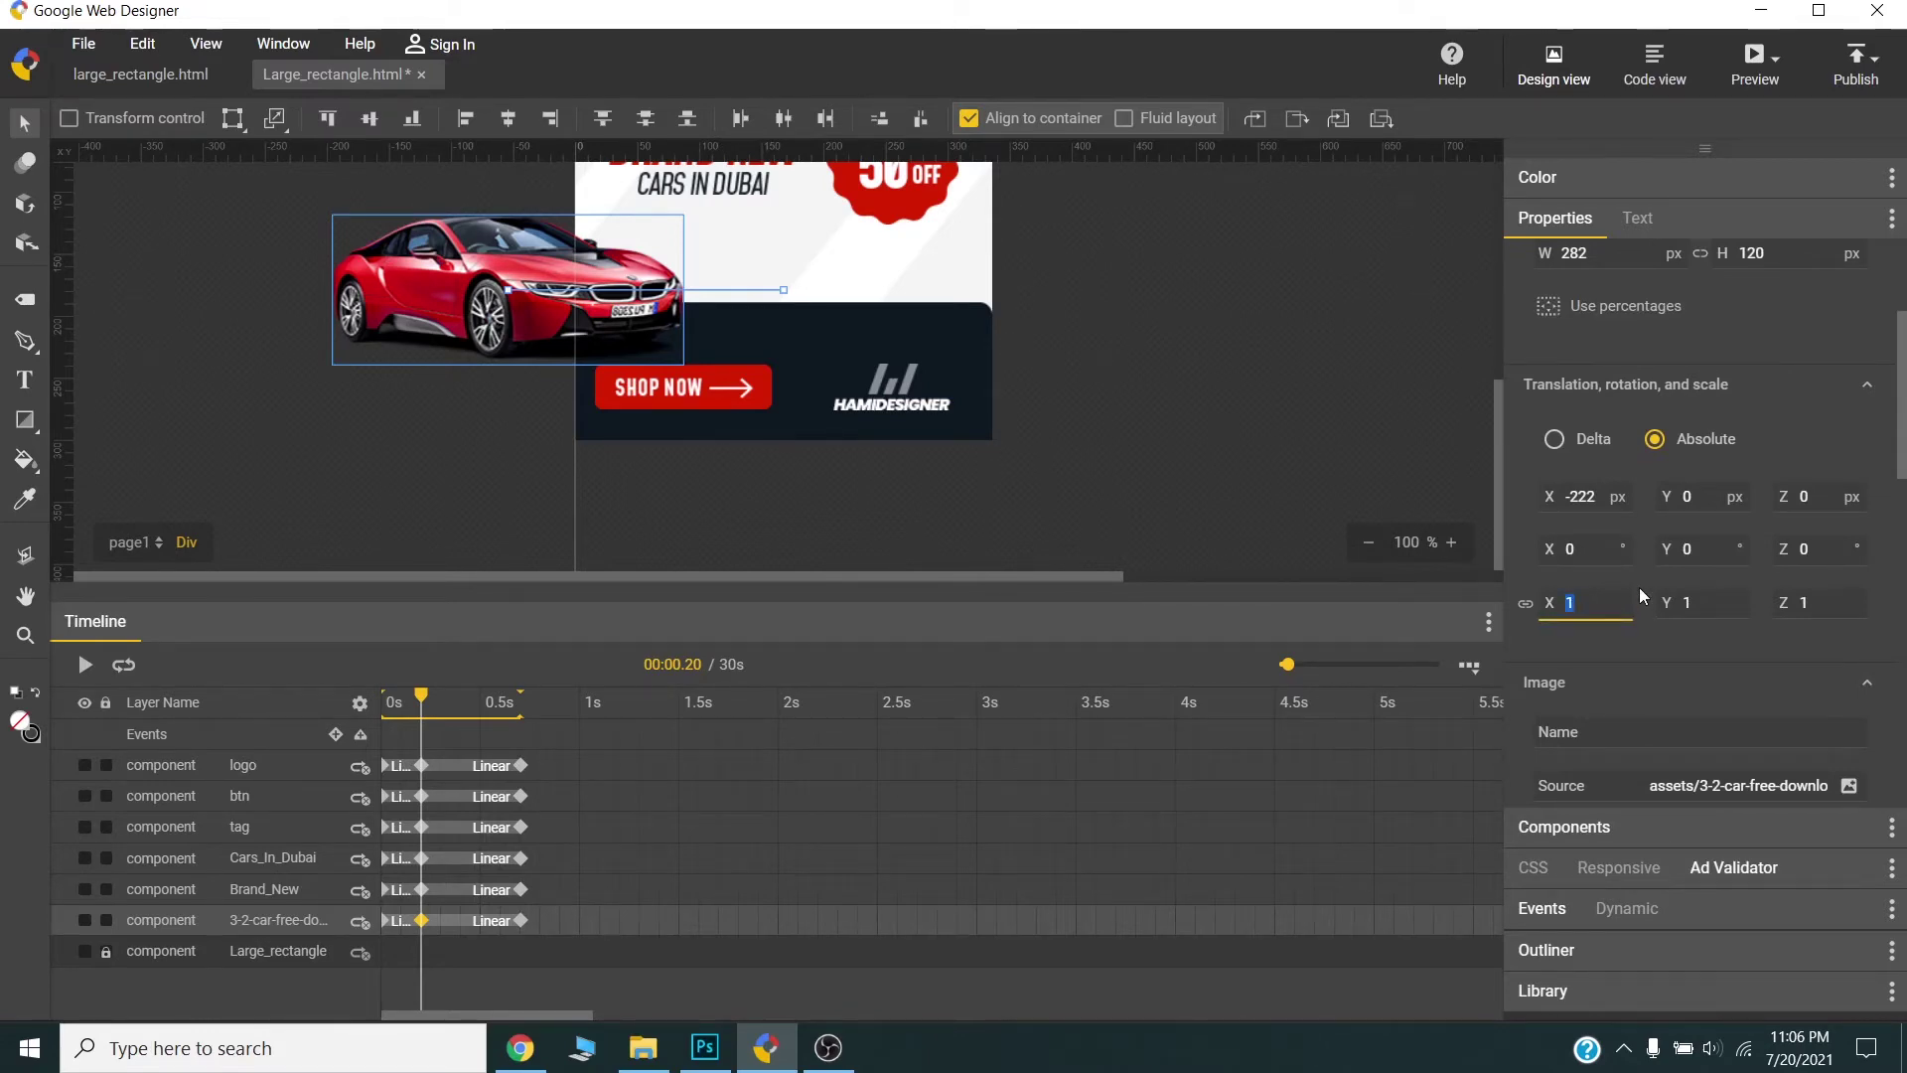
type("0.5")
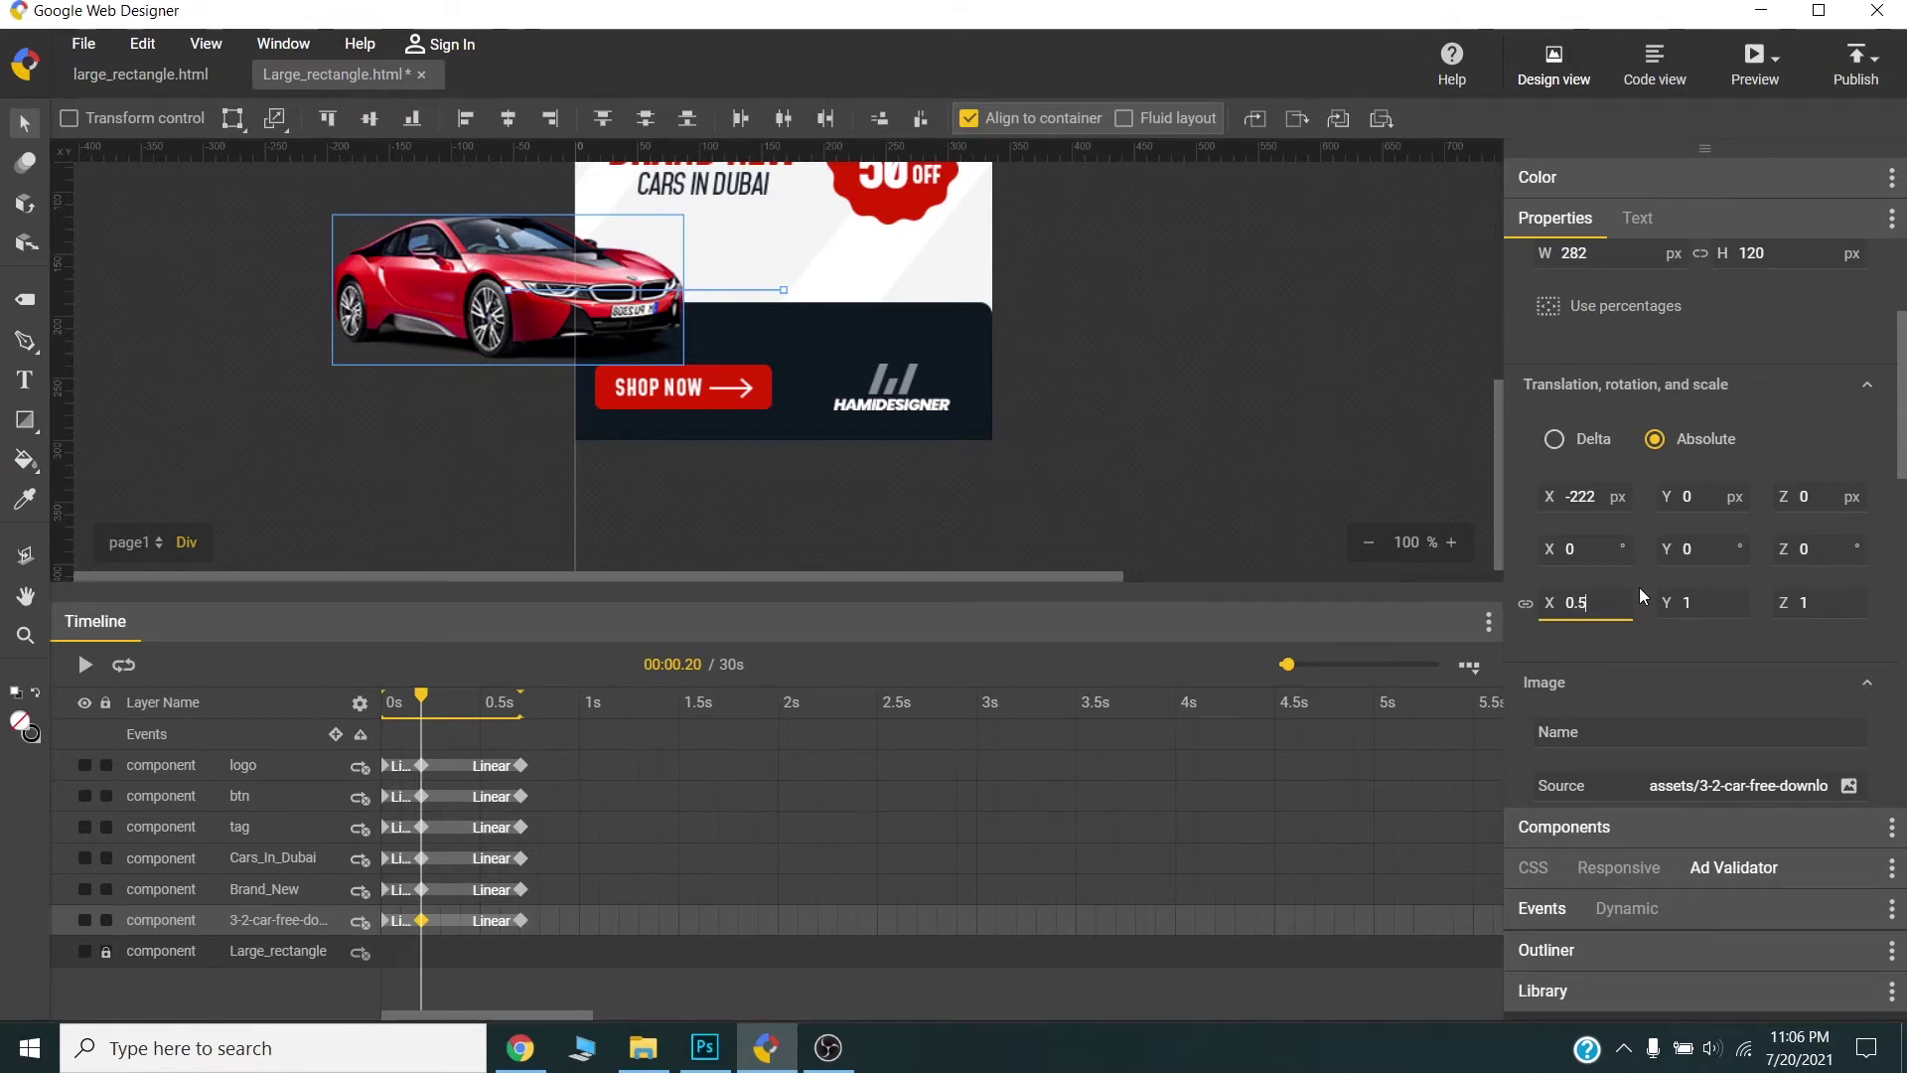
key("Tab")
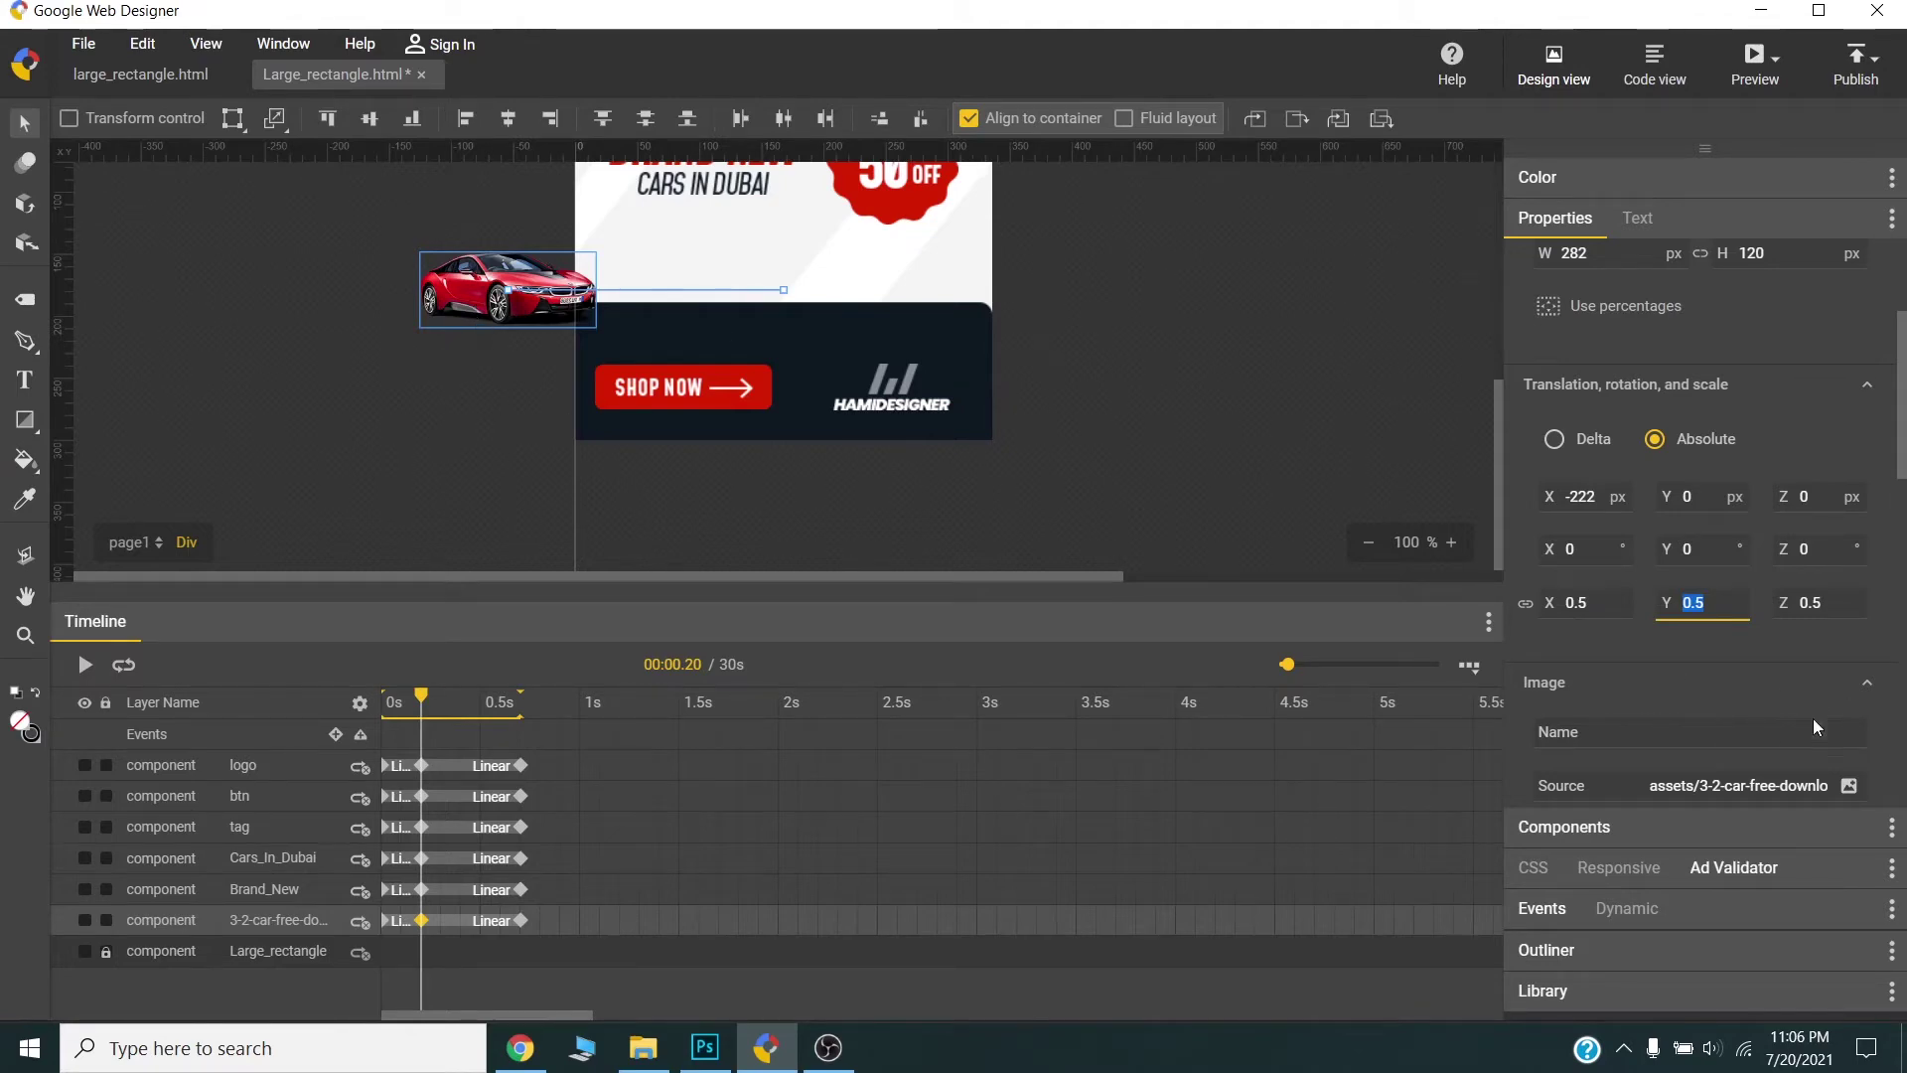
scroll(1708, 646, "down", 2)
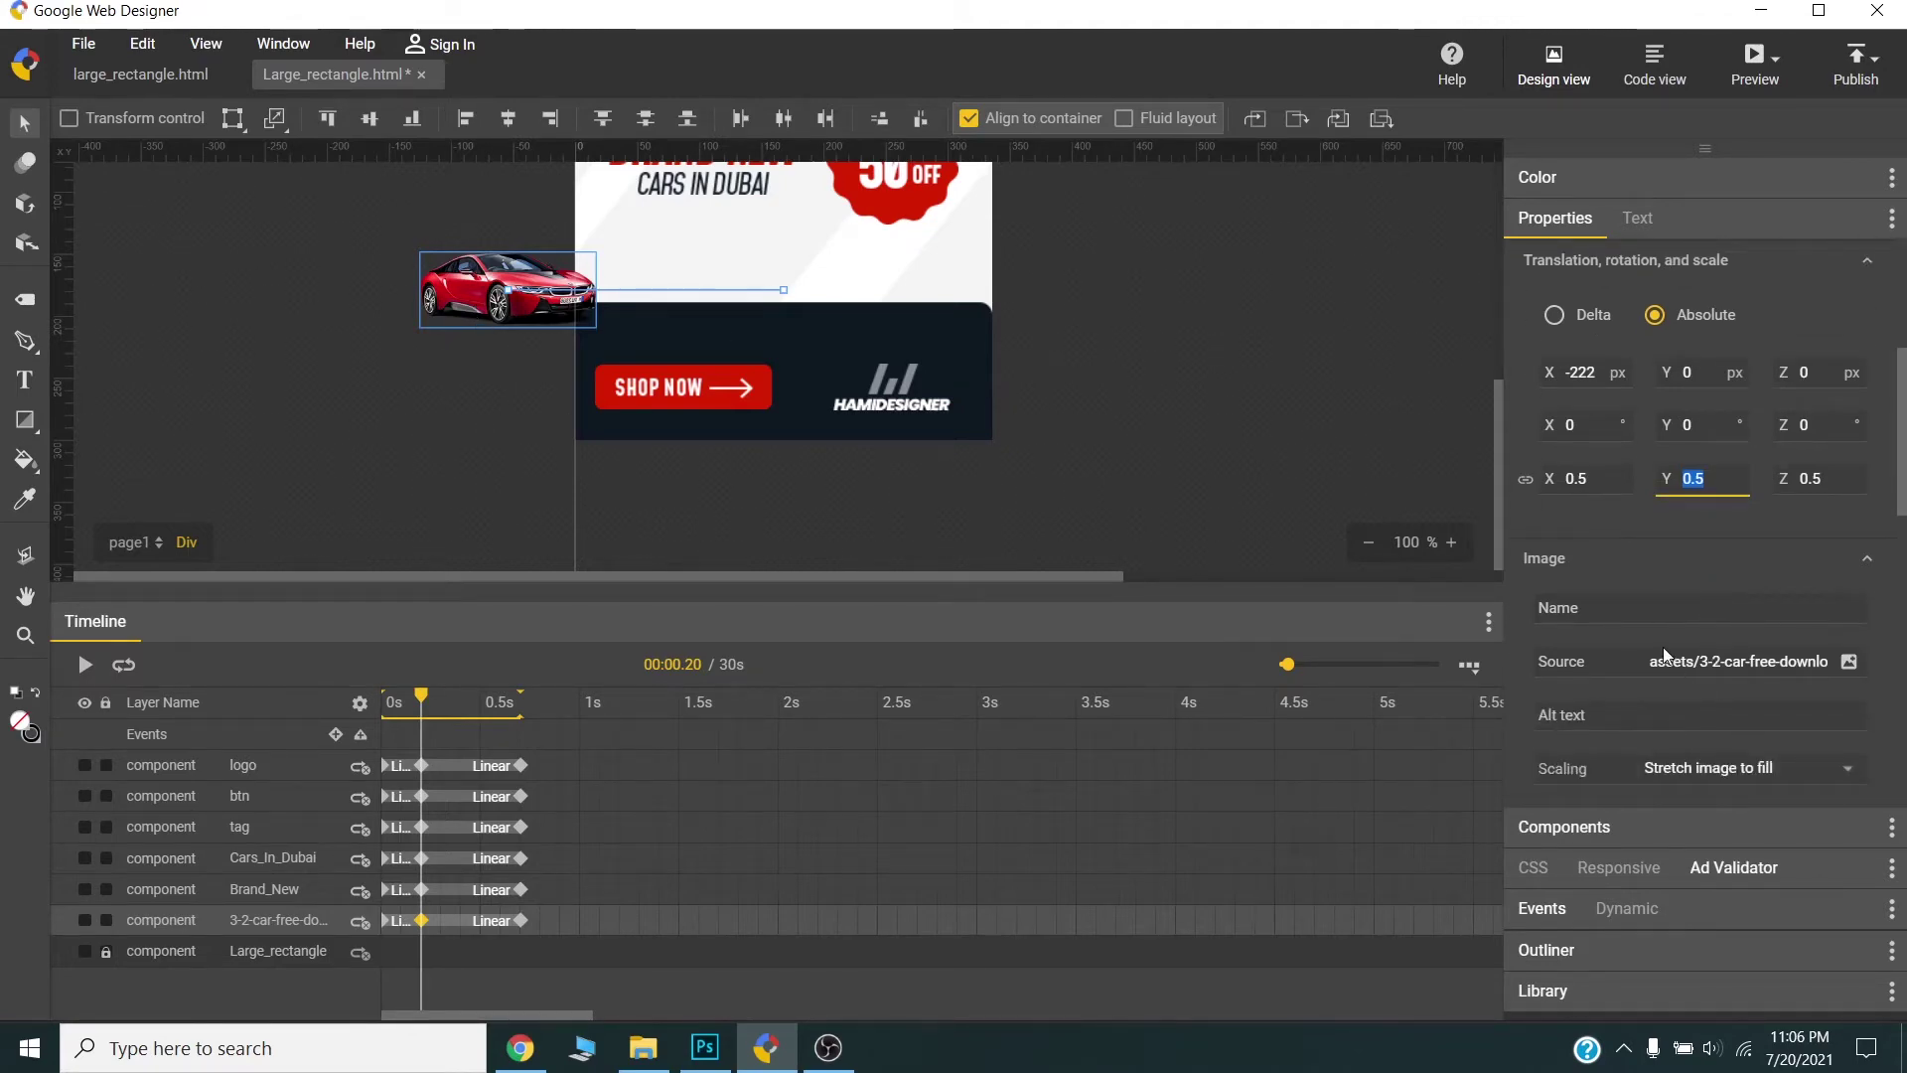
scroll(1665, 636, "down", 2)
- Name the car image 'car', add alt text car_image, and set its opacity to 0
left_click(1653, 481)
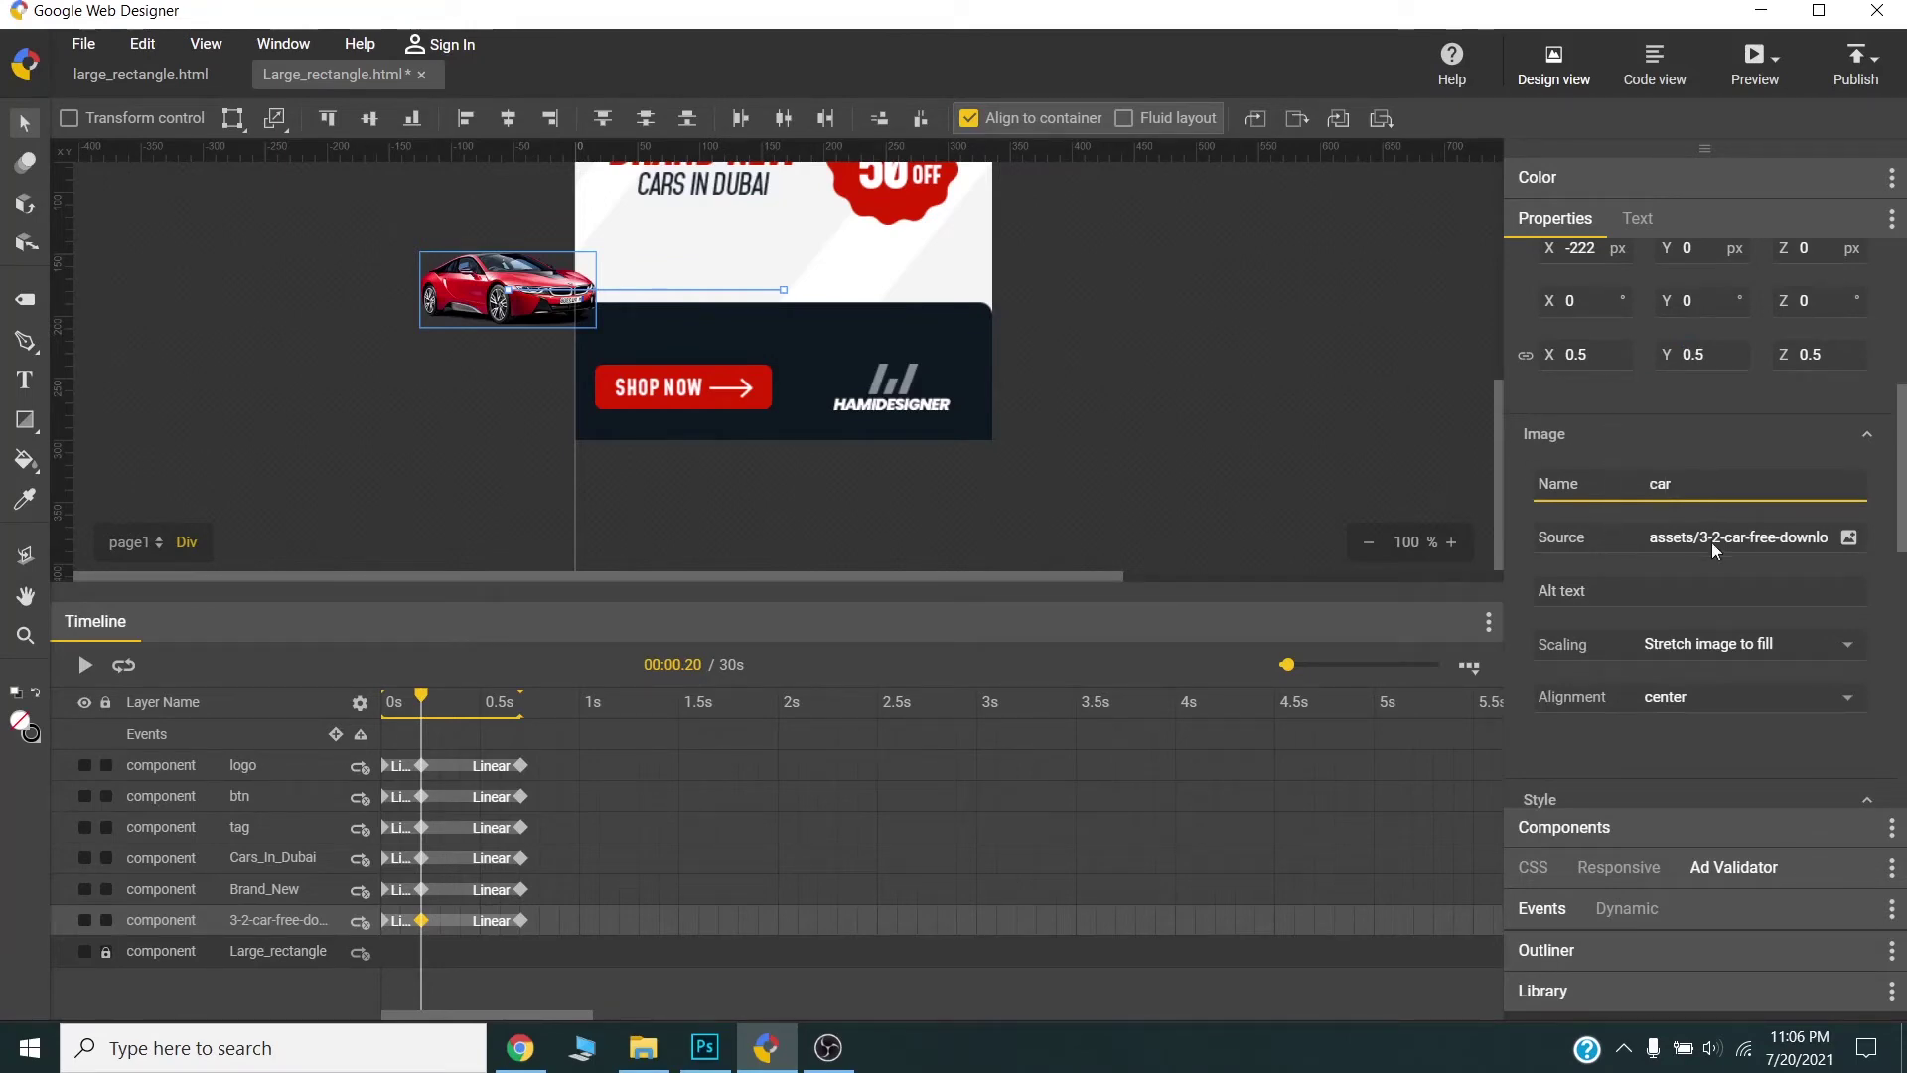
left_click(1659, 588)
type("car_image")
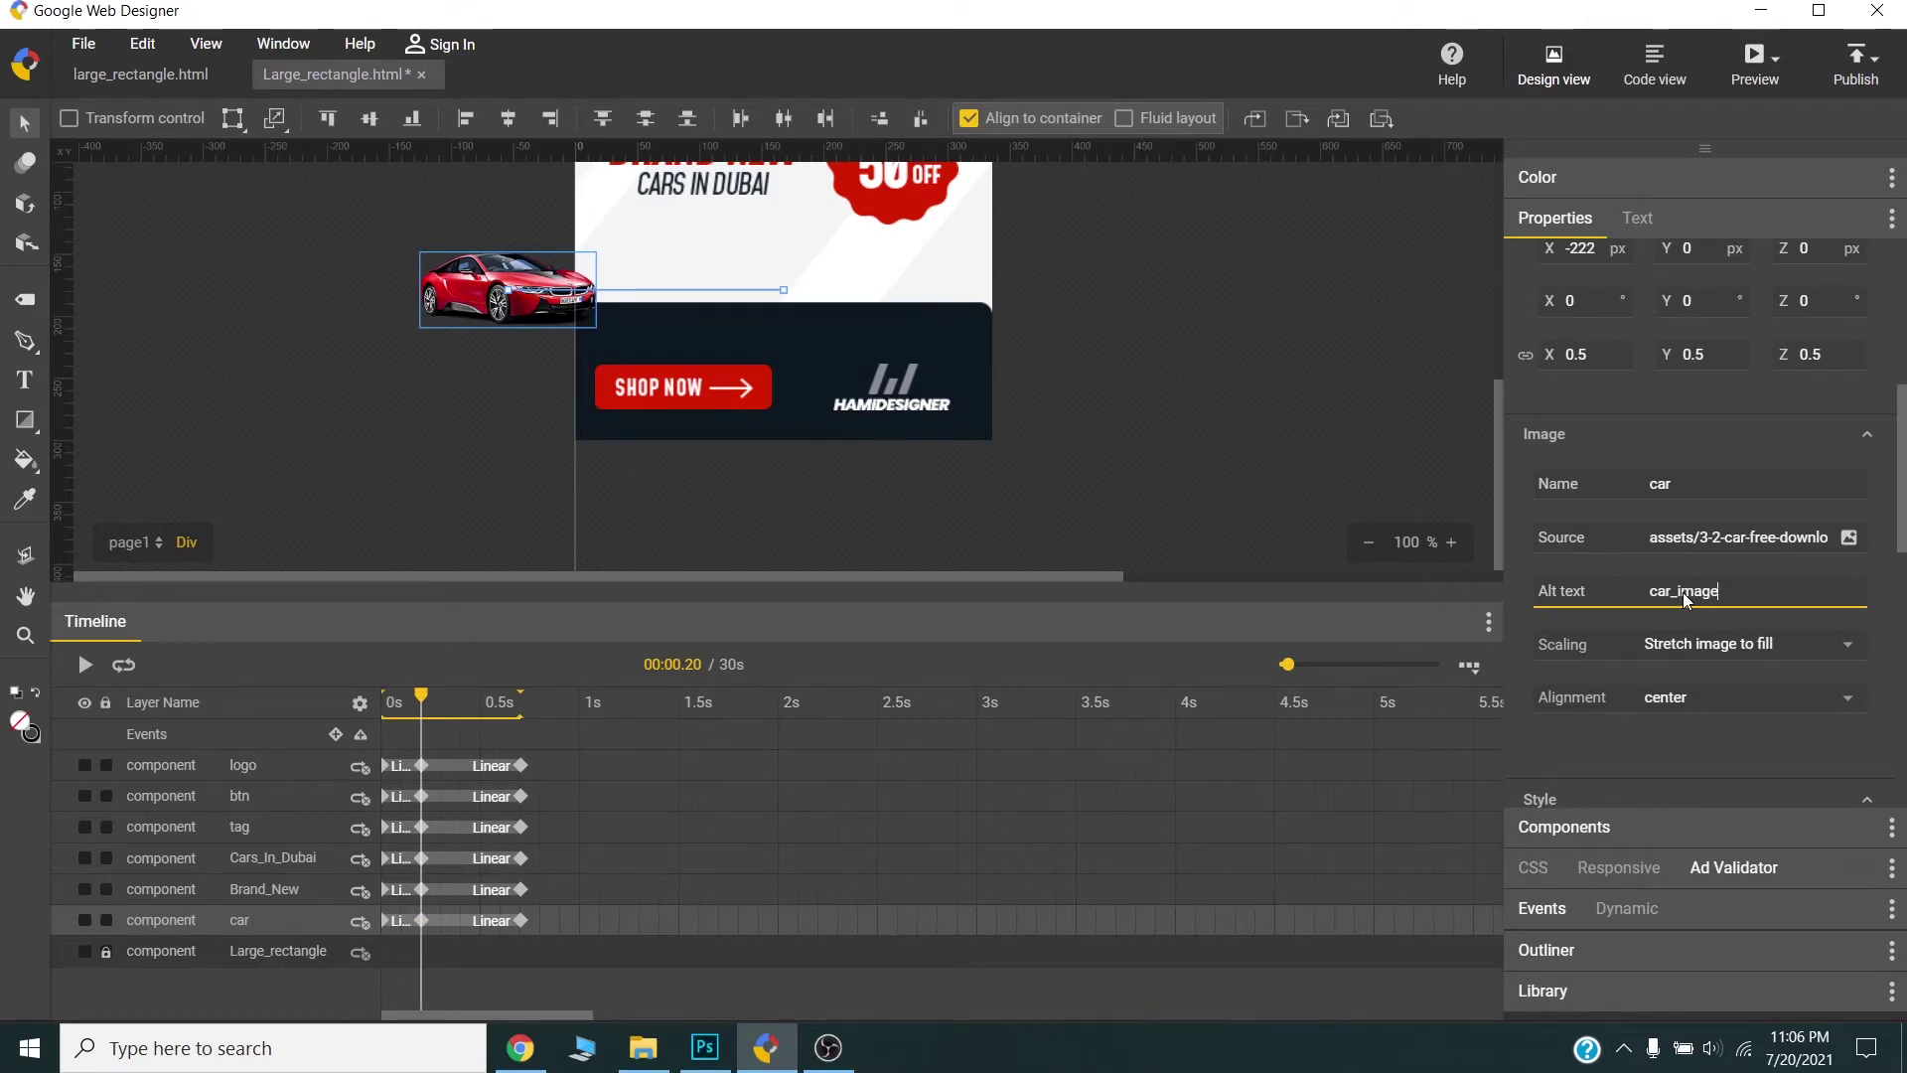
scroll(1755, 606, "down", 5)
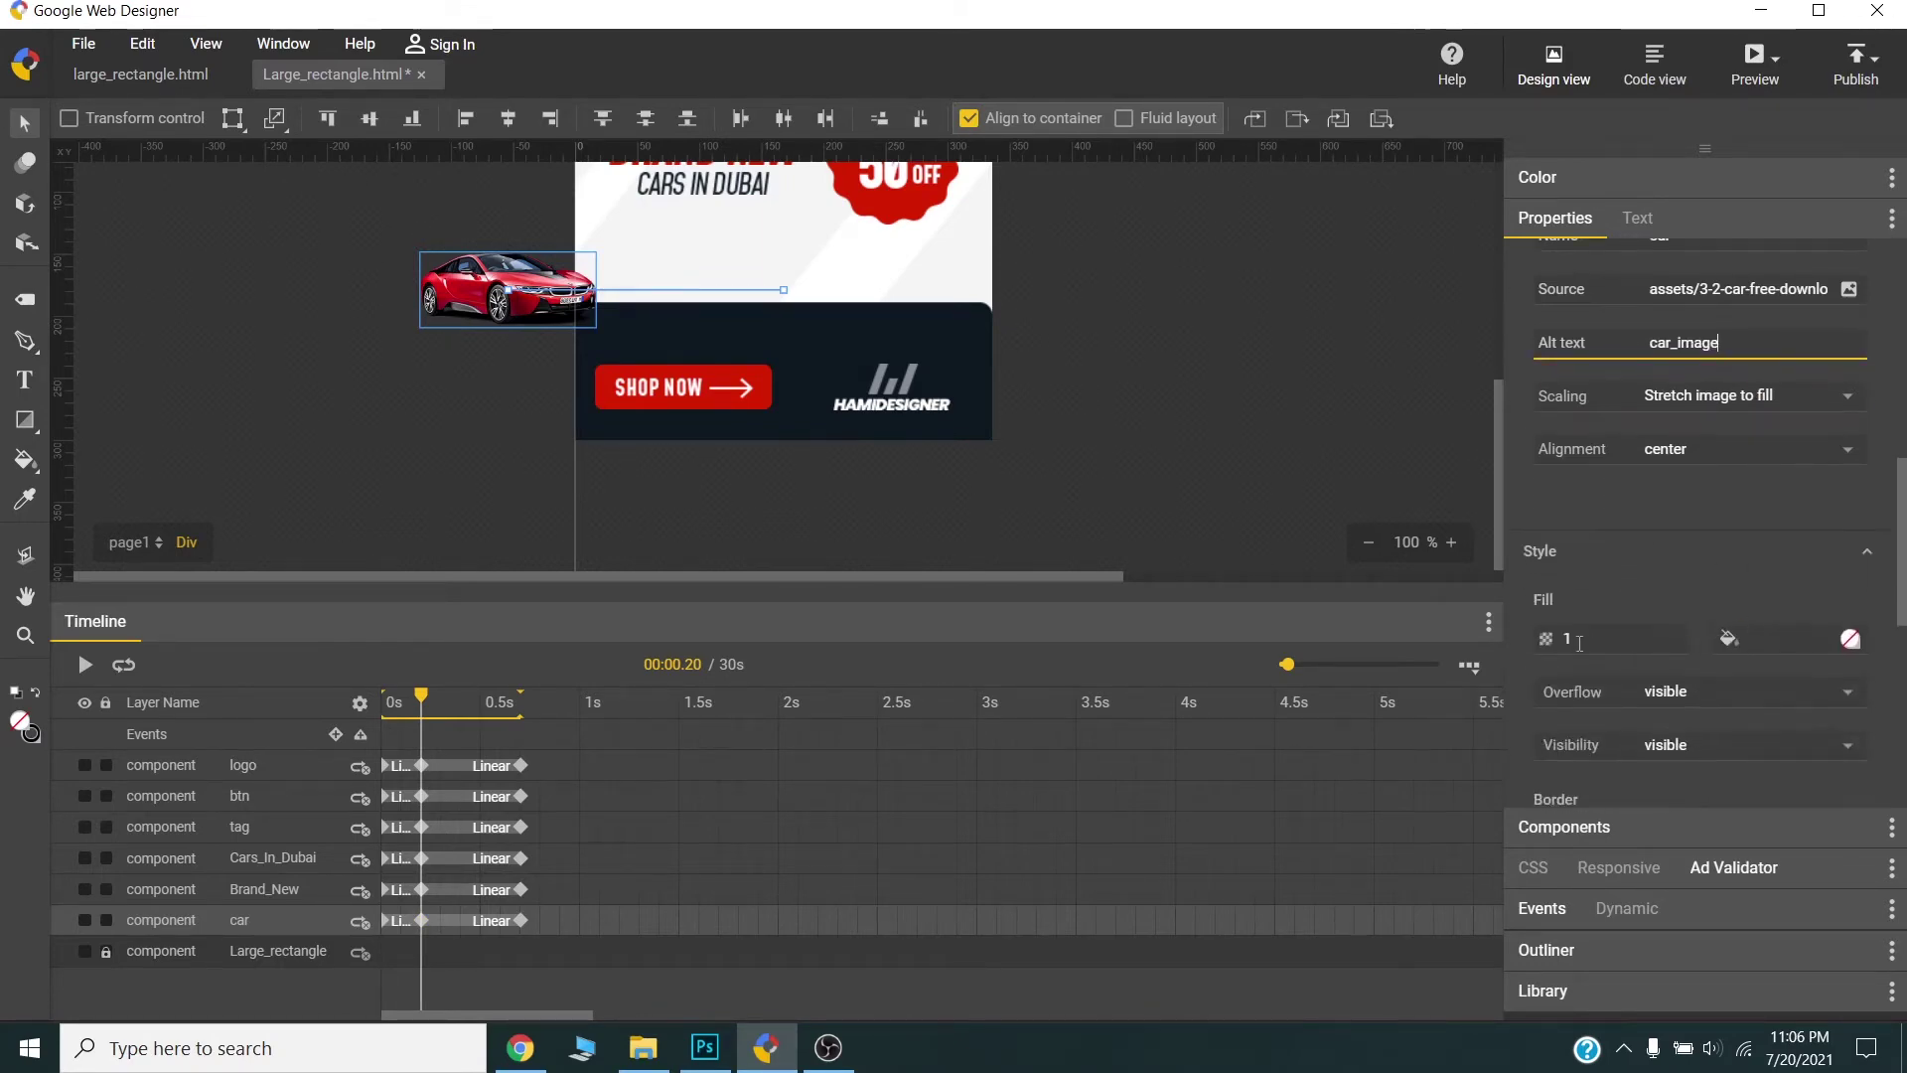
double_click(1578, 641)
type("0")
key("Return")
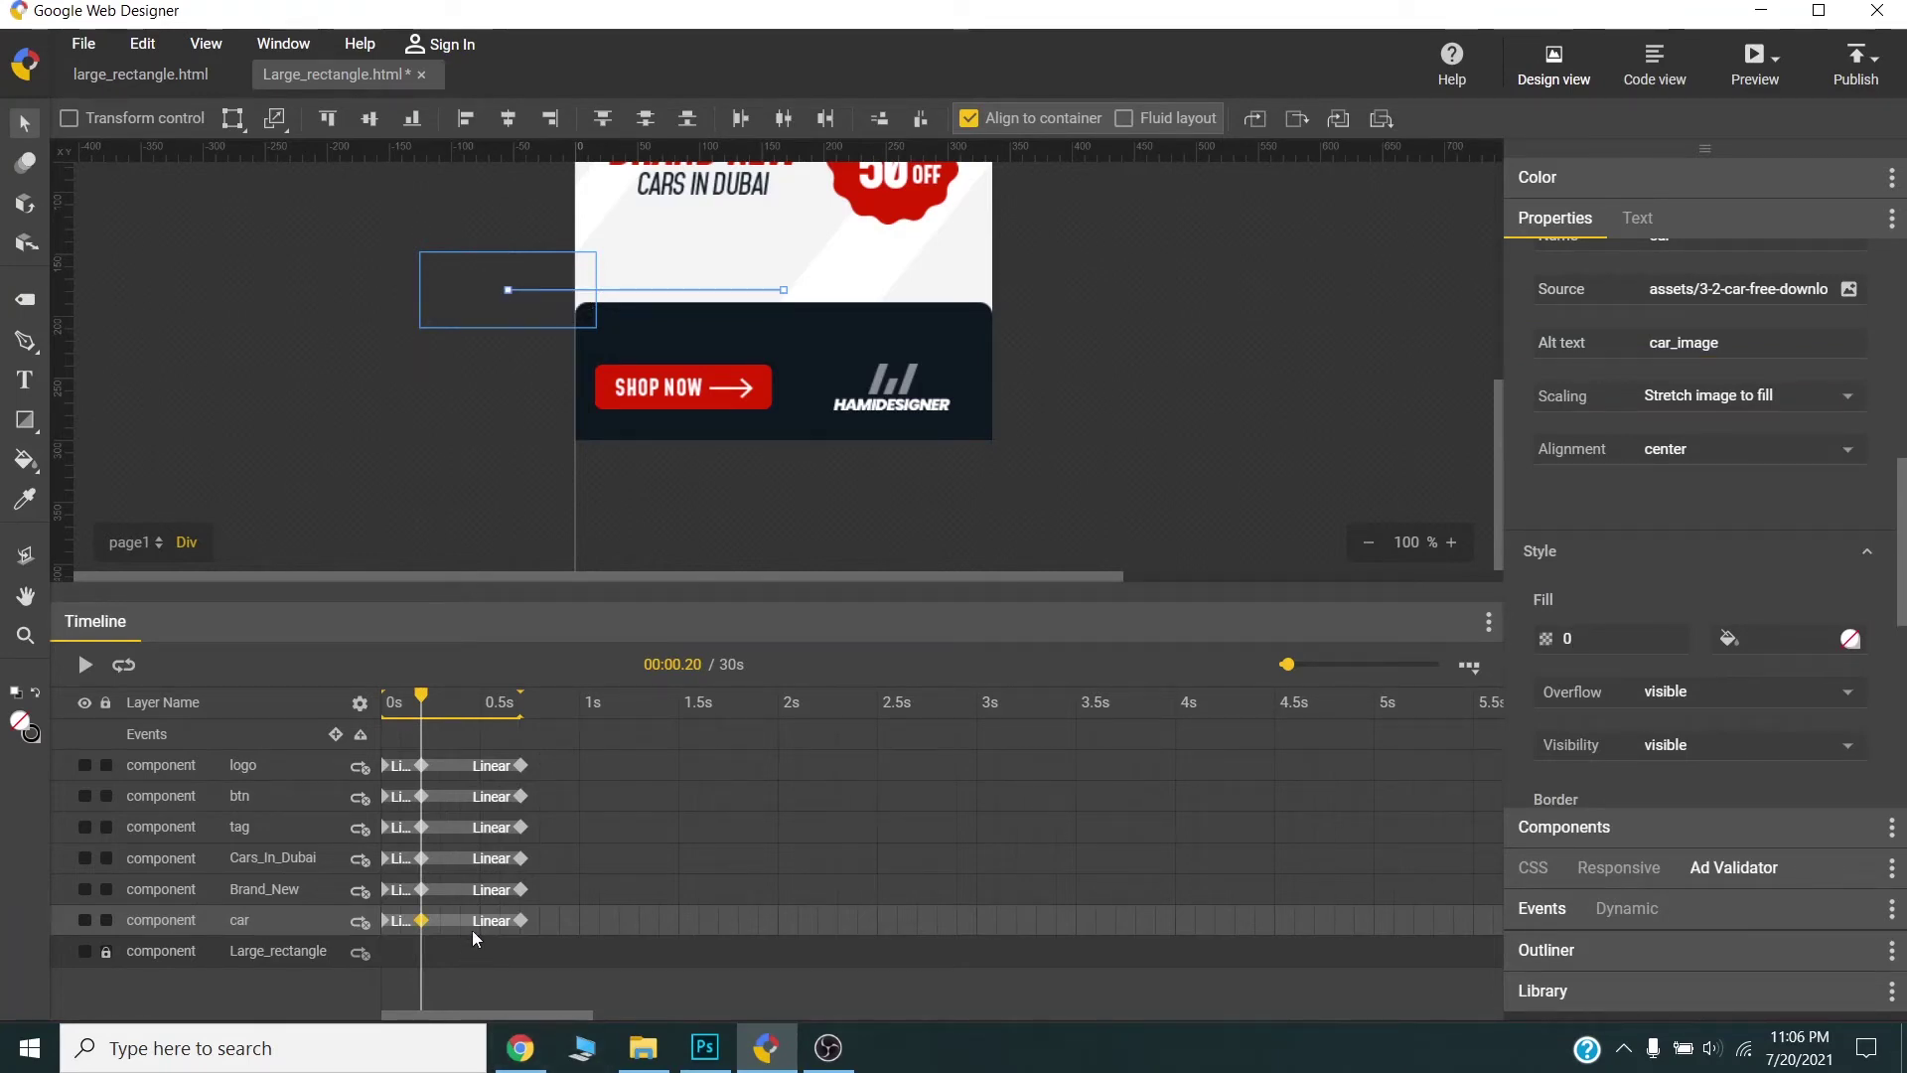
- Apply ease-in-out easing to the car's animation span
right_click(478, 929)
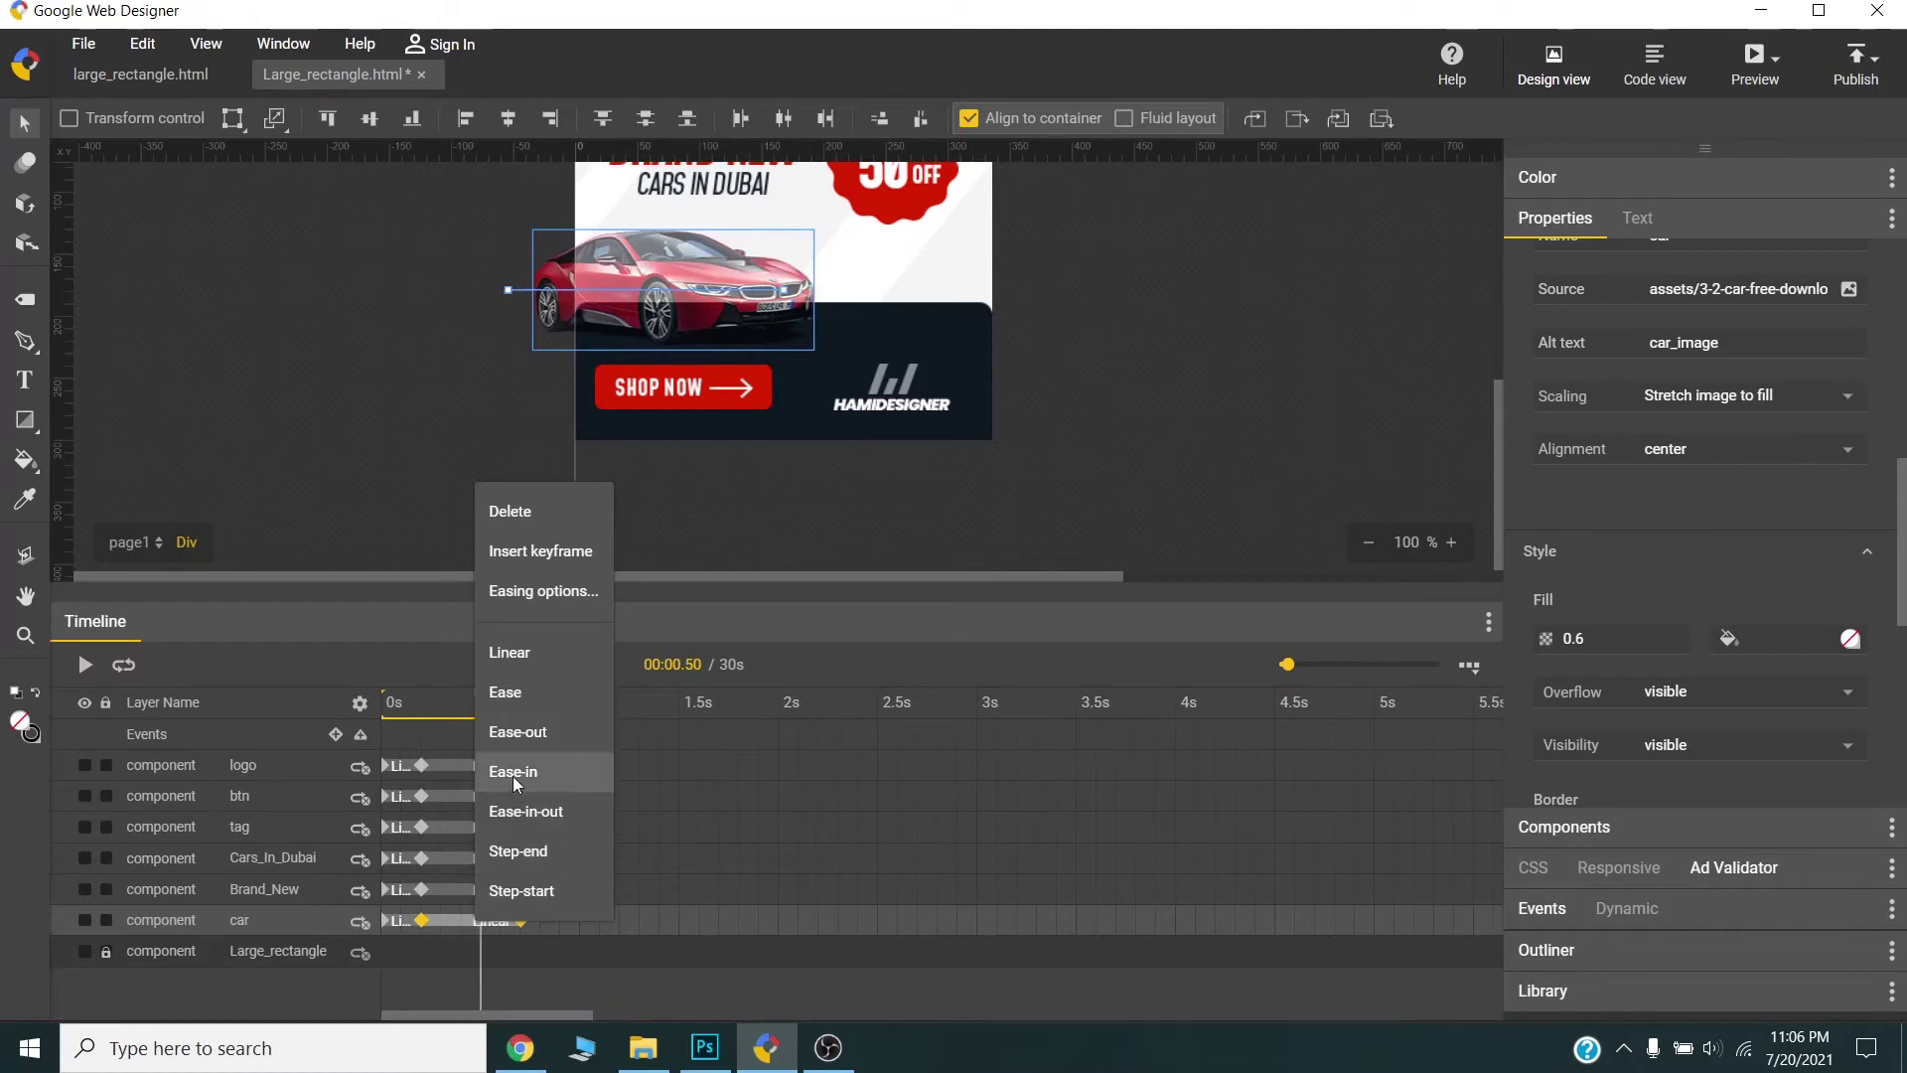
left_click(533, 812)
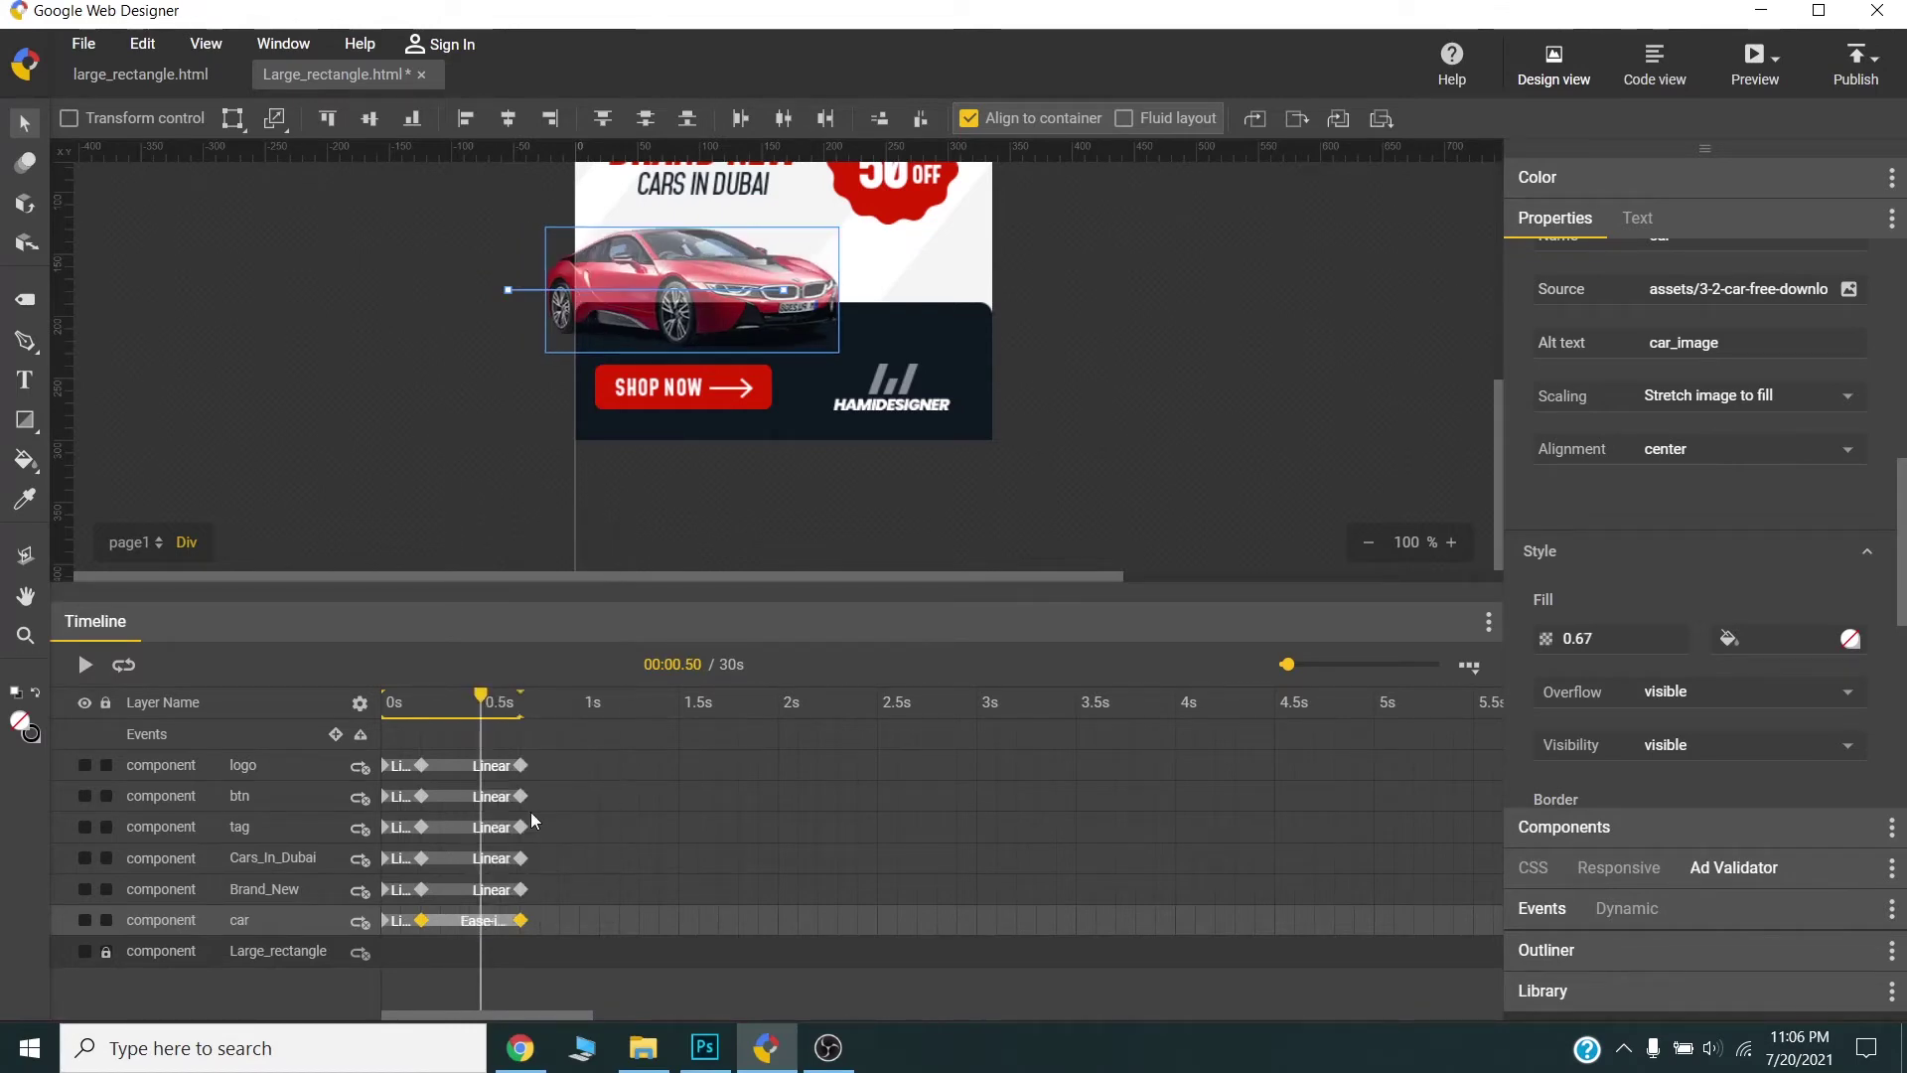
left_click(283, 899)
- At 0.2s, move the BRAND NEW image past the banner's left edge and set its opacity to 0
scroll(868, 361, "up", 2)
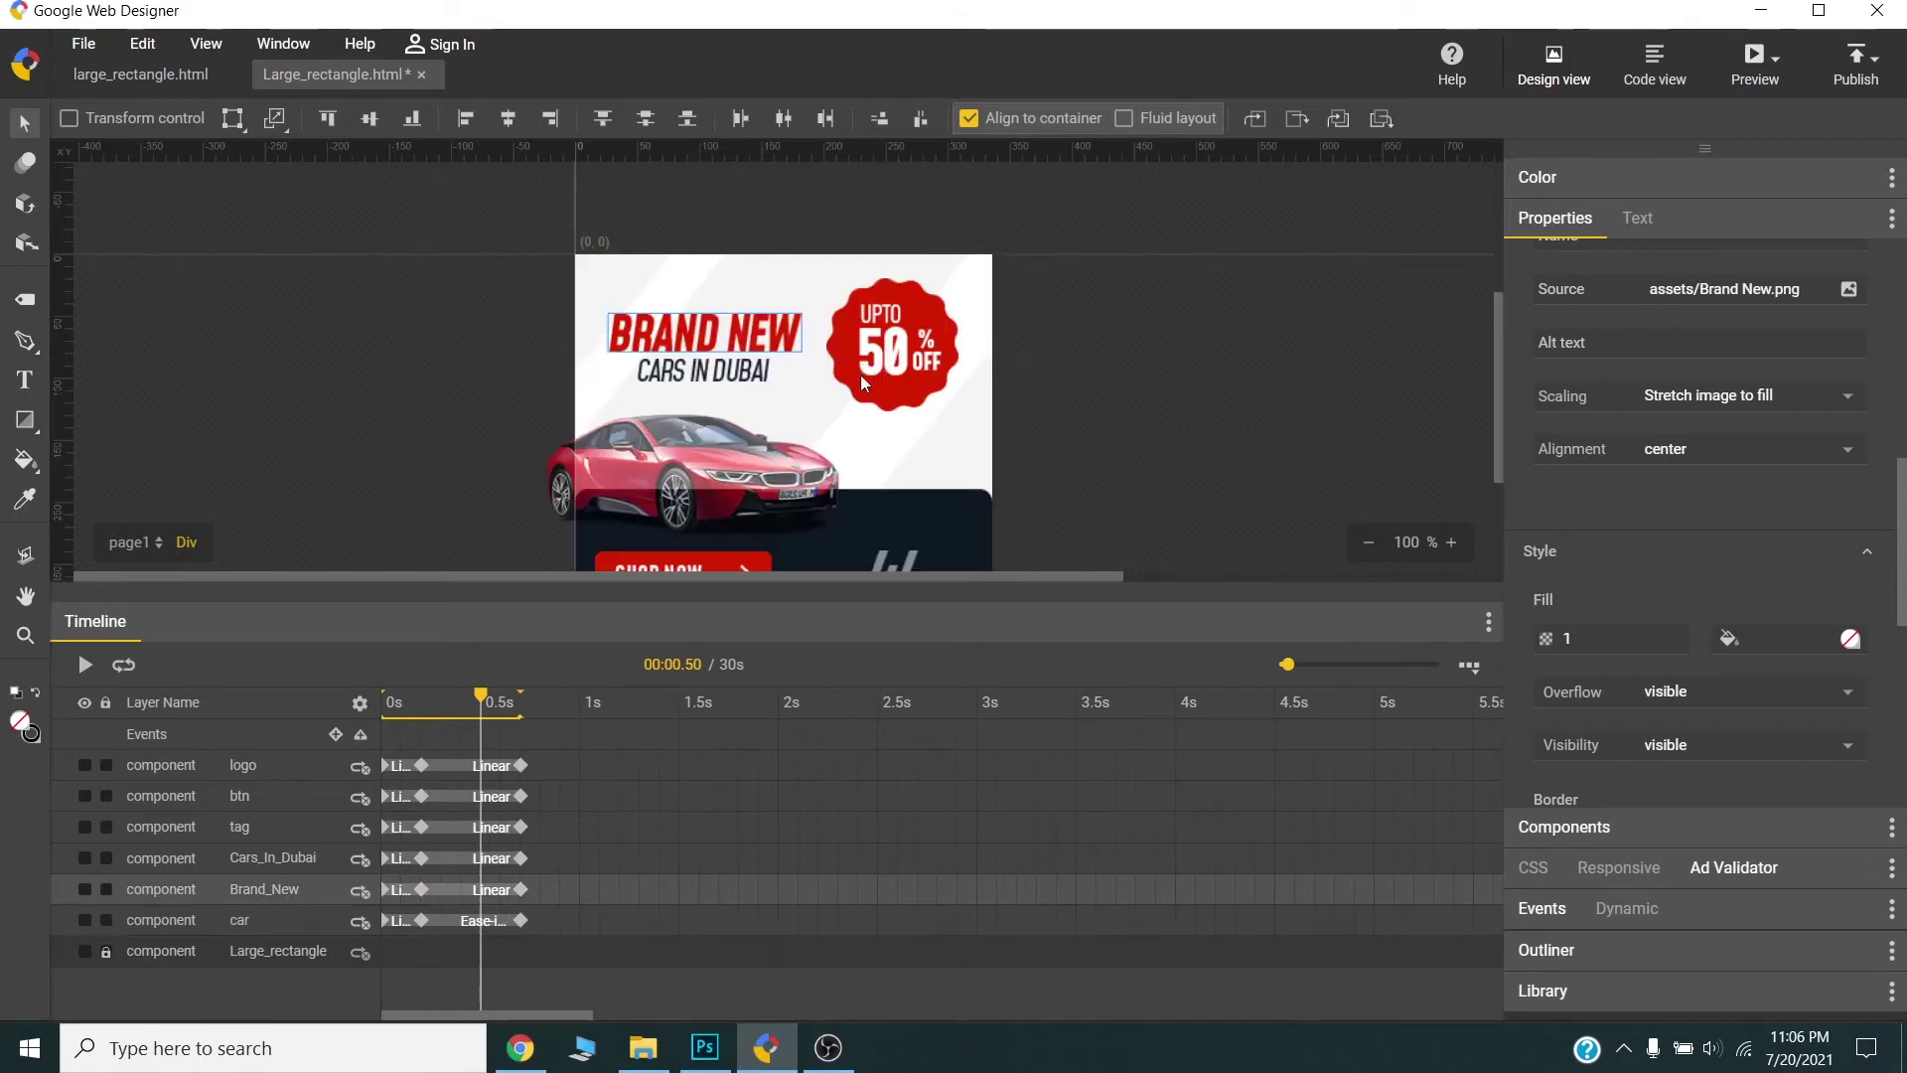
left_click_drag(484, 704, 420, 737)
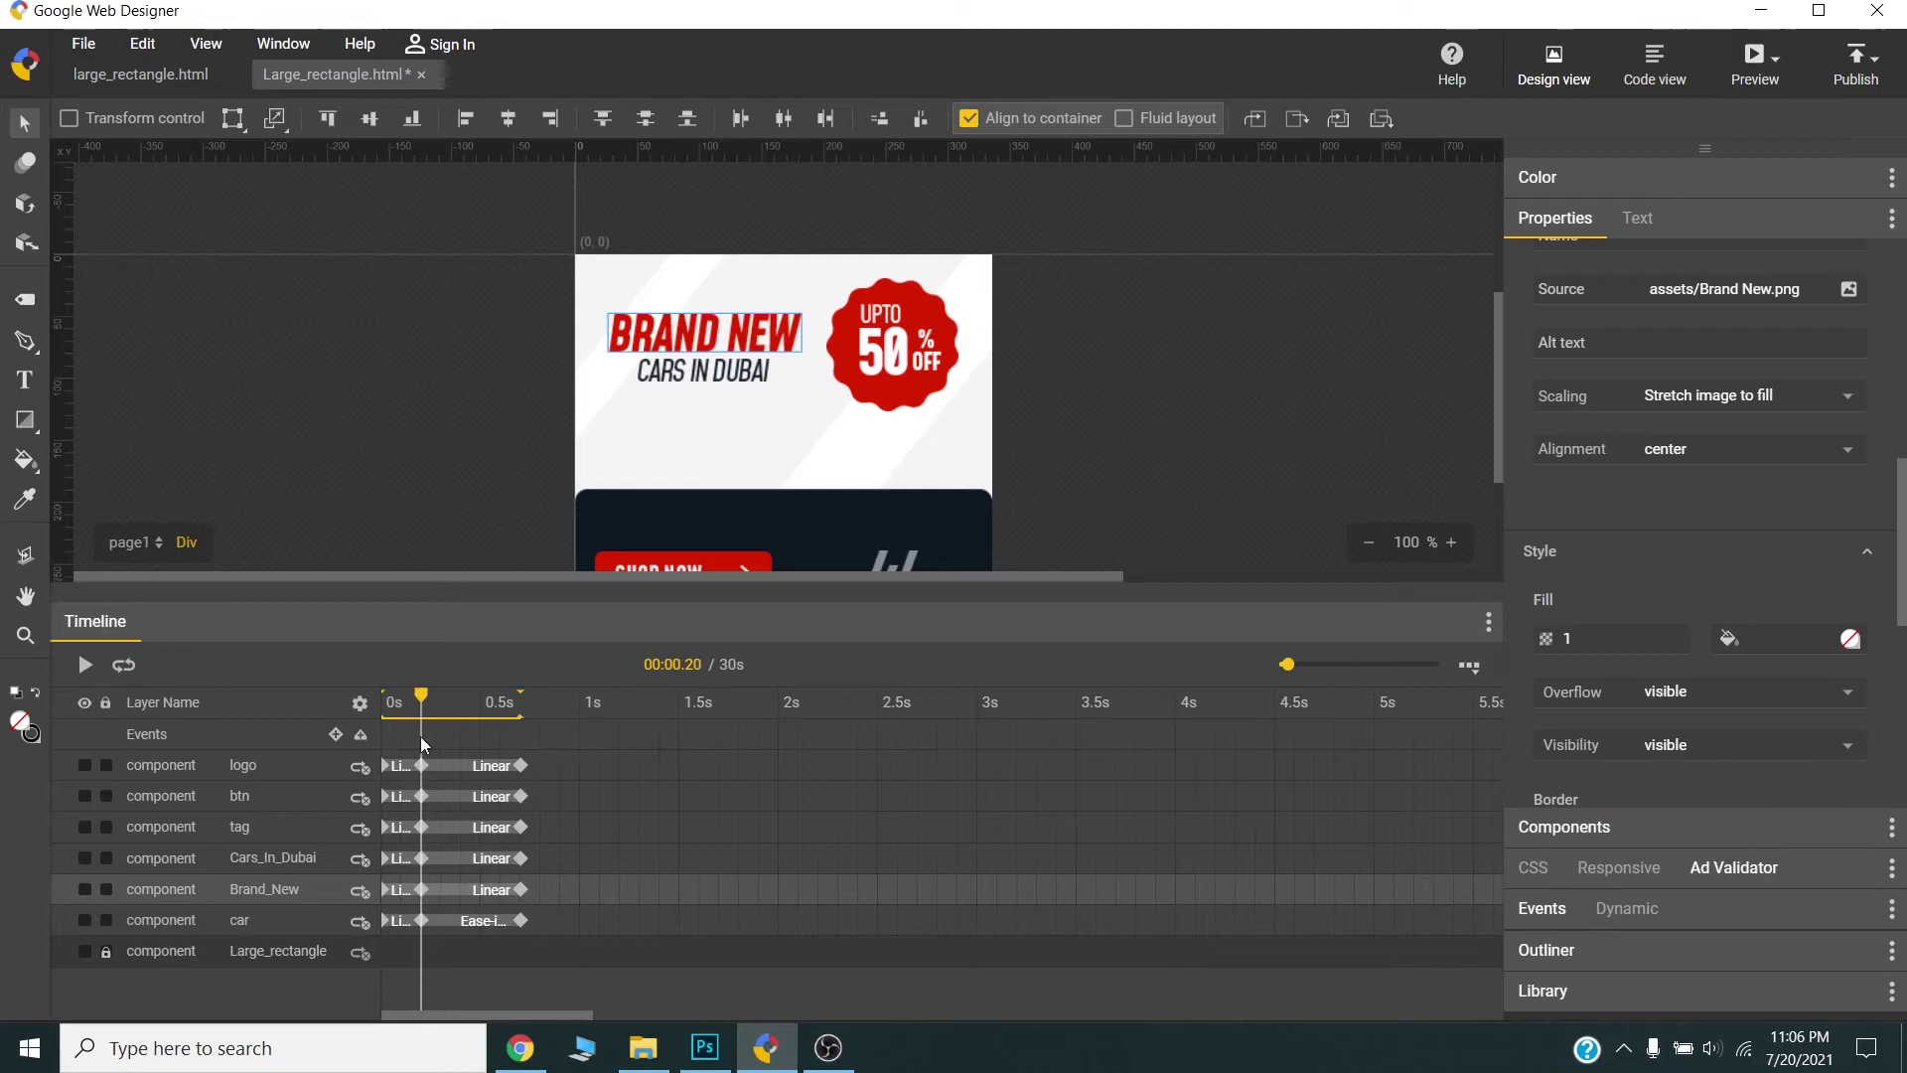
left_click(423, 891)
left_click_drag(728, 339, 573, 345)
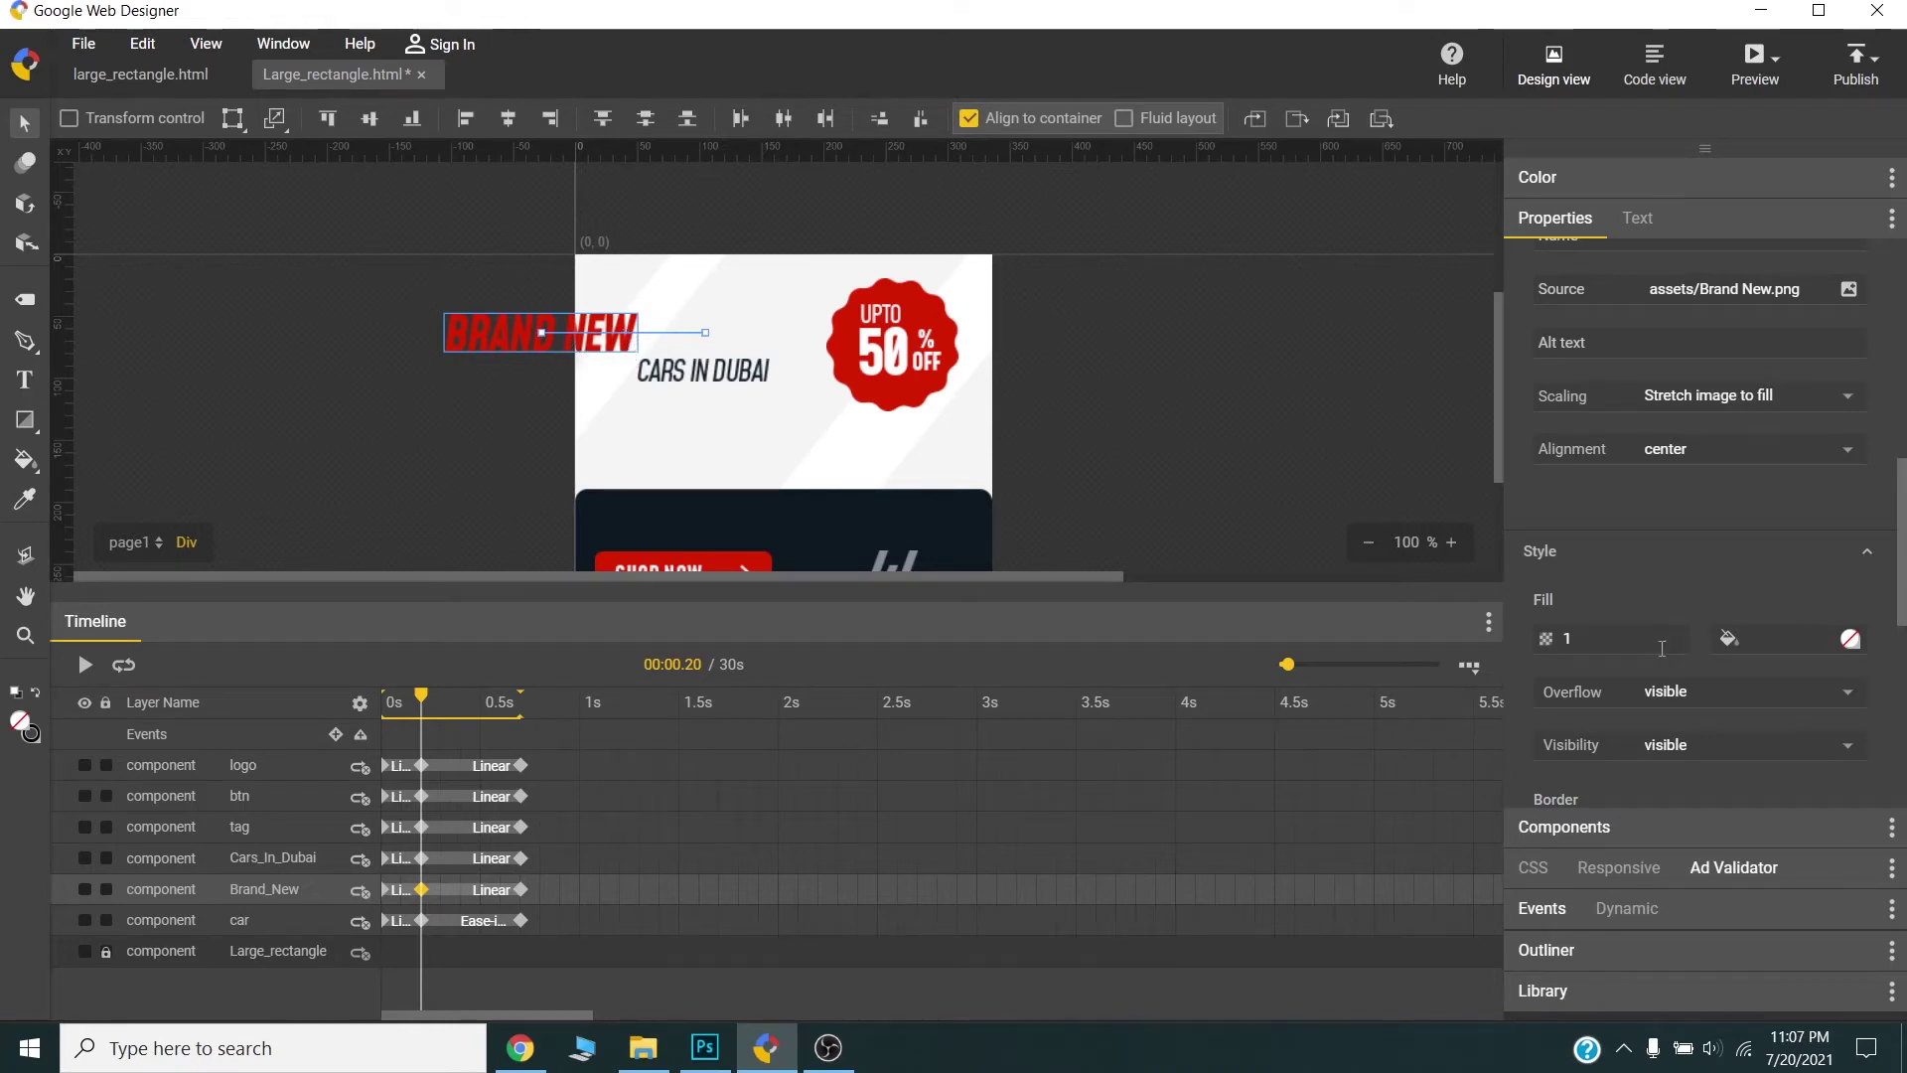
left_click(1613, 636)
key("Return")
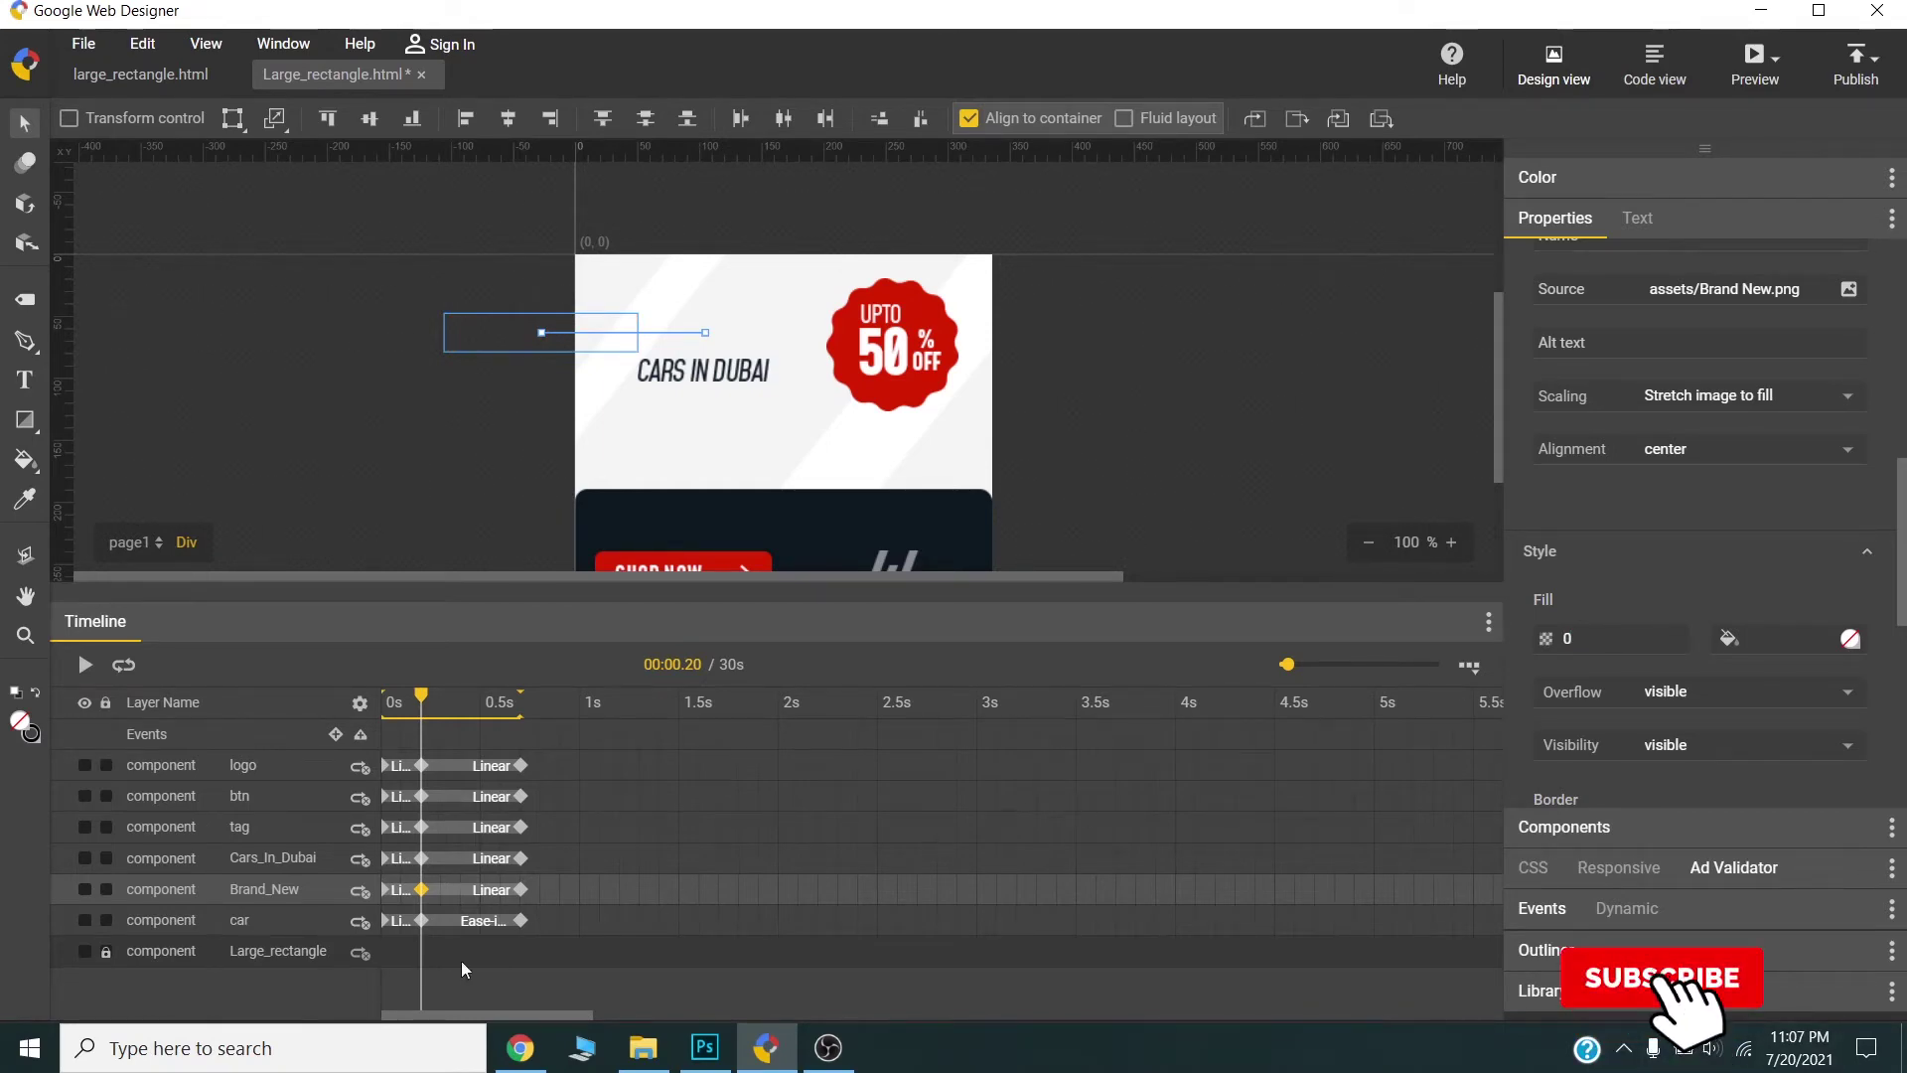
- Shift the CARS IN DUBAI image to the left edge and make it fully transparent (Fill 0)
left_click(306, 862)
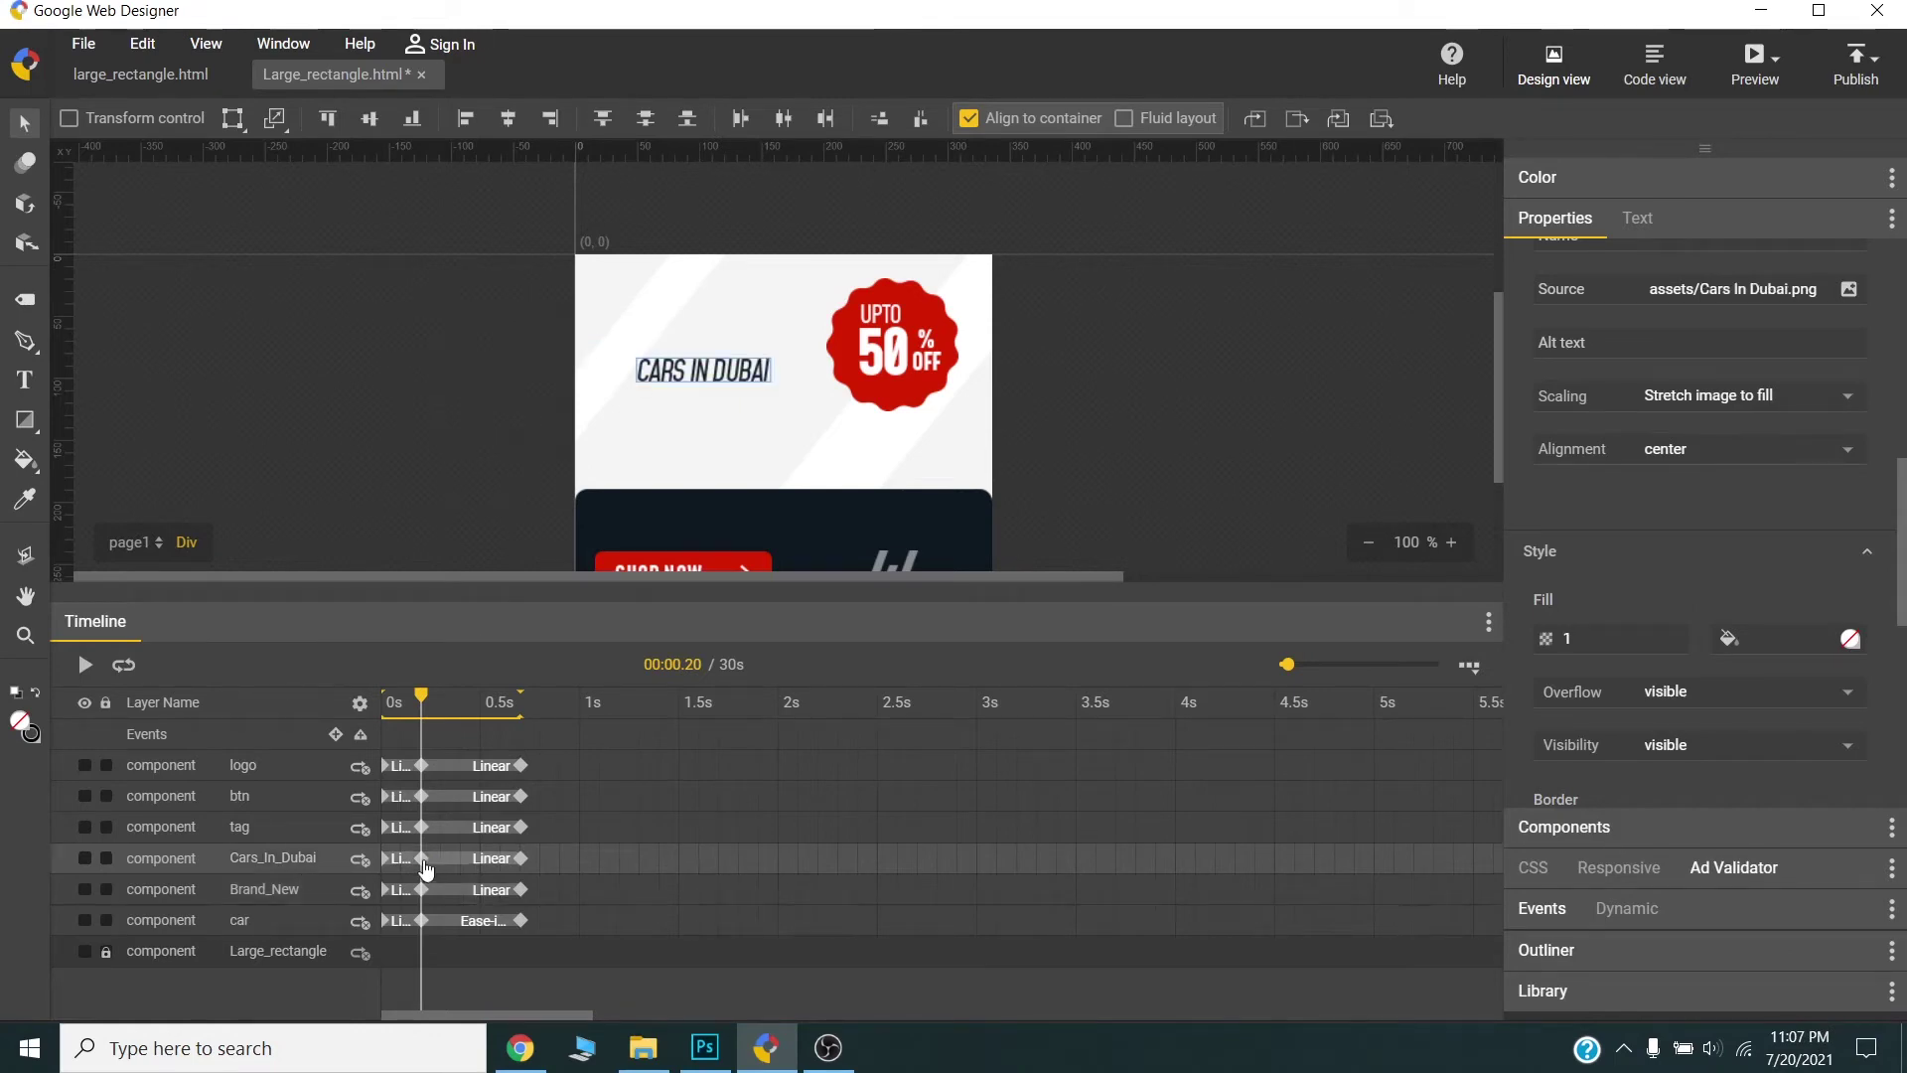
left_click_drag(728, 374, 618, 380)
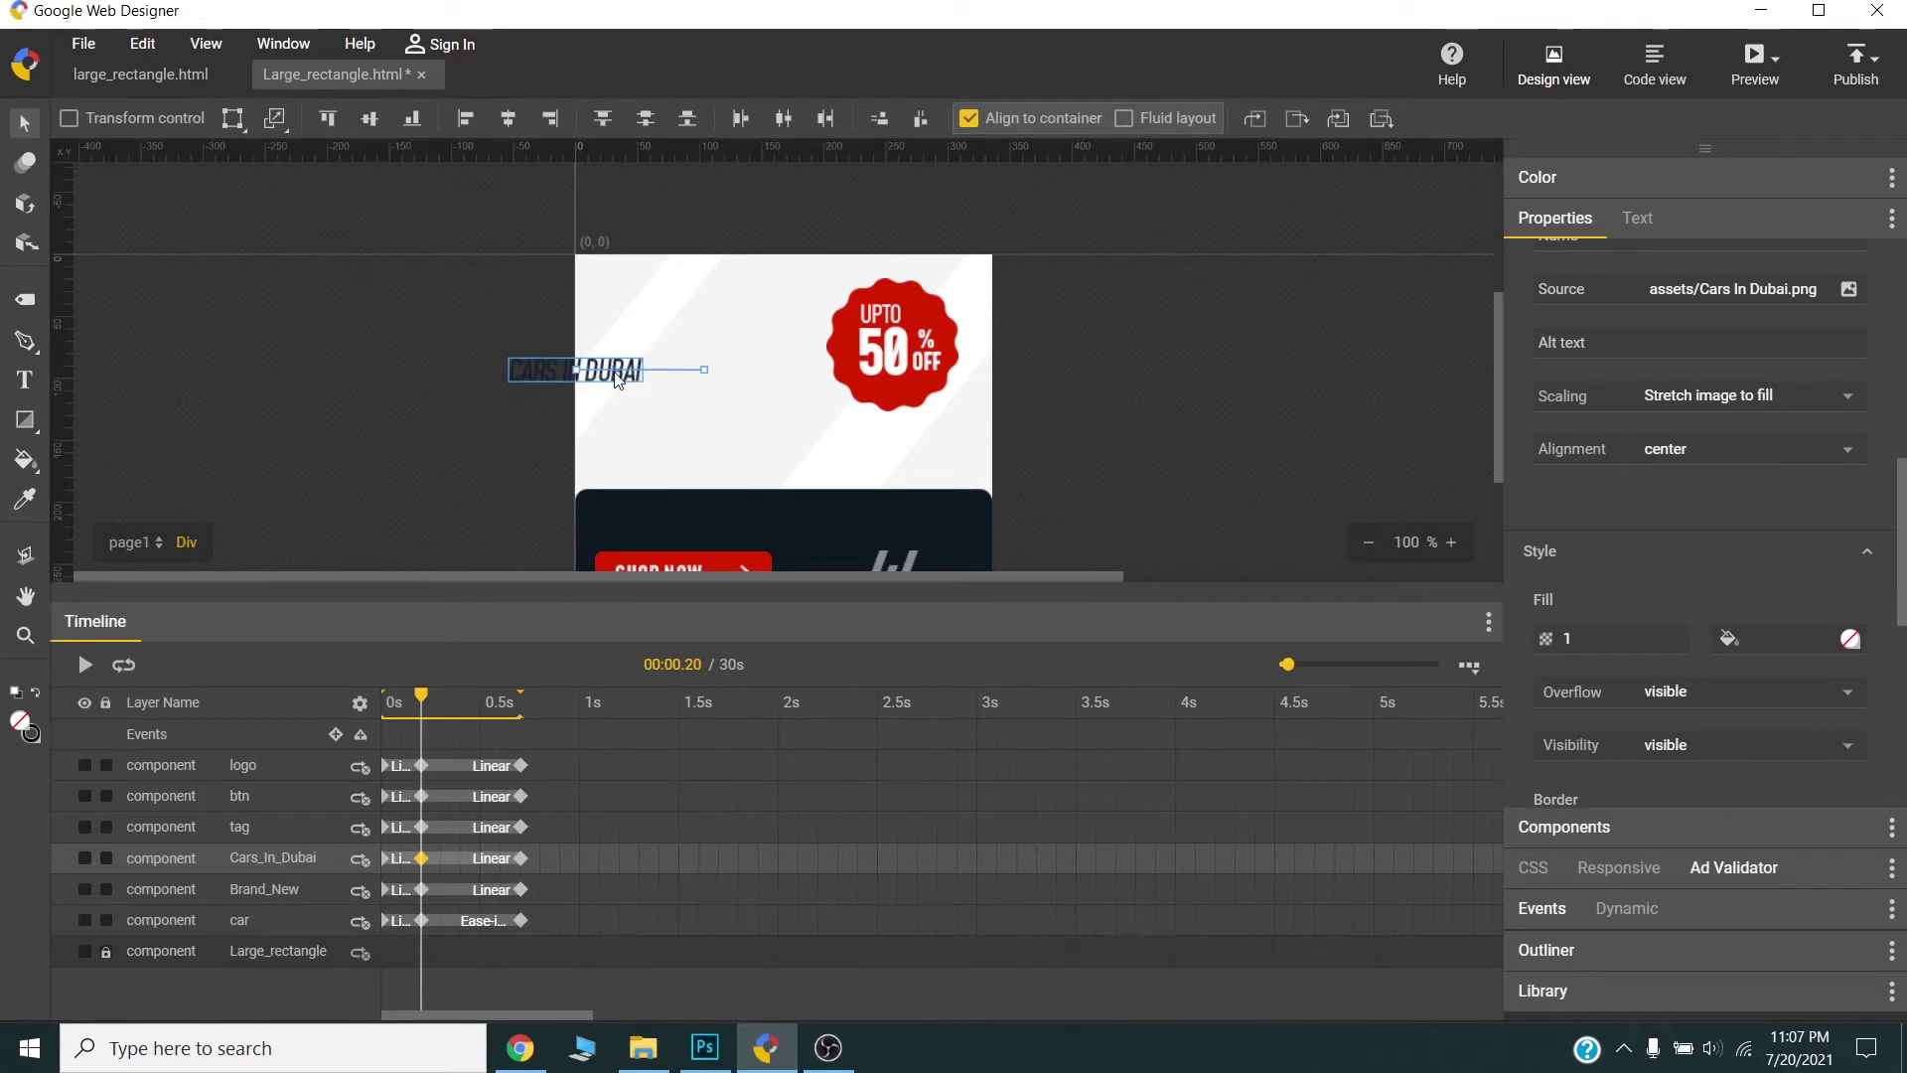
left_click(1567, 641)
type("0")
key("Return")
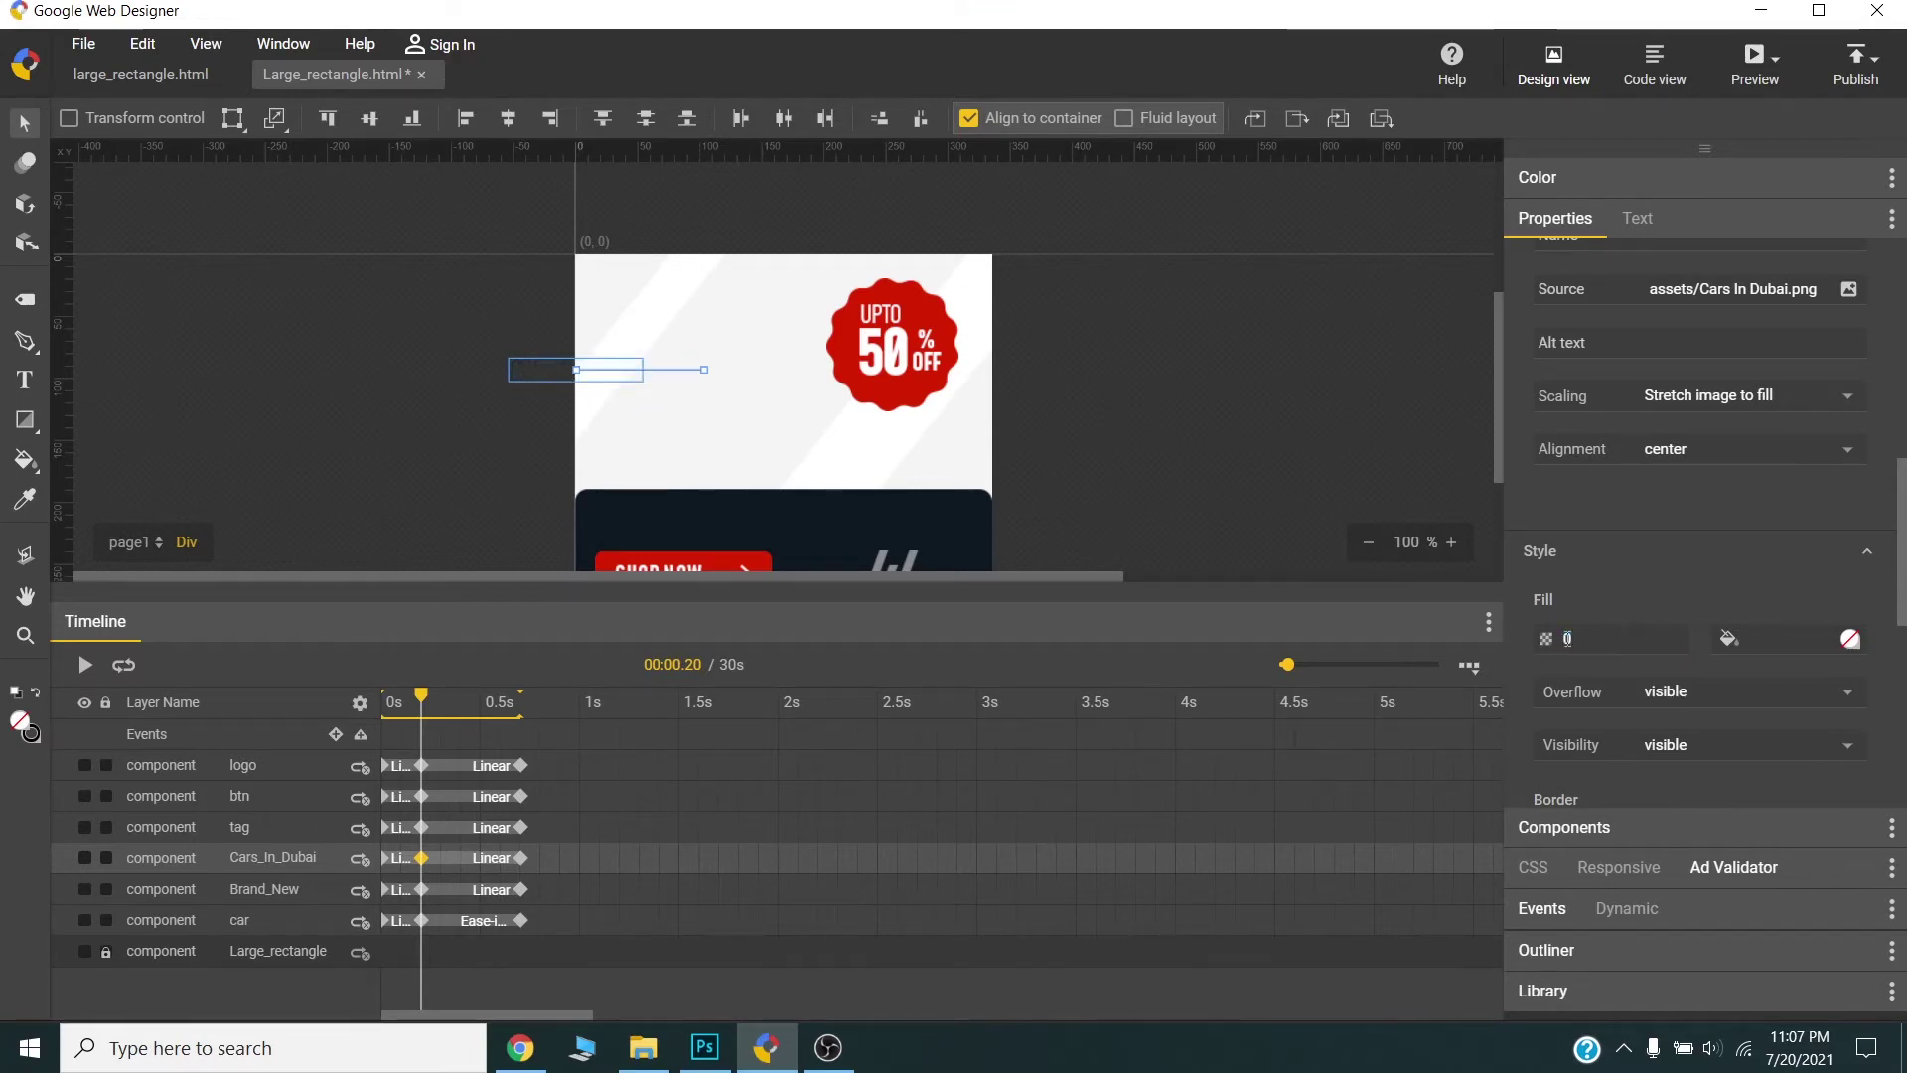
scroll(700, 473, "down", 3)
scroll(701, 472, "up", 3)
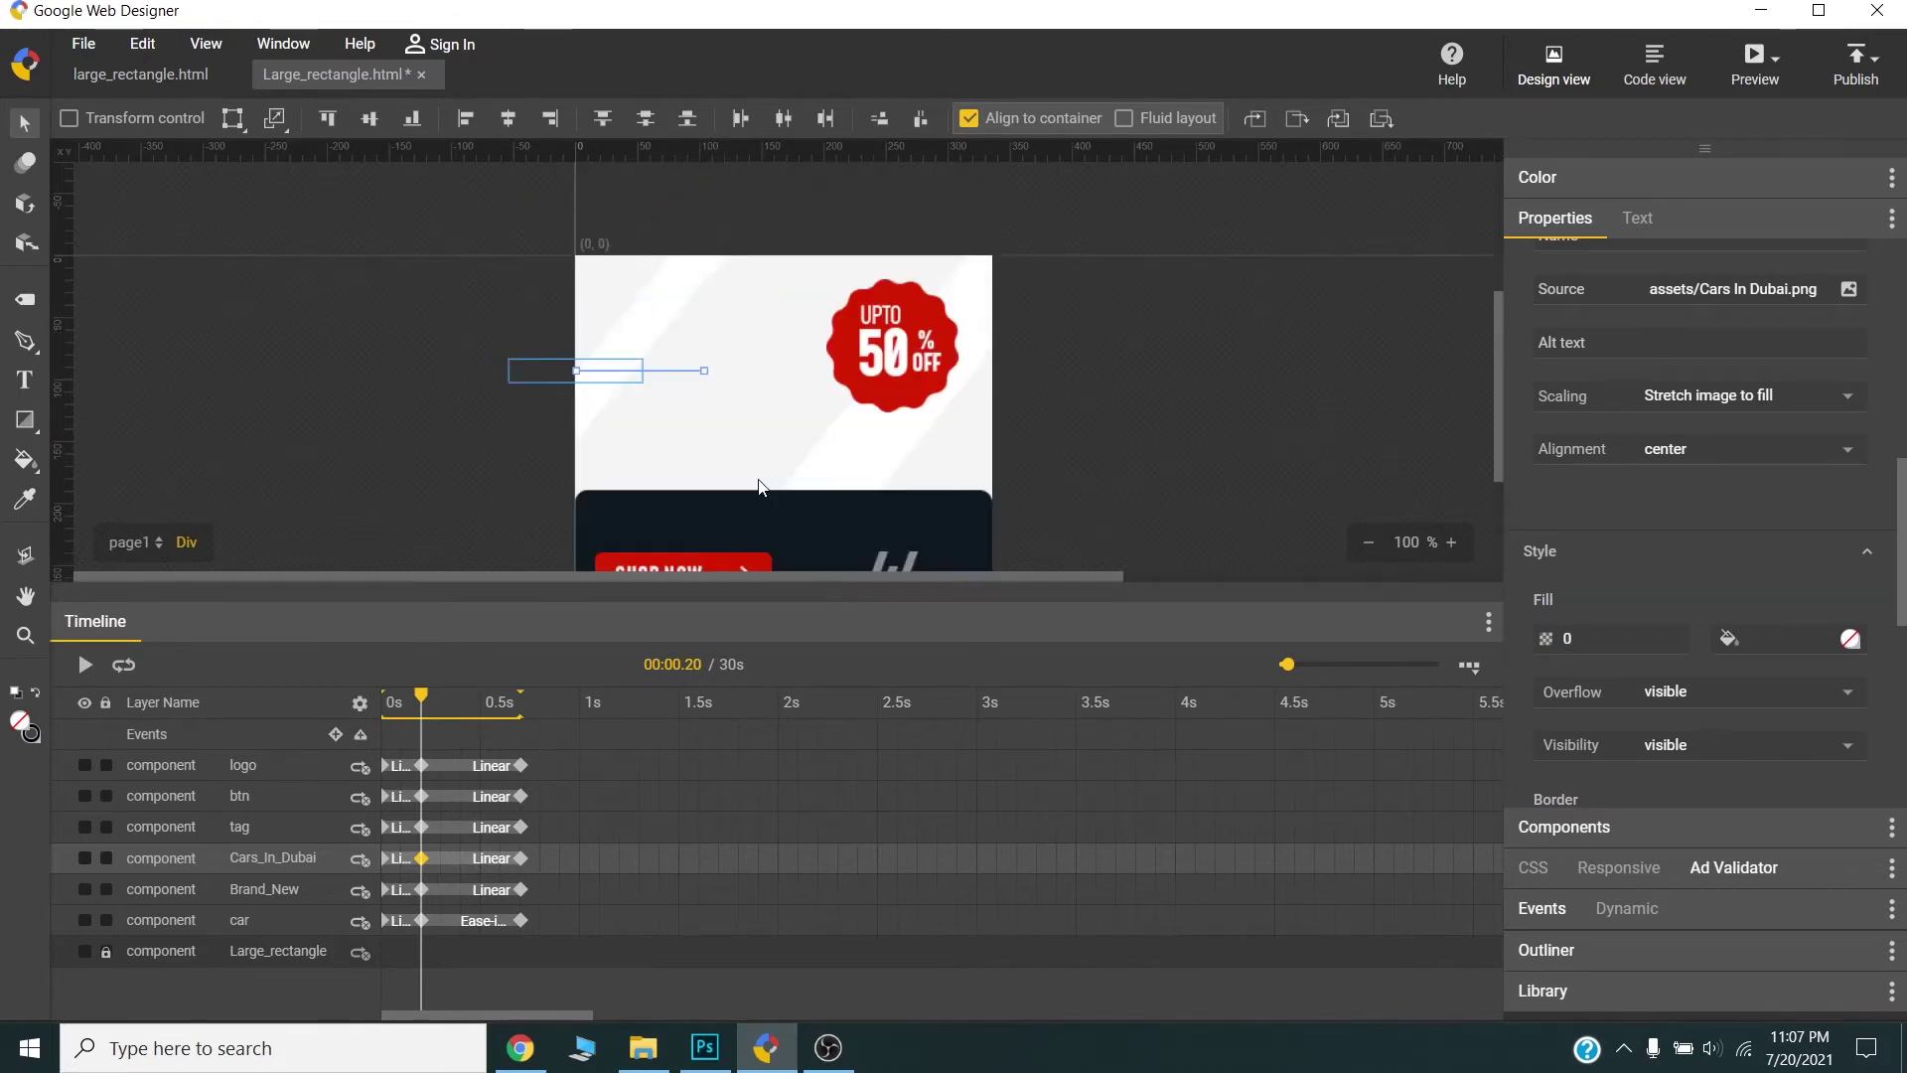
- Scale the 50% OFF badge to 5 and set its Fill opacity to 0
left_click(901, 366)
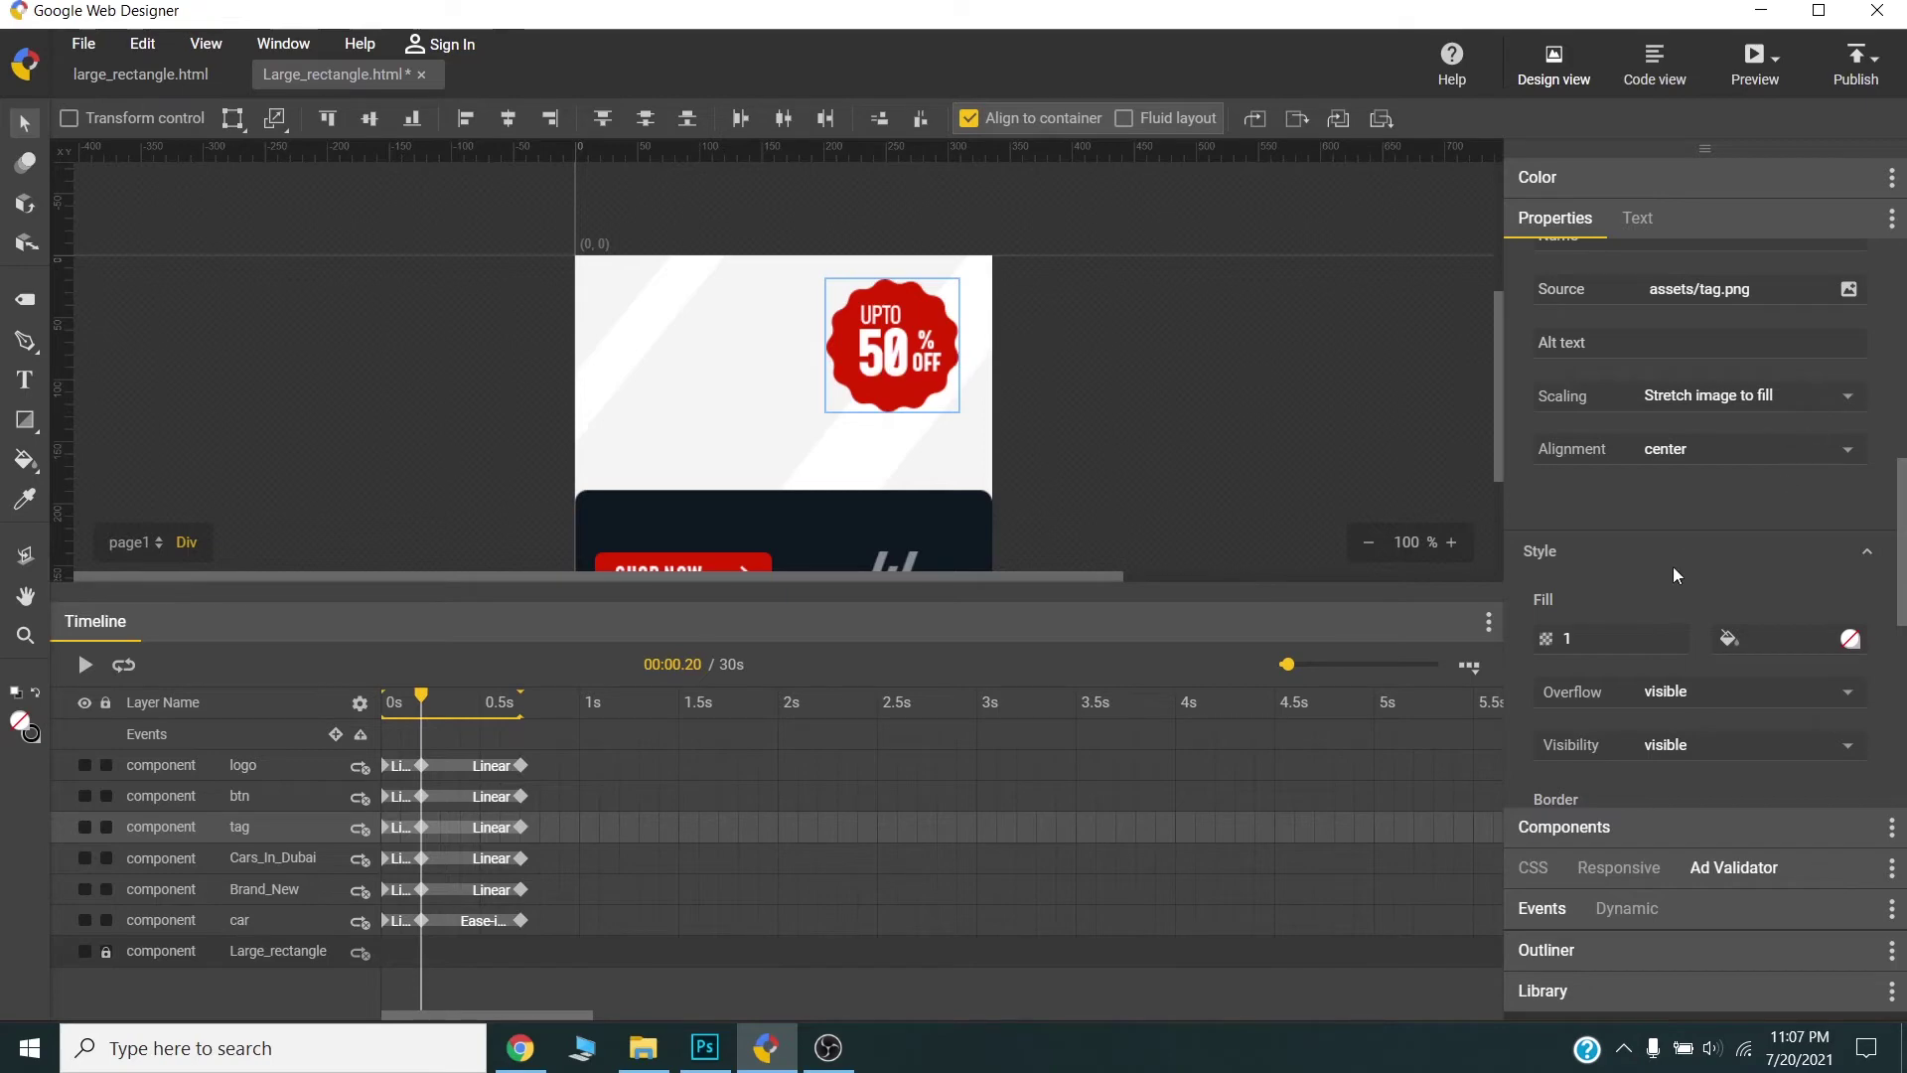
scroll(1575, 644, "up", 4)
left_click(1596, 479)
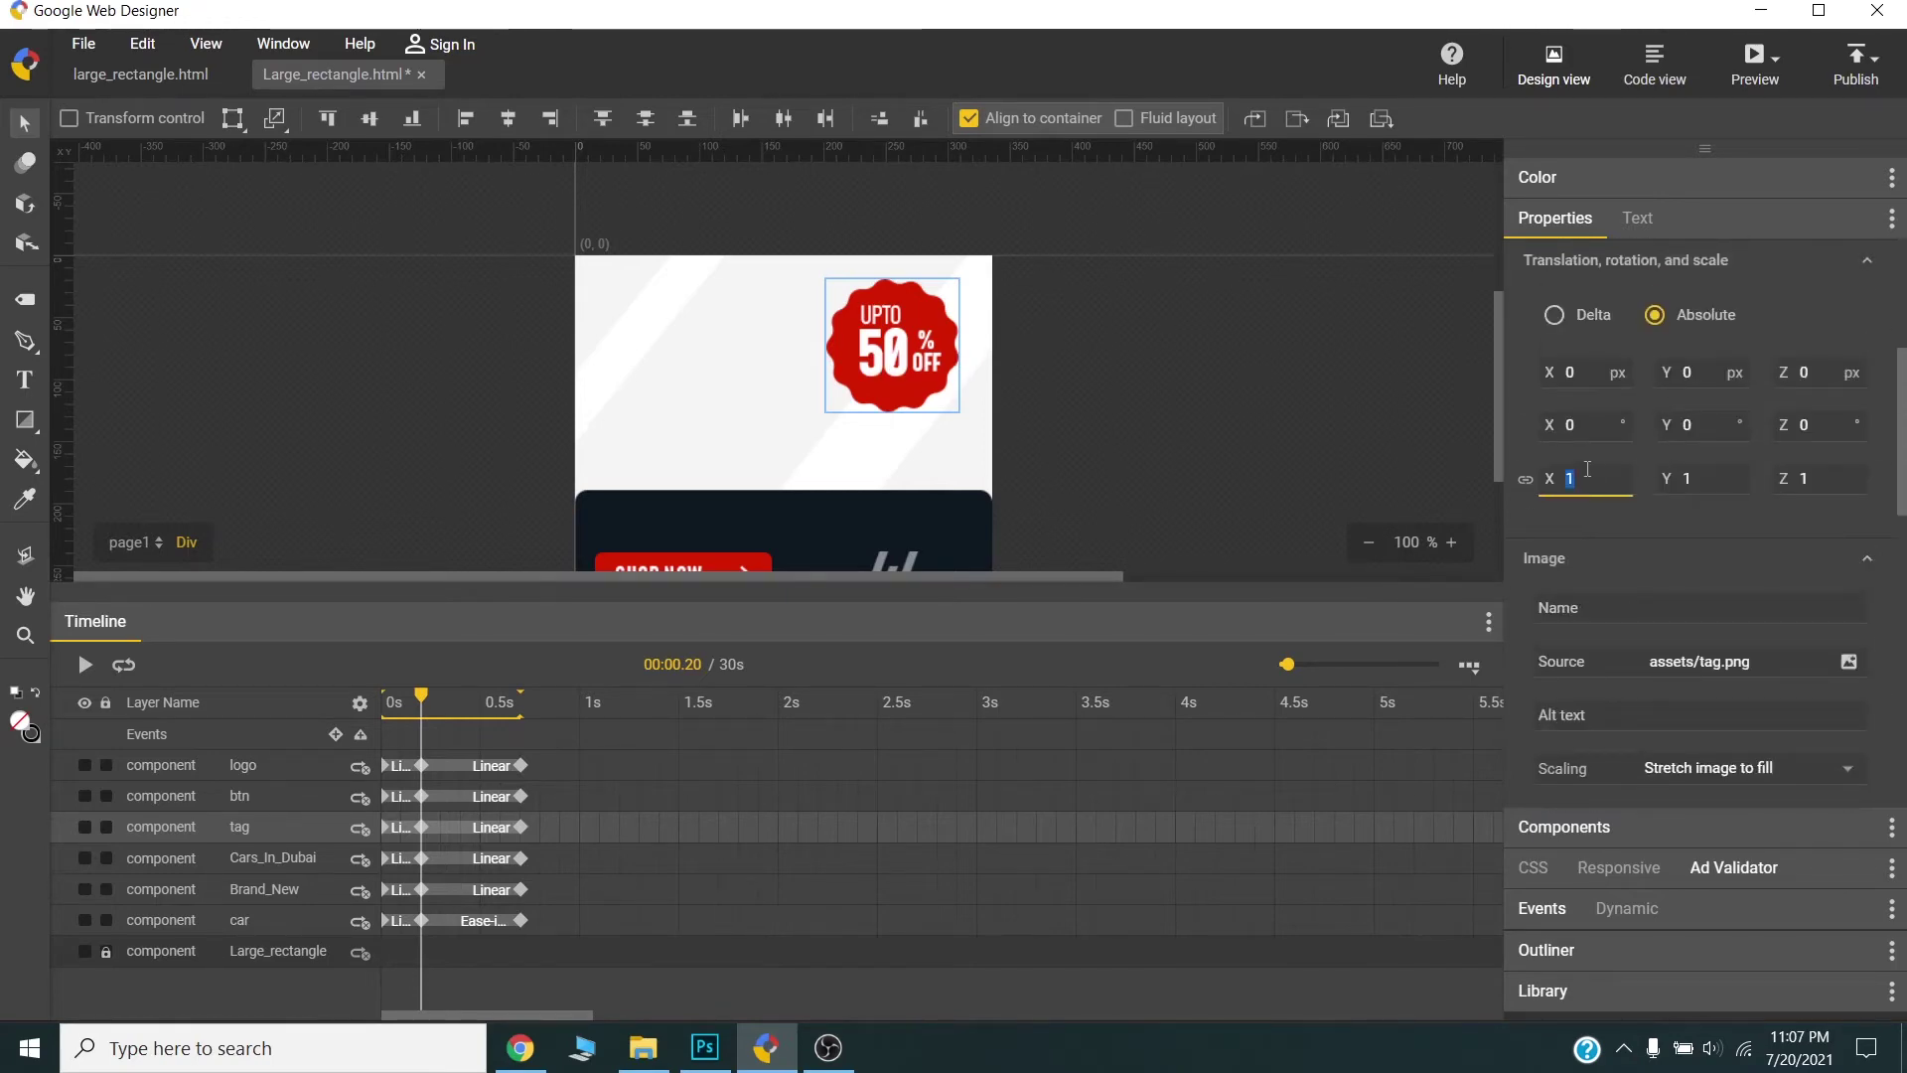
key("Tab")
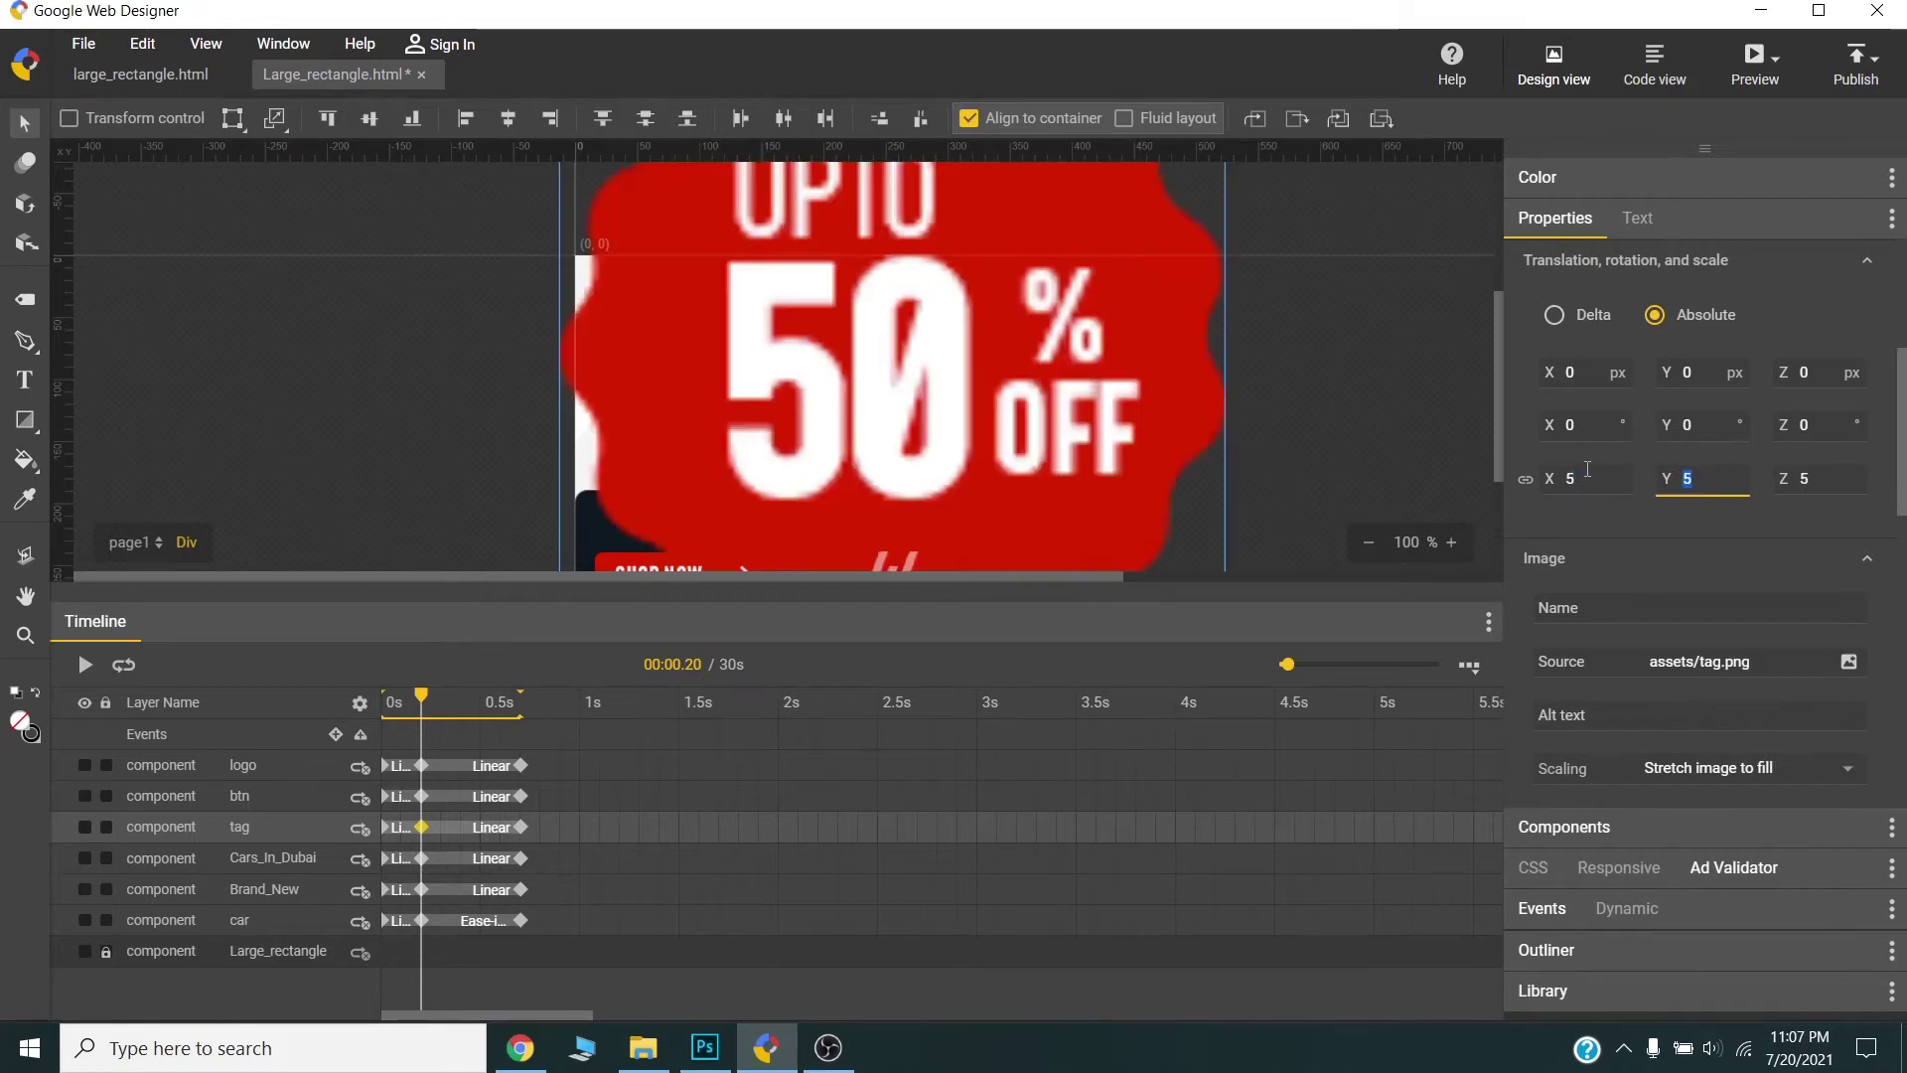
scroll(1589, 495, "down", 4)
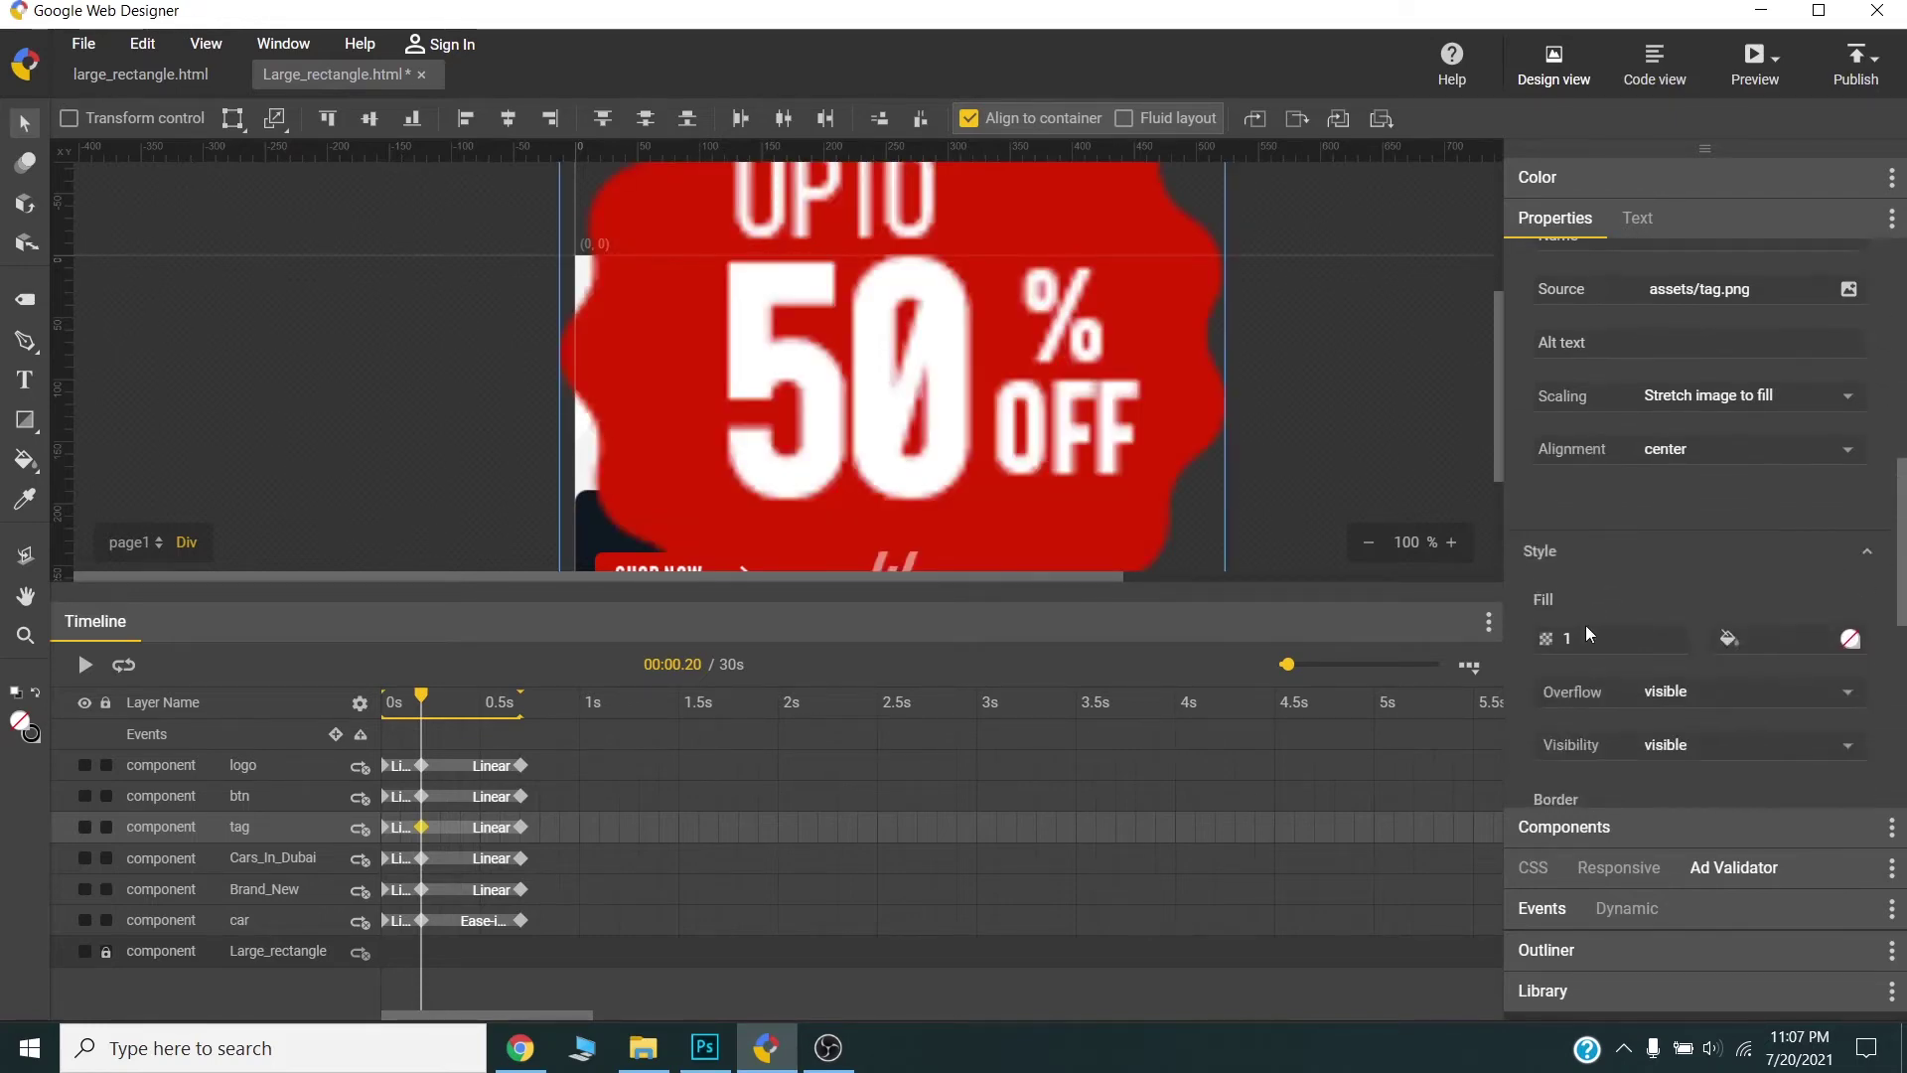
left_click(1587, 638)
type("0")
key("Return")
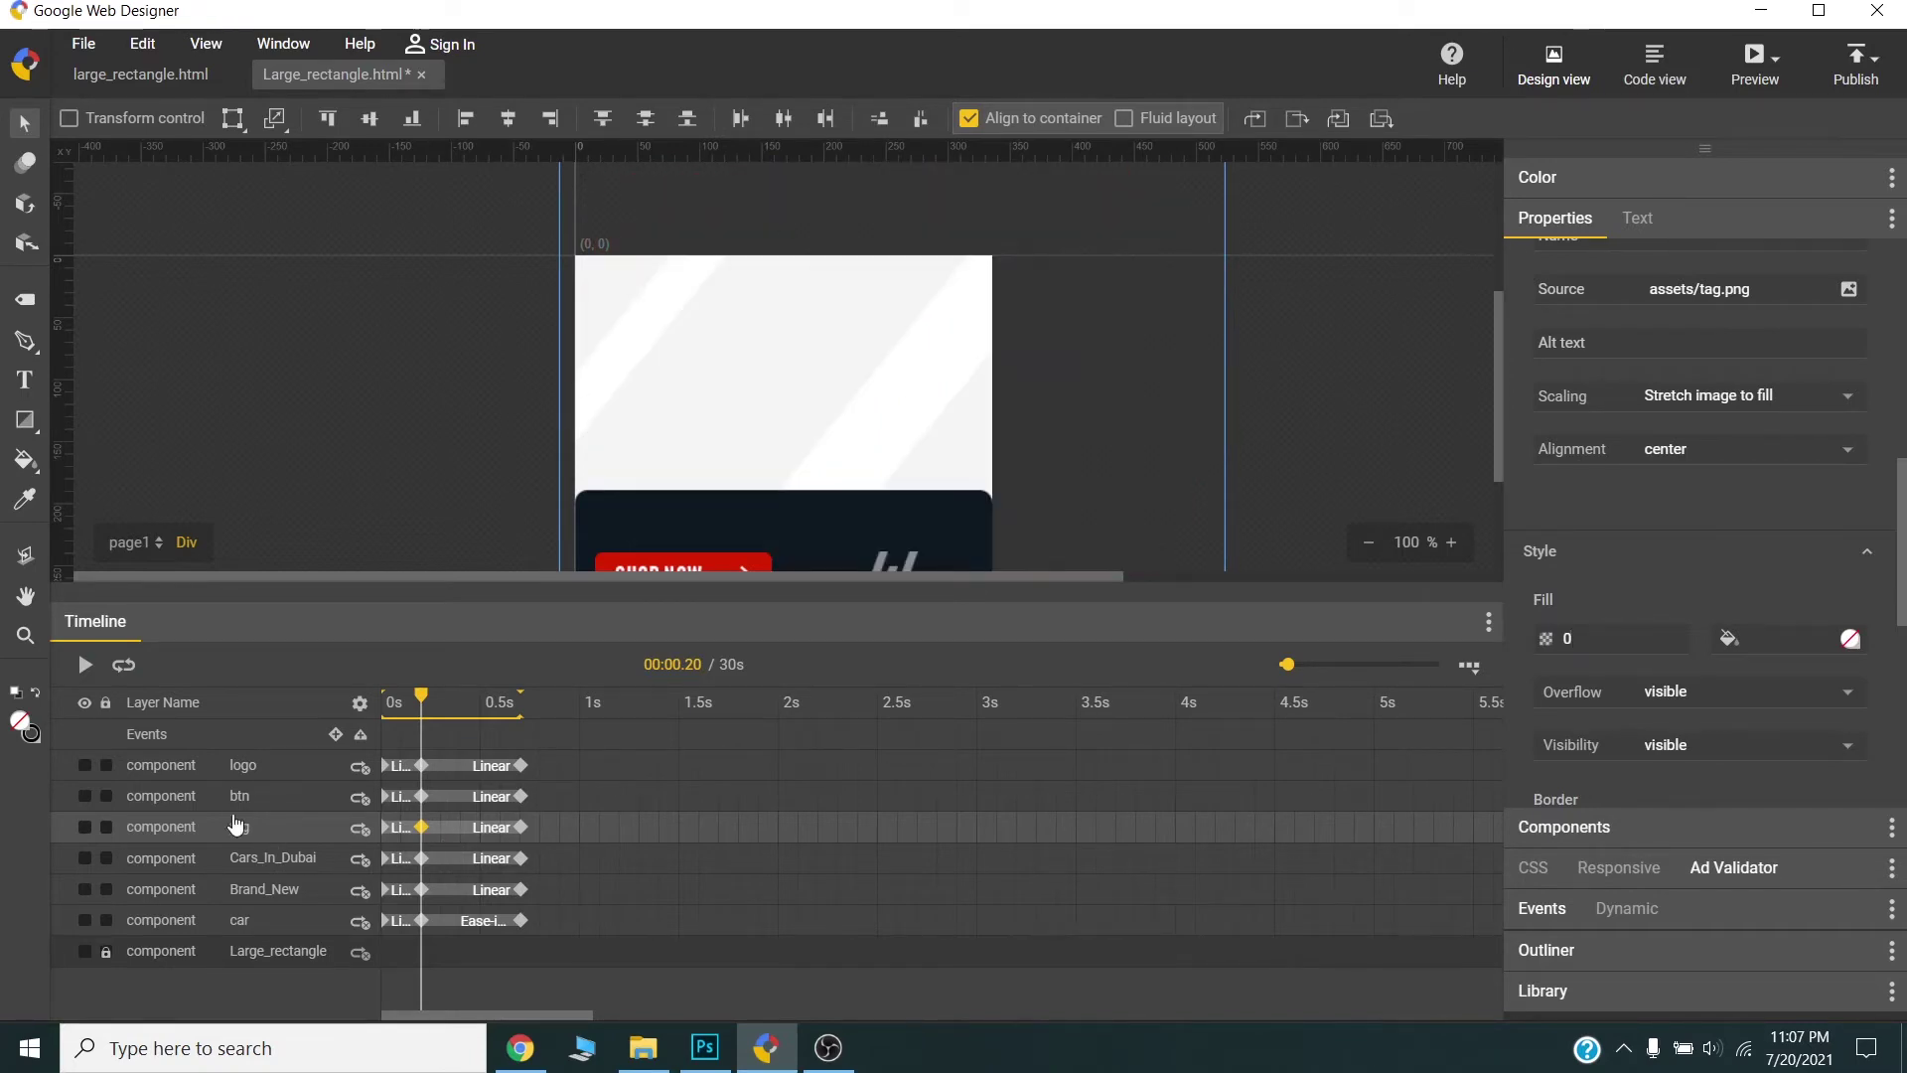
scroll(715, 448, "down", 2)
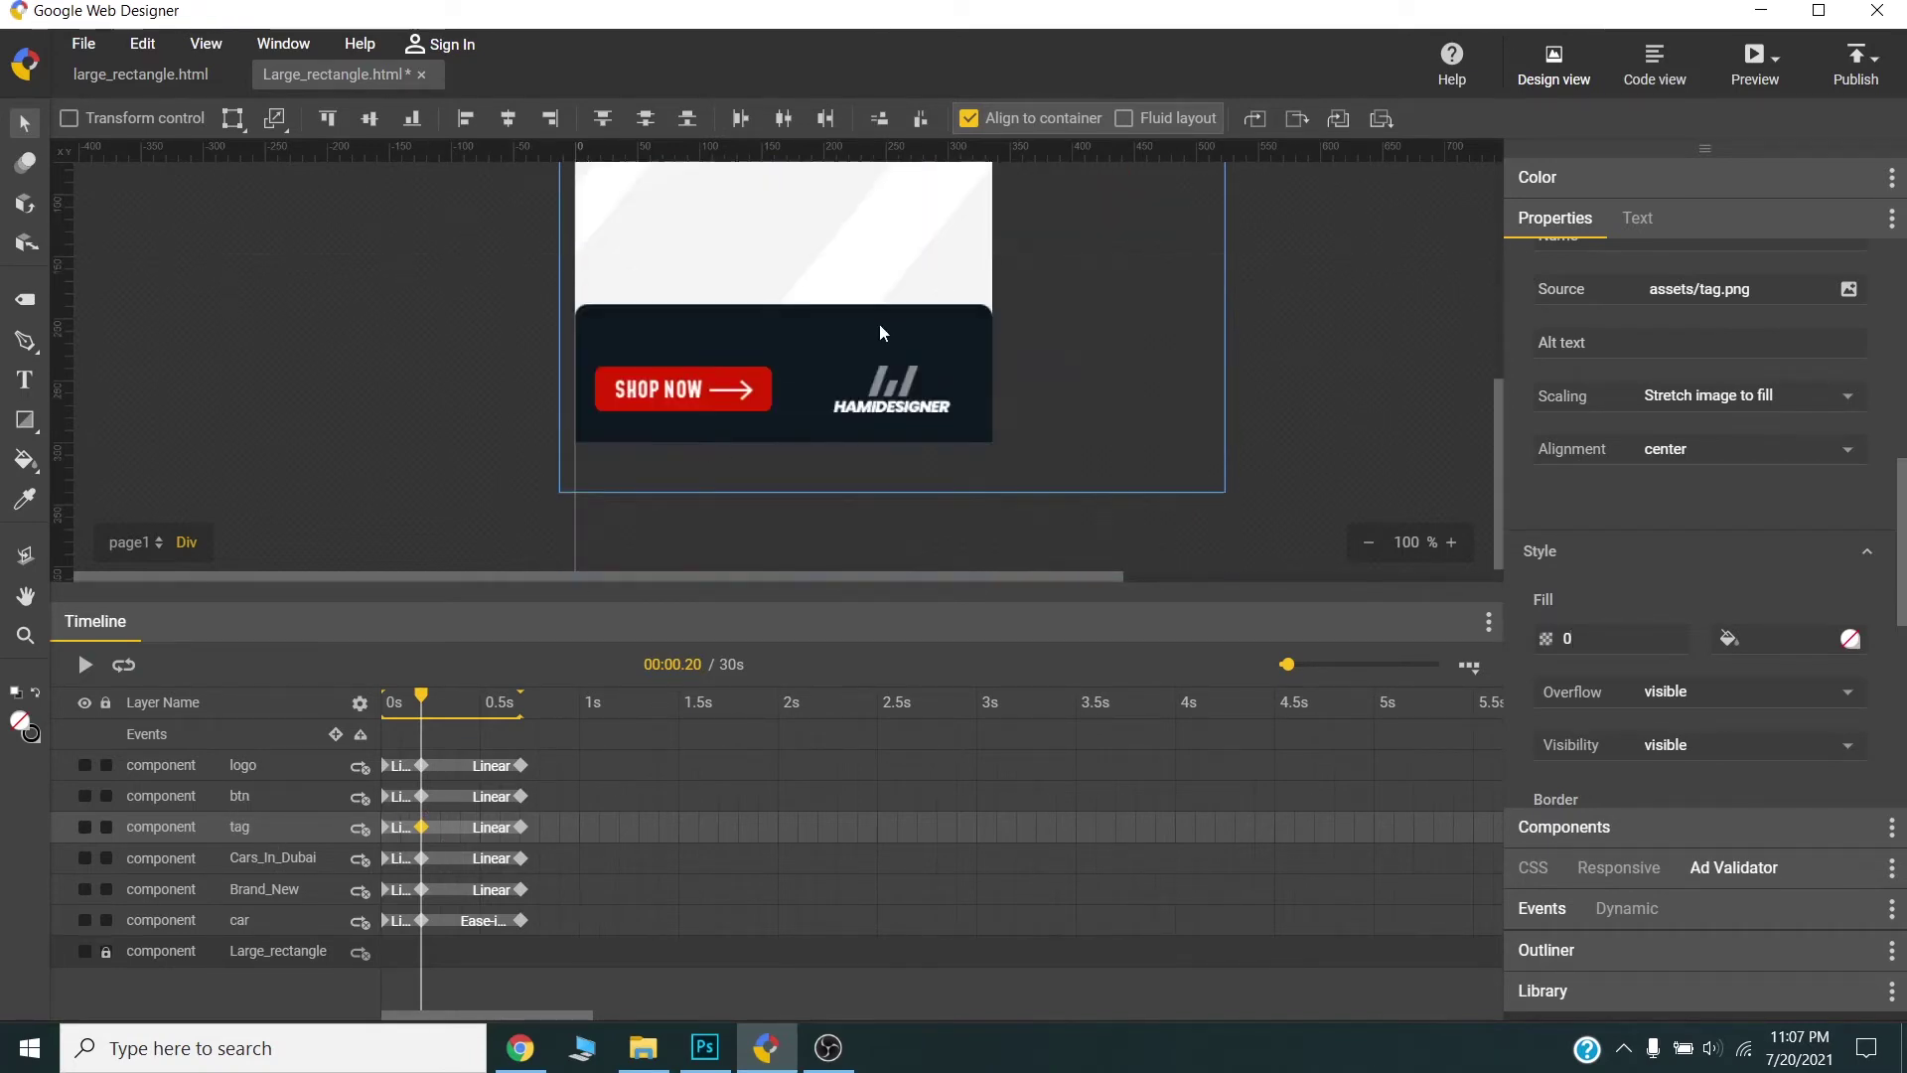
- Drag the SHOP NOW button to the left and set its Fill opacity to 0
left_click(717, 379)
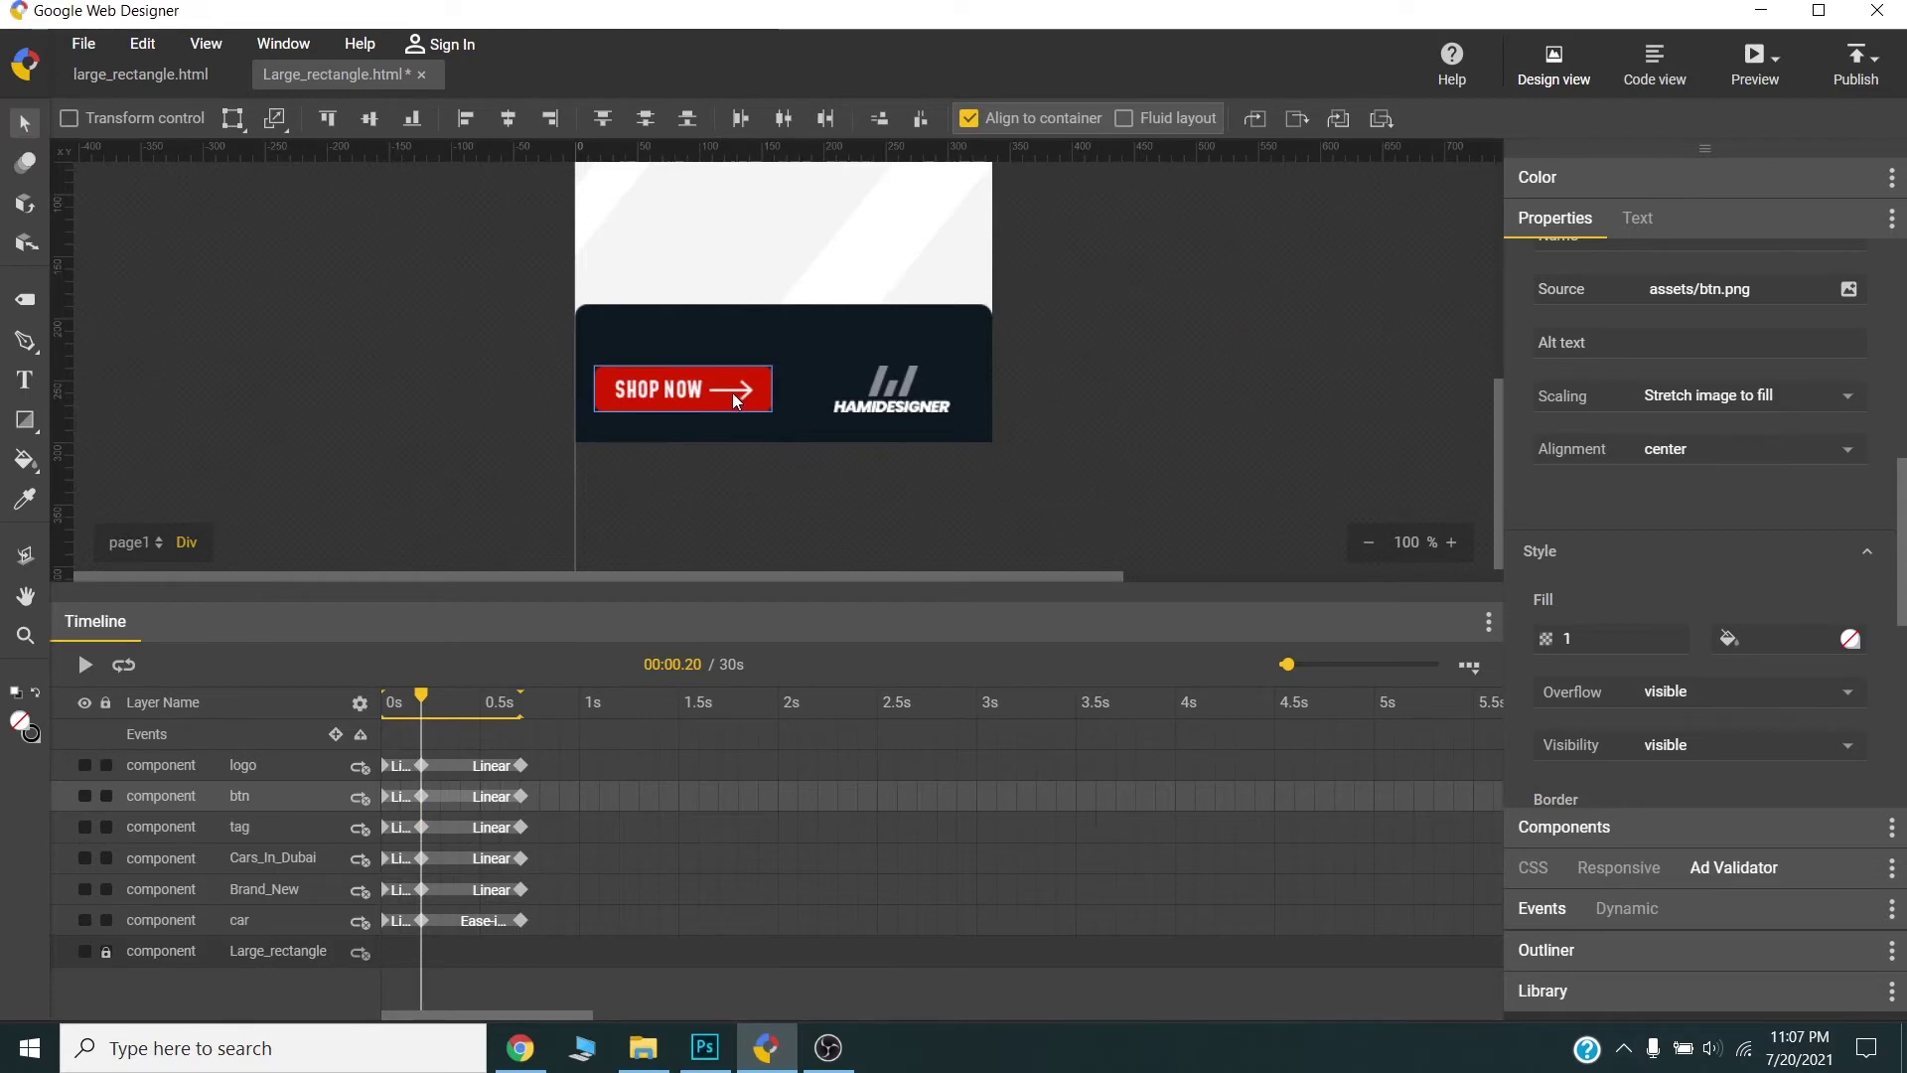
left_click_drag(735, 399, 575, 402)
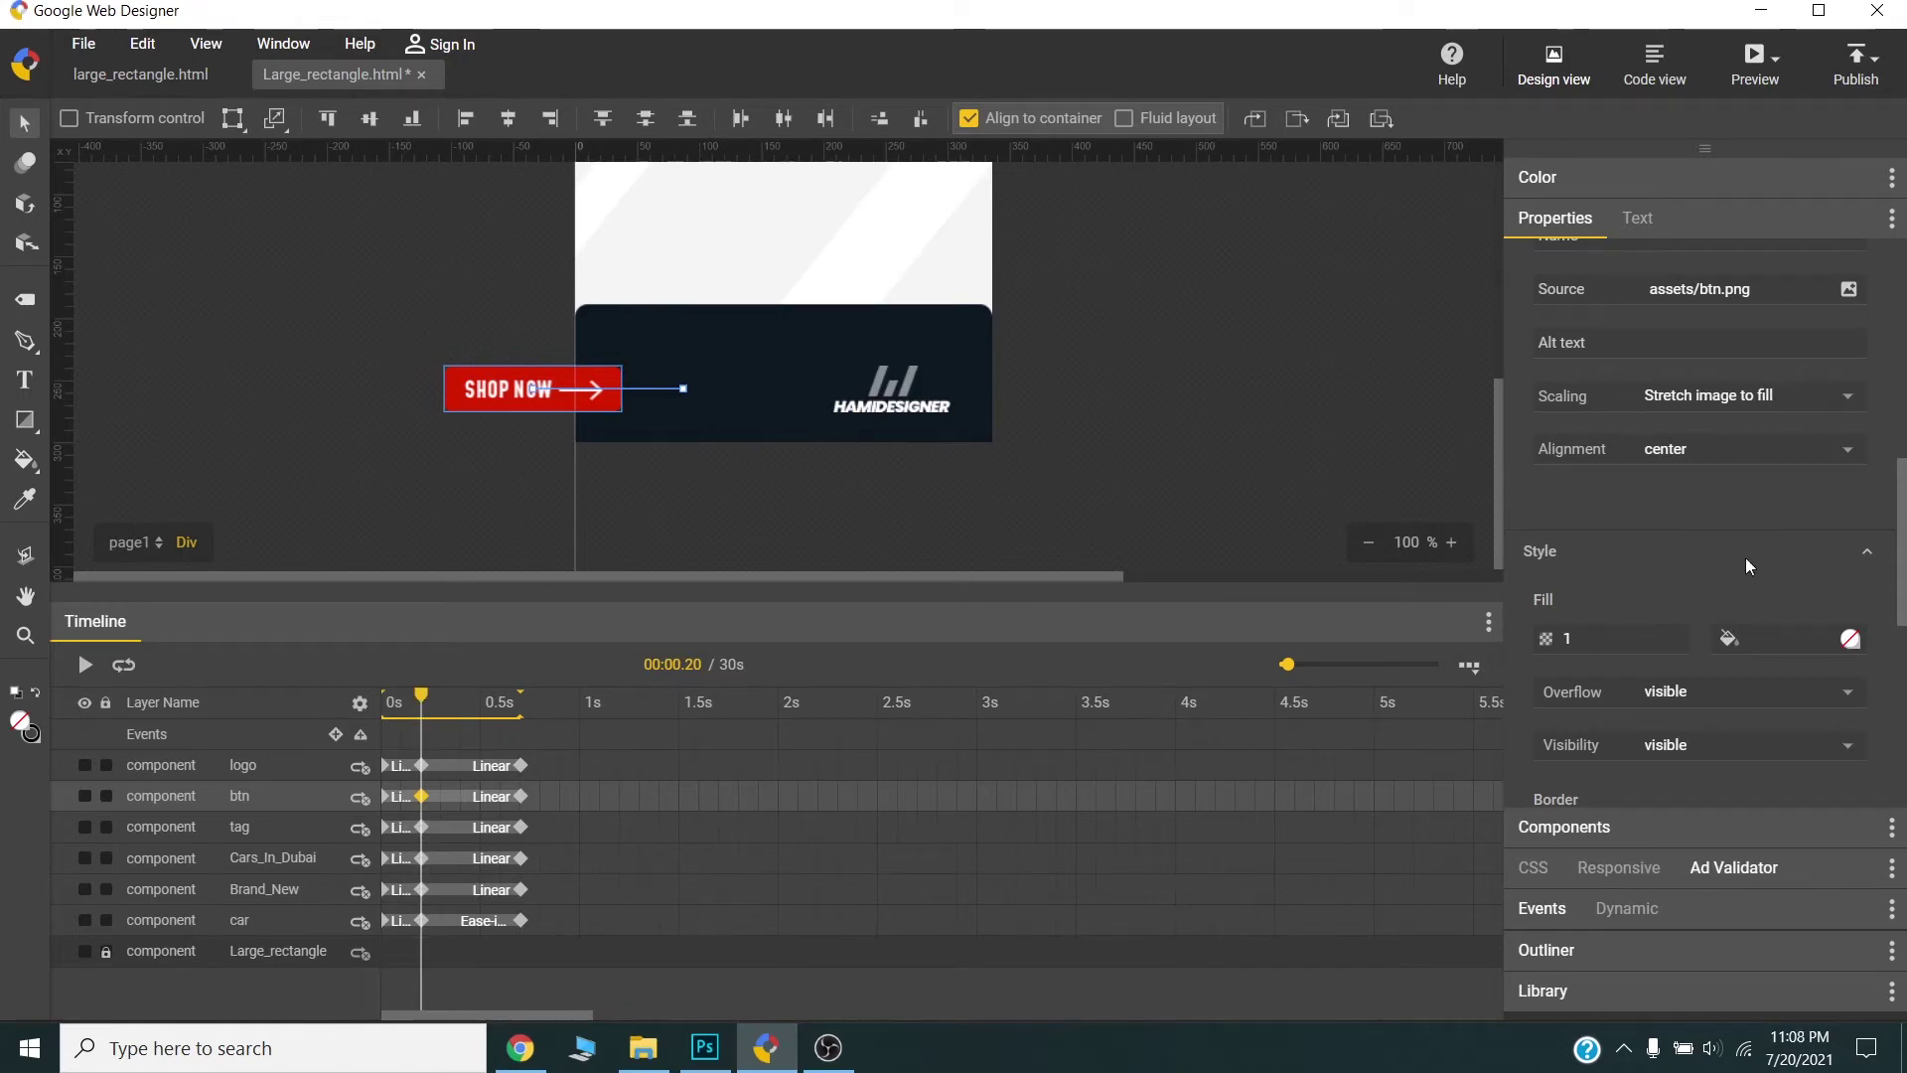
left_click(1607, 640)
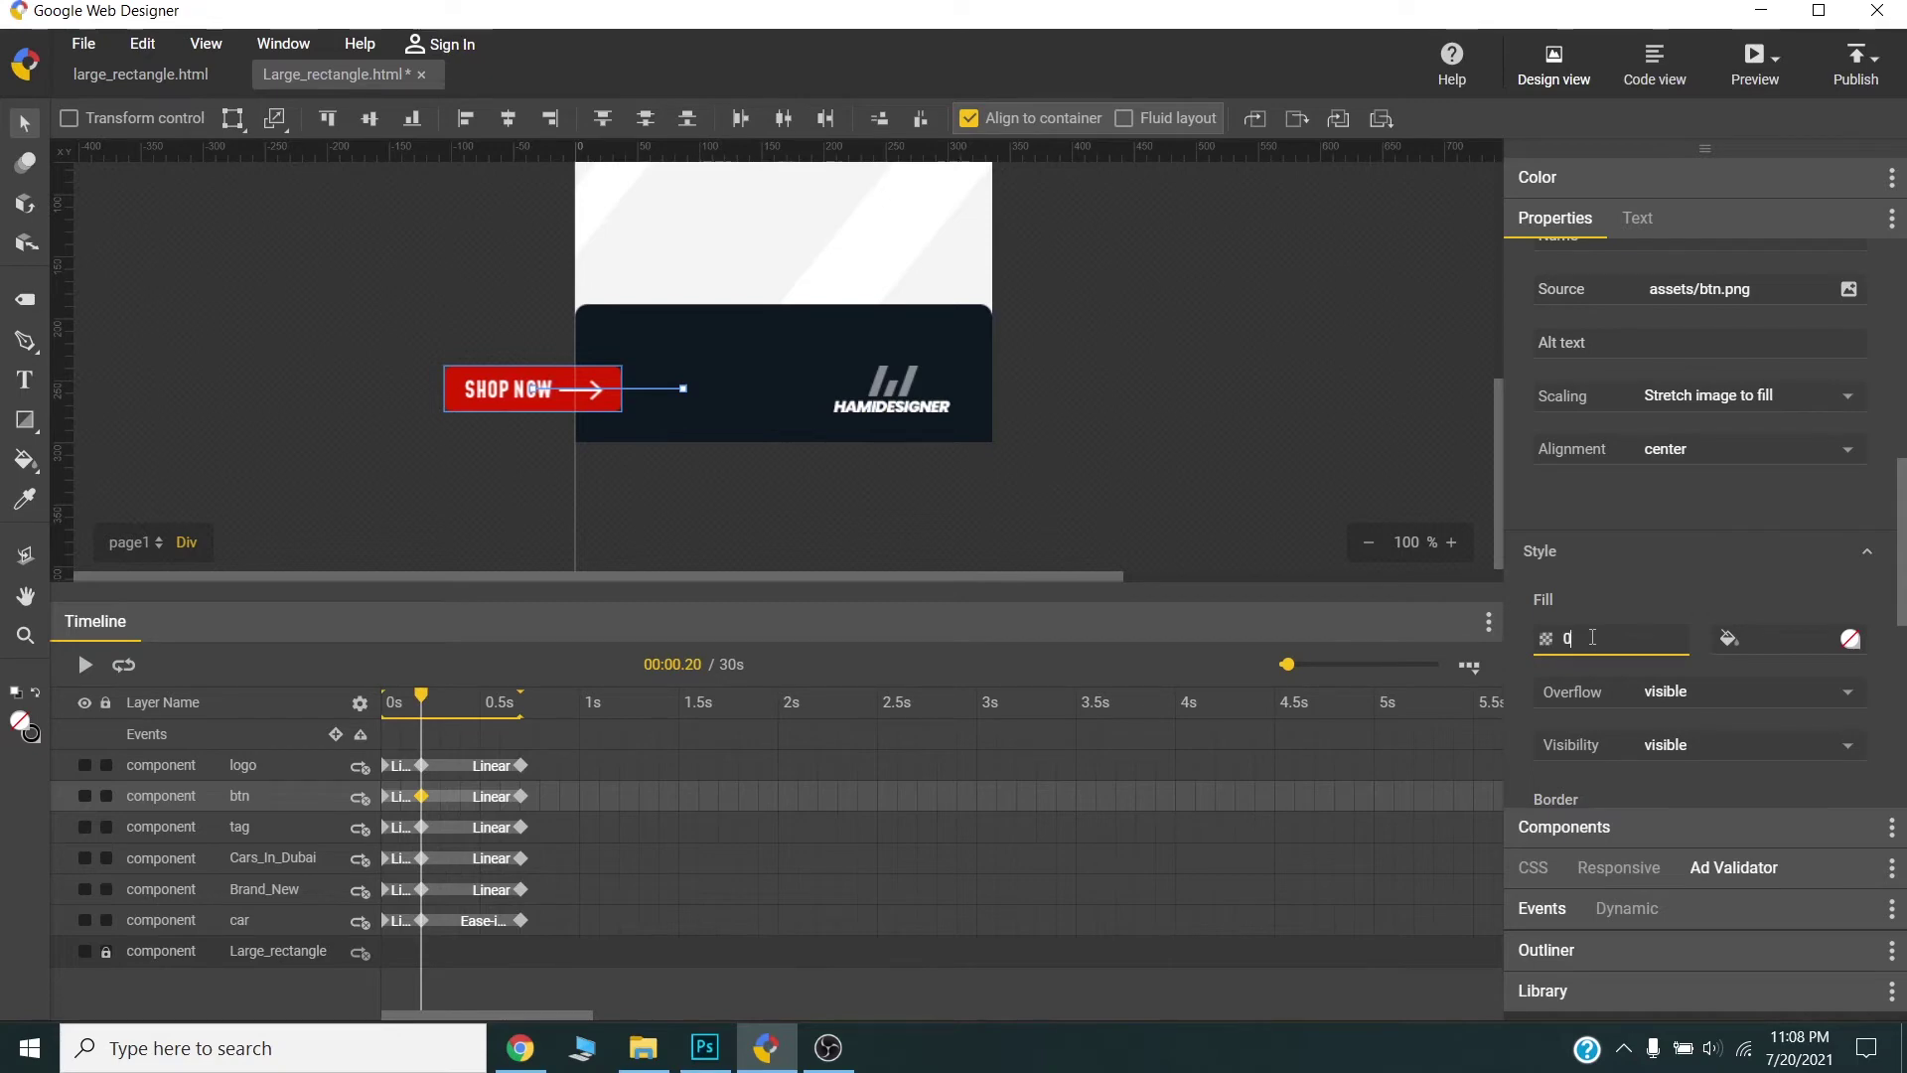
key("Return")
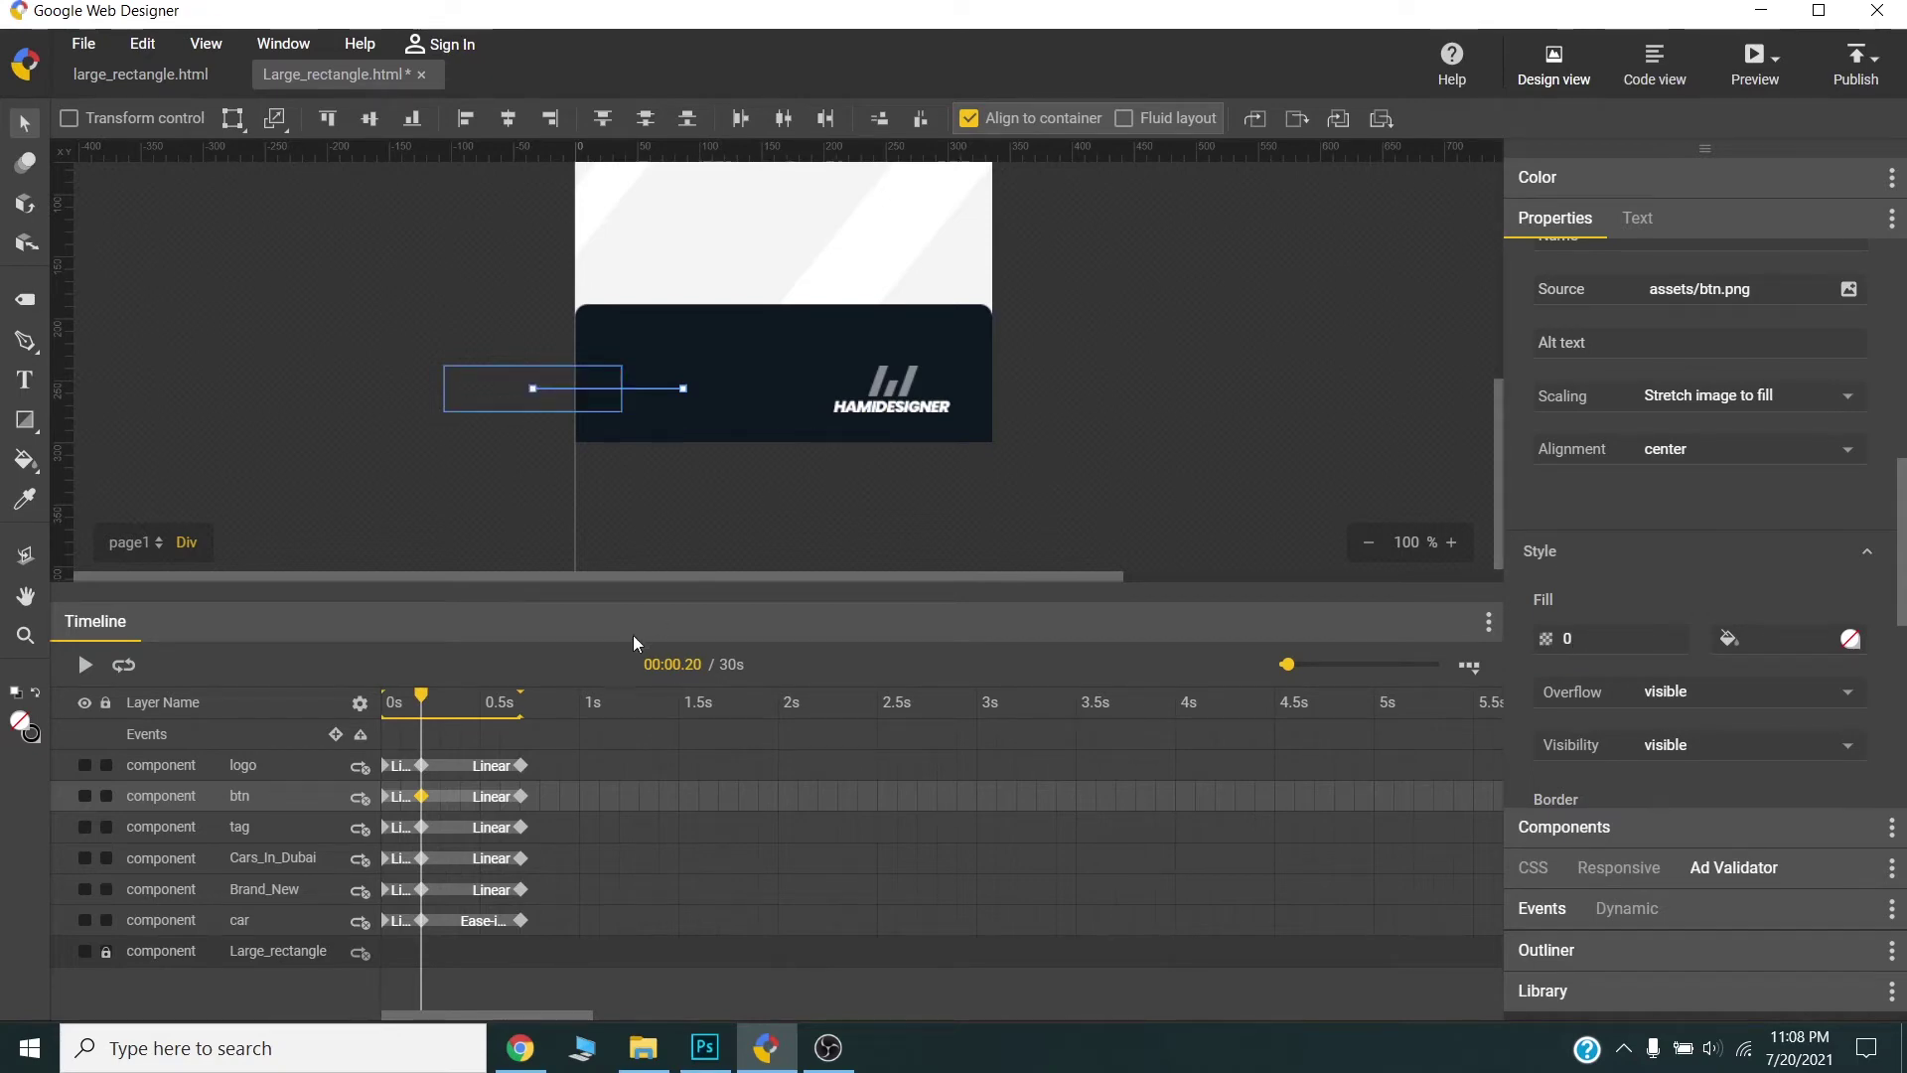
- Move the HAMIDESIGNER logo off the banner's right side and set its Fill opacity to 0
left_click(907, 396)
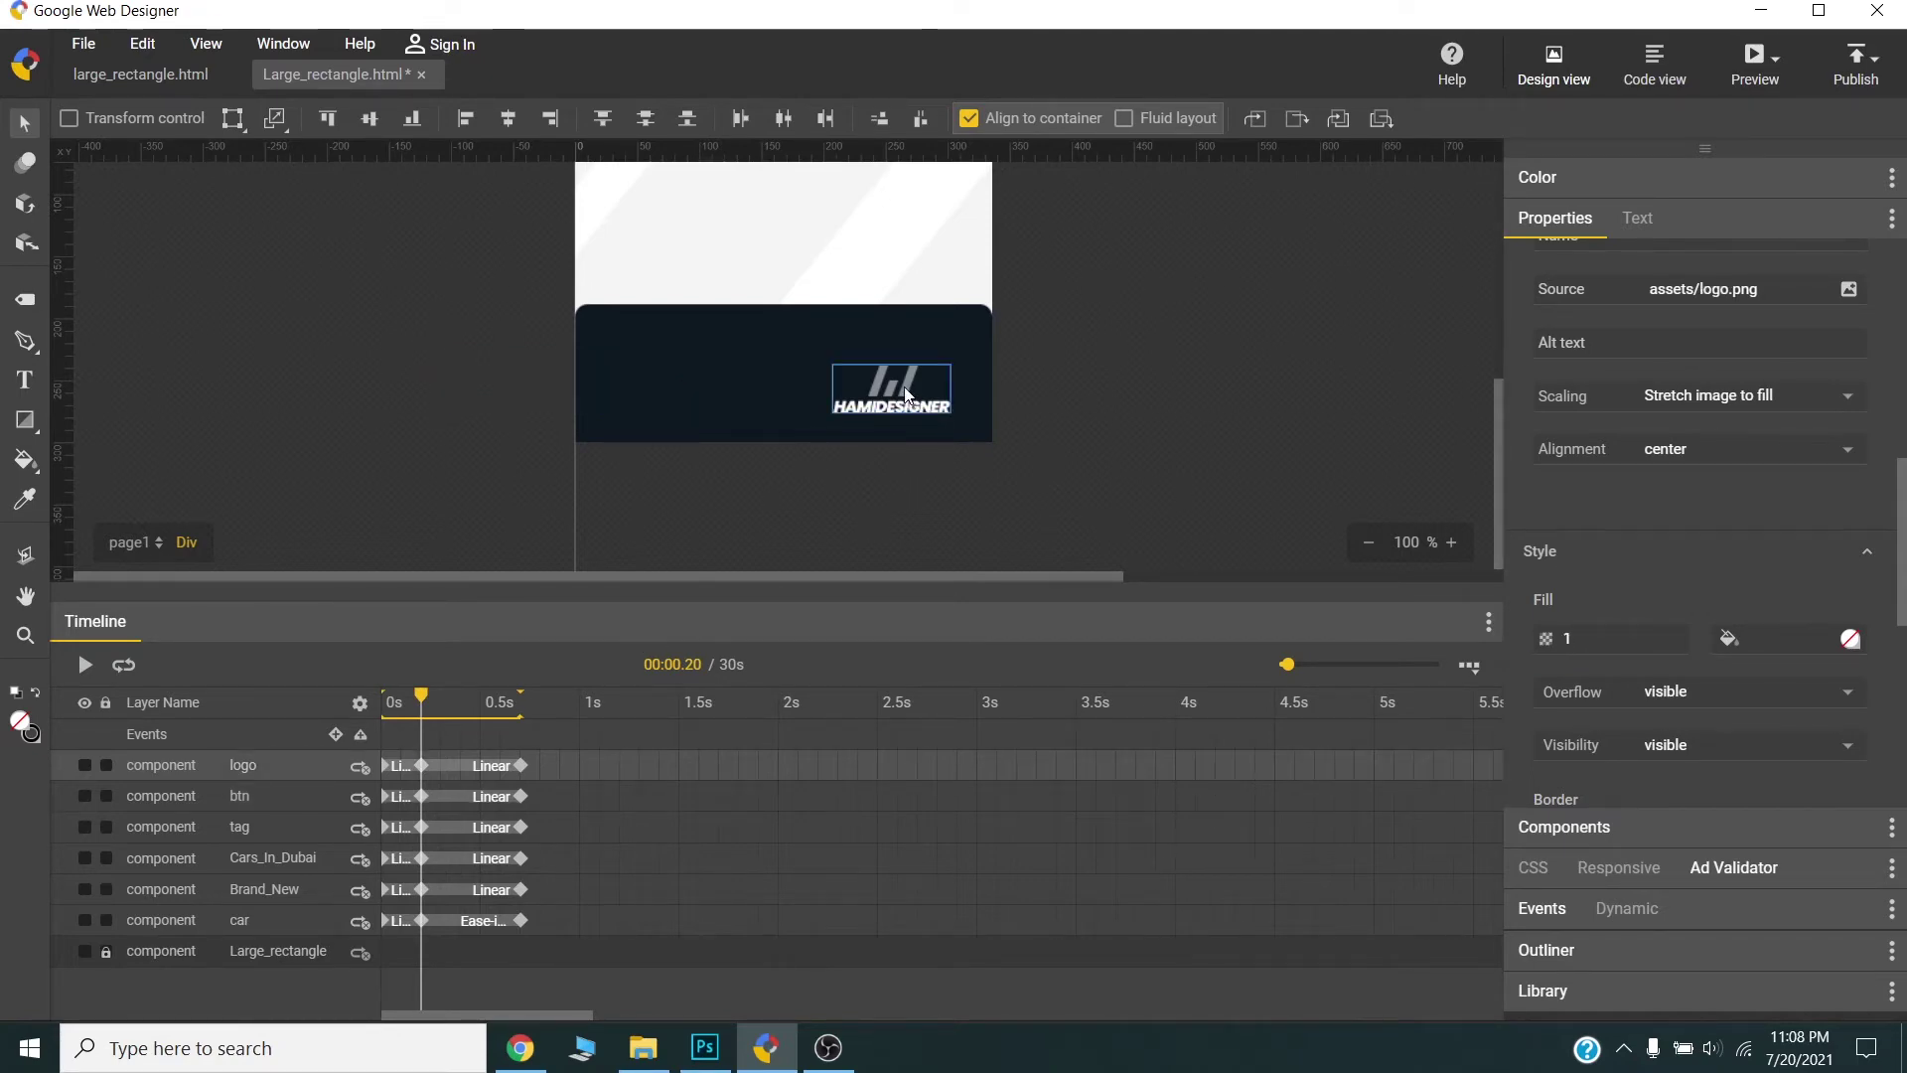
left_click_drag(915, 395, 1073, 396)
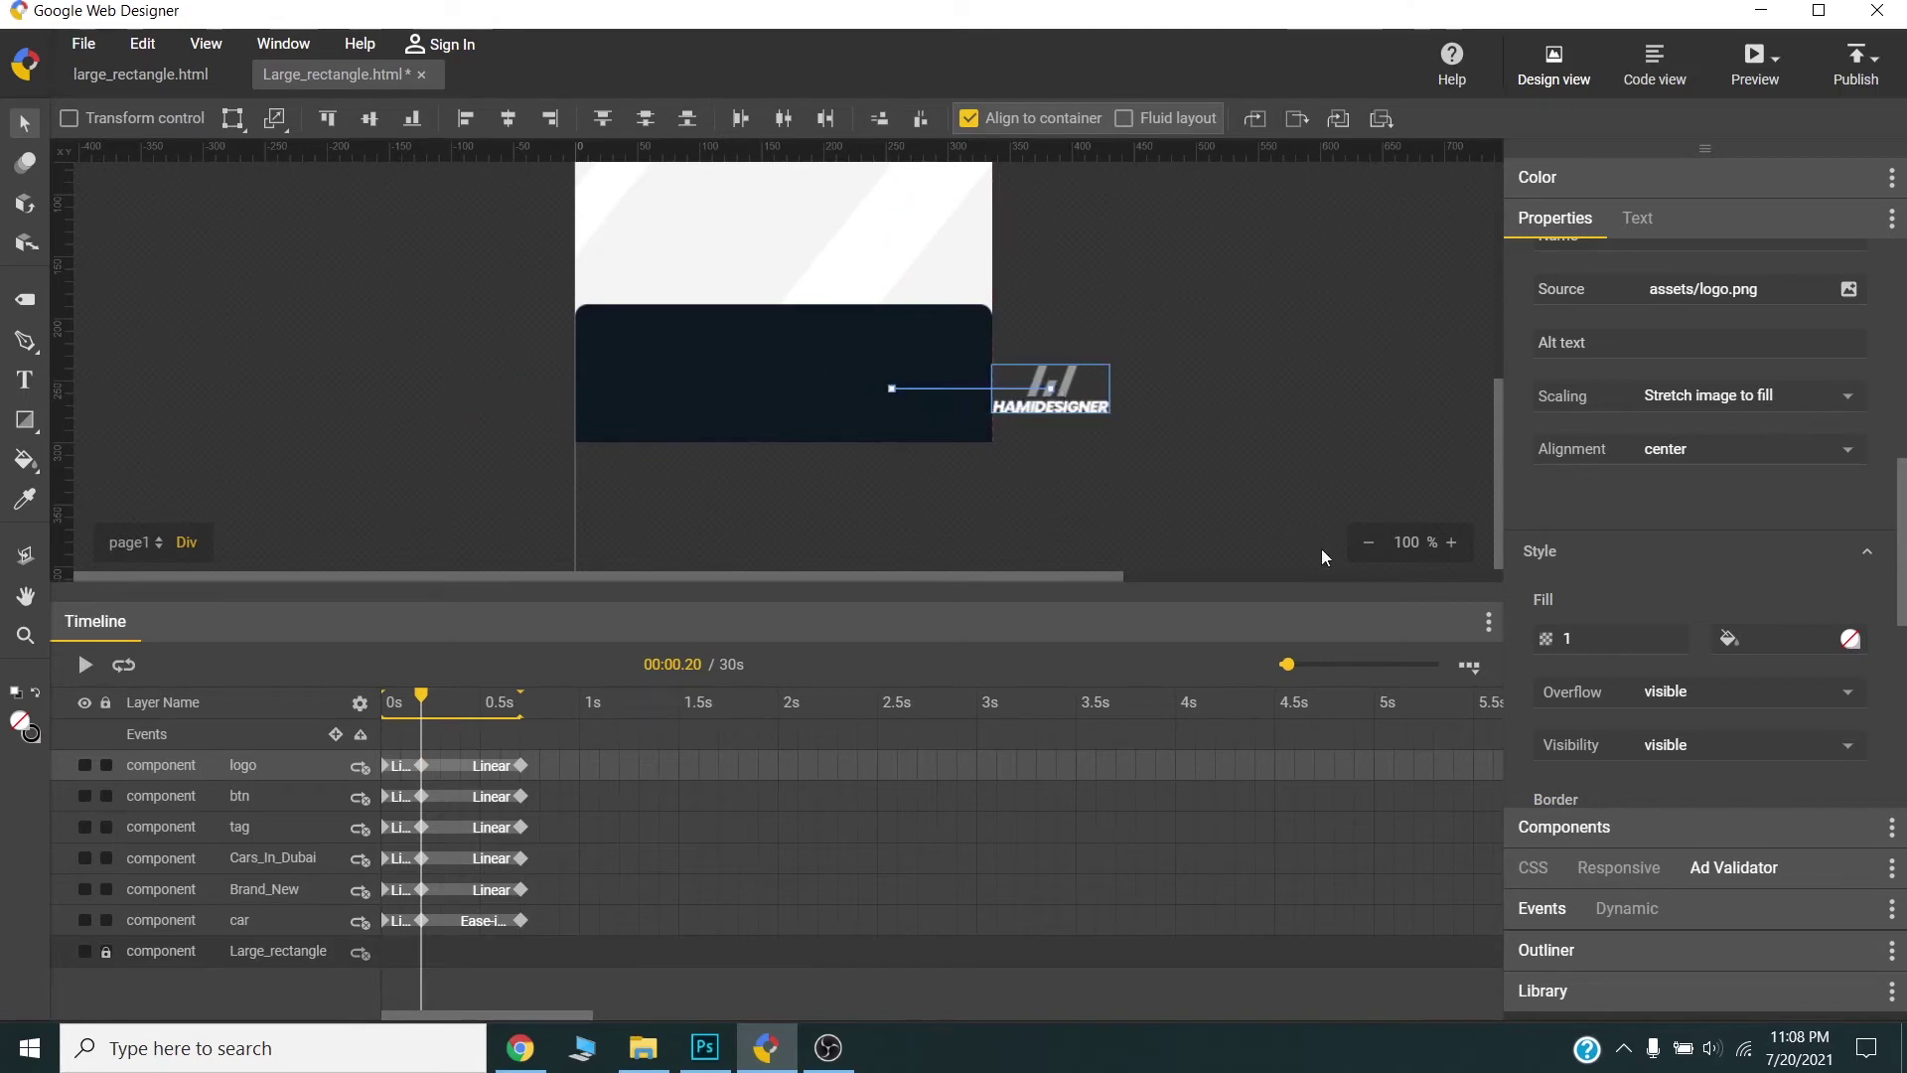
left_click(1590, 637)
type("0")
key("Return")
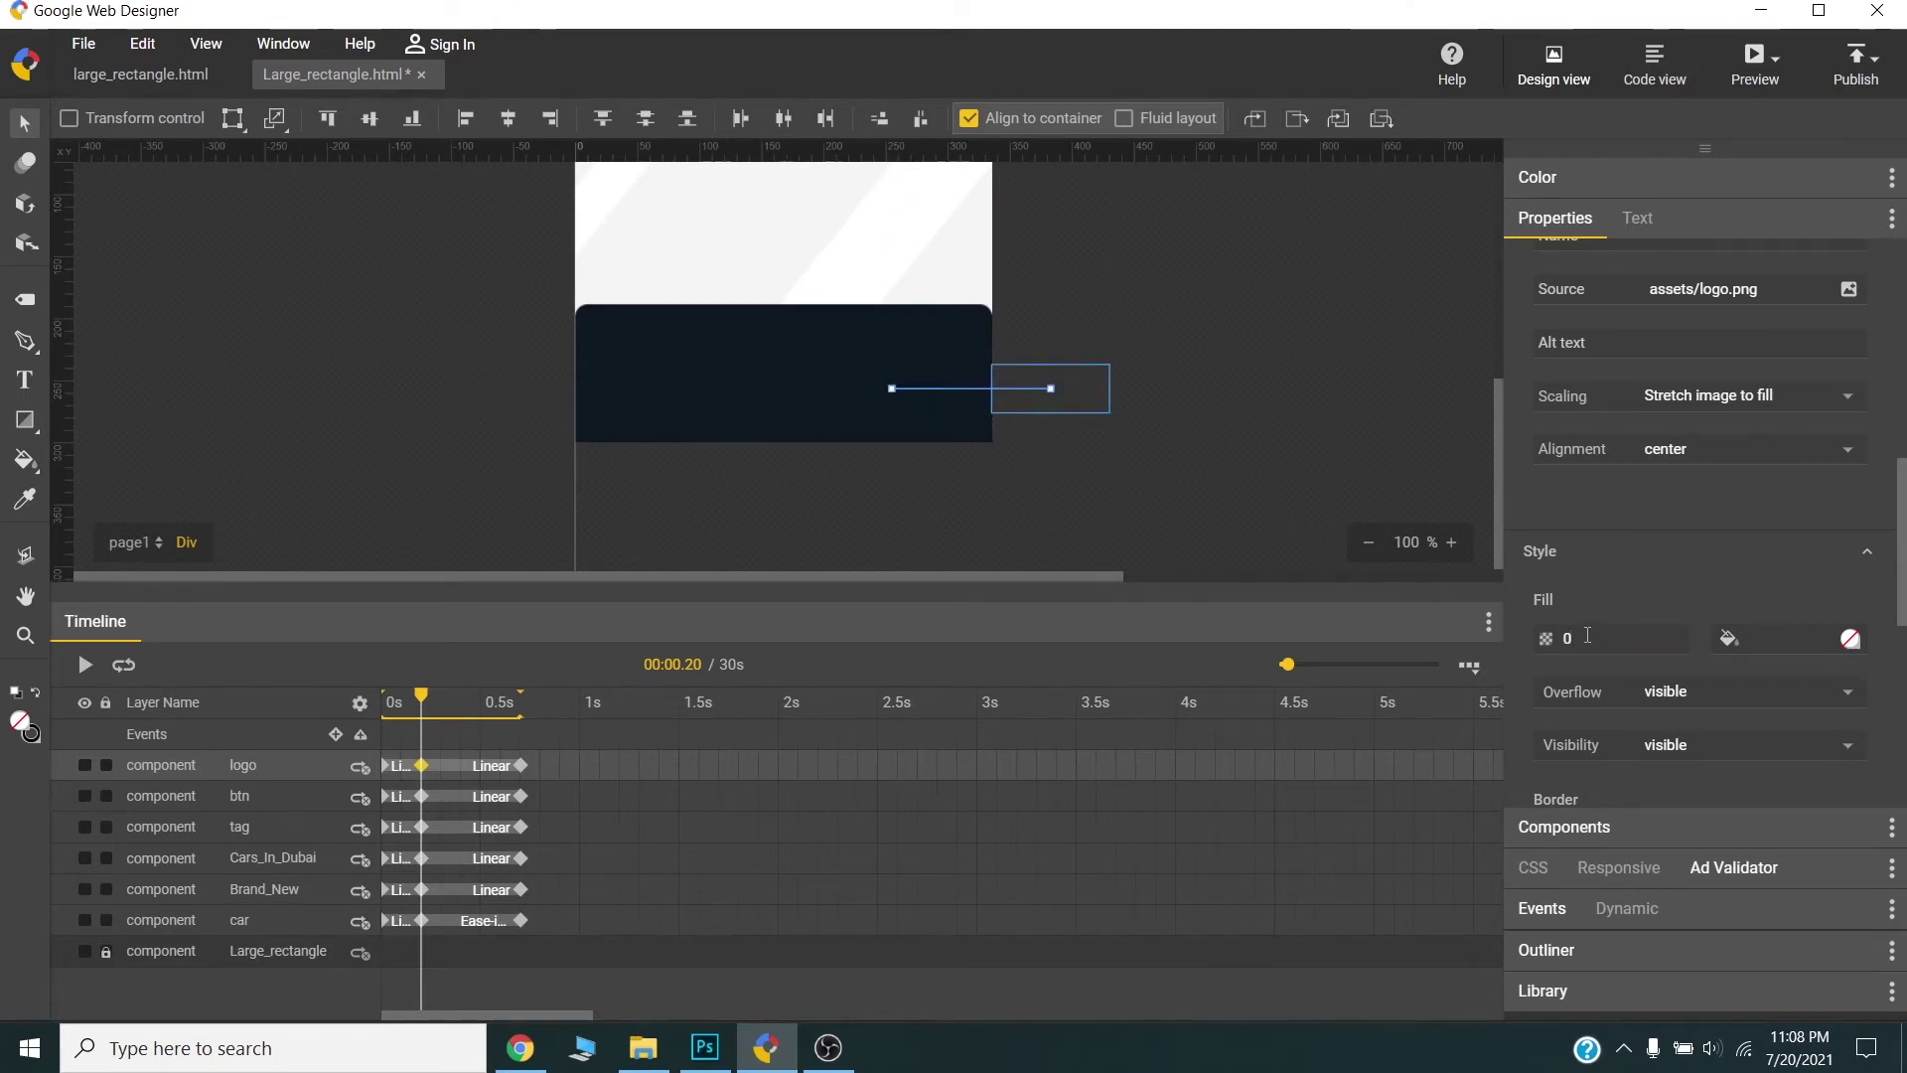
- Apply Ease easing to the 0.2s keyframes of the logo, btn, tag, Cars_In_Dubai and Brand_New
left_click_drag(544, 749, 416, 897)
right_click(445, 897)
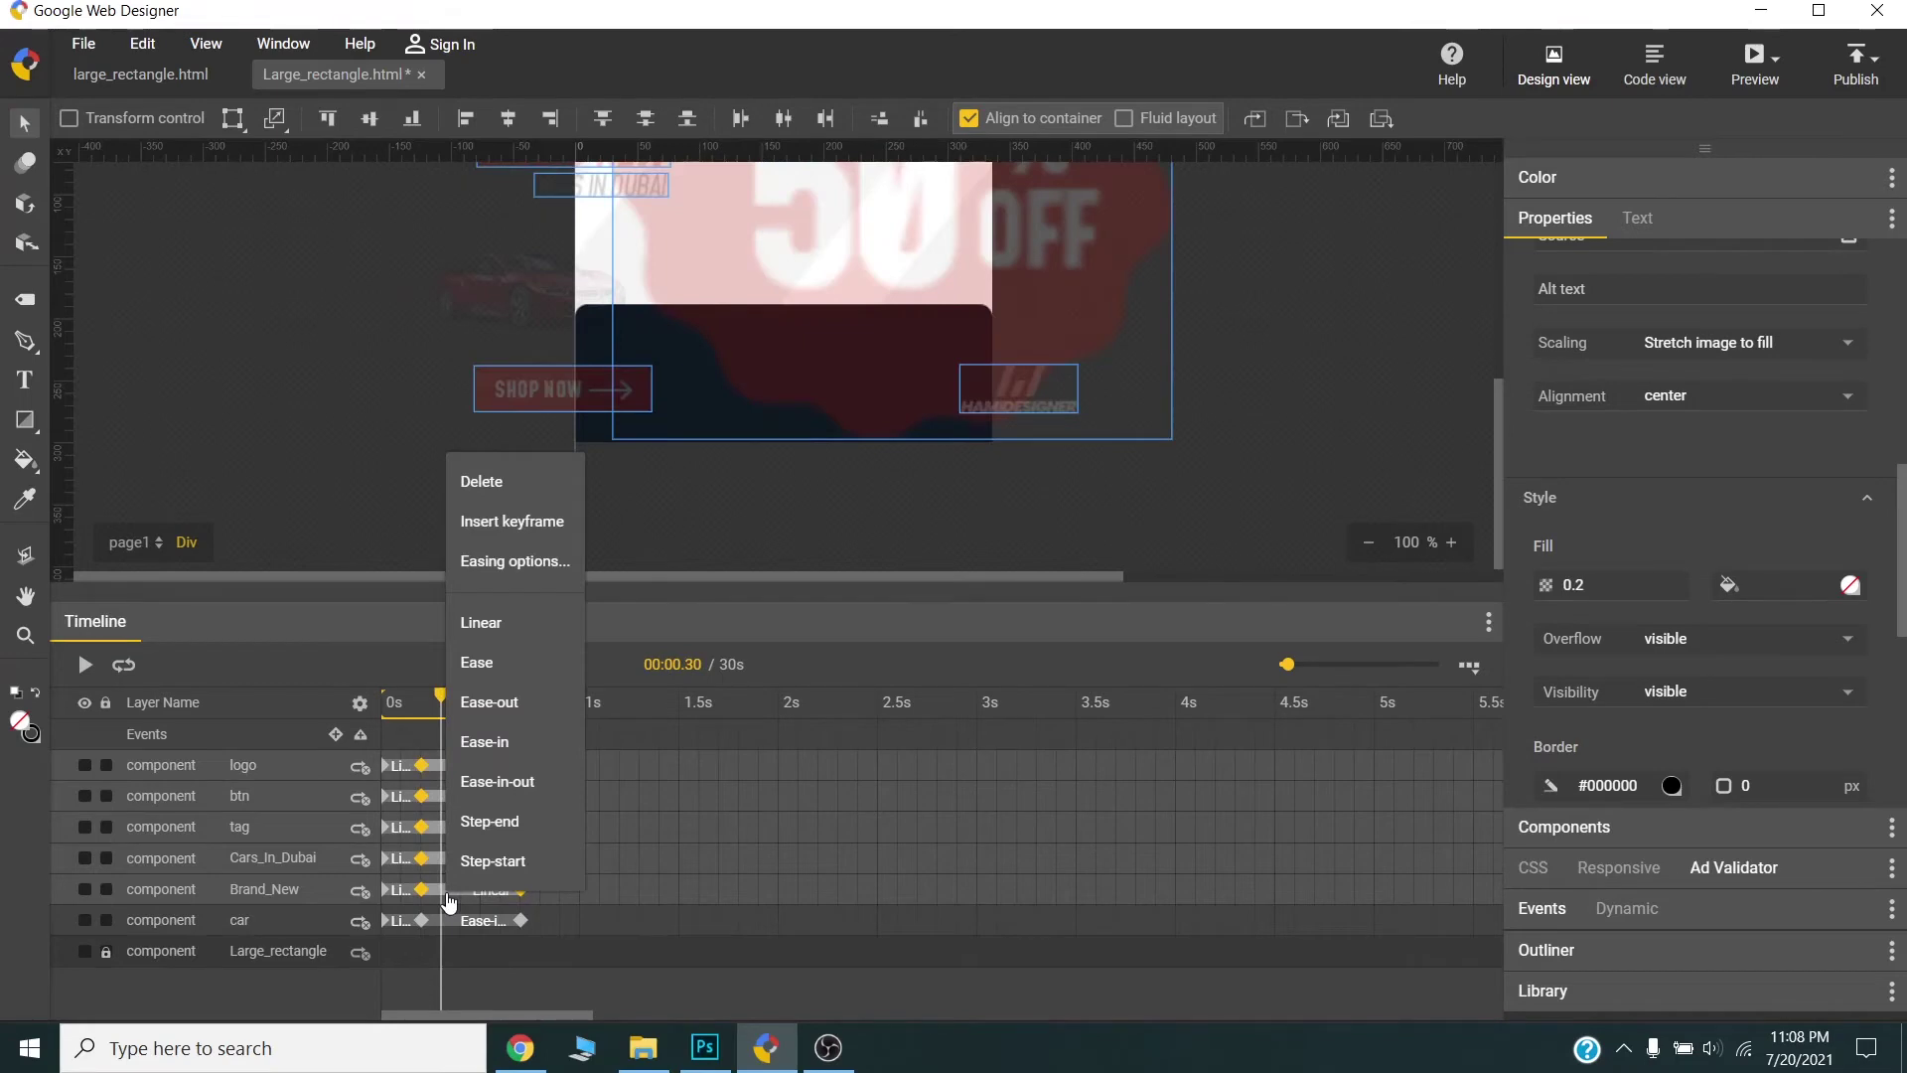
left_click(494, 669)
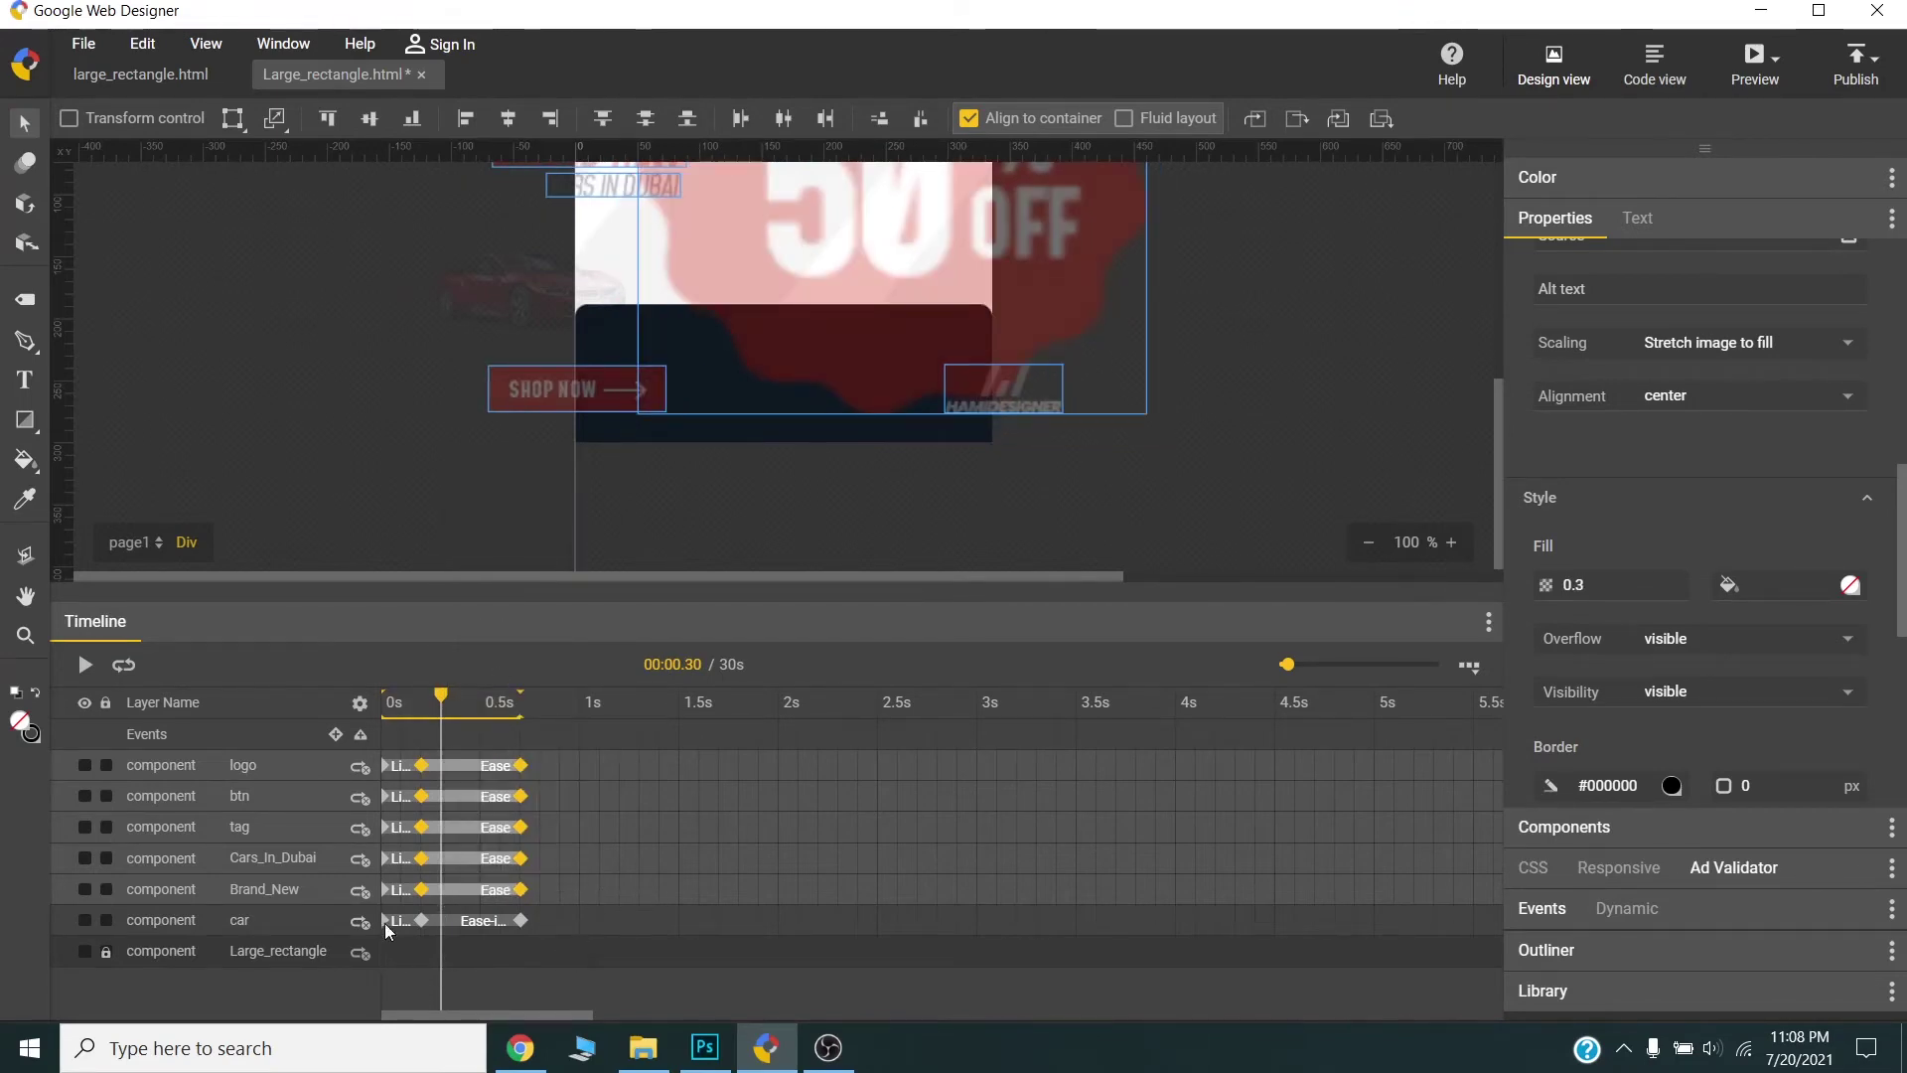
left_click_drag(402, 945, 379, 760)
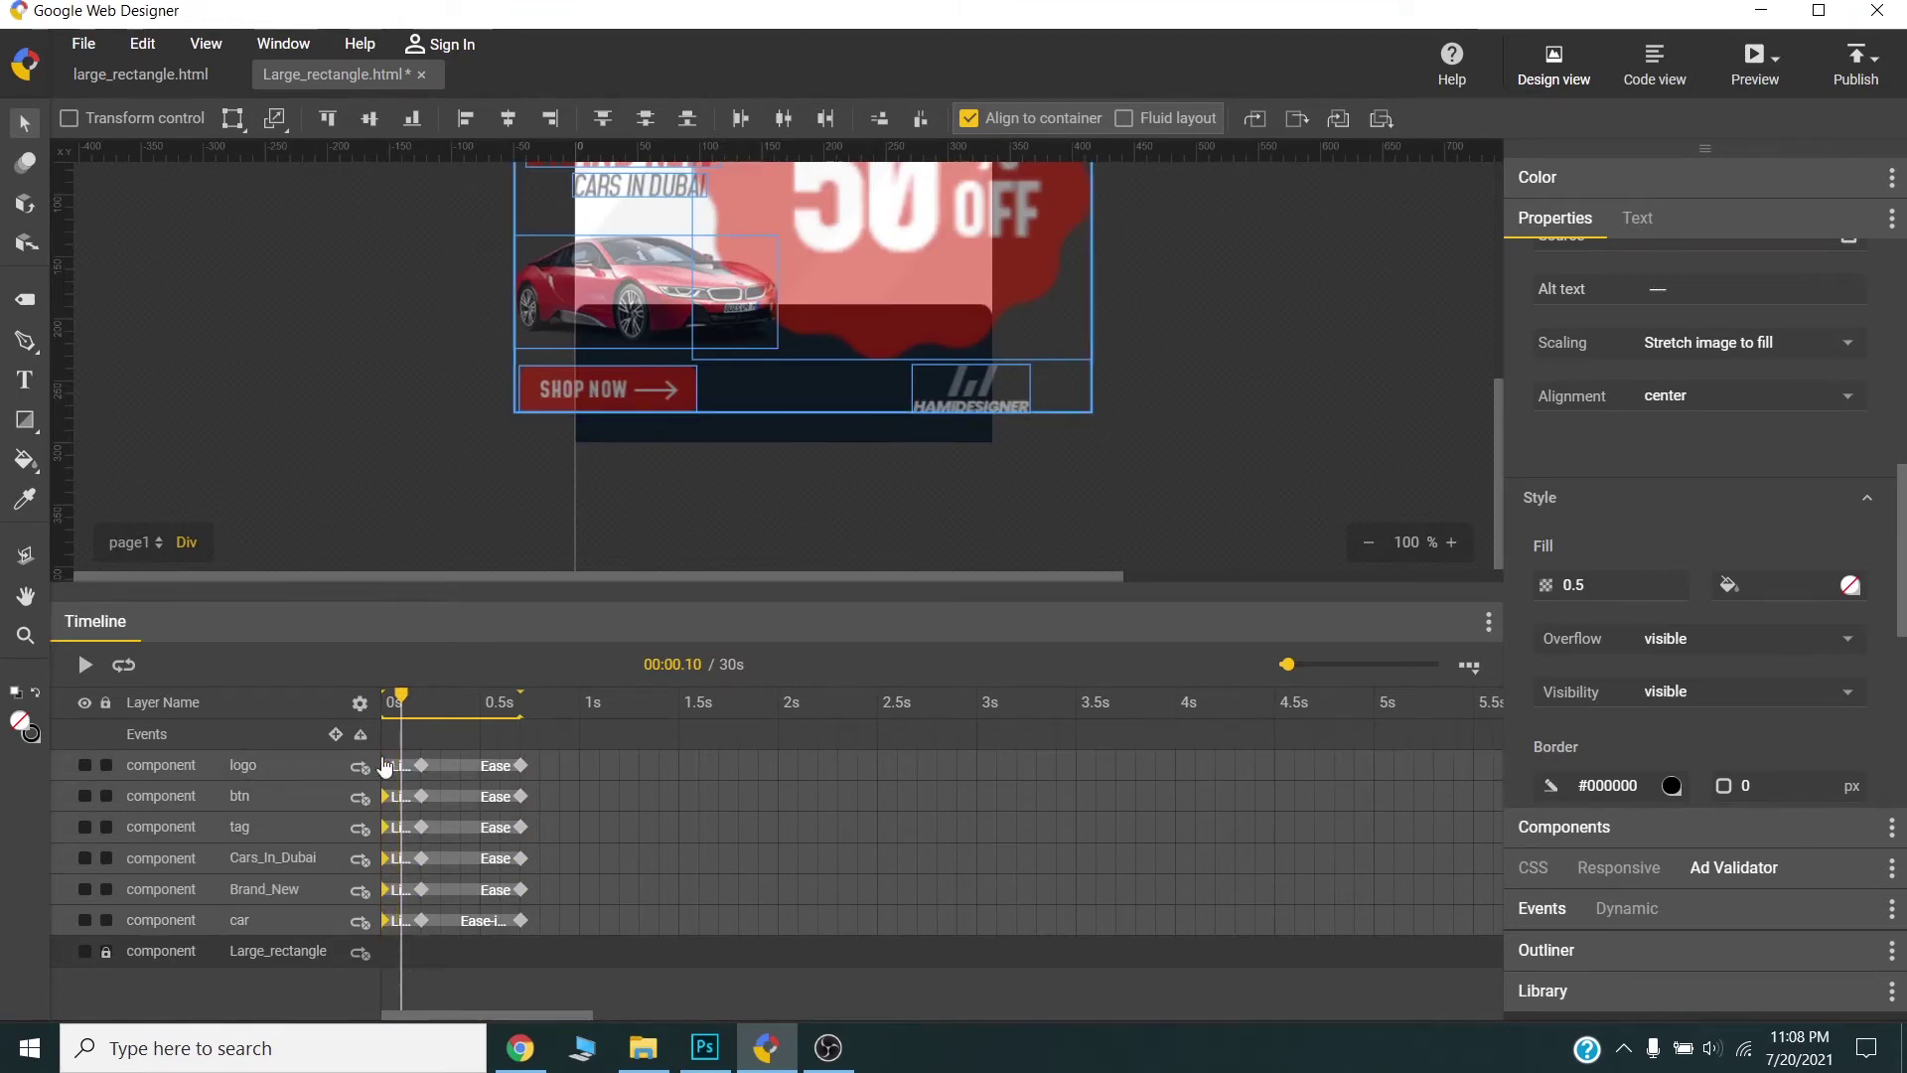
- Delete the starting 0s keyframes and move the car's start keyframe to 0 seconds
right_click(387, 923)
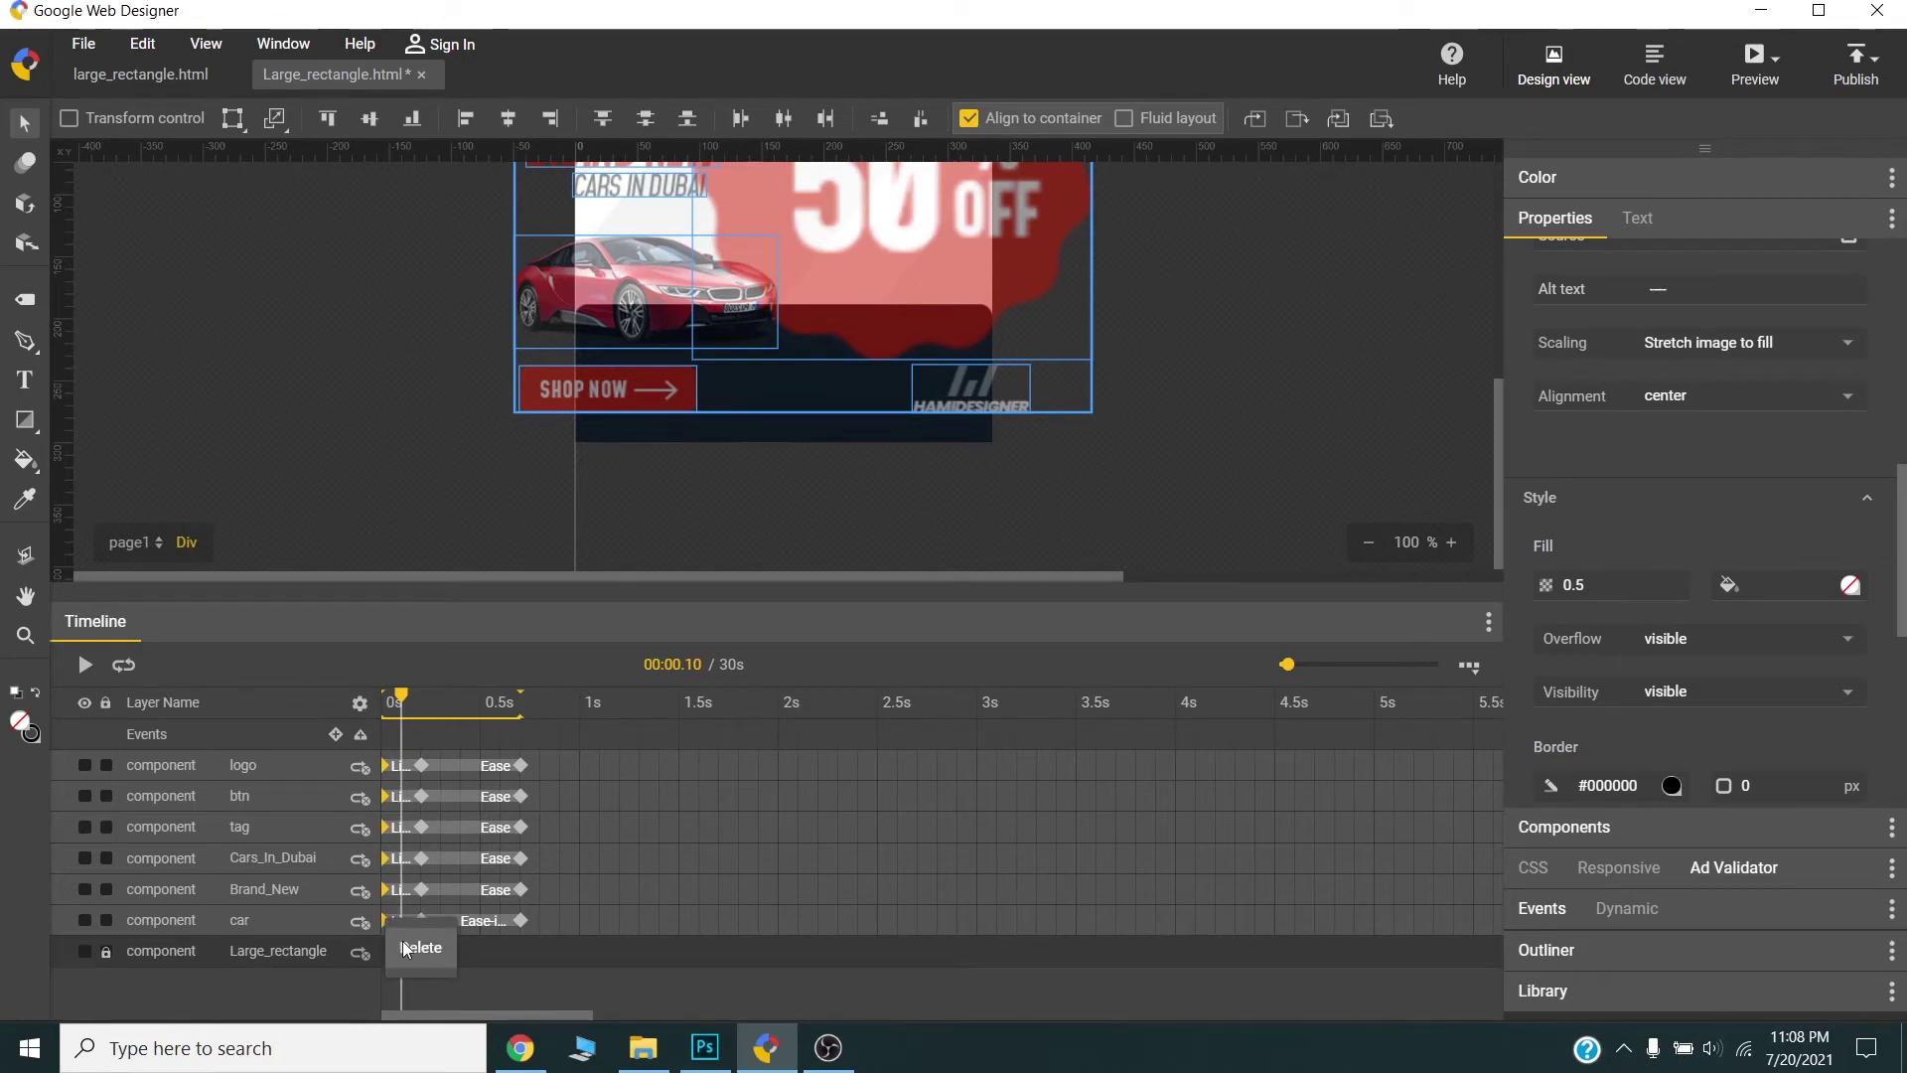
left_click(407, 950)
left_click(517, 954)
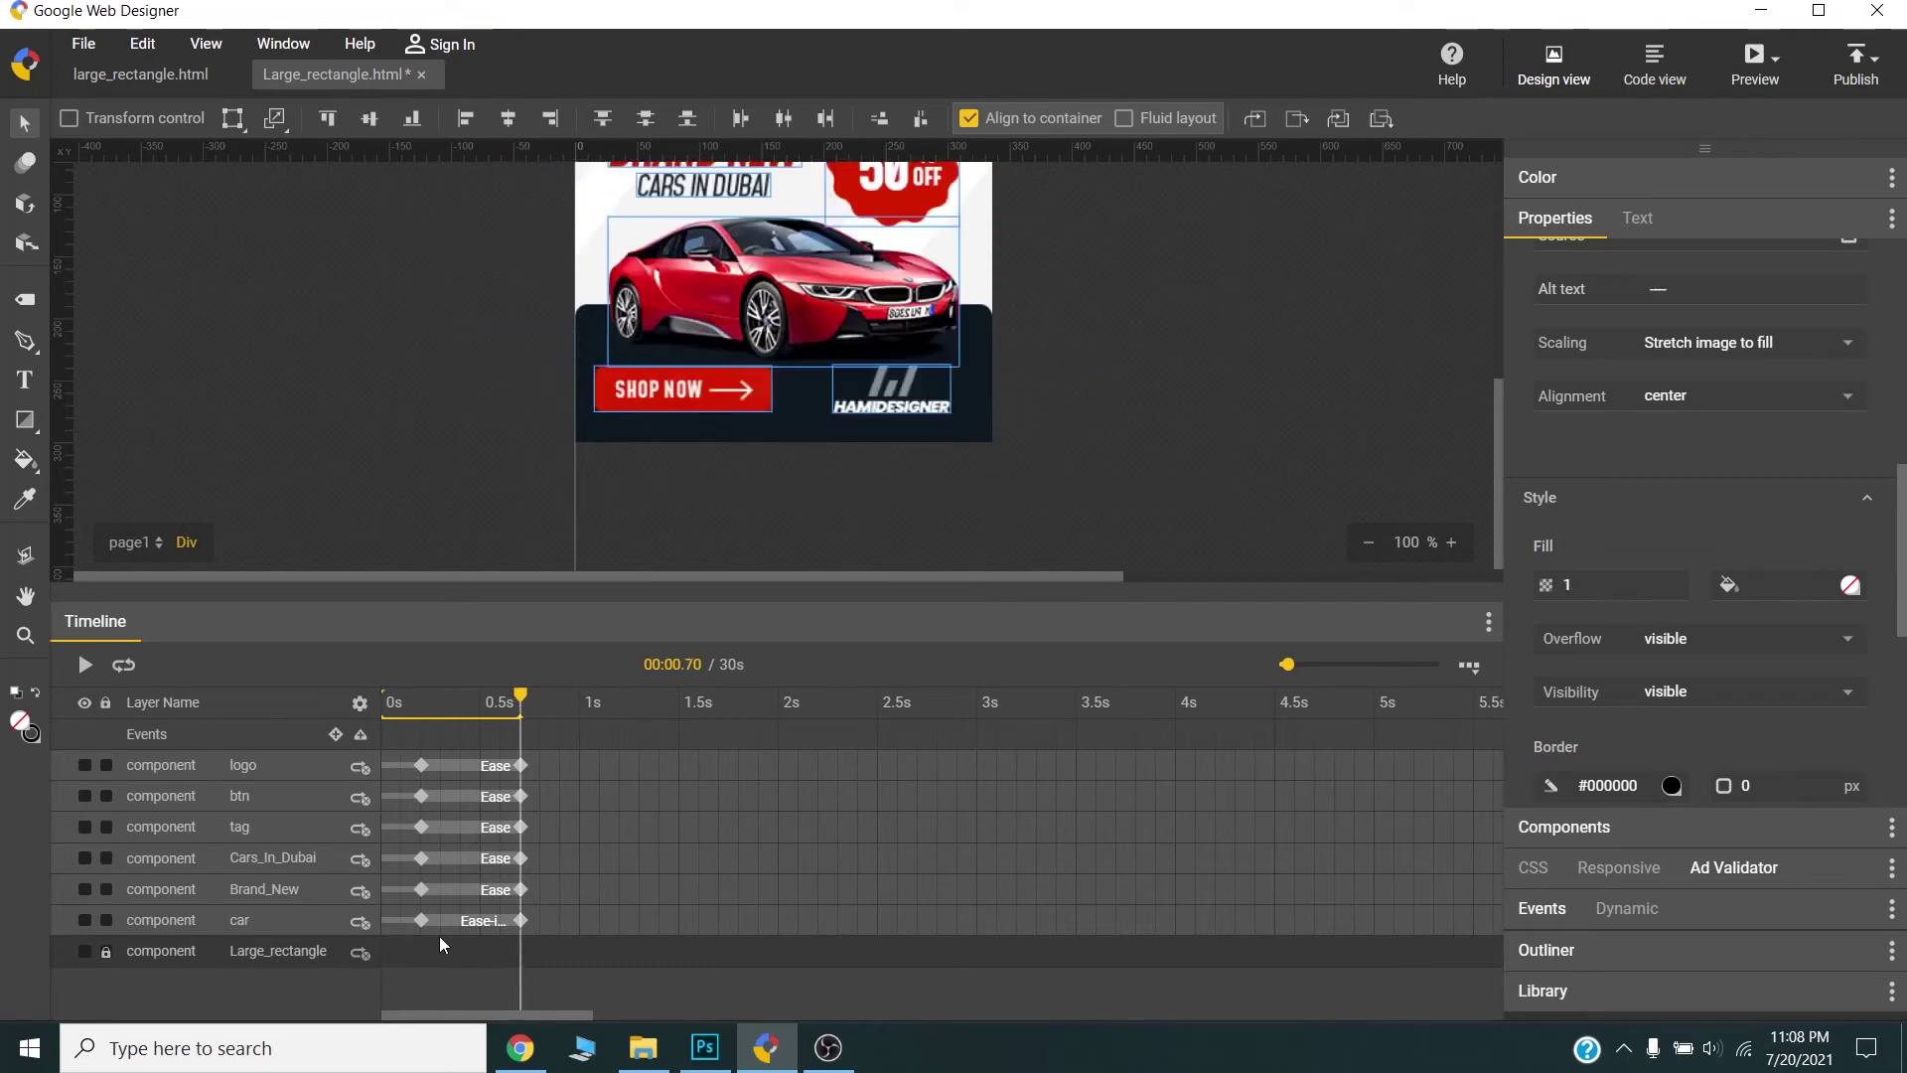
left_click(388, 921)
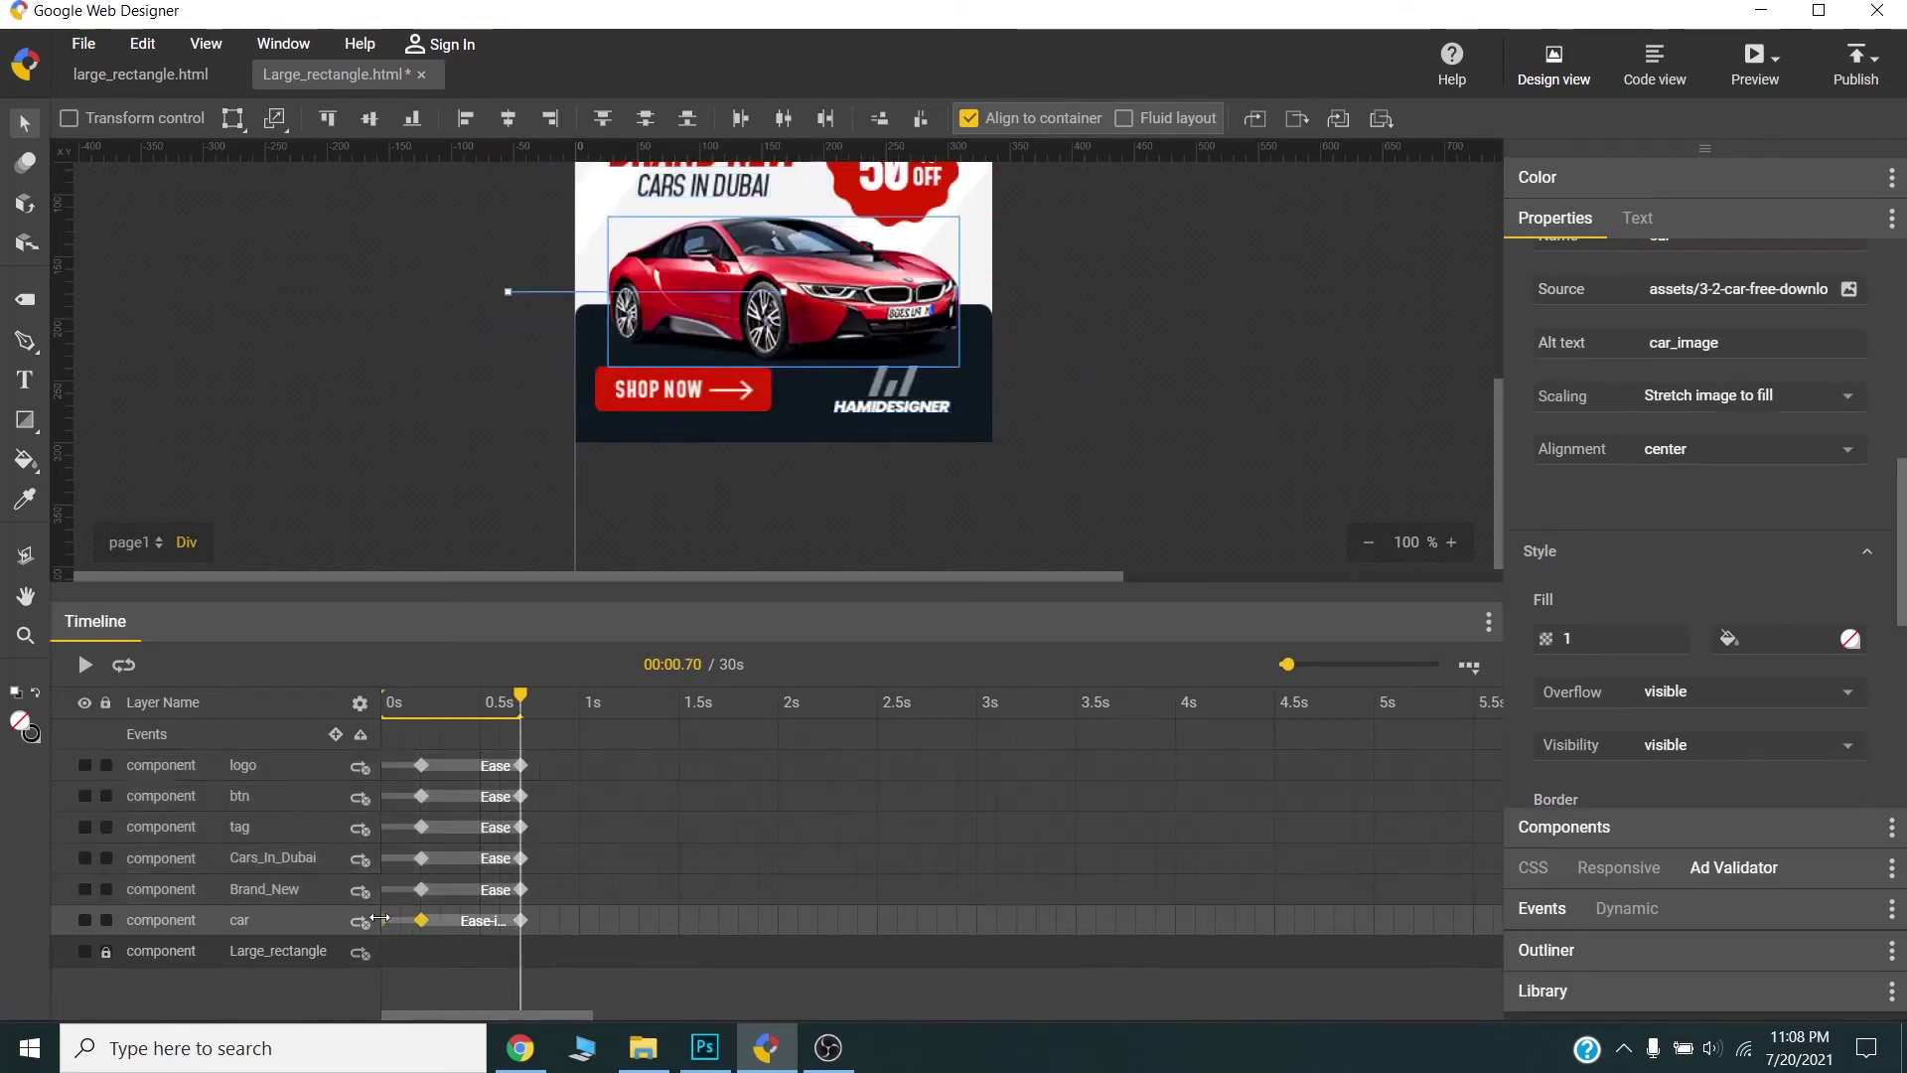
left_click_drag(385, 921, 385, 921)
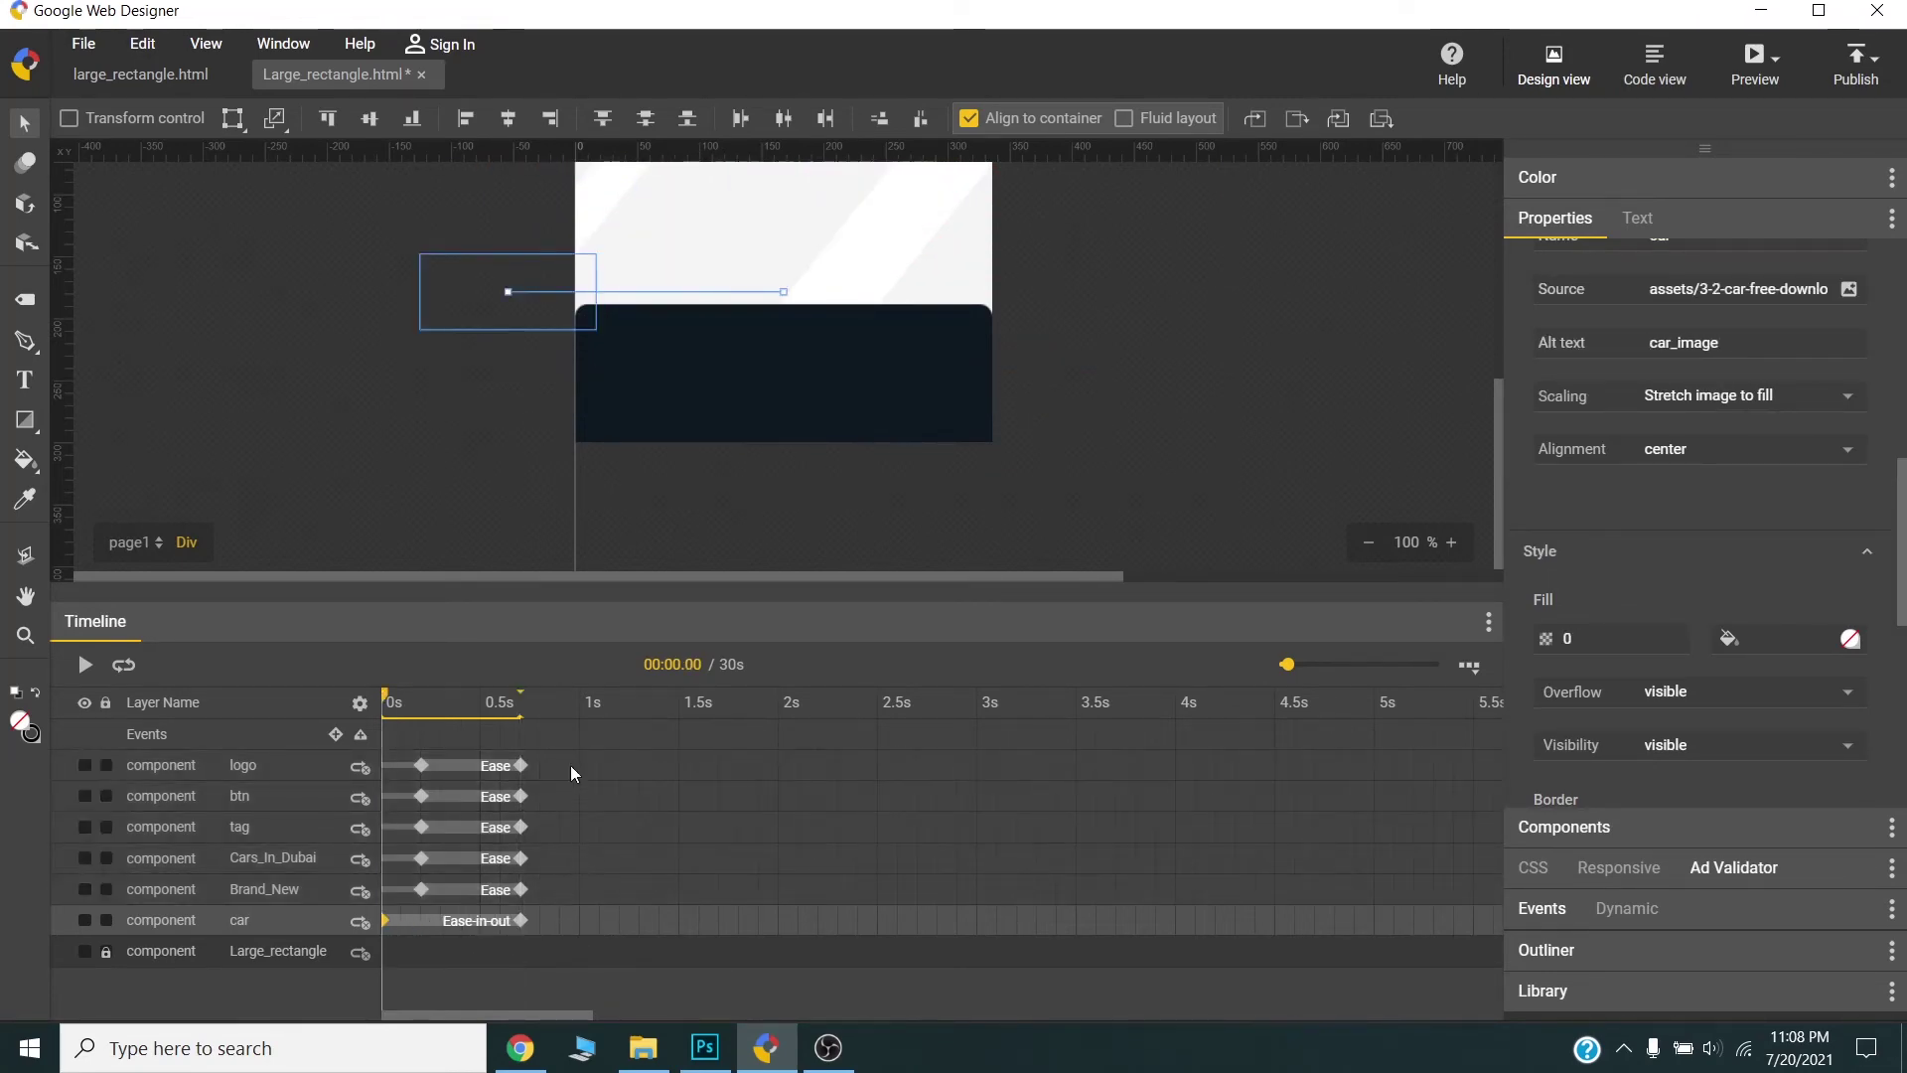
- Shift the keyframe groups right in 0.5s steps so Brand_New, Cars_In_Dubai, tag, btn and logo enter in turn
left_click_drag(562, 758, 413, 893)
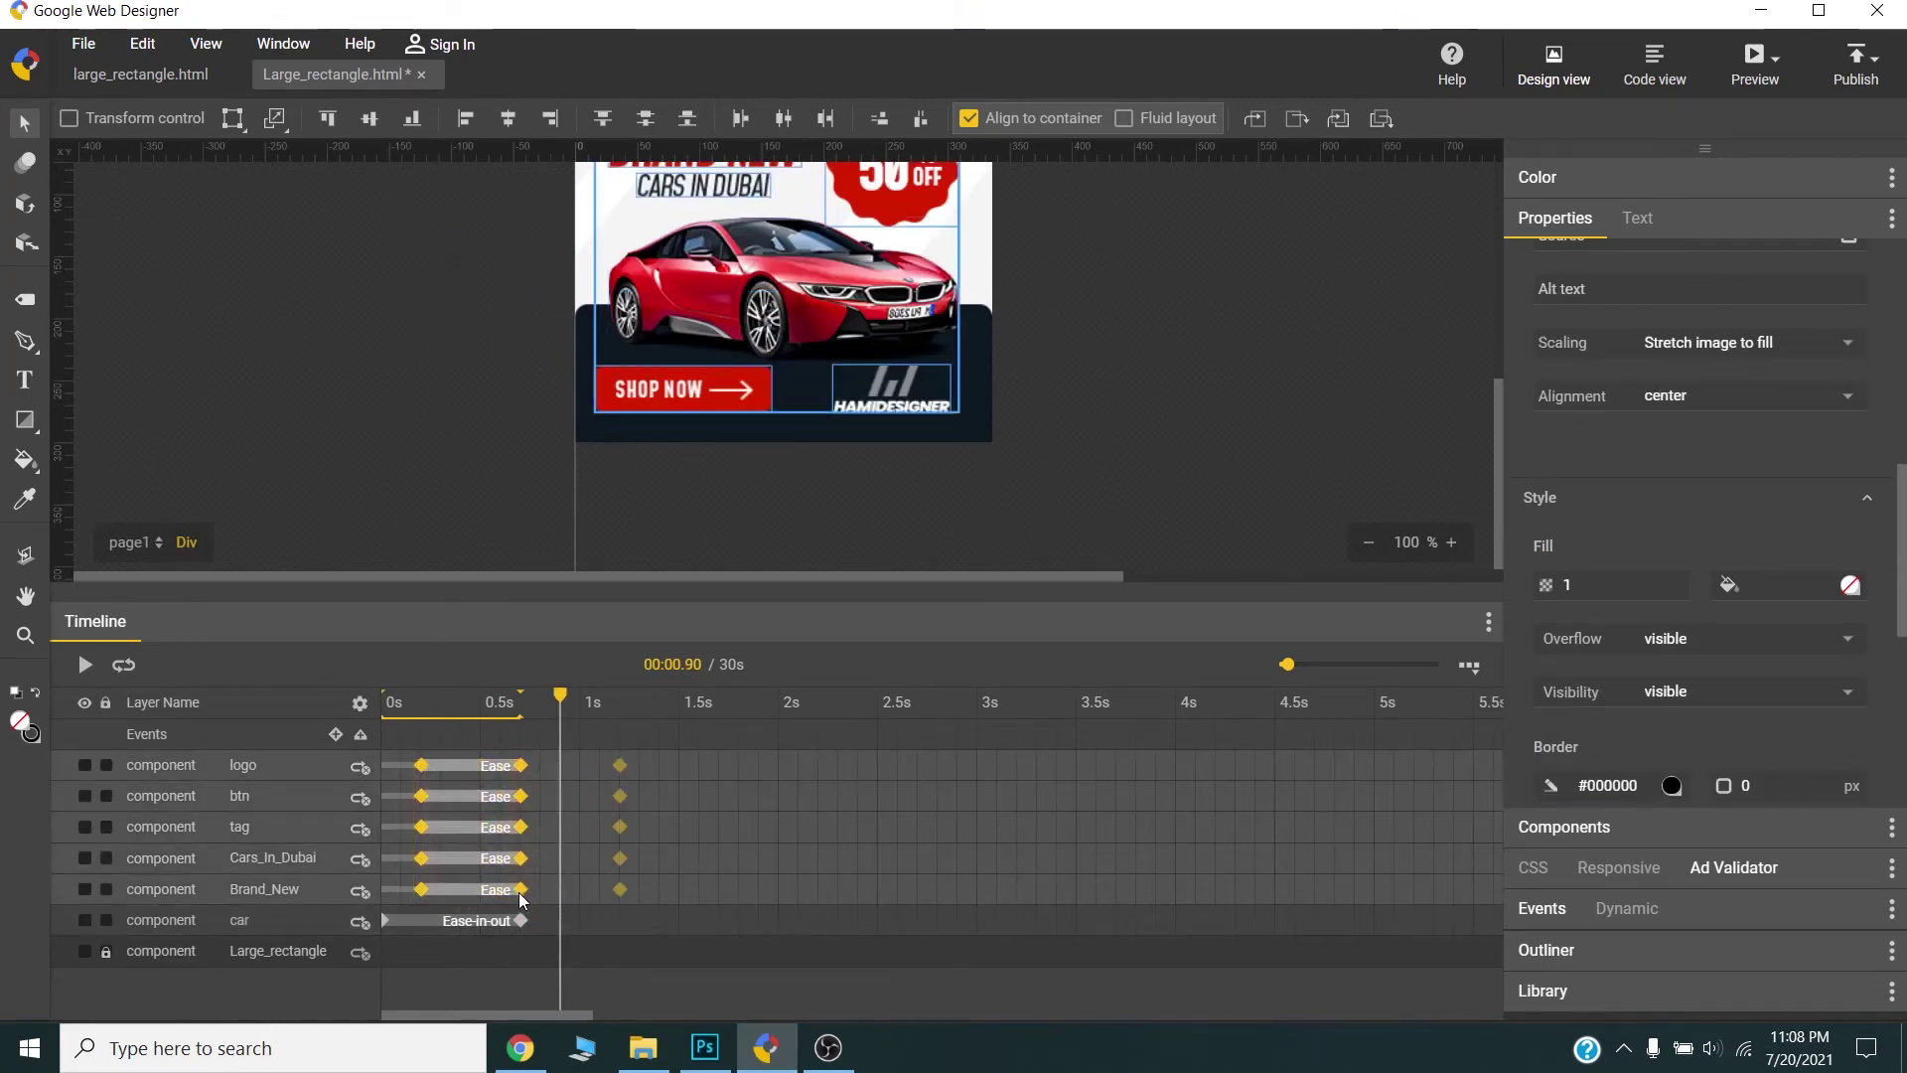
left_click_drag(582, 842, 587, 840)
left_click_drag(652, 753, 510, 863)
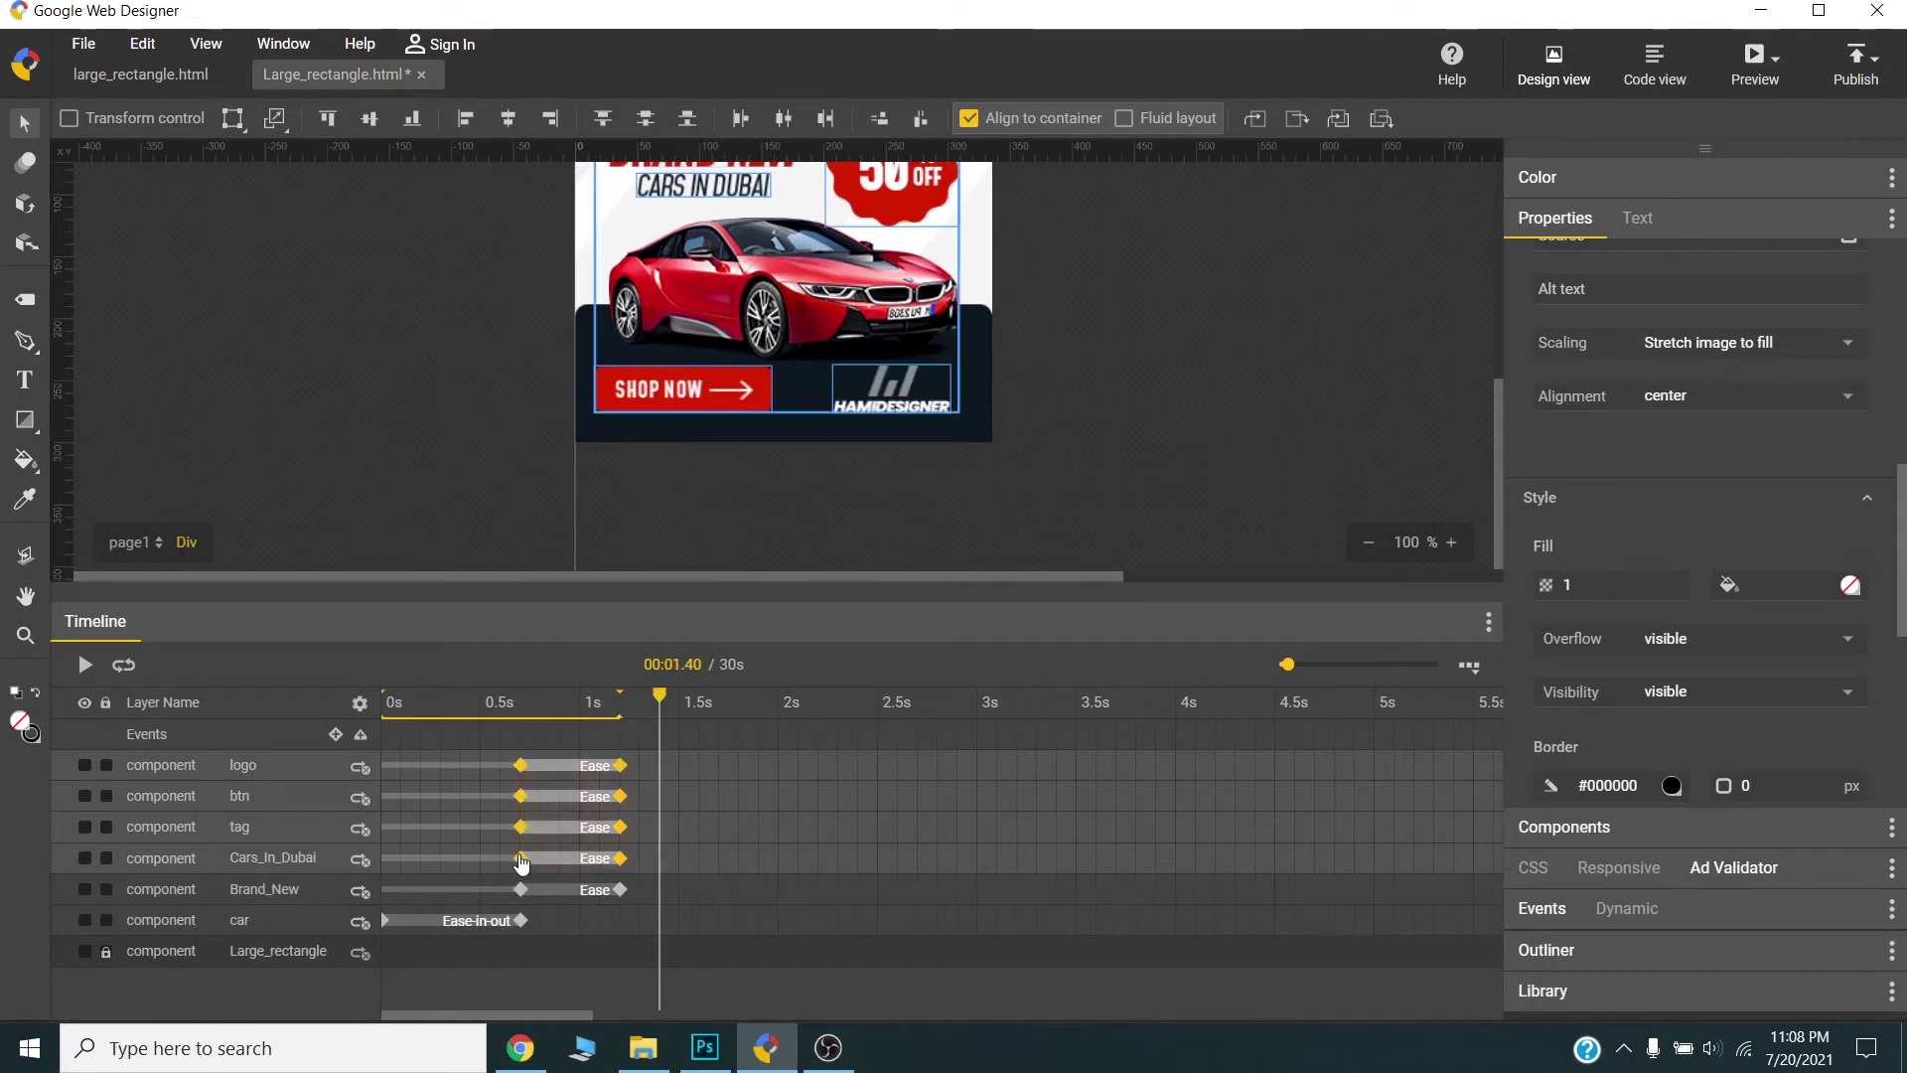
left_click_drag(675, 813, 941, 781)
left_click(627, 834)
left_click(717, 807)
left_click(957, 761)
scroll(1004, 414, "up", 2)
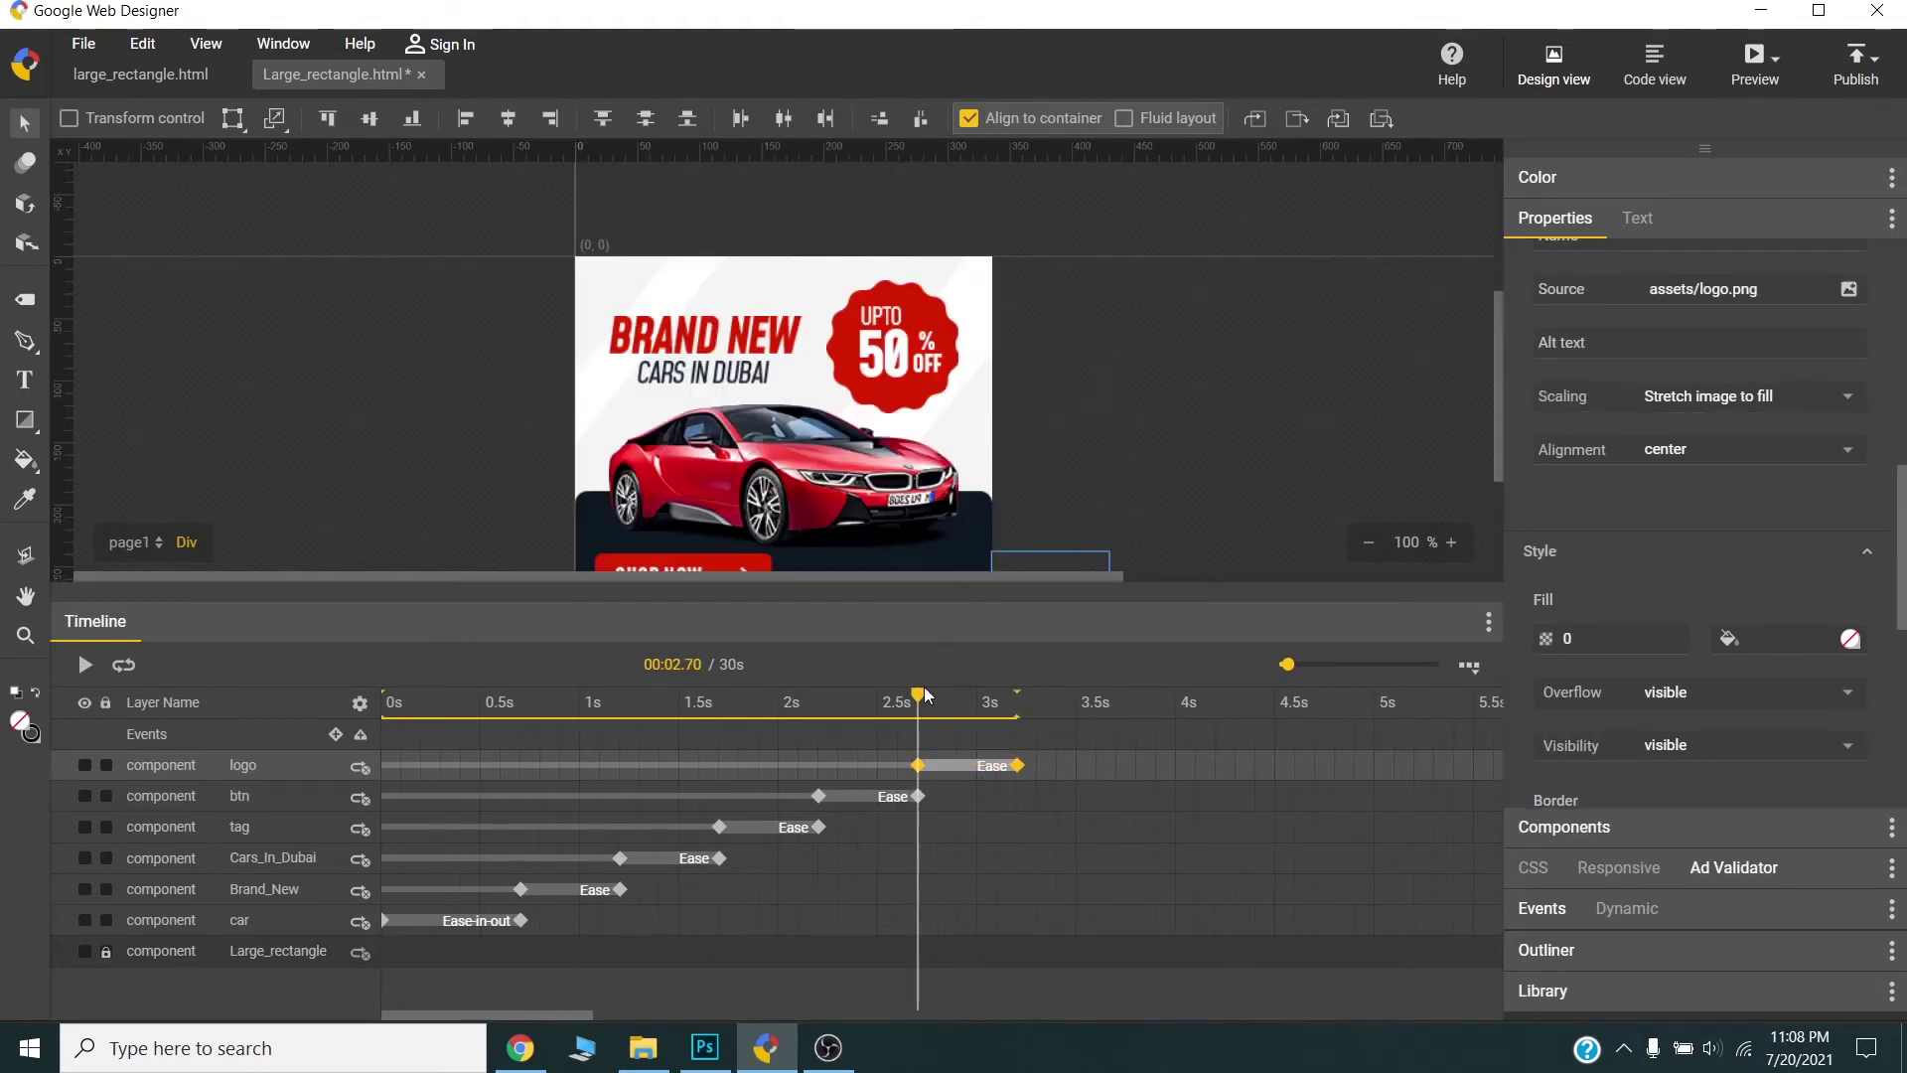
left_click_drag(918, 695, 792, 695)
left_click_drag(479, 748, 1395, 736)
- Add tag keyframes at 5.2s and 5.3s with Scale X 1.1, then 1
left_click(897, 348)
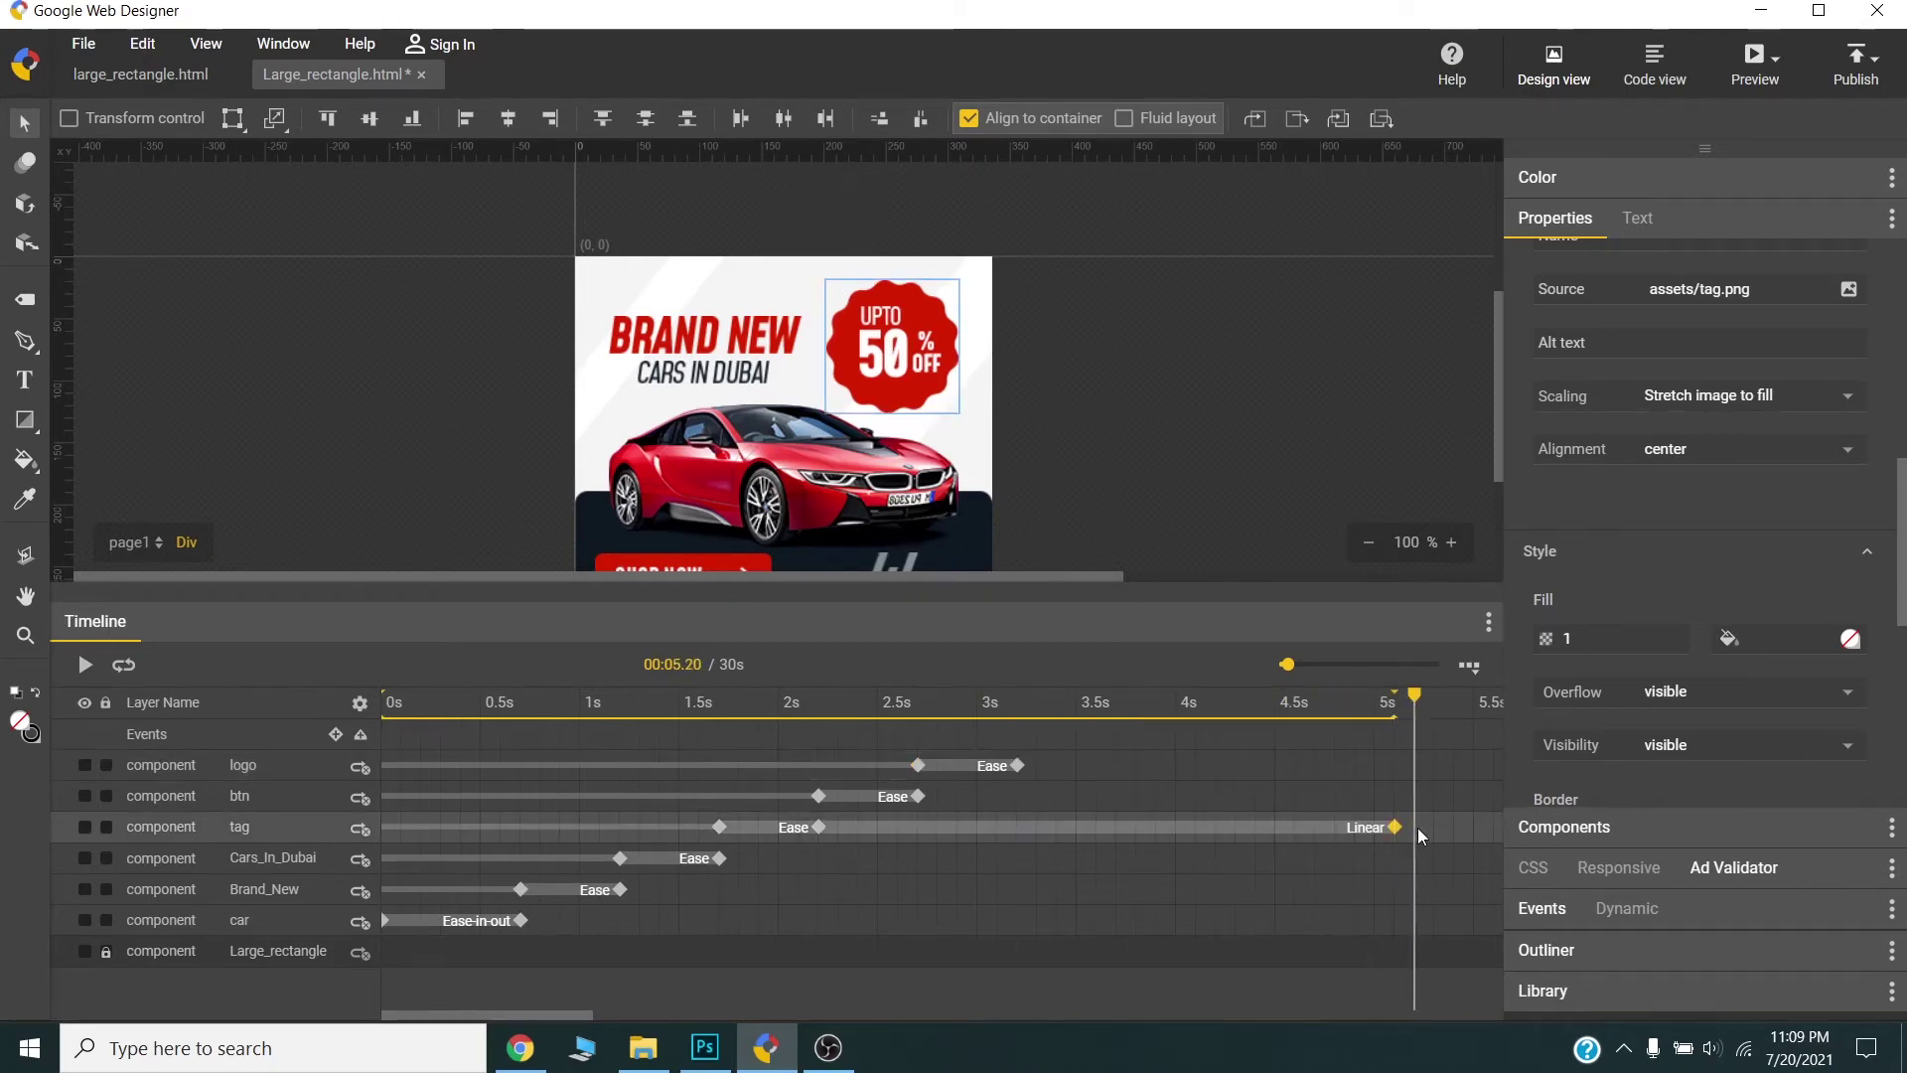
right_click(1417, 826)
left_click(1429, 858)
scroll(1589, 417, "up", 3)
left_click(1593, 356)
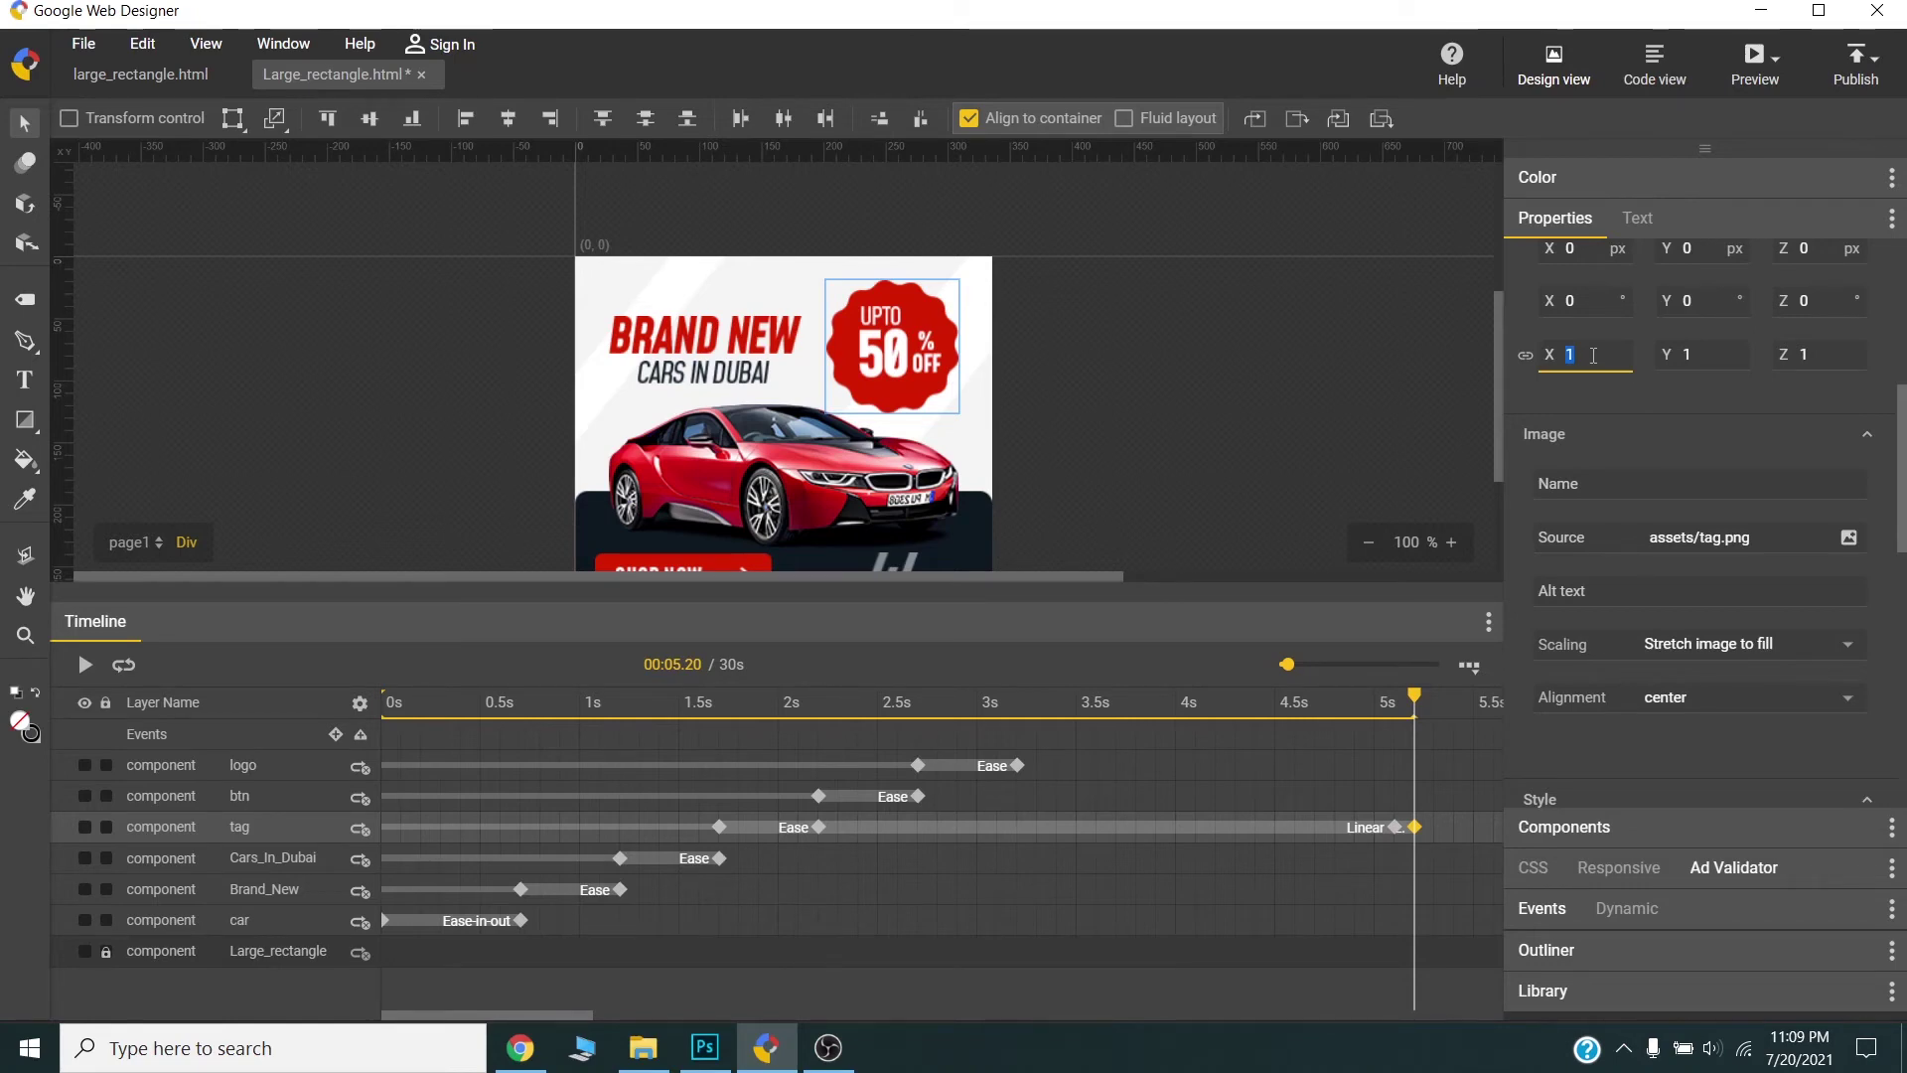
key("Return")
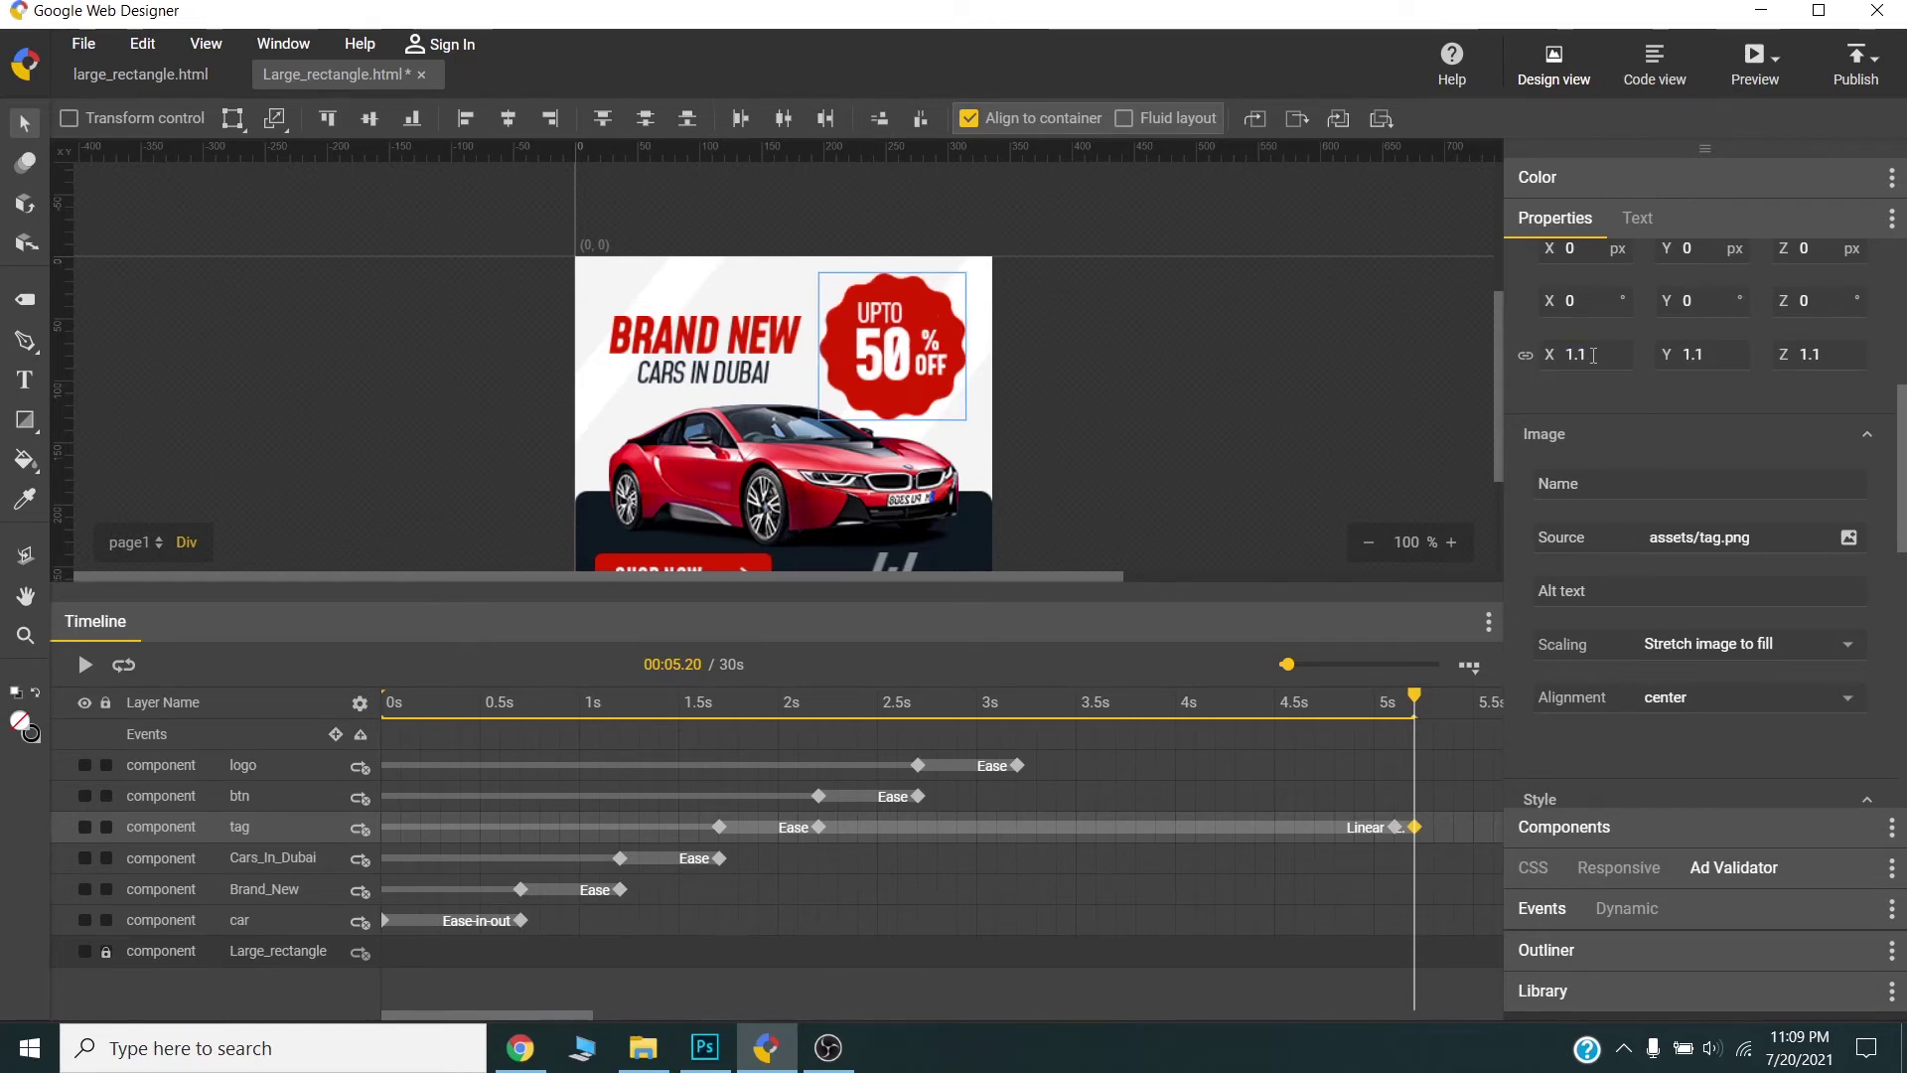
left_click_drag(1414, 735, 1435, 747)
right_click(1433, 825)
left_click(1440, 856)
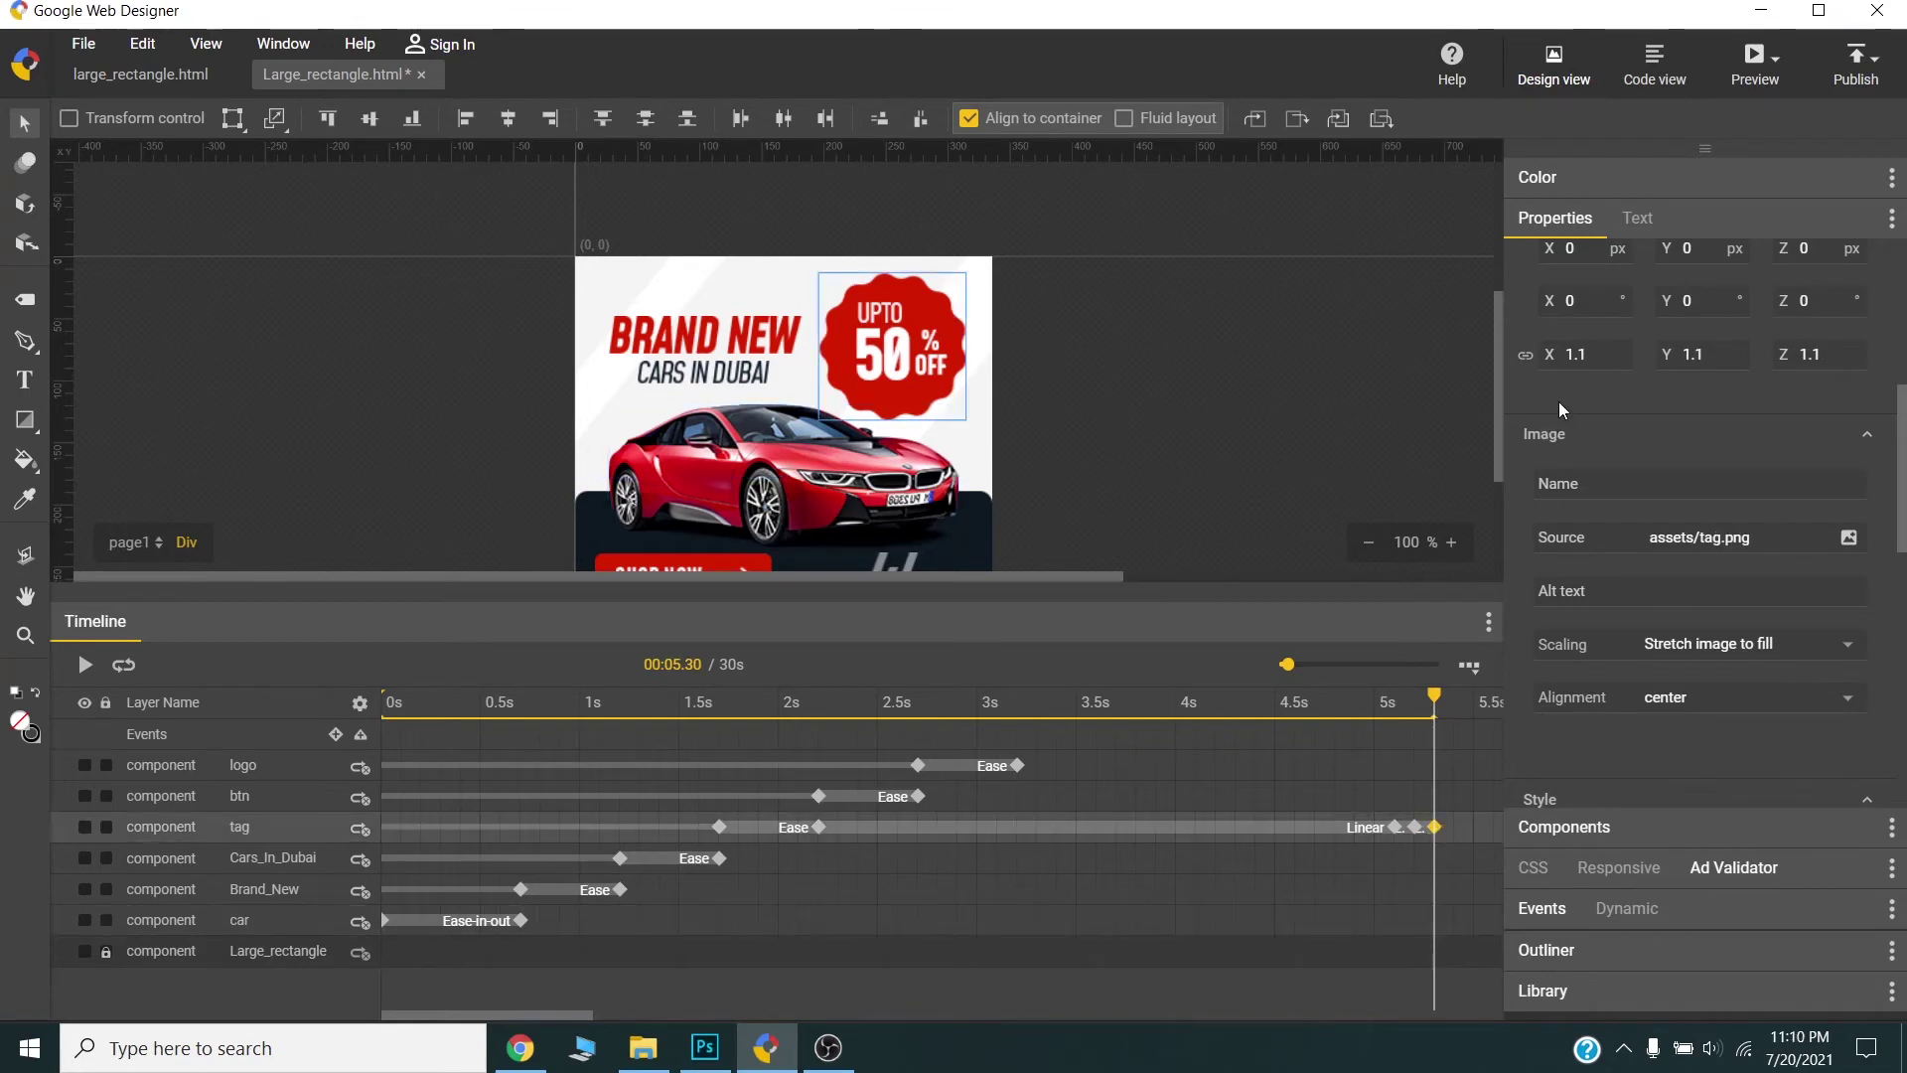
left_click(1593, 354)
type("1")
key("Return")
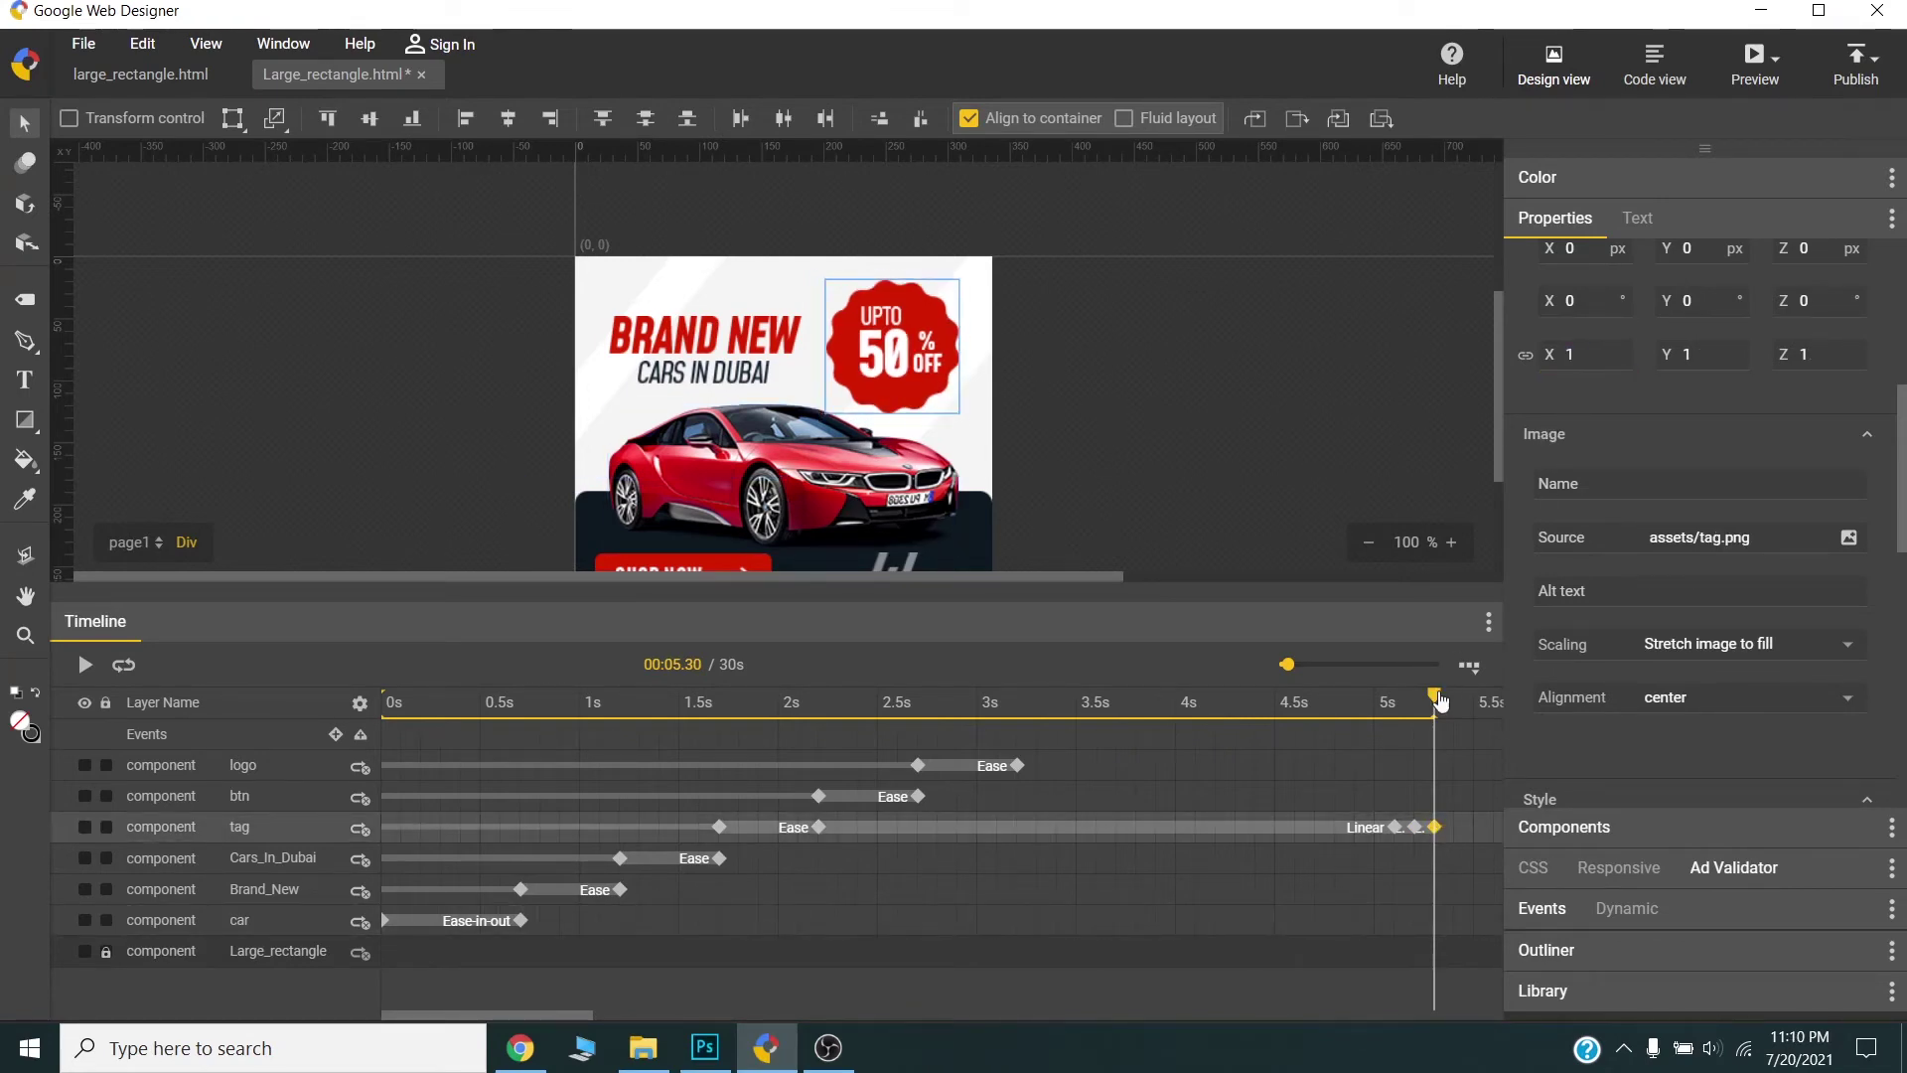
- Add tag keyframes at 5.4s and 5.5s, scaling to 1.1 and back to 1
left_click_drag(1434, 697, 1454, 707)
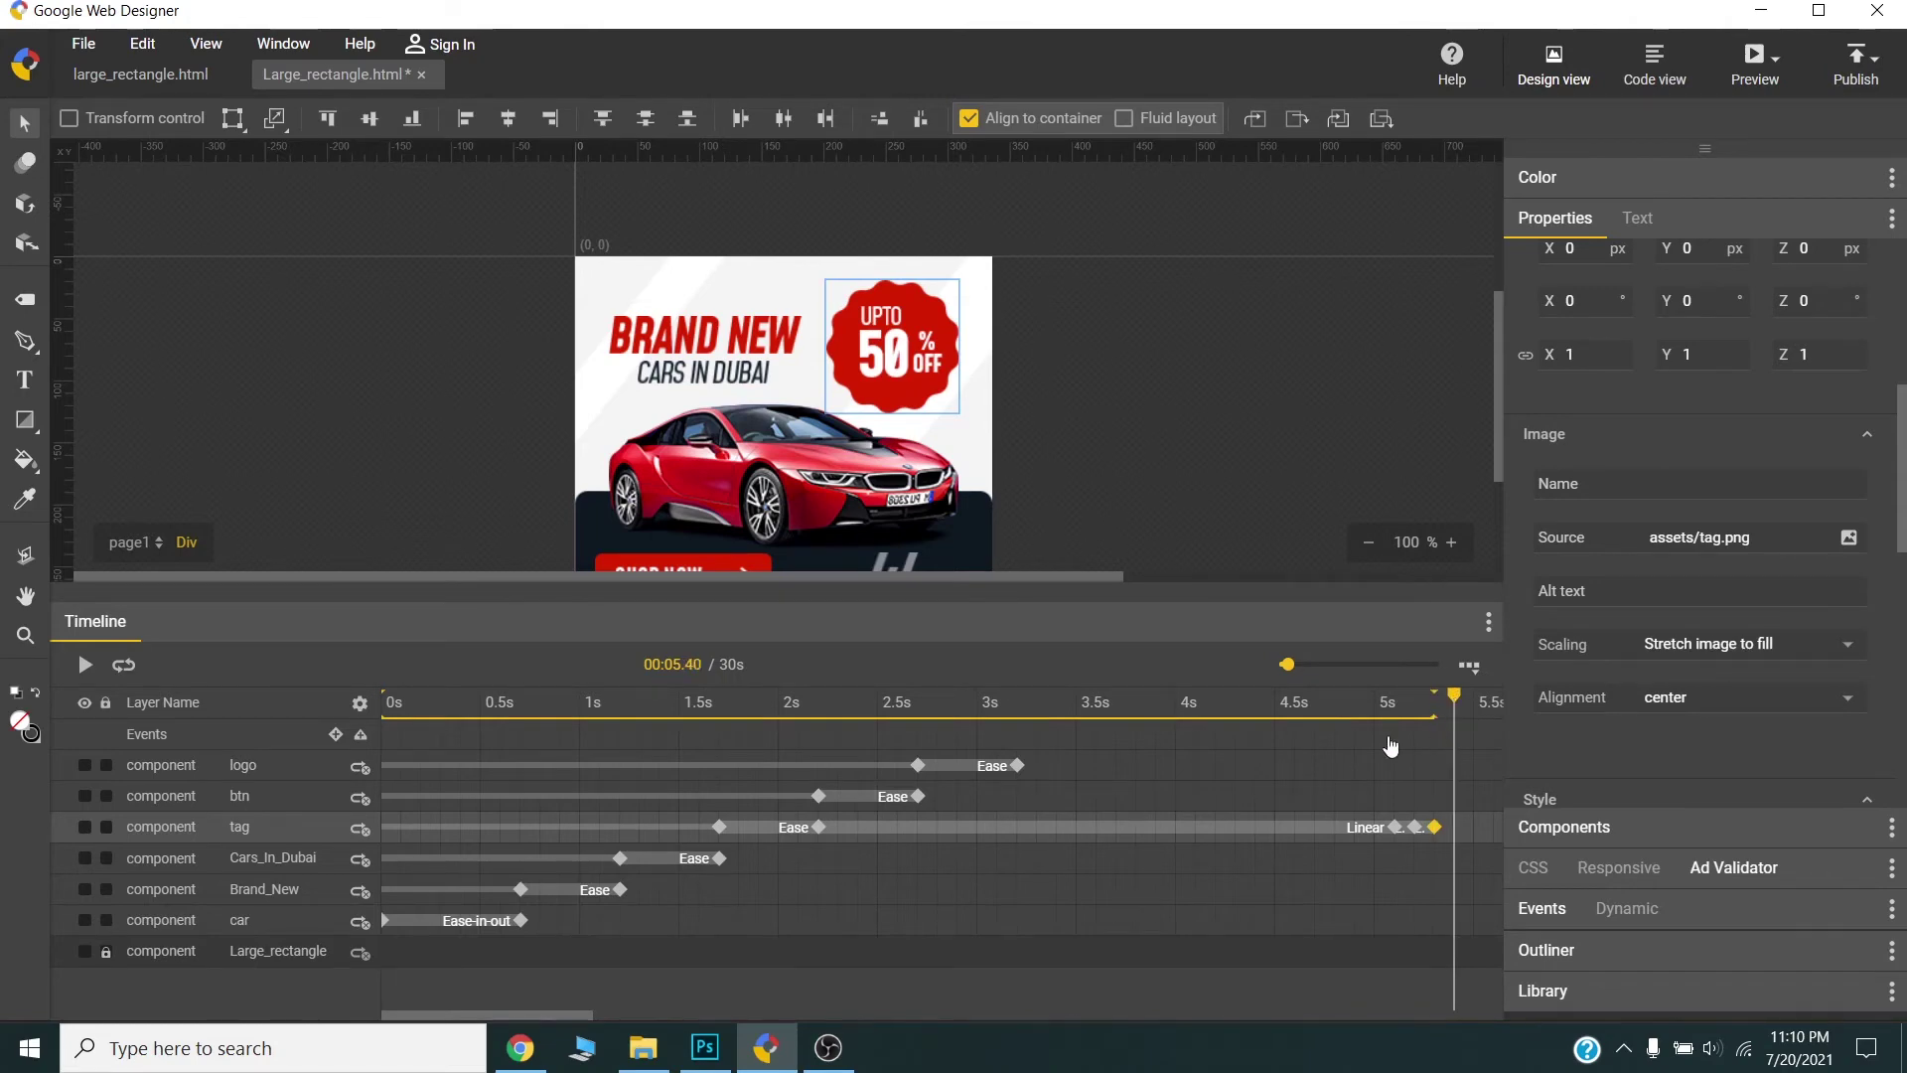
right_click(1455, 850)
left_click(1490, 861)
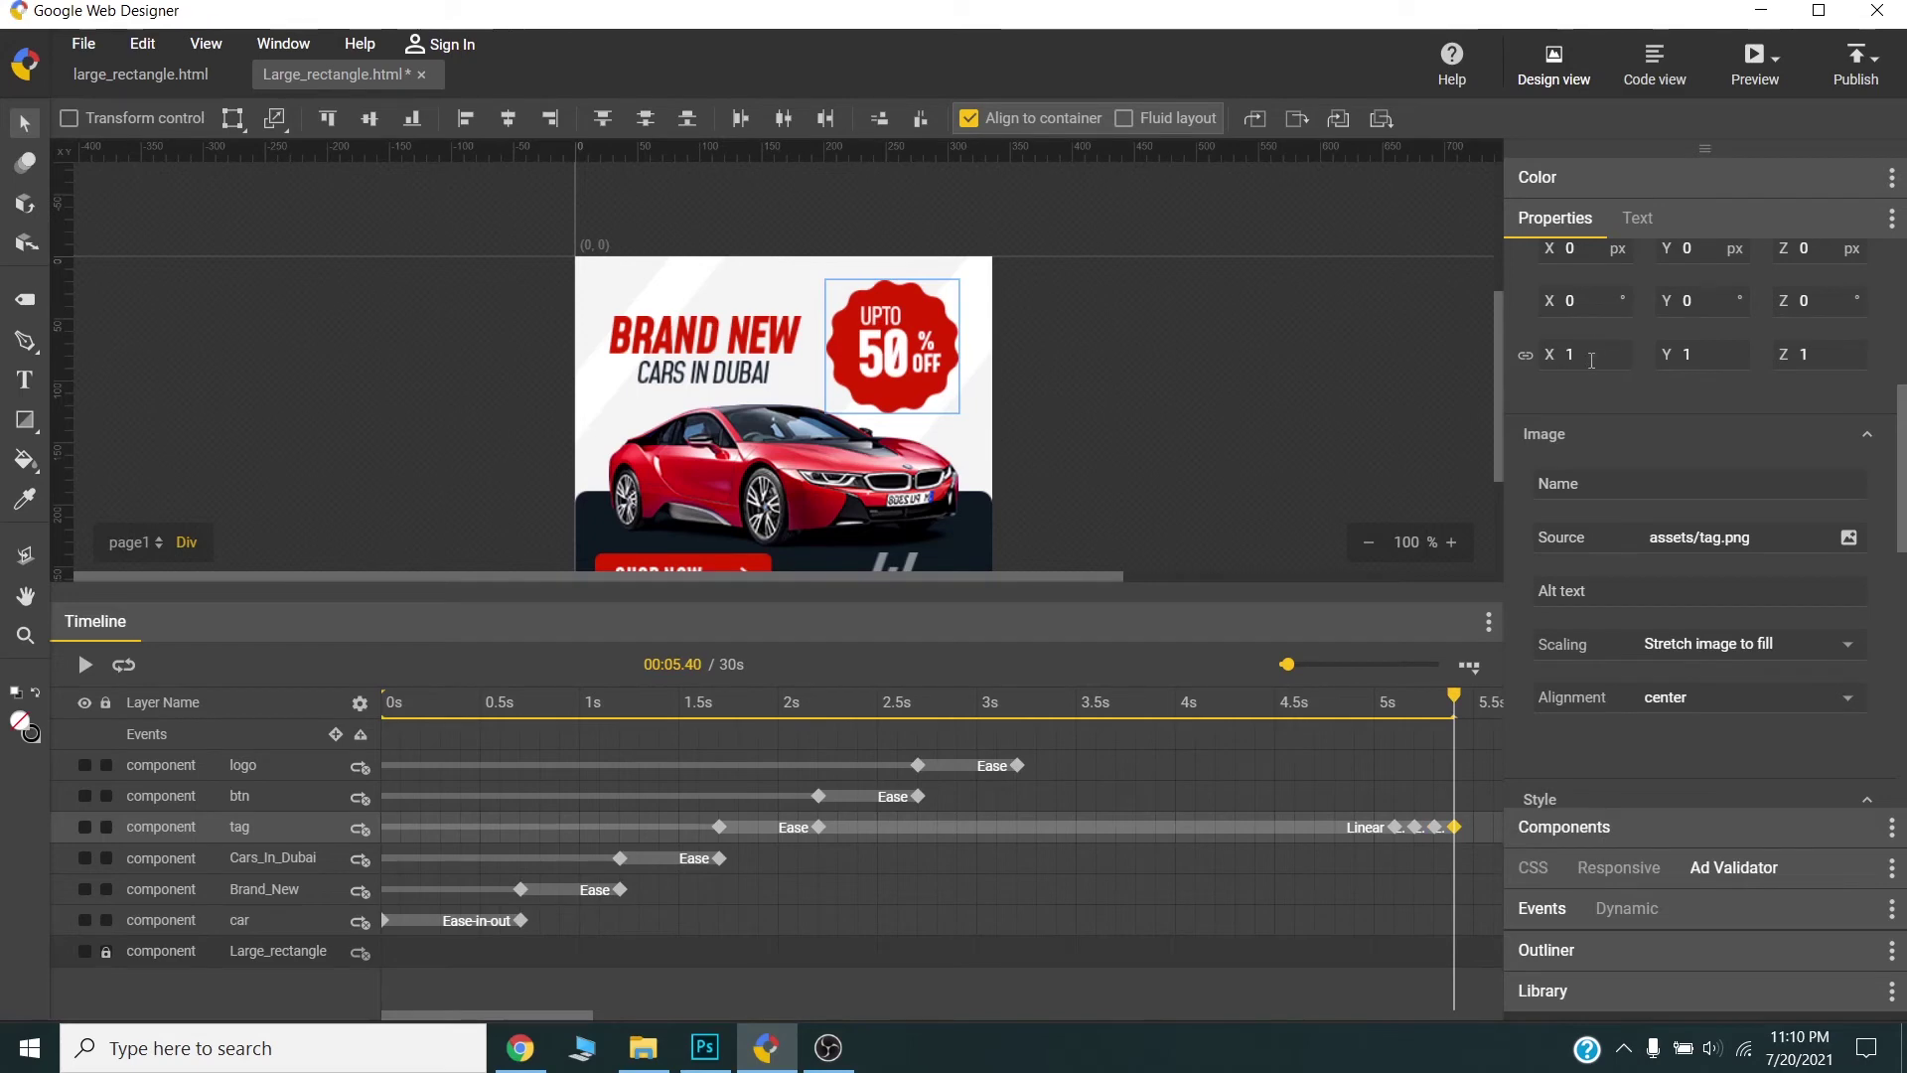
type("1.1")
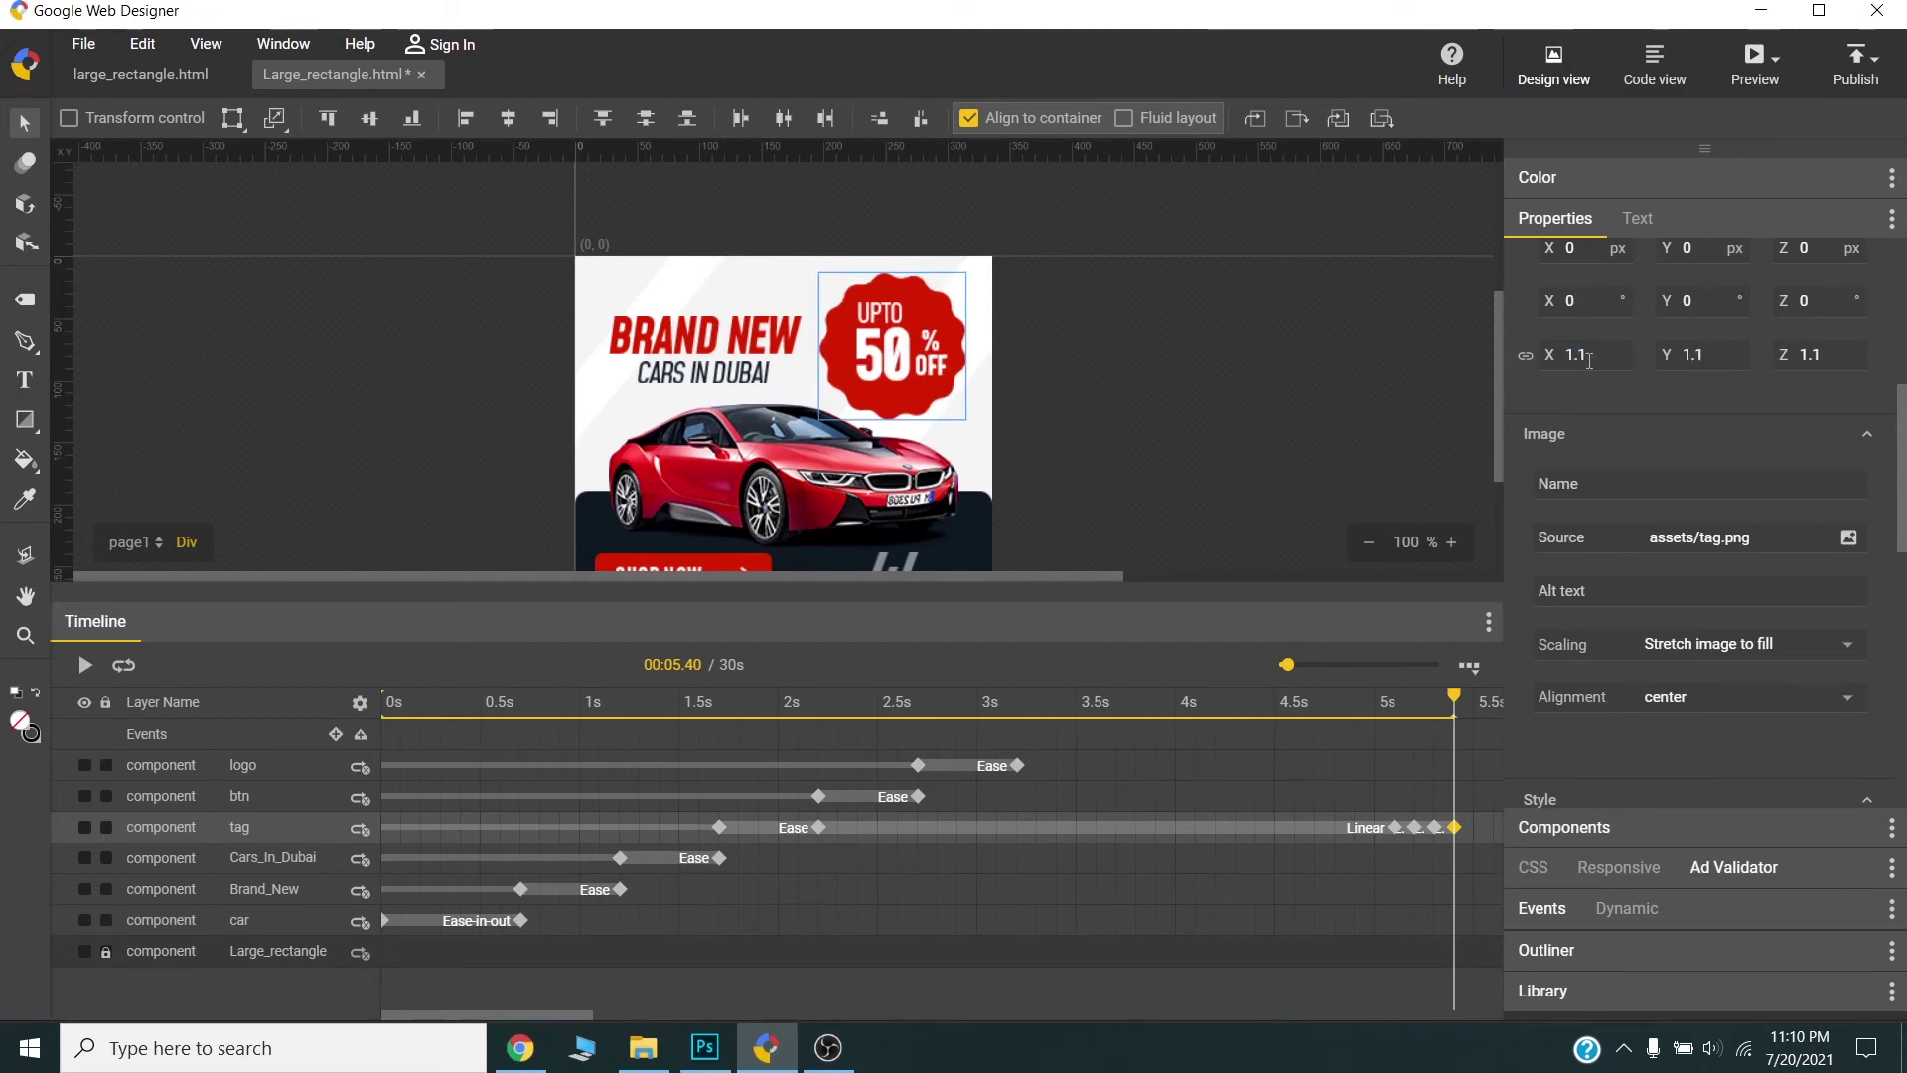
left_click_drag(1447, 711, 1476, 701)
key("F6")
left_click(1618, 356)
type("1")
key("Return")
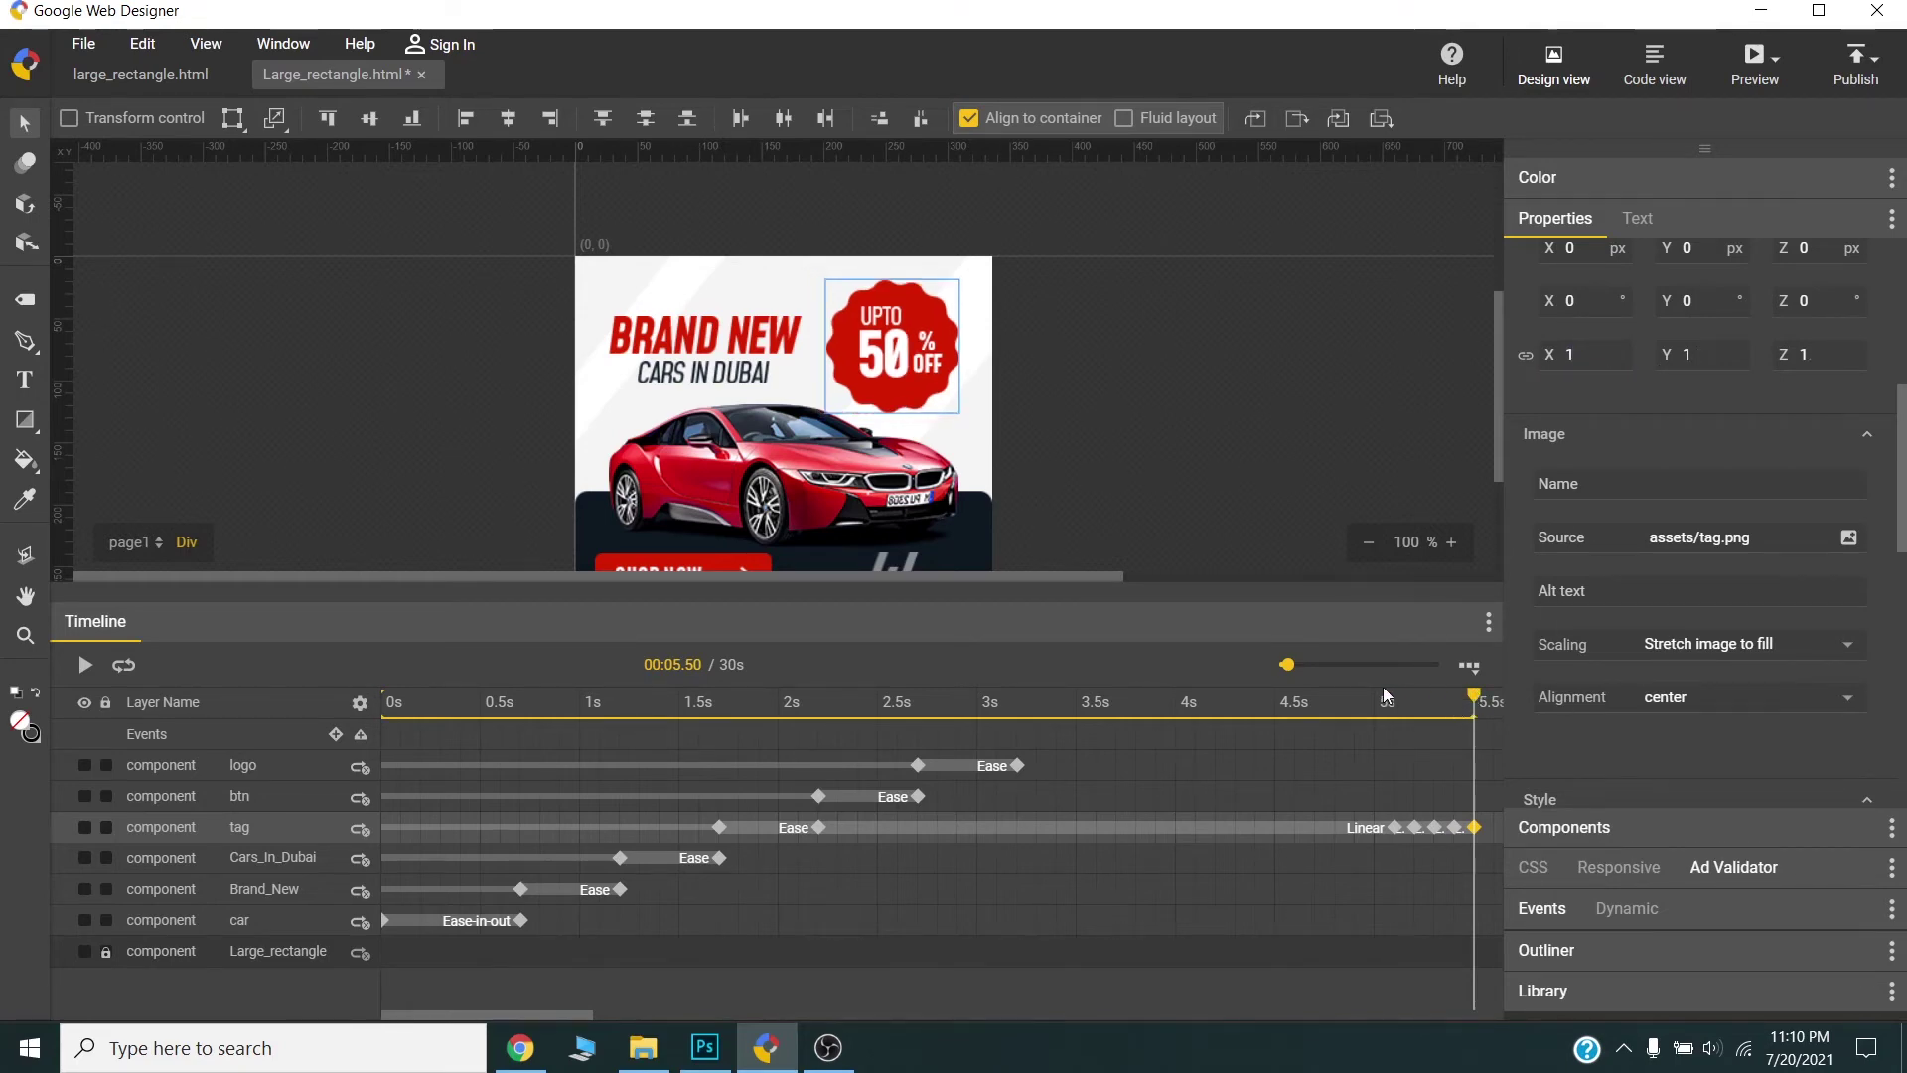
- Switch the tag's pulse keyframes around 5.1–5.5s from Linear to Ease easing
mouse_move(1421, 704)
left_mouse_down()
mouse_move(1333, 707)
mouse_move(1409, 713)
mouse_move(1391, 707)
left_mouse_up()
left_click_drag(1475, 852, 1395, 801)
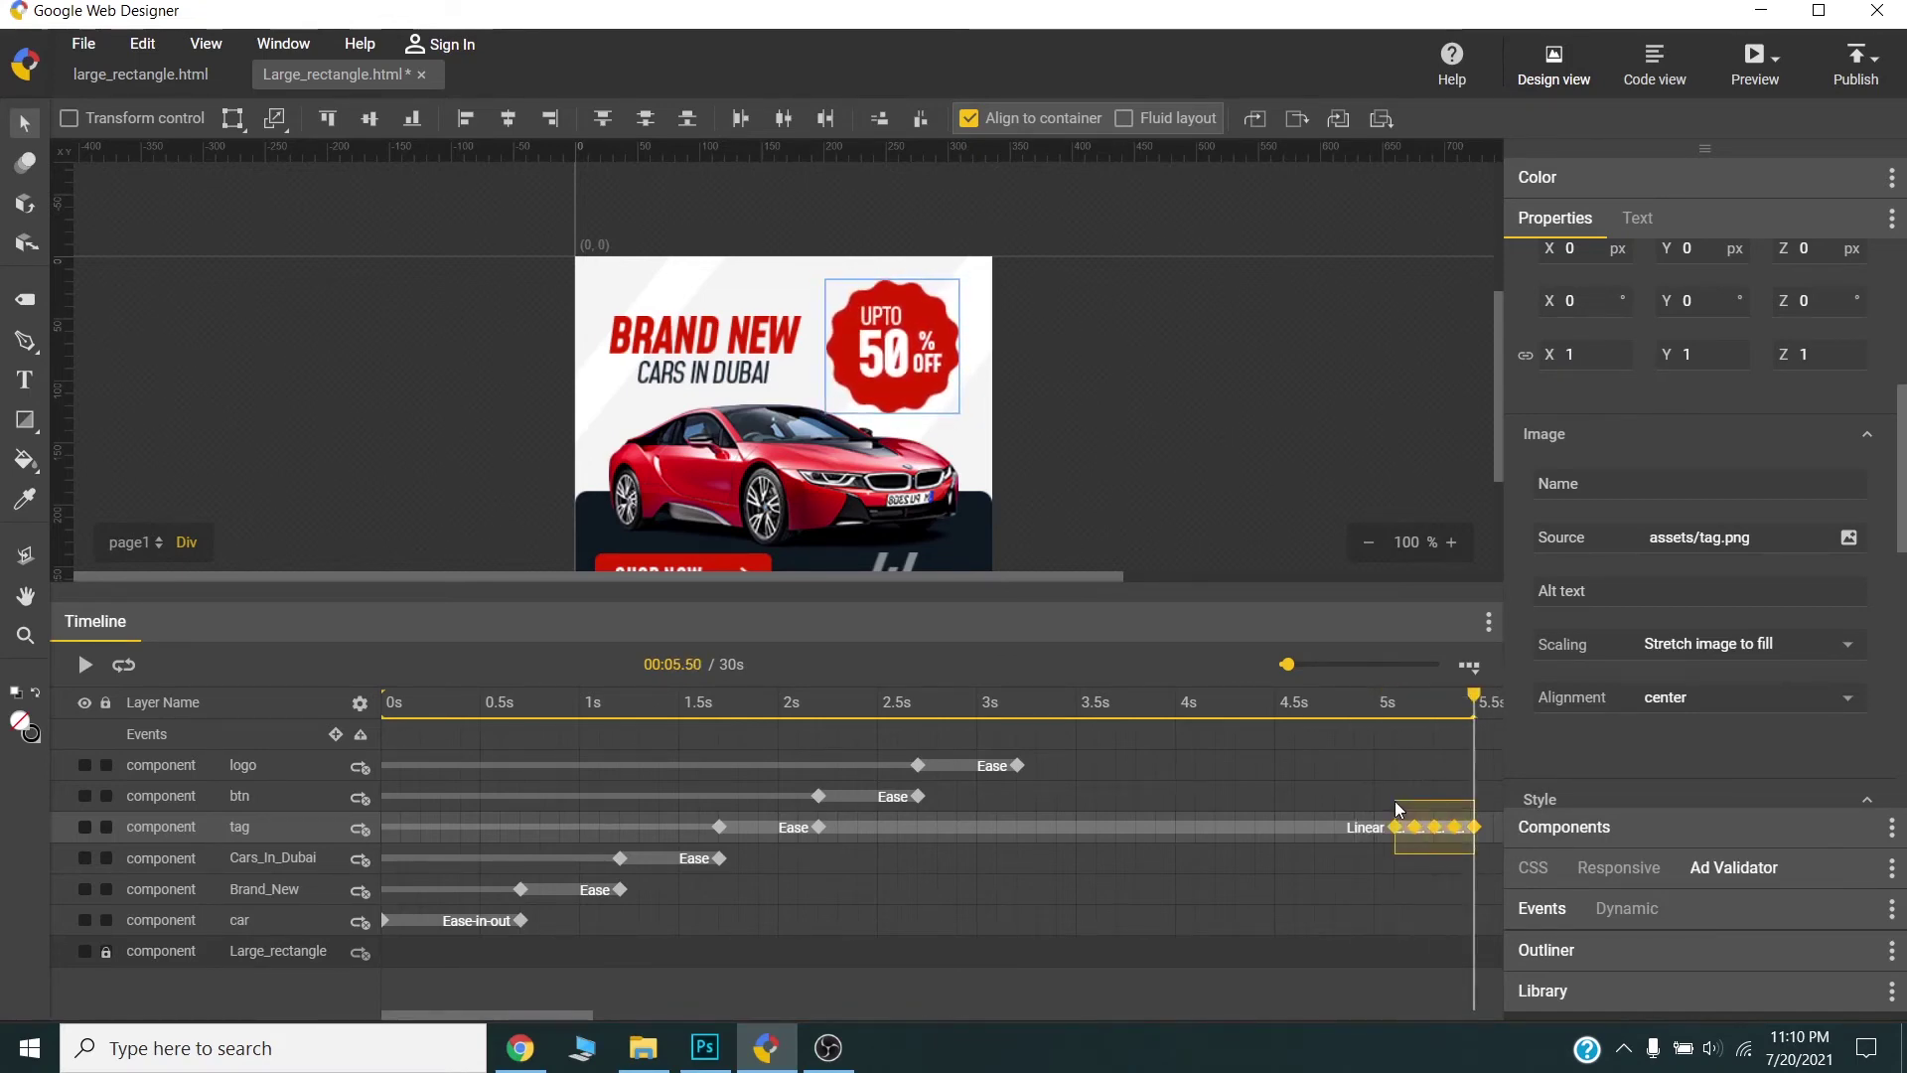
right_click(1414, 829)
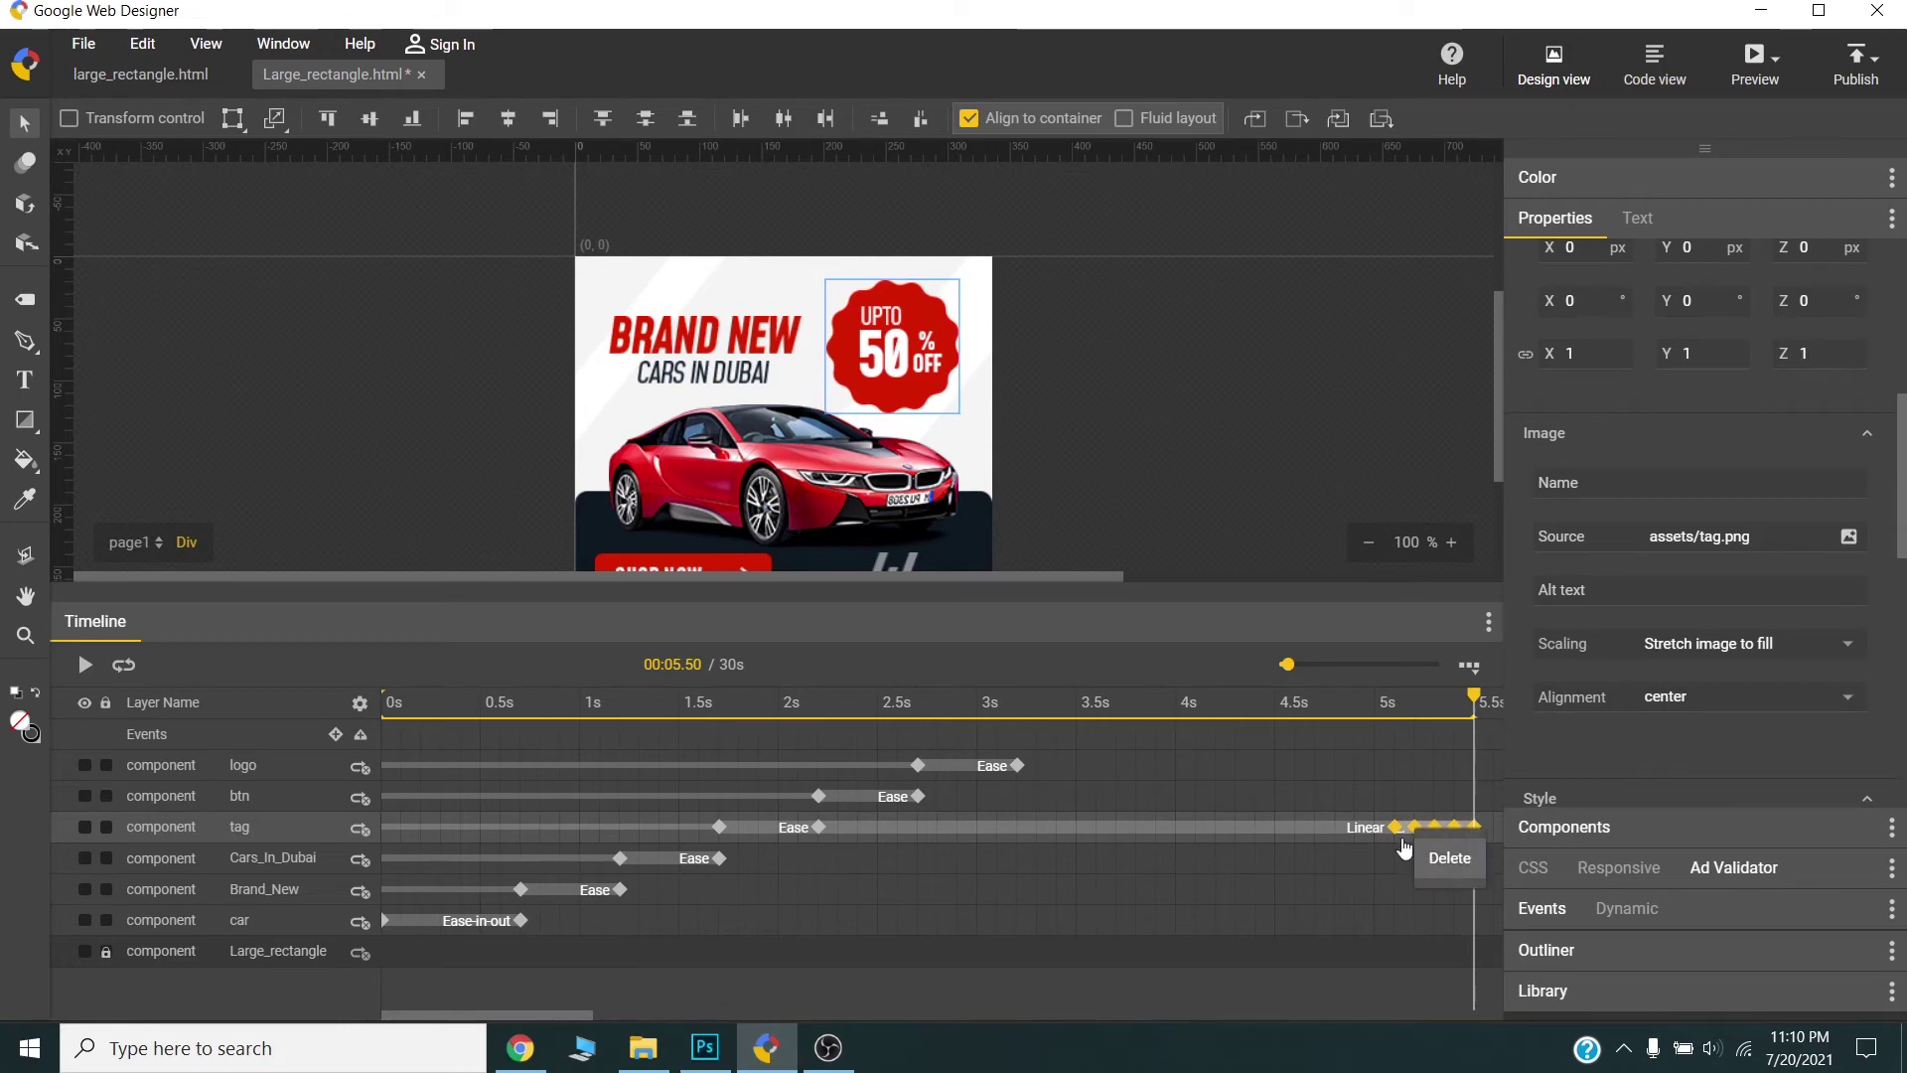
right_click(1403, 828)
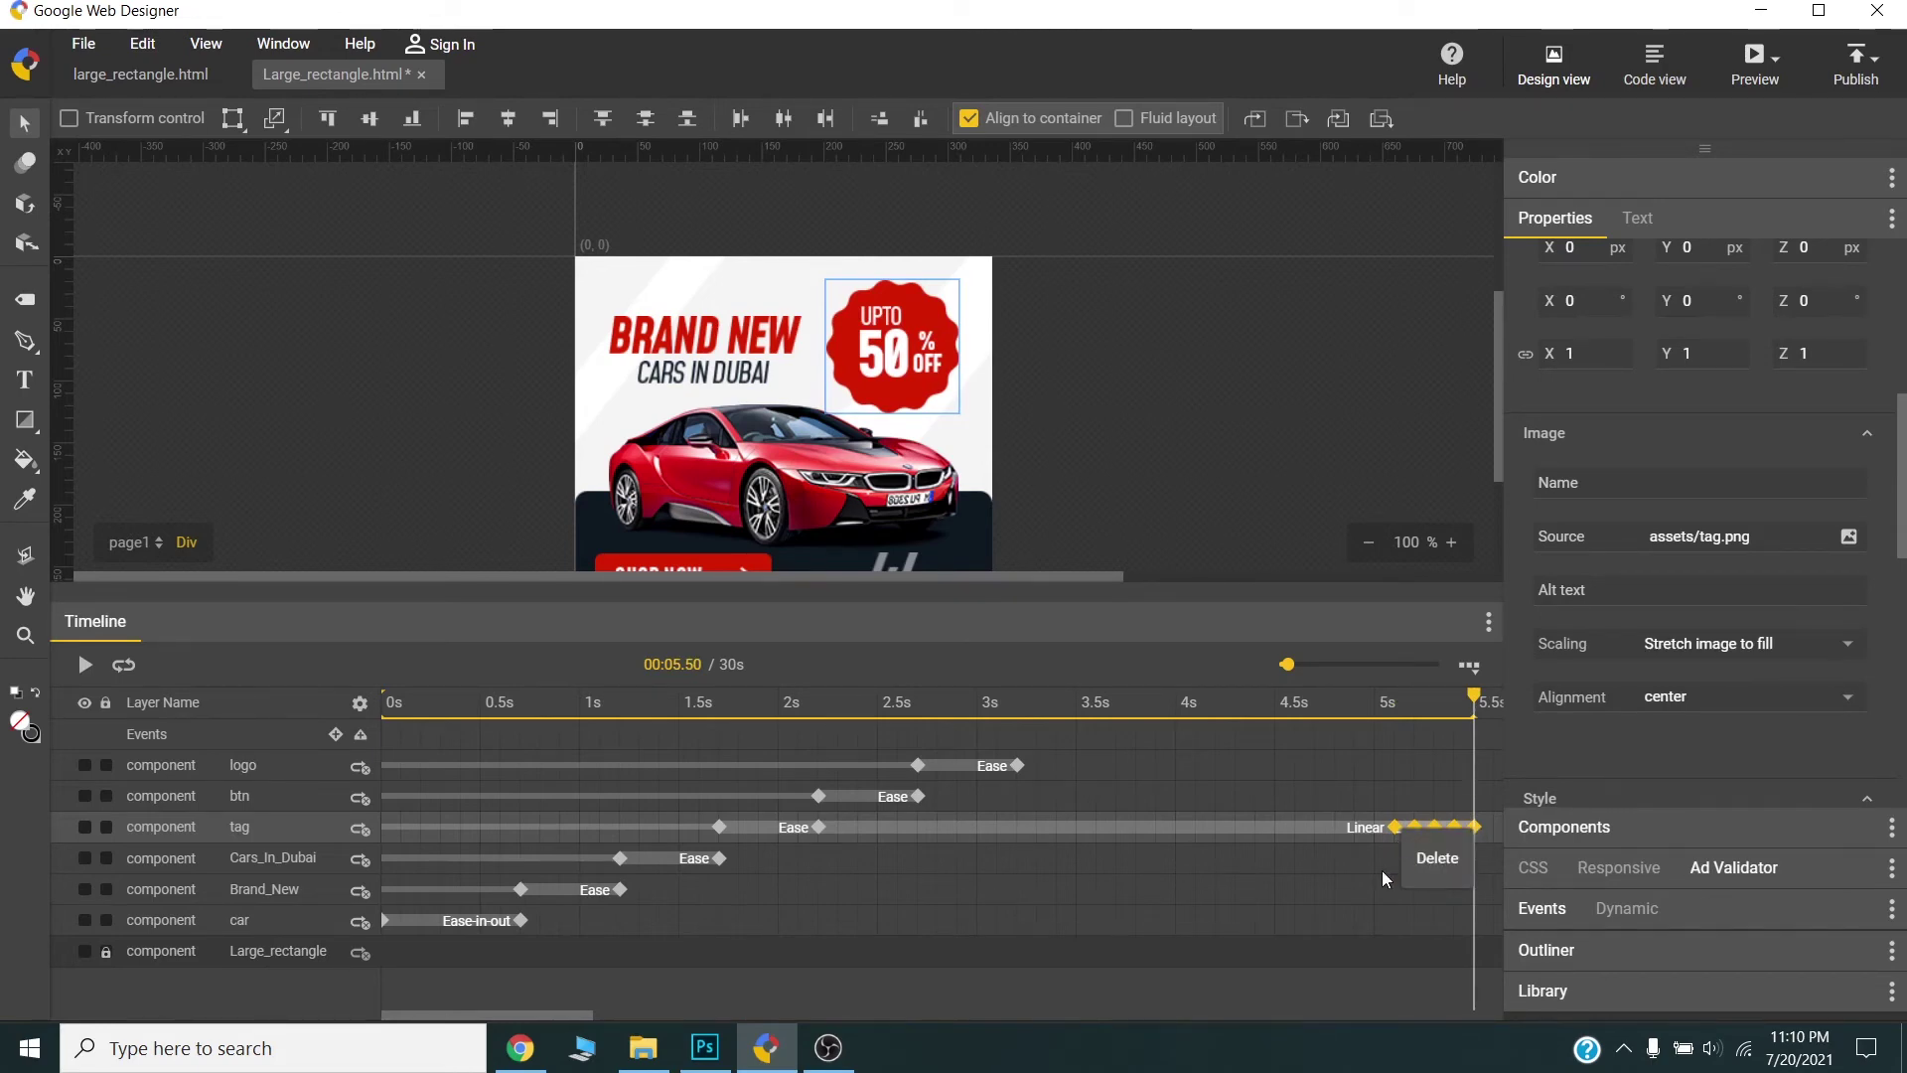
left_click_drag(1287, 666, 1357, 680)
left_click(1301, 829)
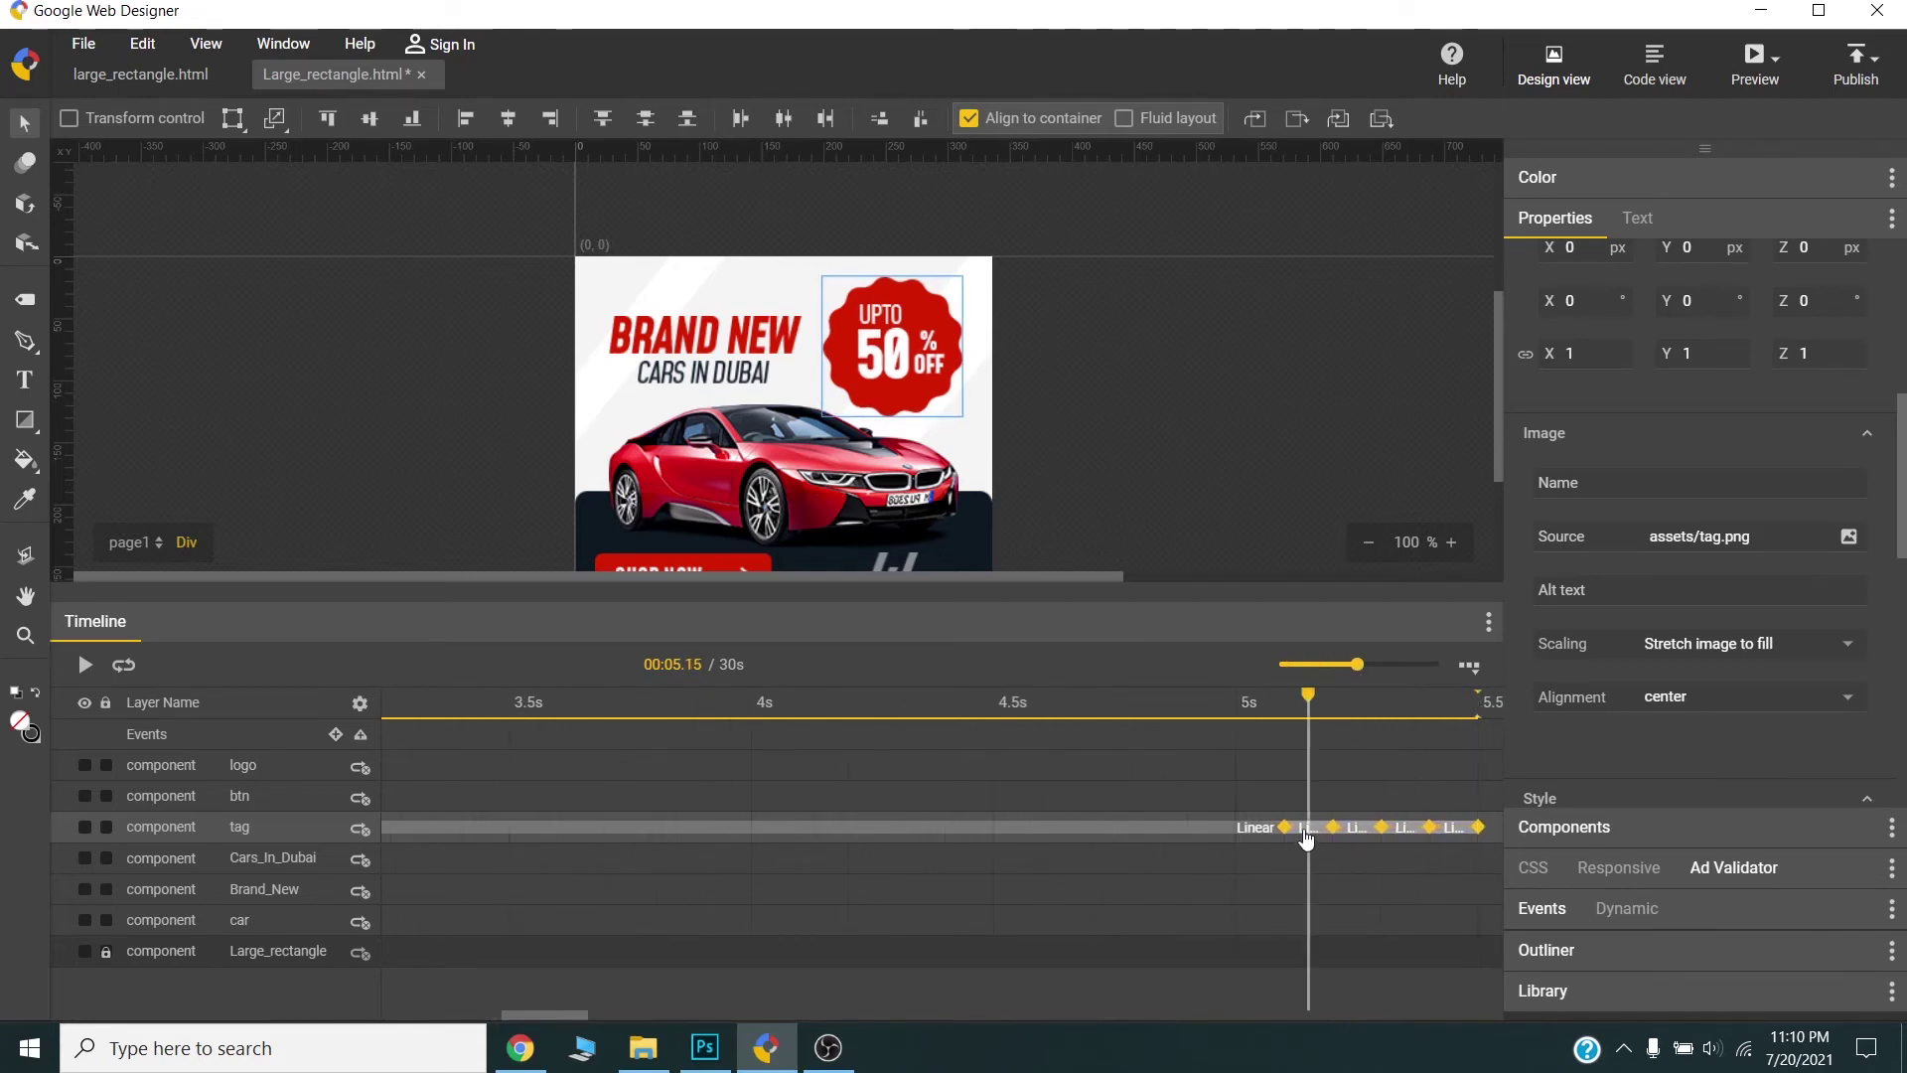
right_click(1306, 830)
left_click(1351, 601)
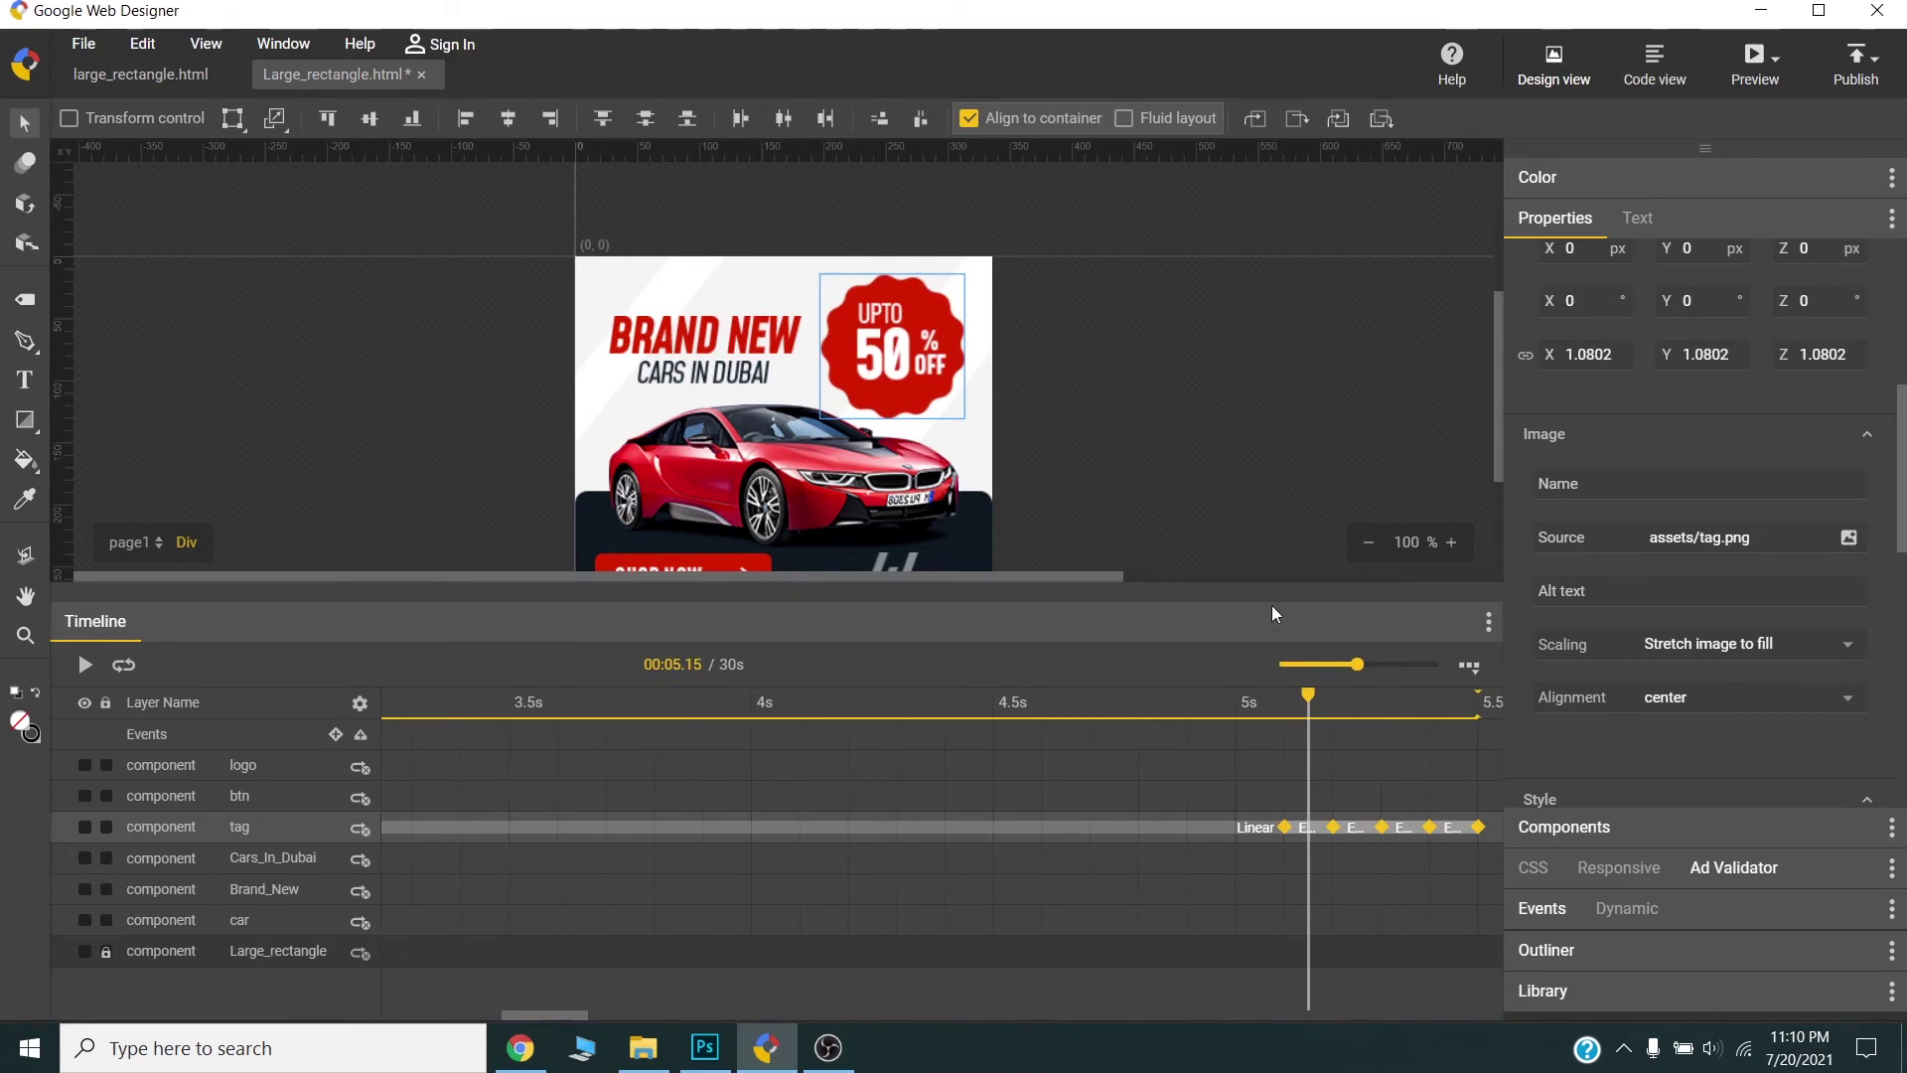
left_click_drag(1357, 664, 1287, 665)
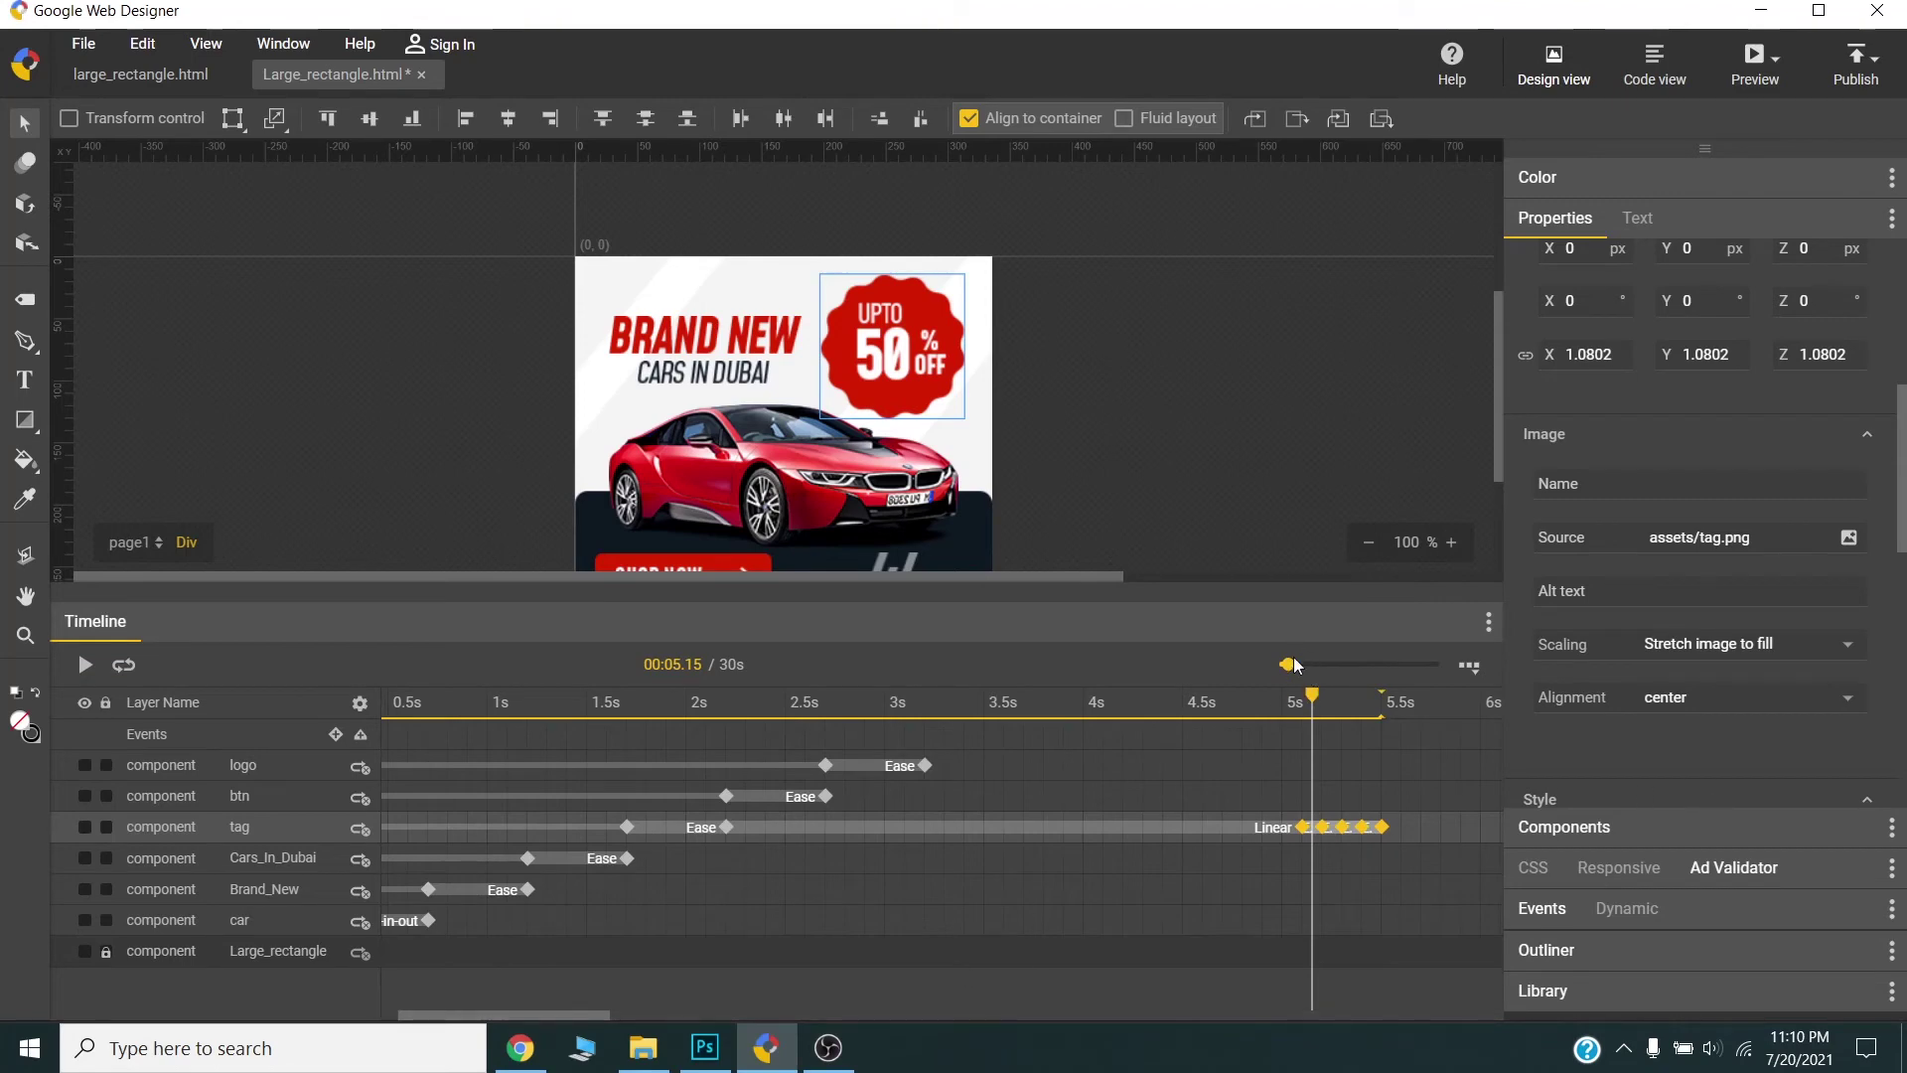
- Zoom the timeline out to show 0–11 seconds and place the playhead near 9 seconds
left_click_drag(1288, 666, 1191, 677)
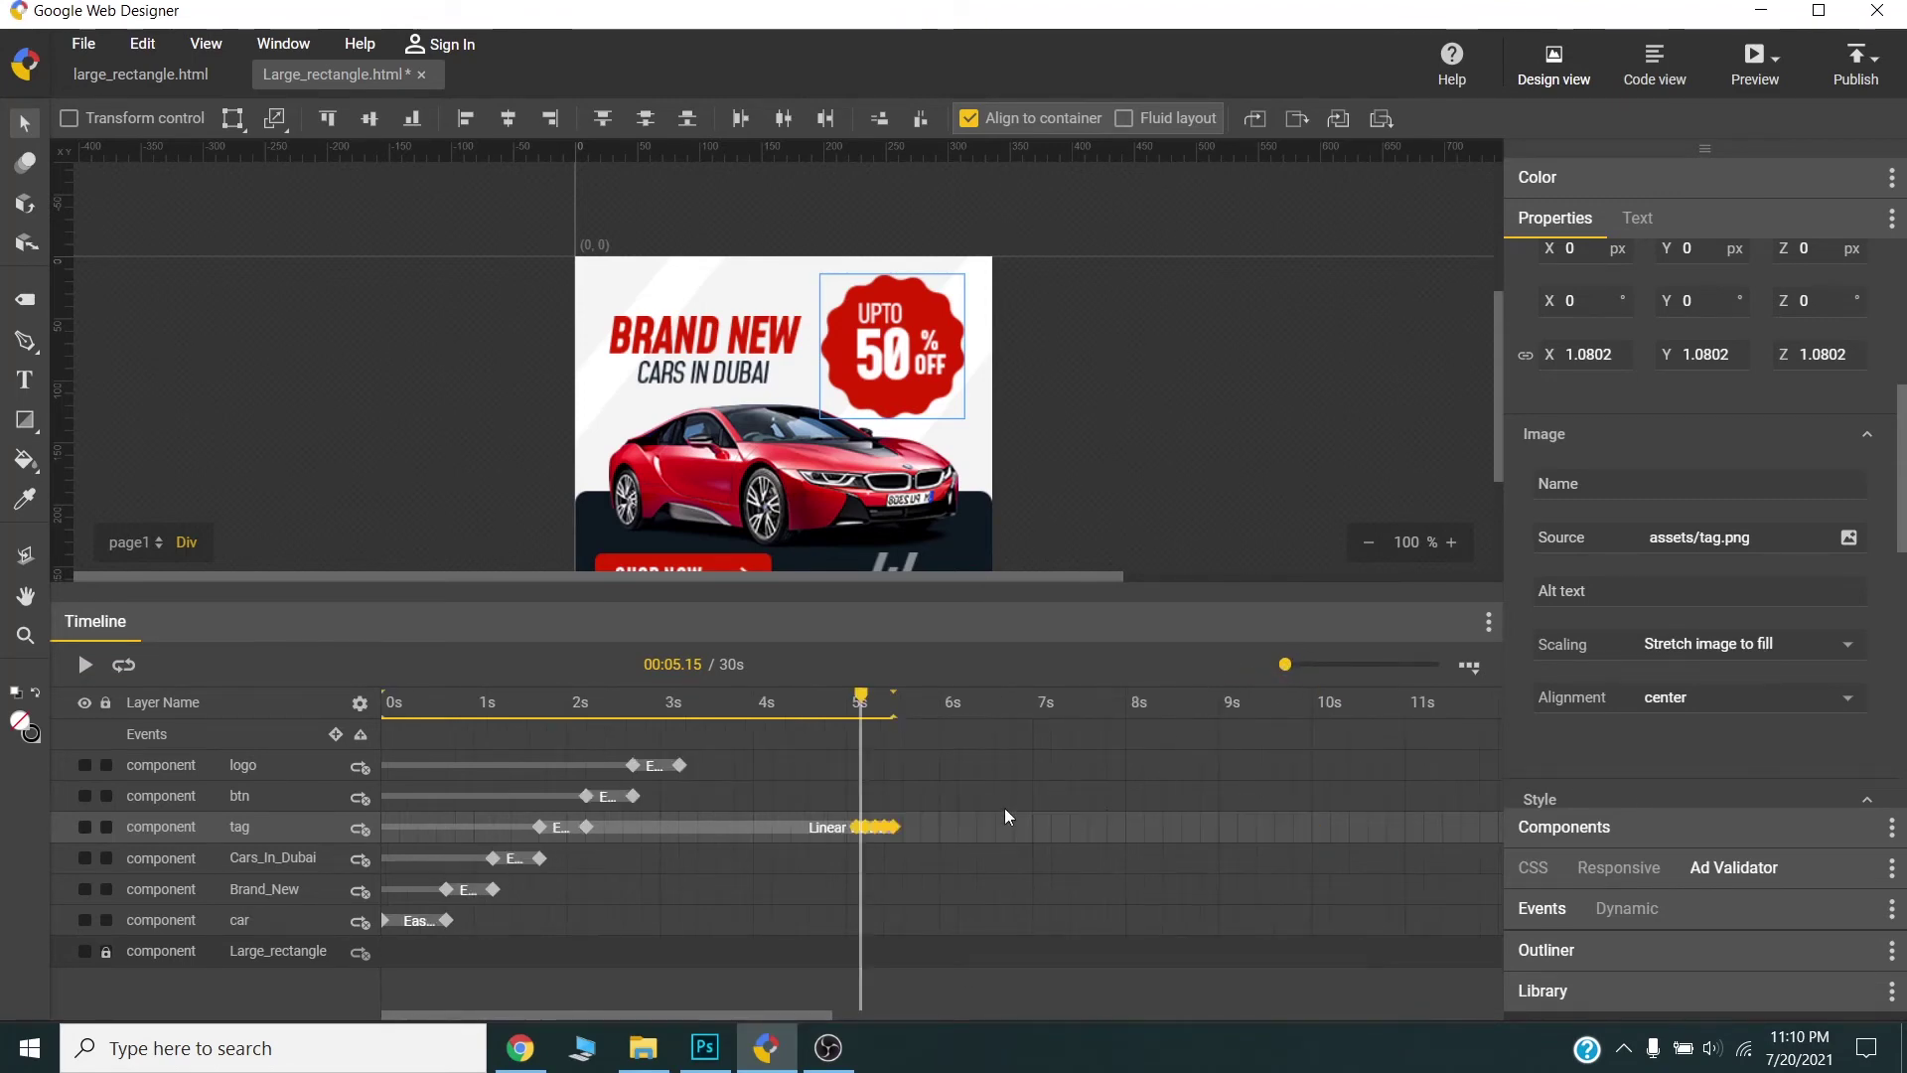
left_click_drag(862, 693, 1163, 702)
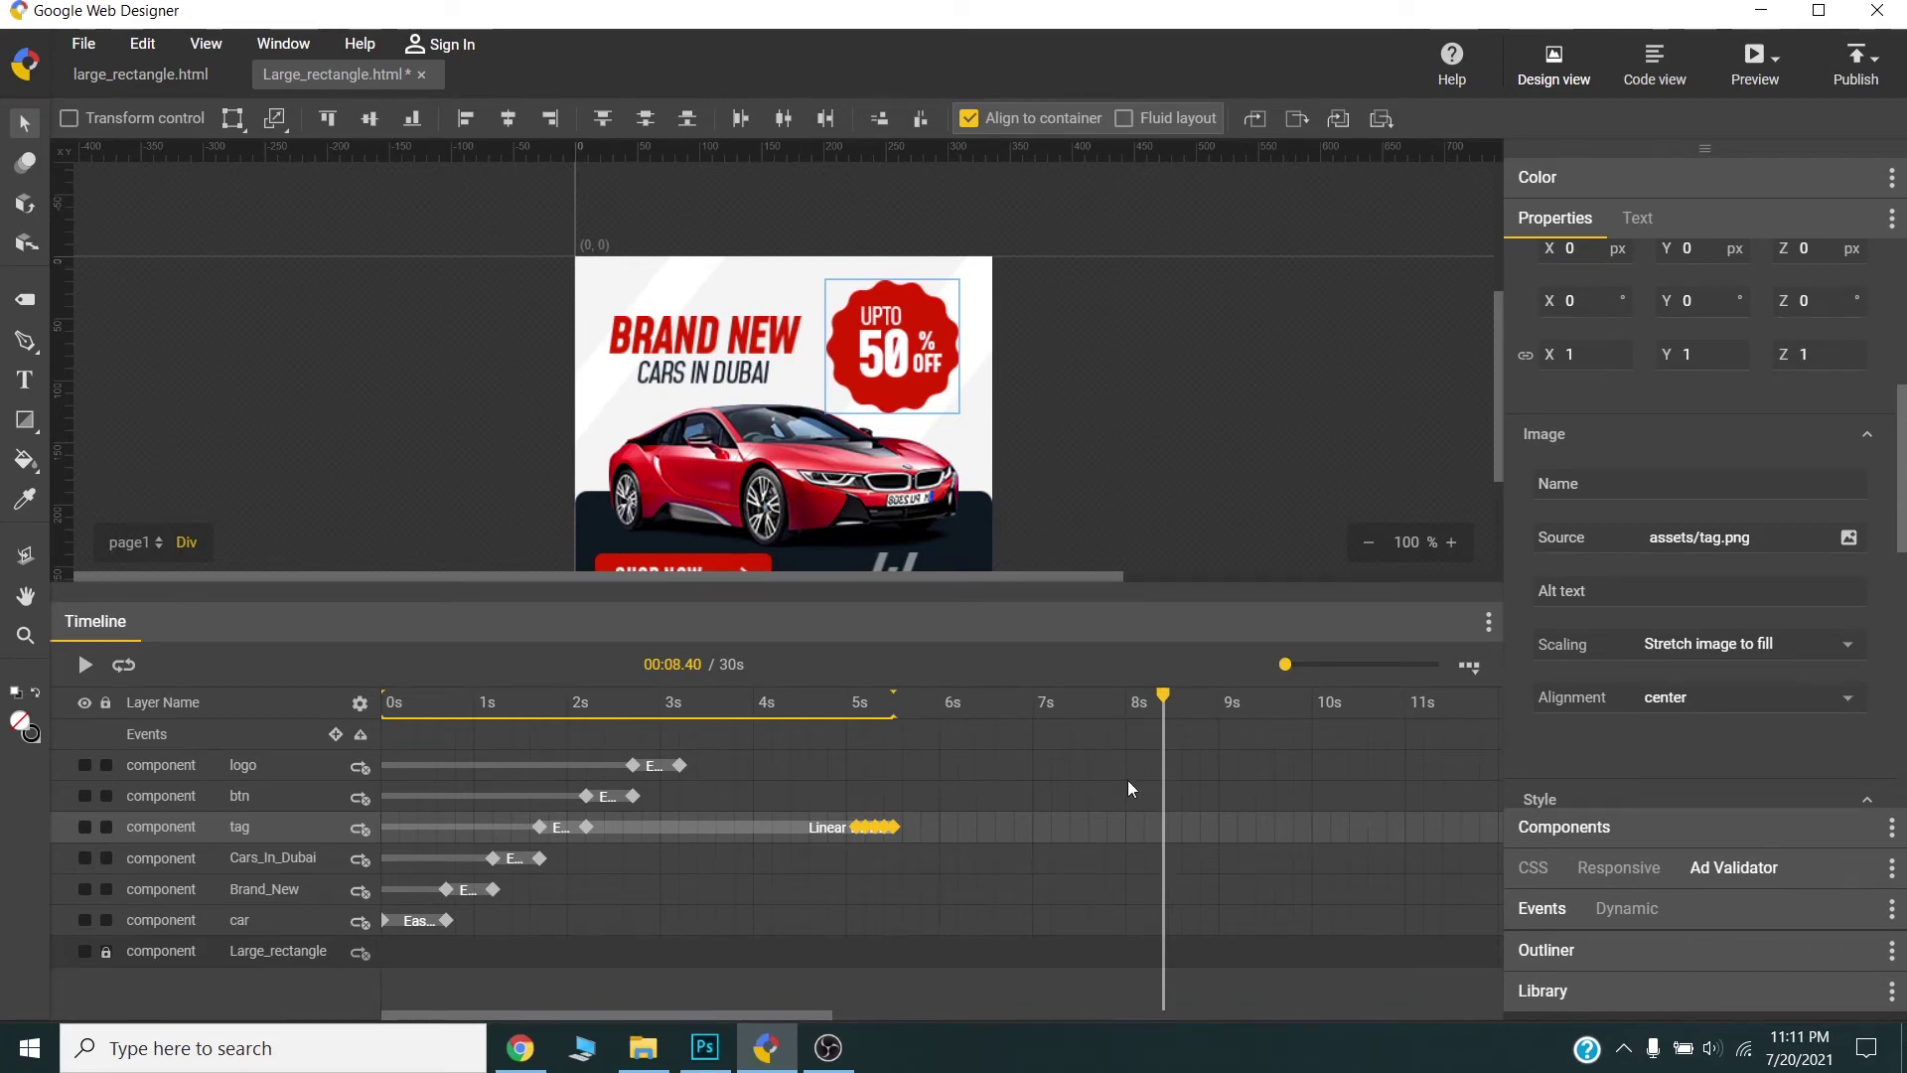
mouse_move(1161, 703)
left_mouse_down()
mouse_move(1184, 703)
mouse_move(1146, 705)
left_mouse_up()
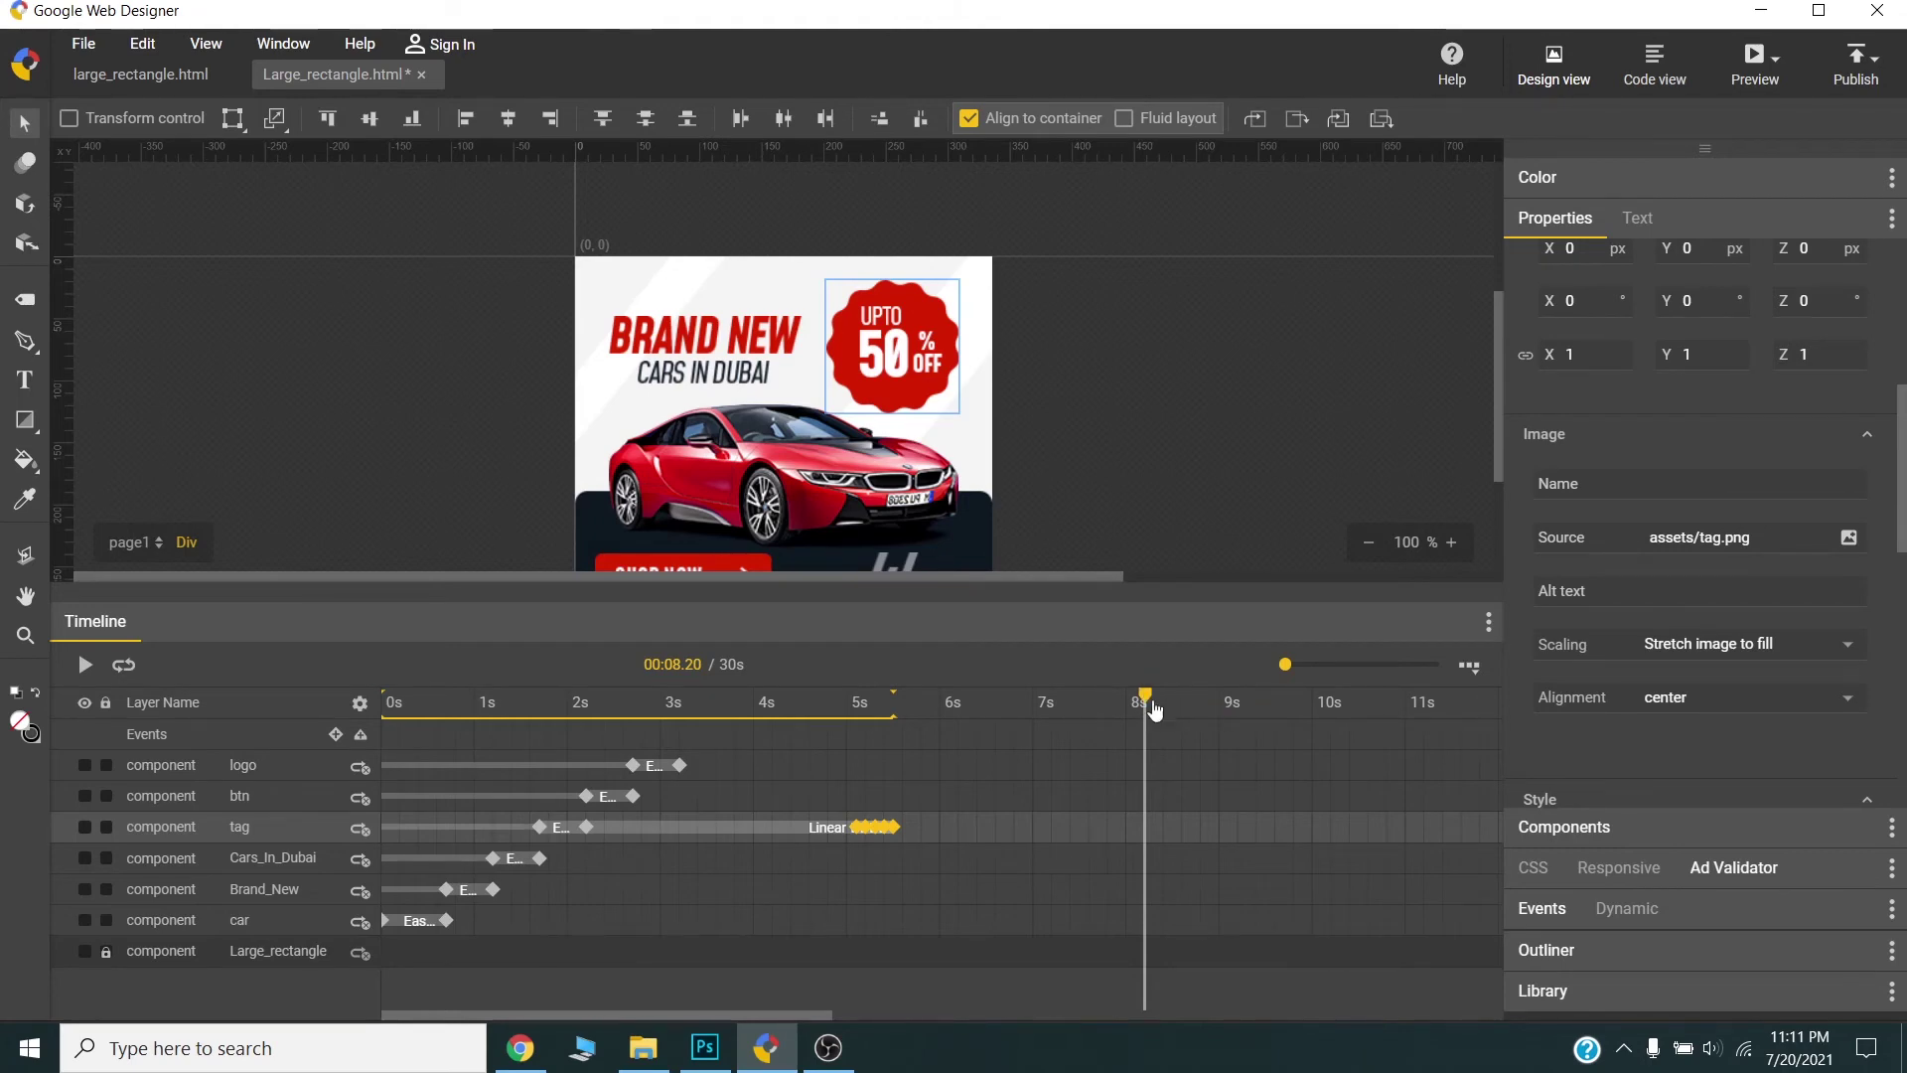
left_click_drag(1145, 703, 1240, 715)
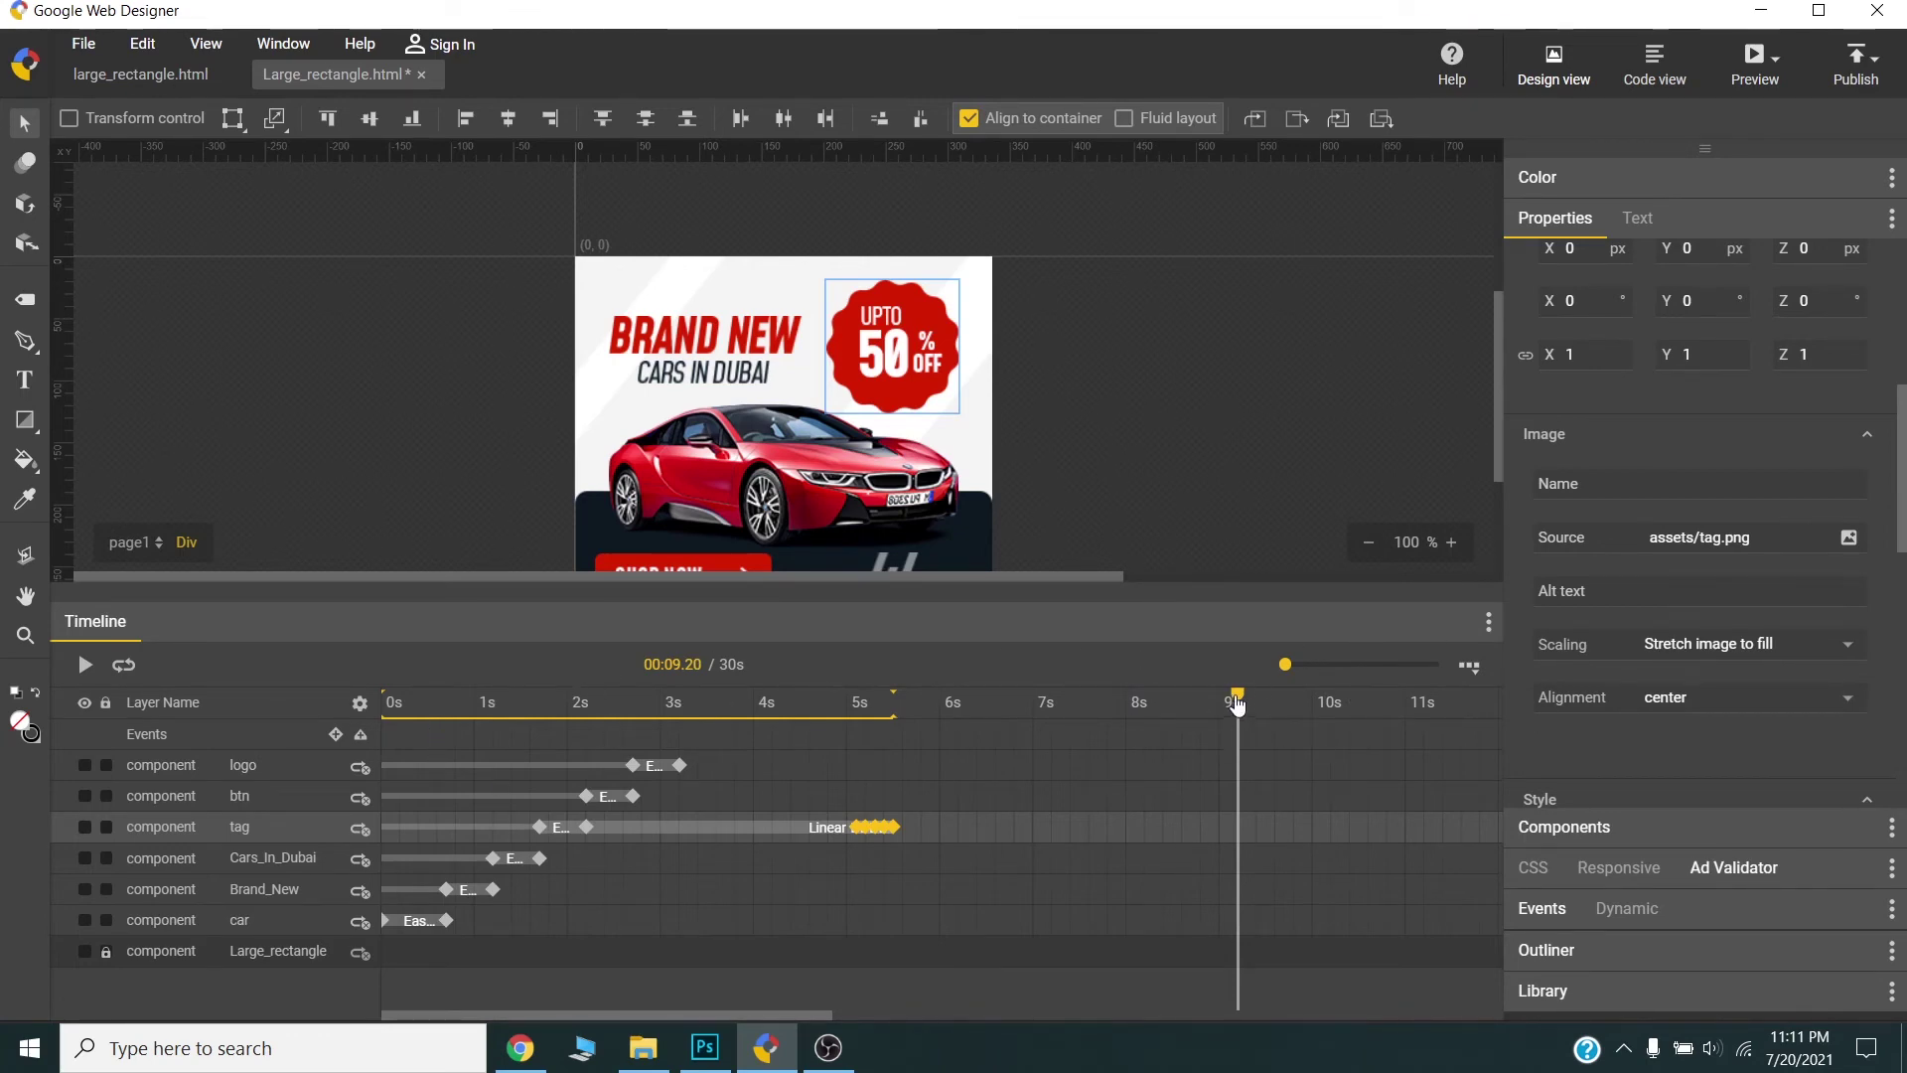
- Add a label named repeat_from_here at 0.2s on the Events row
key("Home")
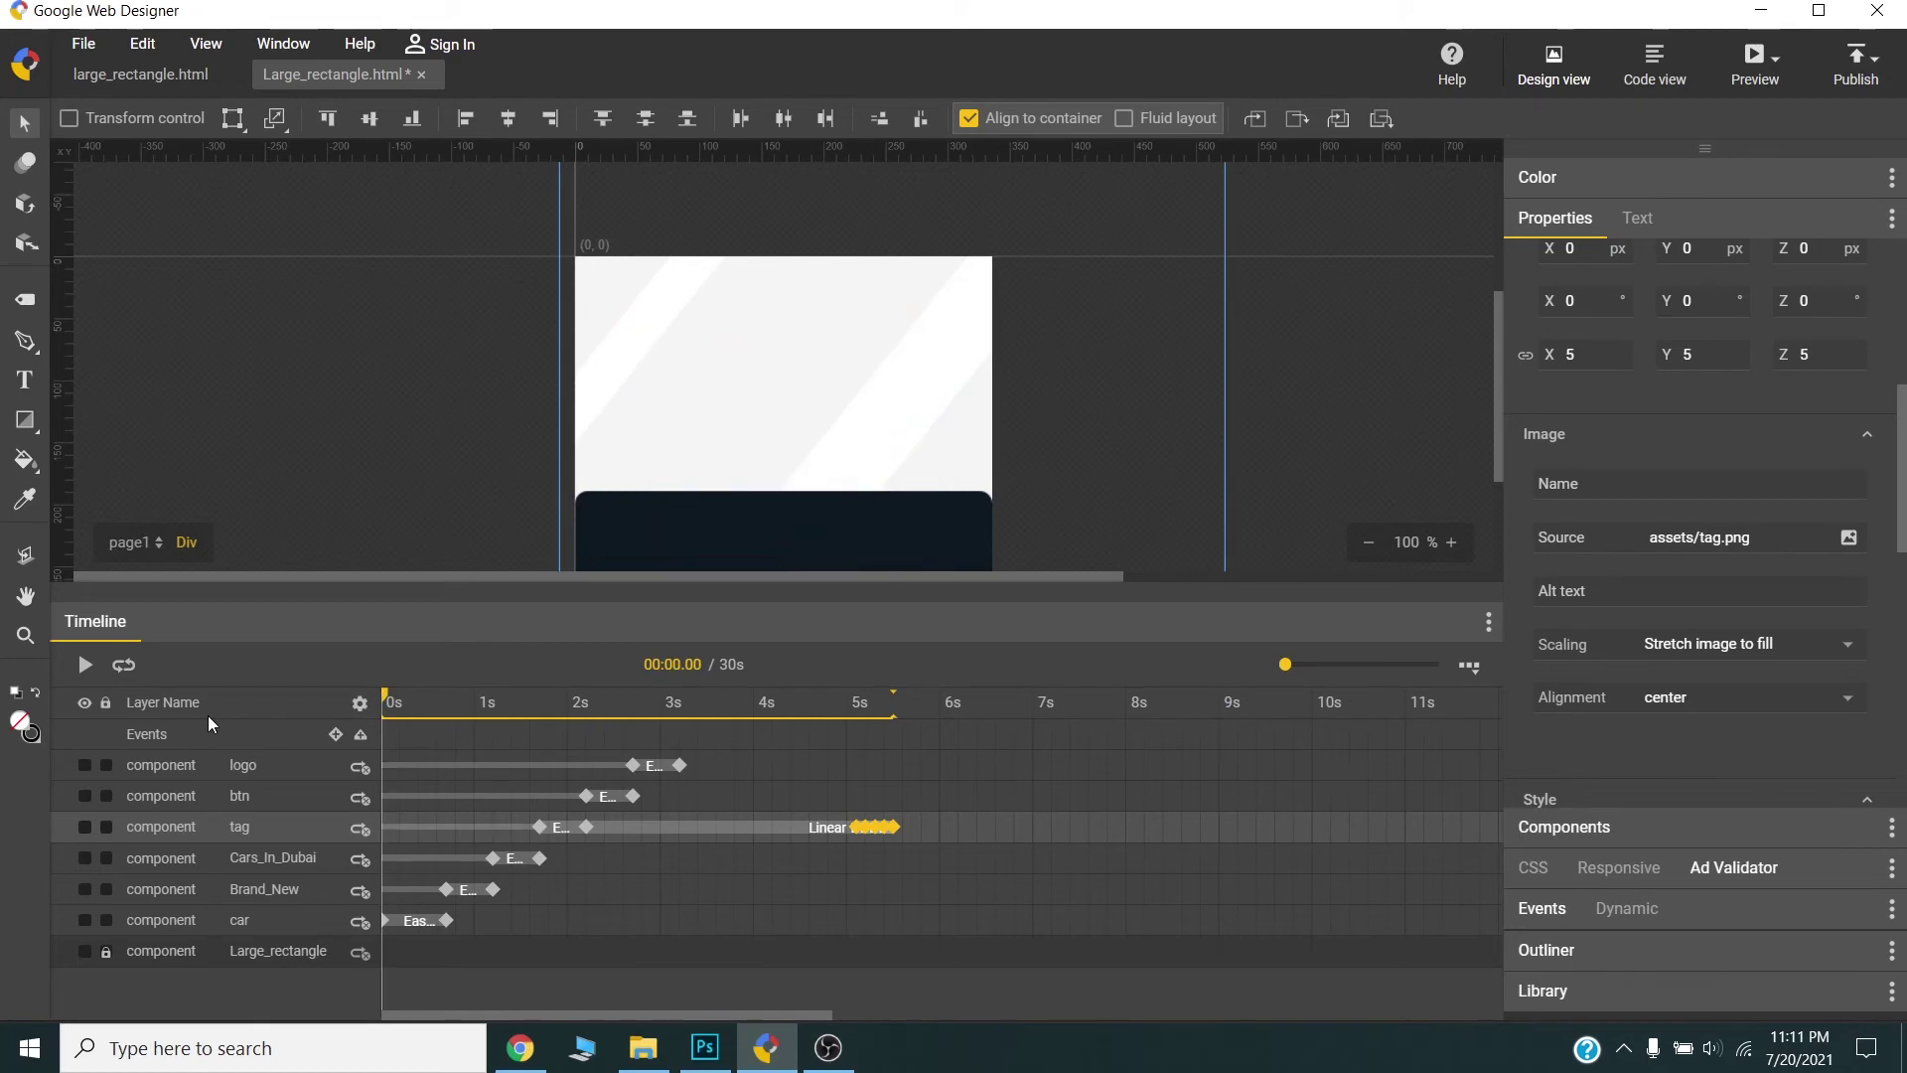
right_click(402, 737)
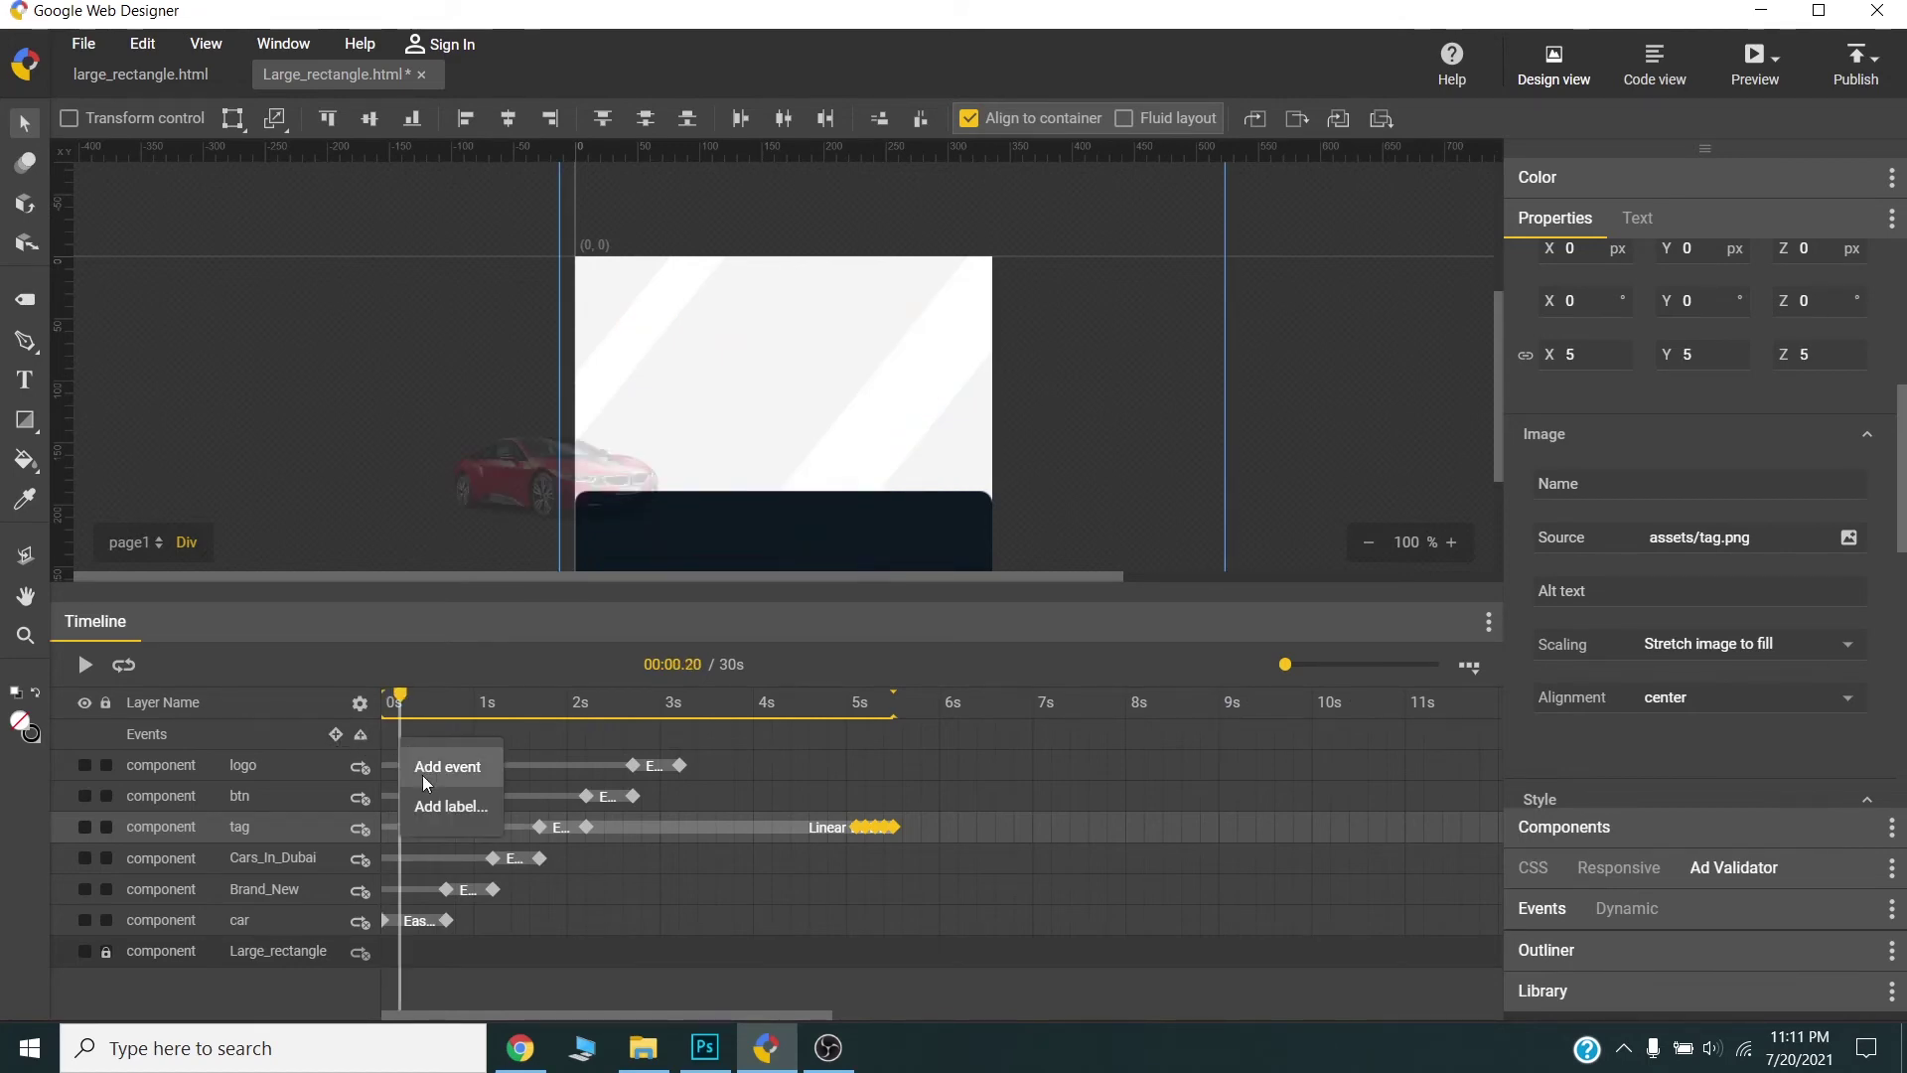
left_click(431, 807)
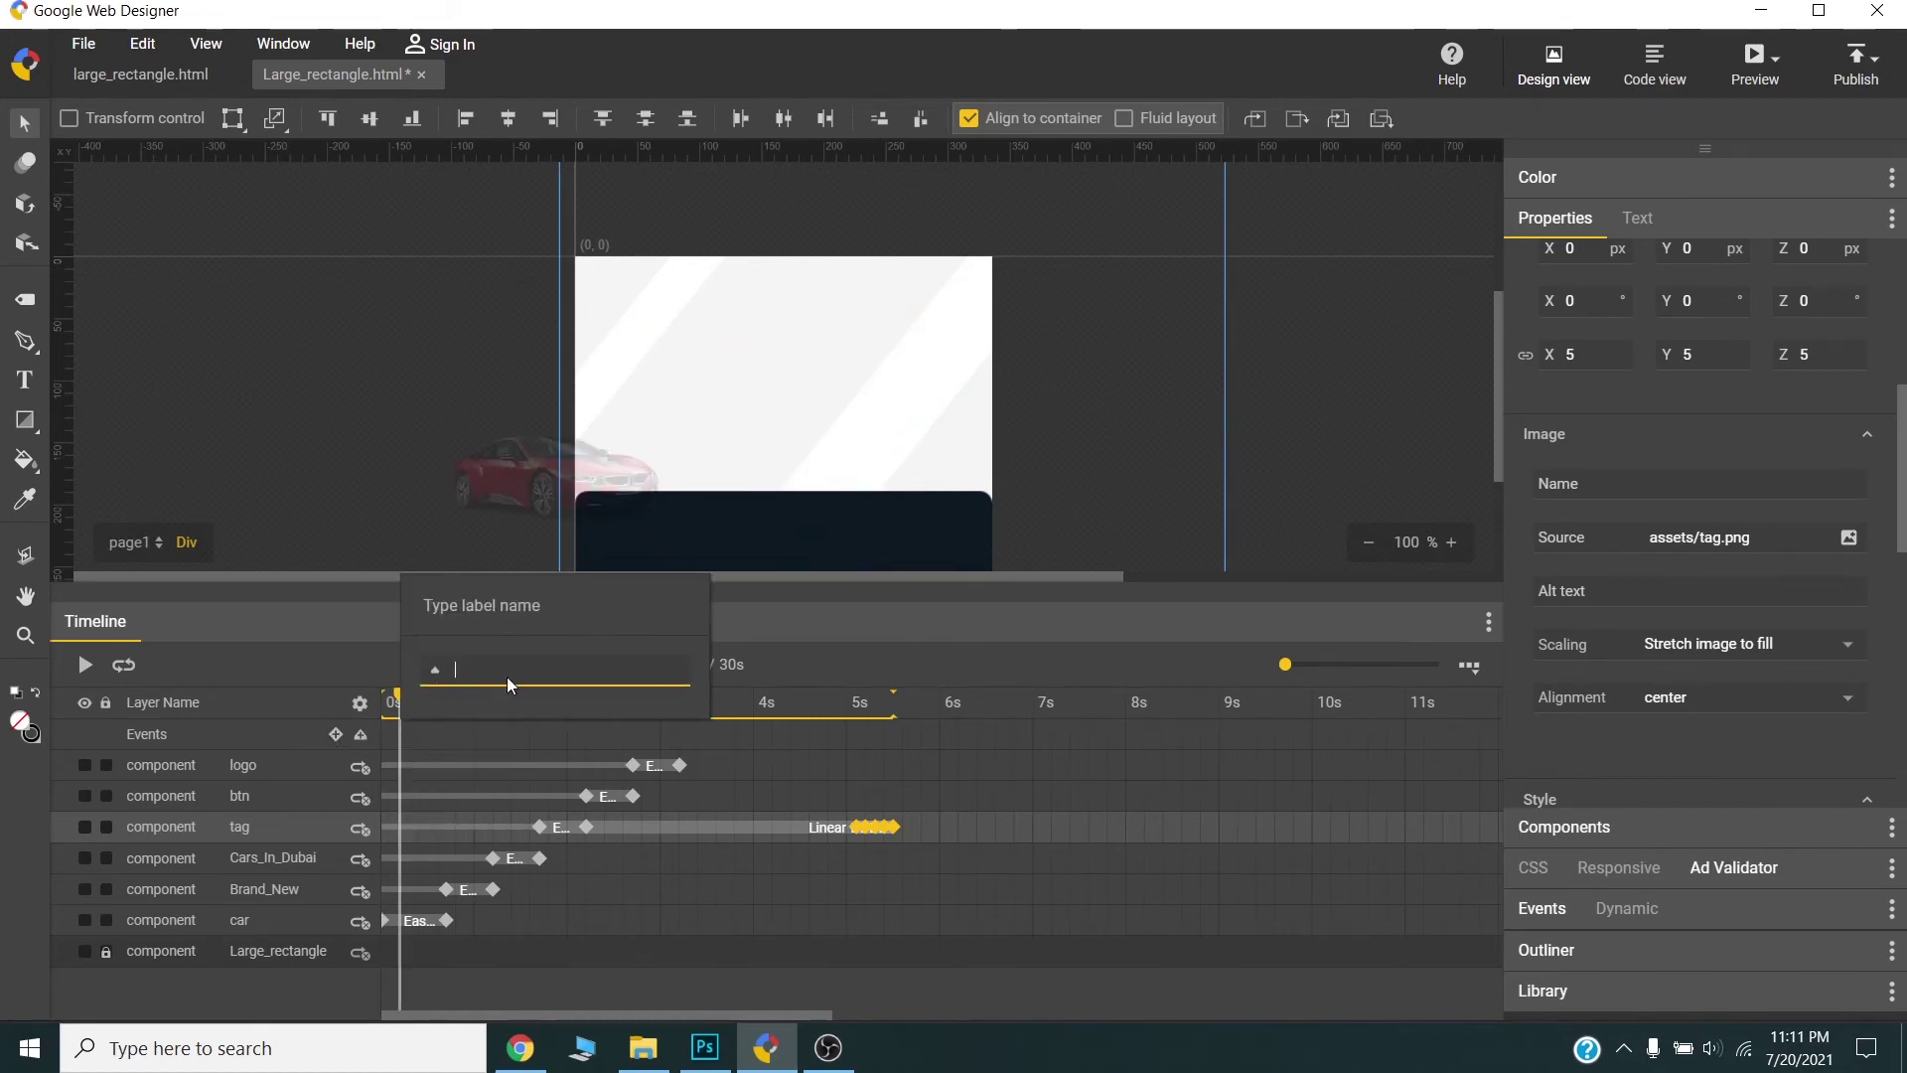
type("repeat_fo")
key("BackSpace")
type("rom_here")
key("Return")
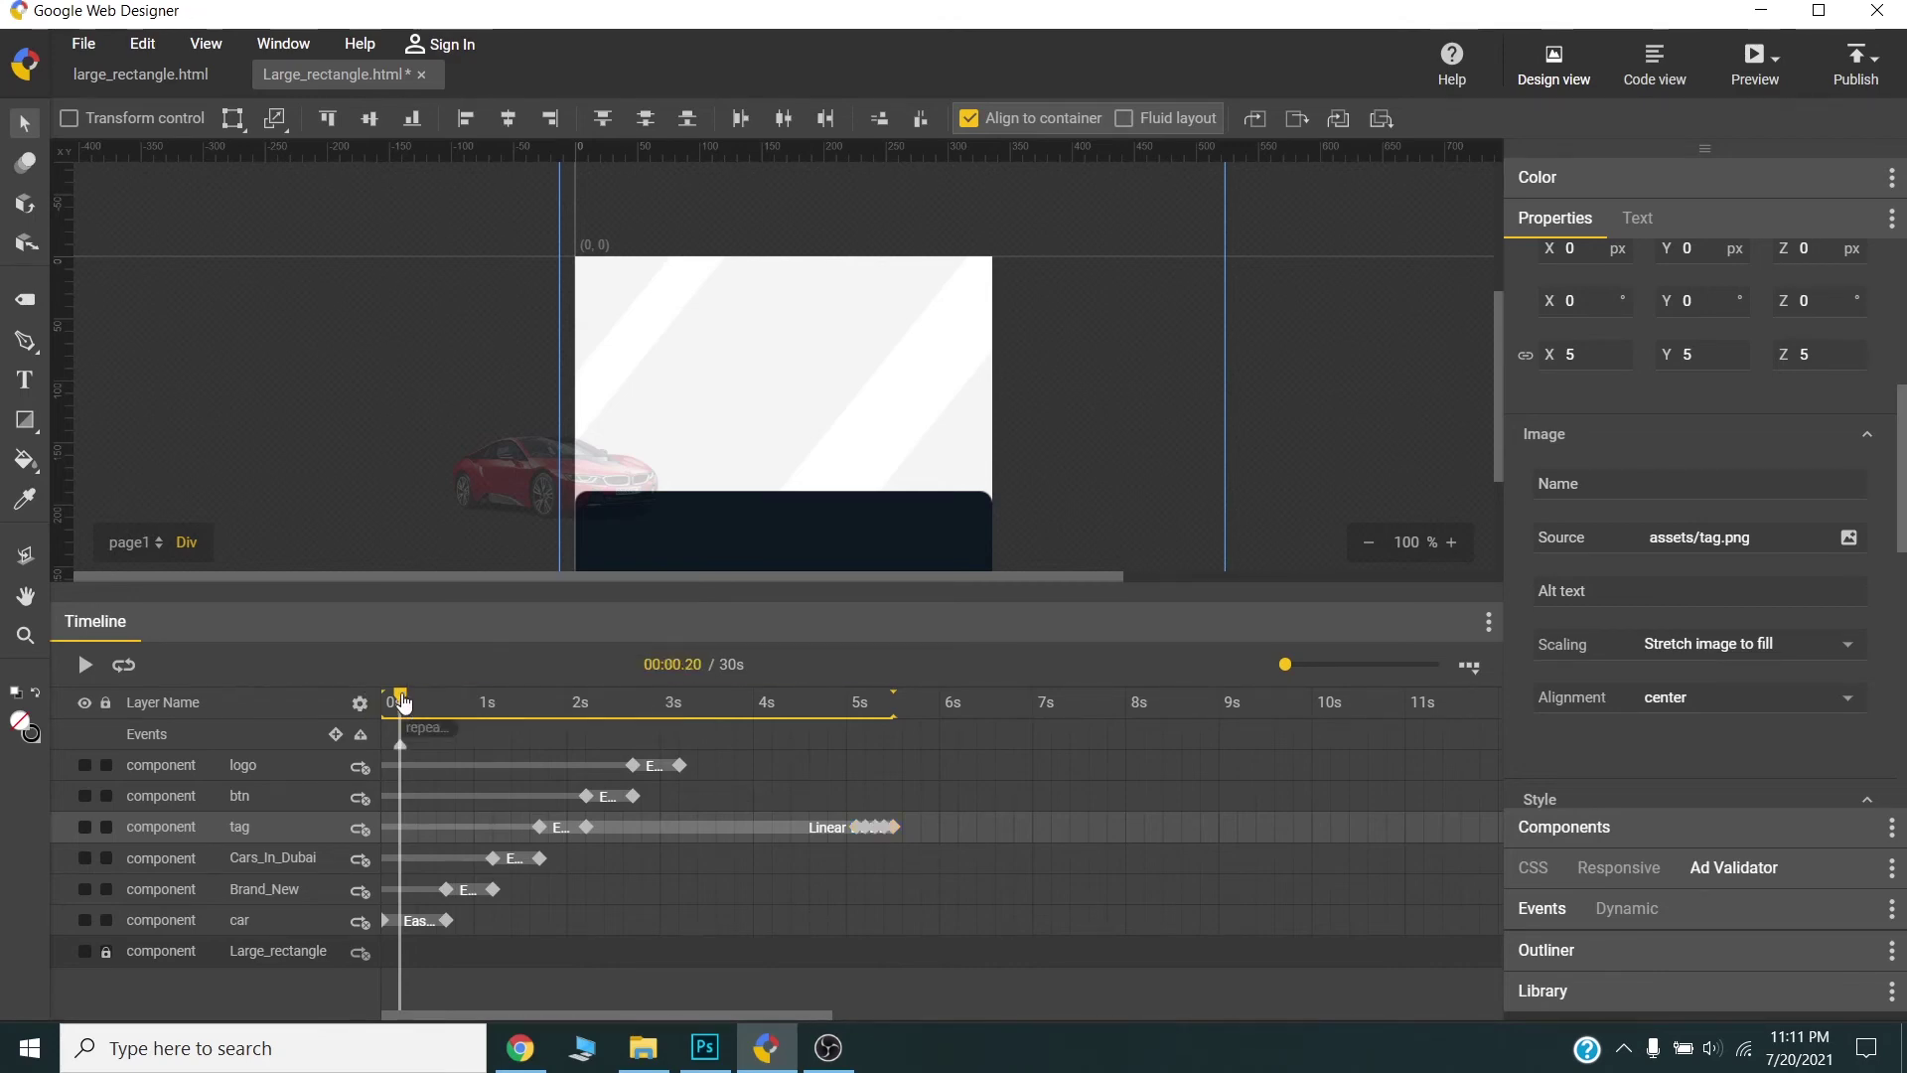
left_click_drag(476, 706, 1226, 717)
- Add a 9s event running gotoAndPlayNTimes on page1 from repeat_from_here, repeating 2 times
right_click(1222, 744)
left_click(1243, 777)
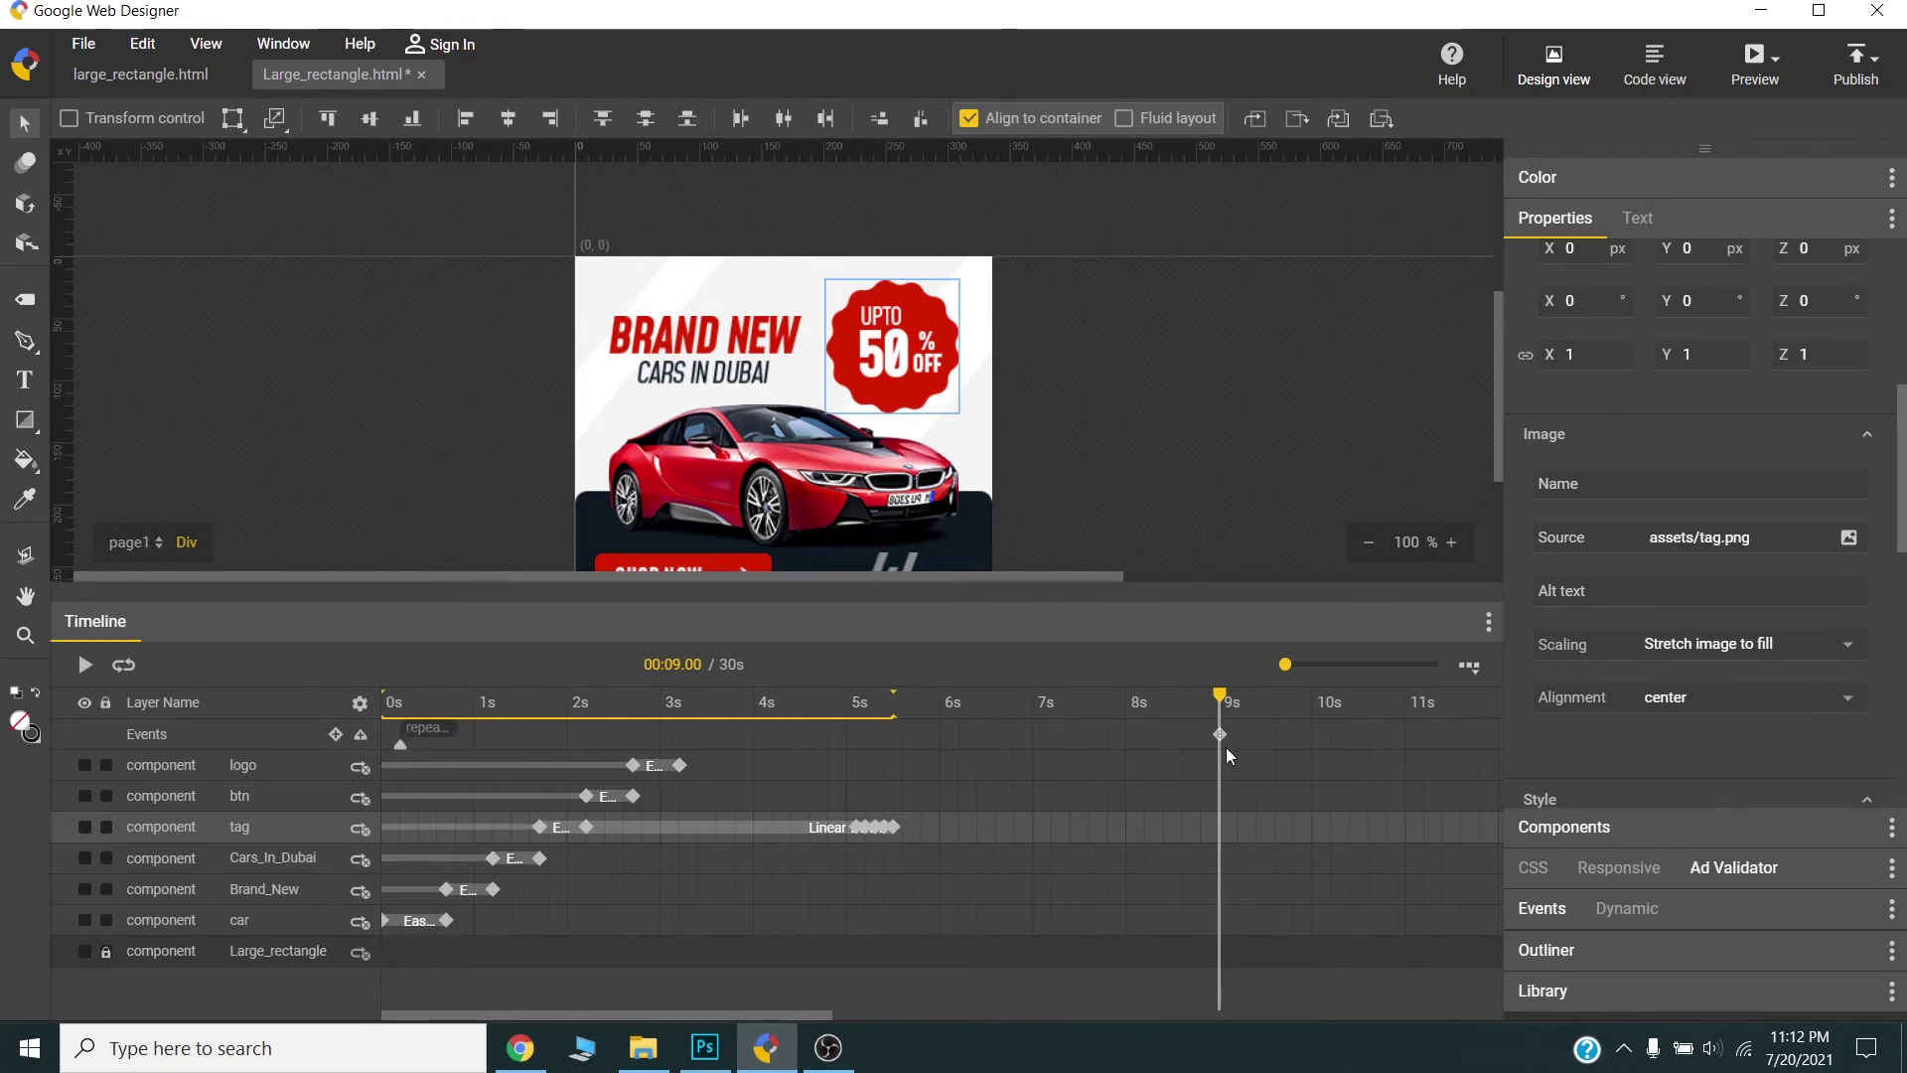
double_click(1220, 737)
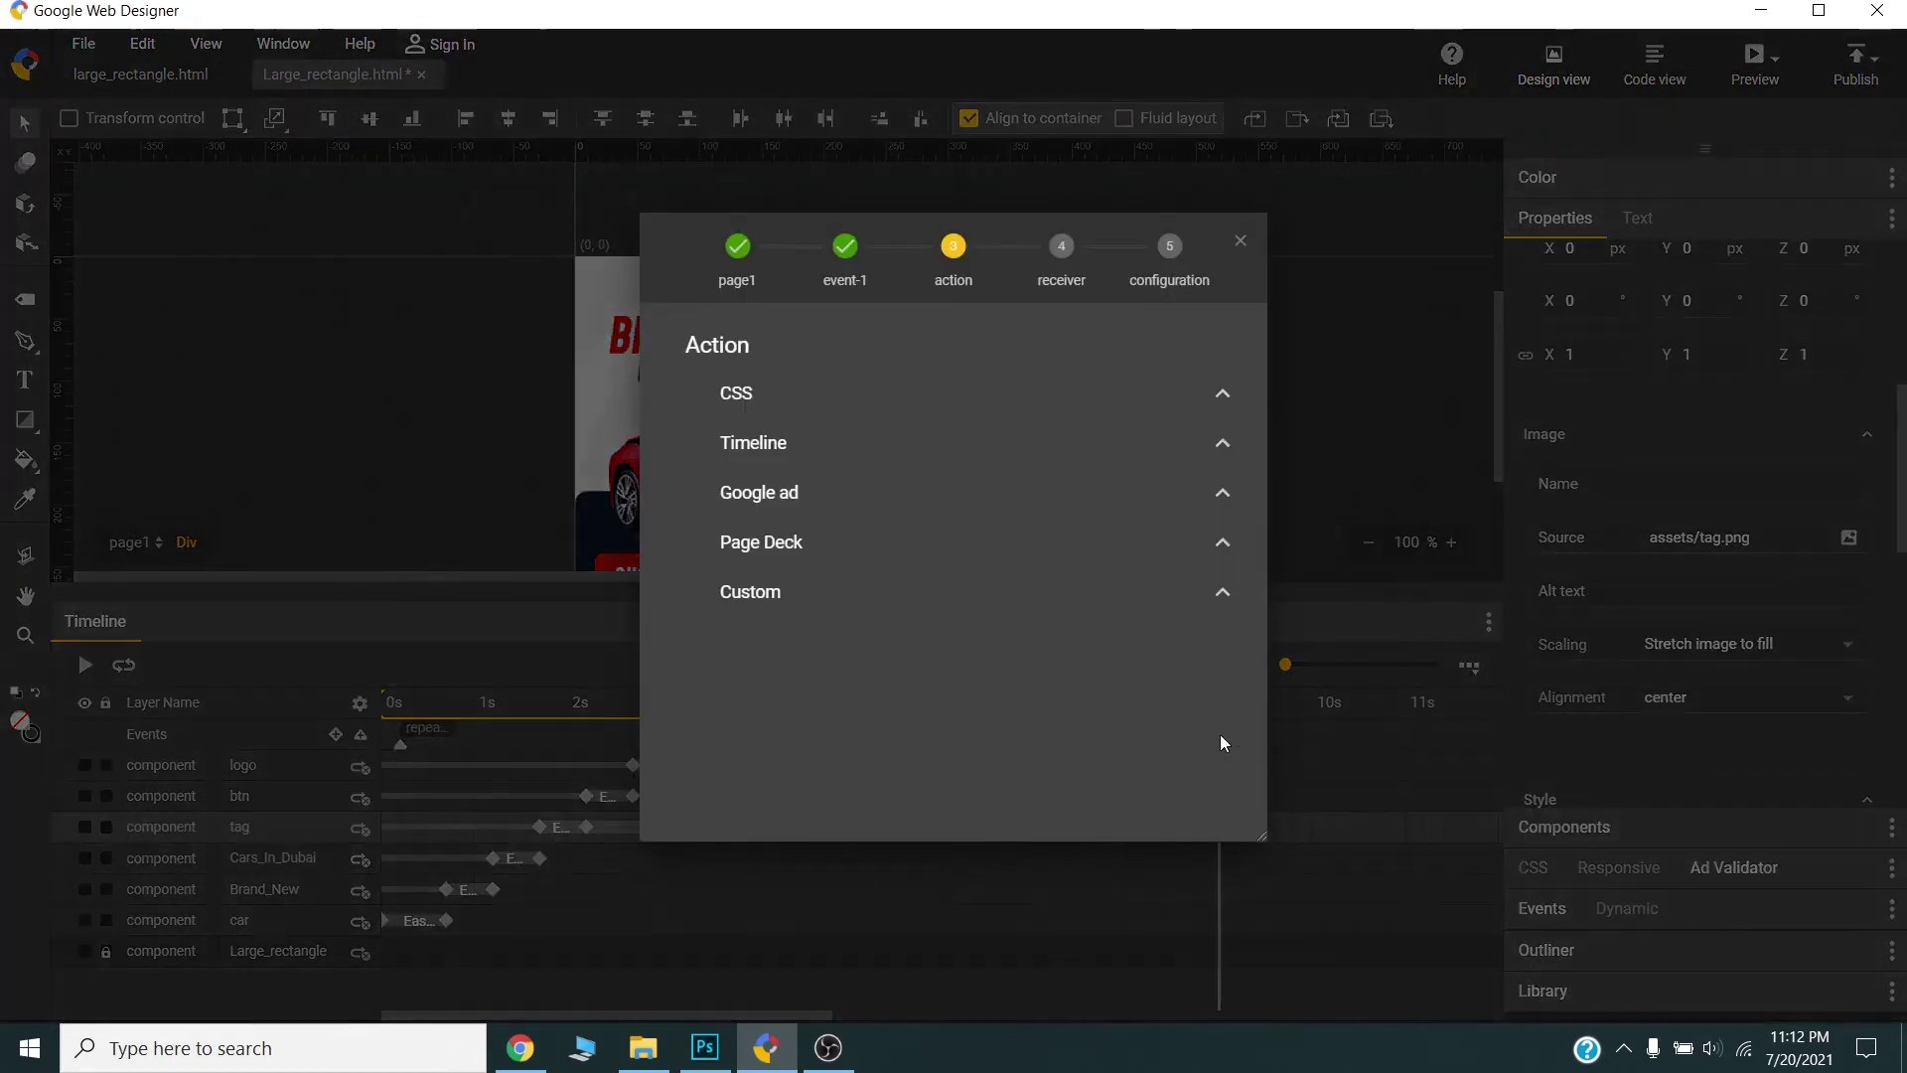
left_click(808, 444)
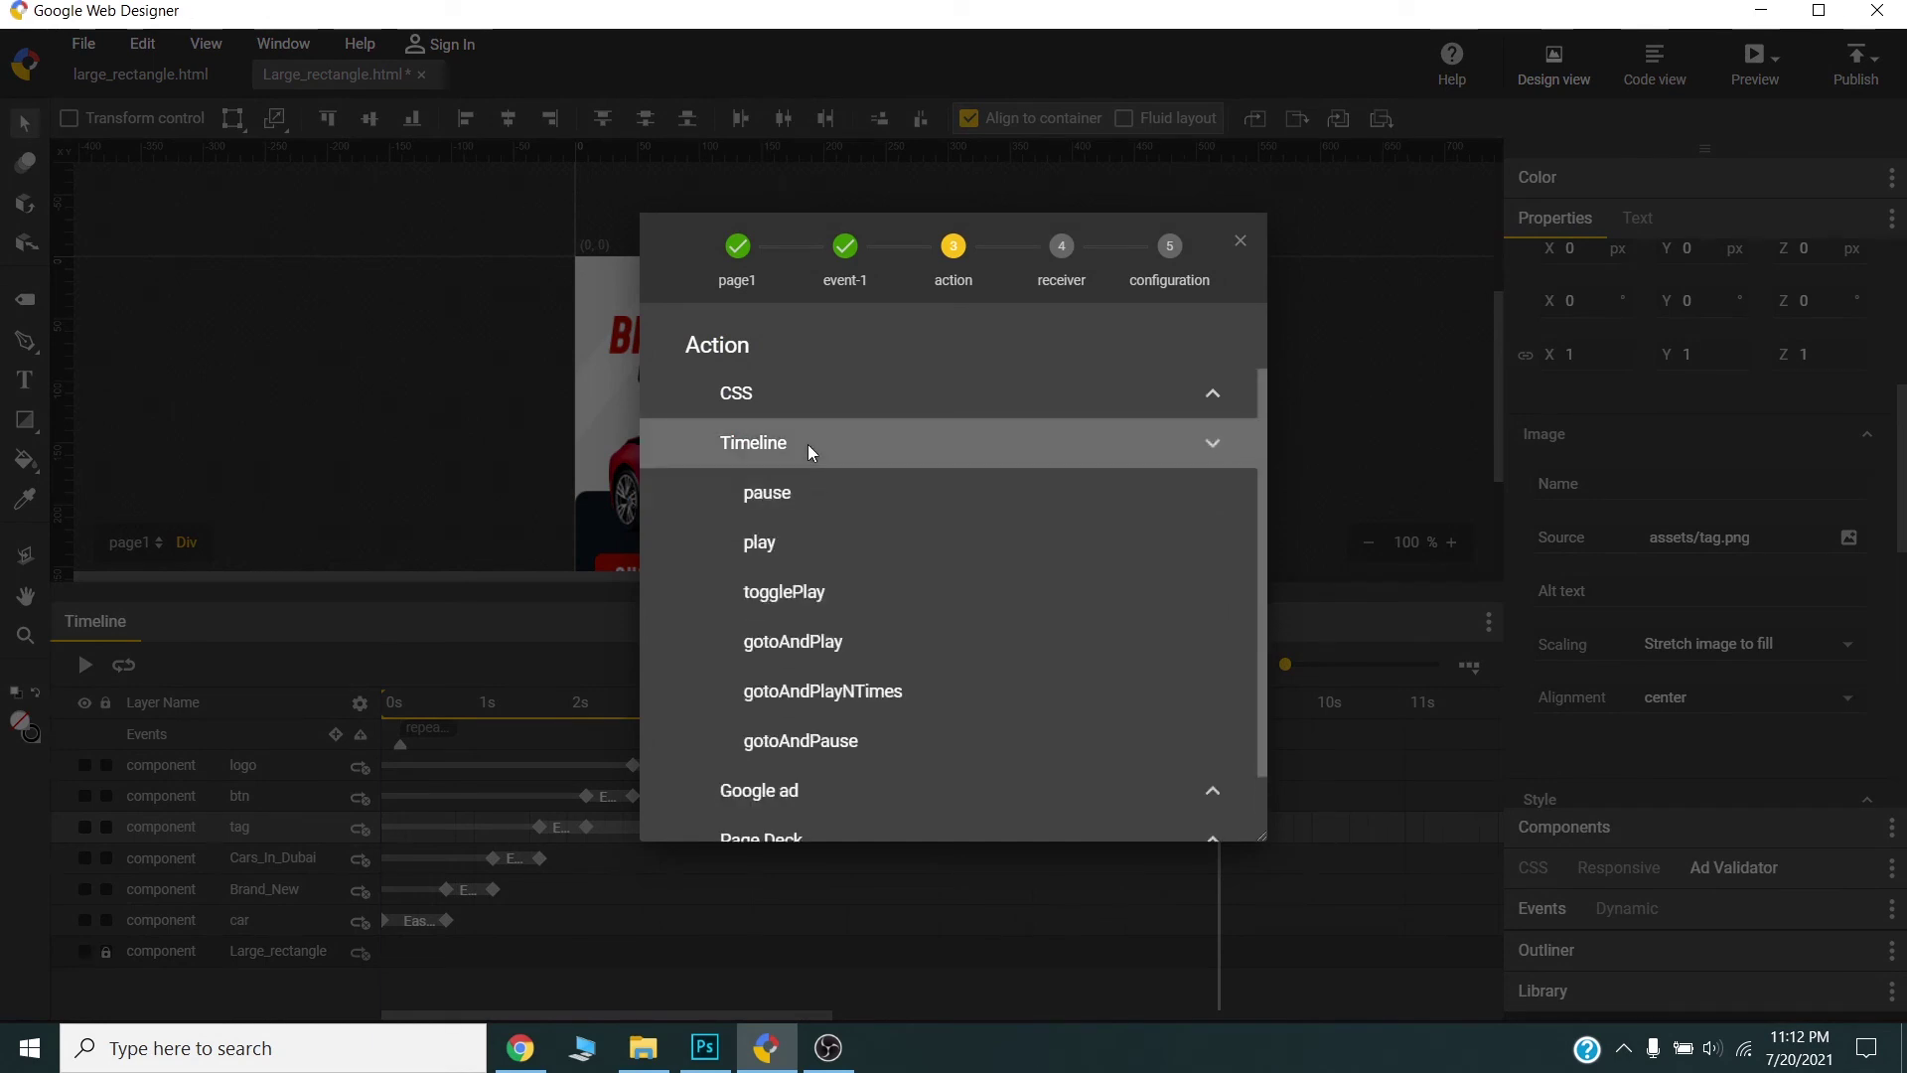
left_click(894, 688)
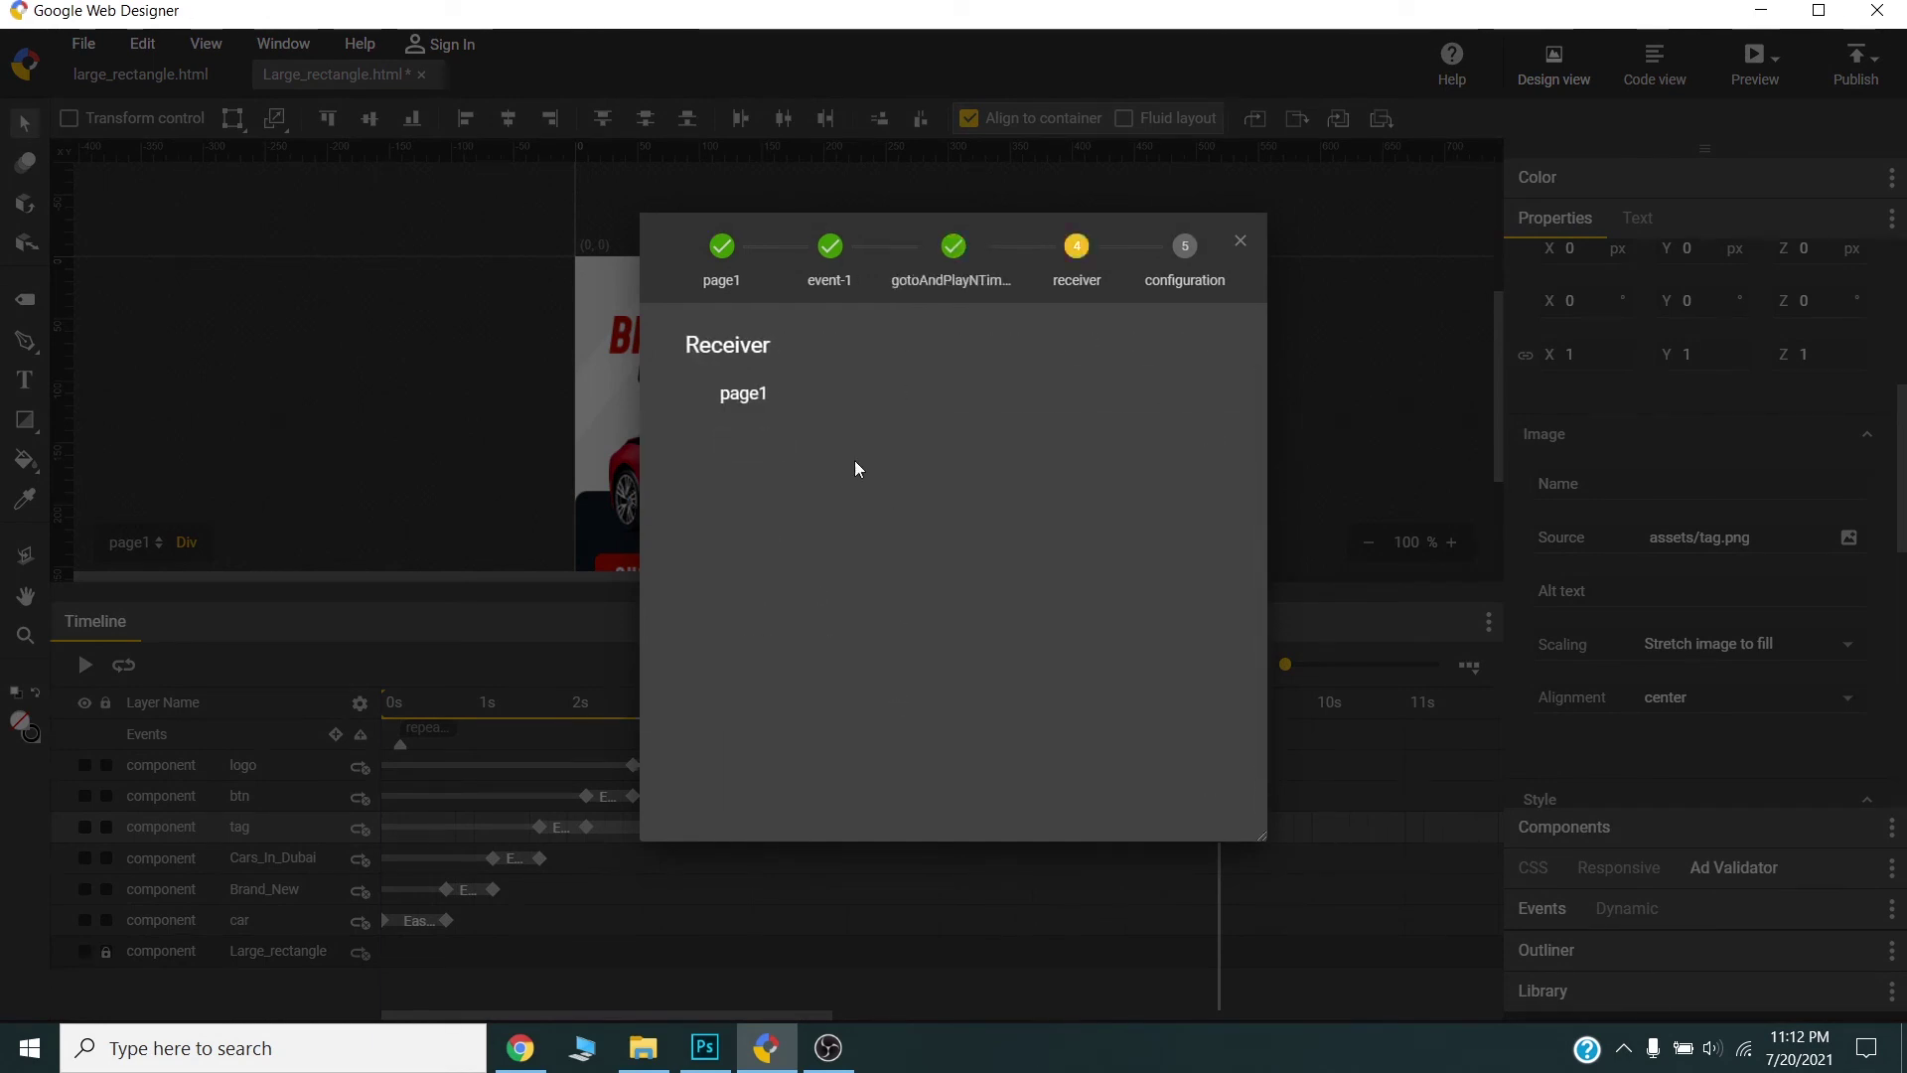
left_click(773, 390)
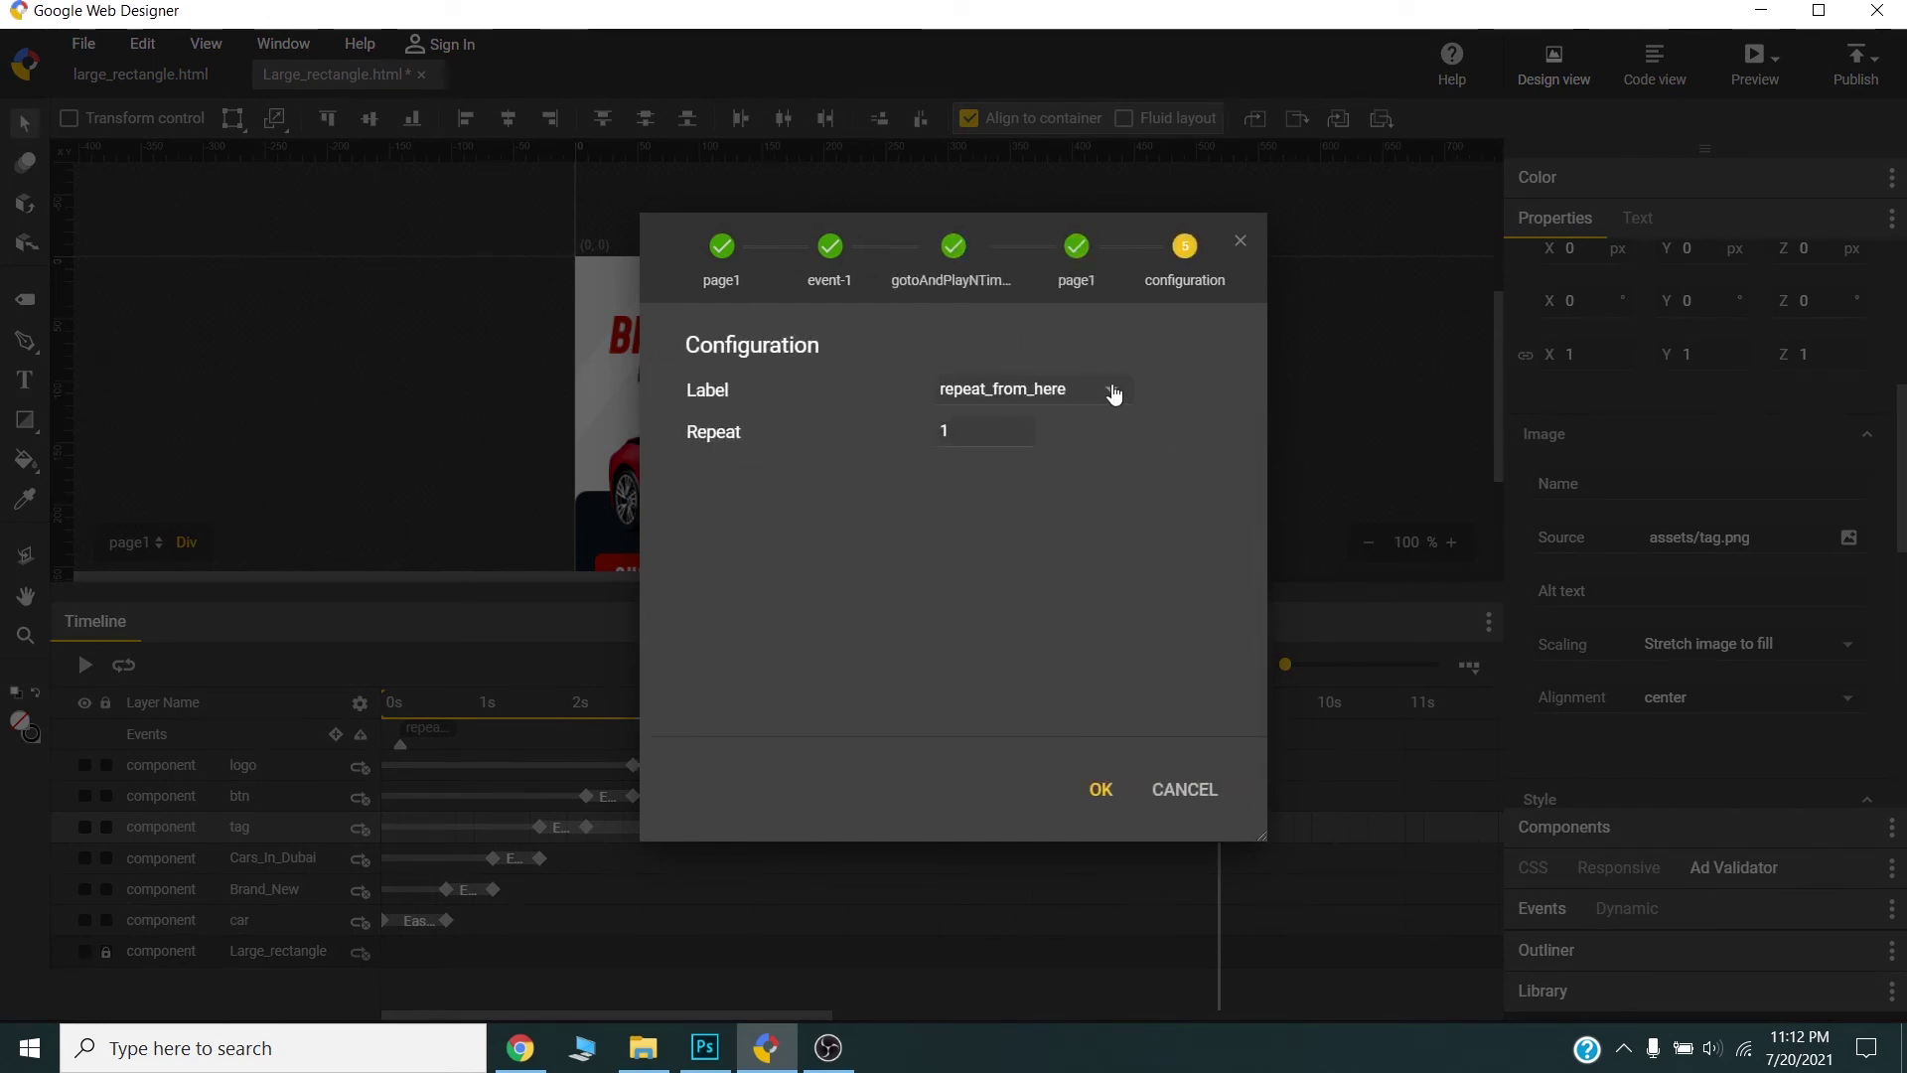
left_click(993, 430)
left_click(1019, 427)
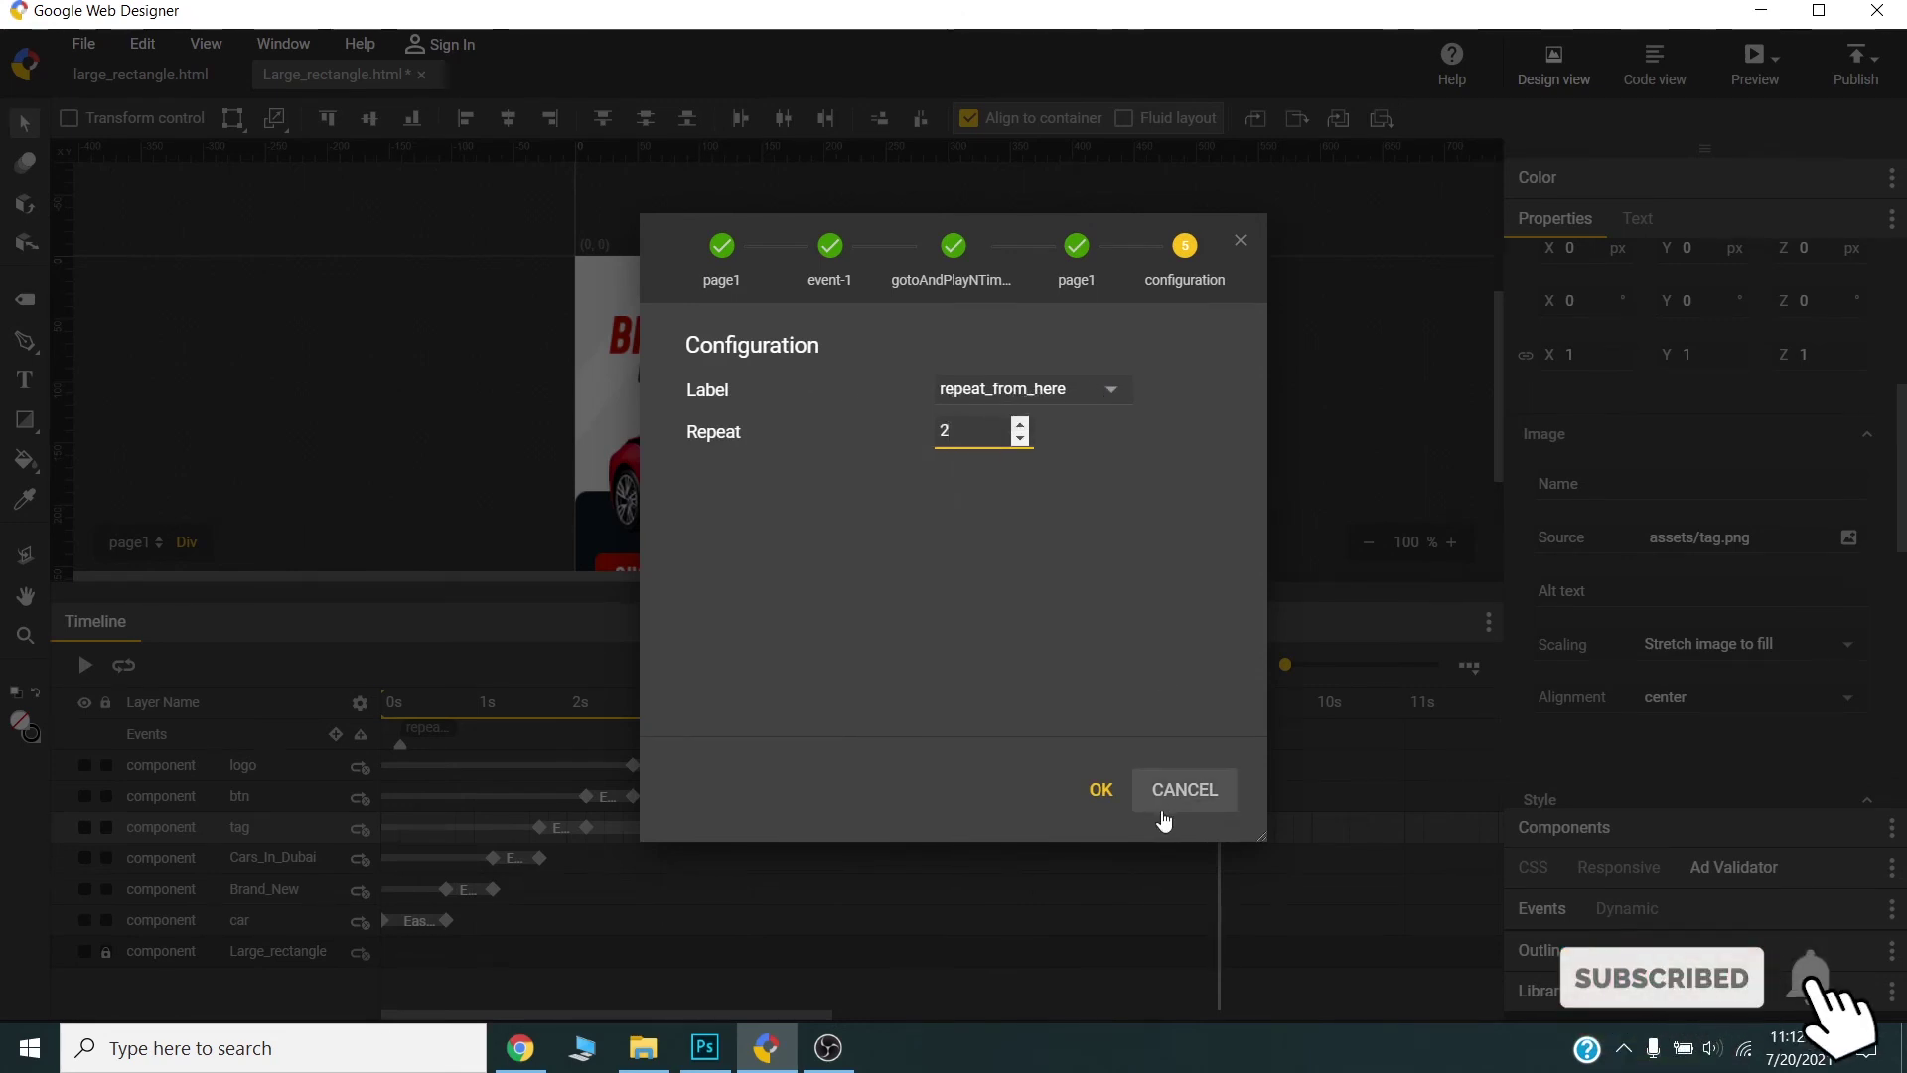
left_click(1091, 792)
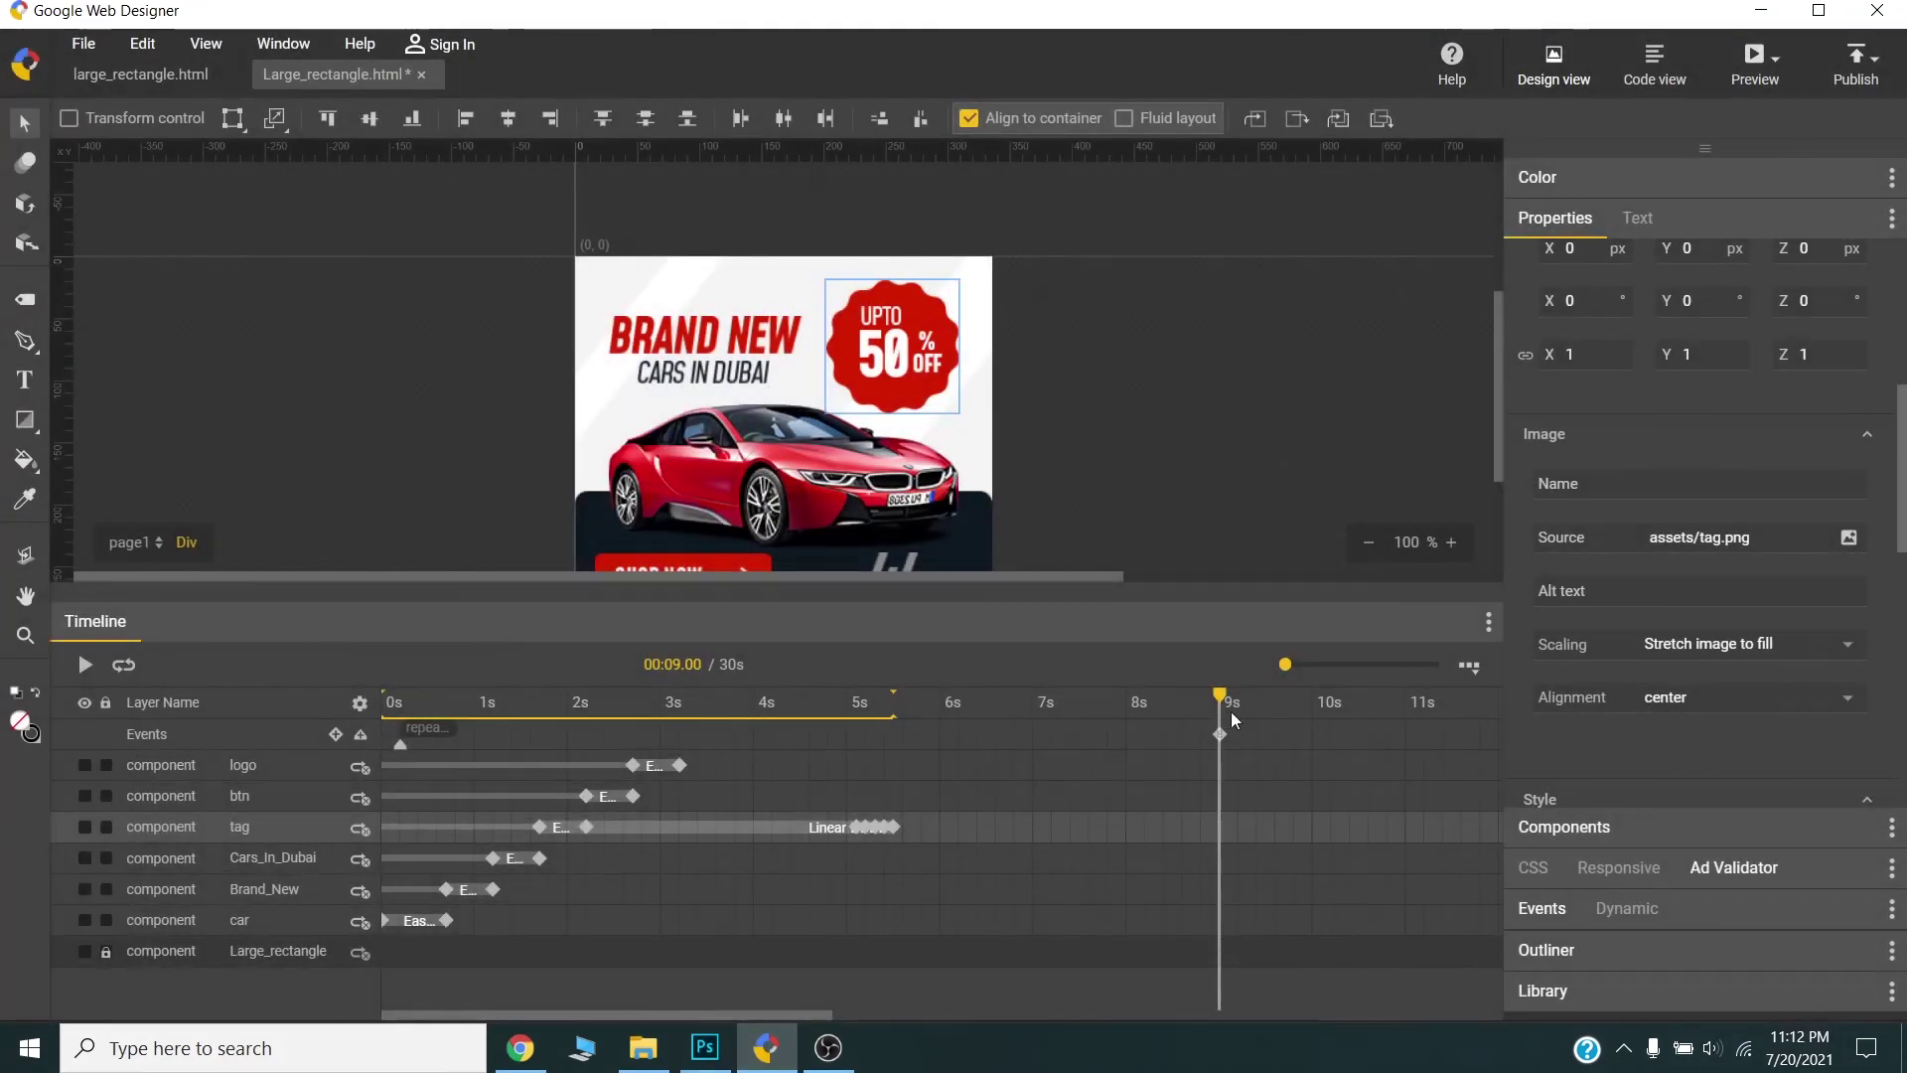
- Add an event just after 9s that stops the Google ad timer on gwd-ad, metrics ID stop_timer
left_click_drag(1223, 703, 1238, 704)
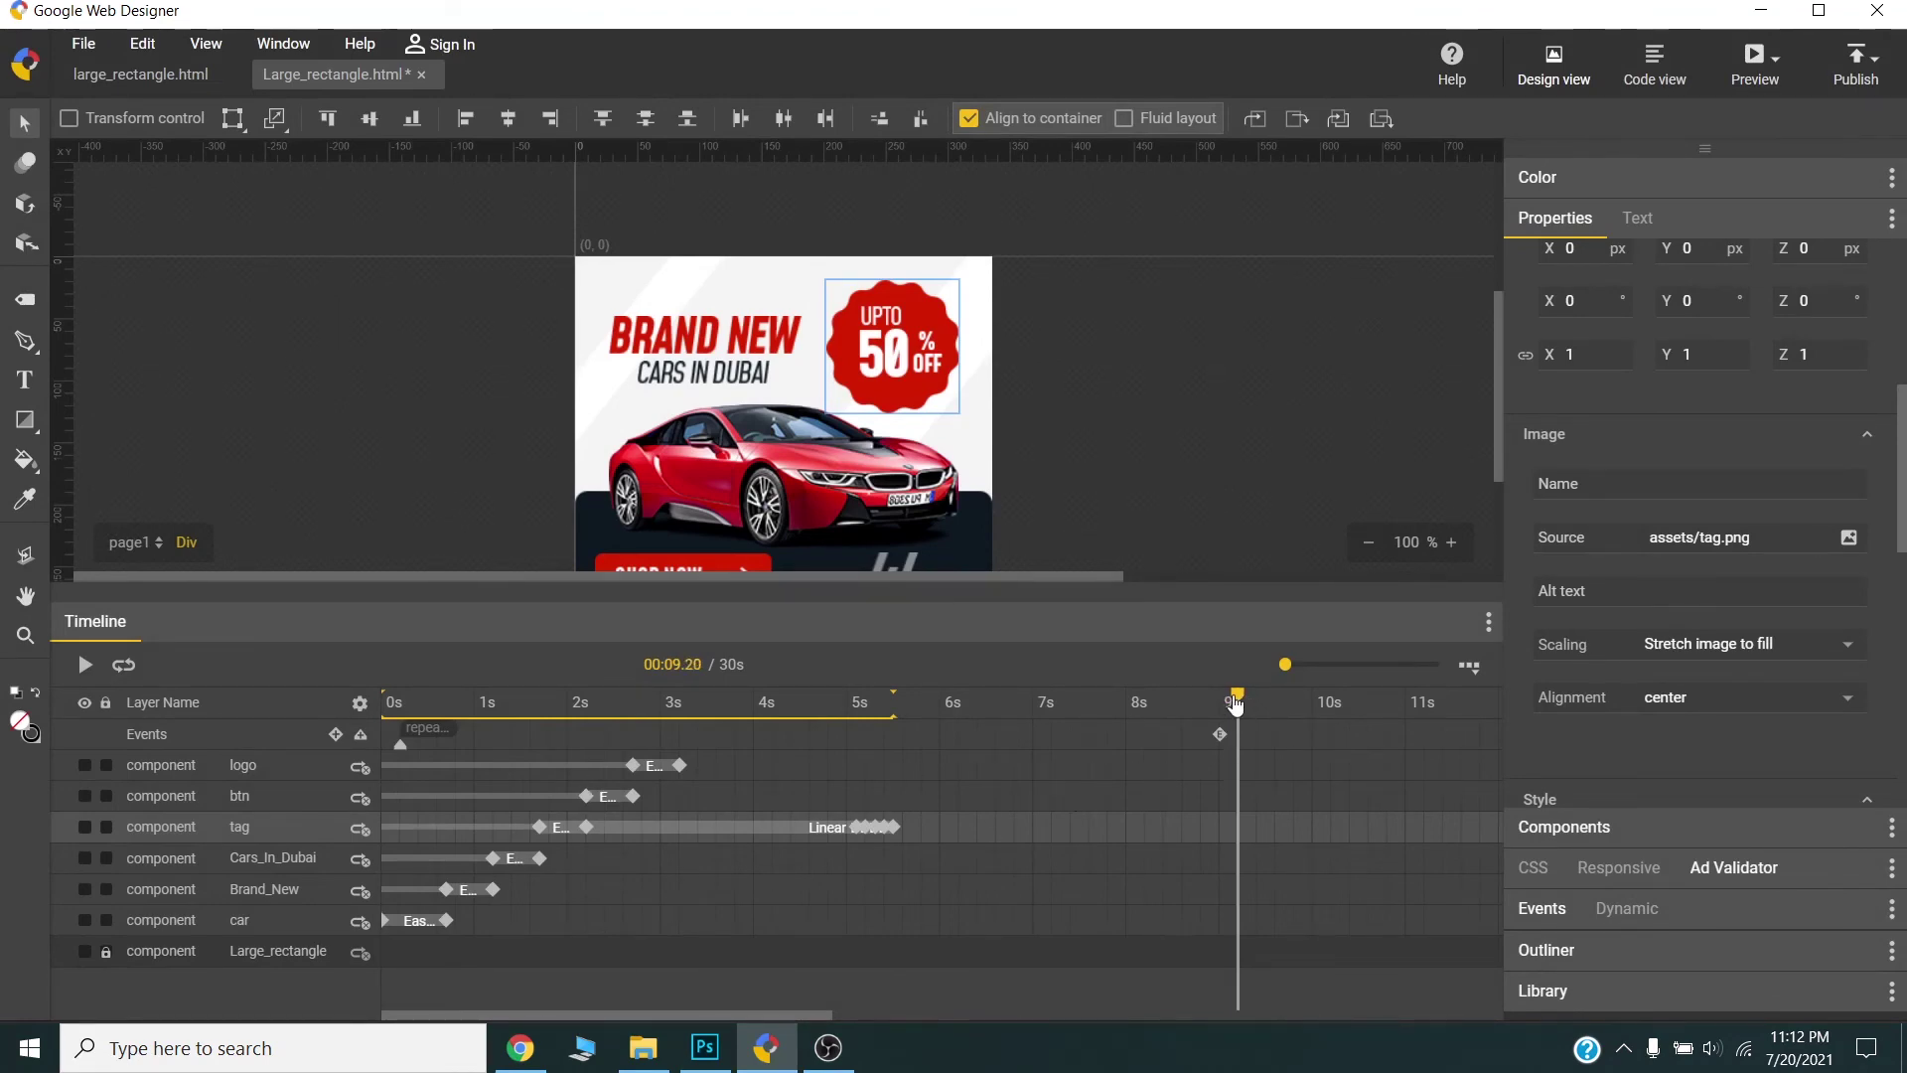
right_click(1237, 739)
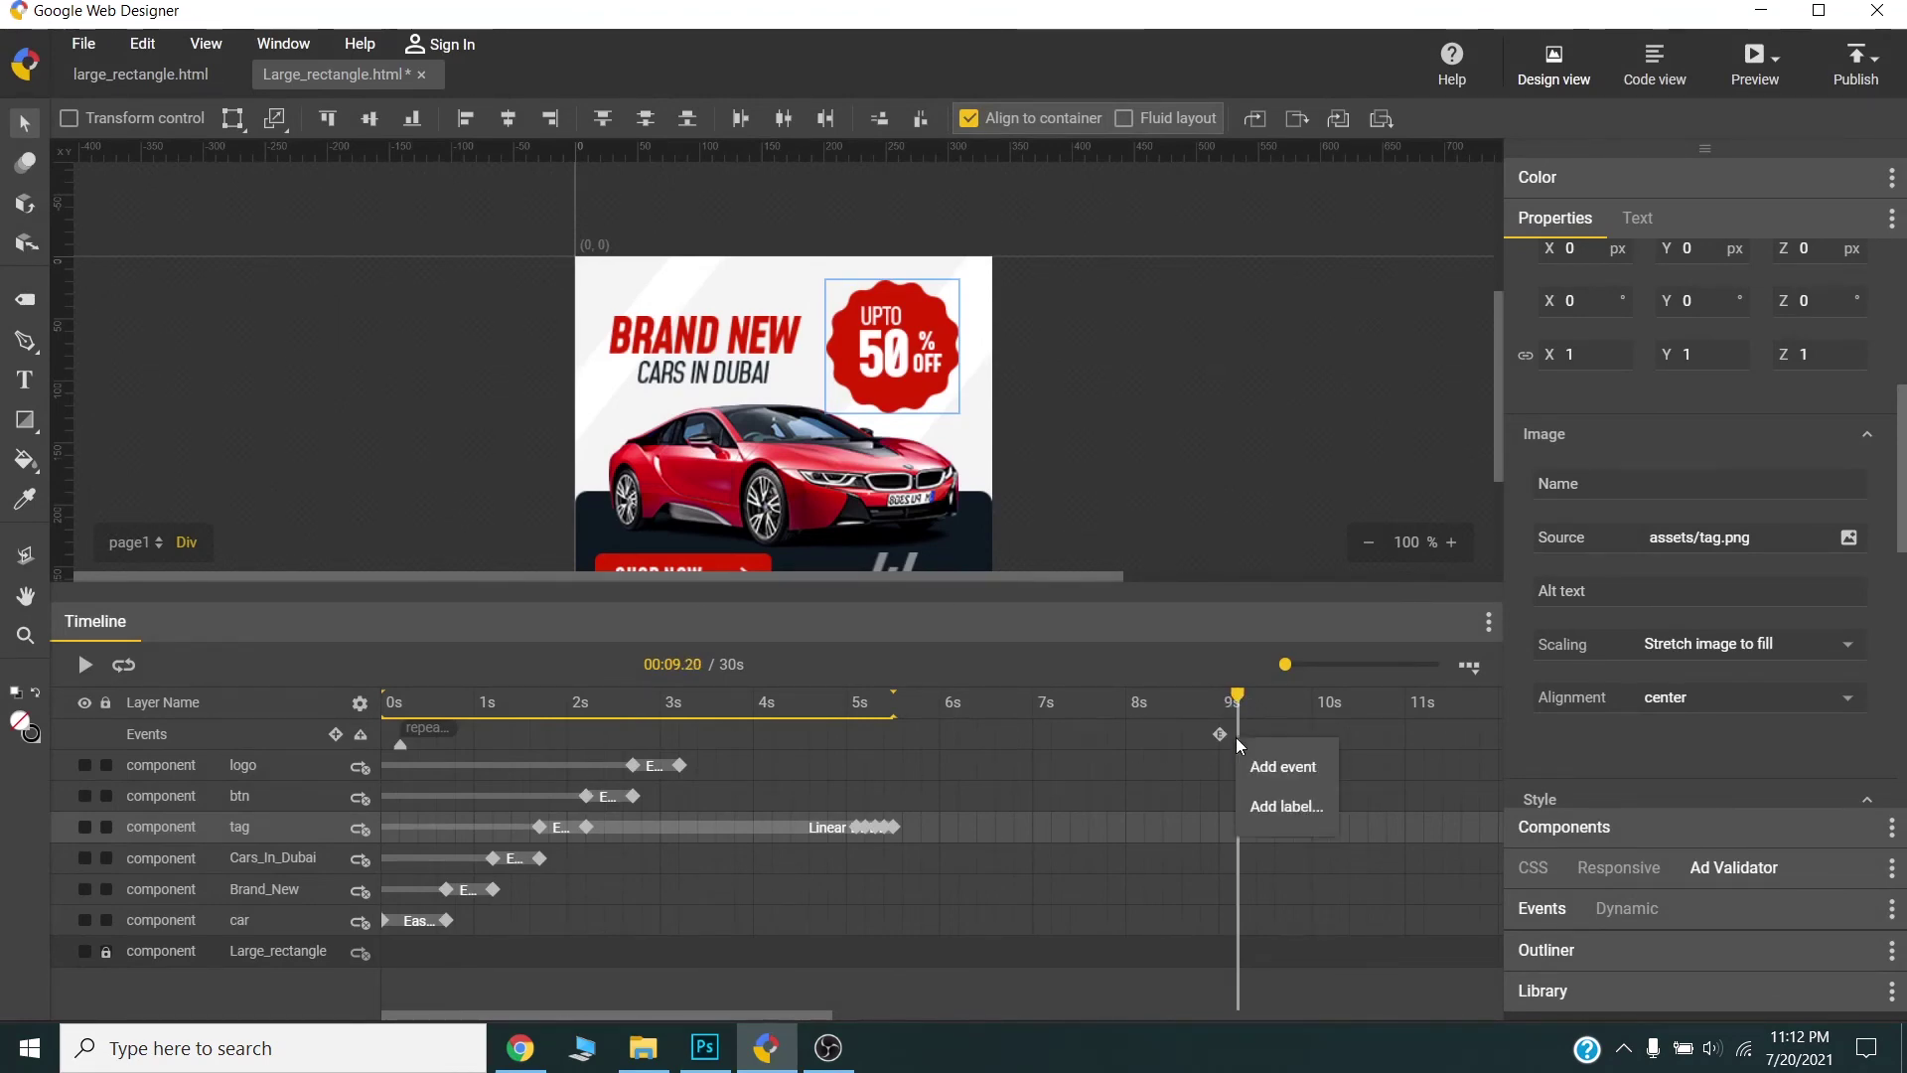
left_click(1254, 779)
double_click(1236, 735)
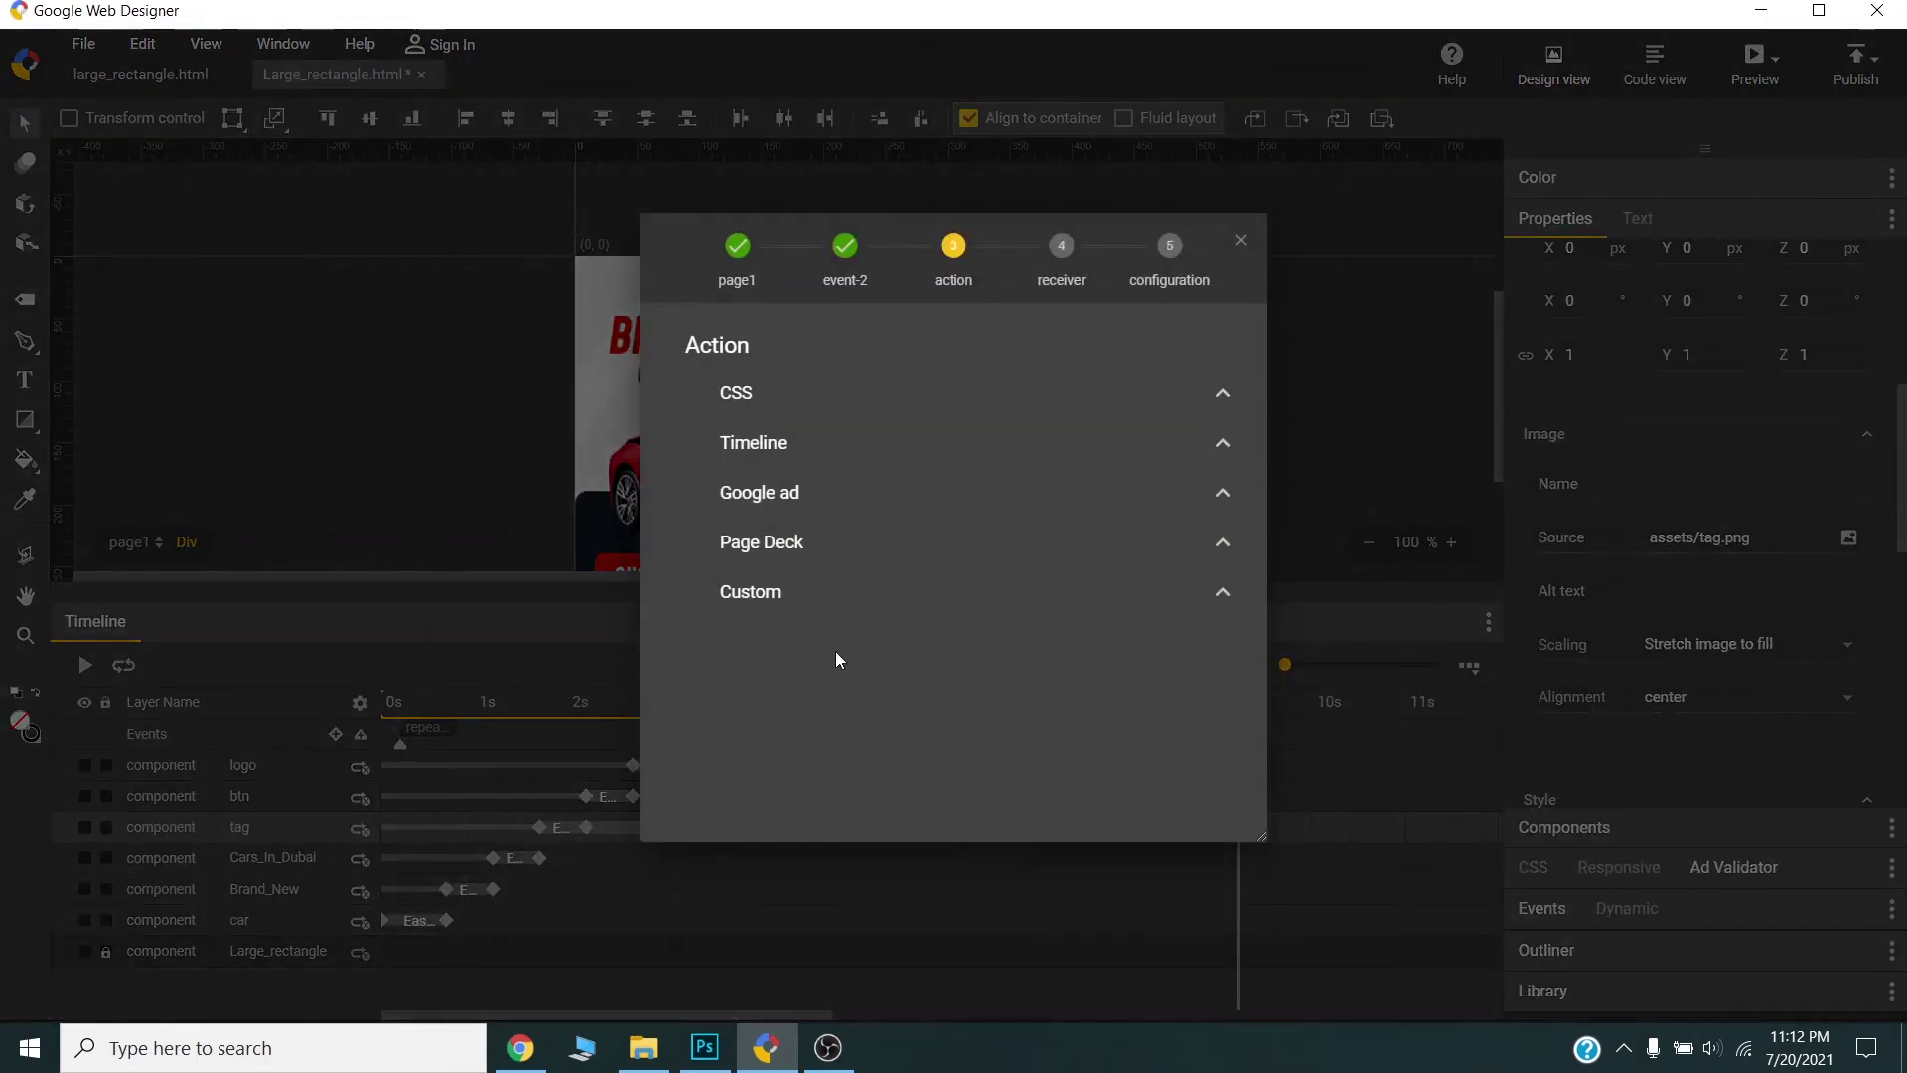
left_click(797, 493)
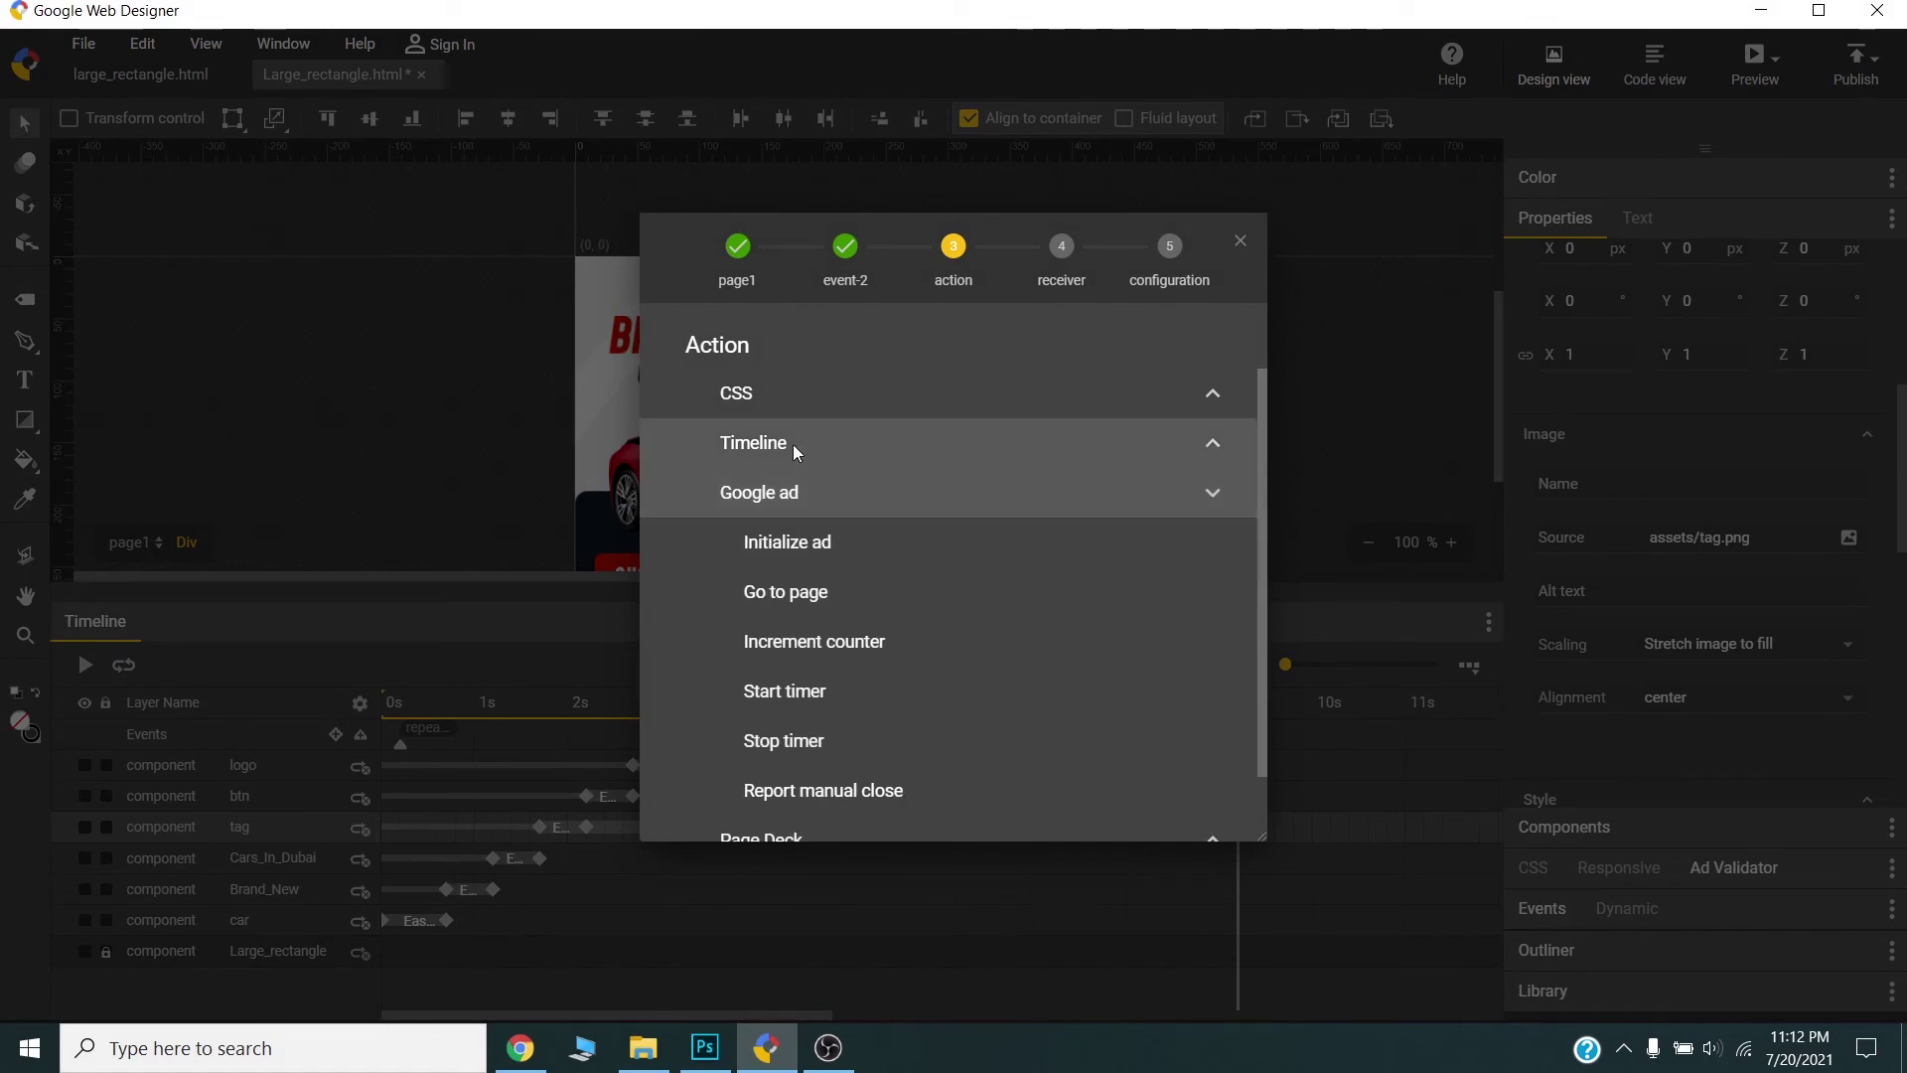
left_click(826, 743)
left_click(838, 382)
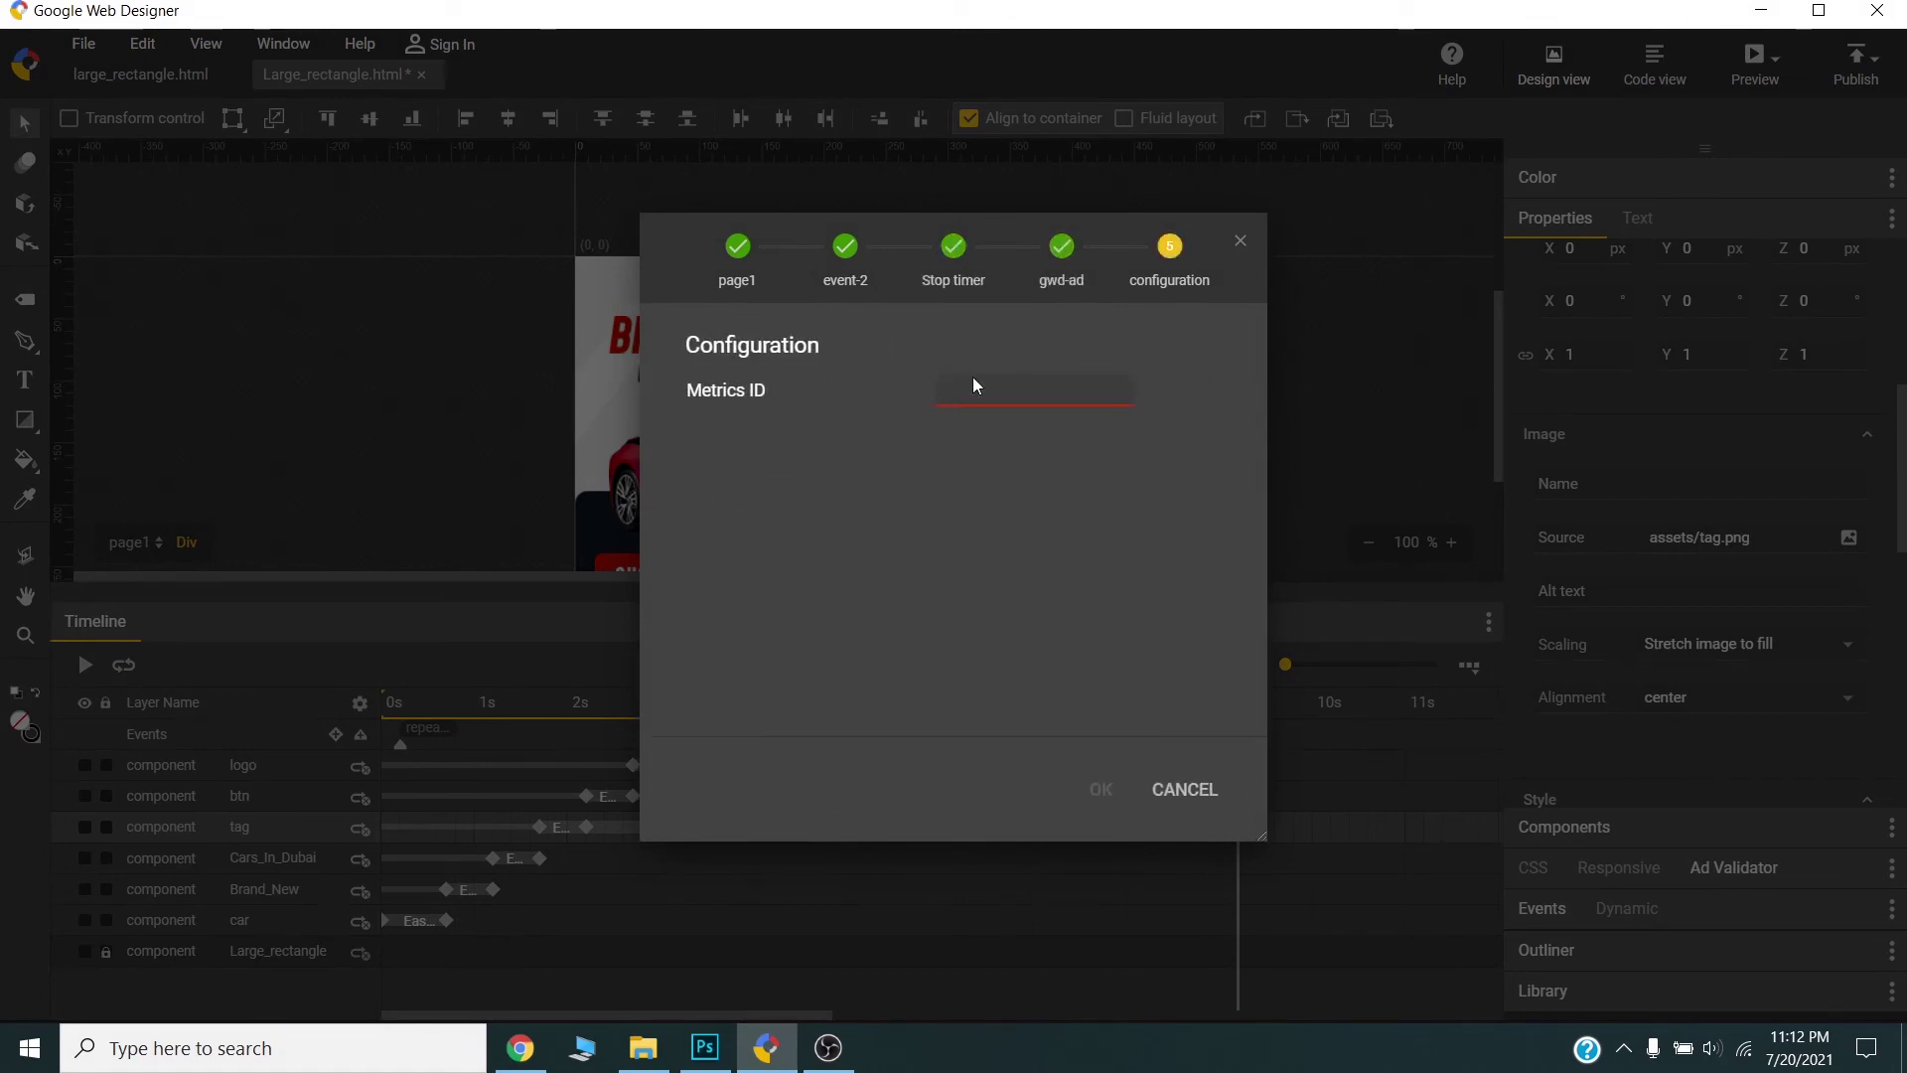
type("stop_timer")
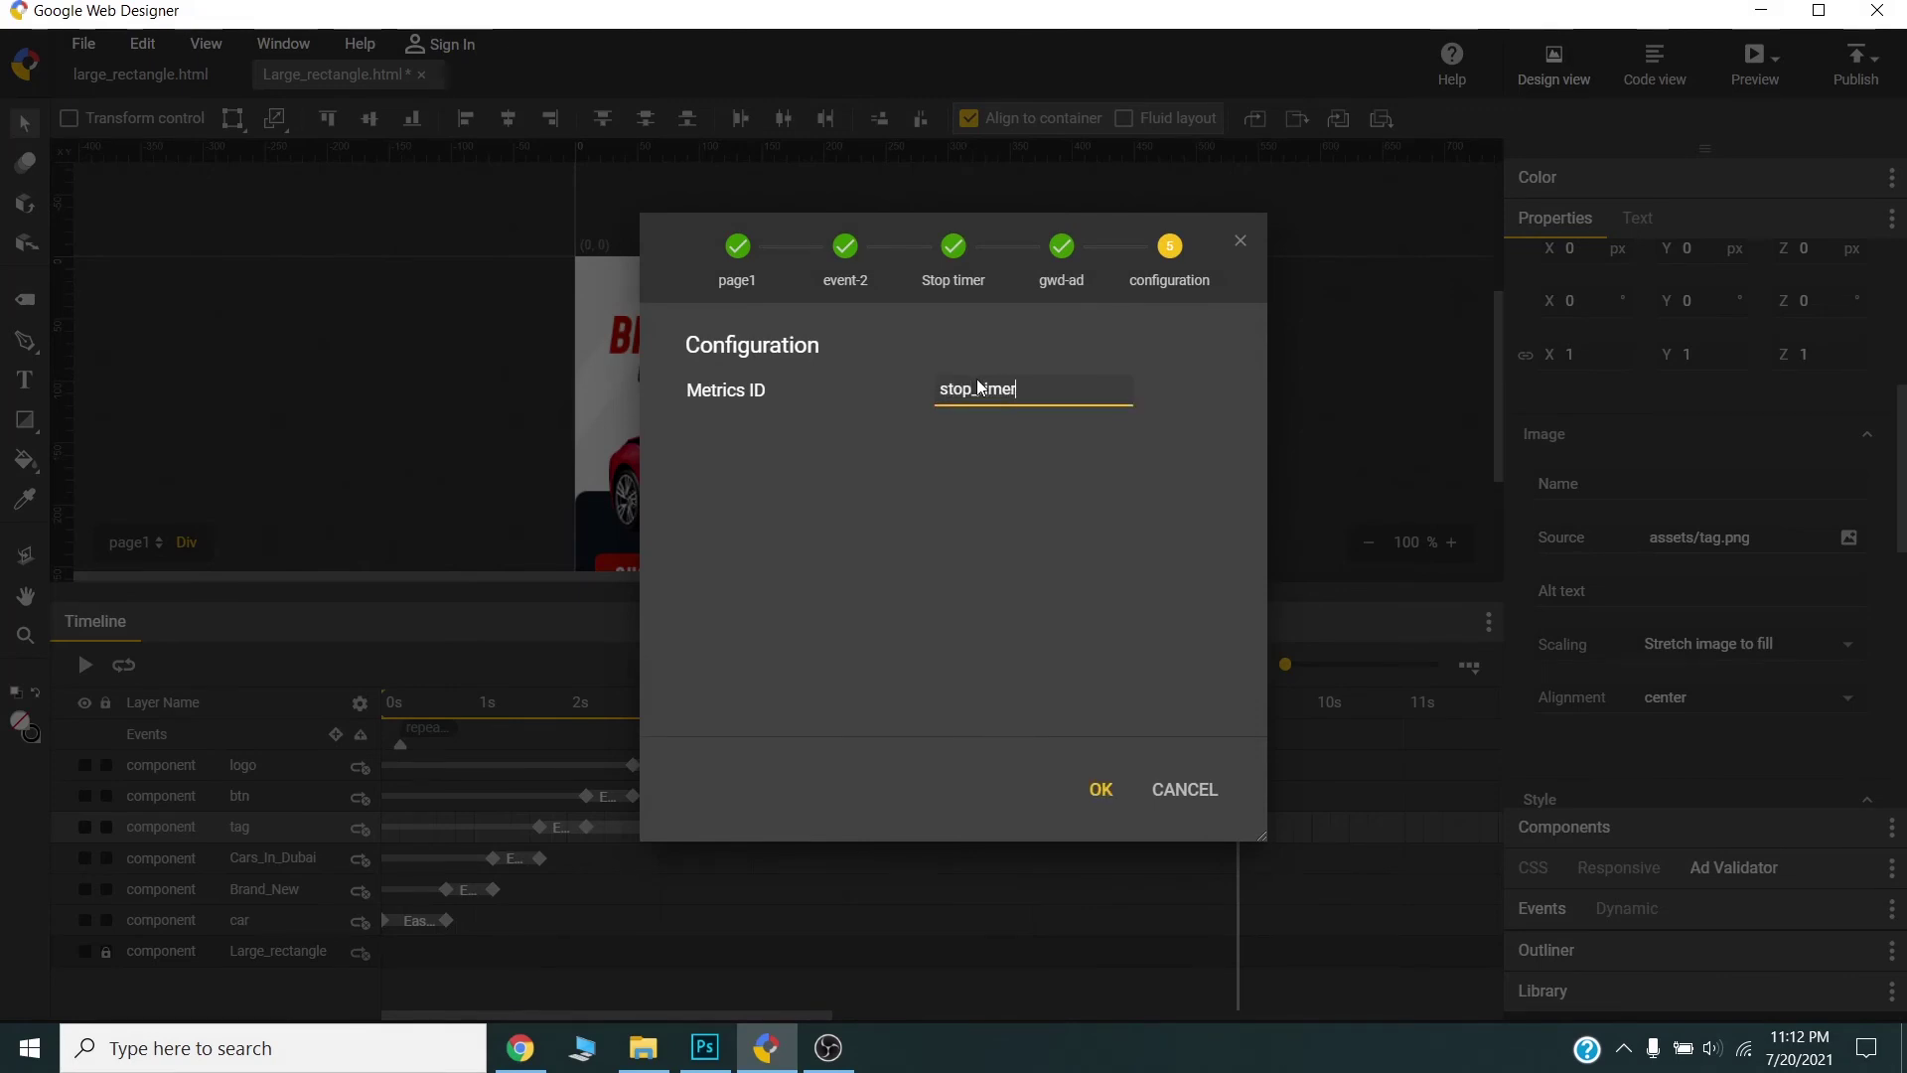
left_click(1100, 790)
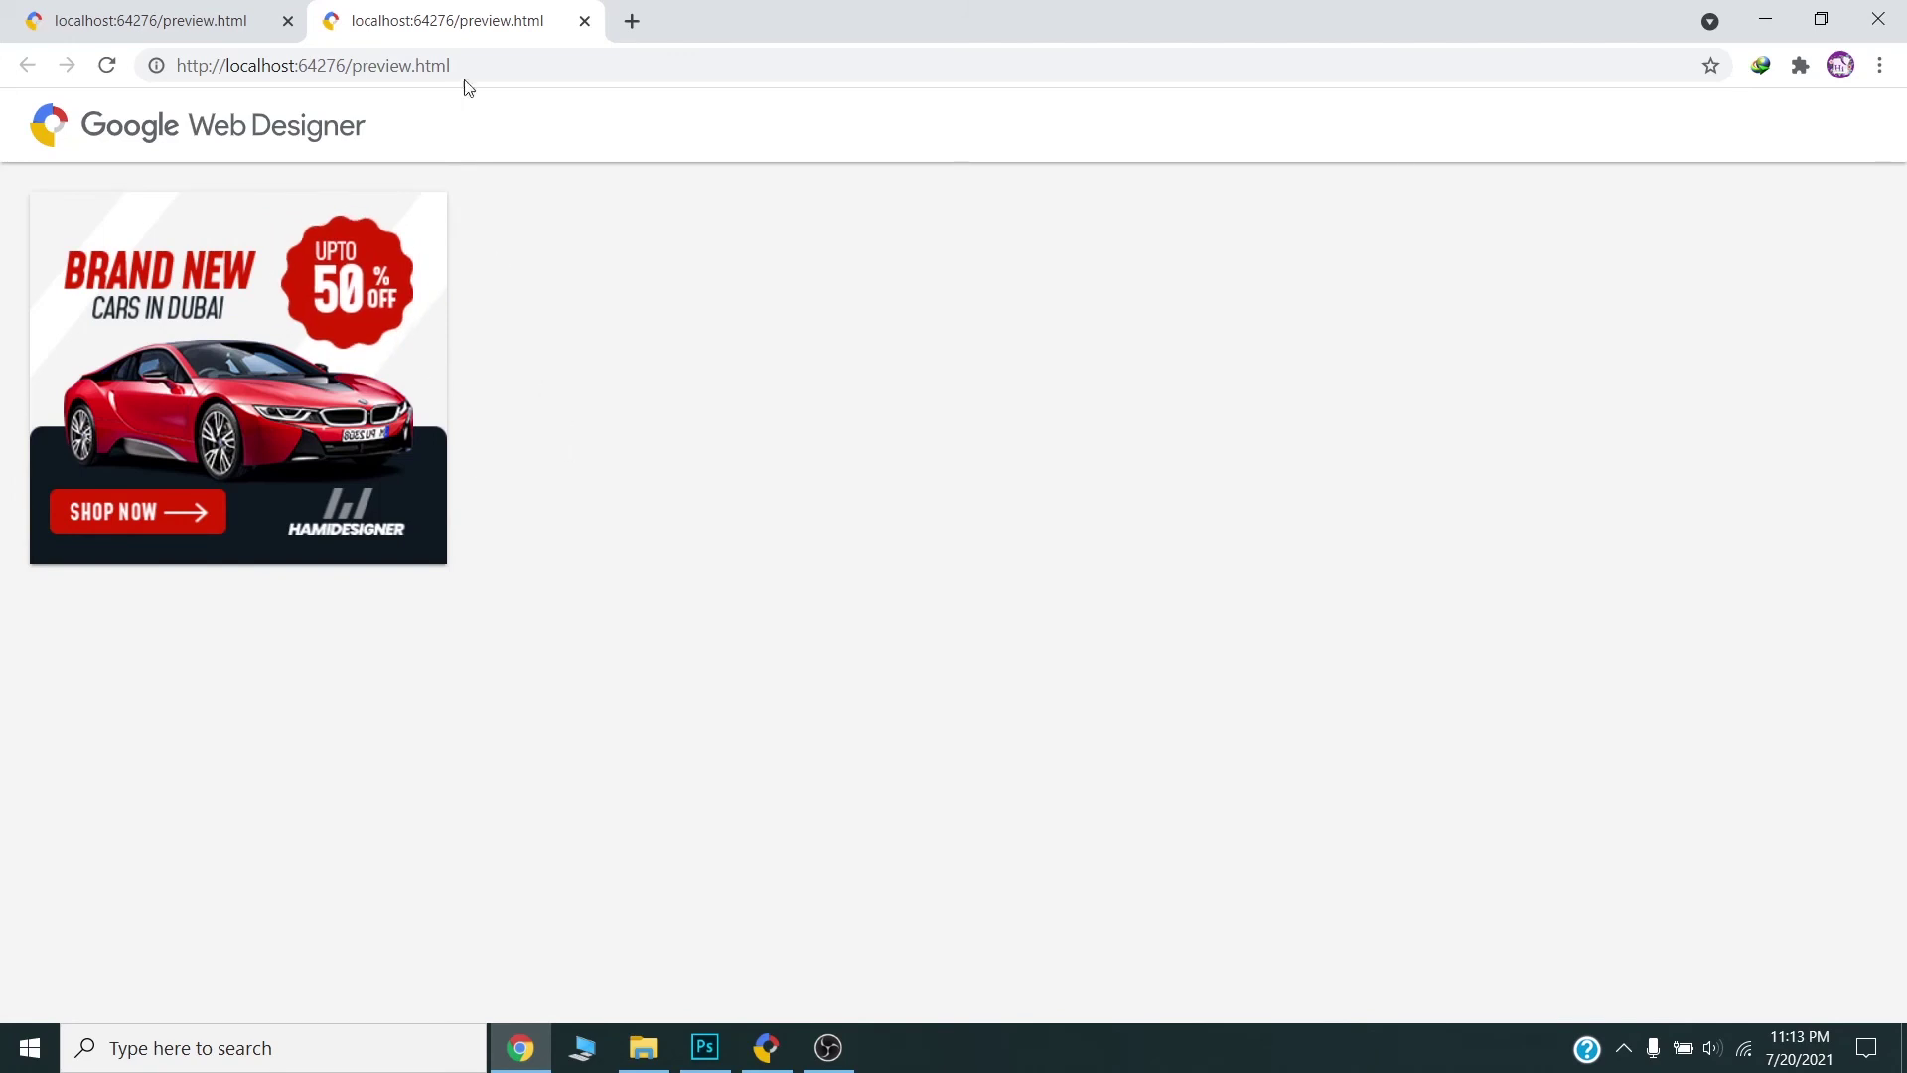
- Close the second Chrome preview tab and switch back to Google Web Designer
middle_click(438, 12)
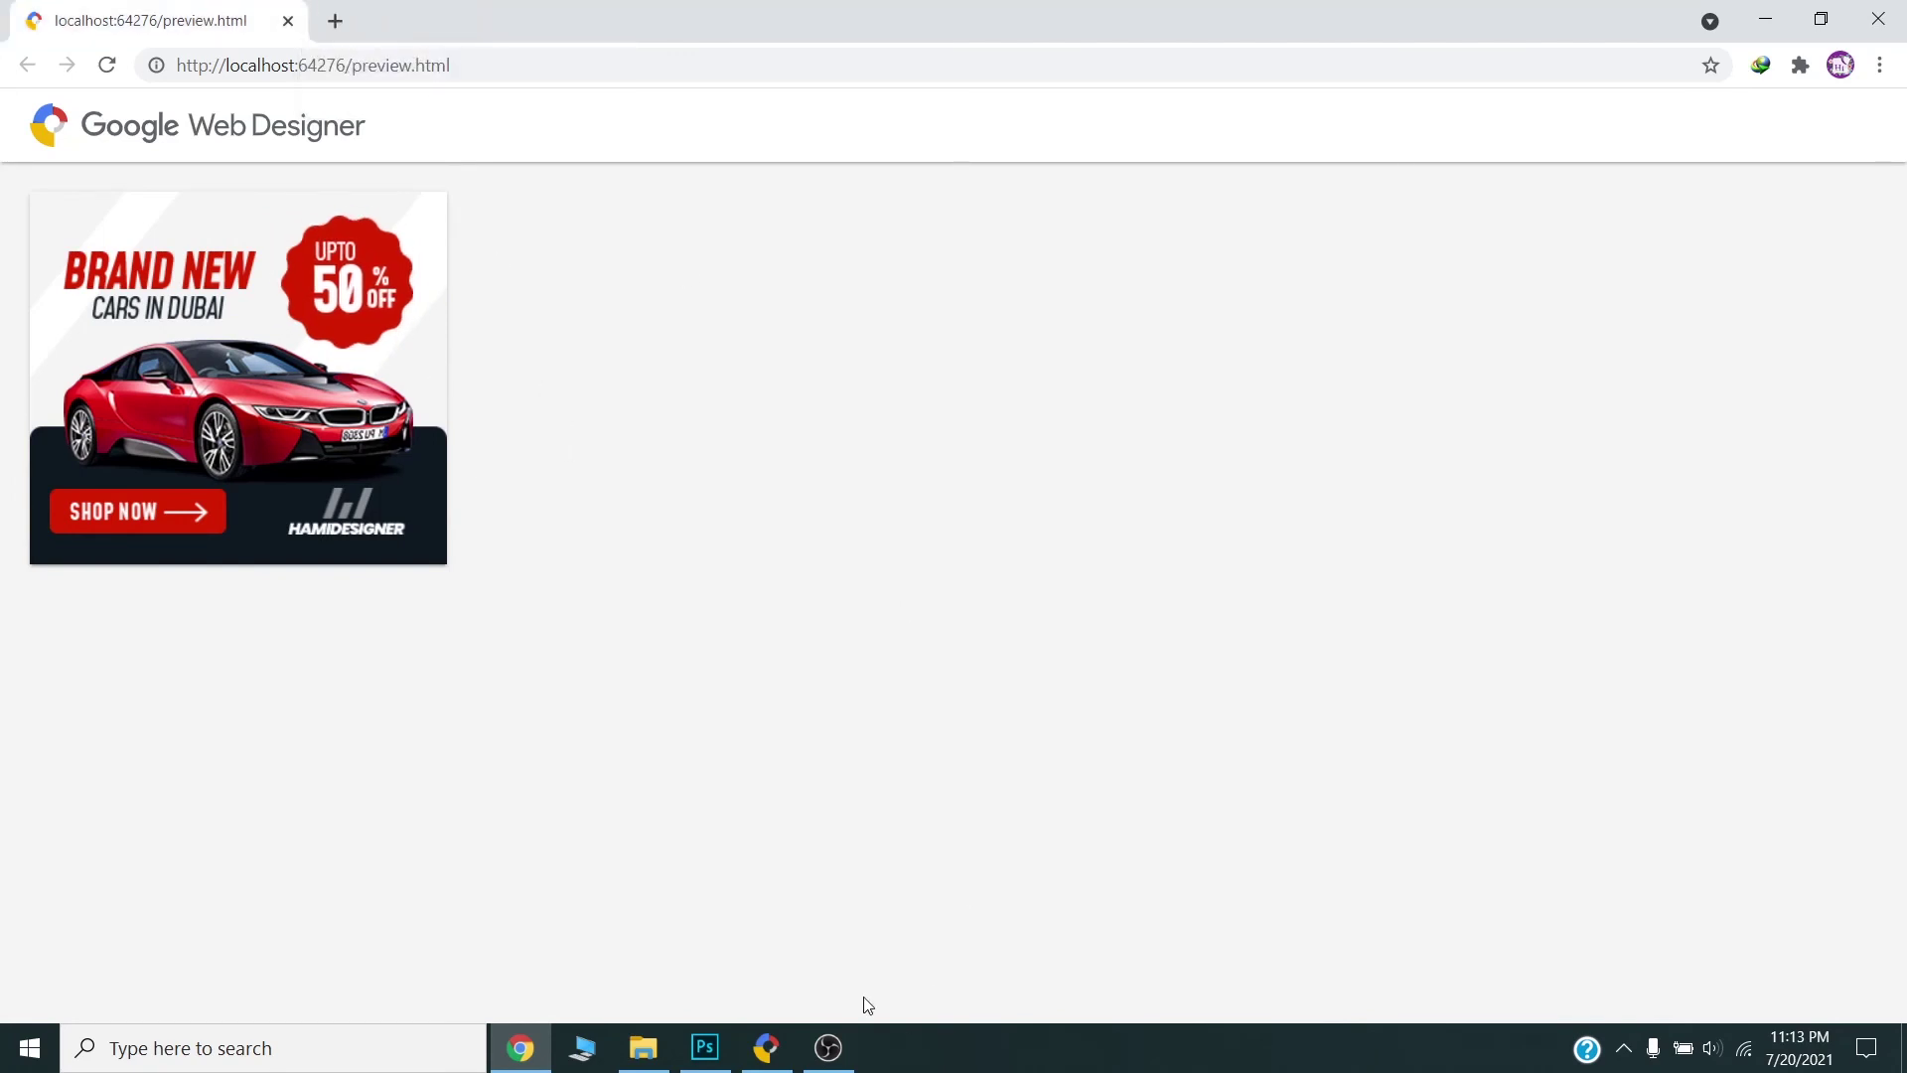
left_click(785, 1057)
- Drag the timeline divider down to enlarge the stage and show the whole banner
scroll(1178, 385, "down", 2)
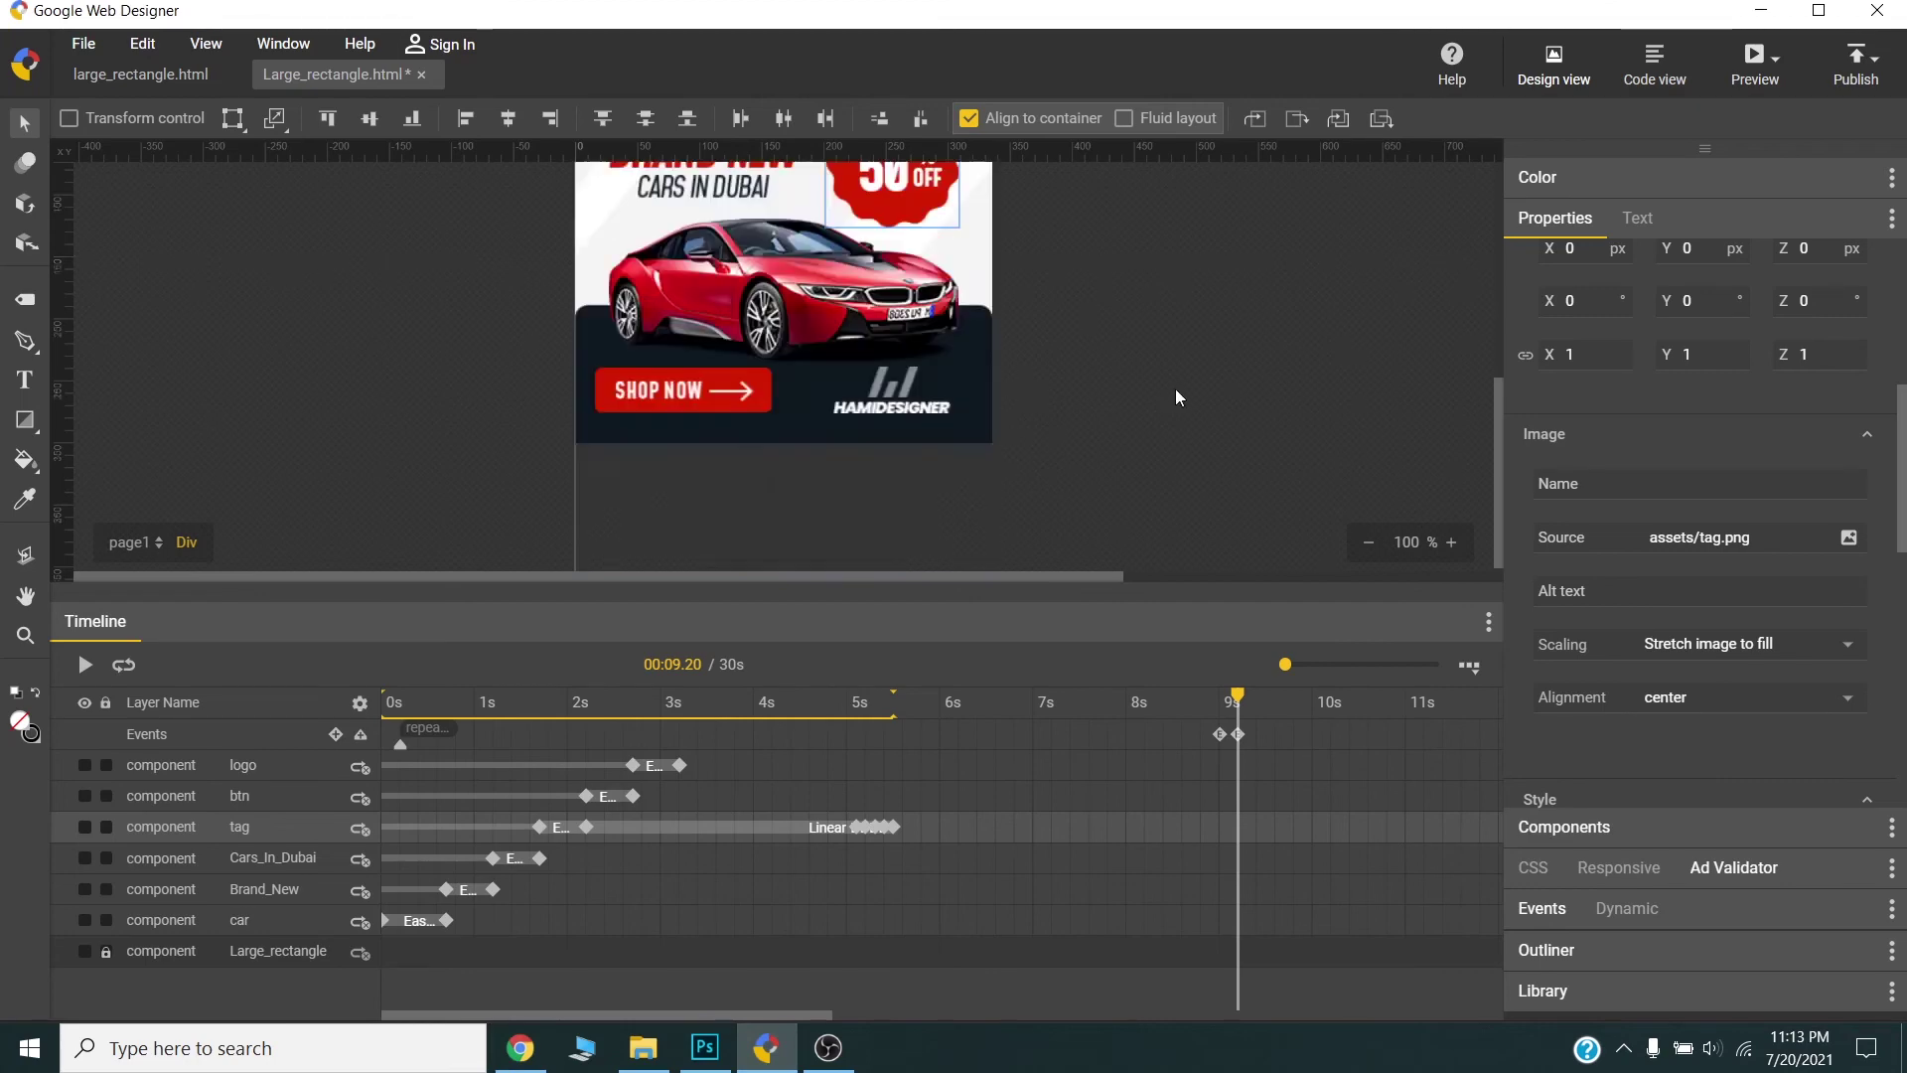
scroll(979, 409, "up", 1)
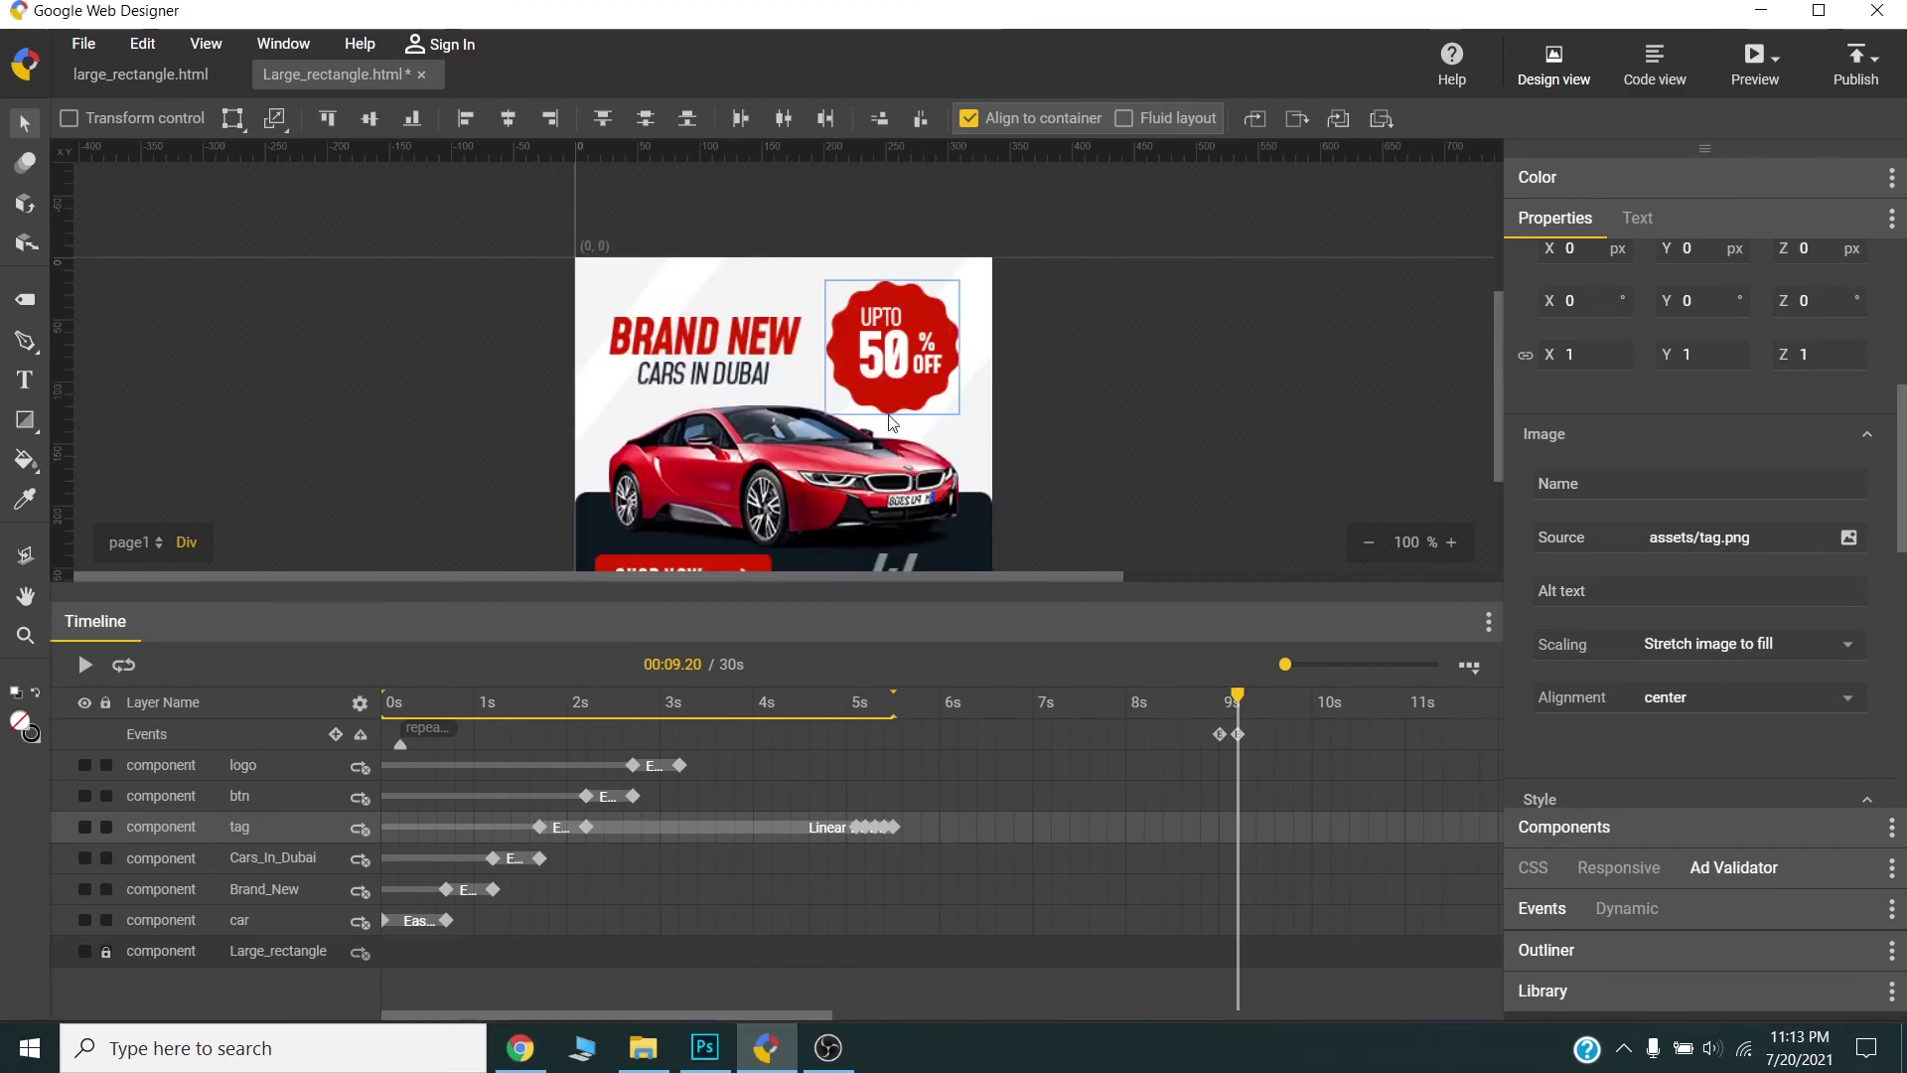
scroll(892, 423, "down", 2)
scroll(869, 325, "up", 2)
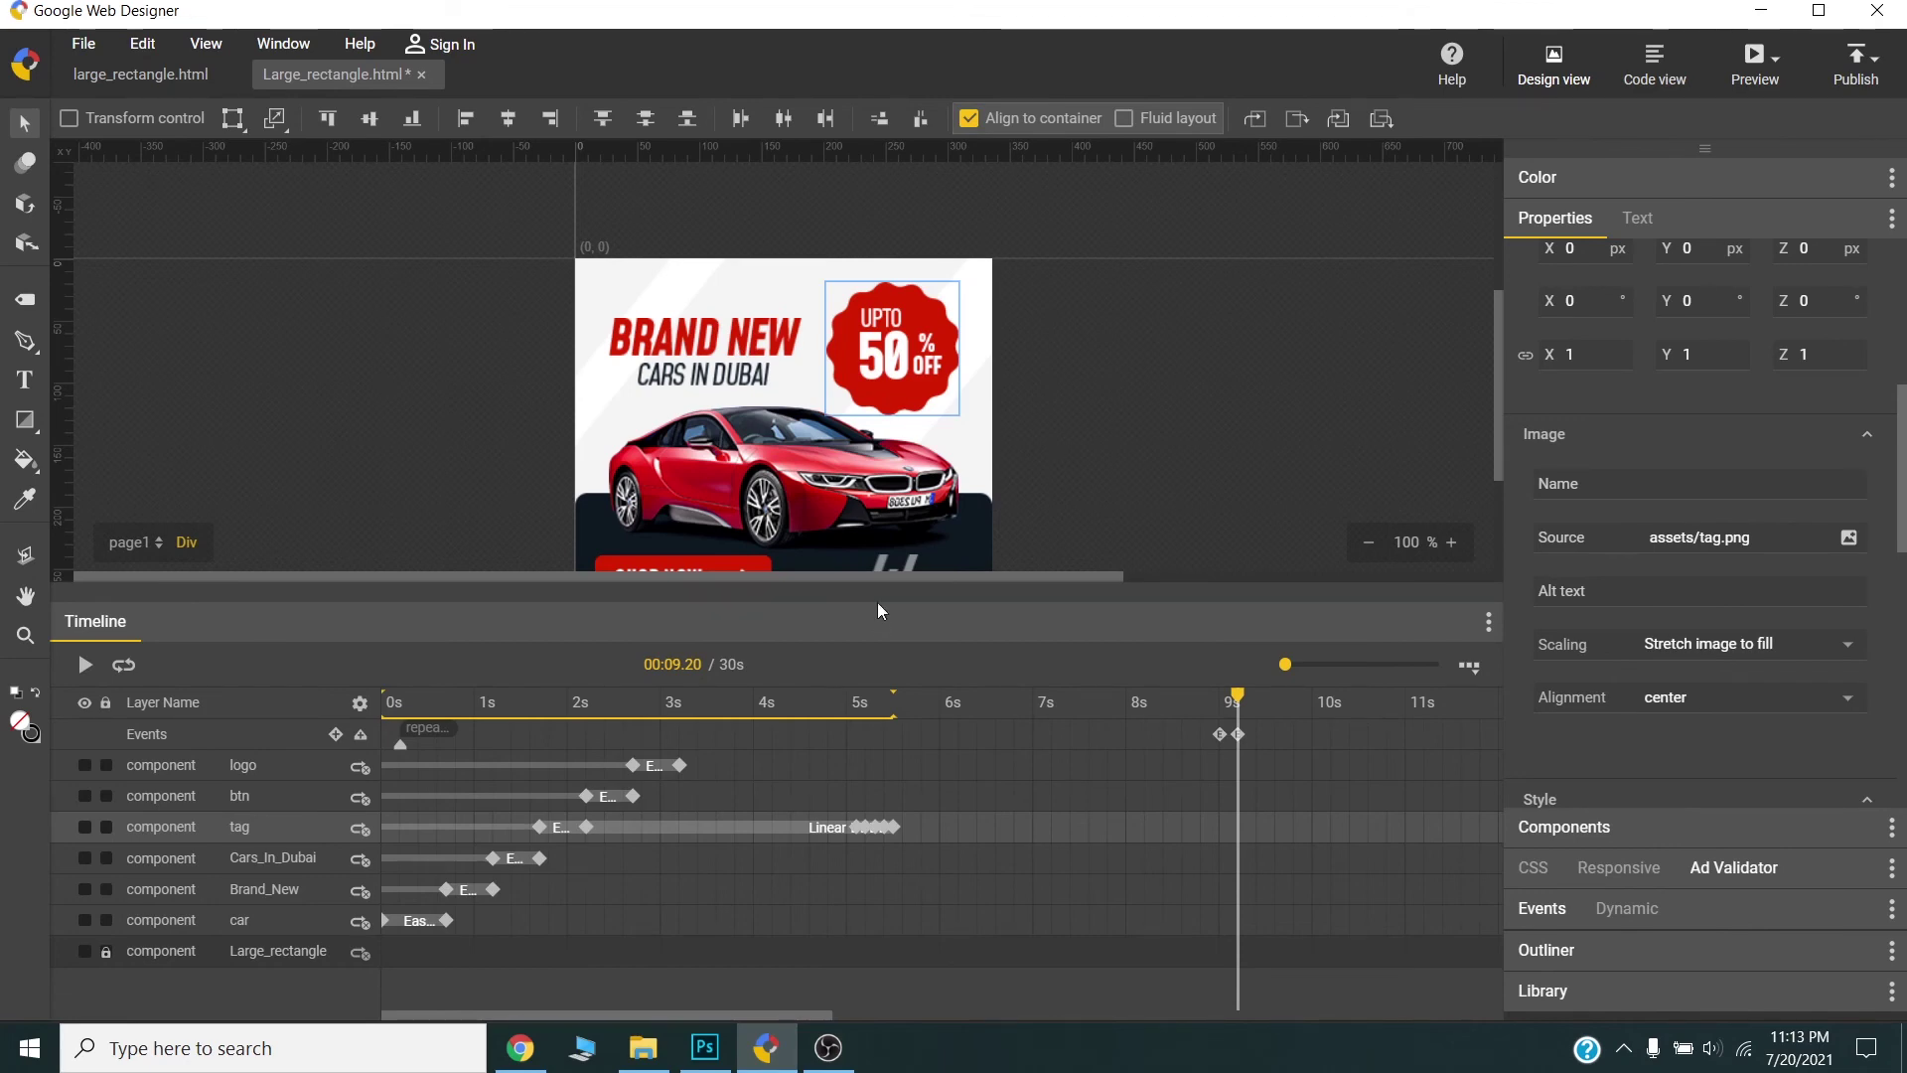
left_click_drag(877, 583, 877, 695)
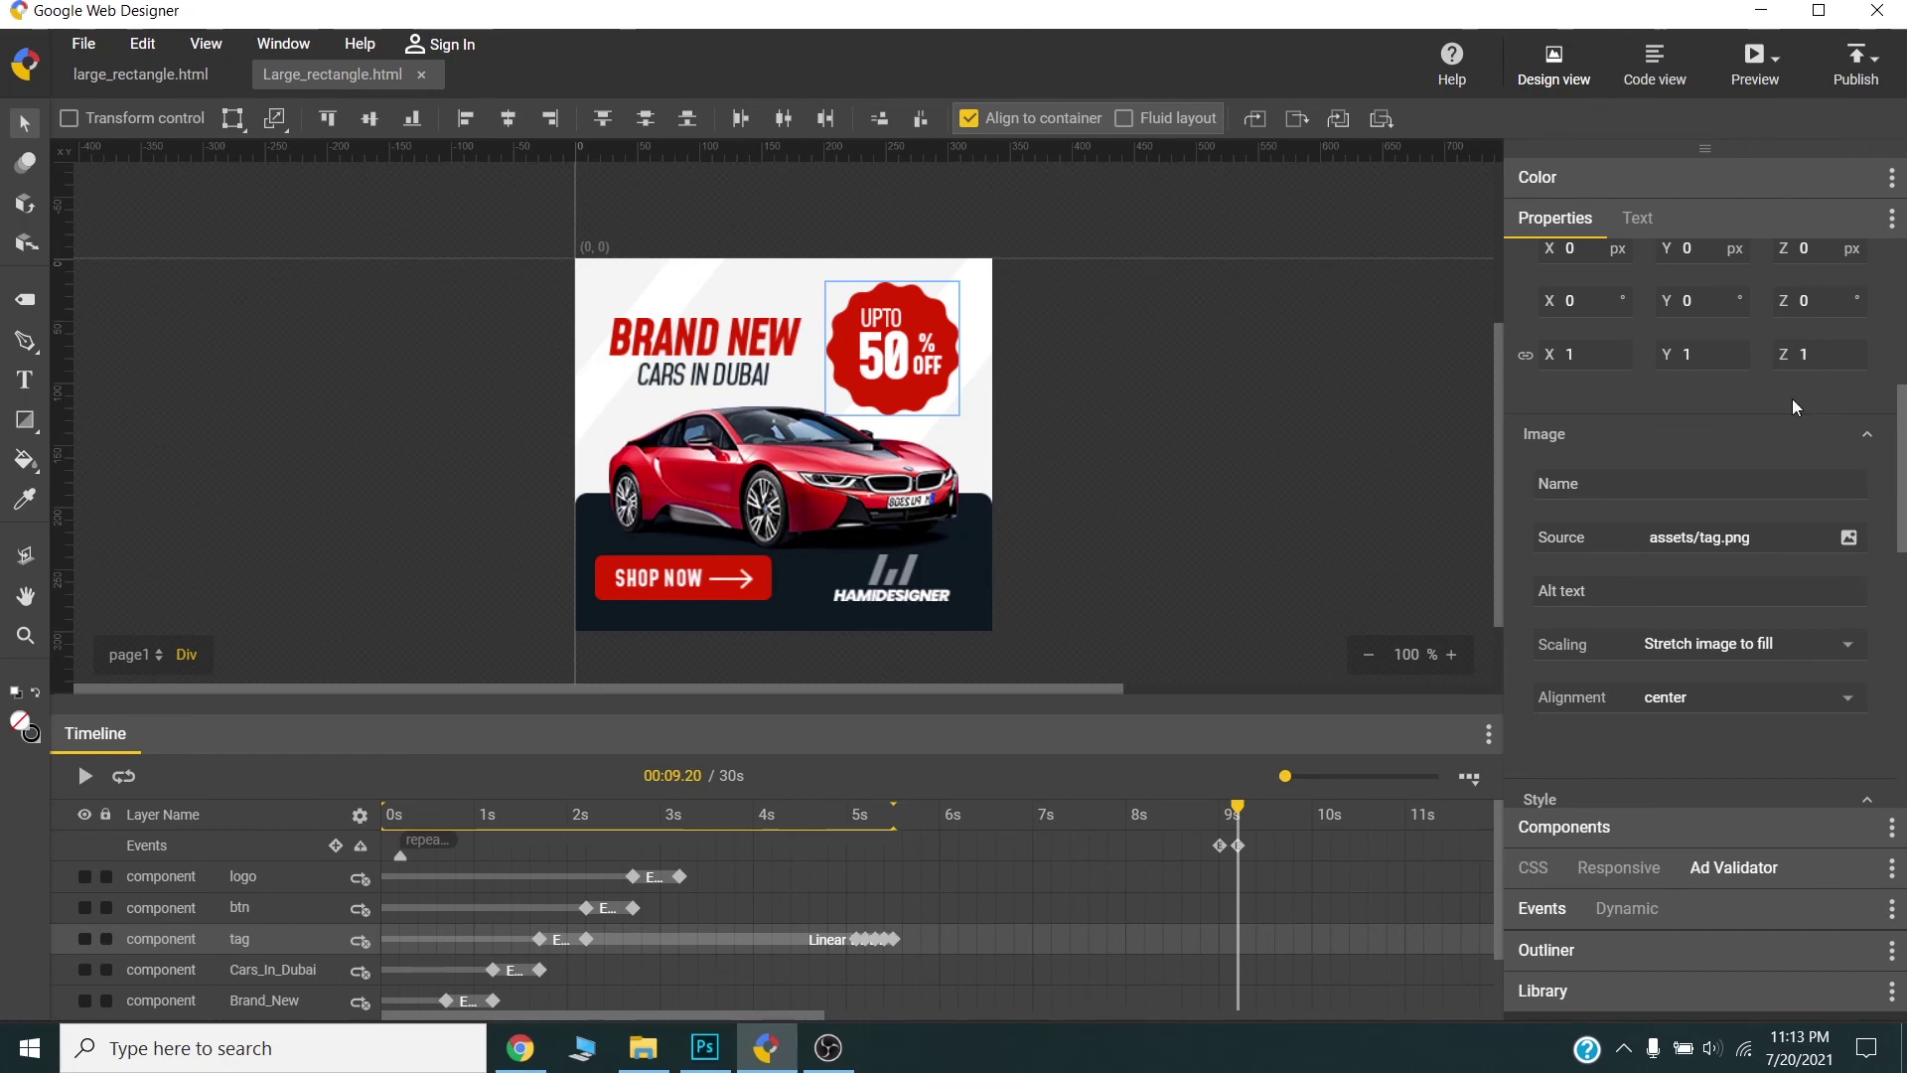
scroll(1788, 401, "up", 5)
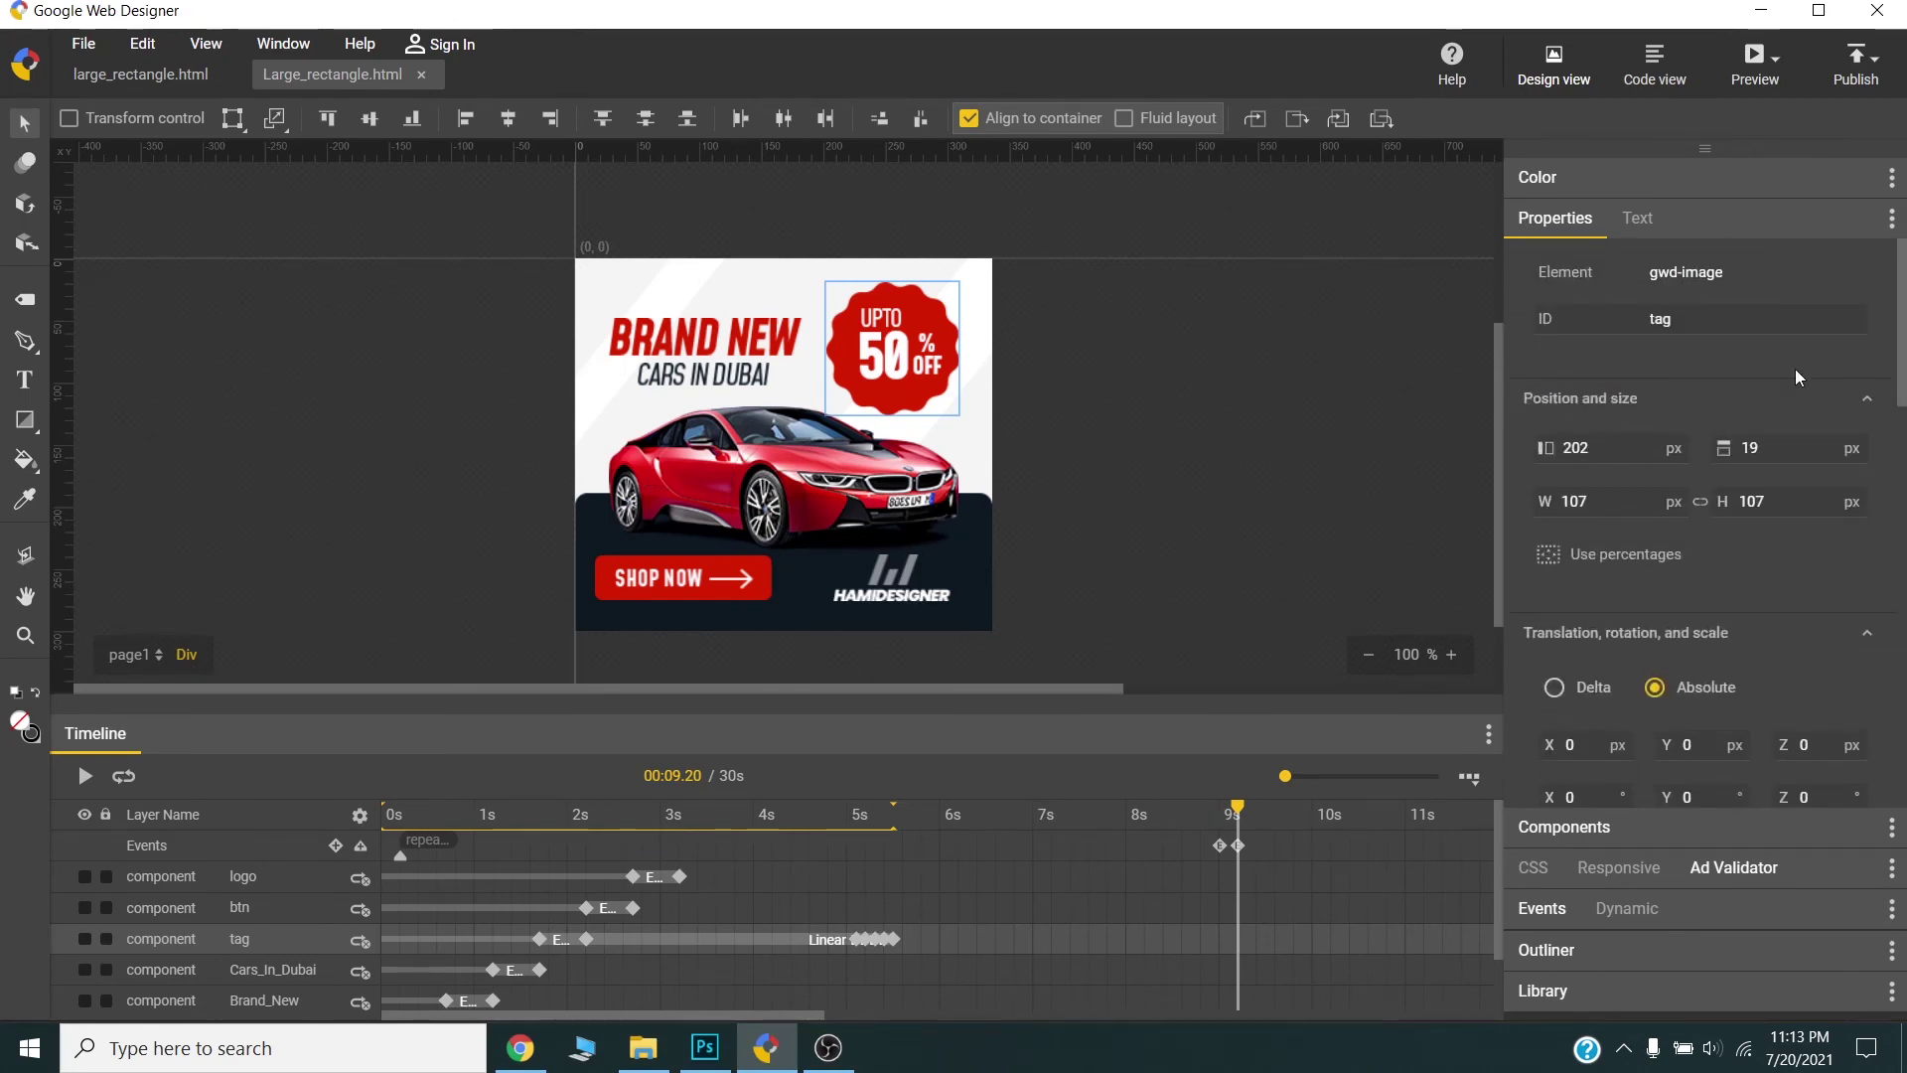
scroll(1744, 607, "down", 4)
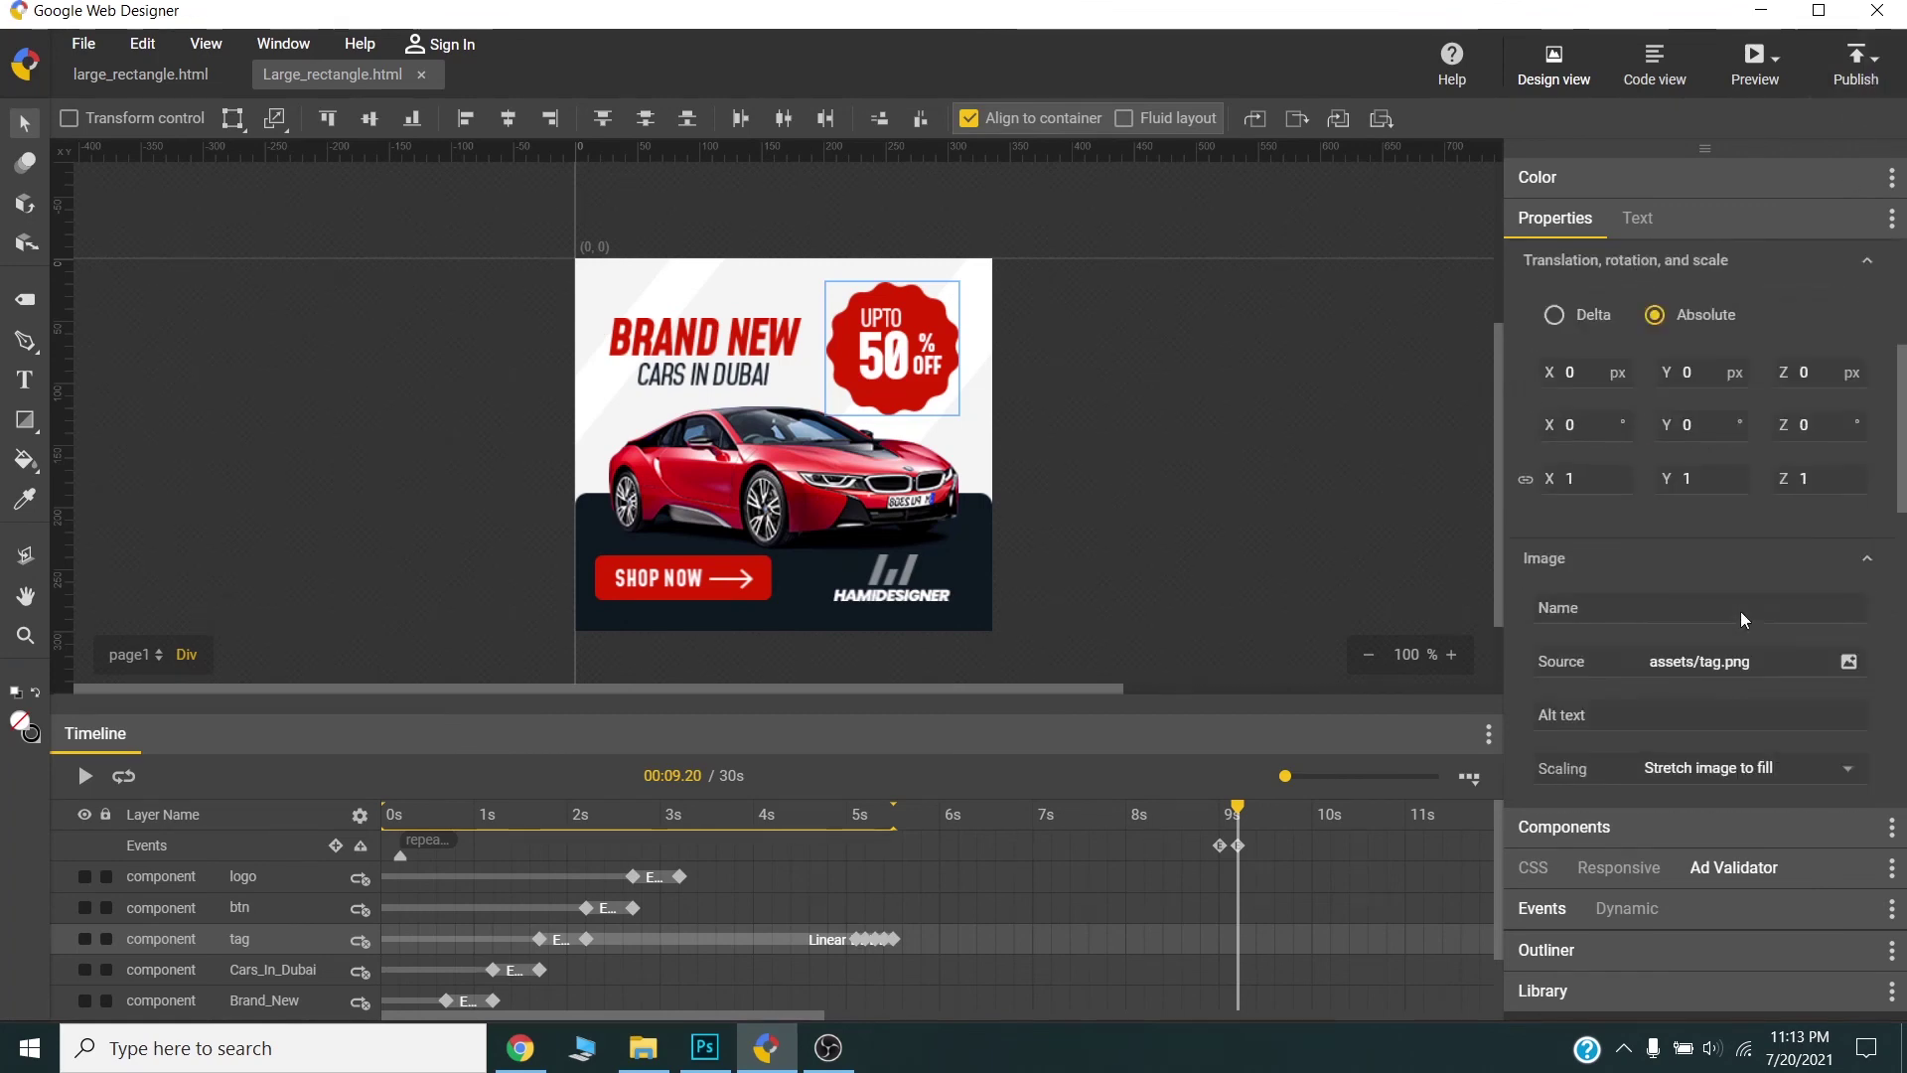
- Review the Ad Validator checks: 95.96K compressed, under 150K, all Google Ads checks passing
left_click(1736, 870)
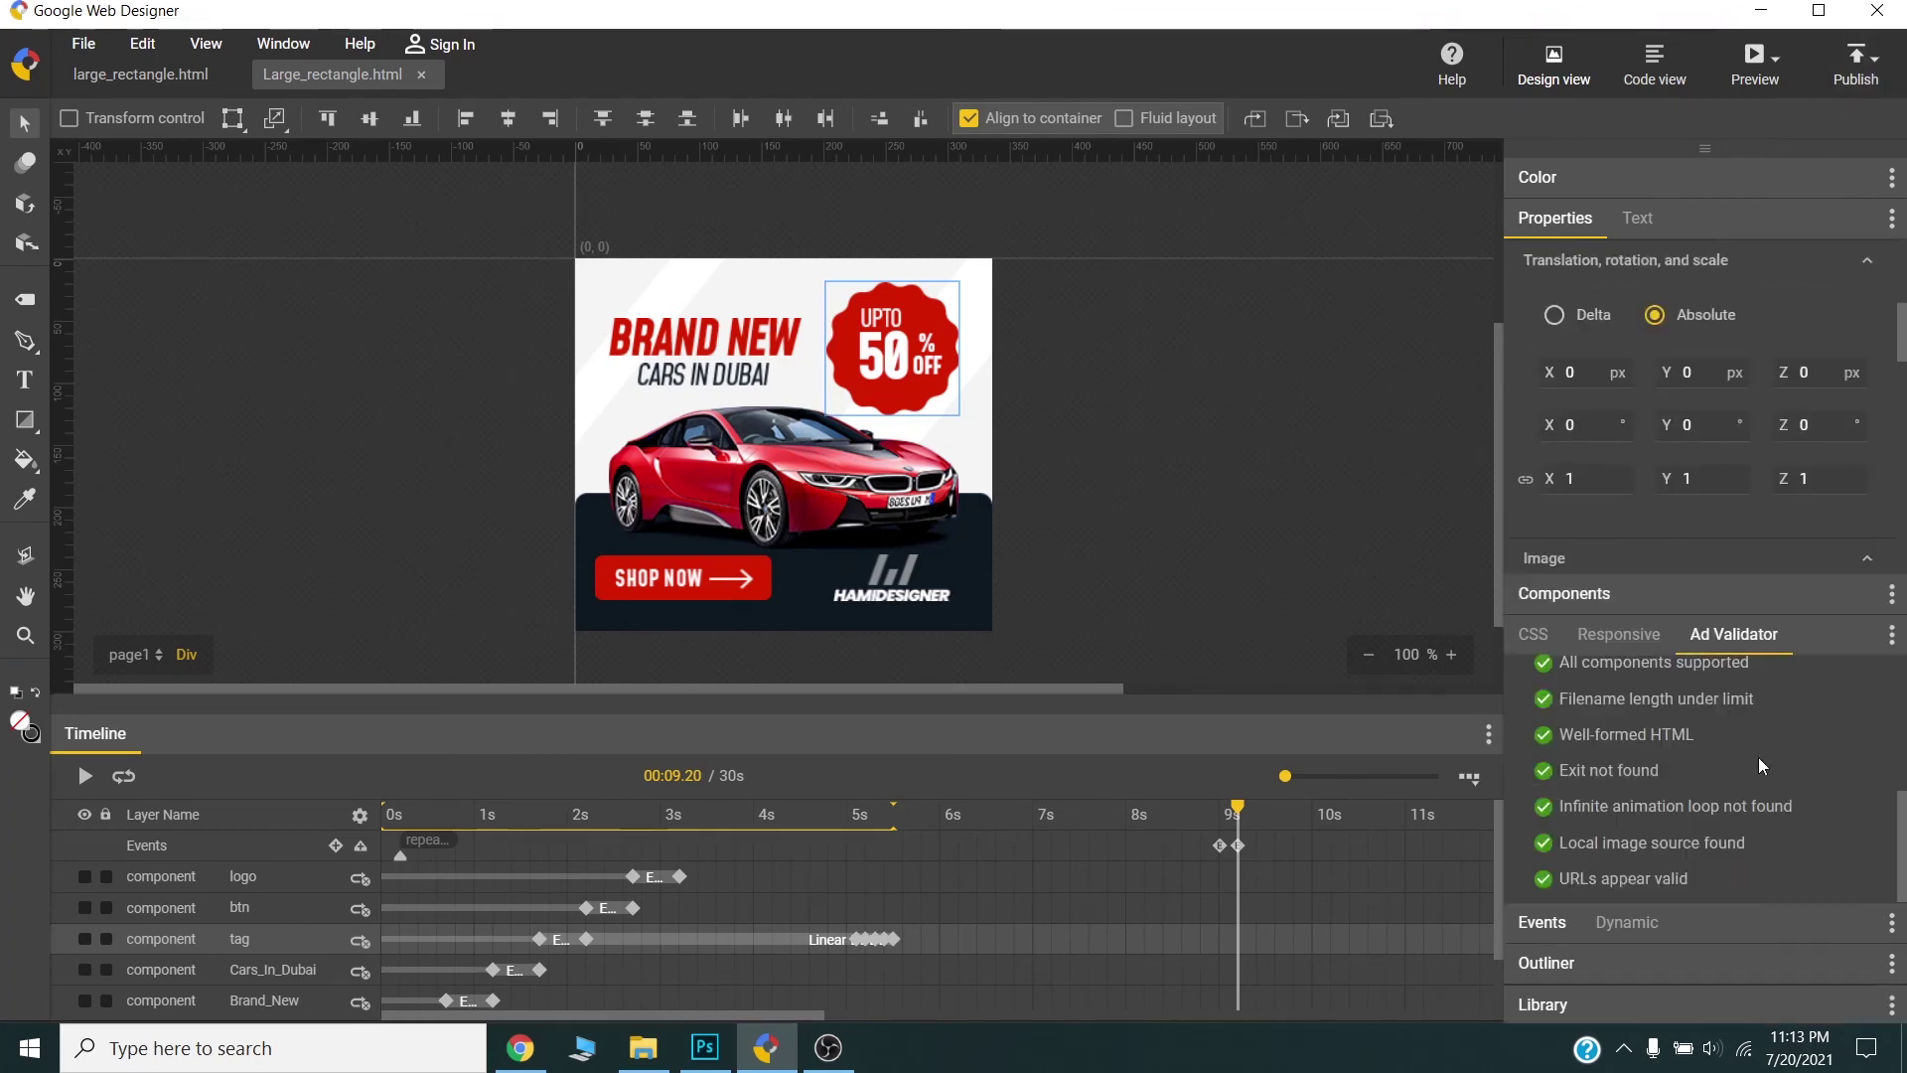
scroll(1717, 778, "up", 2)
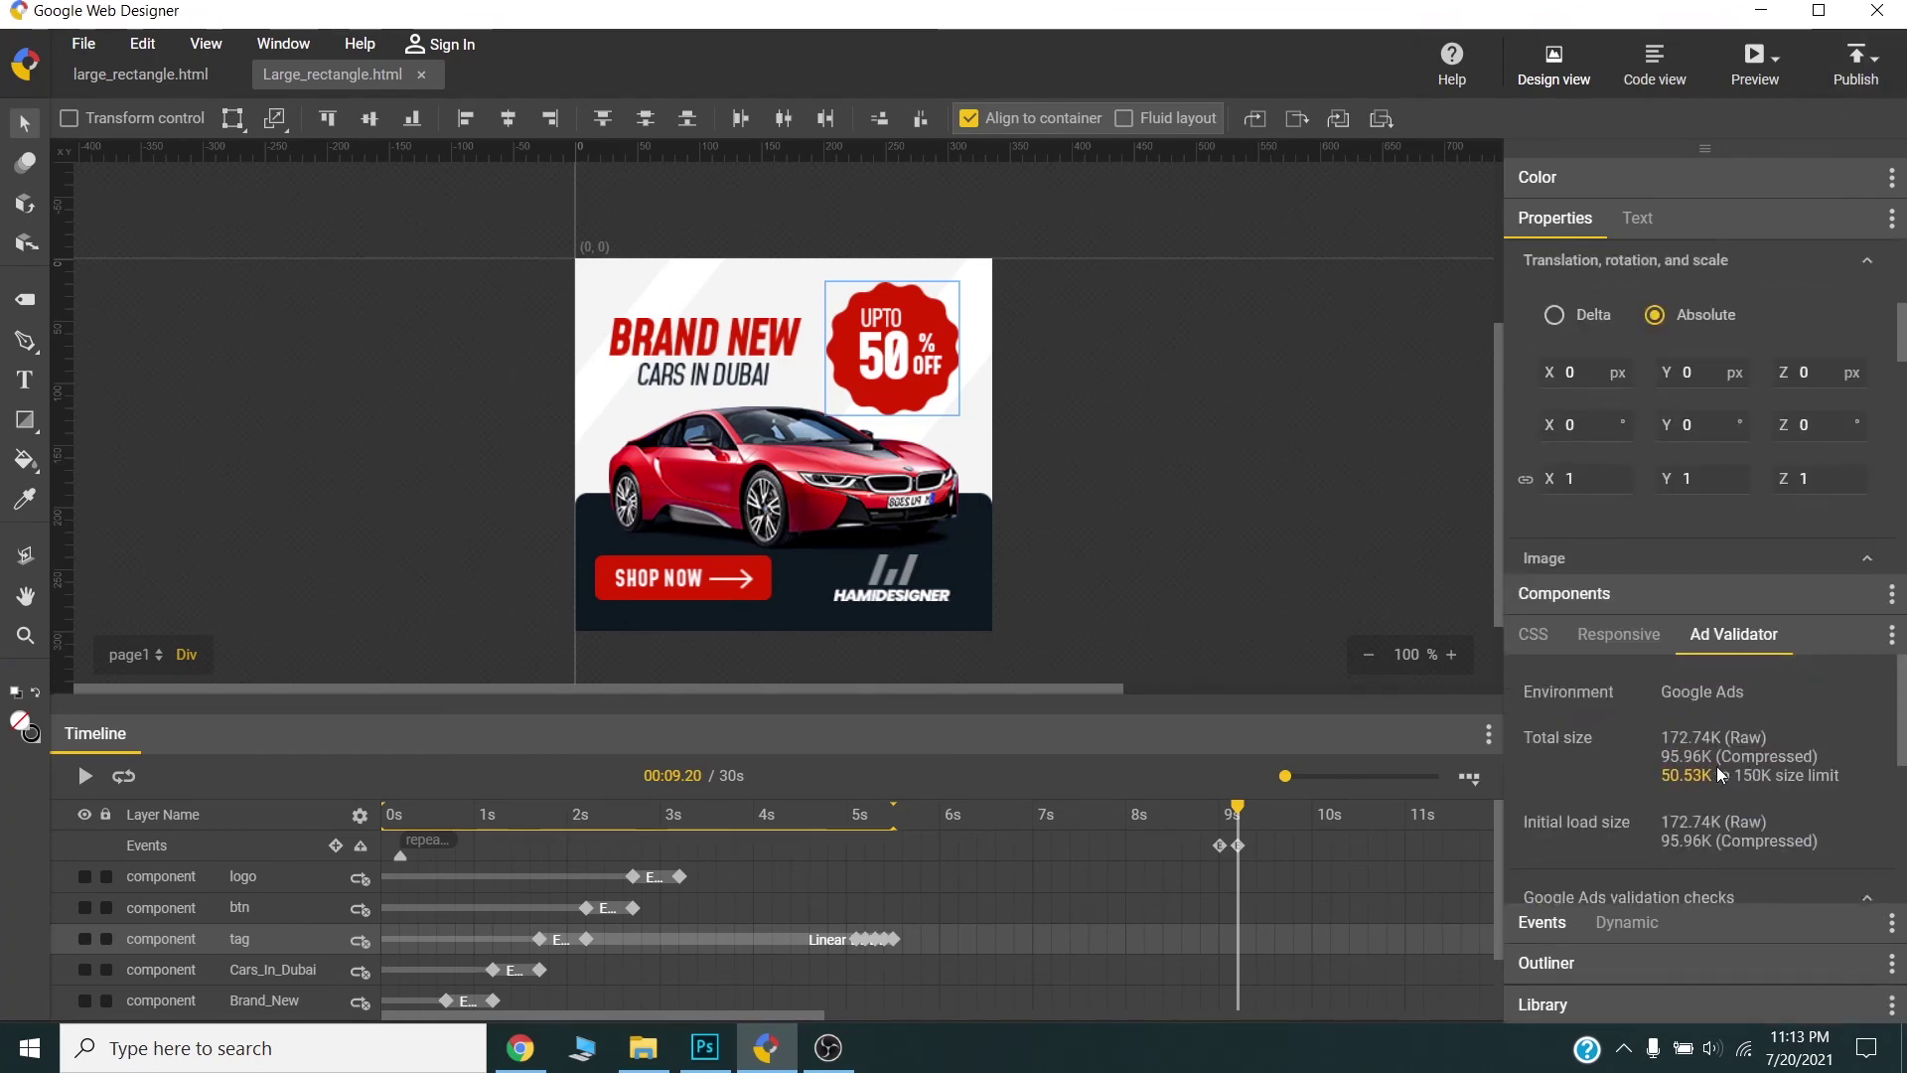
scroll(1692, 742, "down", 3)
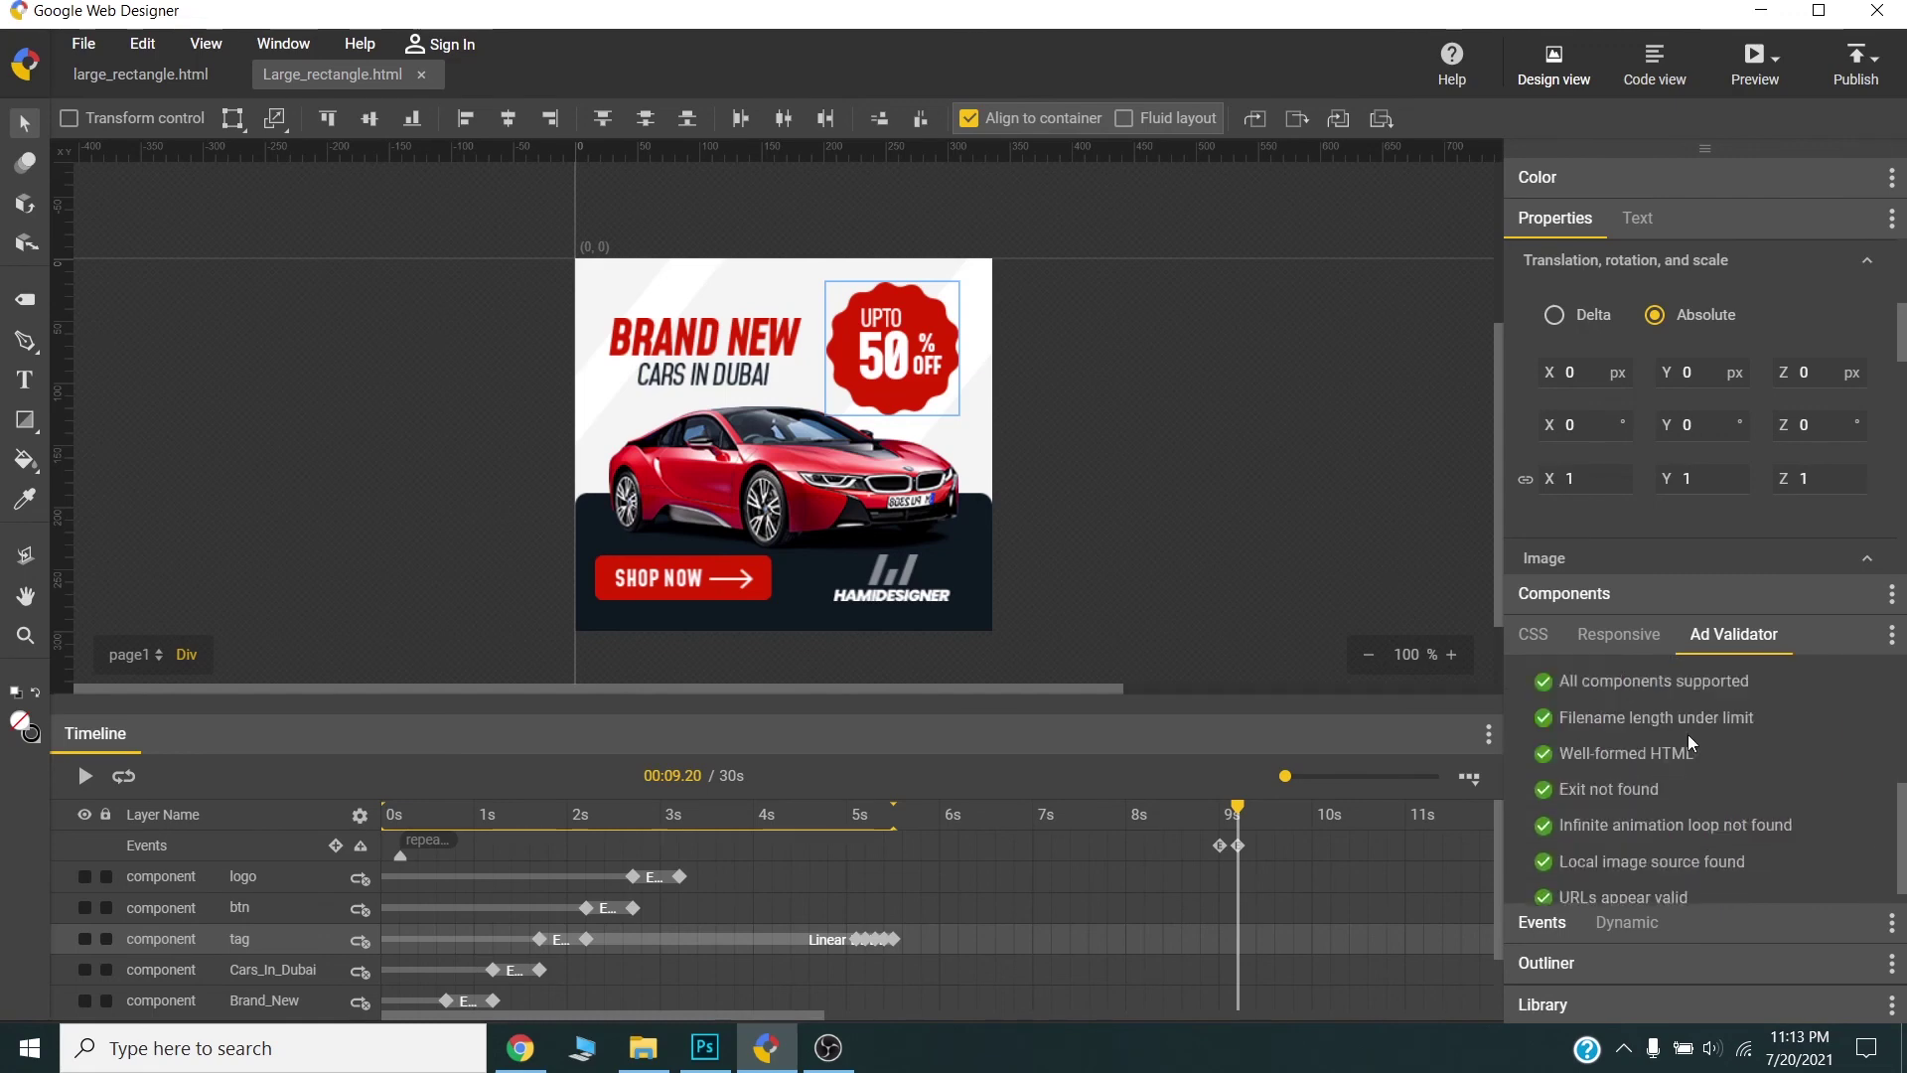
scroll(1614, 842, "up", 3)
scroll(1605, 840, "down", 3)
- Start a local publish of Large_rectangle with Add border ticked, then switch to Photoshop
left_click(1855, 62)
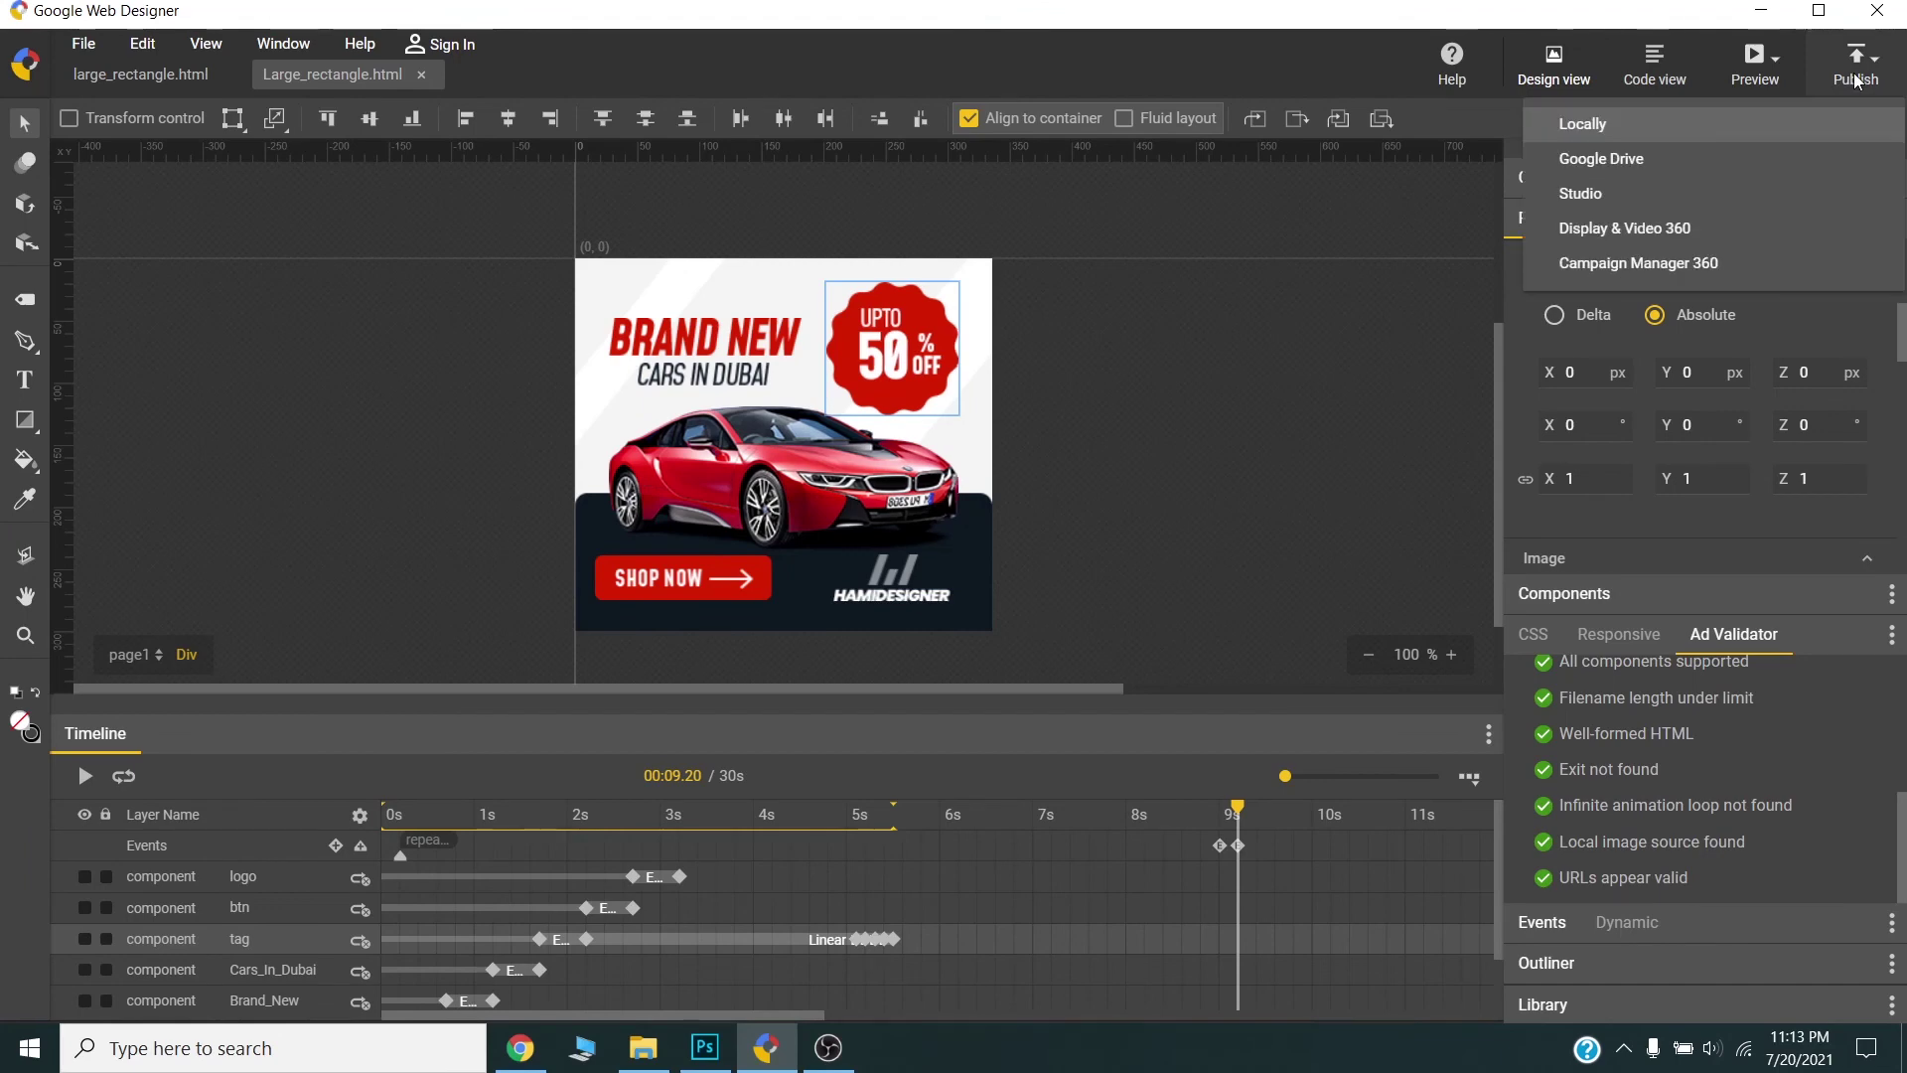
left_click(1613, 130)
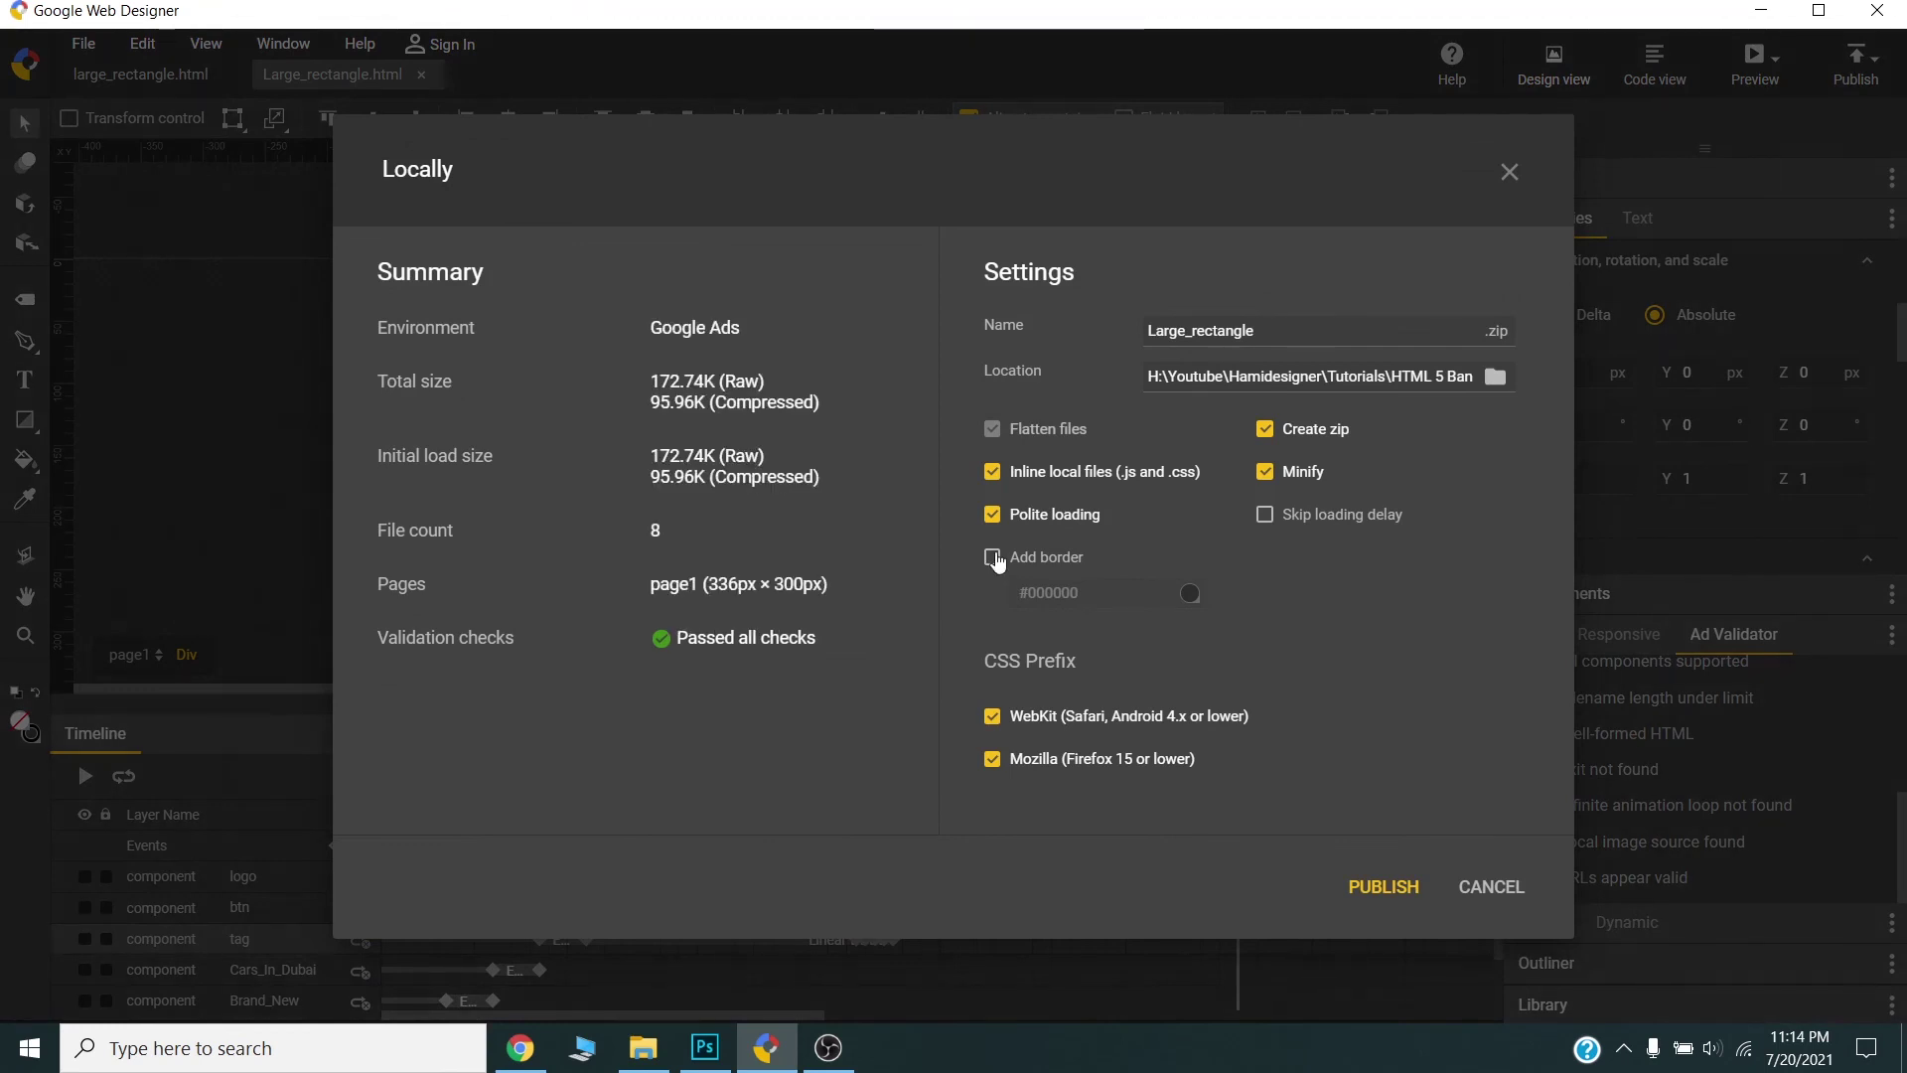
left_click(992, 556)
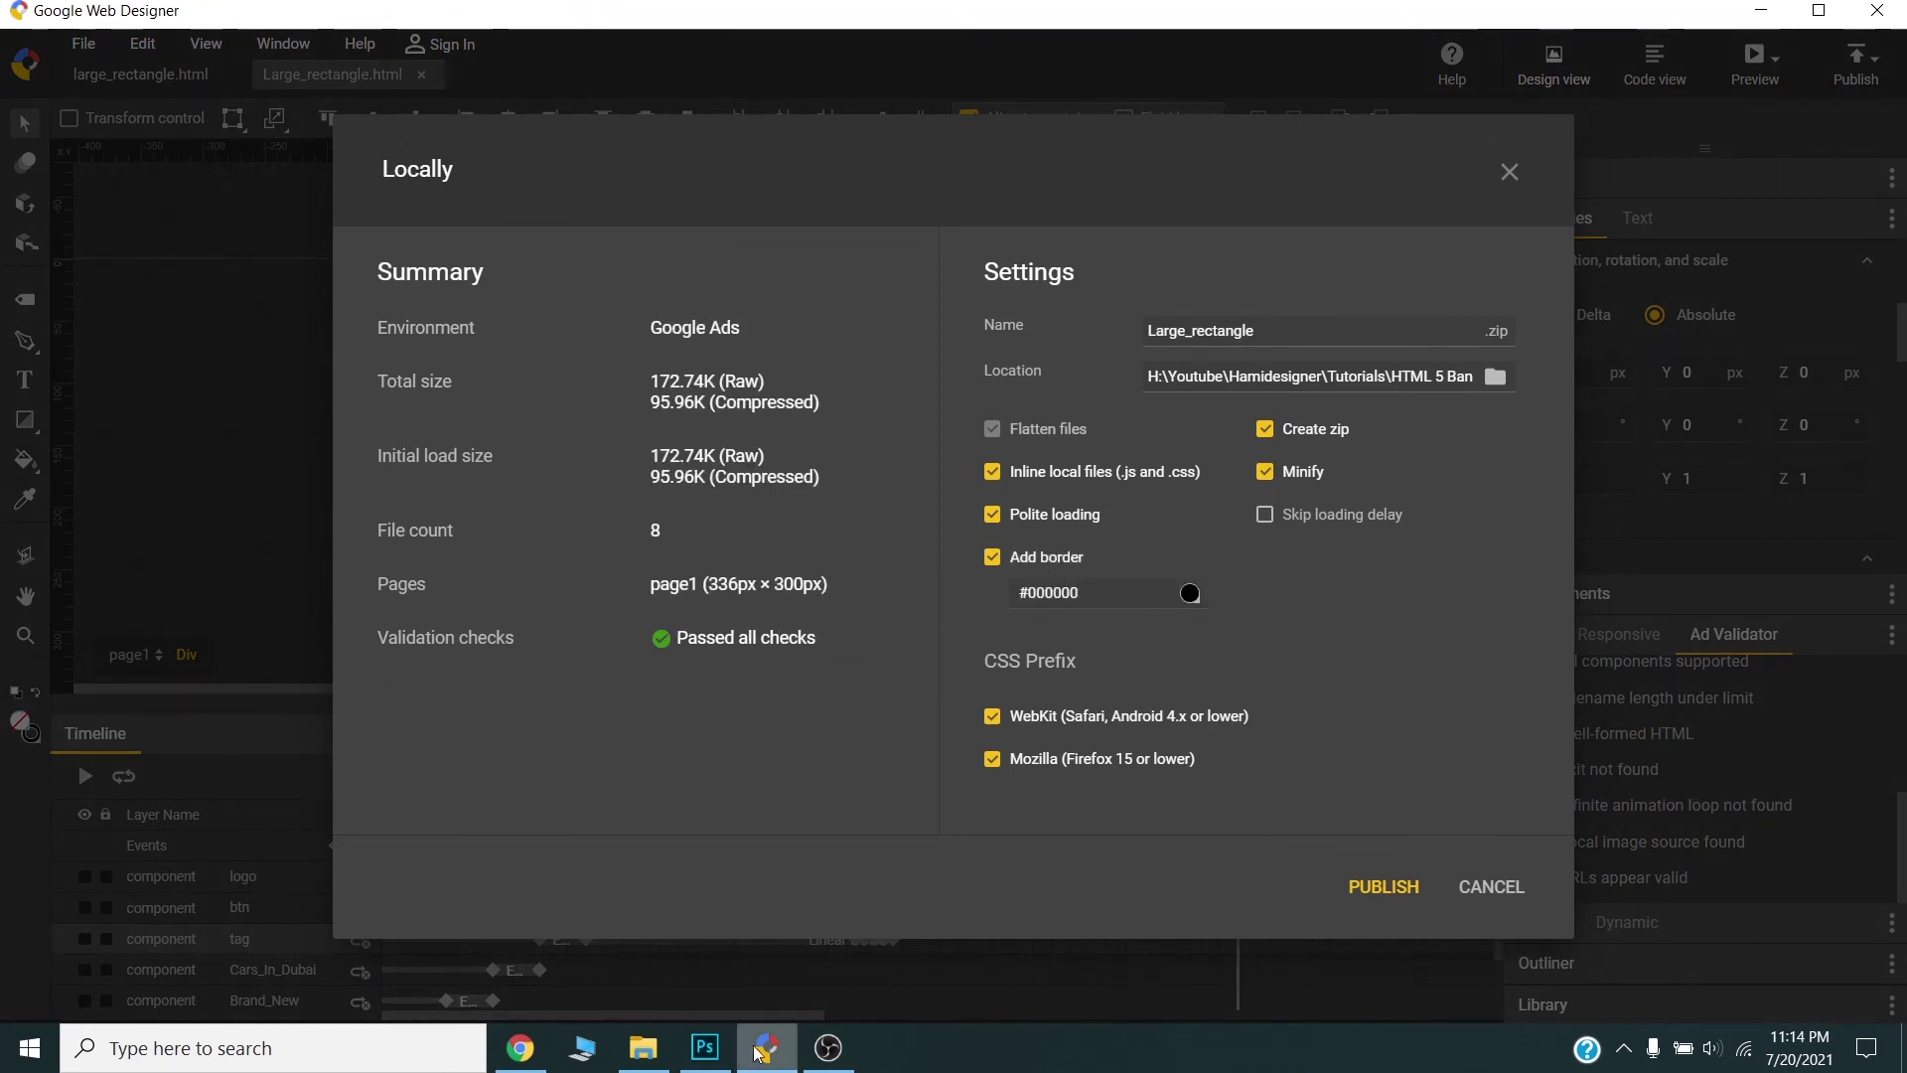
left_click(713, 1045)
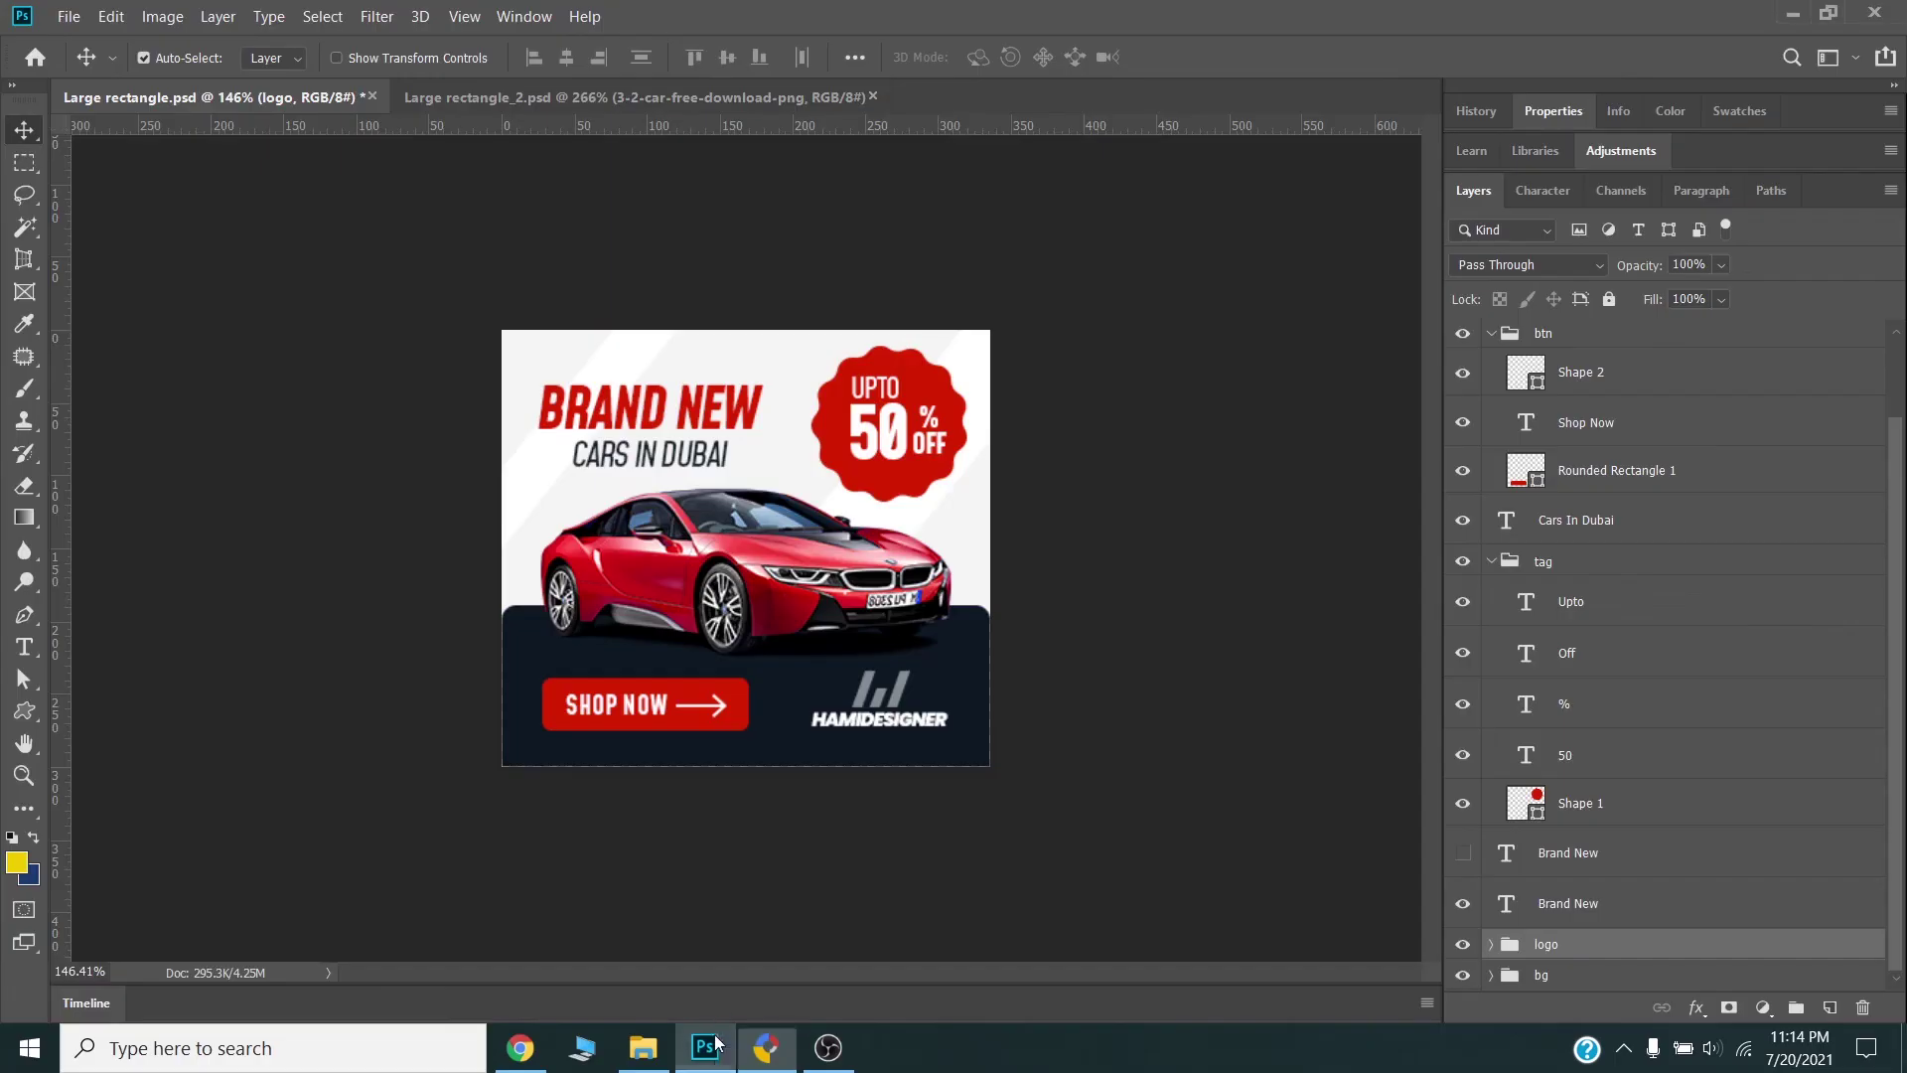
- Eyedrop the dark navy background and read its hex, 0d1823, then return to Web Designer
key("i")
left_click(800, 677)
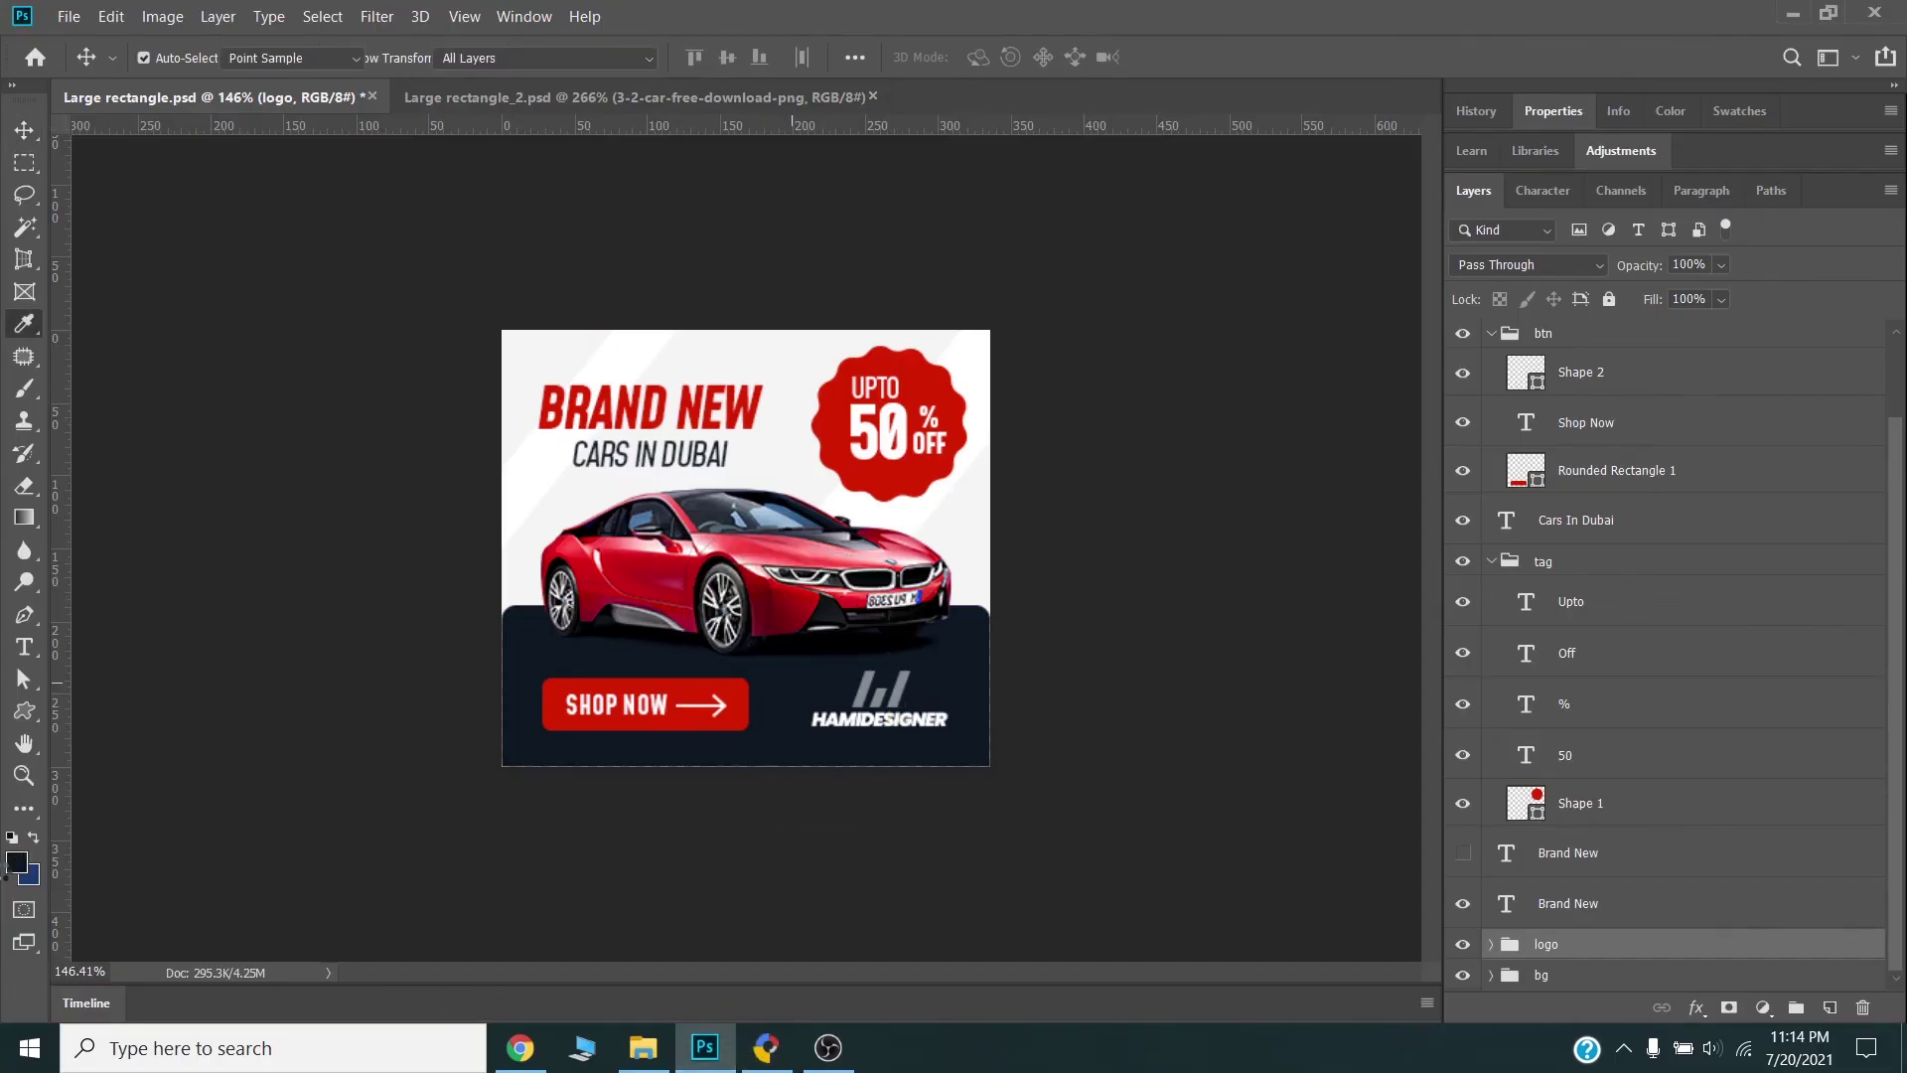
left_click(17, 861)
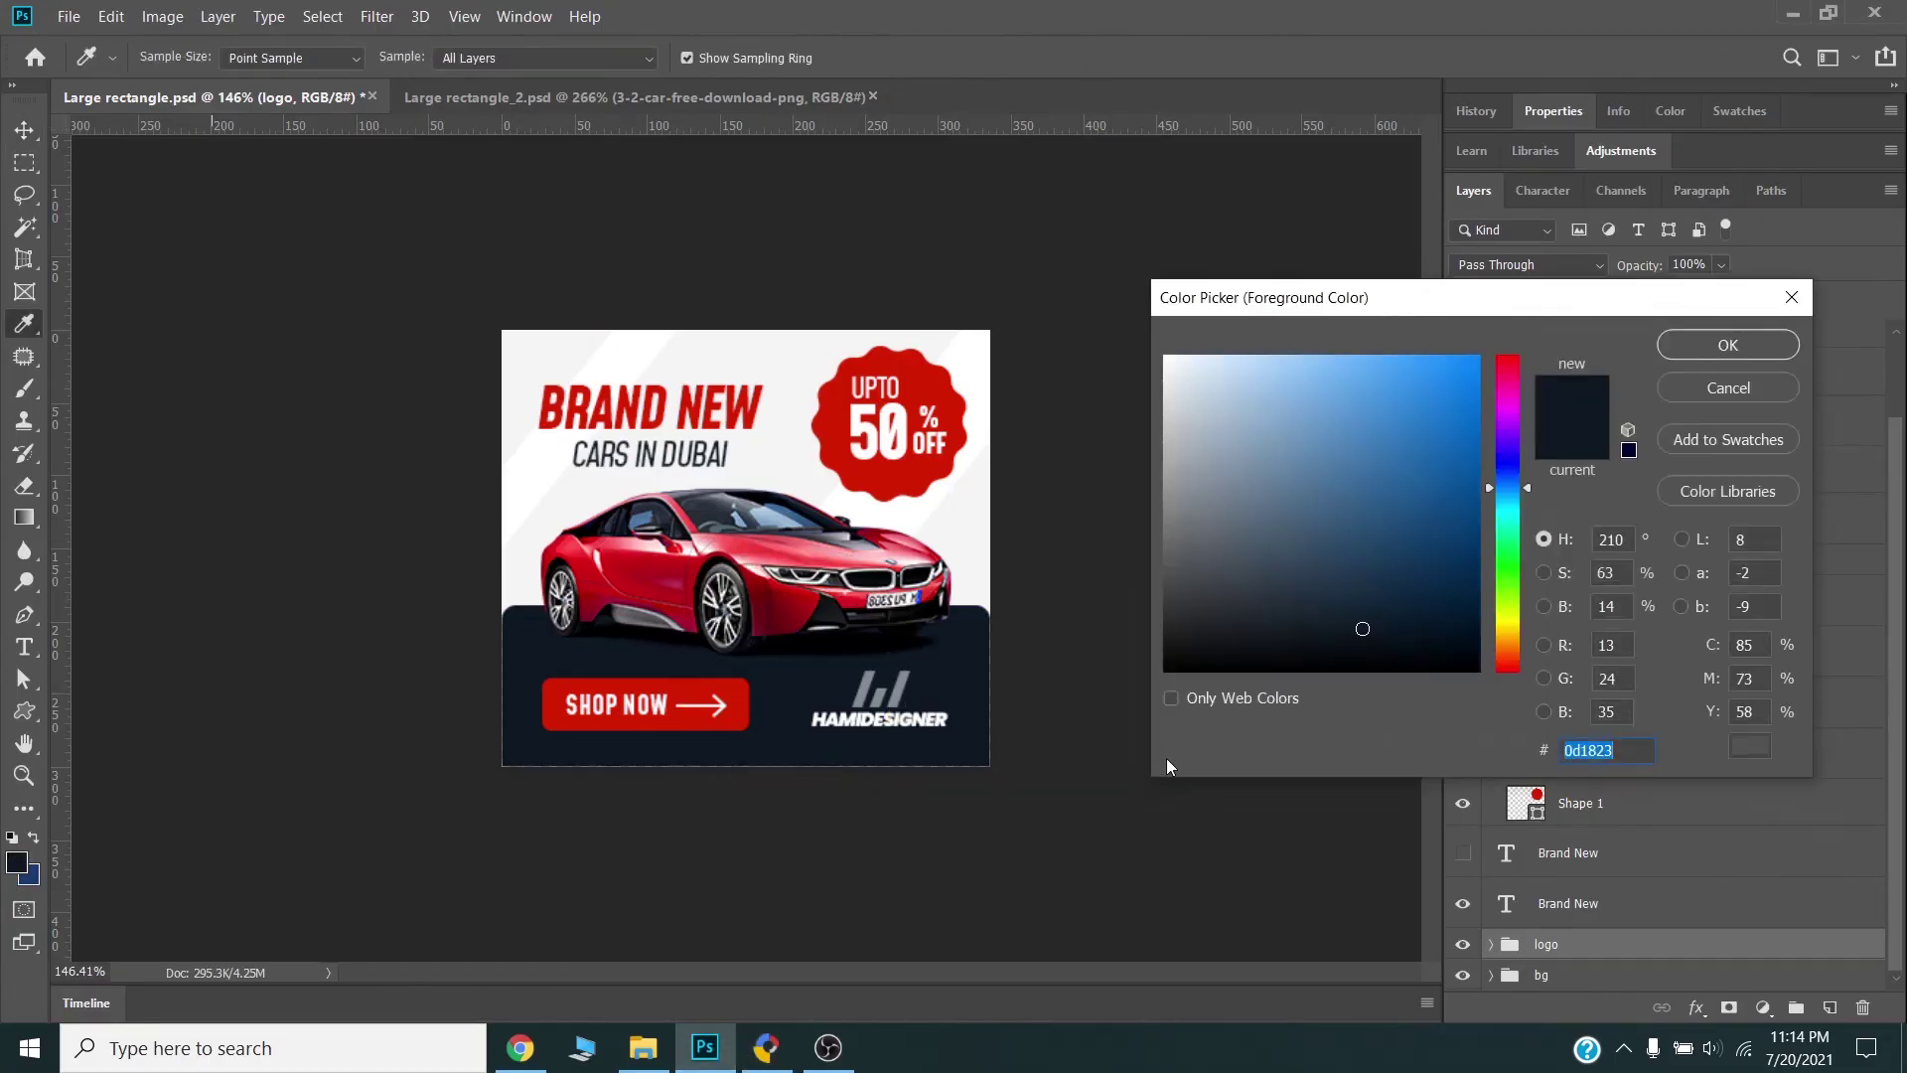
left_click(1685, 347)
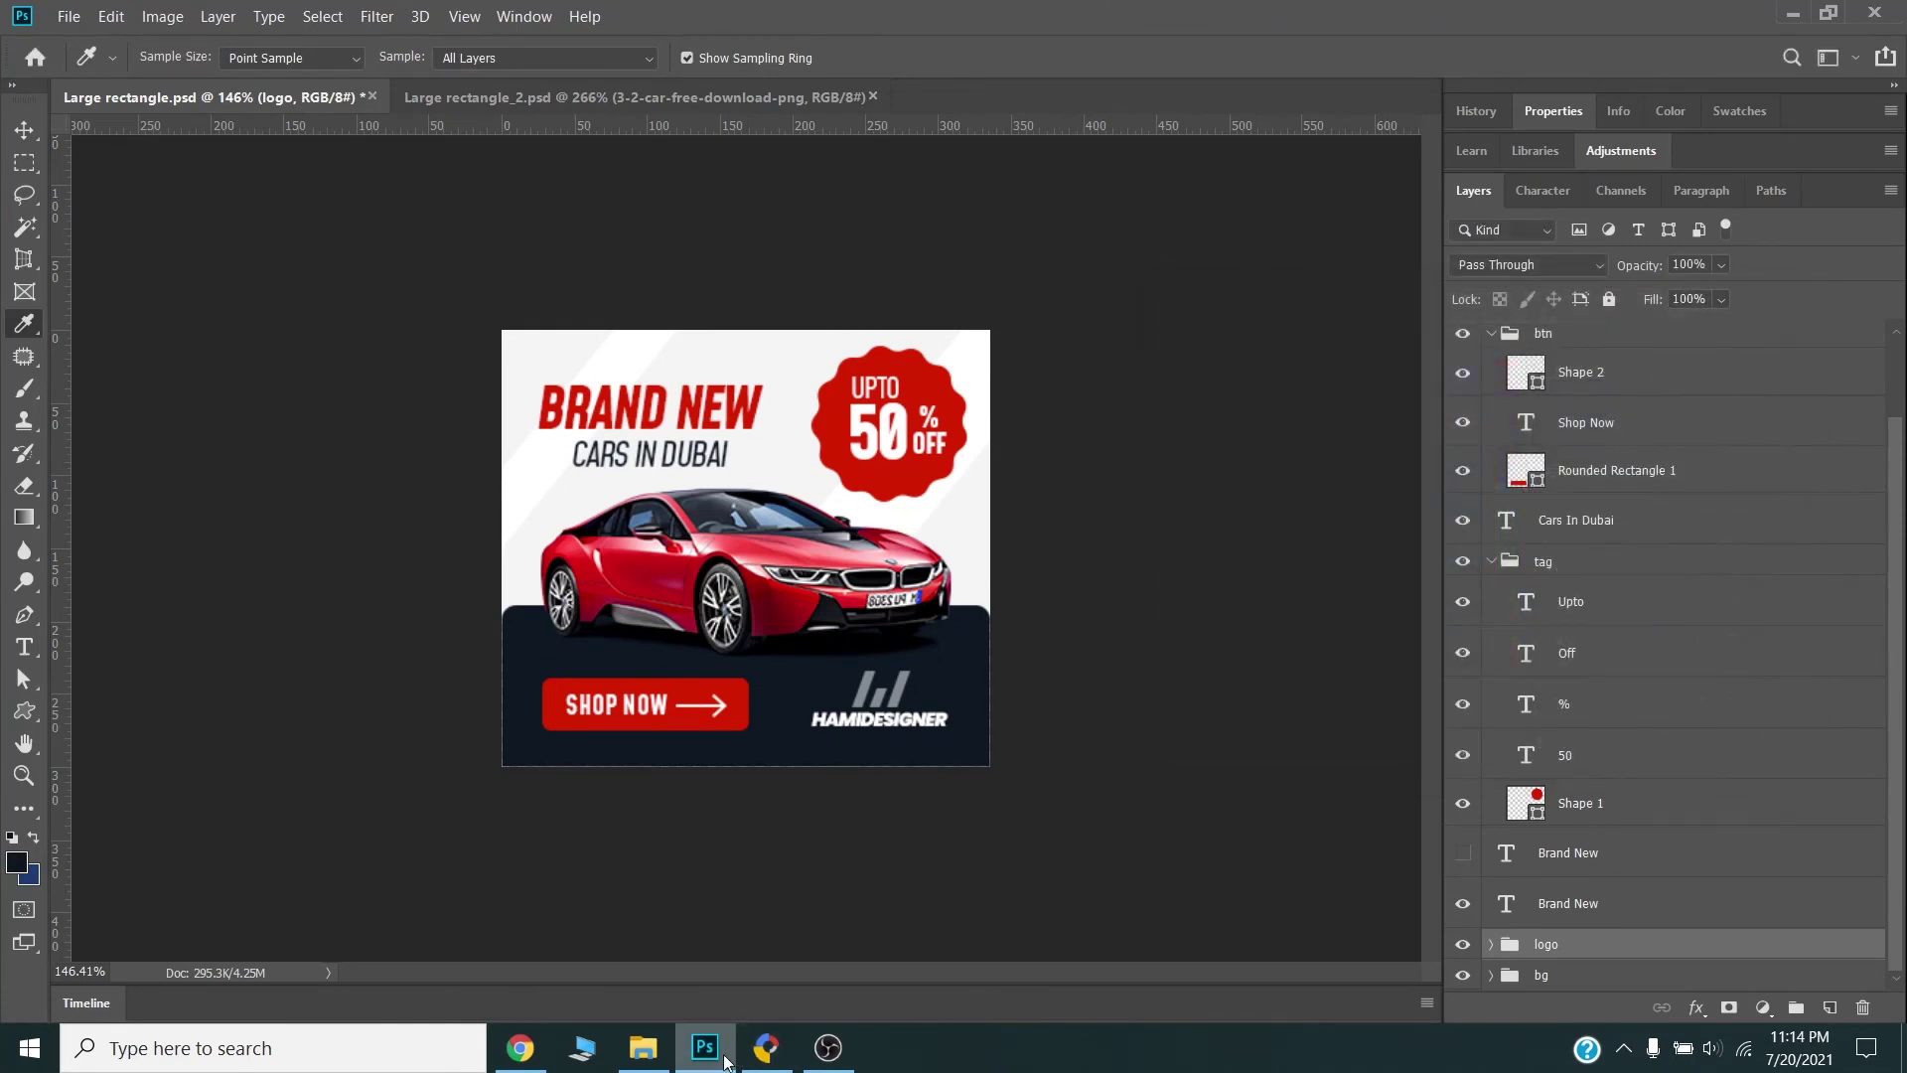
left_click(767, 1047)
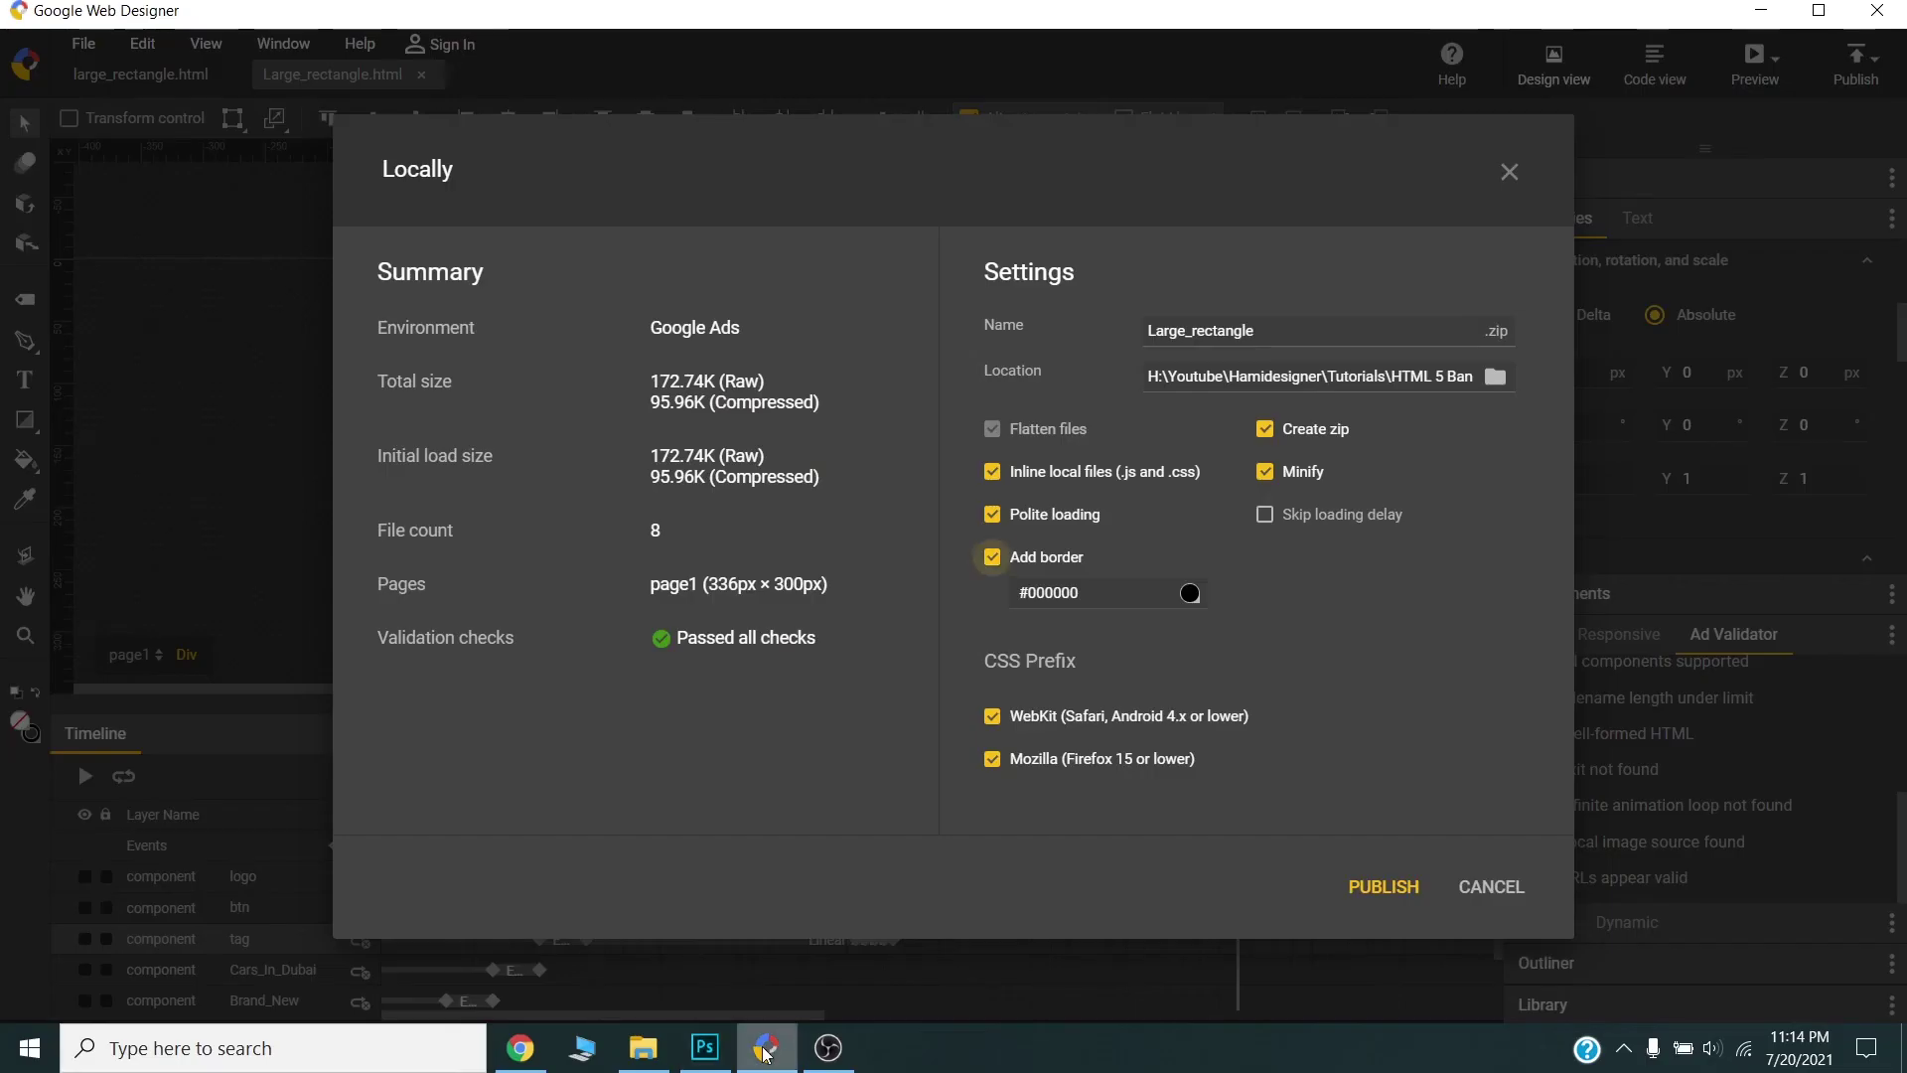
- Paste 0d1823 as the border colour and publish Large_rectangle locally as a zip
double_click(1143, 589)
type("0d1823")
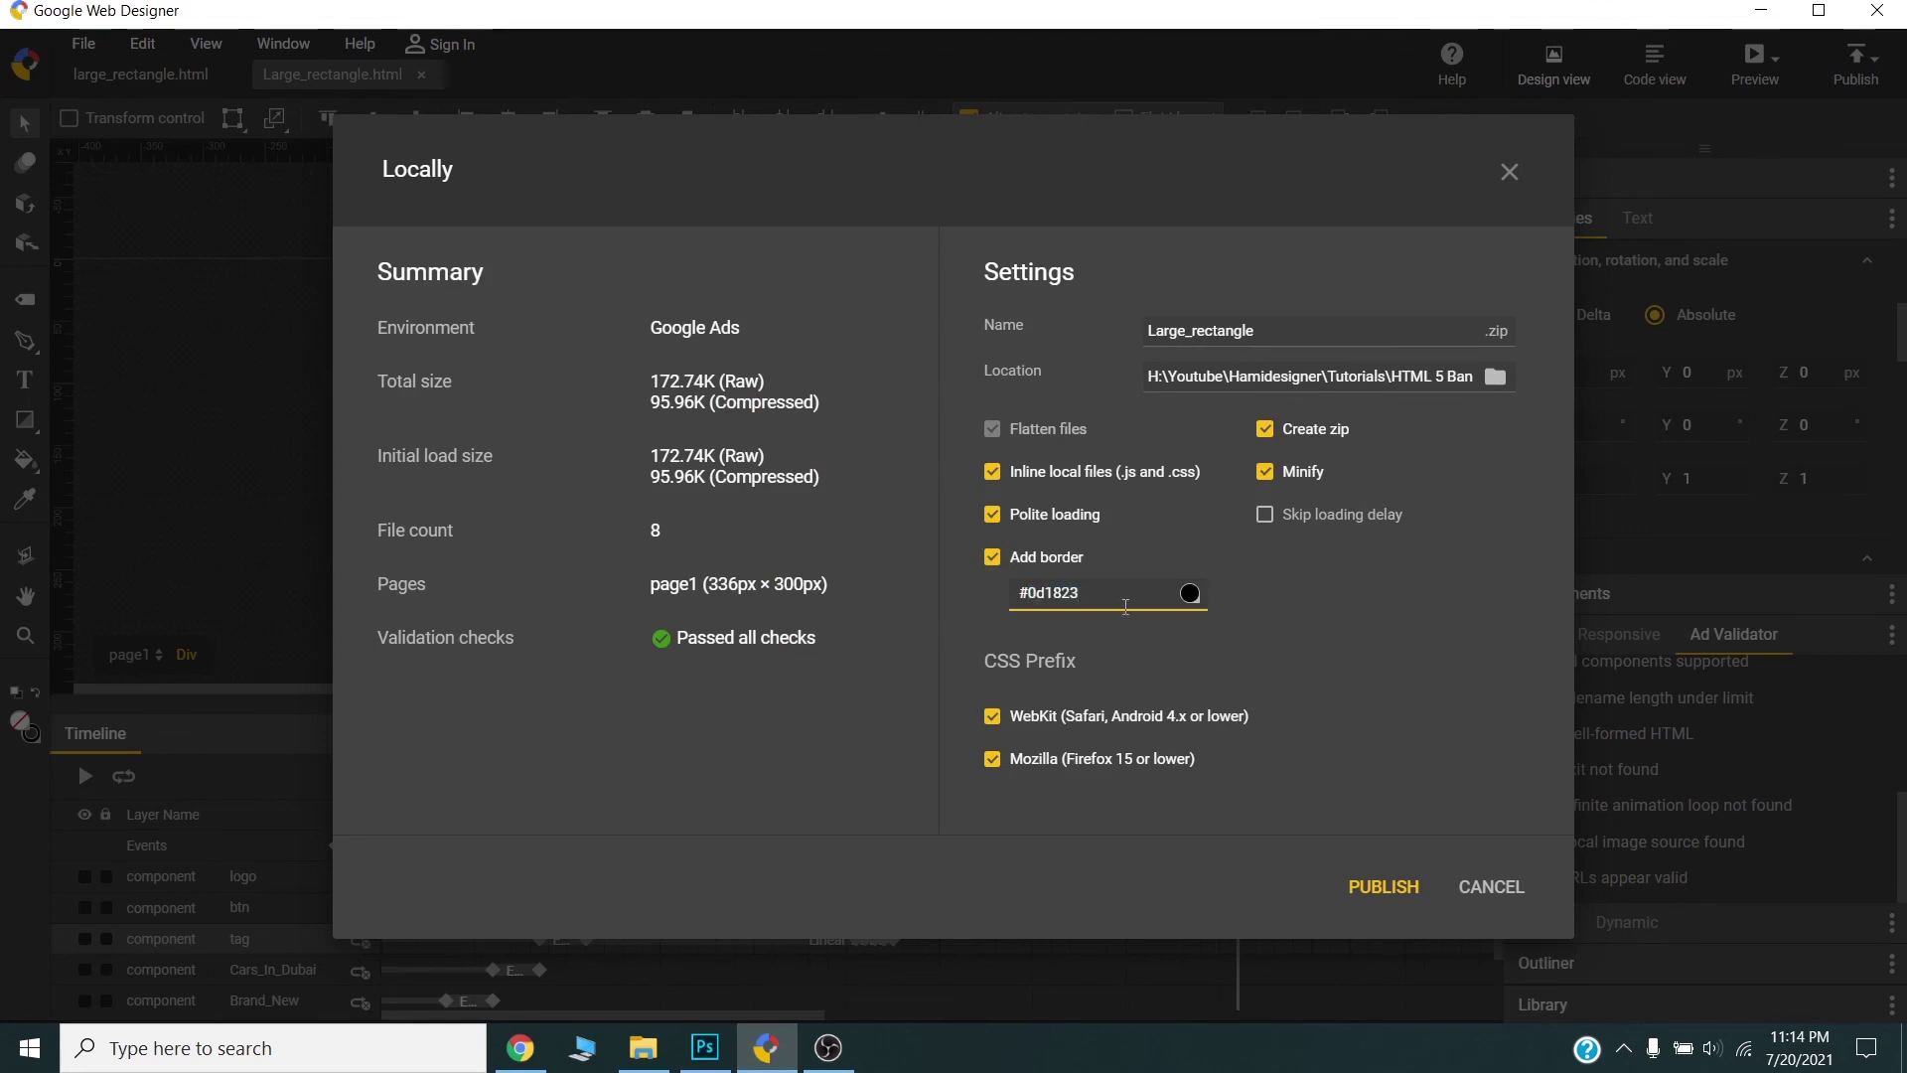
key("Tab")
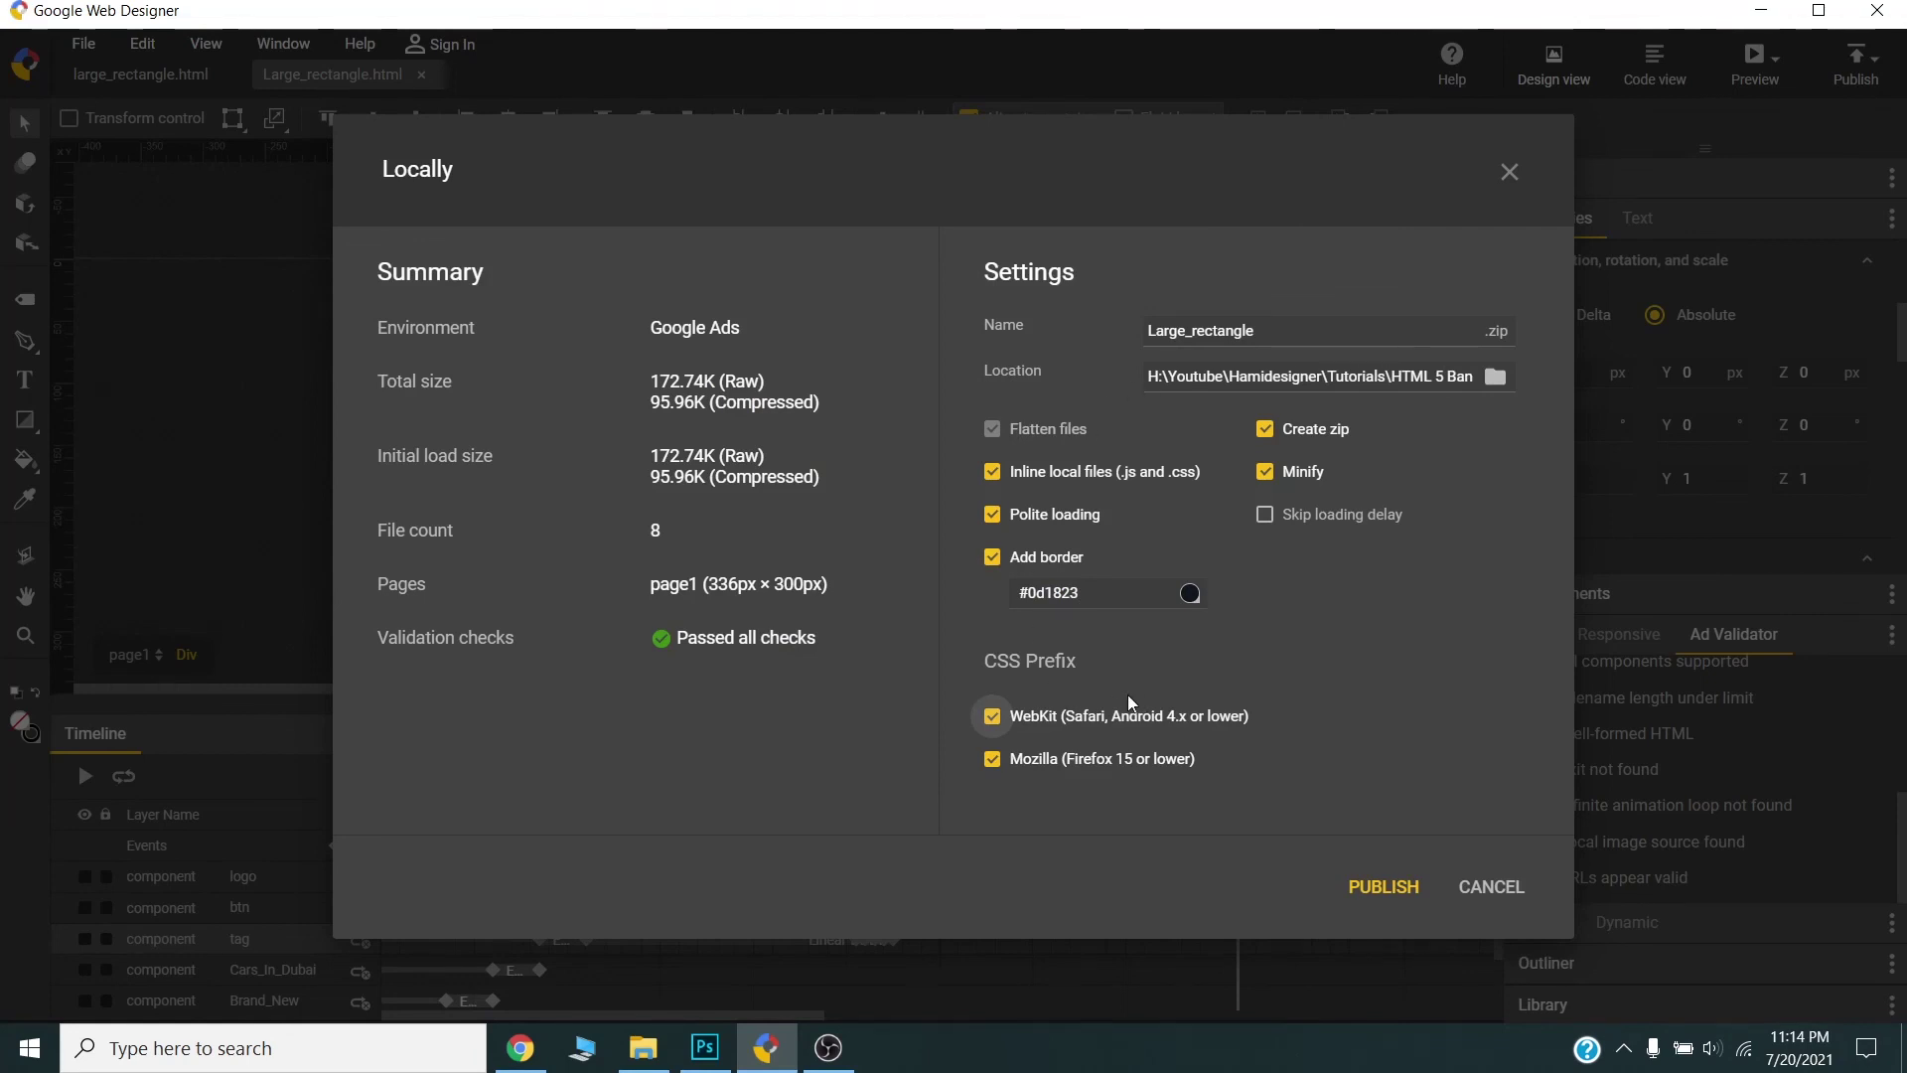
left_click(1386, 887)
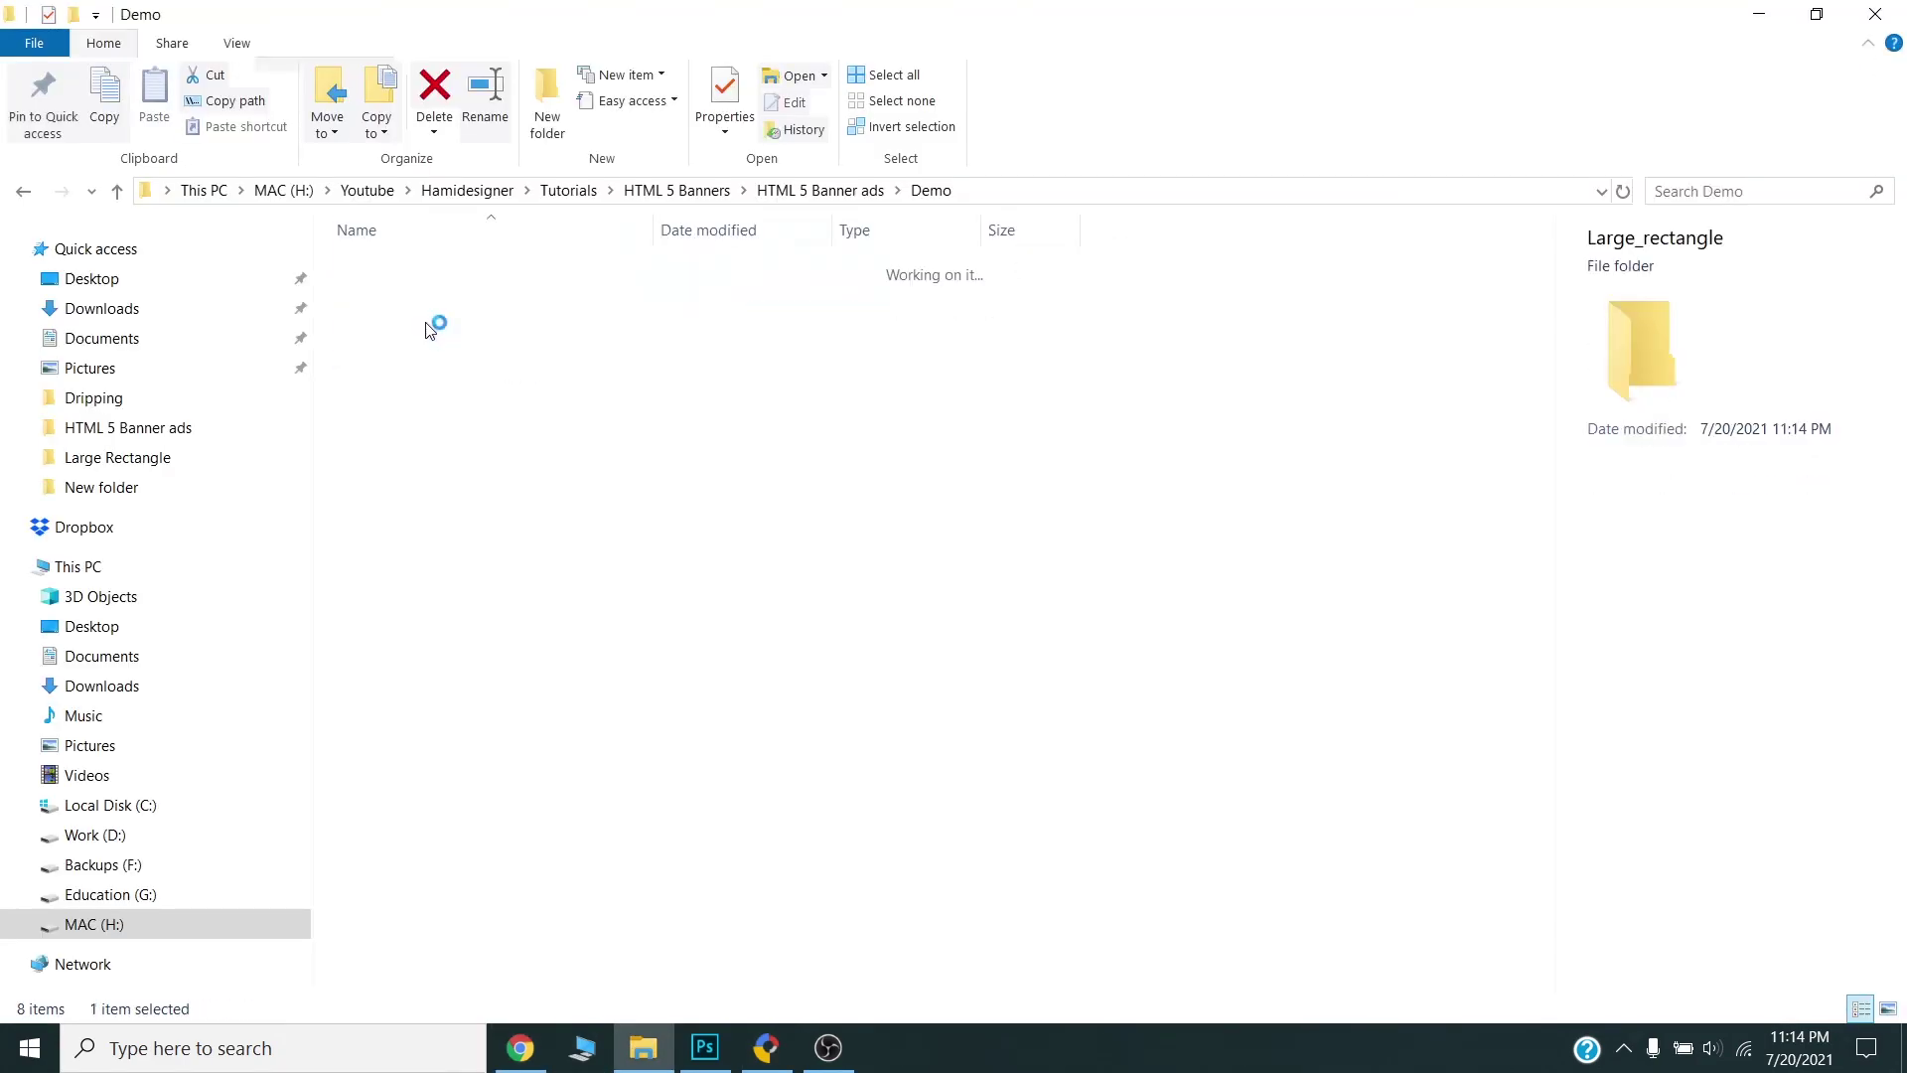
- Select the 97 KB Large_rectangle zip among the published folder's 17 files
left_click(437, 671)
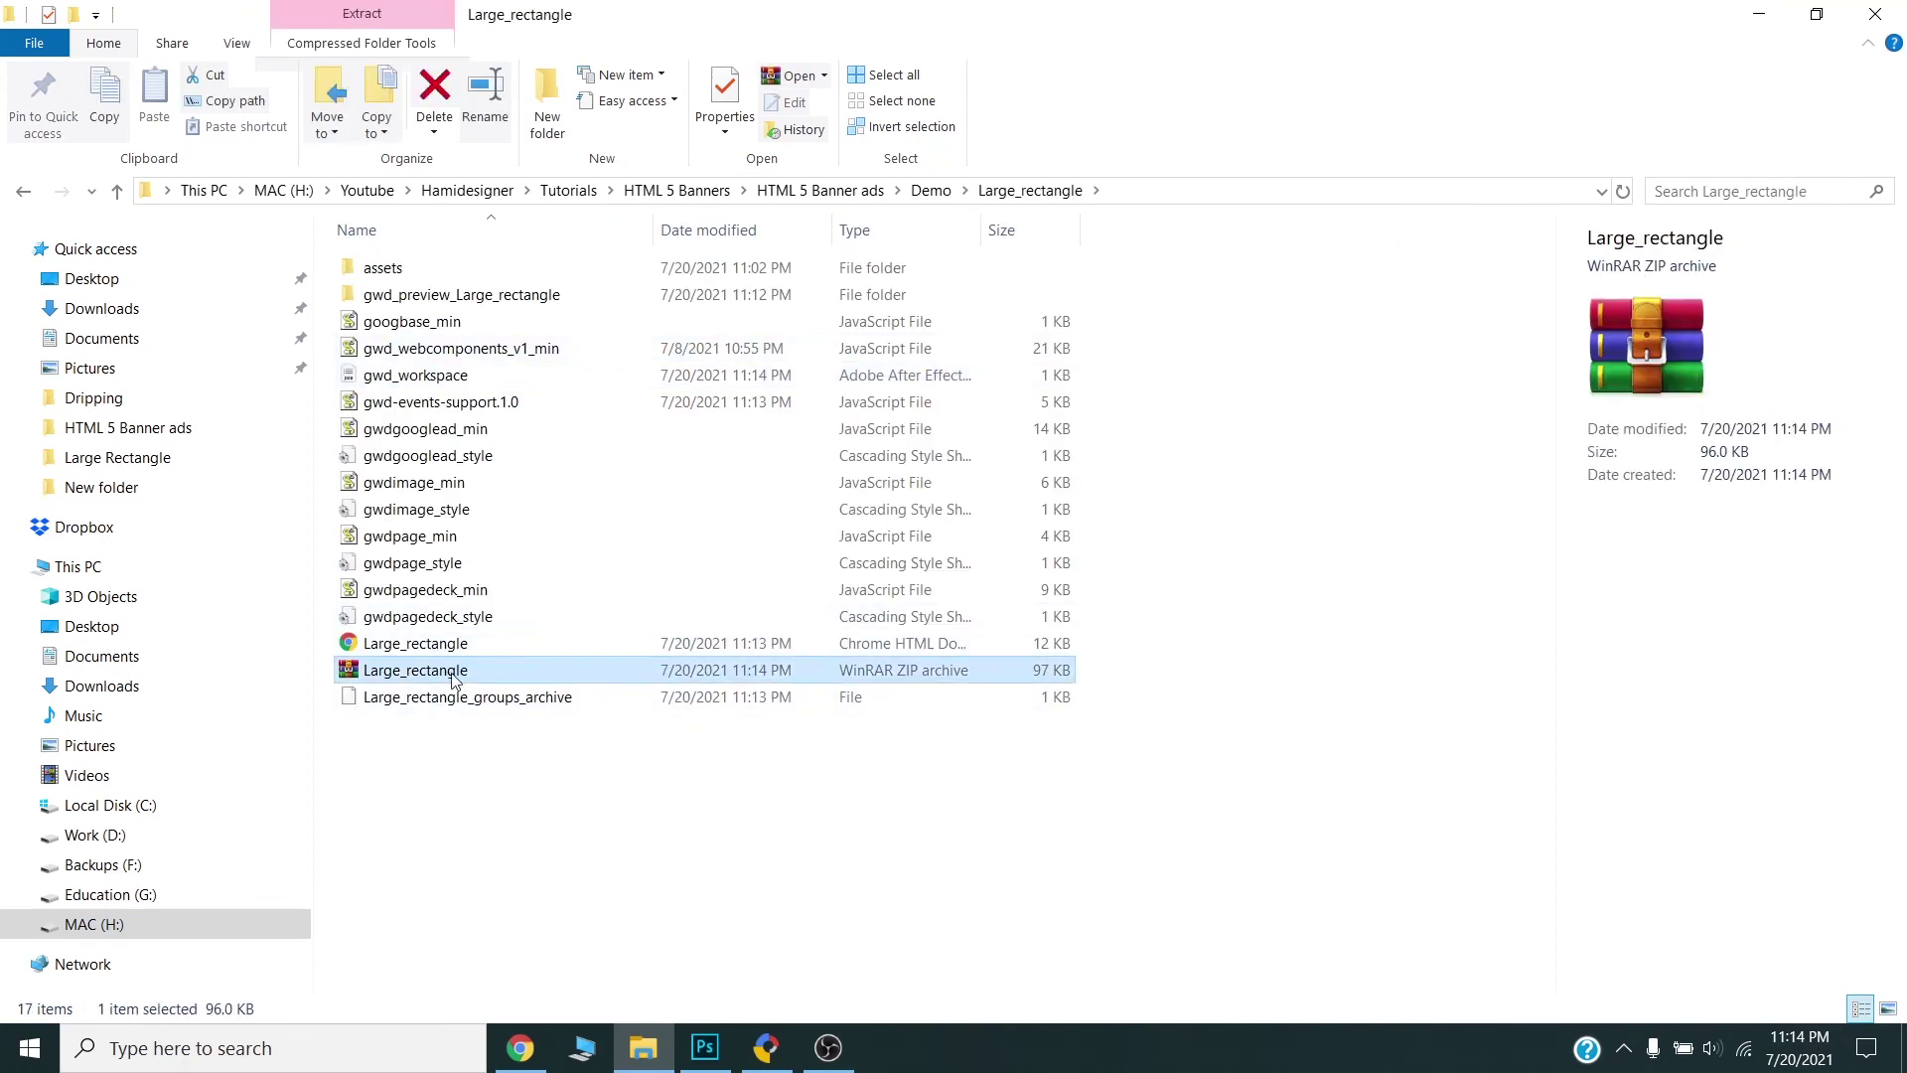
right_click(455, 820)
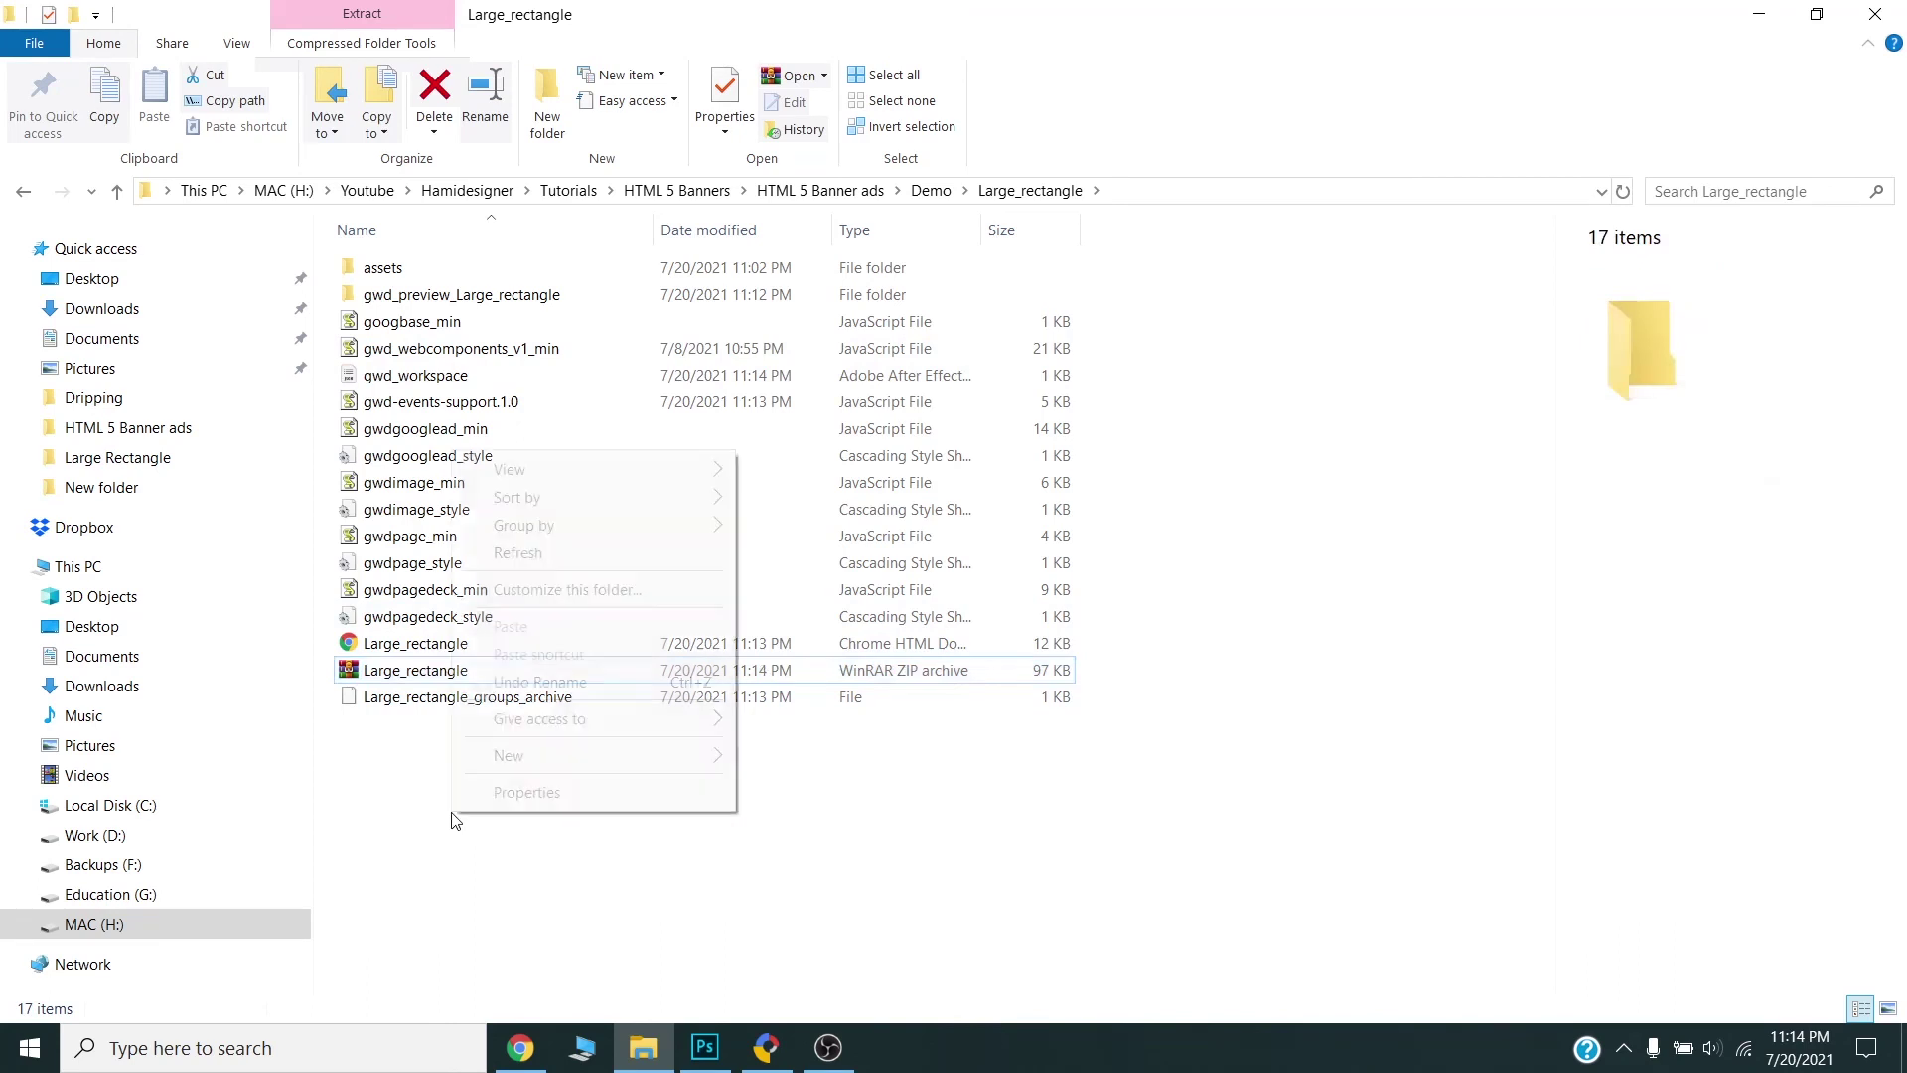
left_click(415, 740)
left_click(413, 669)
left_click_drag(367, 751, 368, 316)
left_click_drag(414, 697, 451, 881)
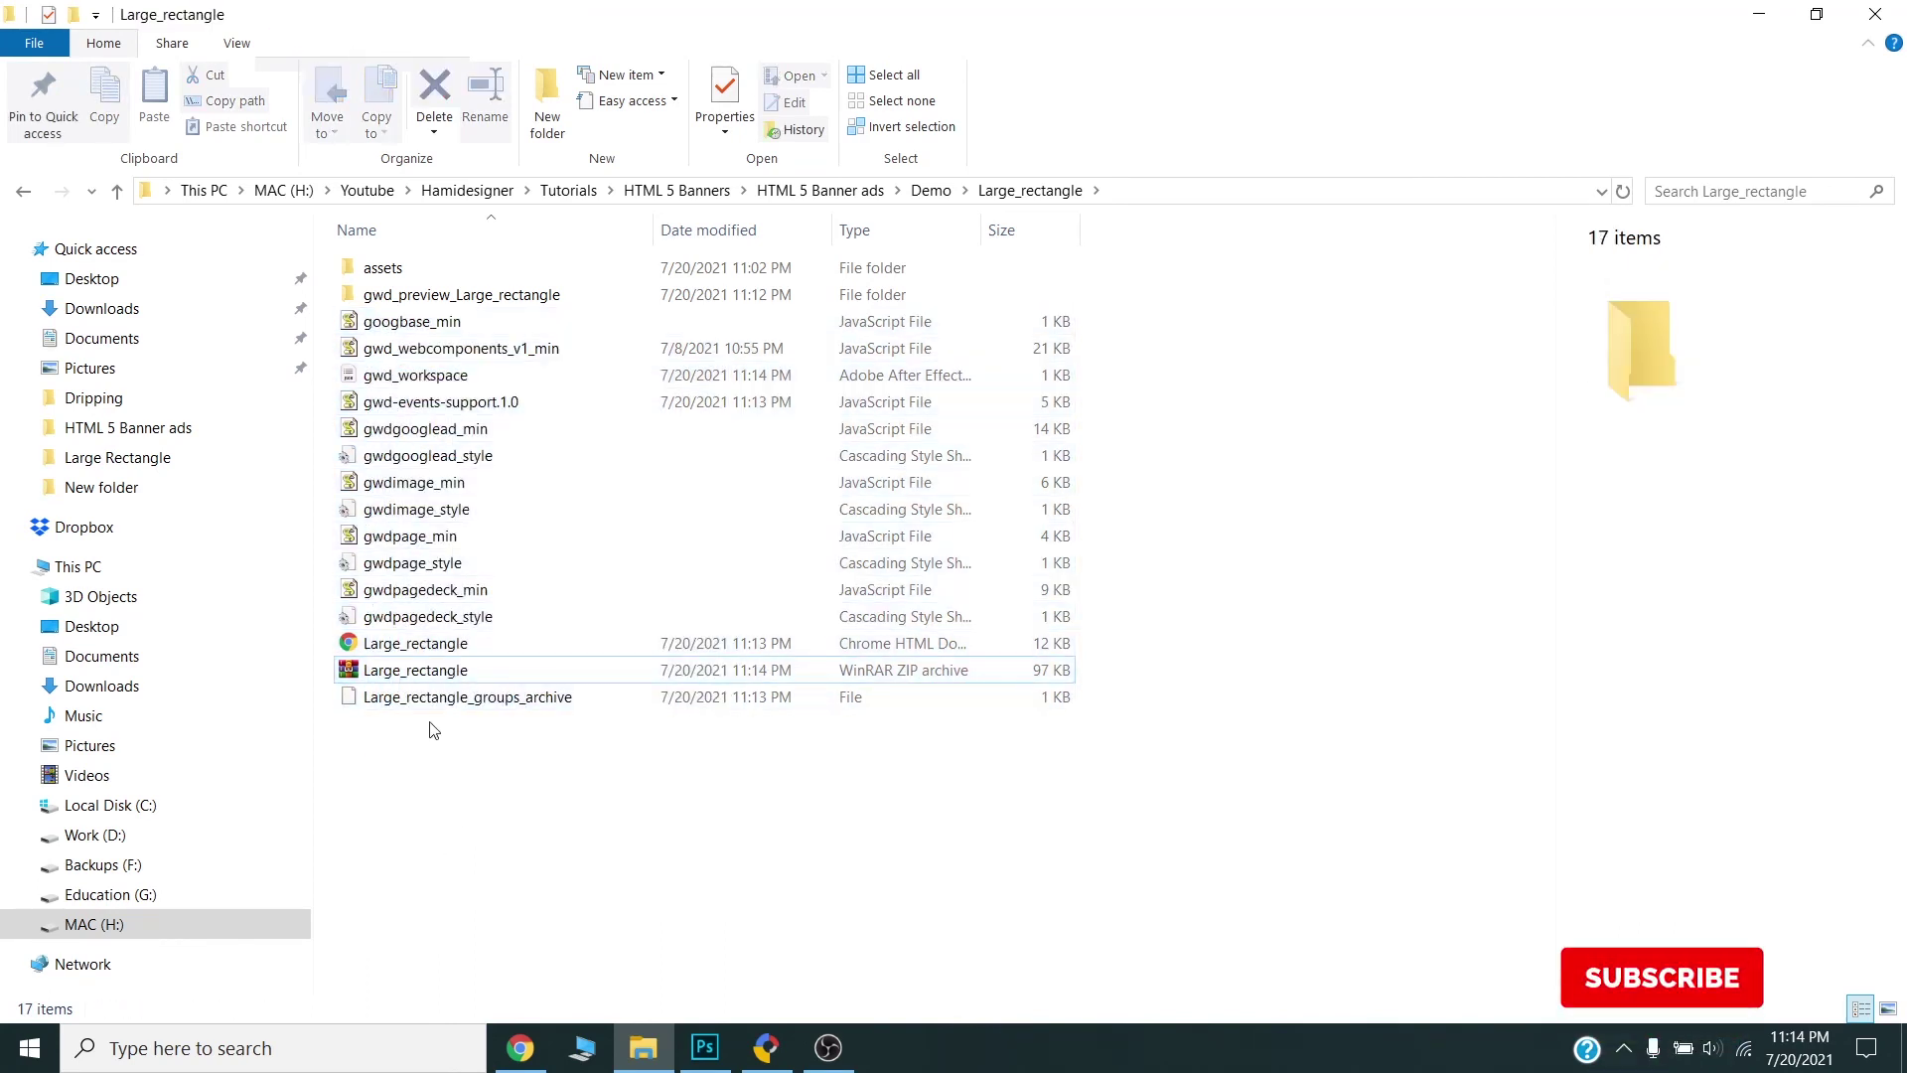
- Switch to Chrome and watch the Large_rectangle preview animation play to its final frame
left_click(520, 1048)
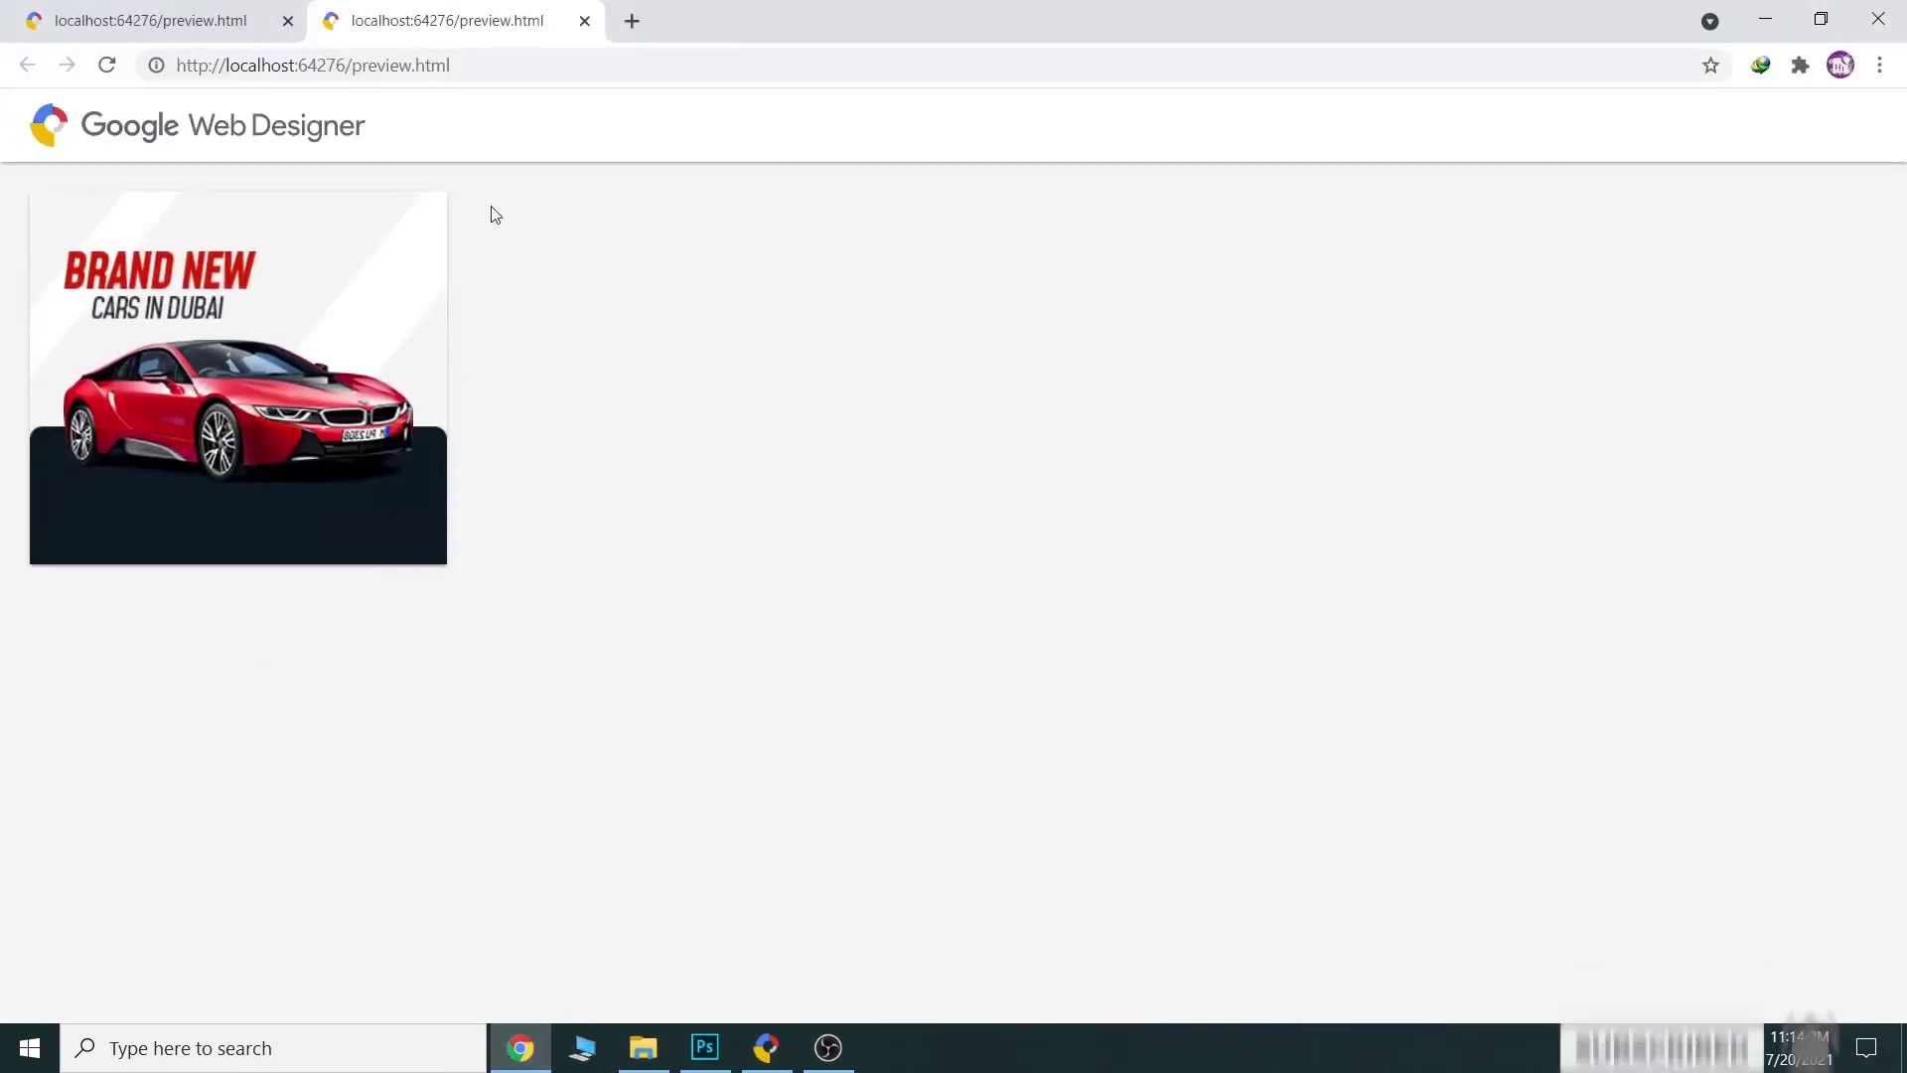